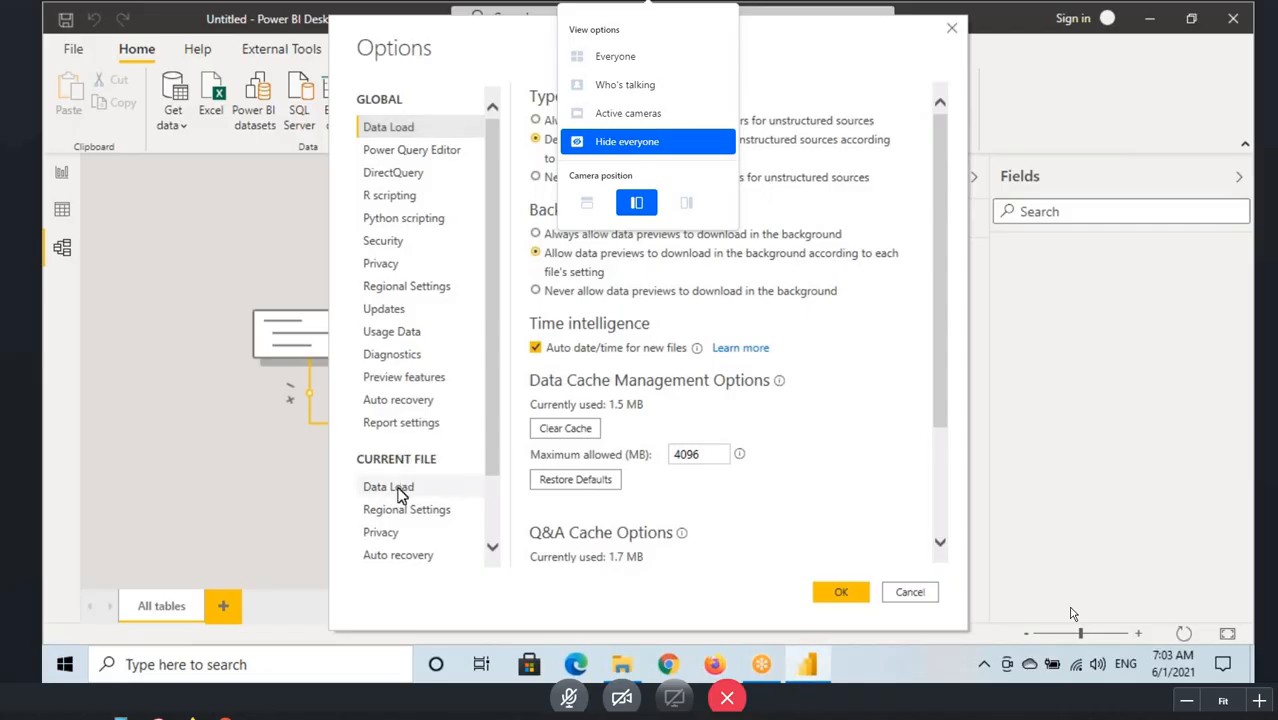
Step: Turn off importing relationships on first load and autodetecting new relationships after loading in the current file's data load options
{"action": "left_click", "coordinate": [398, 488]}
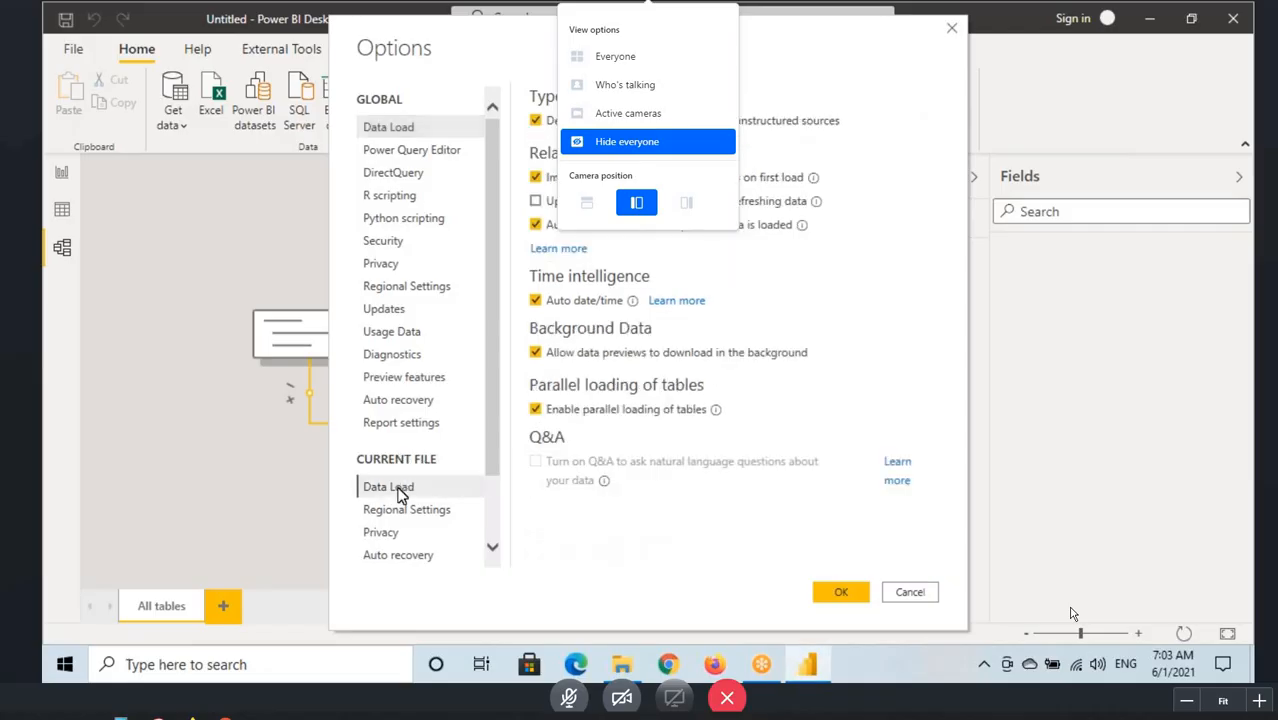
{"action": "left_click", "coordinate": [537, 178]}
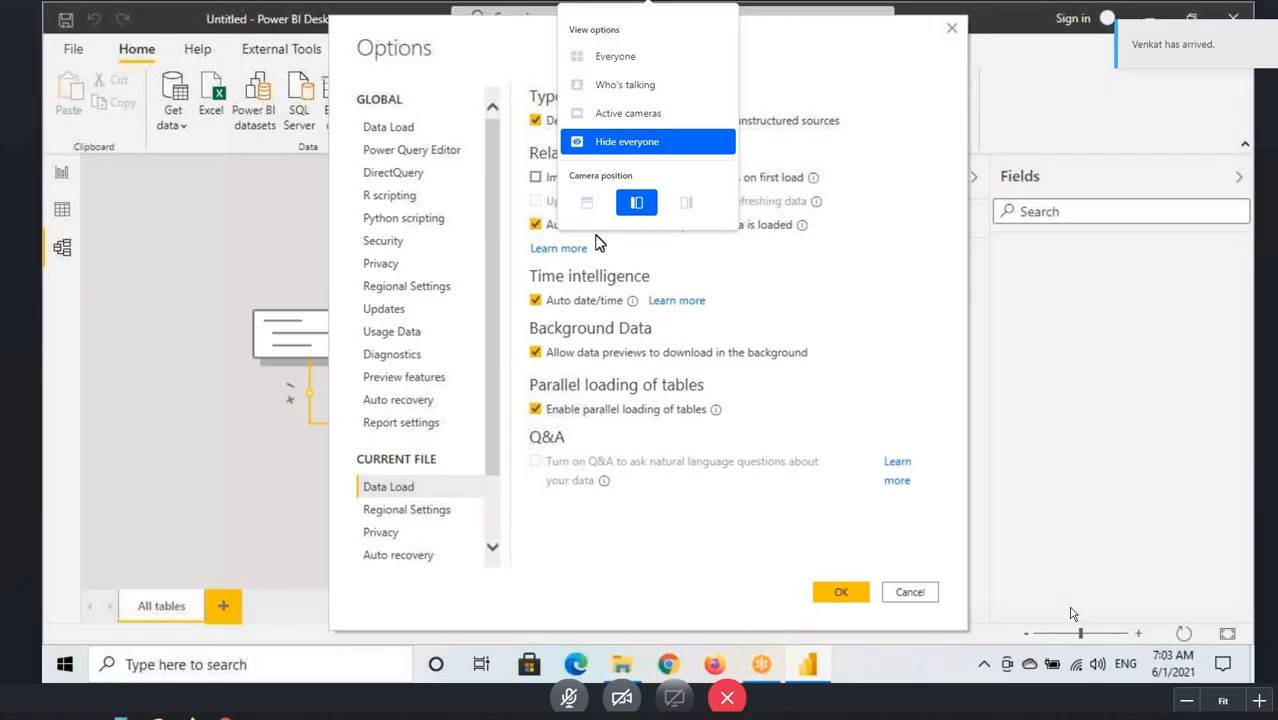
{"action": "left_click", "coordinate": [536, 226]}
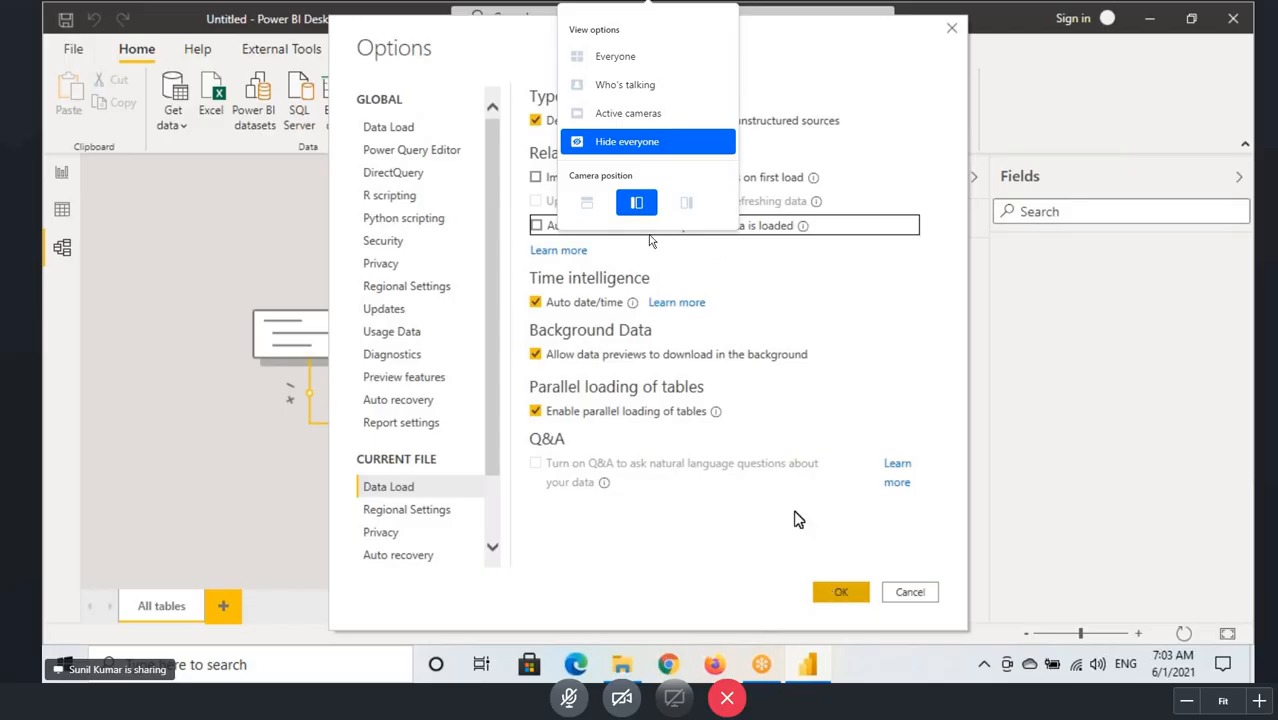
{"action": "left_click", "coordinate": [836, 591]}
{"action": "left_click", "coordinate": [438, 179]}
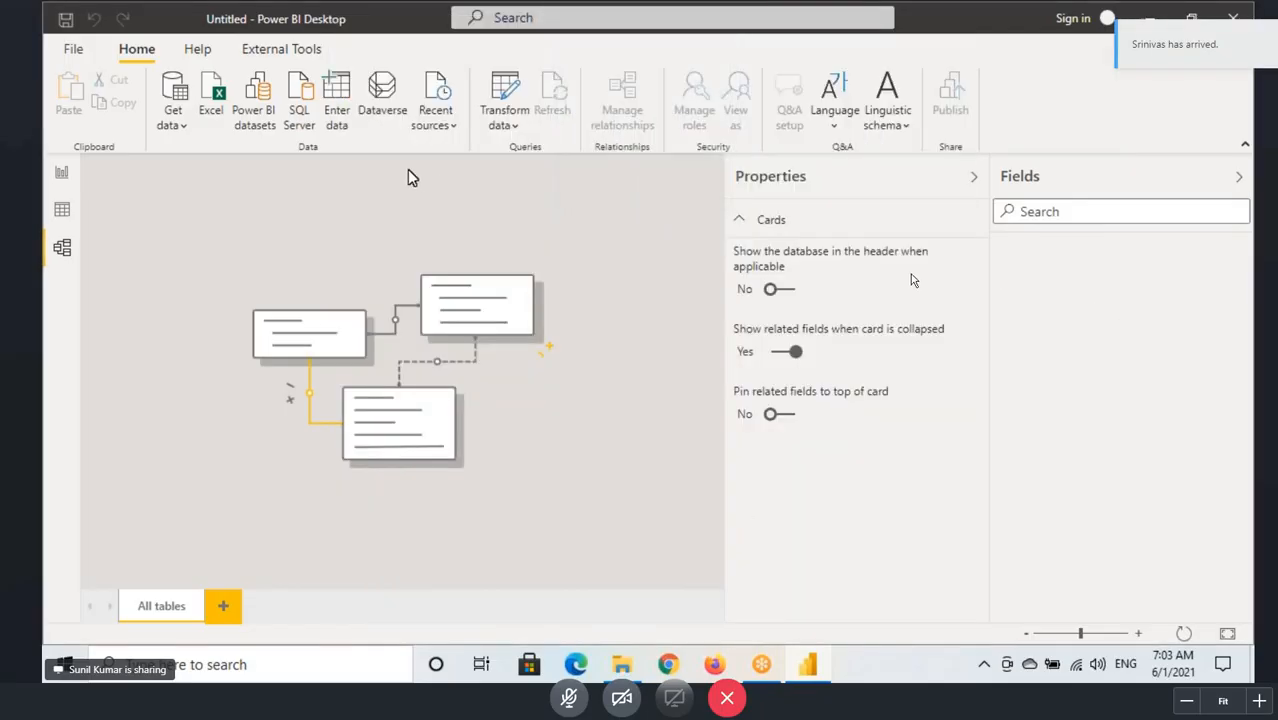
Step: Look at the report view, return to the model view, and collapse the Properties and Fields panes
{"action": "left_click", "coordinate": [62, 171]}
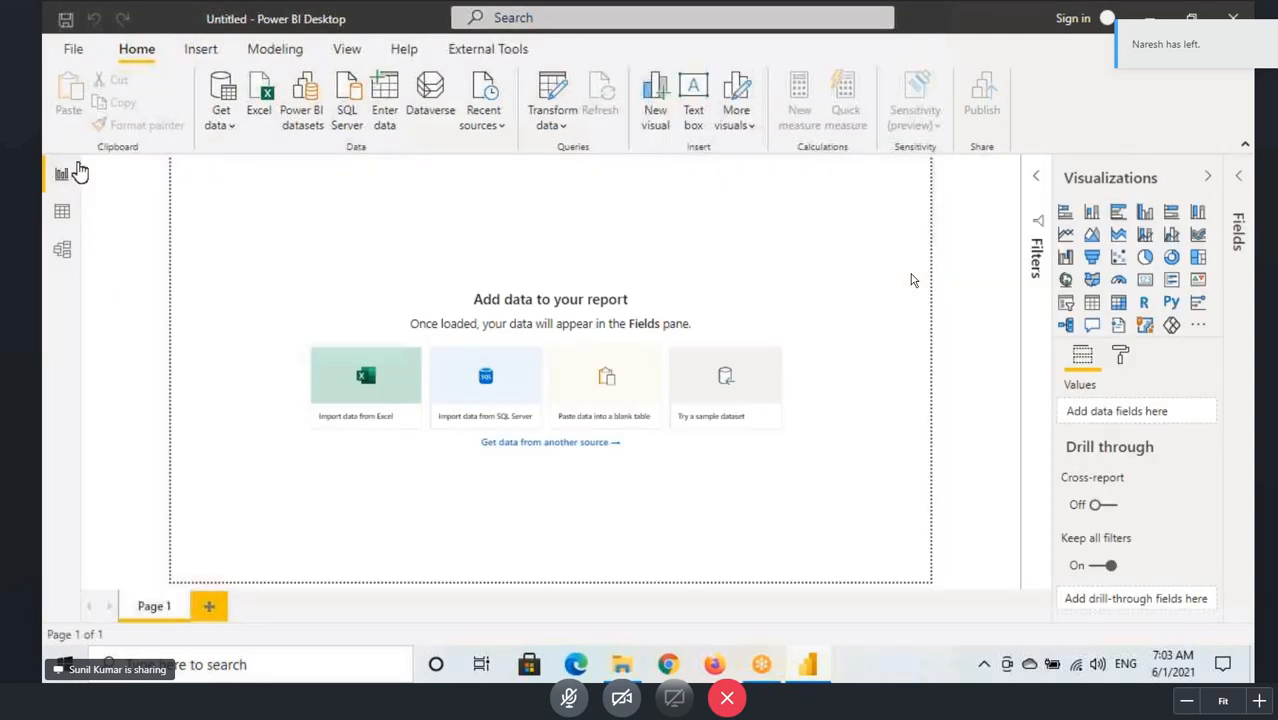
{"action": "left_click", "coordinate": [62, 247]}
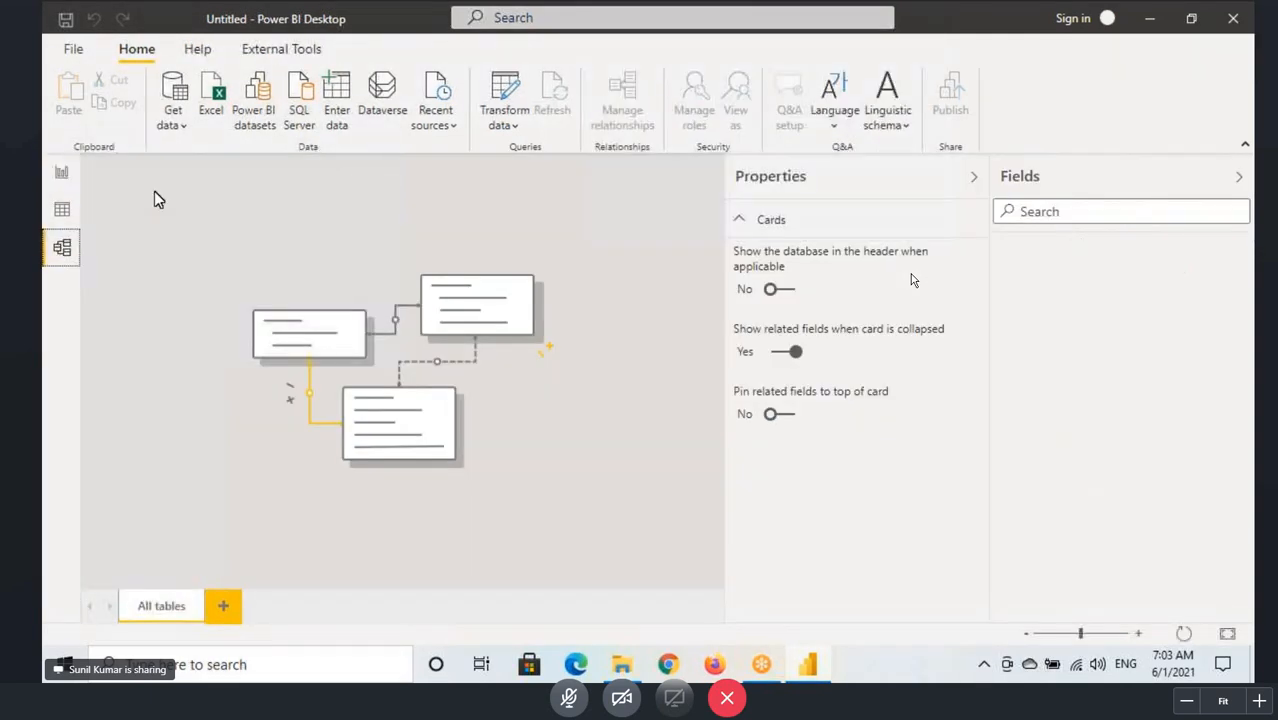
{"action": "left_click", "coordinate": [973, 178]}
{"action": "left_click", "coordinate": [1237, 177]}
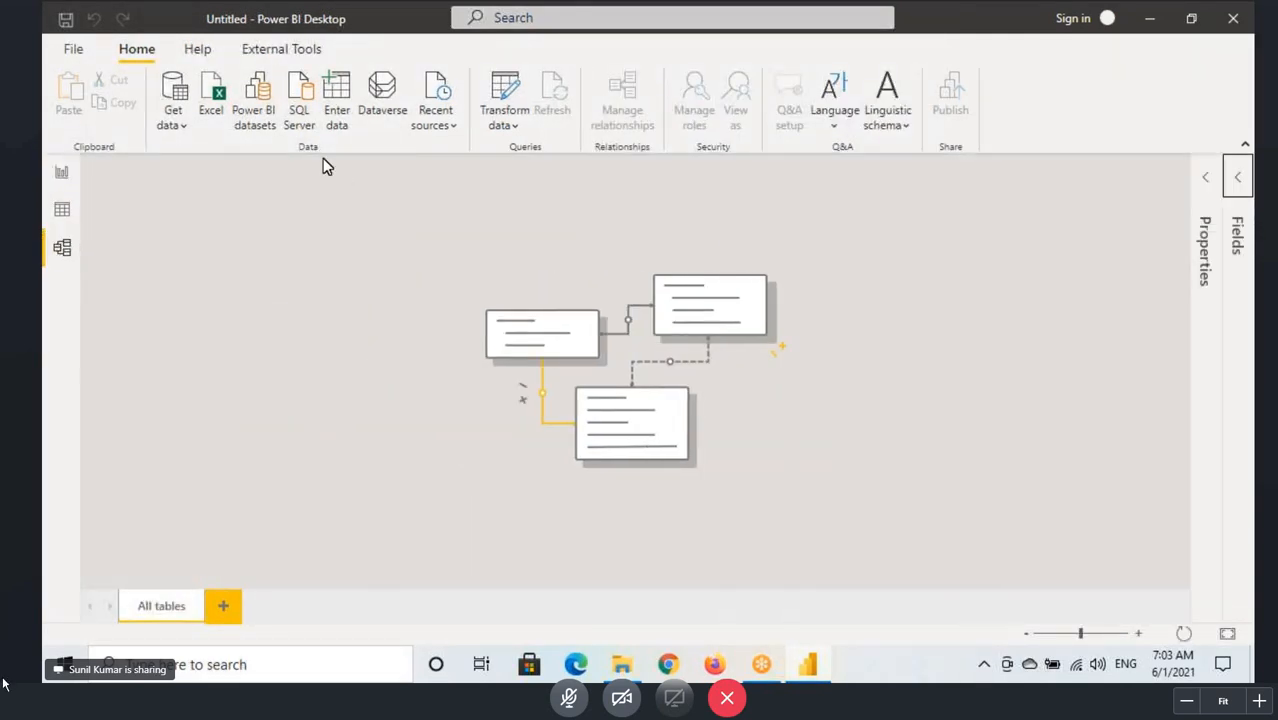
Step: Start a SQL Server database connection and copy the server name LAPTOP-GFUN085Q\ABSERVER from SQL Server.txt in the Desktop Backup1 folder
{"action": "left_click", "coordinate": [168, 131]}
{"action": "left_click", "coordinate": [214, 327]}
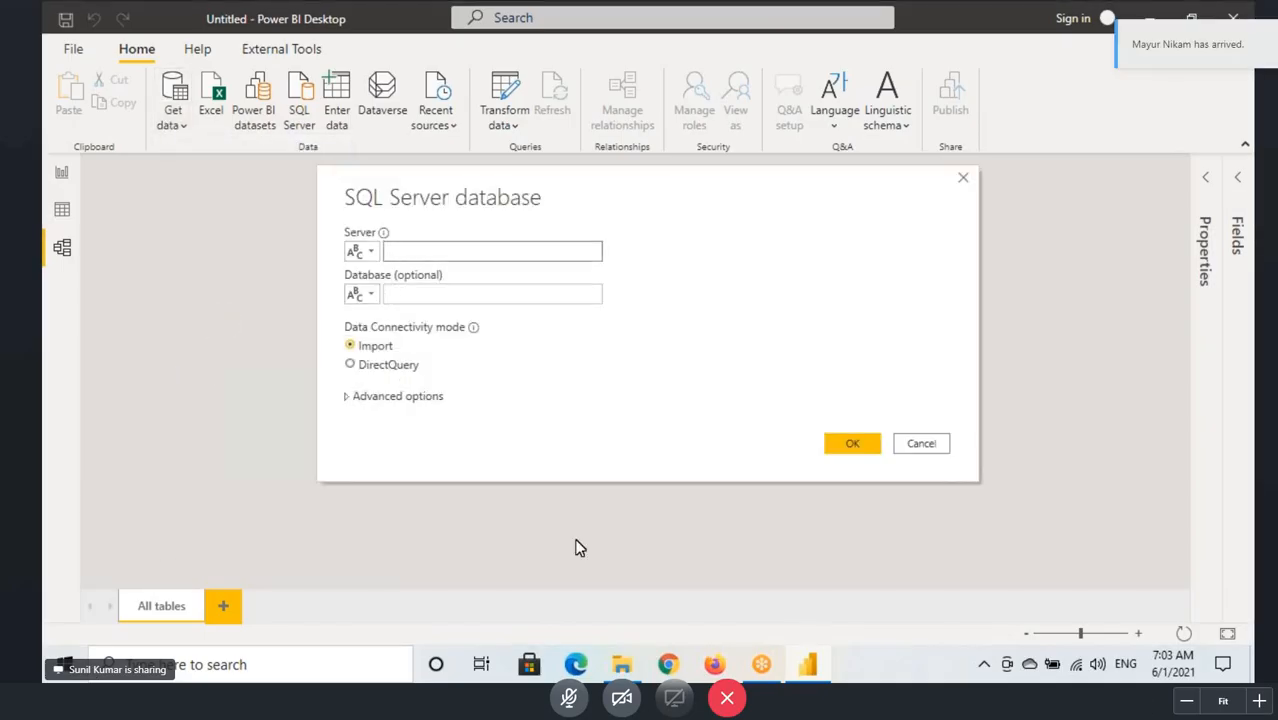
{"action": "left_click", "coordinate": [621, 664]}
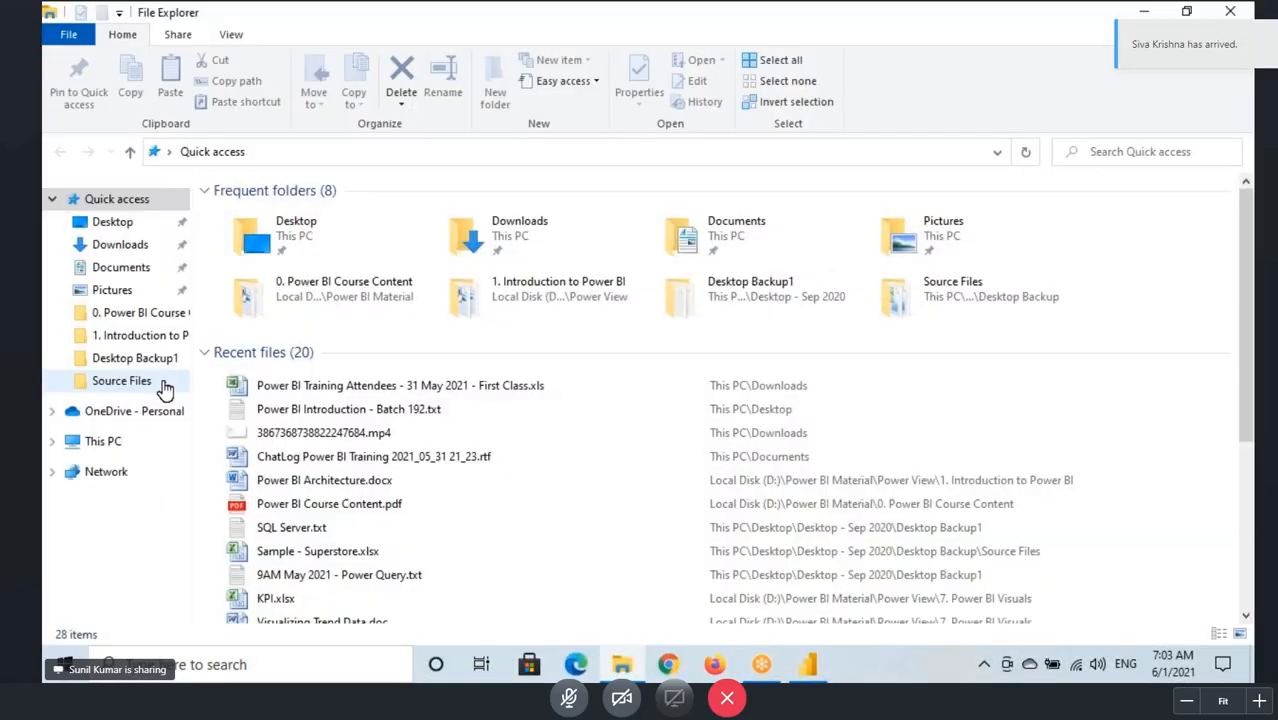
{"action": "left_click", "coordinate": [135, 358]}
{"action": "double_click", "coordinate": [283, 408]}
{"action": "left_click_drag", "start_coordinate": [490, 175], "coordinate": [227, 175]}
{"action": "key", "text": "ctrl+c"}
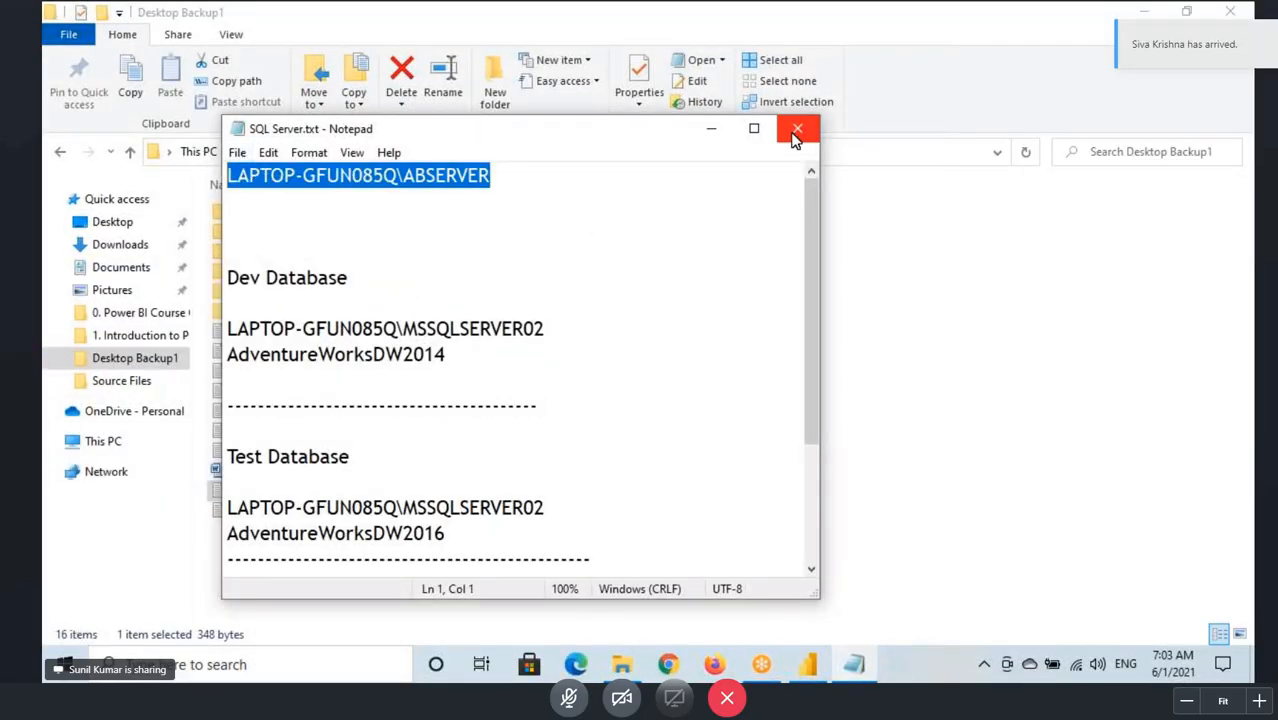
{"action": "left_click", "coordinate": [797, 130]}
Step: Connect Power BI Desktop to the server LAPTOP-GFUN085Q\ABSERVER in Import mode, leaving the database name blank
{"action": "left_click", "coordinate": [807, 664]}
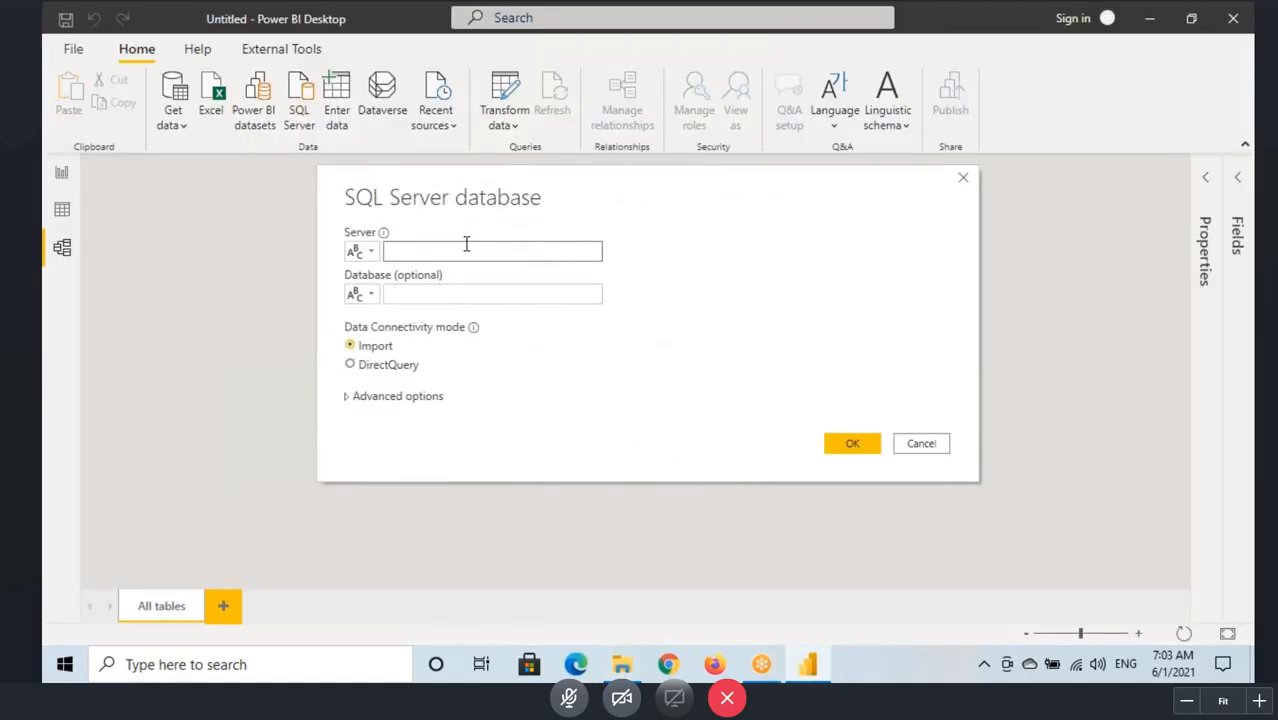
{"action": "left_click", "coordinate": [466, 246]}
{"action": "key", "text": "ctrl+v"}
{"action": "left_click", "coordinate": [436, 294]}
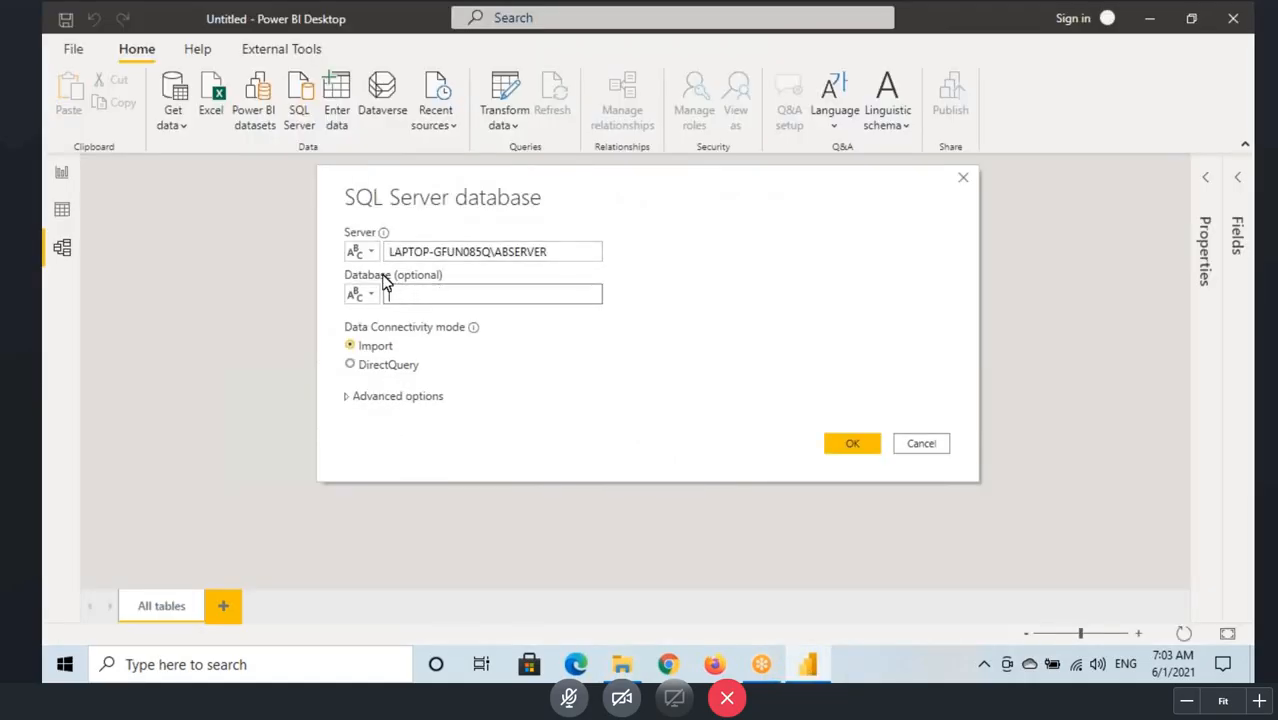
{"action": "left_click", "coordinate": [845, 443]}
{"action": "left_click", "coordinate": [390, 251]}
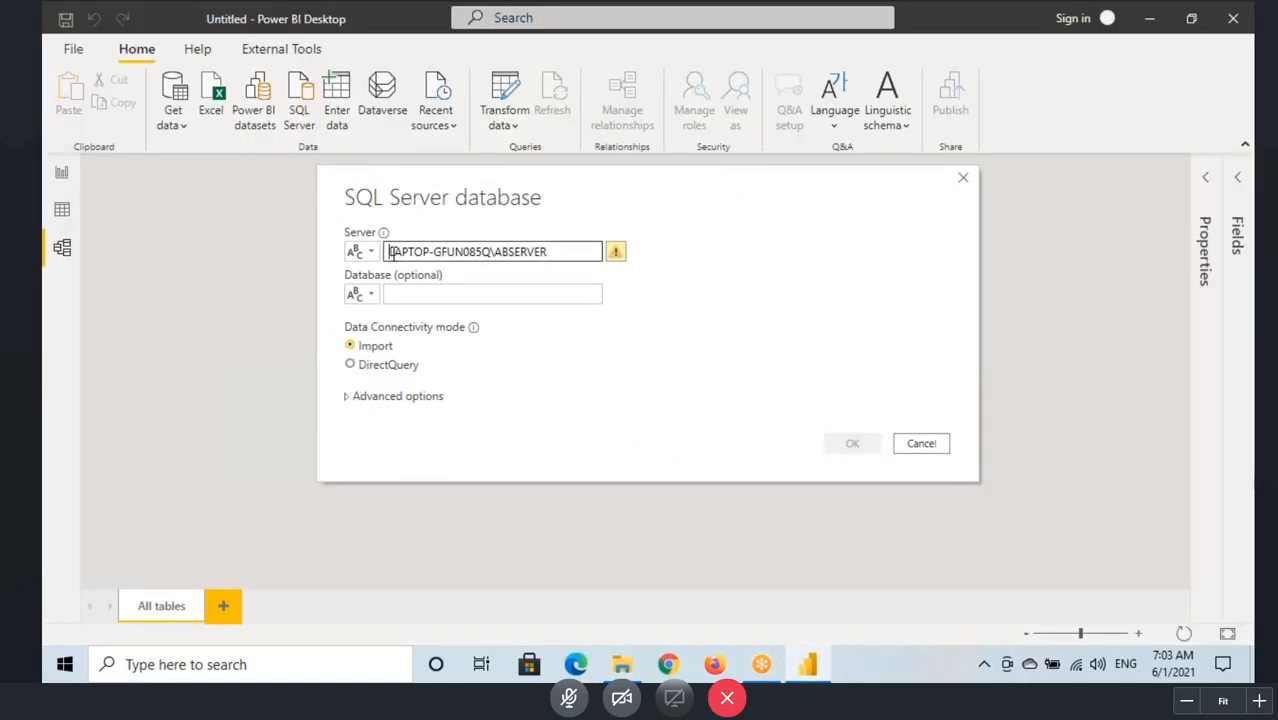
{"action": "key", "text": "BackSpace"}
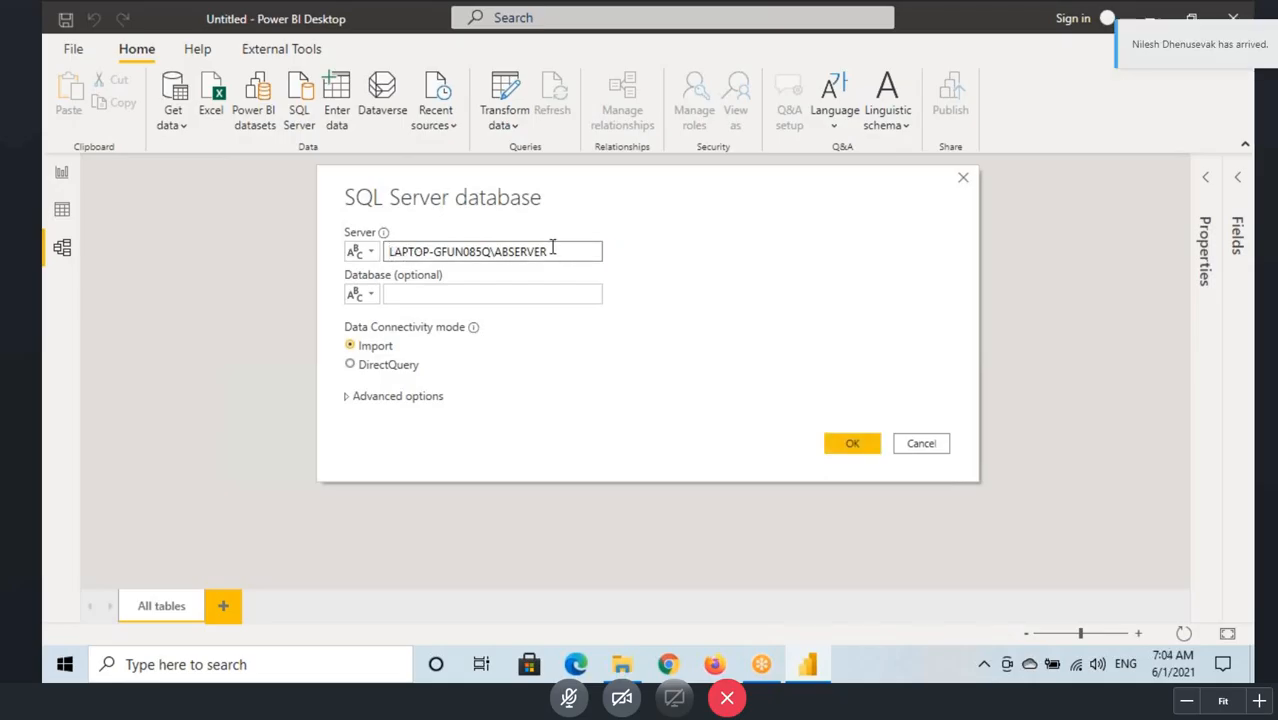
{"action": "left_click", "coordinate": [855, 443]}
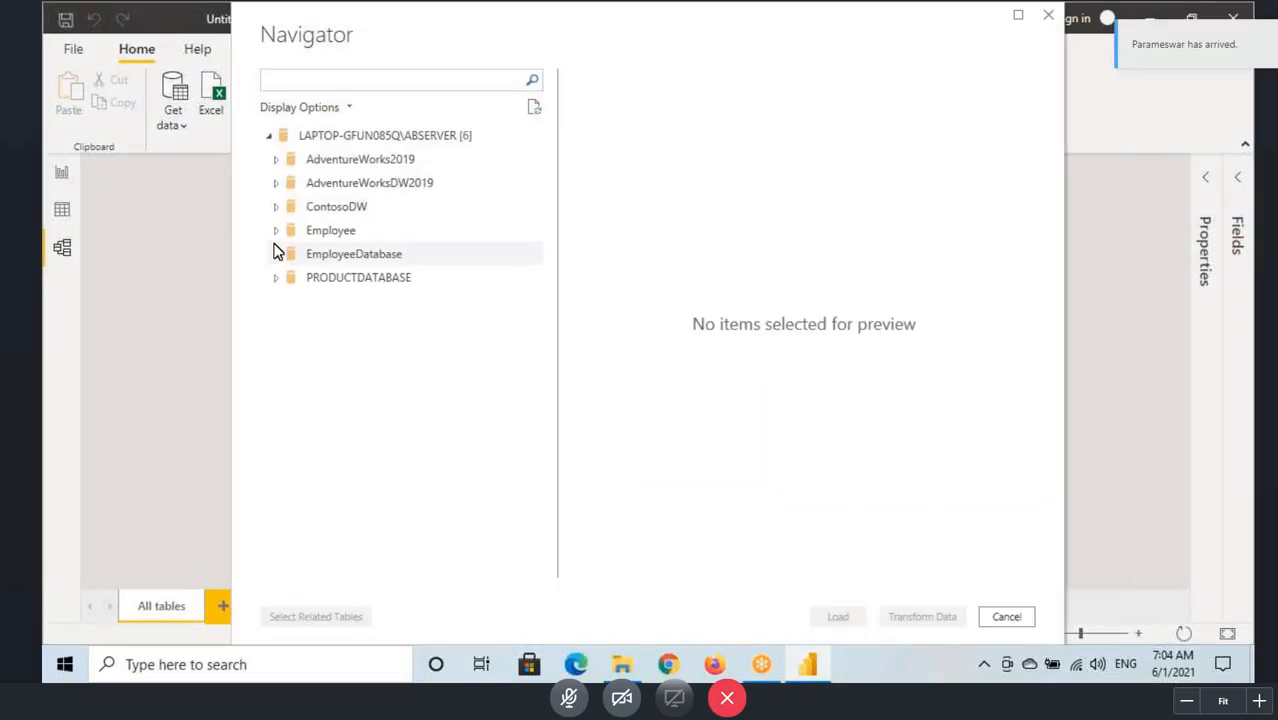
Step: Load the CUSTOMERS_DATA, PRODUCTS_DATA, SALES_DATA and TIME_DATA tables from PRODUCTDATABASE, previewing them before loading
{"action": "left_click", "coordinate": [276, 278]}
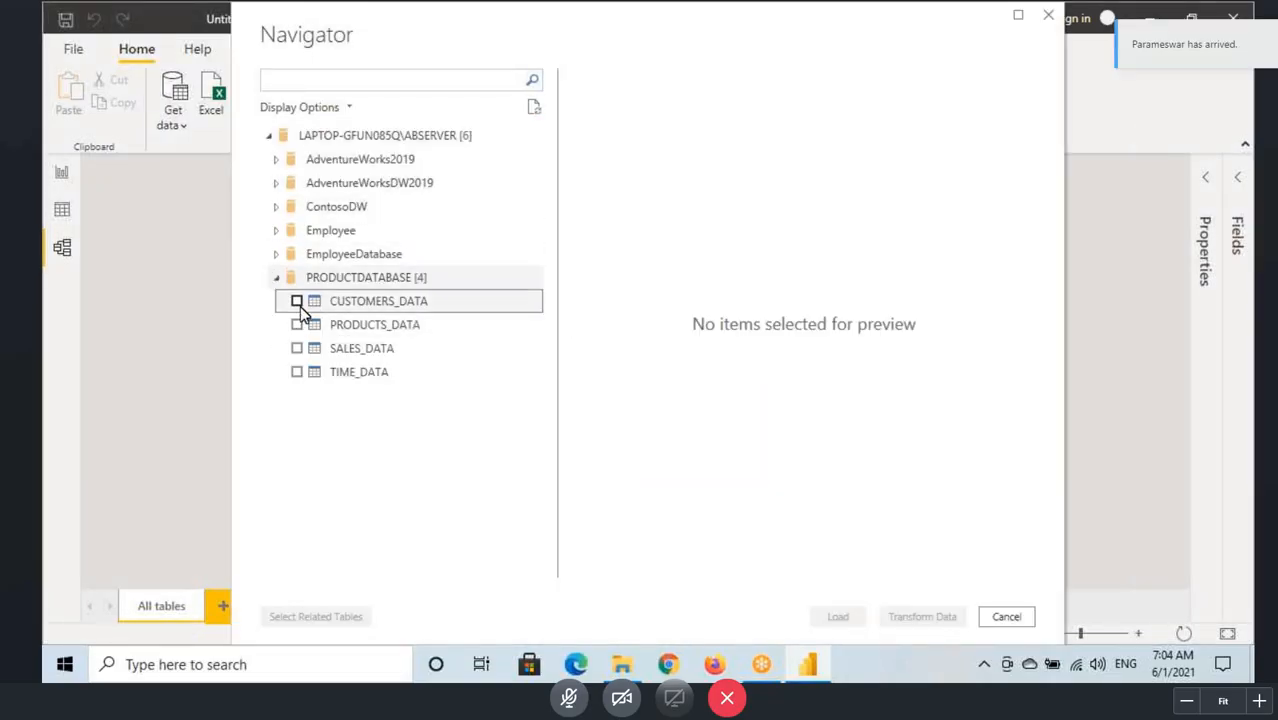
{"action": "left_click", "coordinate": [297, 303]}
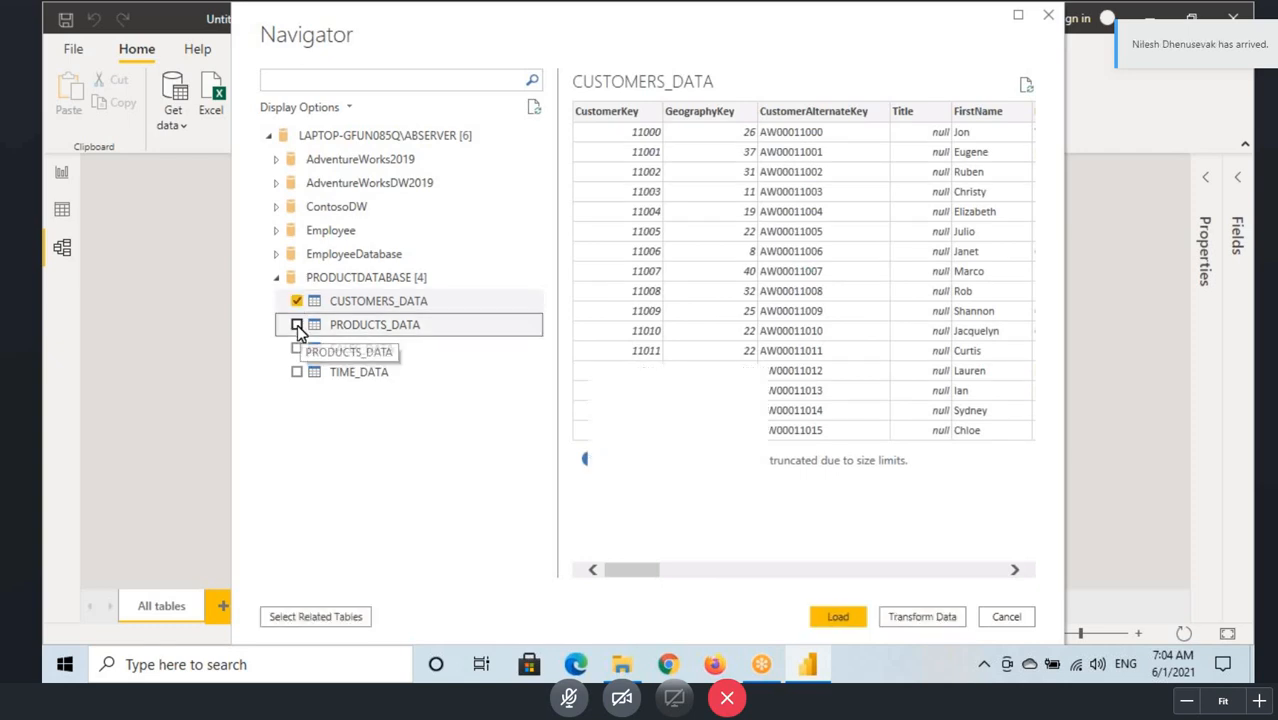
{"action": "left_click", "coordinate": [297, 325]}
{"action": "left_click", "coordinate": [297, 348]}
{"action": "left_click", "coordinate": [297, 372]}
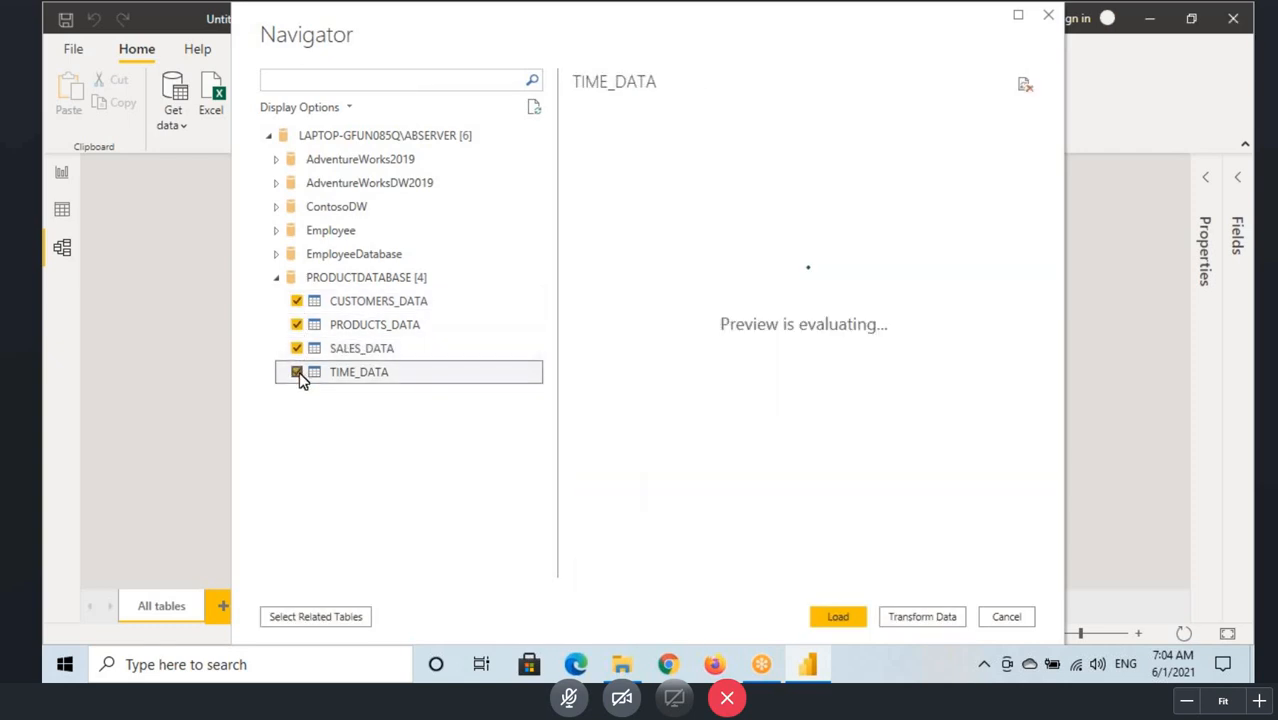
{"action": "left_click", "coordinate": [838, 618]}
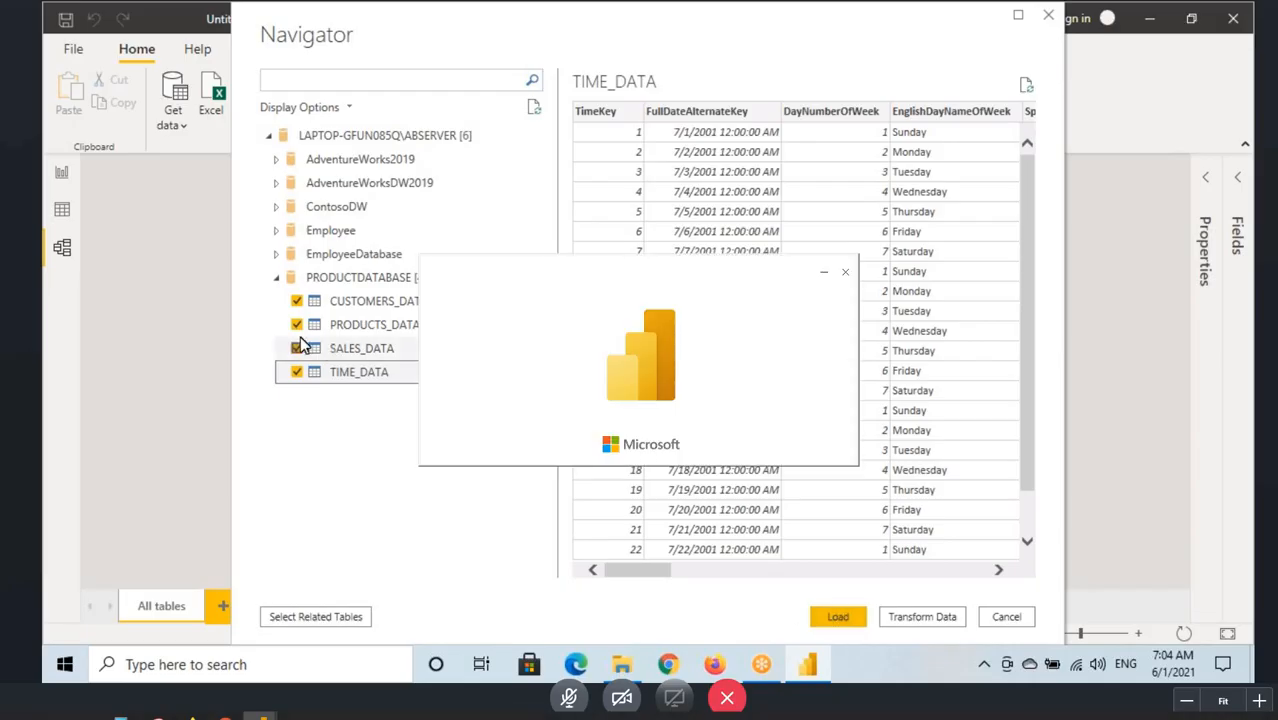
{"action": "left_click", "coordinate": [320, 301]}
{"action": "left_click", "coordinate": [340, 348]}
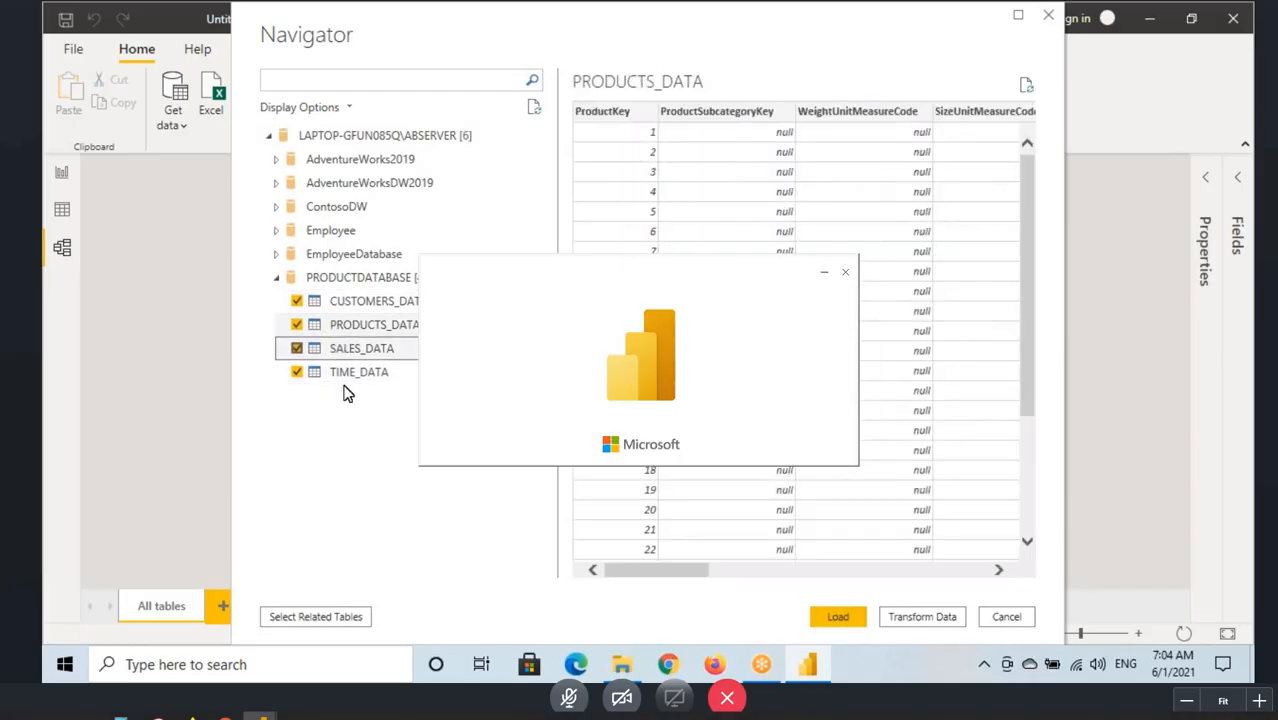
{"action": "left_click", "coordinate": [342, 376]}
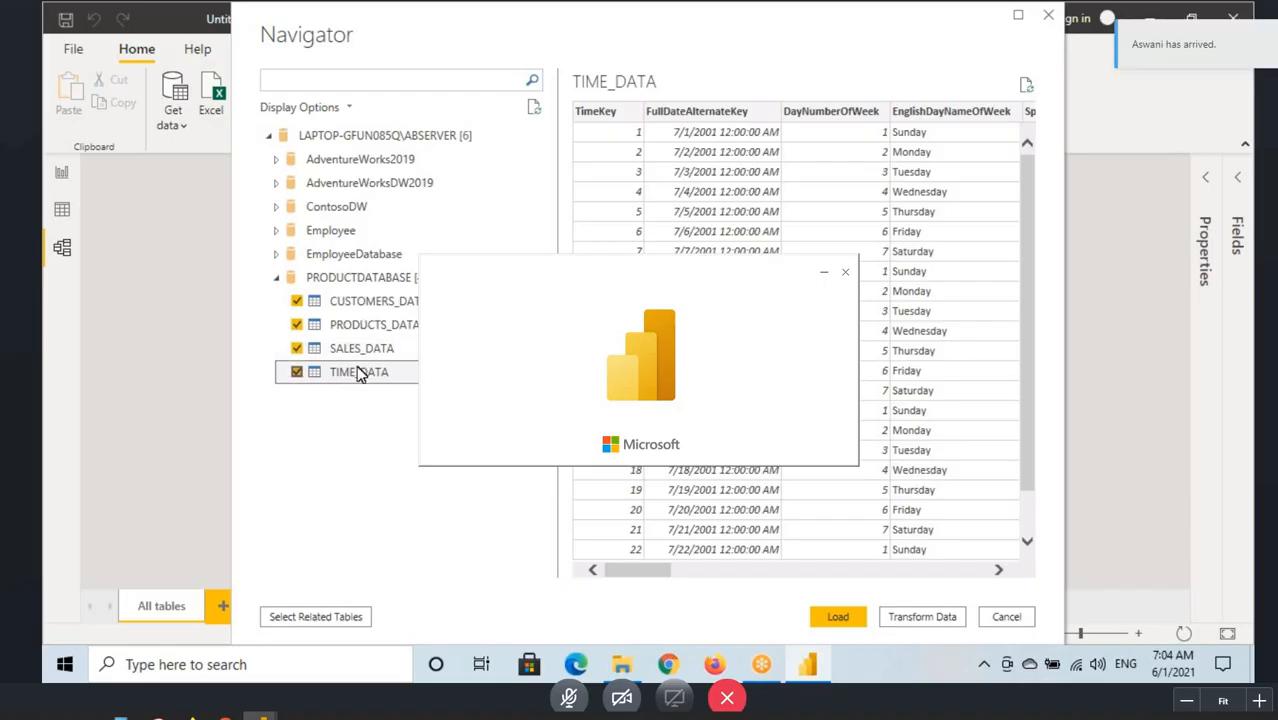
{"action": "left_click", "coordinate": [842, 620]}
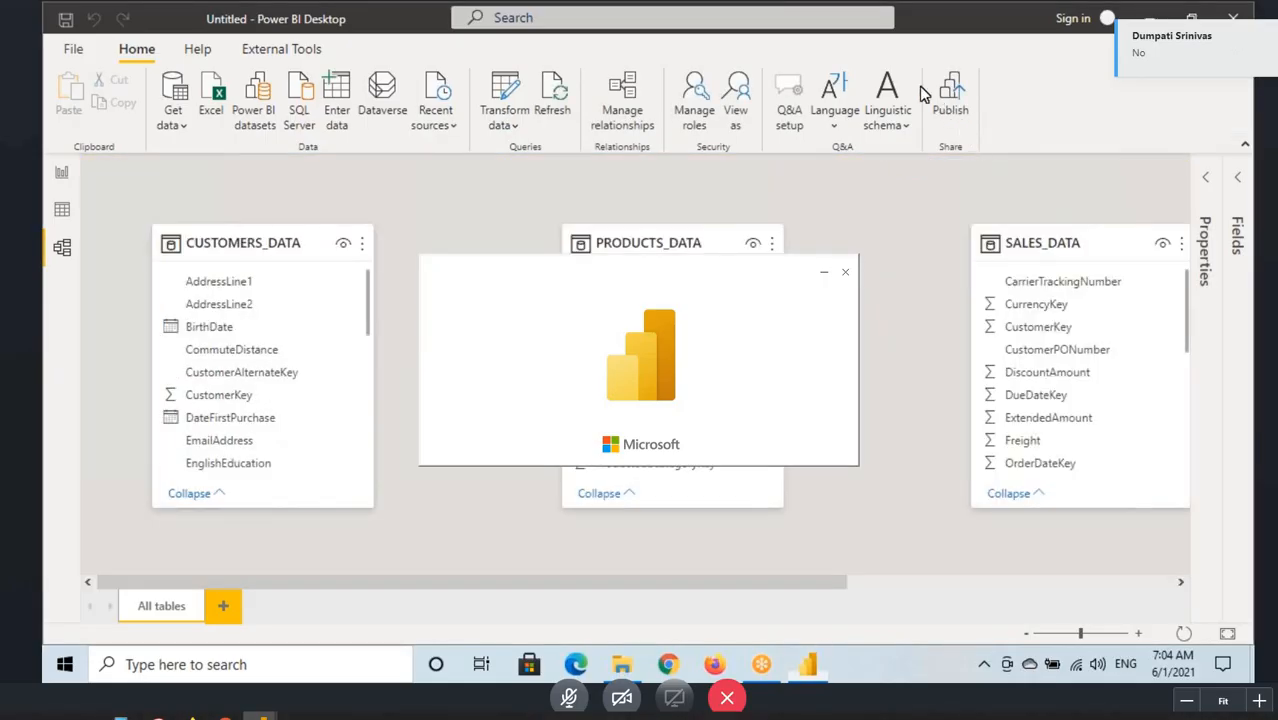
Step: Examine the loaded tables across the model diagram for any relationships between them
{"action": "left_click", "coordinate": [270, 245]}
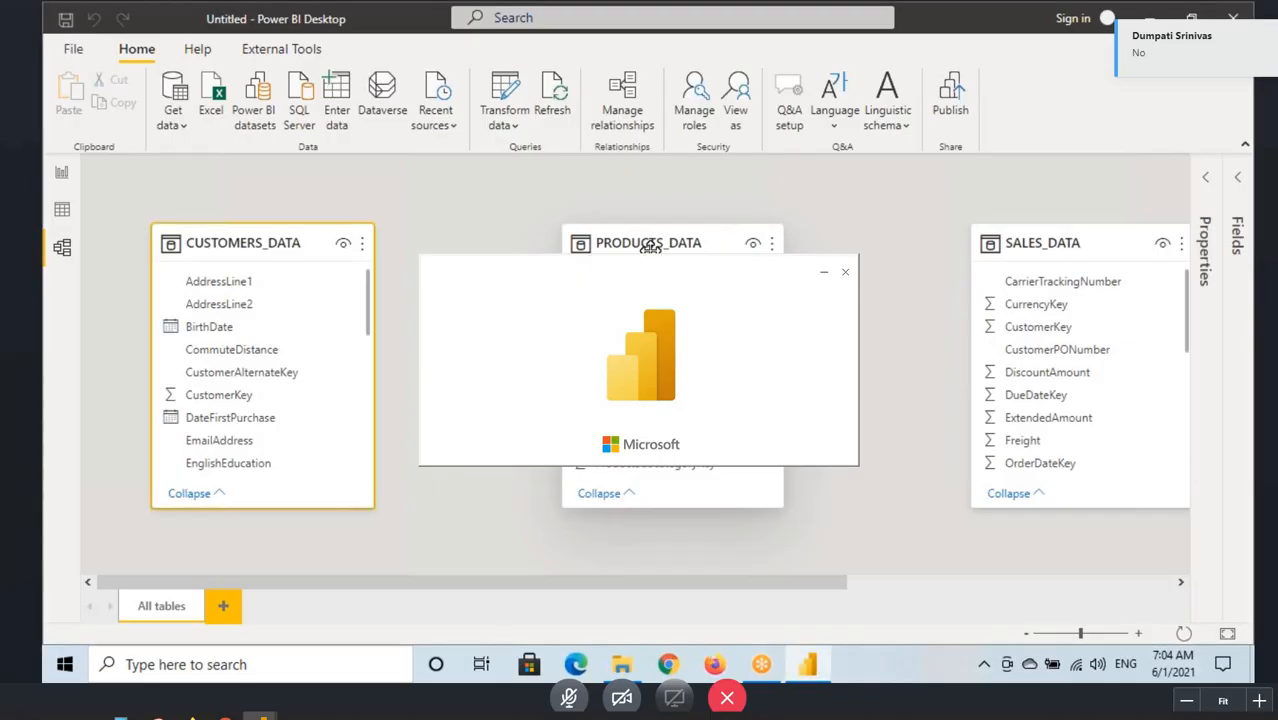
{"action": "left_click", "coordinate": [650, 246]}
{"action": "left_click_drag", "start_coordinate": [656, 585], "coordinate": [848, 599]}
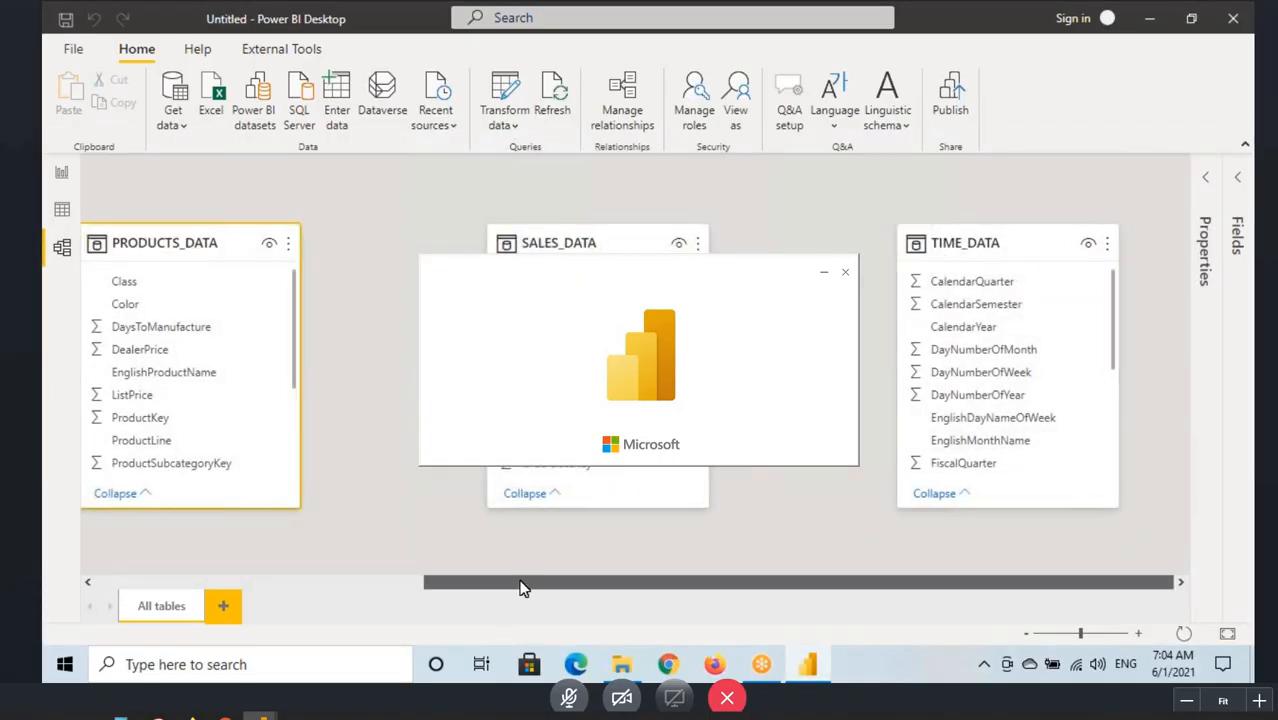
{"action": "left_click_drag", "start_coordinate": [522, 586], "coordinate": [82, 578]}
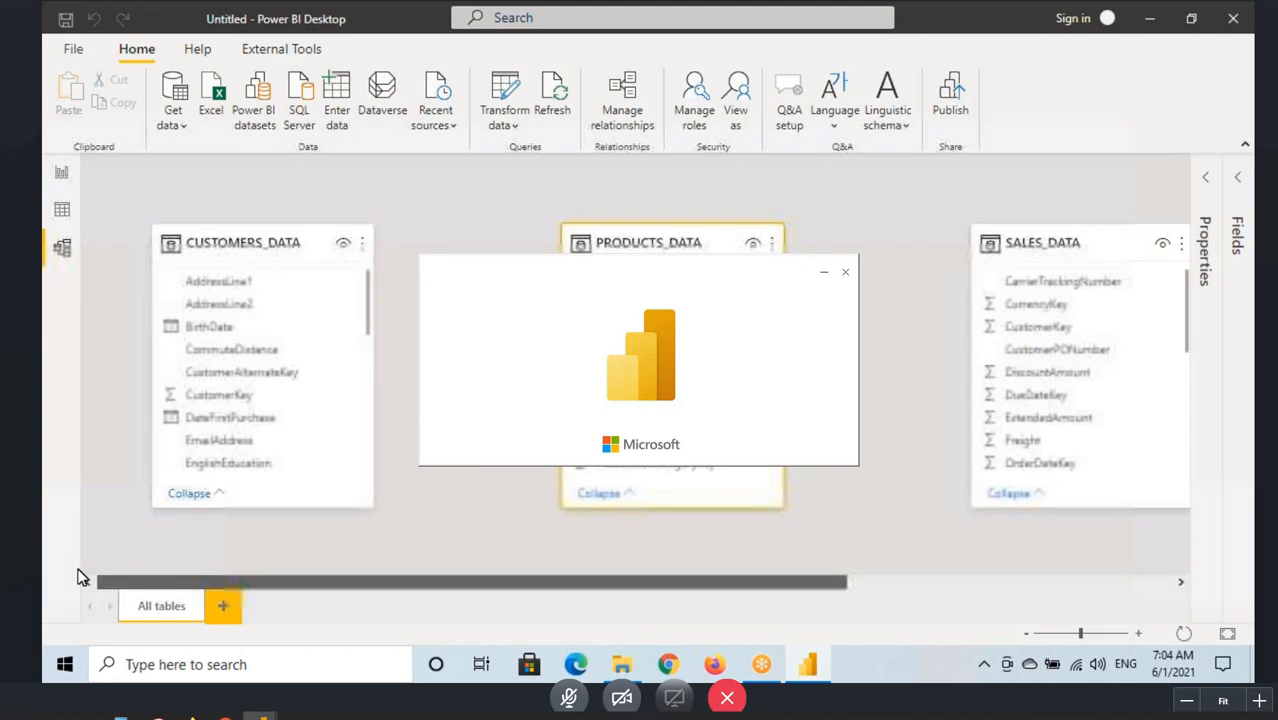
Step: Review the relationship settings in the current file's data load options
{"action": "left_click", "coordinate": [65, 52]}
{"action": "left_click", "coordinate": [118, 347]}
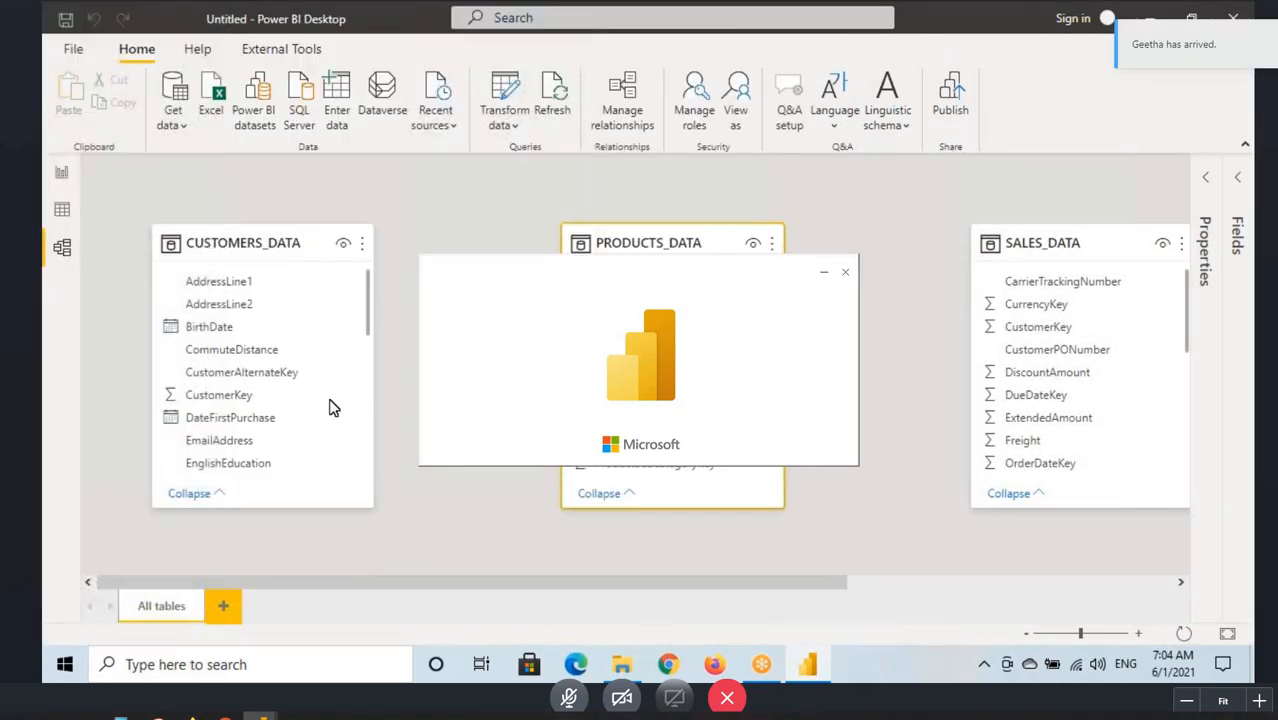
{"action": "left_click", "coordinate": [392, 494]}
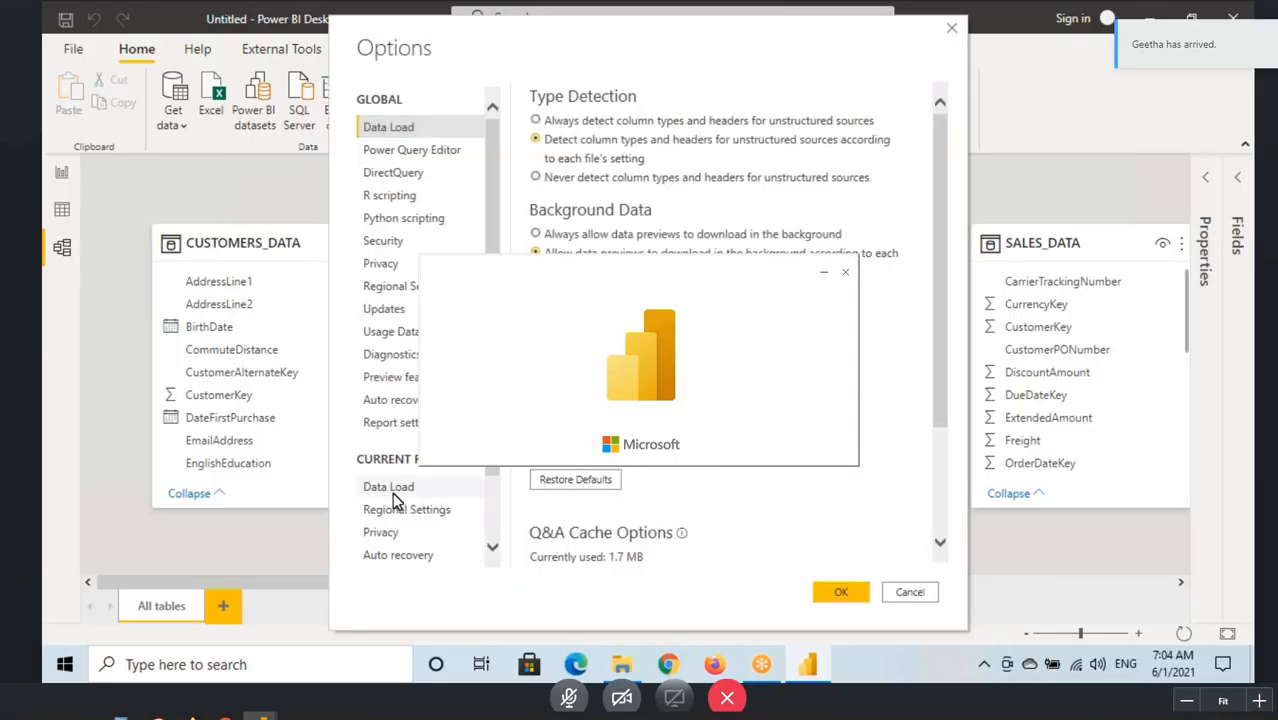
{"action": "left_click", "coordinate": [835, 592]}
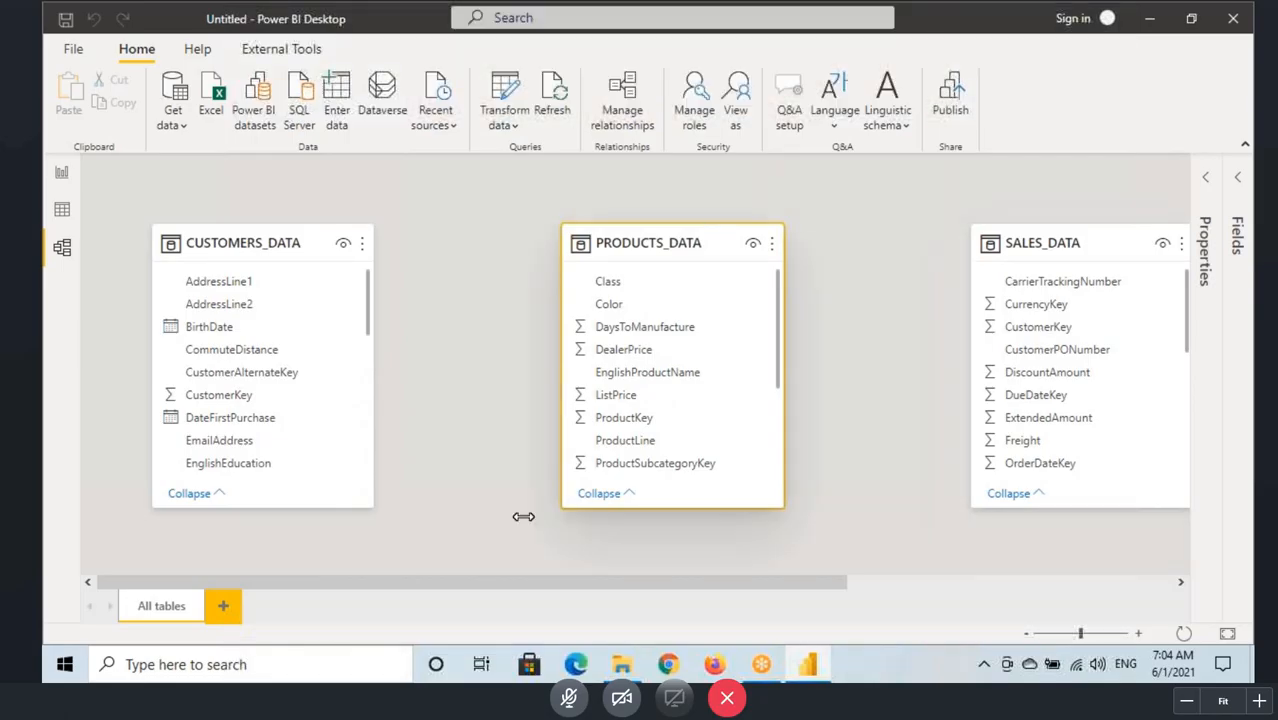
Step: Move SALES_DATA and PRODUCTS_DATA closer to CUSTOMERS_DATA in the model diagram, and make the CUSTOMERS_DATA card smaller
{"action": "left_click", "coordinate": [970, 582]}
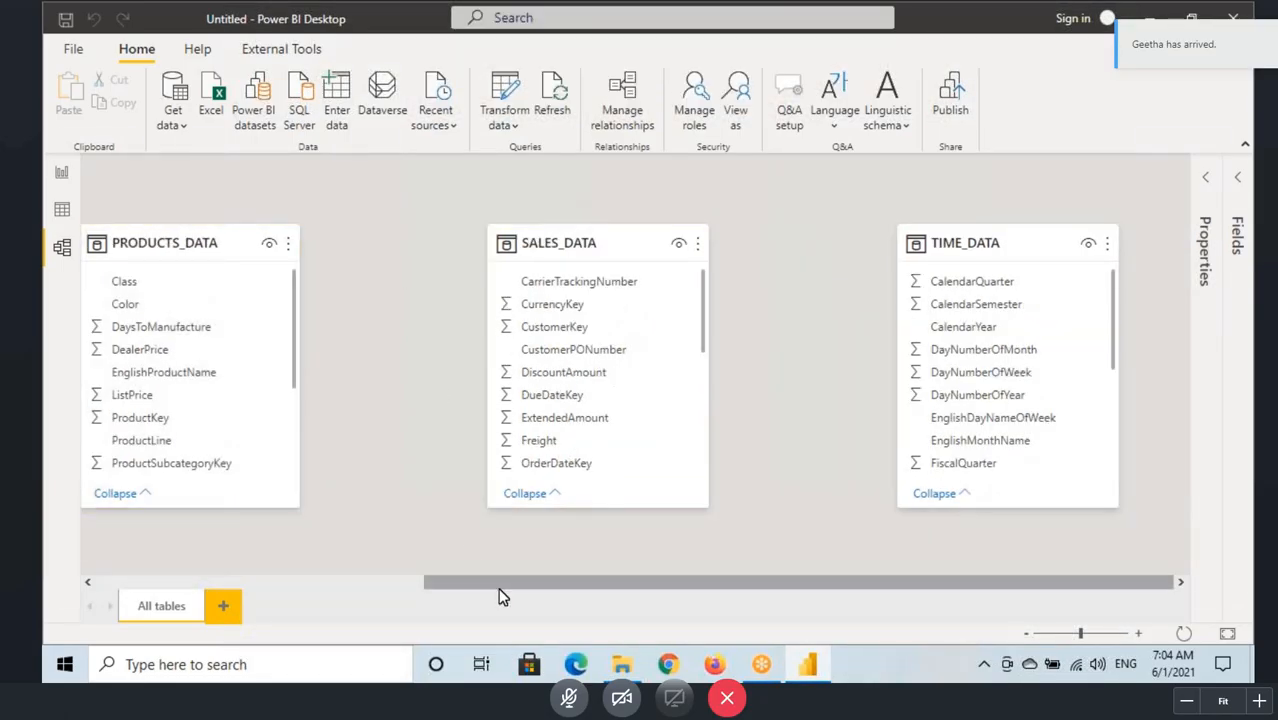
{"action": "left_click_drag", "start_coordinate": [490, 585], "coordinate": [200, 580]}
{"action": "left_click_drag", "start_coordinate": [1055, 243], "coordinate": [710, 188]}
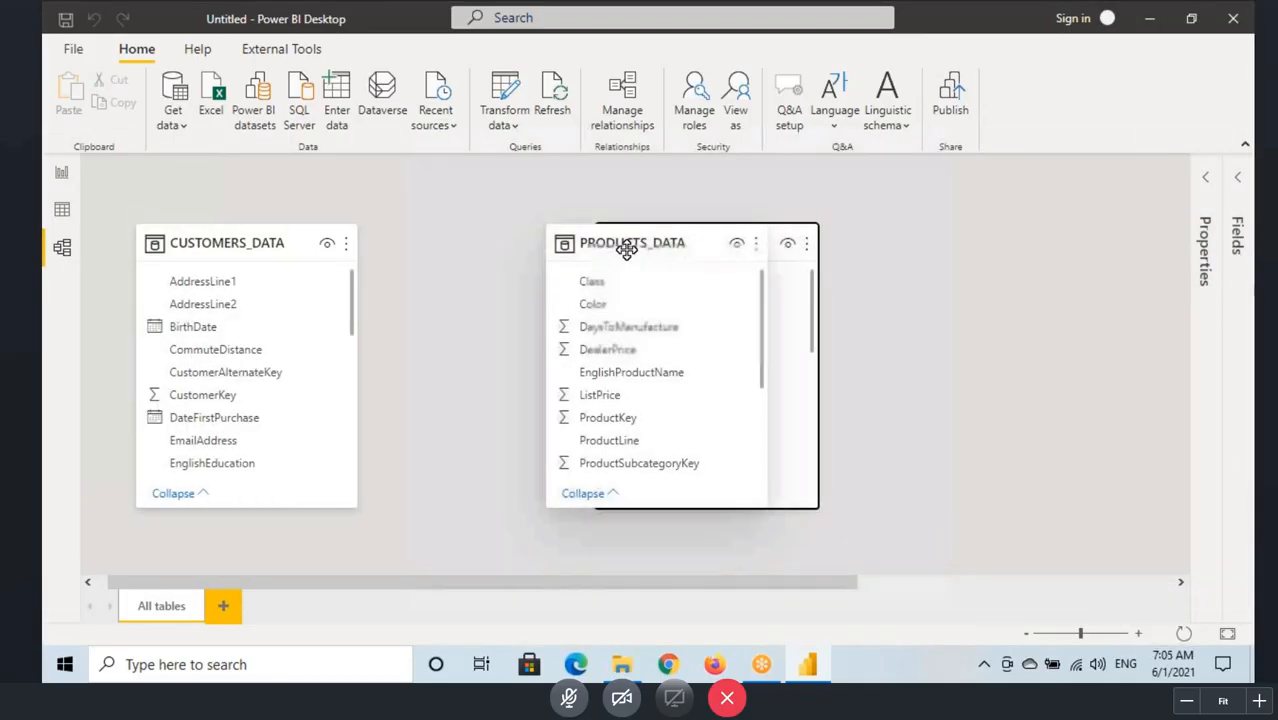
{"action": "left_click_drag", "start_coordinate": [628, 248], "coordinate": [455, 345]}
{"action": "left_click_drag", "start_coordinate": [356, 520], "coordinate": [338, 401]}
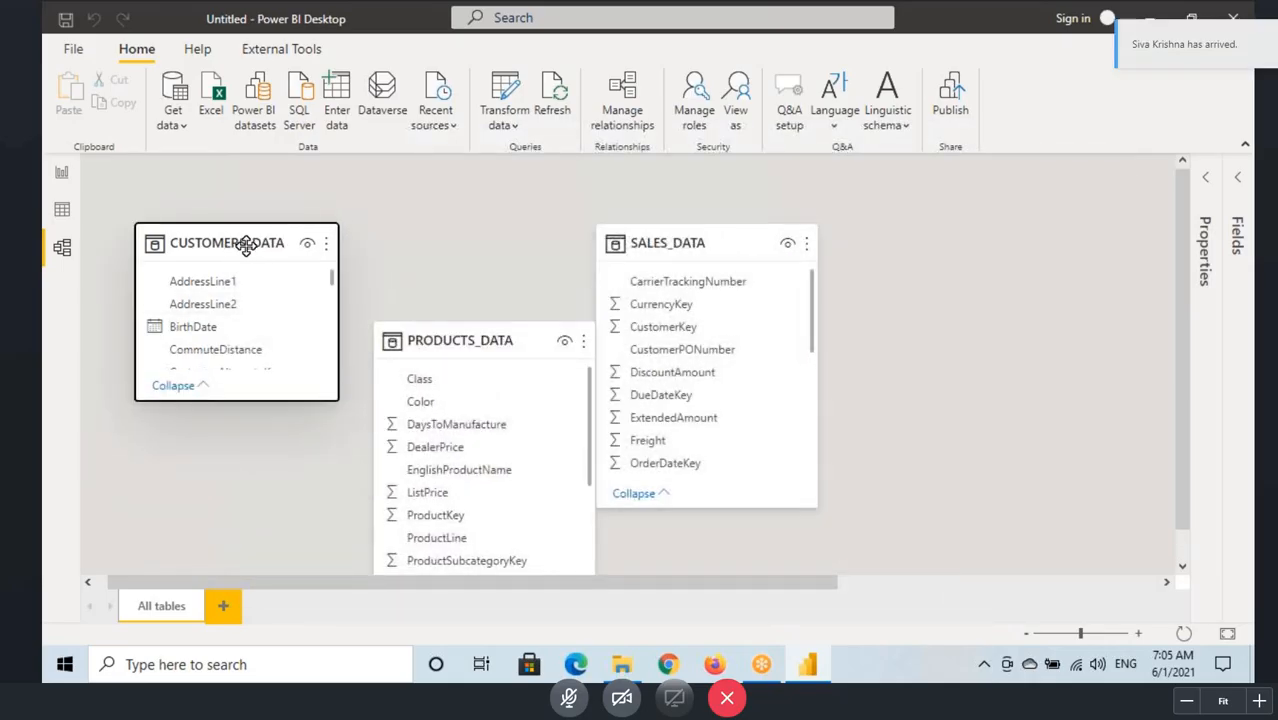
{"action": "left_click_drag", "start_coordinate": [246, 245], "coordinate": [301, 242]}
{"action": "left_click_drag", "start_coordinate": [485, 345], "coordinate": [459, 371]}
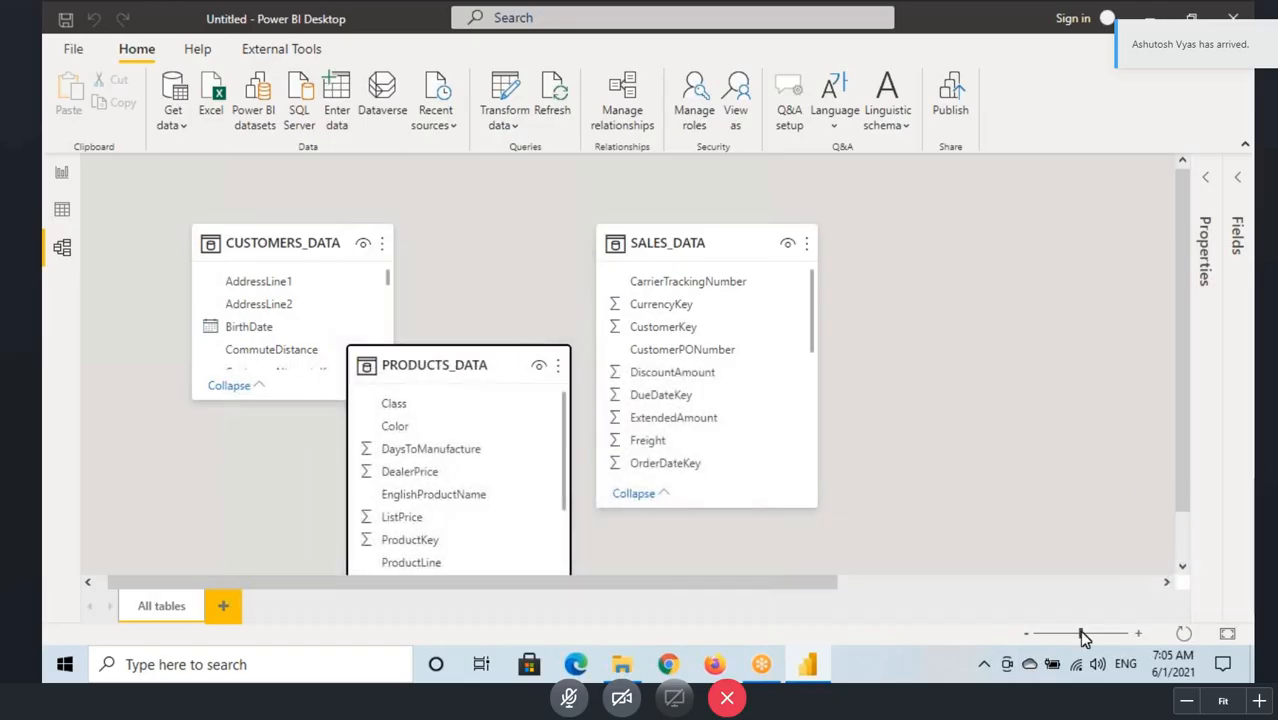
Step: Place a shortened PRODUCTS_DATA card directly below CUSTOMERS_DATA, shift SALES_DATA closer to them, and slightly enlarge the CUSTOMERS_DATA card
{"action": "left_click_drag", "start_coordinate": [1081, 634], "coordinate": [1068, 635]}
{"action": "left_click_drag", "start_coordinate": [320, 336], "coordinate": [257, 357]}
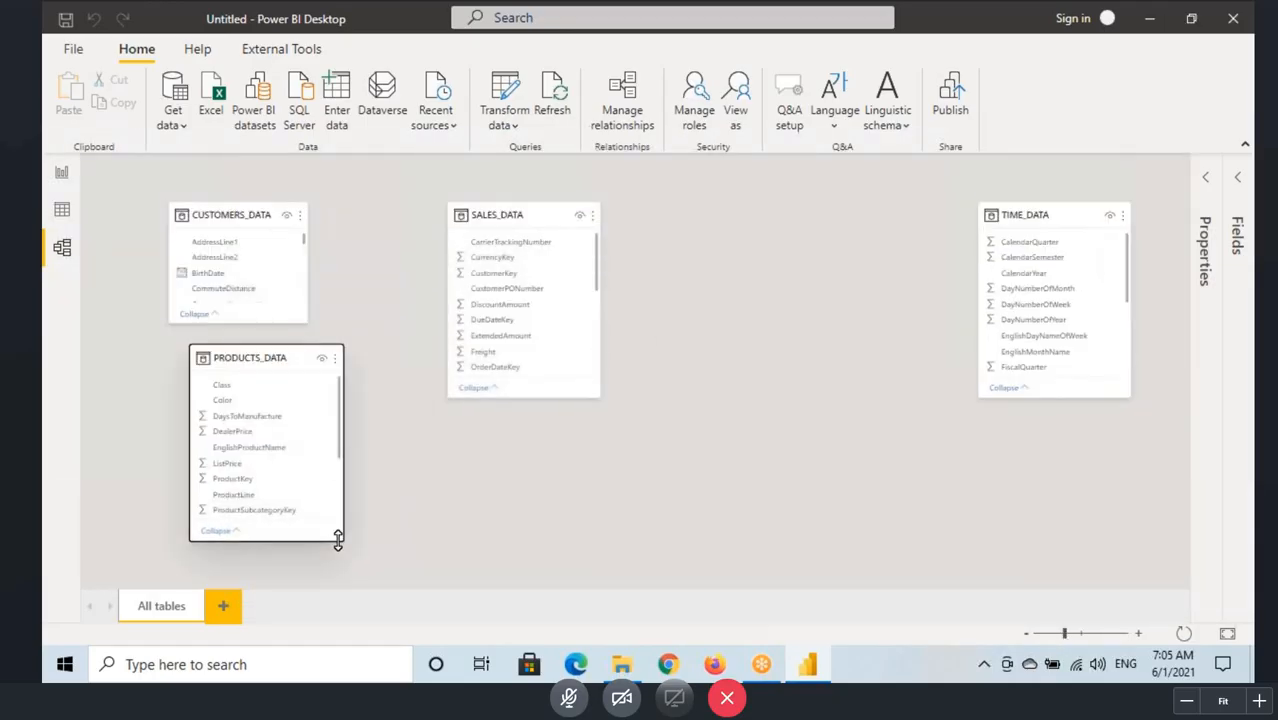
{"action": "left_click_drag", "start_coordinate": [338, 538], "coordinate": [338, 491]}
{"action": "left_click_drag", "start_coordinate": [251, 363], "coordinate": [231, 391]}
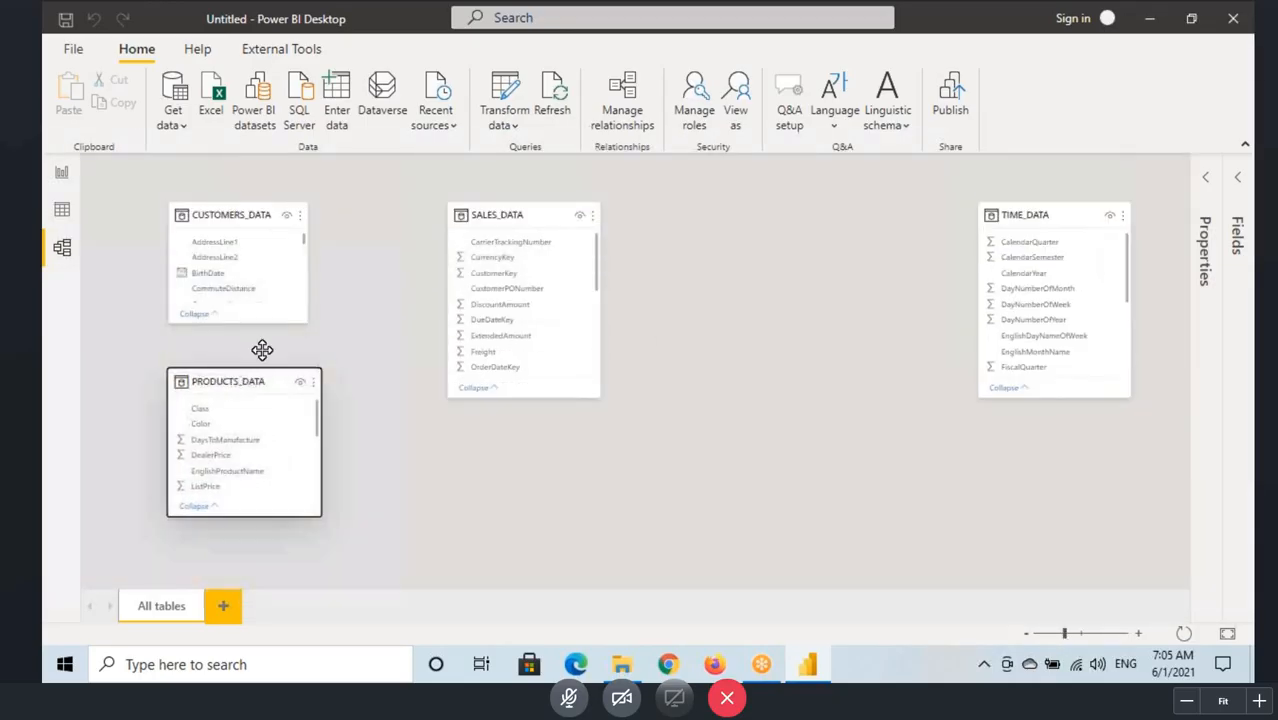
{"action": "left_click_drag", "start_coordinate": [514, 213], "coordinate": [488, 213]}
{"action": "left_click_drag", "start_coordinate": [309, 324], "coordinate": [324, 348]}
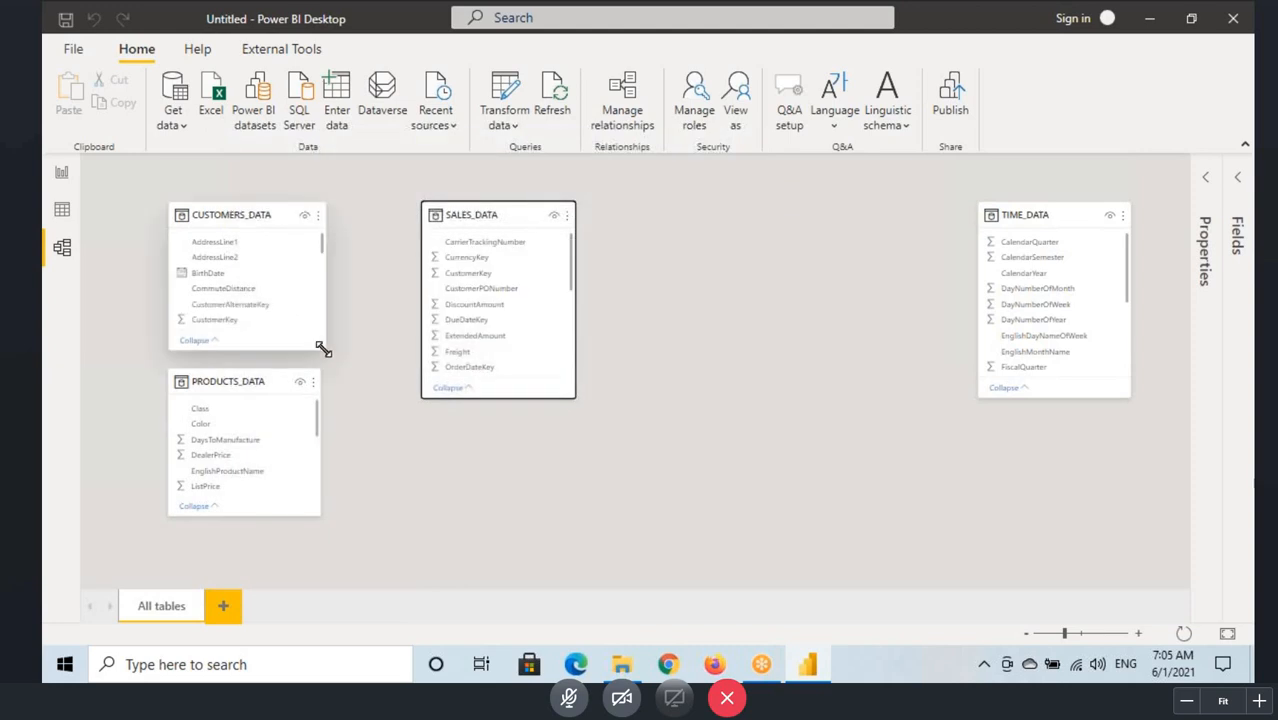
Step: Nudge the CUSTOMERS_DATA card slightly toward SALES_DATA and lengthen the SALES_DATA card down to the SalesTerritoryKey field
{"action": "left_click_drag", "start_coordinate": [249, 220], "coordinate": [258, 220]}
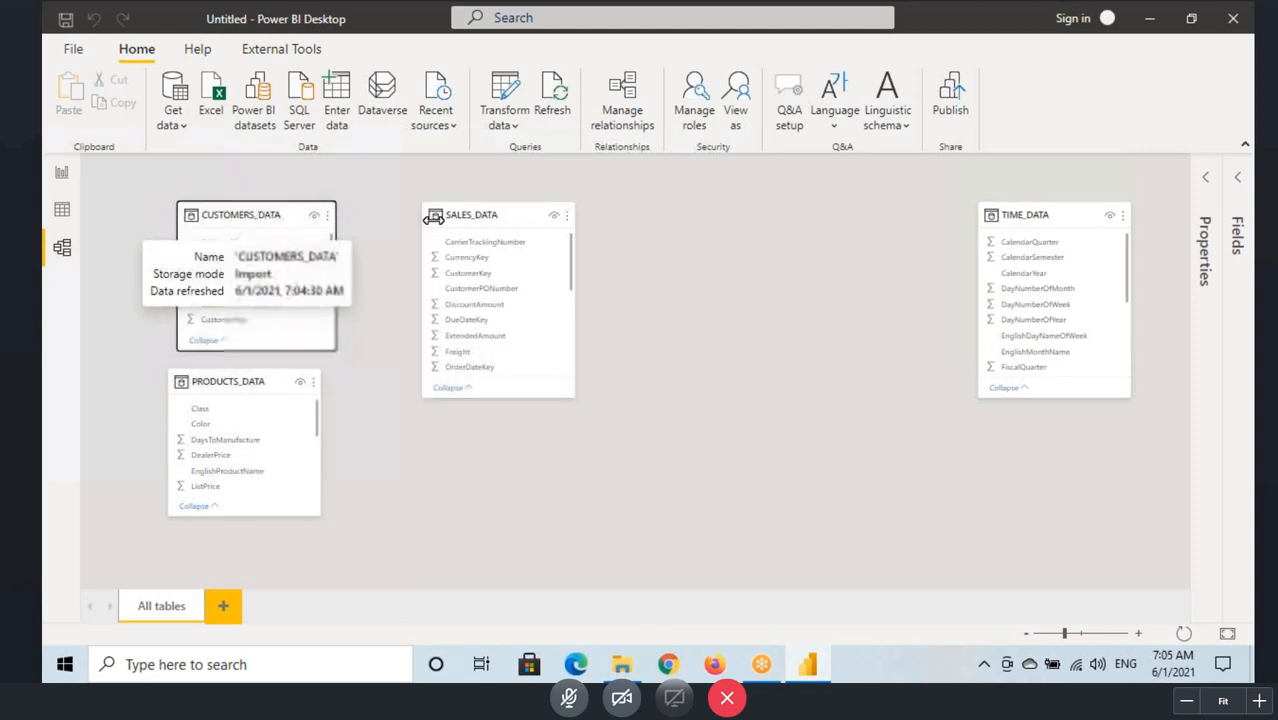
{"action": "left_click_drag", "start_coordinate": [494, 400], "coordinate": [474, 540]}
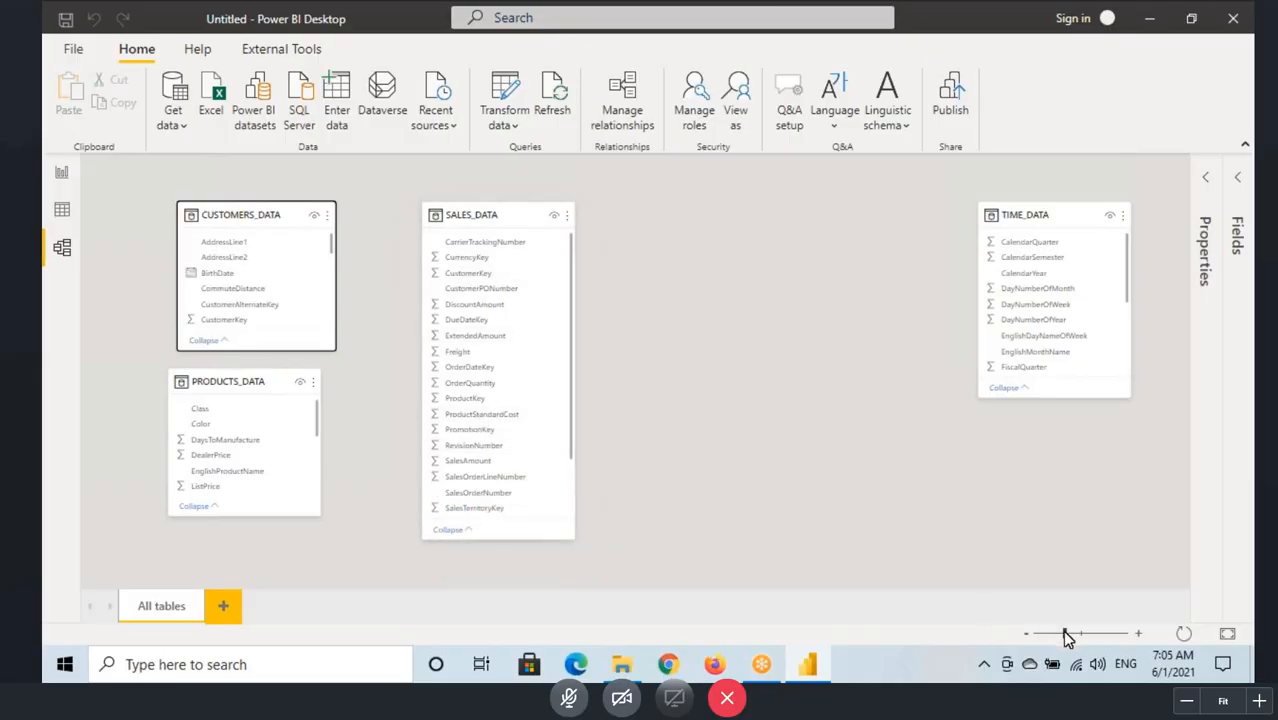
Step: Compare the CustomerKey fields in the CUSTOMERS_DATA and SALES_DATA tables of the model diagram
{"action": "left_click_drag", "start_coordinate": [1066, 635], "coordinate": [1071, 635]}
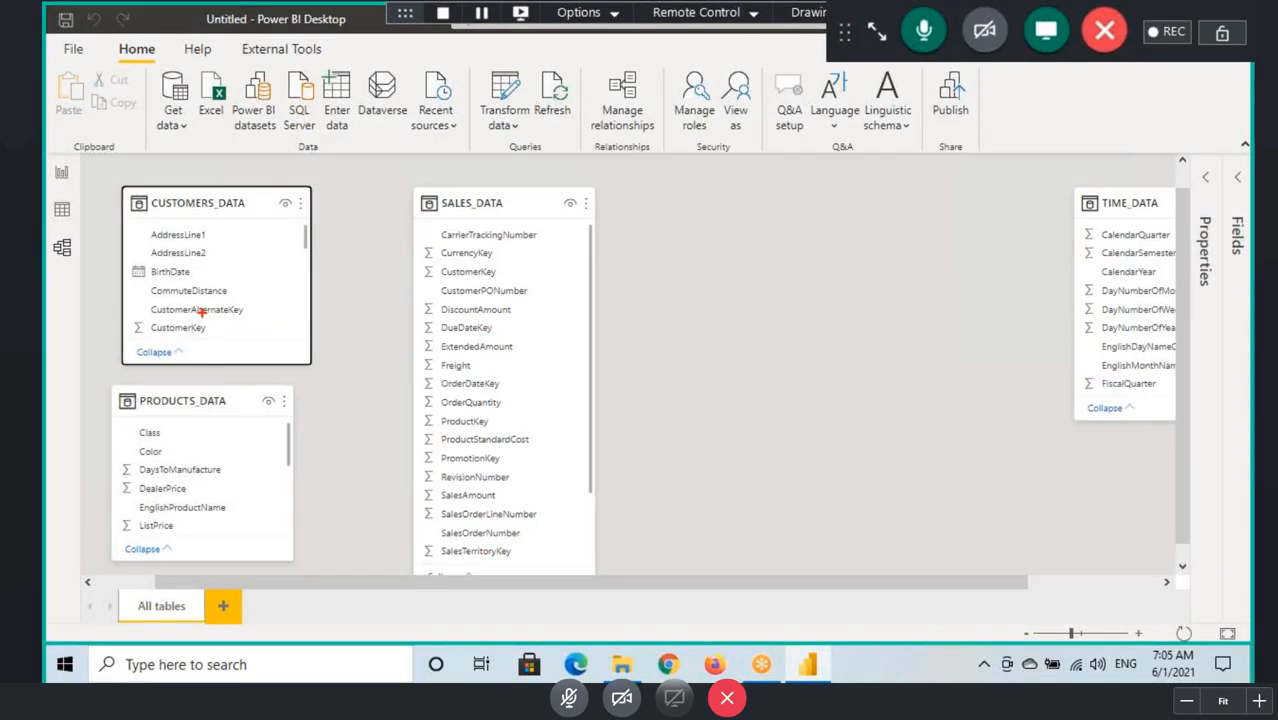
{"action": "left_click_drag", "start_coordinate": [127, 318], "coordinate": [222, 340]}
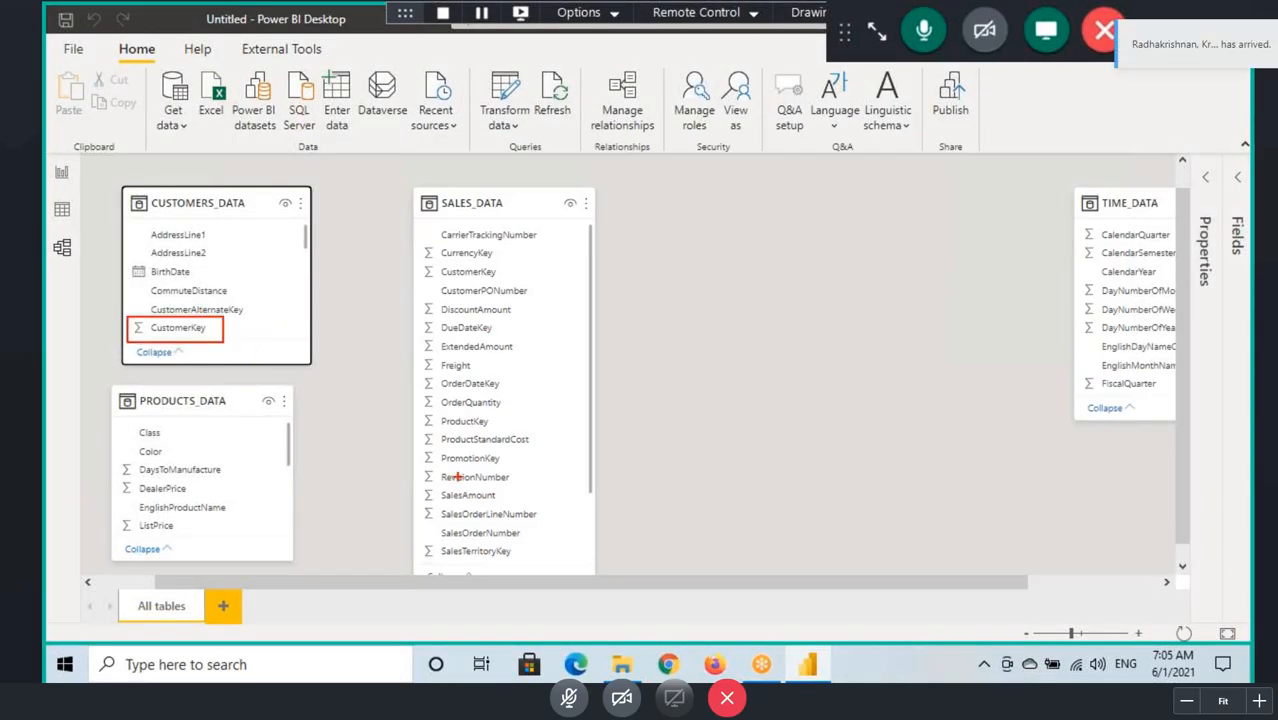
{"action": "left_click_drag", "start_coordinate": [413, 263], "coordinate": [505, 282]}
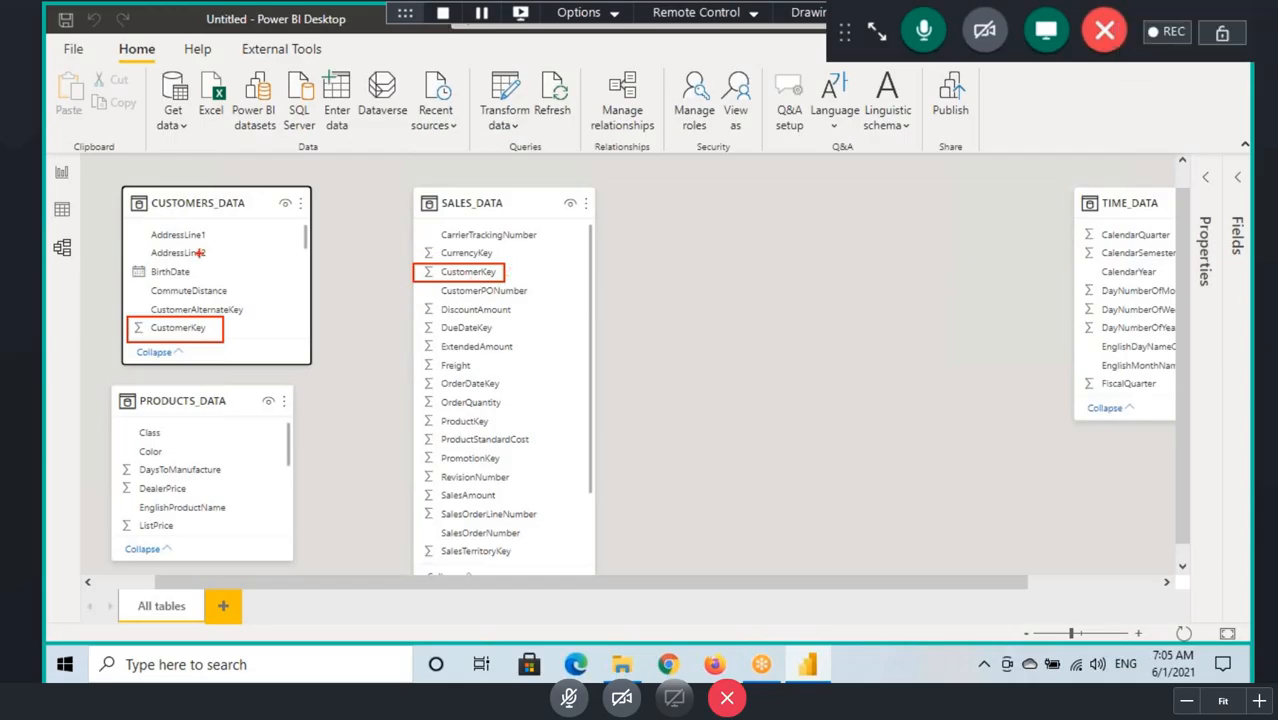
Step: In the report view, show the page at actual size and add an empty table visual
{"action": "left_click", "coordinate": [61, 173]}
{"action": "left_click", "coordinate": [347, 48]}
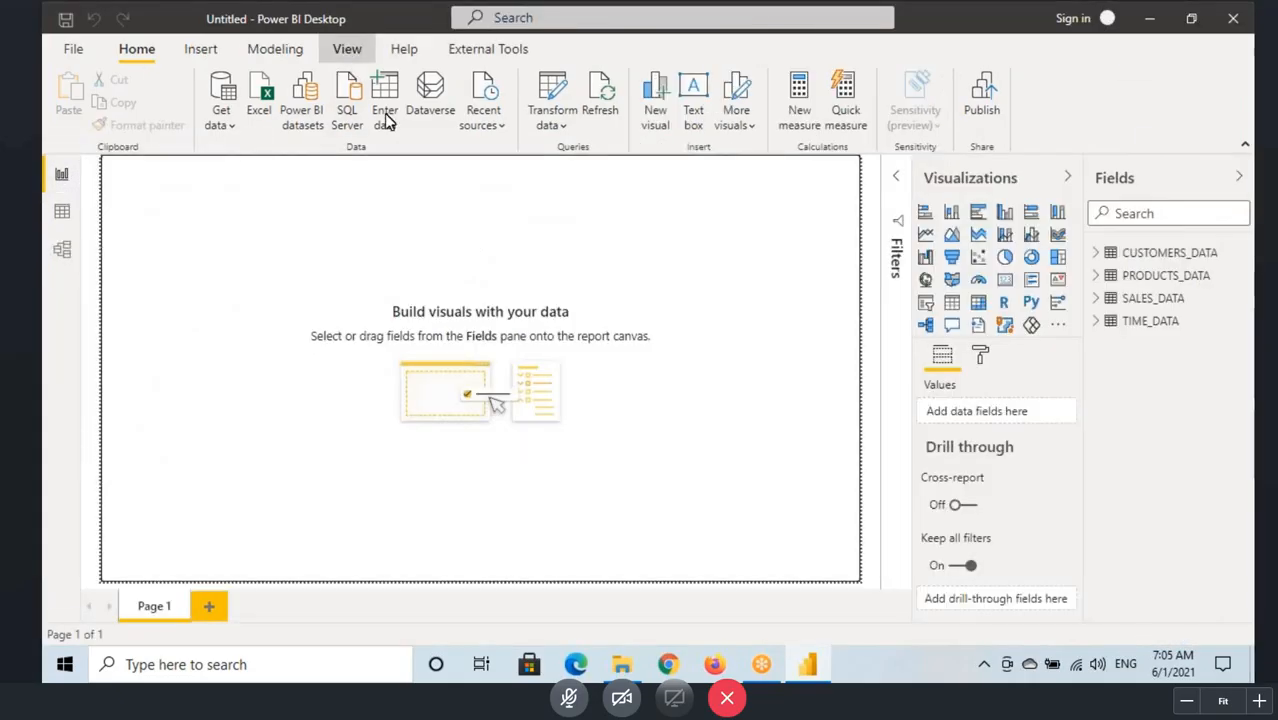
{"action": "left_click", "coordinate": [536, 110]}
{"action": "left_click", "coordinate": [545, 215]}
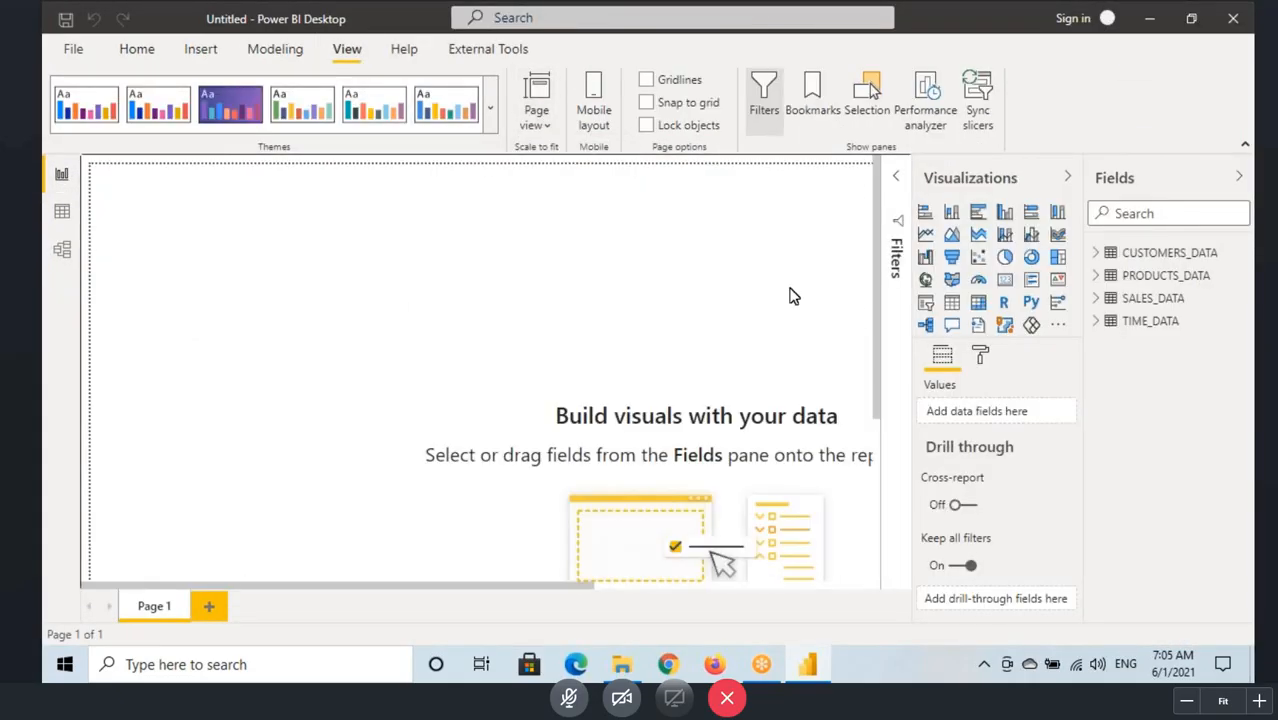
{"action": "left_click", "coordinate": [951, 302]}
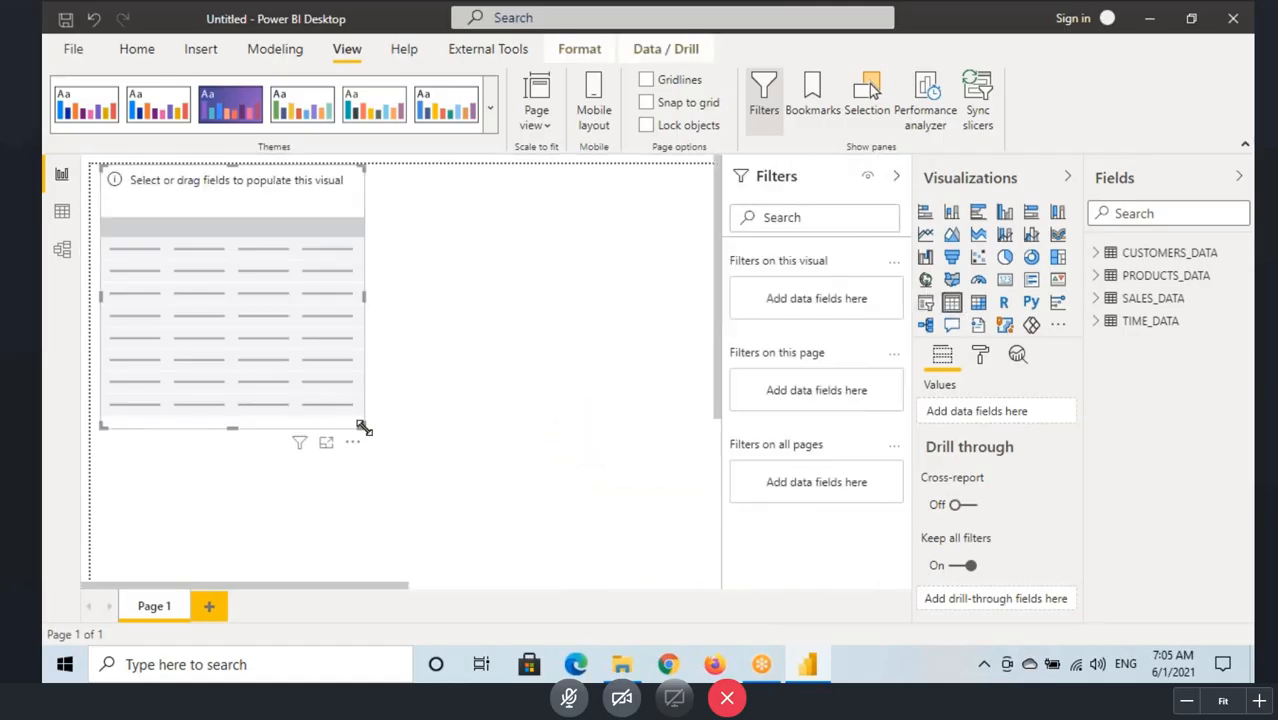
{"action": "left_click", "coordinate": [895, 178]}
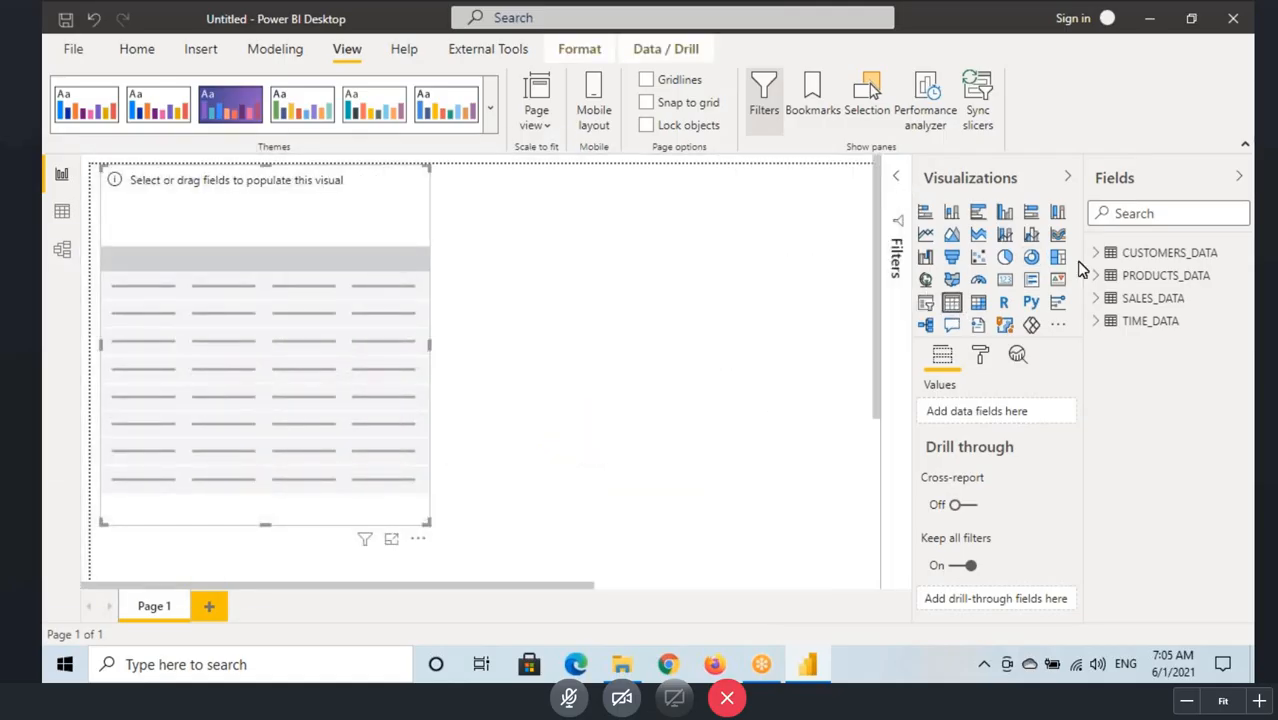
Step: Add FirstName, MiddleName and LastName from CUSTOMERS_DATA to the table visual
{"action": "left_click", "coordinate": [1098, 253]}
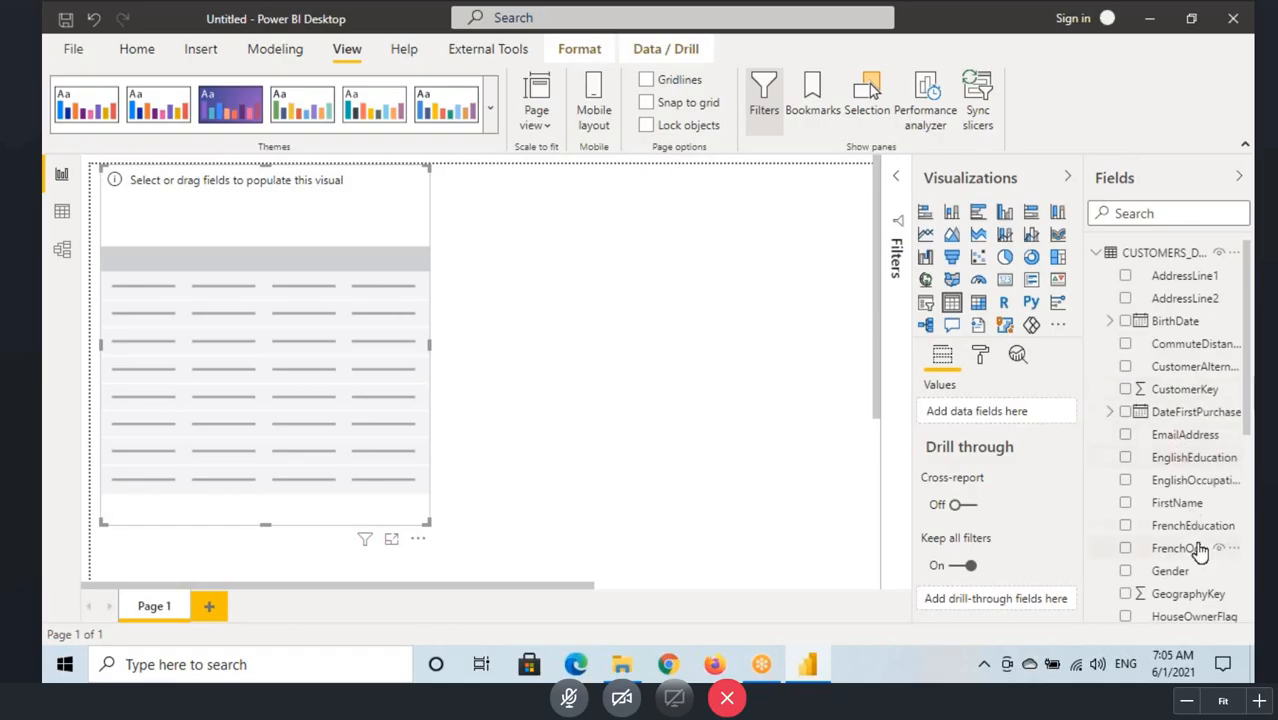
{"action": "left_click_drag", "start_coordinate": [1178, 503], "coordinate": [391, 365]}
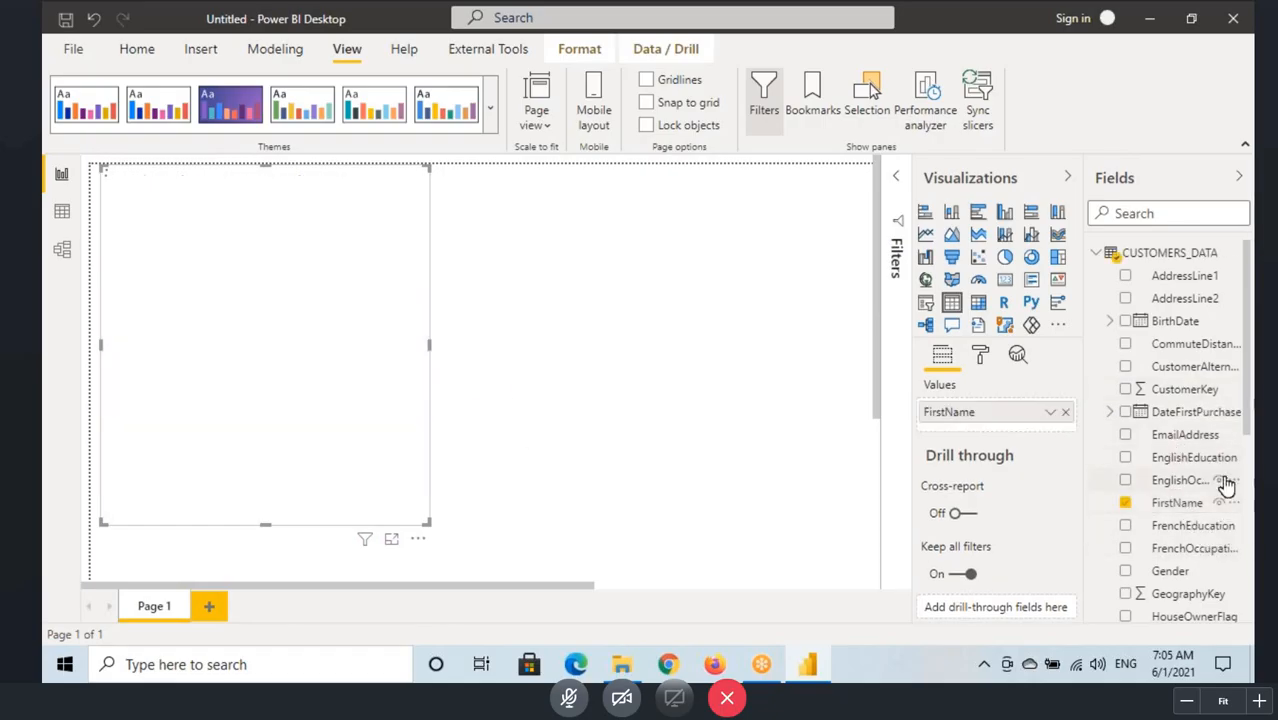
{"action": "scroll", "coordinate": [1210, 497], "scroll_direction": "down", "scroll_amount": 3}
{"action": "left_click_drag", "start_coordinate": [1180, 400], "coordinate": [410, 380]}
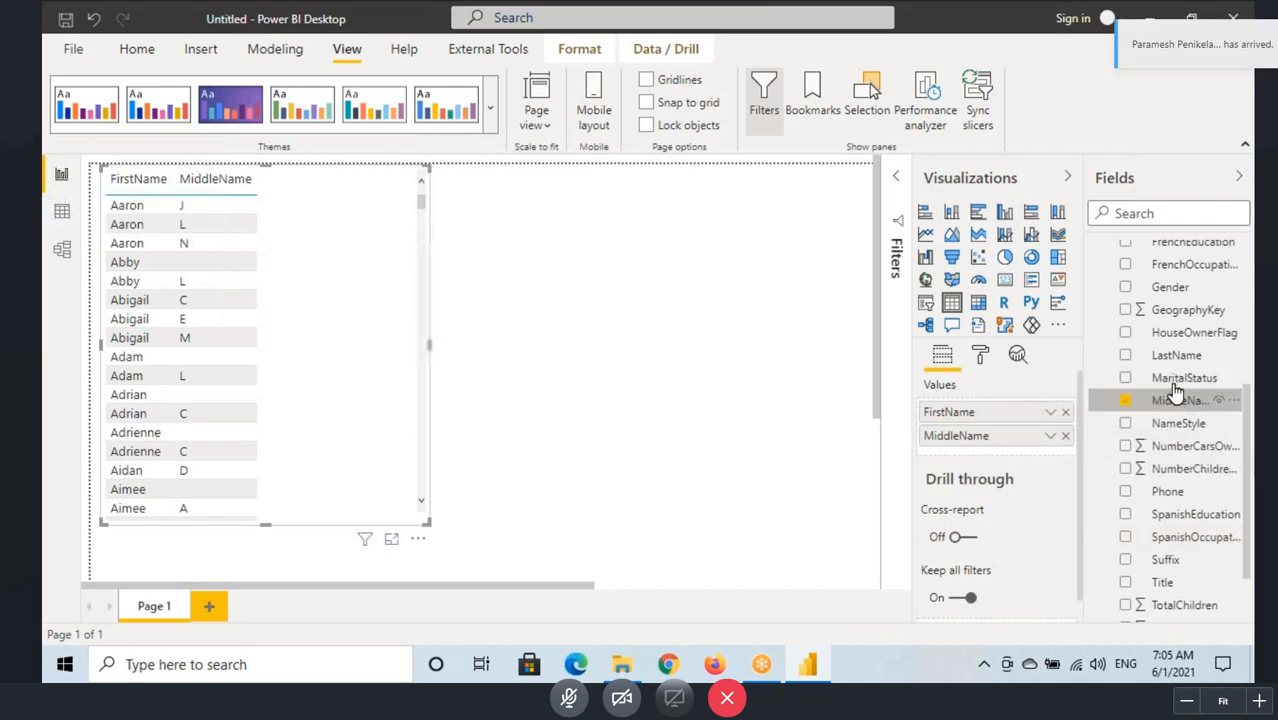
{"action": "left_click_drag", "start_coordinate": [1176, 355], "coordinate": [351, 359]}
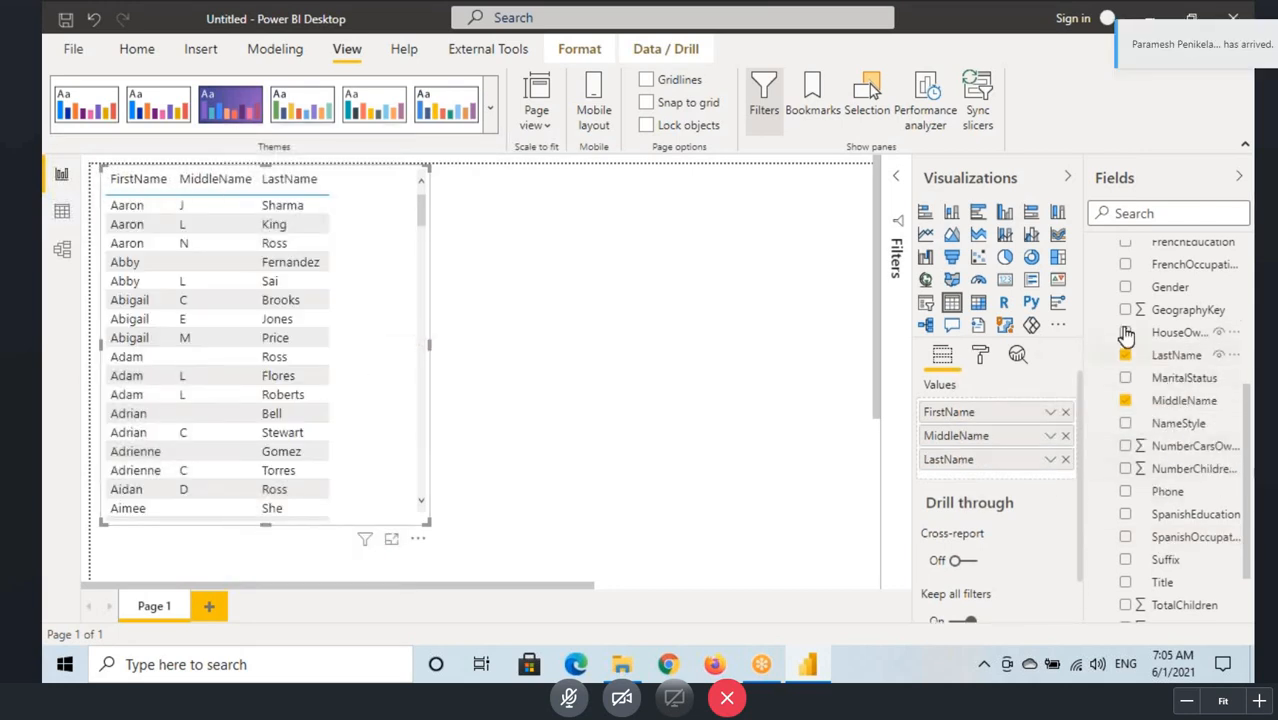
Step: Add SalesAmount from SALES_DATA to the table visual after the customer name columns
{"action": "scroll", "coordinate": [1138, 366], "scroll_direction": "up", "scroll_amount": 2}
{"action": "scroll", "coordinate": [1138, 366], "scroll_direction": "down", "scroll_amount": 4}
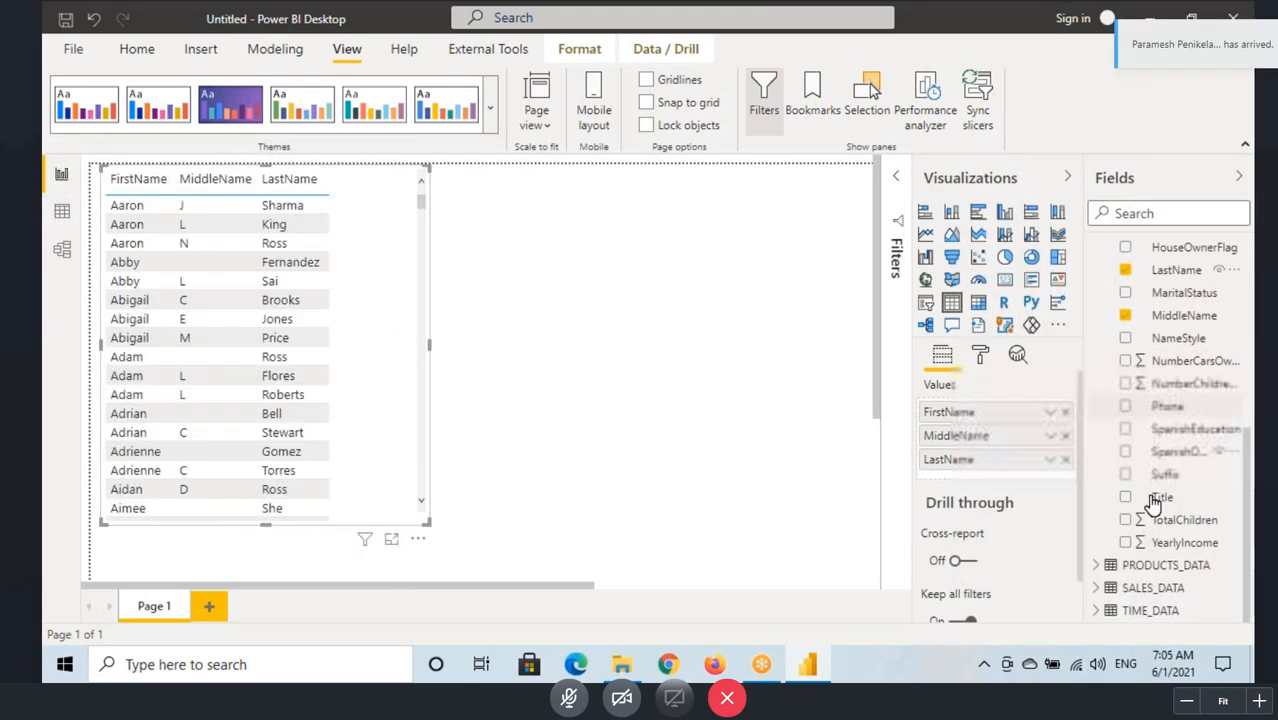
{"action": "left_click", "coordinate": [1152, 587]}
{"action": "left_click", "coordinate": [1096, 587]}
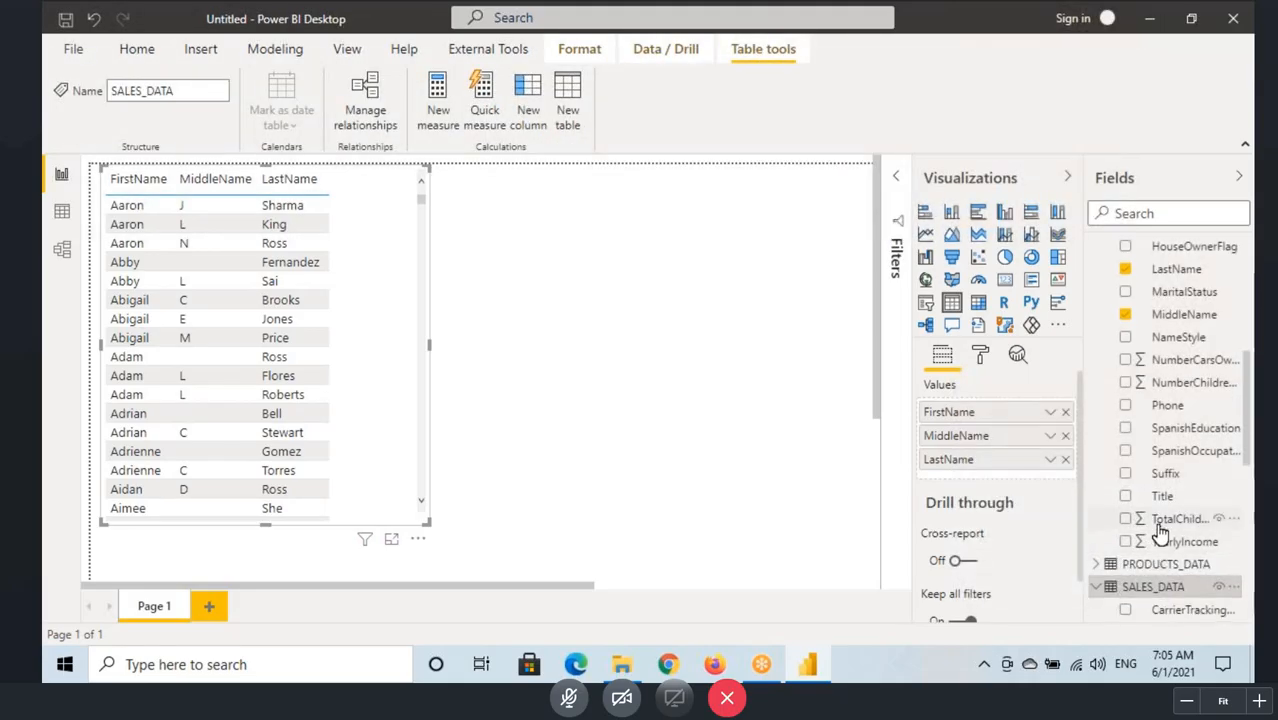
{"action": "scroll", "coordinate": [1165, 450], "scroll_direction": "down", "scroll_amount": 4}
{"action": "scroll", "coordinate": [1170, 550], "scroll_direction": "down", "scroll_amount": 4}
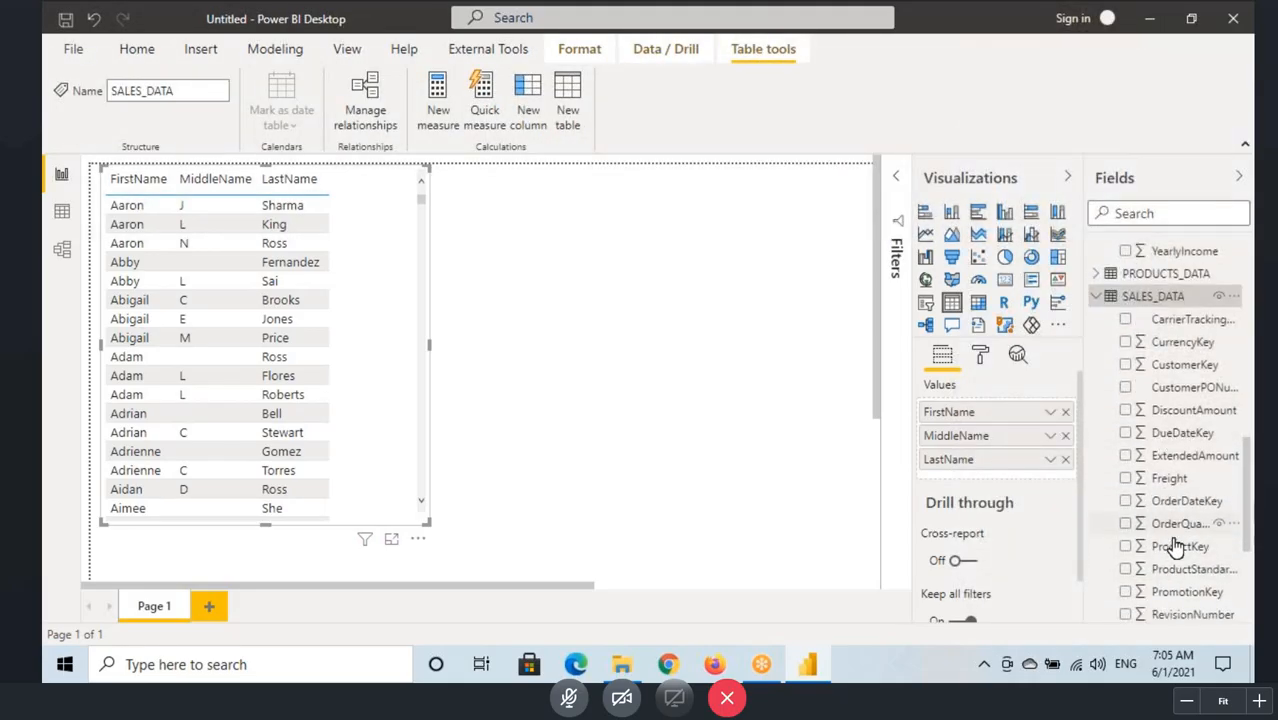
{"action": "left_click_drag", "start_coordinate": [1180, 455], "coordinate": [478, 371]}
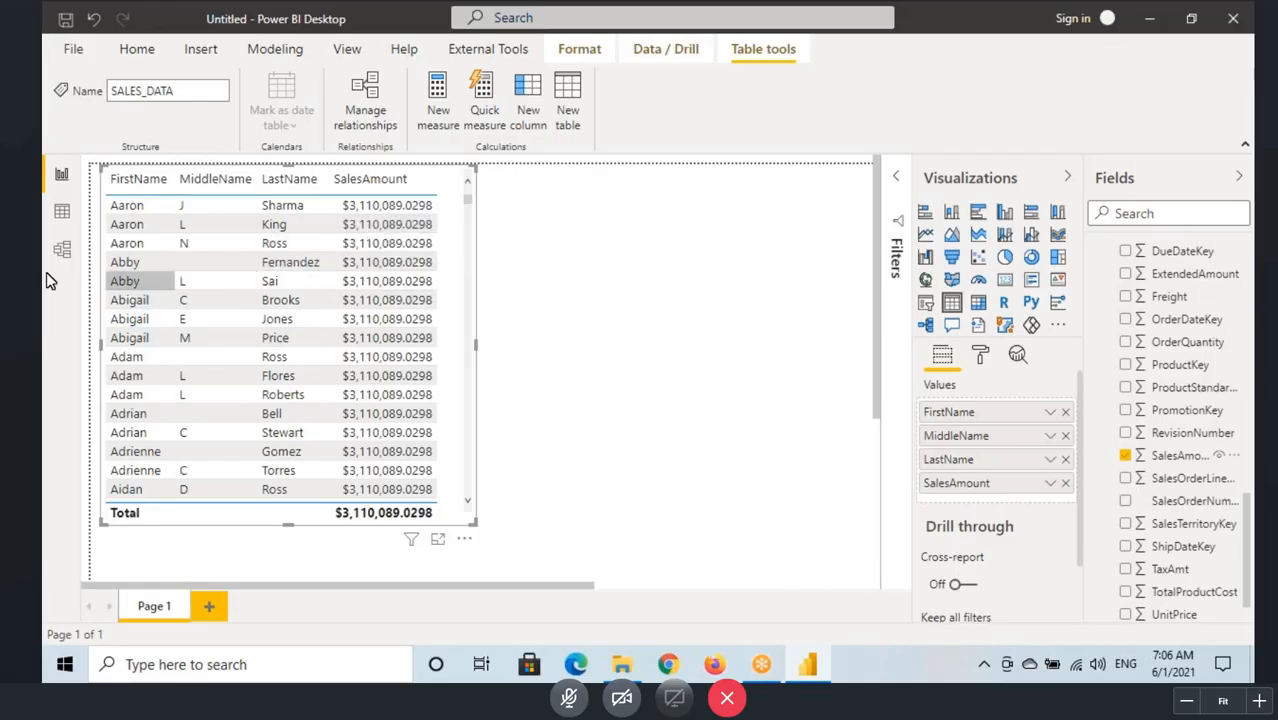
Step: From the model view, set up a new relationship between CUSTOMERS_DATA and SALES_DATA on their CustomerKey columns
{"action": "left_click", "coordinate": [61, 249]}
{"action": "left_click", "coordinate": [171, 202]}
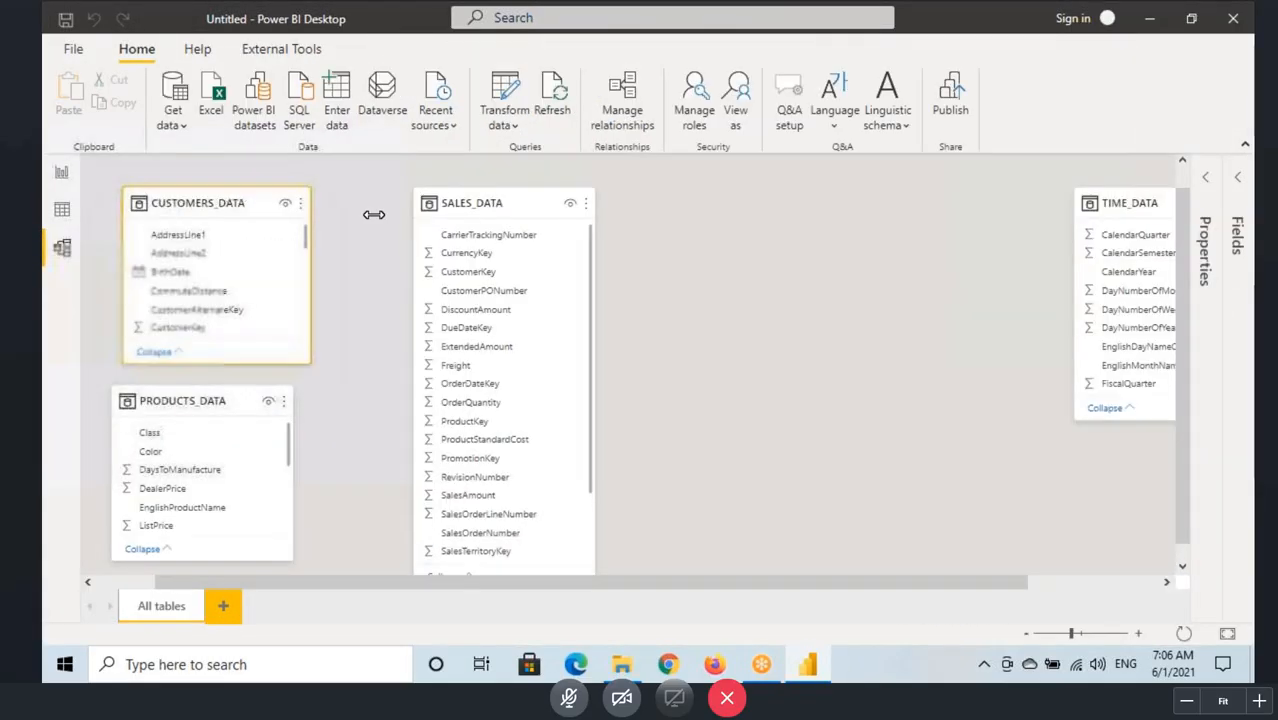
{"action": "left_click", "coordinate": [474, 204]}
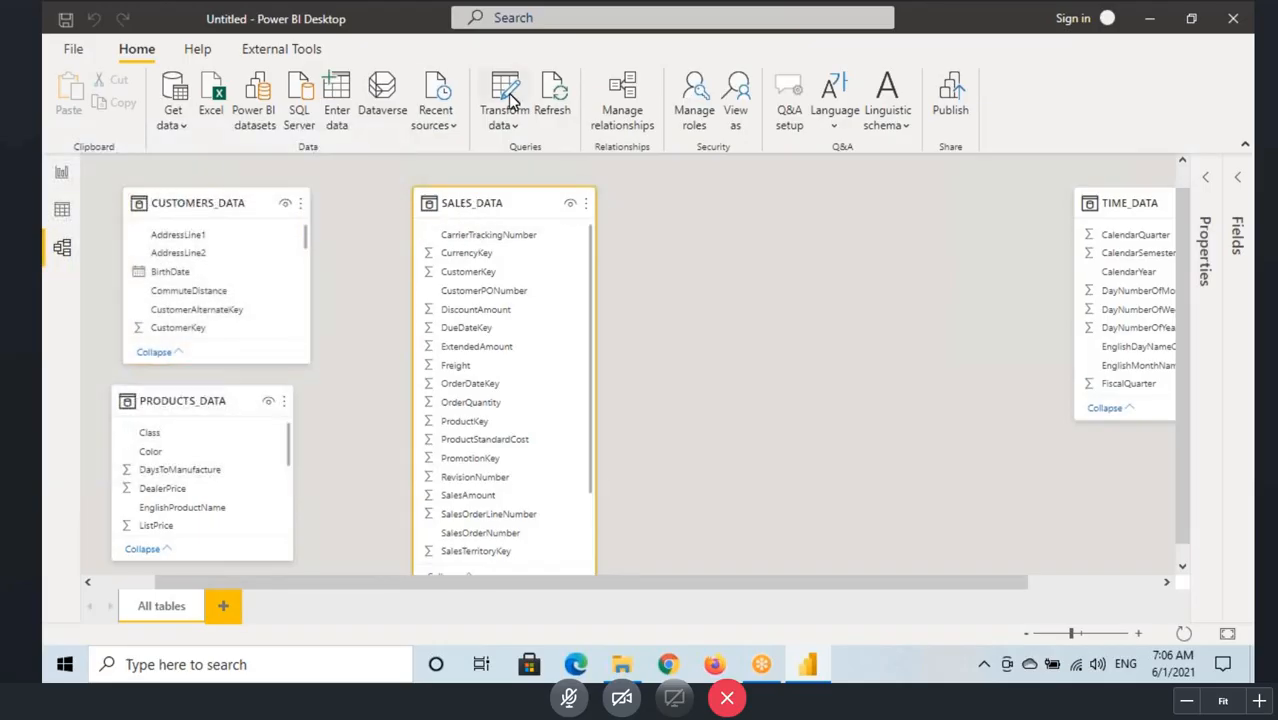
{"action": "left_click", "coordinate": [620, 138]}
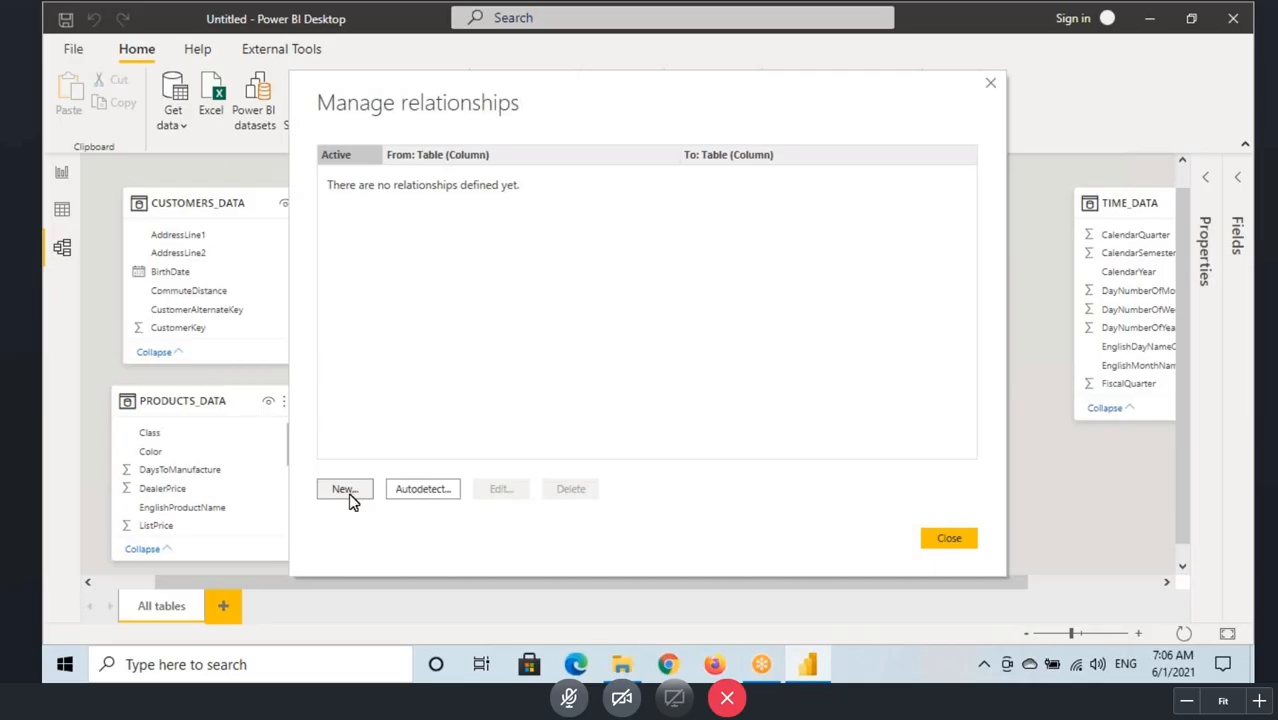
{"action": "left_click", "coordinate": [347, 492]}
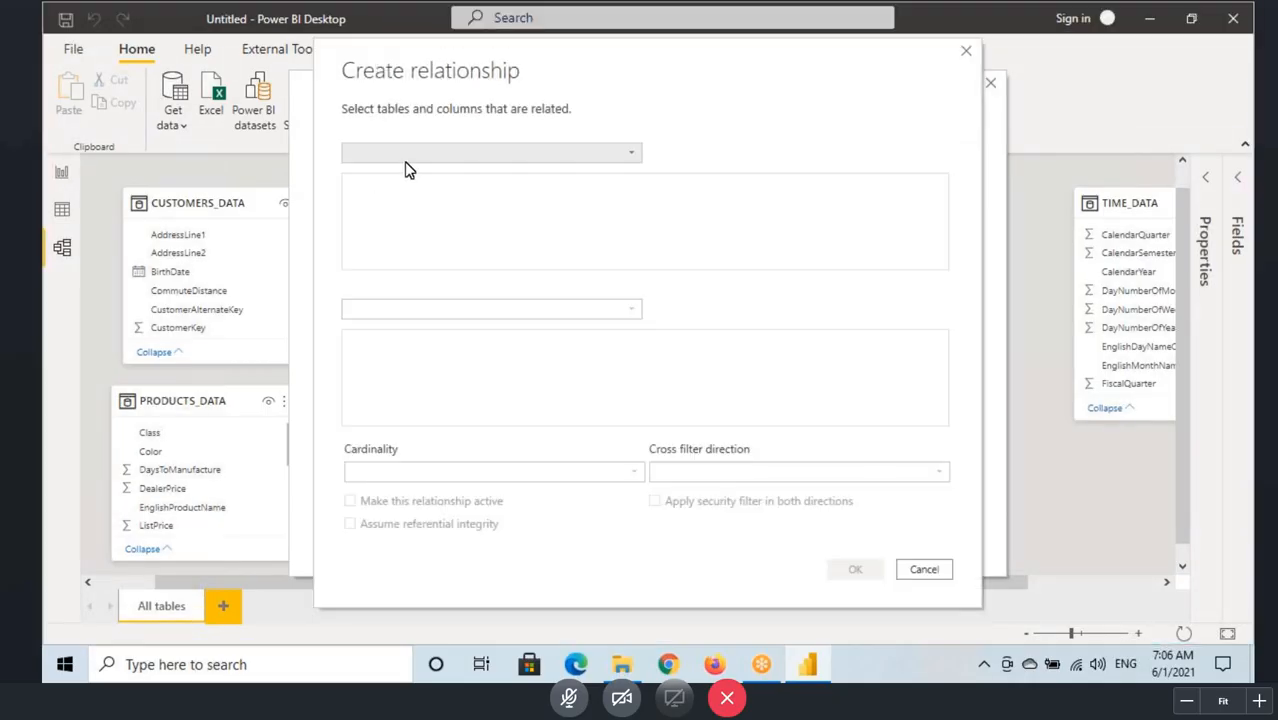
{"action": "left_click", "coordinate": [464, 156]}
{"action": "left_click", "coordinate": [445, 174]}
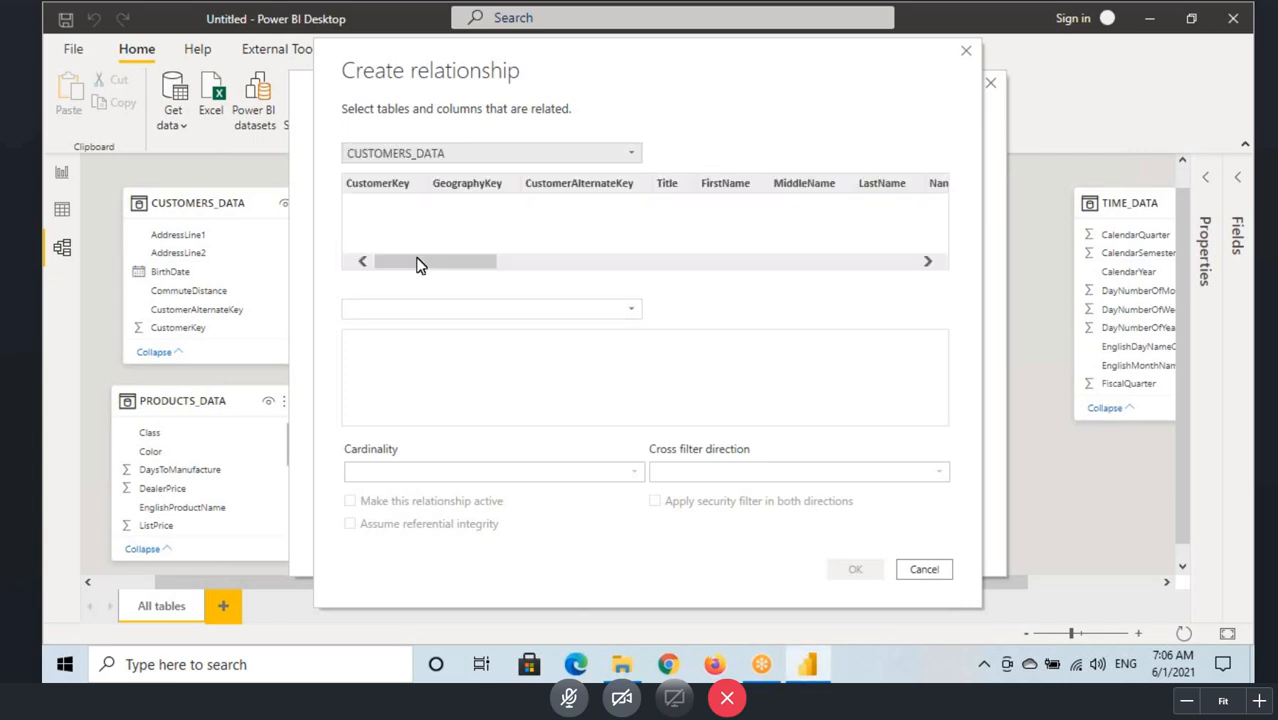
{"action": "left_click", "coordinate": [398, 312]}
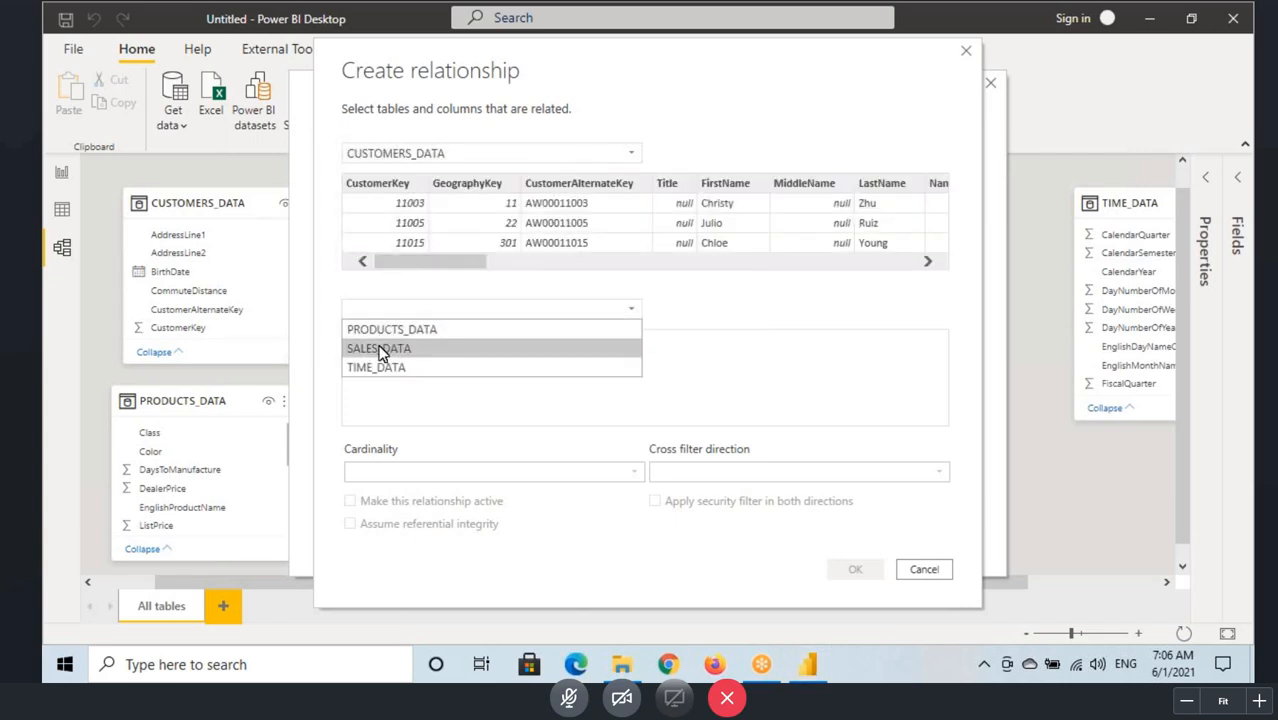
{"action": "left_click", "coordinate": [381, 352]}
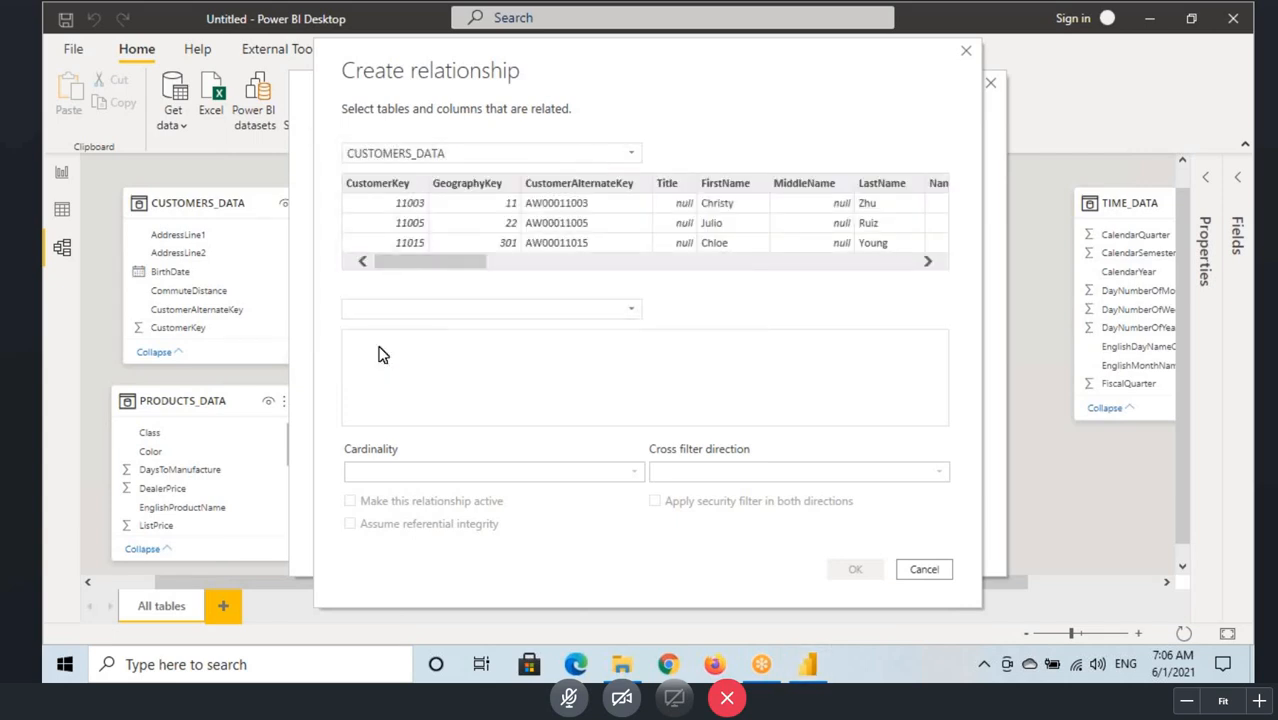
{"action": "left_click", "coordinate": [381, 181]}
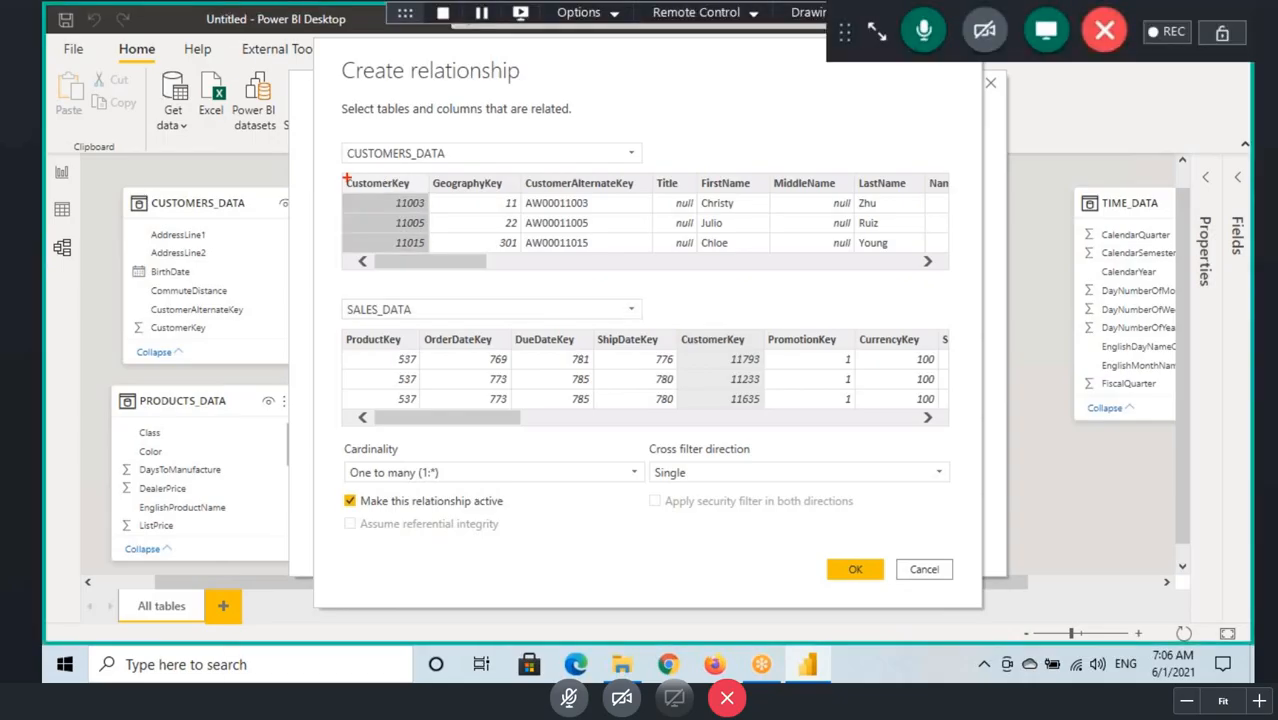
Step: Check the matched CustomerKey columns and create the active one-to-many relationship with single cross filter direction
{"action": "left_click_drag", "start_coordinate": [343, 176], "coordinate": [426, 251]}
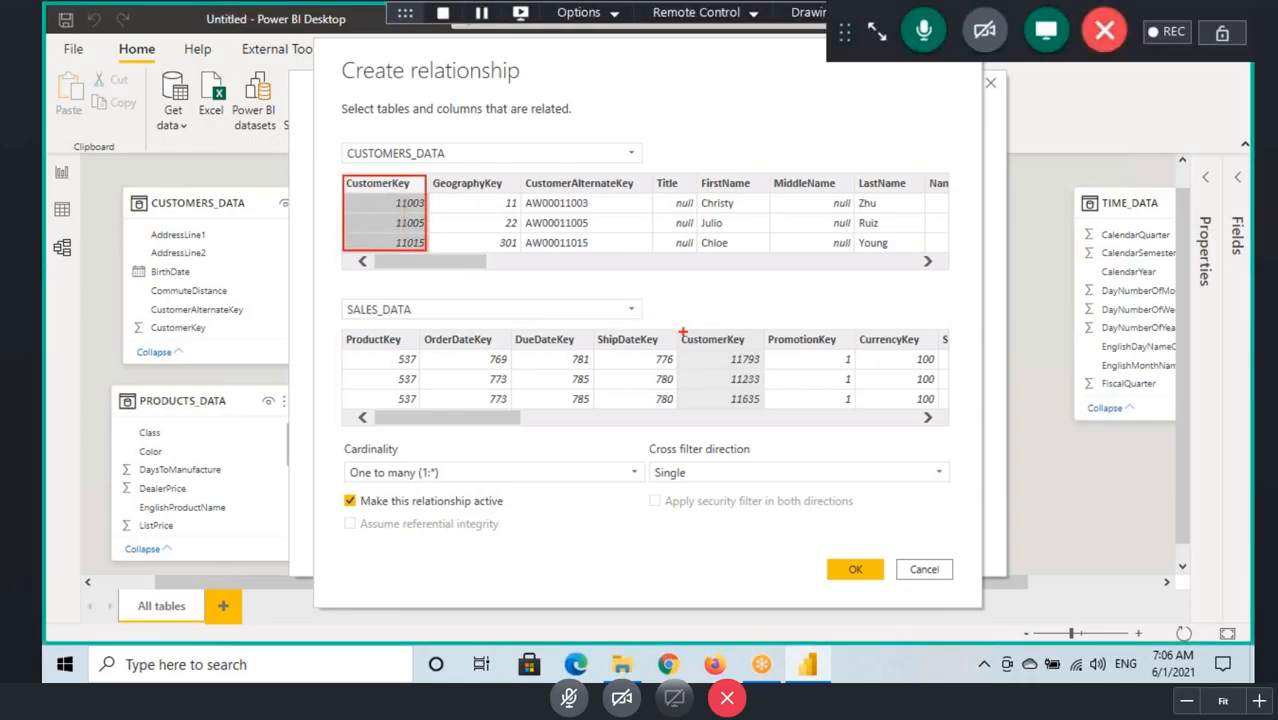
{"action": "mouse_move", "coordinate": [683, 332]}
{"action": "left_mouse_down"}
{"action": "mouse_move", "coordinate": [721, 386]}
{"action": "mouse_move", "coordinate": [764, 406]}
{"action": "left_mouse_up"}
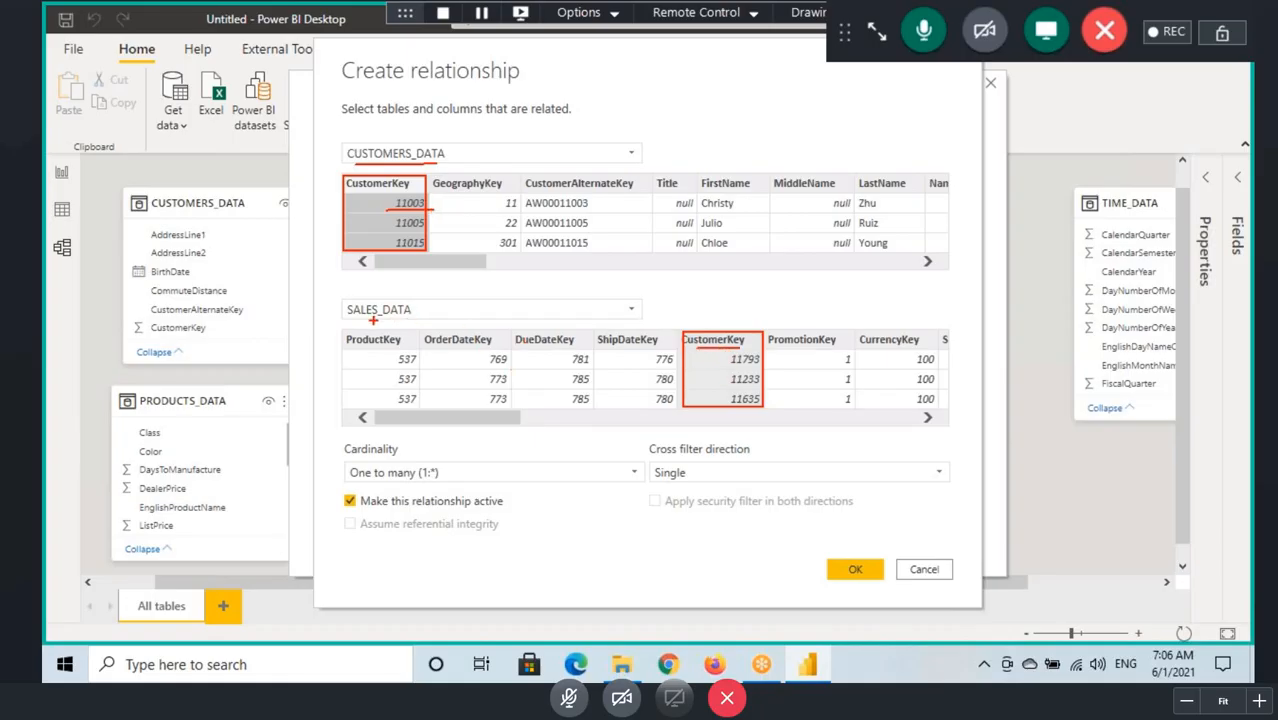
{"action": "left_click_drag", "start_coordinate": [372, 320], "coordinate": [445, 320]}
{"action": "left_click_drag", "start_coordinate": [367, 479], "coordinate": [470, 475]}
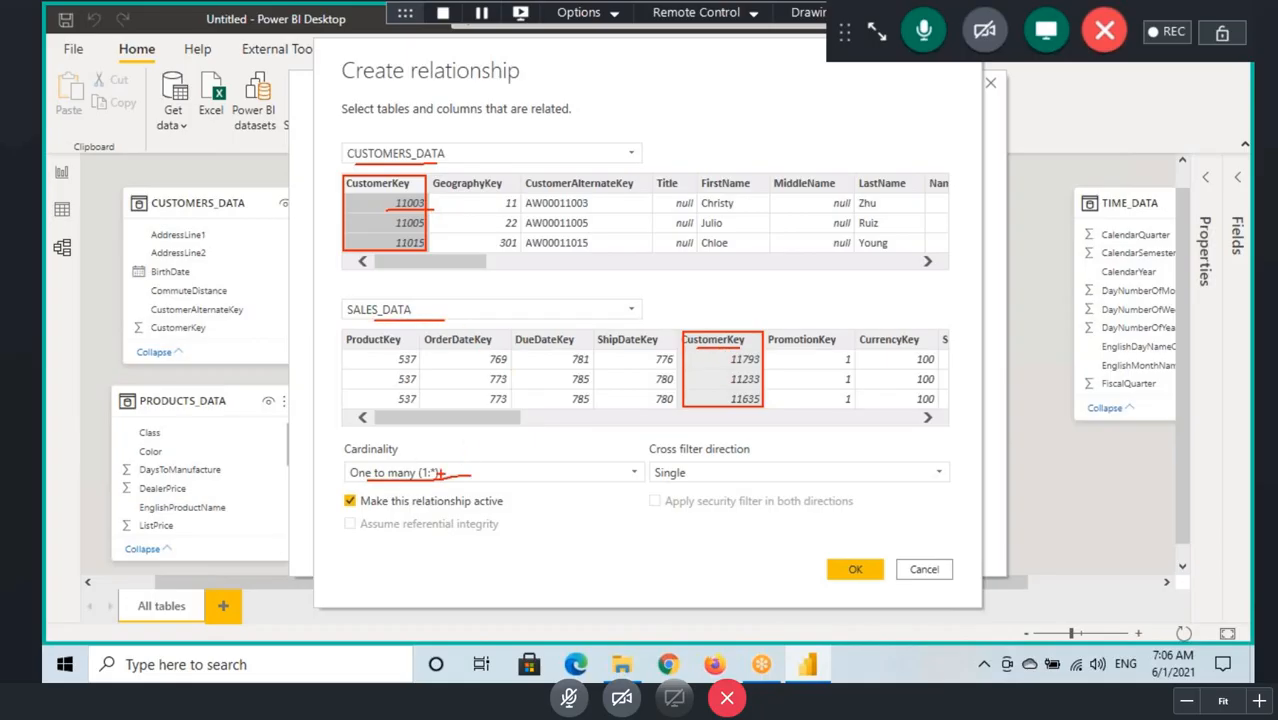
{"action": "left_click", "coordinate": [838, 570]}
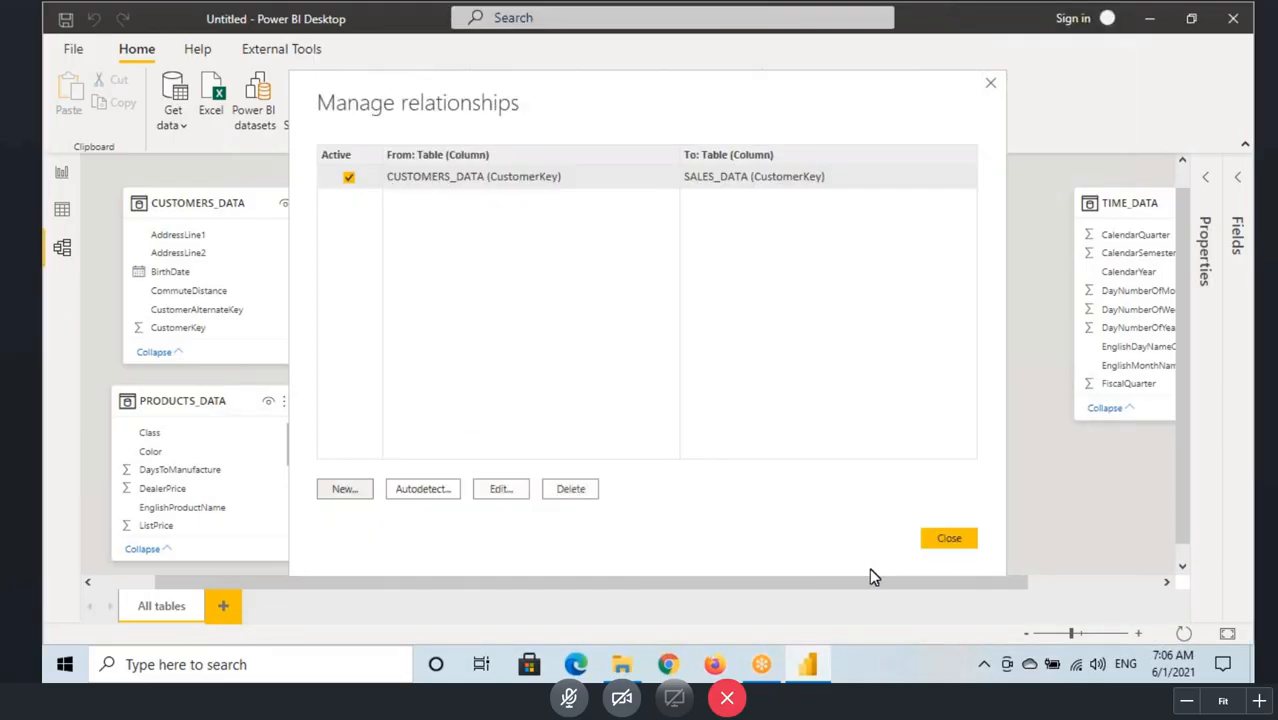
{"action": "left_click", "coordinate": [948, 539]}
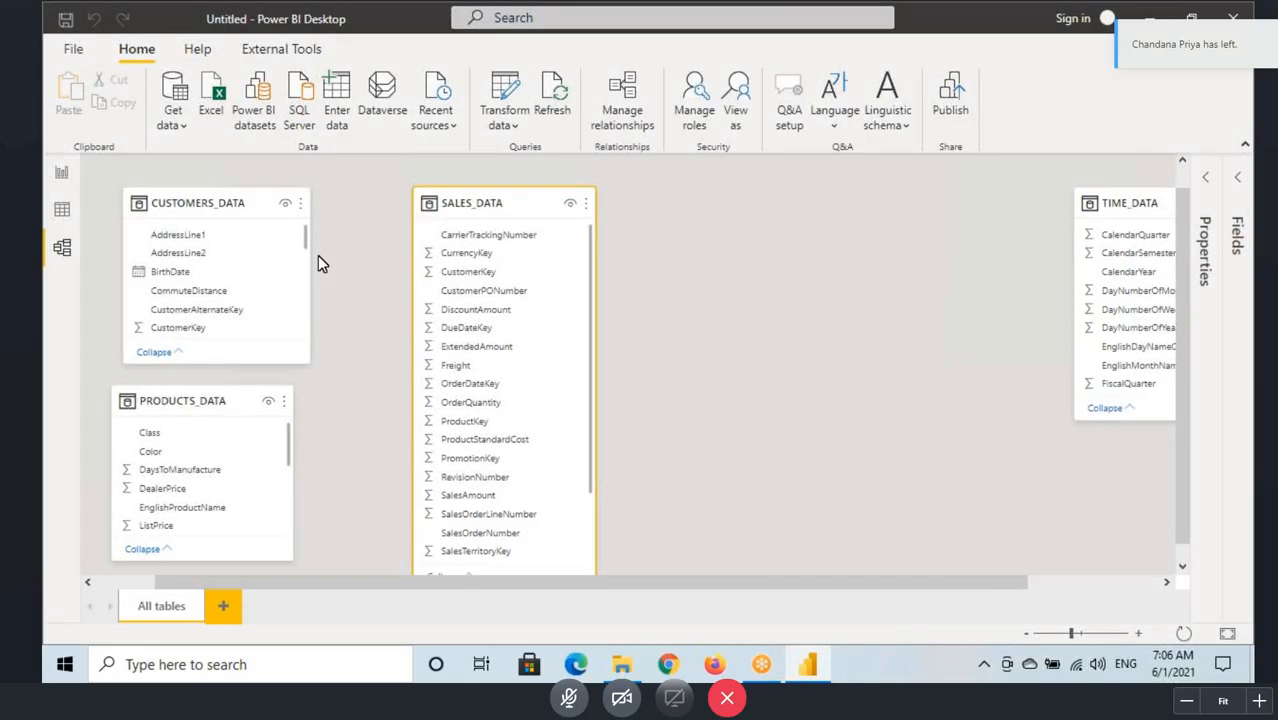
Step: Examine the link between CUSTOMERS_DATA and SALES_DATA in the model diagram and its effect on the report's SalesAmount column
{"action": "scroll", "coordinate": [318, 255], "scroll_direction": "down", "scroll_amount": 2}
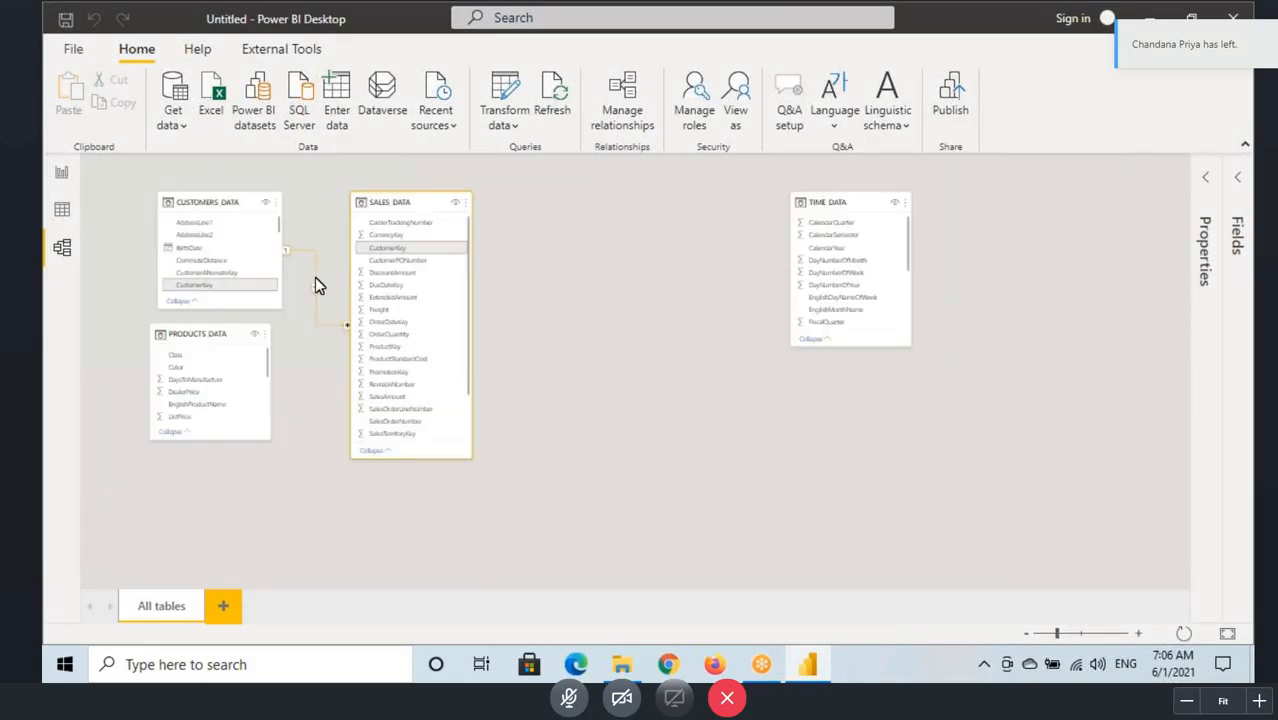
{"action": "left_click", "coordinate": [214, 205]}
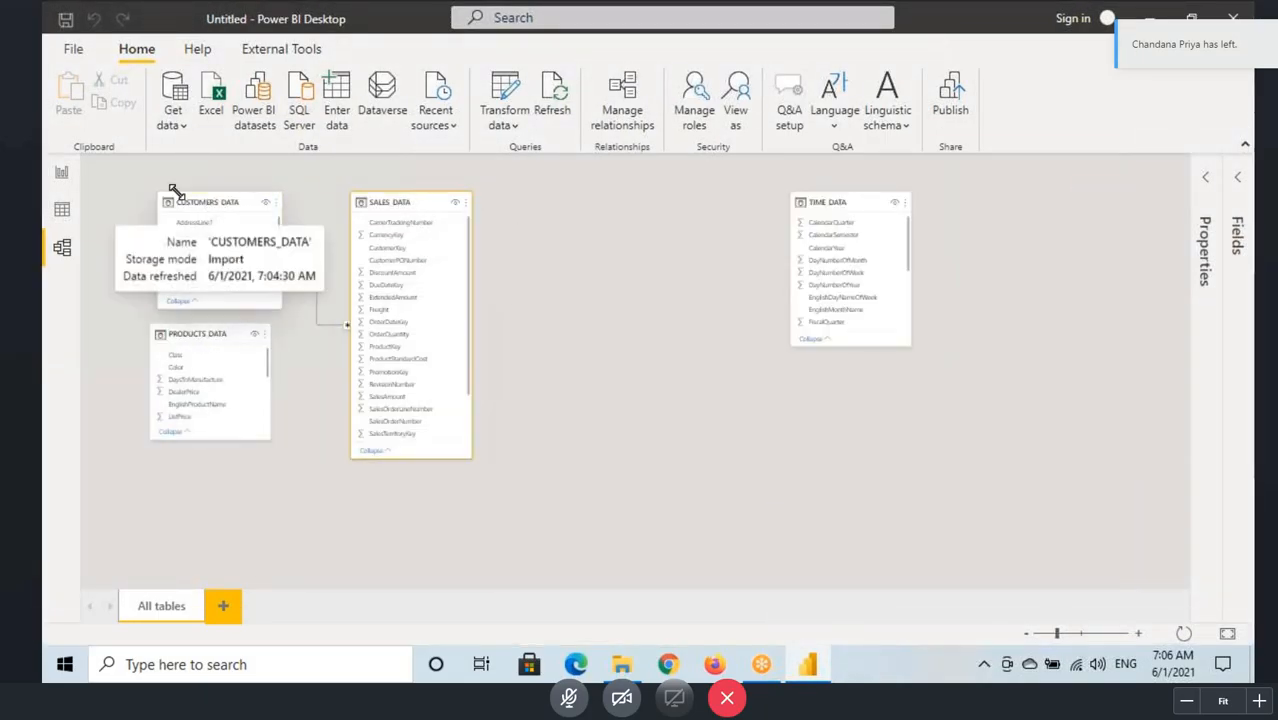
{"action": "left_click", "coordinate": [61, 173]}
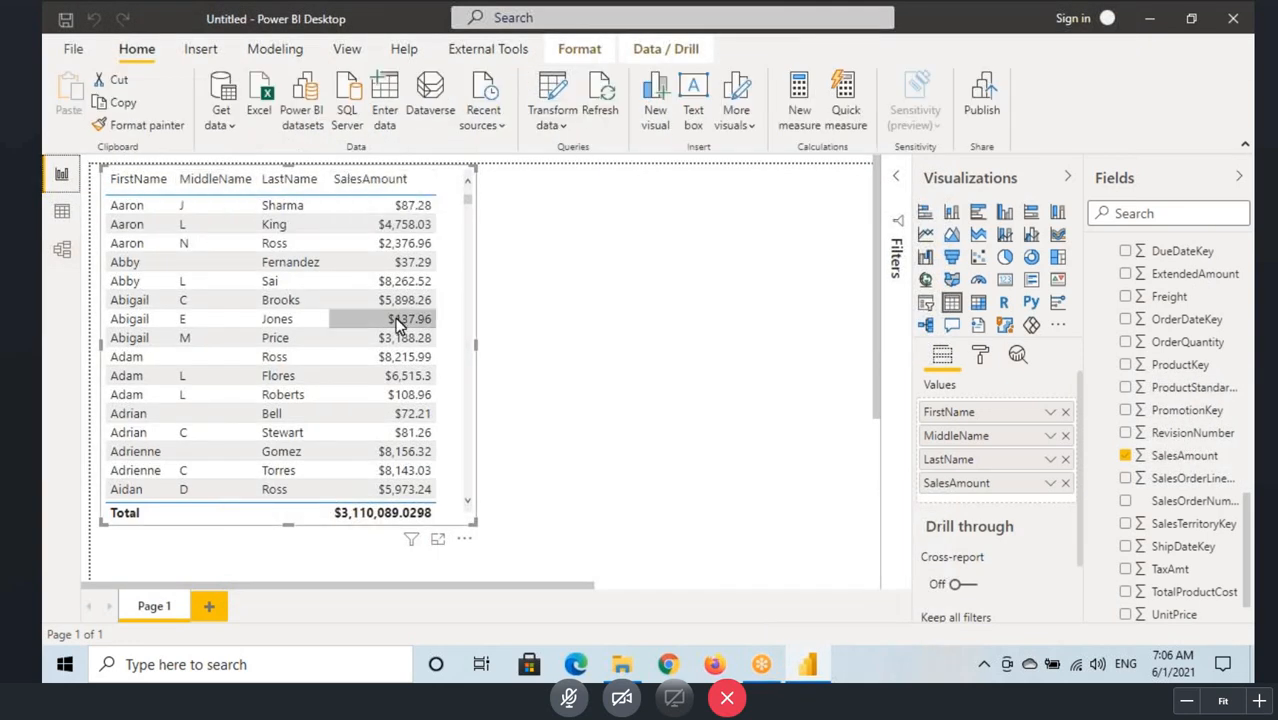
{"action": "left_click", "coordinate": [62, 250]}
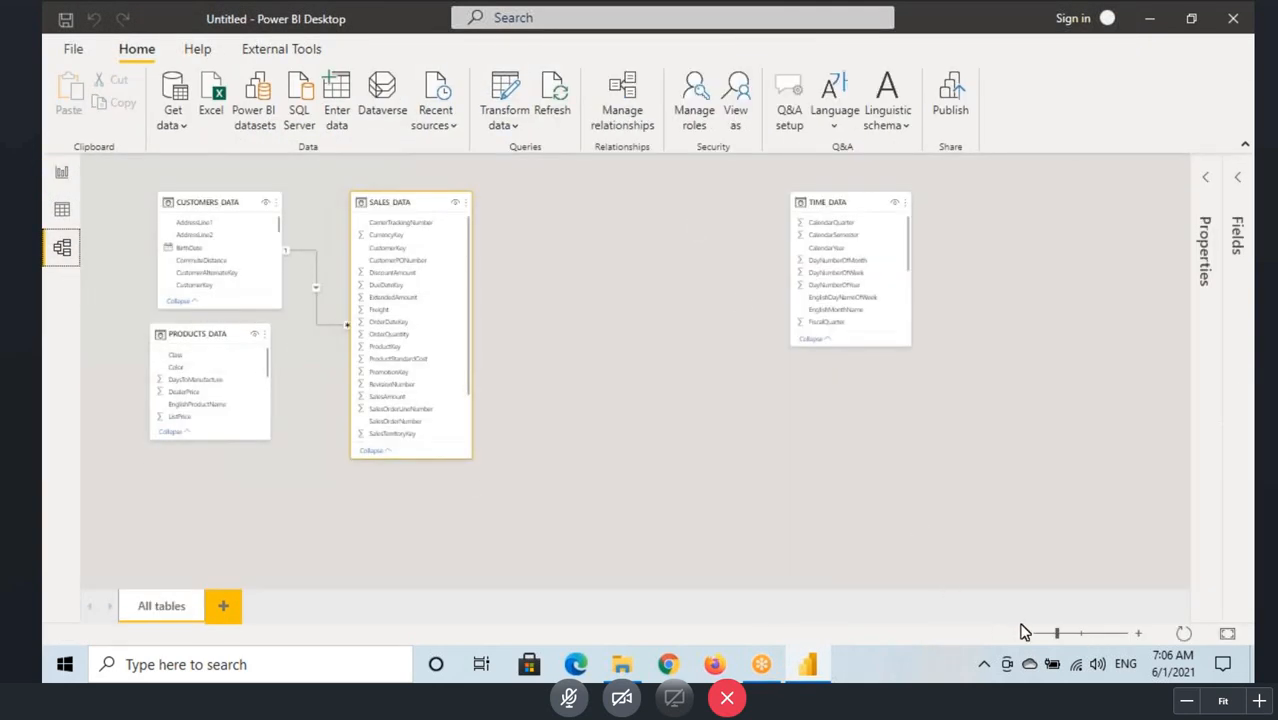
{"action": "left_click_drag", "start_coordinate": [1056, 634], "coordinate": [1067, 634]}
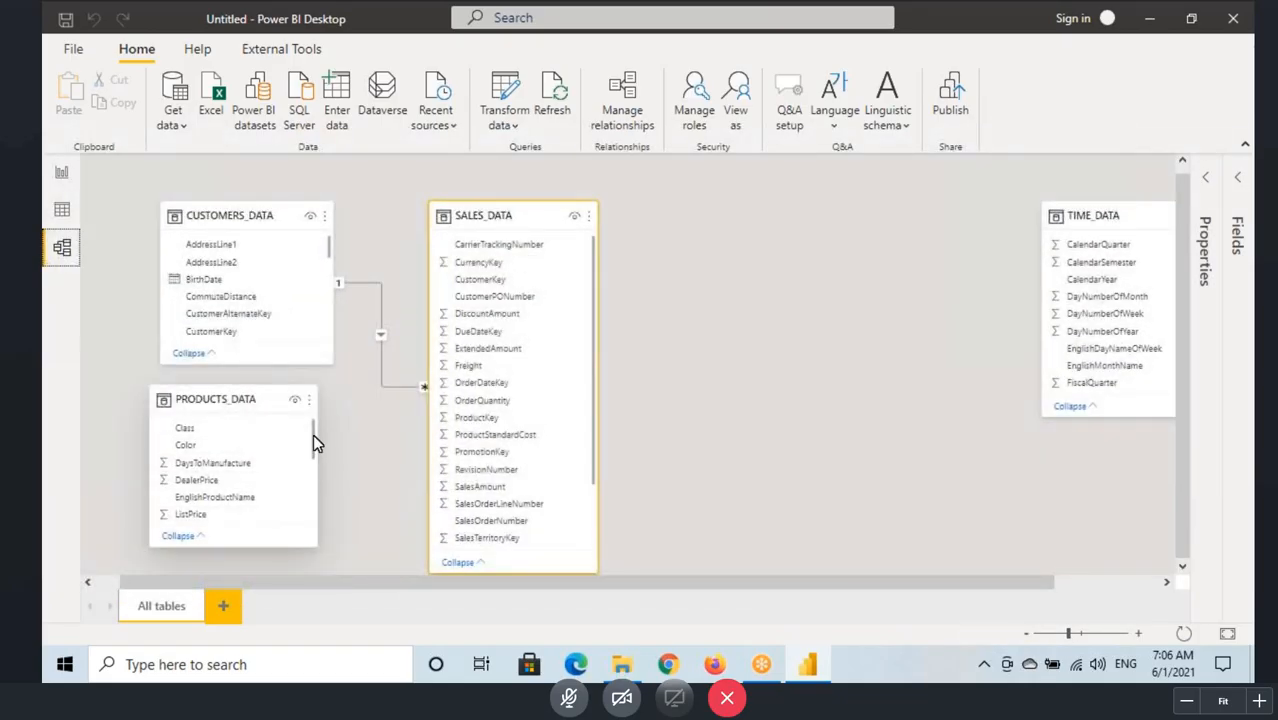
Step: Locate the ProductKey columns in PRODUCTS_DATA and SALES_DATA in the model diagram as the matching pair
{"action": "scroll", "coordinate": [313, 437], "scroll_direction": "down", "scroll_amount": 3}
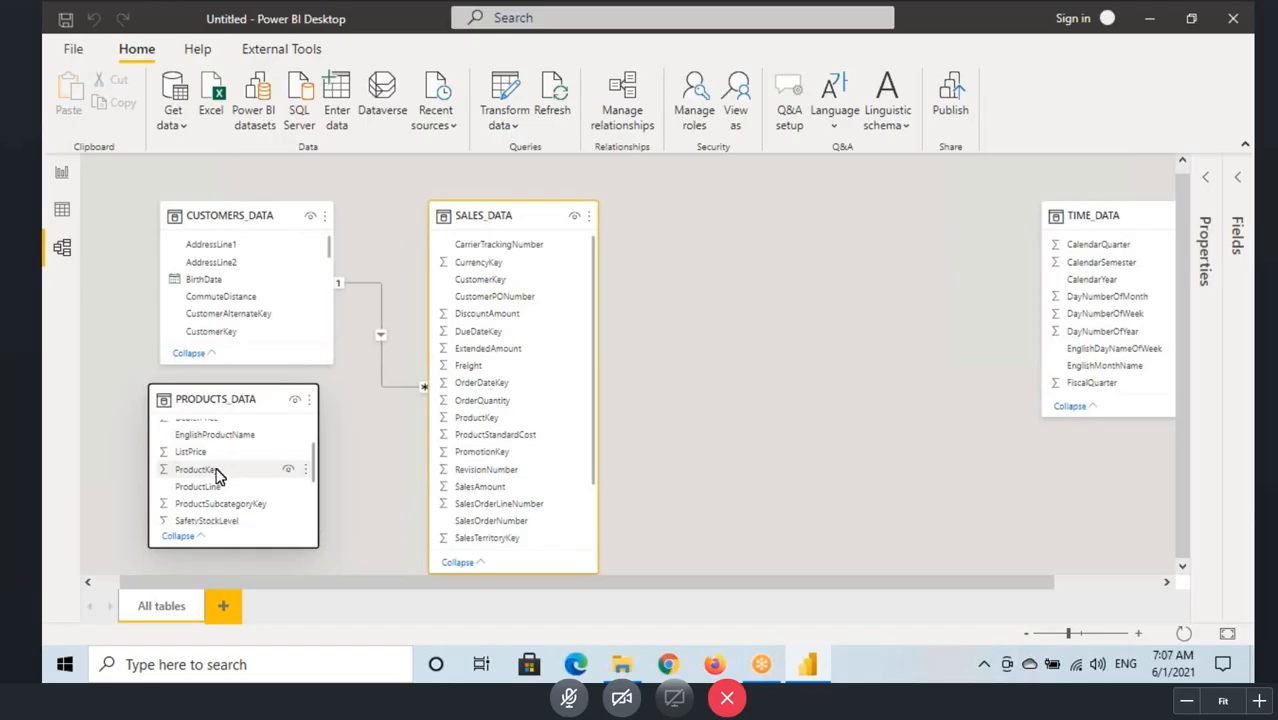
{"action": "key", "text": "ctrl+shift+d"}
{"action": "left_click_drag", "start_coordinate": [157, 462], "coordinate": [255, 477]}
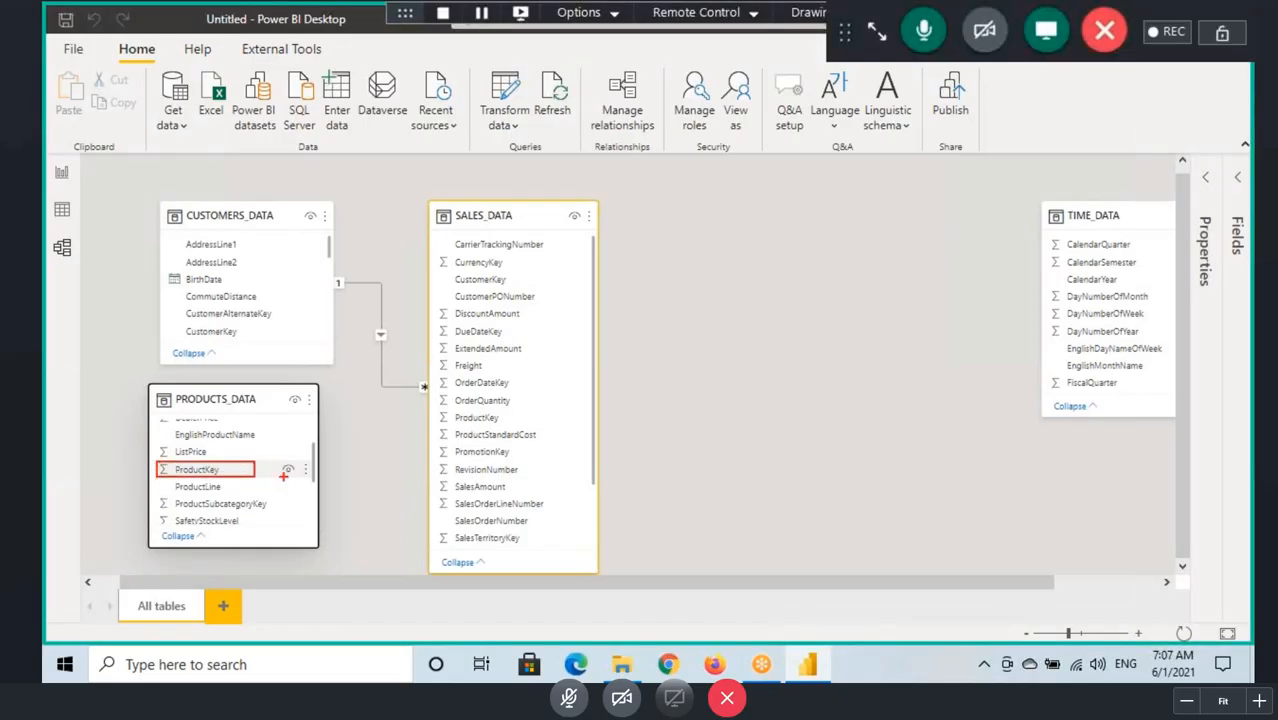
{"action": "left_click_drag", "start_coordinate": [434, 410], "coordinate": [517, 426]}
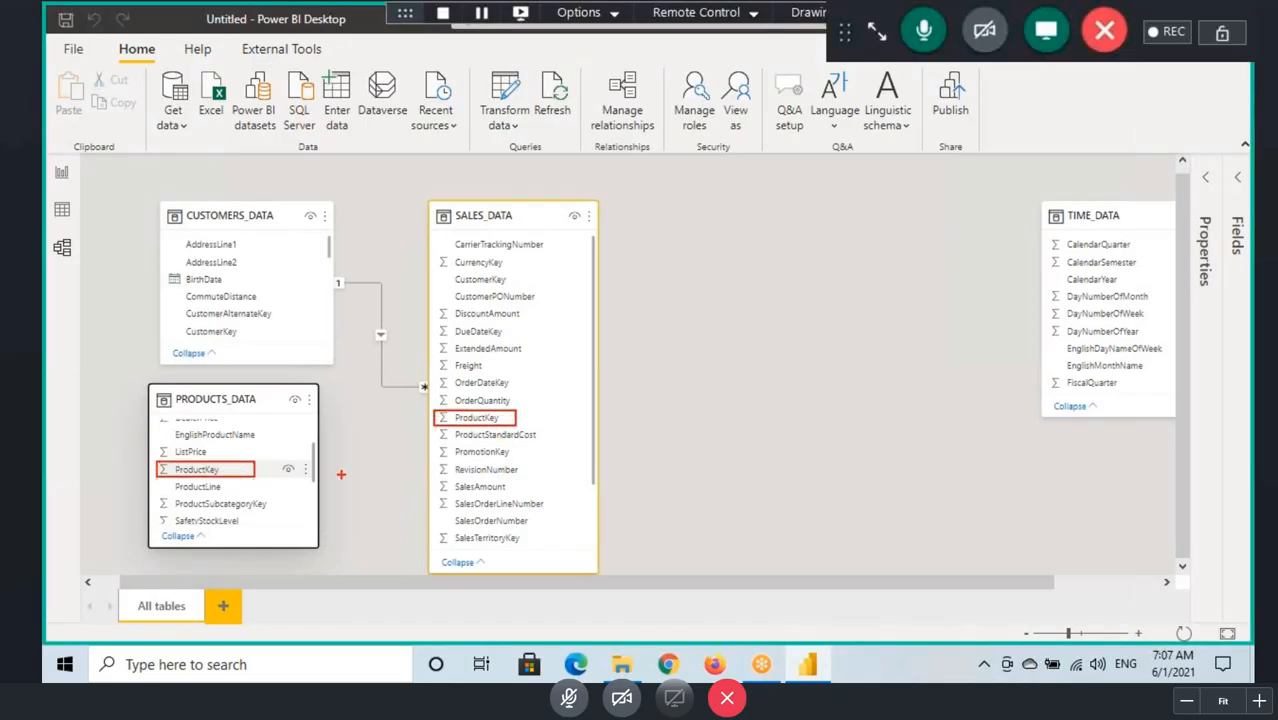
{"action": "left_click_drag", "start_coordinate": [246, 469], "coordinate": [437, 414]}
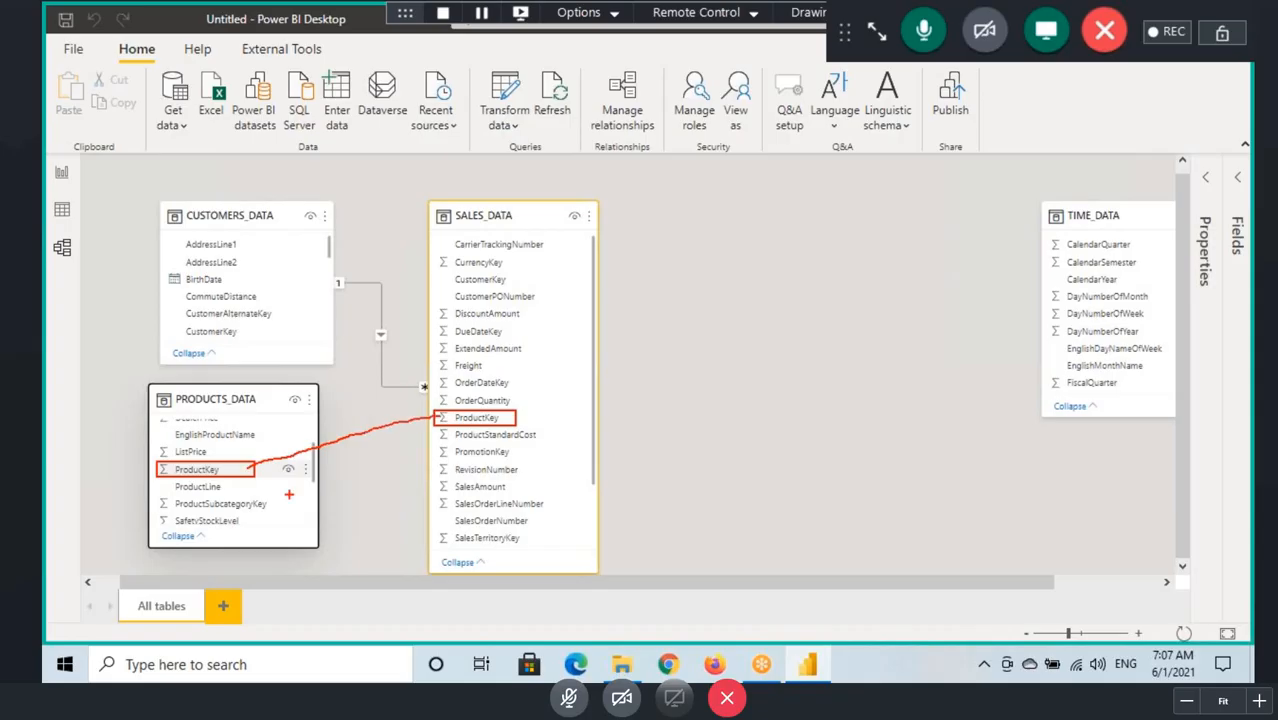
{"action": "key", "text": "Escape"}
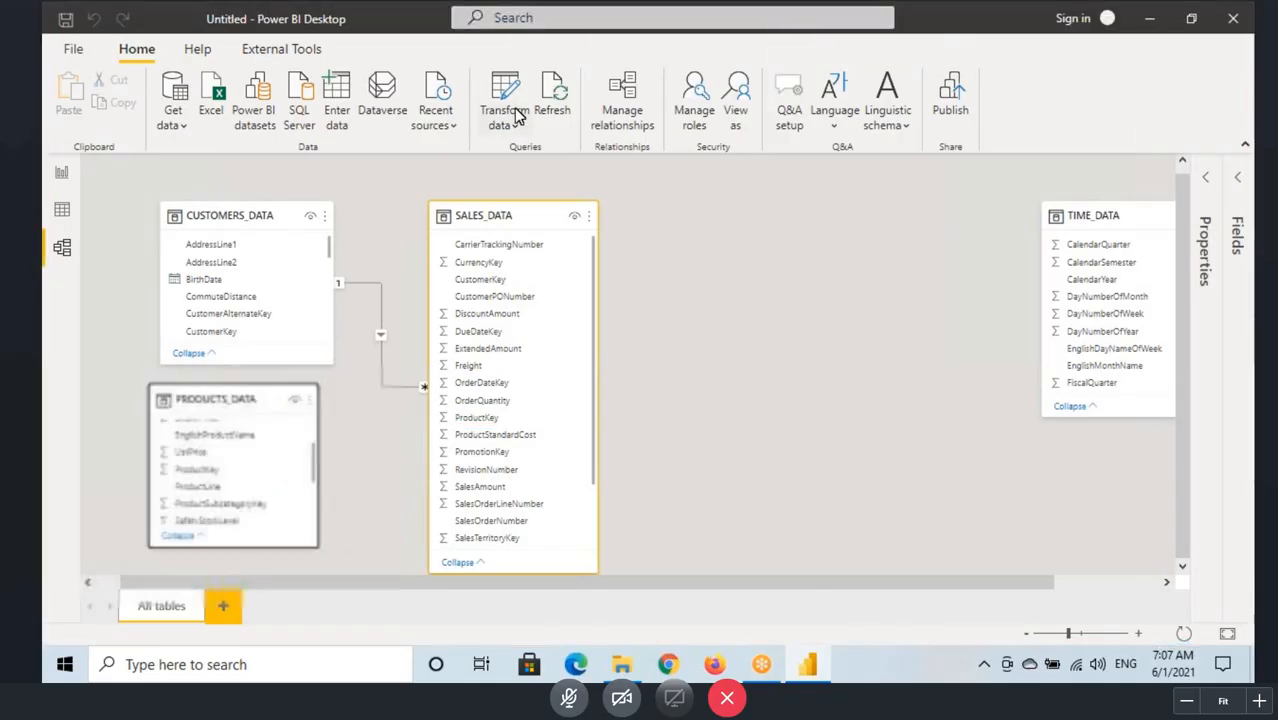
Step: Set up a new relationship between PRODUCTS_DATA and SALES_DATA on their ProductKey columns
{"action": "left_click", "coordinate": [620, 117]}
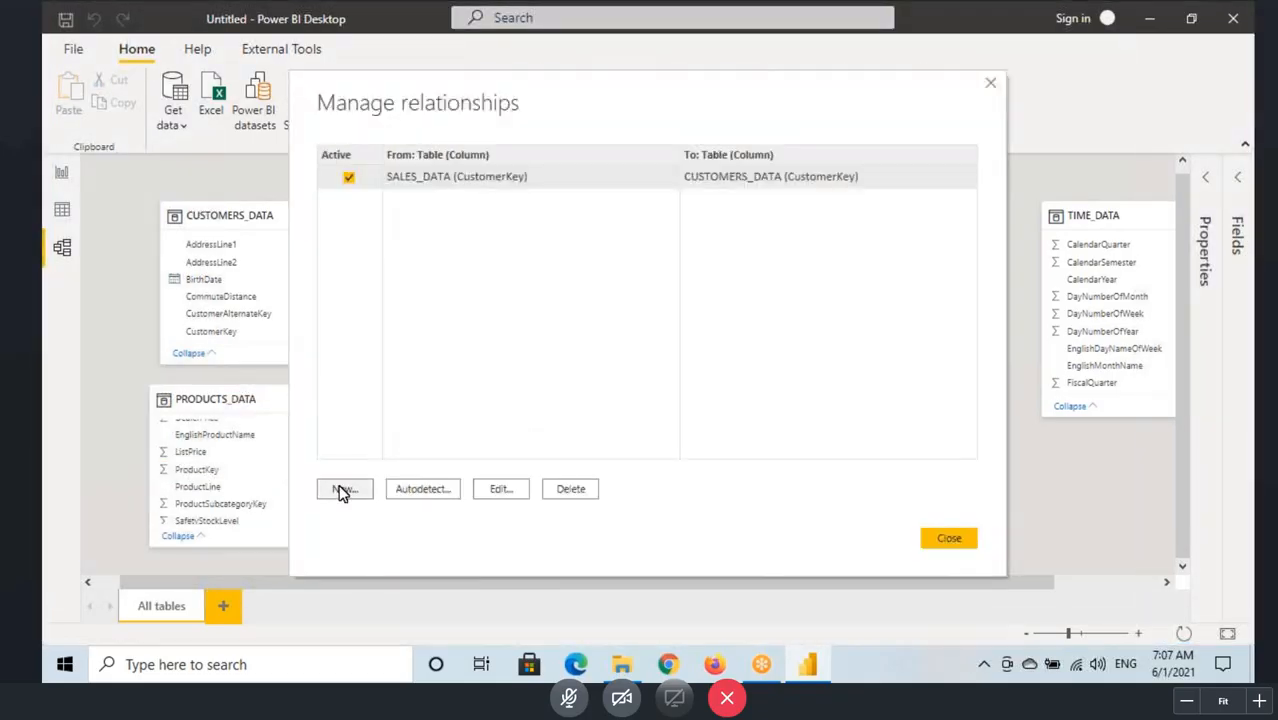
{"action": "left_click", "coordinate": [340, 489]}
{"action": "left_click", "coordinate": [420, 153]}
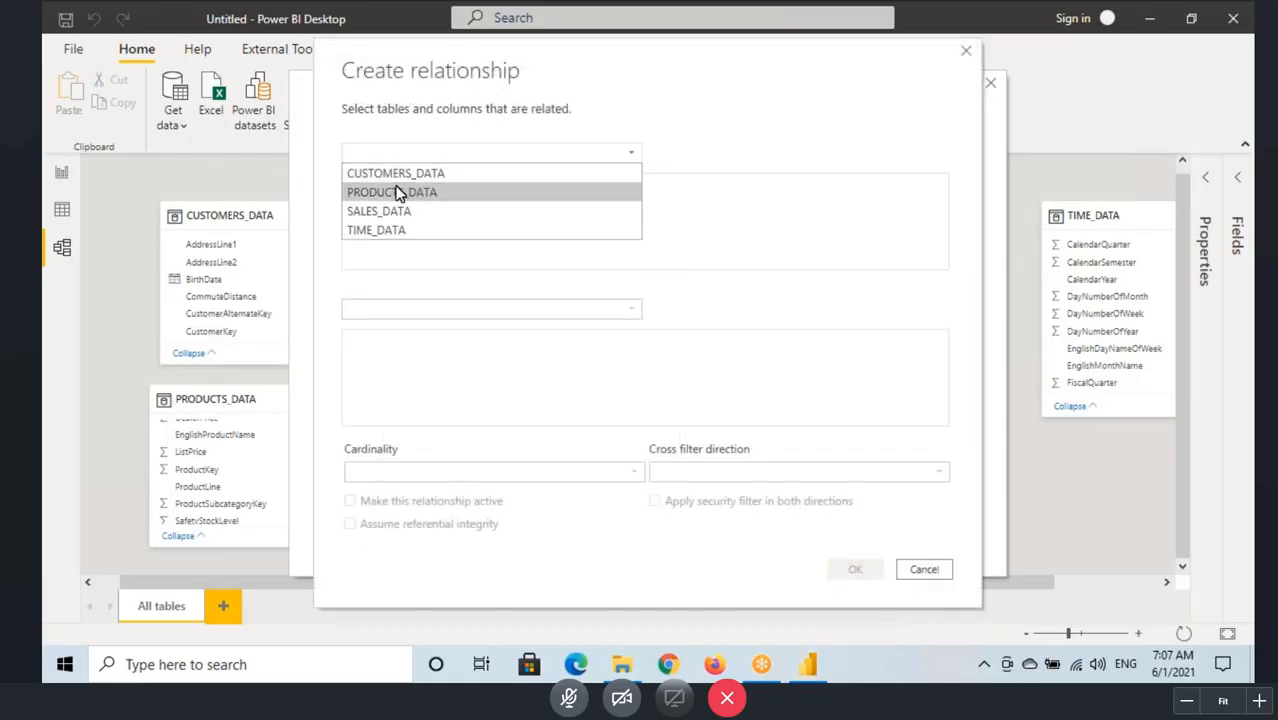
{"action": "left_click", "coordinate": [474, 194]}
{"action": "left_click", "coordinate": [404, 309]}
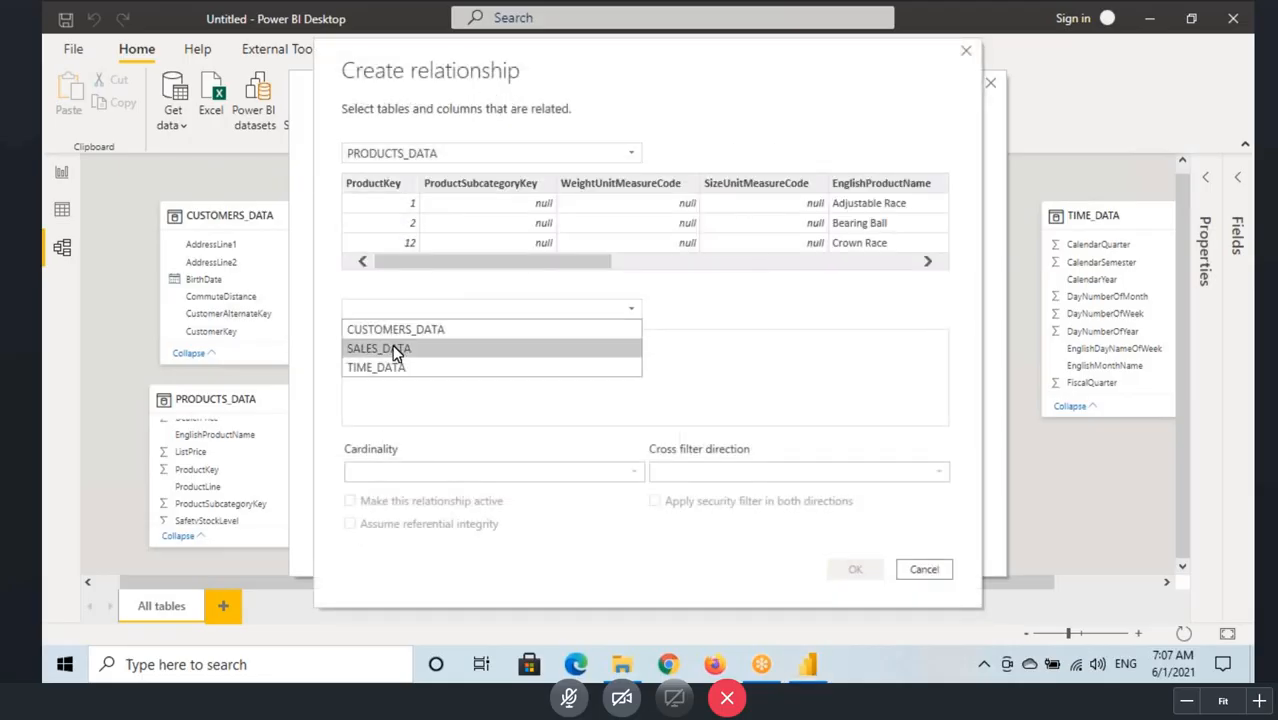
{"action": "left_click", "coordinate": [392, 346]}
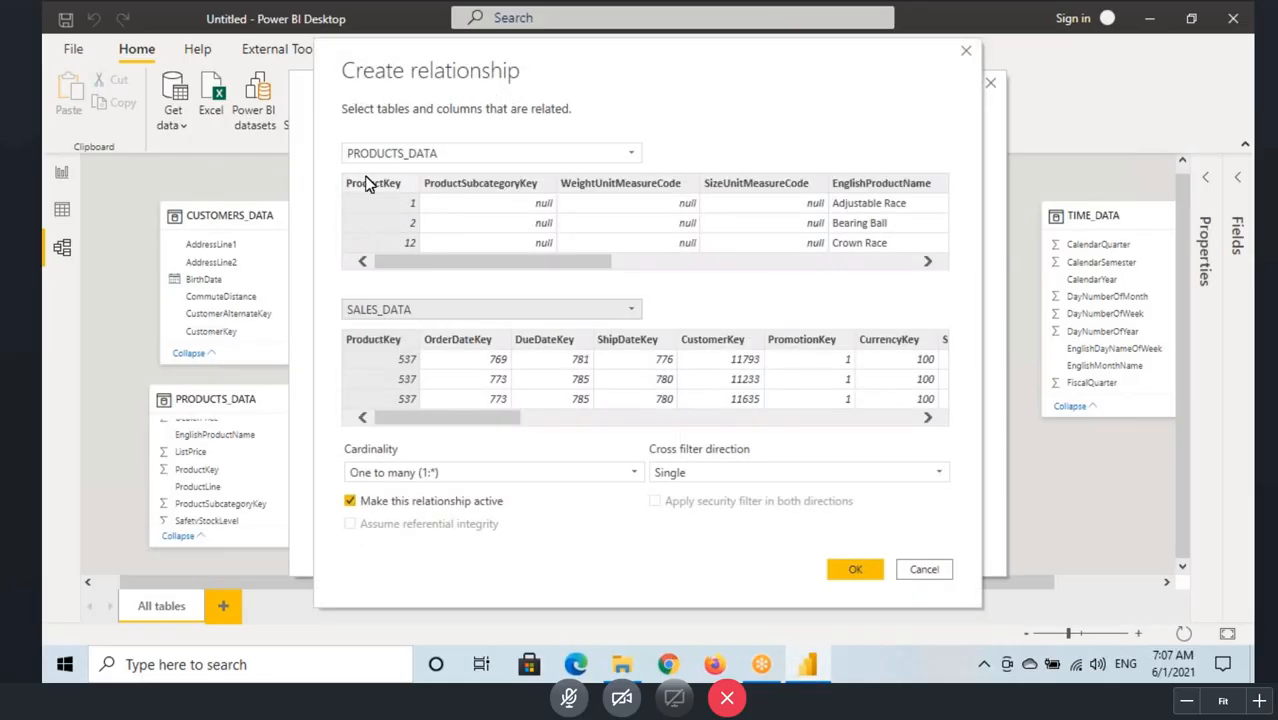
{"action": "left_click", "coordinate": [369, 339]}
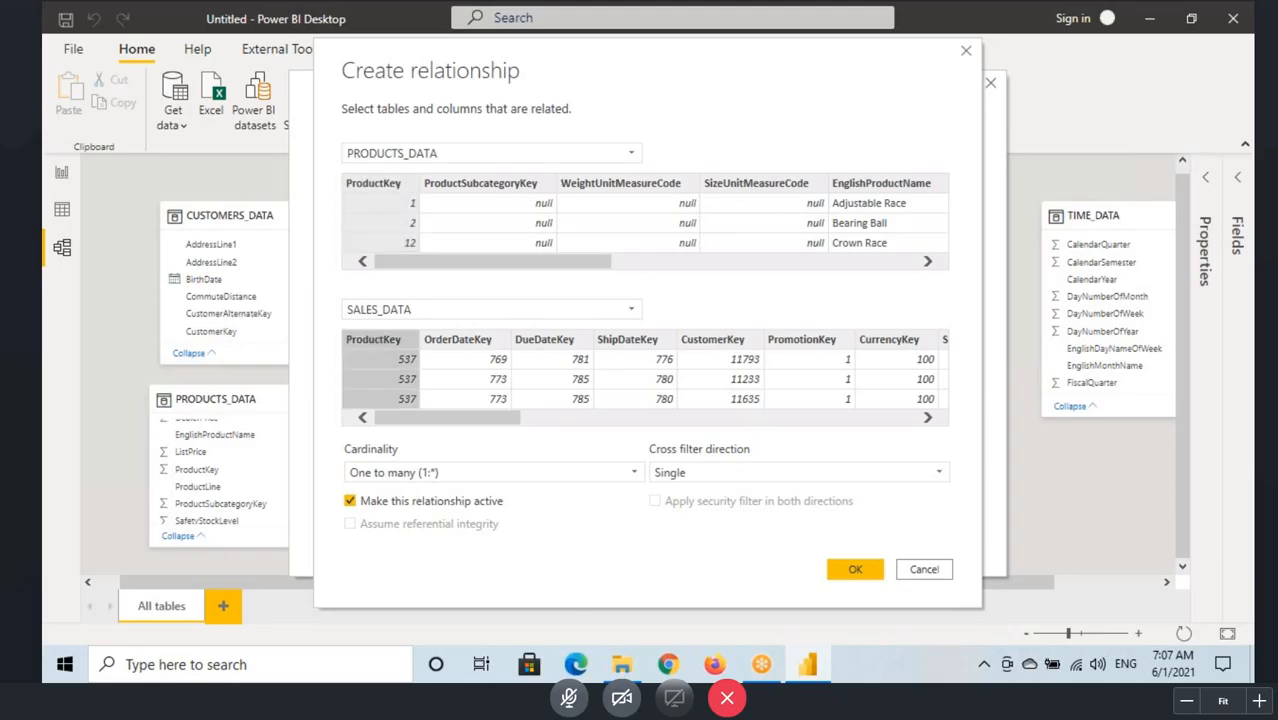
Step: Check the ProductKey match and create the active one-to-many relationship with single cross filter direction, leaving the relationship manager
{"action": "left_click_drag", "start_coordinate": [345, 144], "coordinate": [477, 166]}
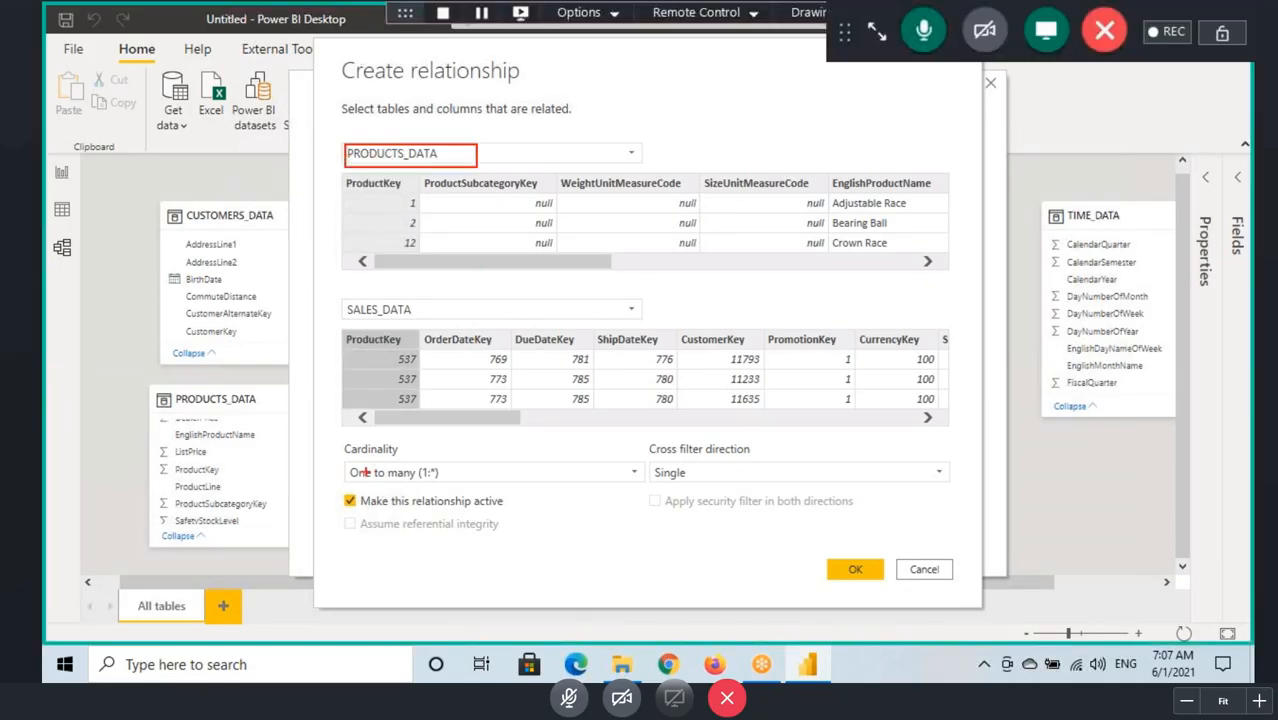
{"action": "left_click_drag", "start_coordinate": [341, 333], "coordinate": [423, 408]}
{"action": "mouse_move", "coordinate": [388, 462]}
{"action": "left_mouse_down"}
{"action": "mouse_move", "coordinate": [413, 480]}
{"action": "mouse_move", "coordinate": [459, 482]}
{"action": "left_mouse_up"}
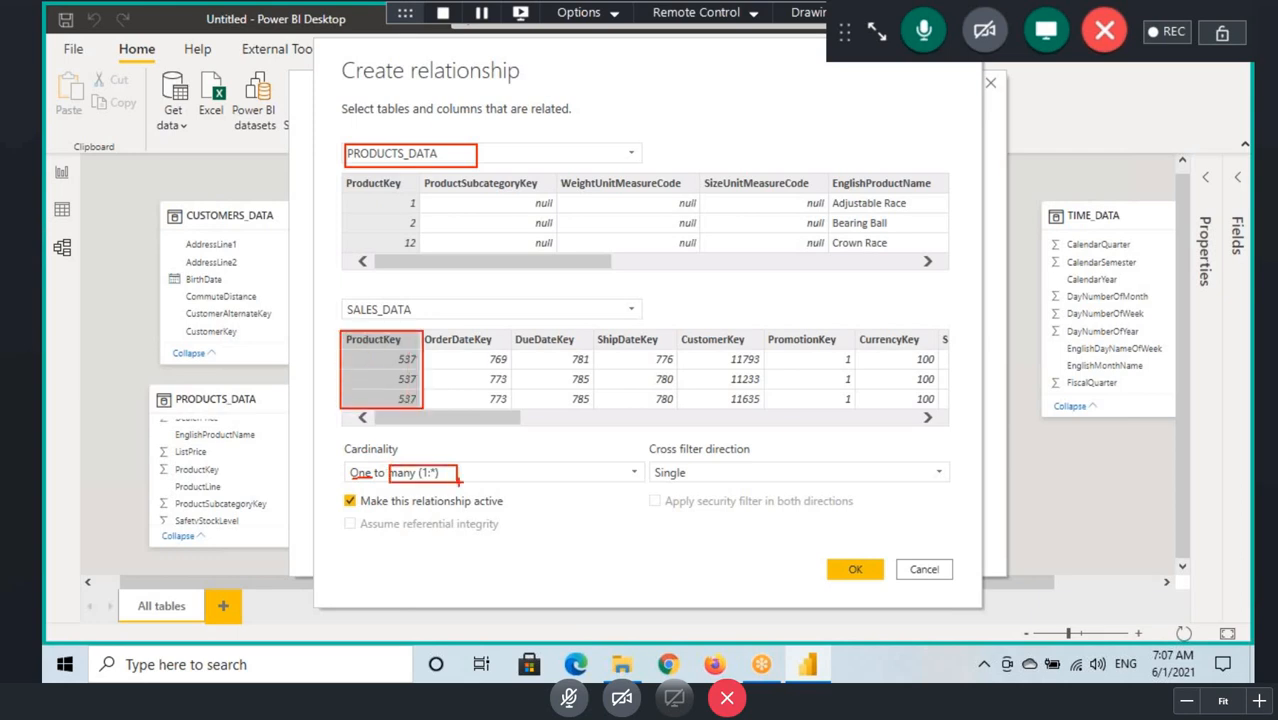
{"action": "mouse_move", "coordinate": [866, 562]}
{"action": "left_mouse_down"}
{"action": "mouse_move", "coordinate": [842, 558]}
{"action": "mouse_move", "coordinate": [852, 553]}
{"action": "left_mouse_up"}
{"action": "left_click", "coordinate": [855, 570]}
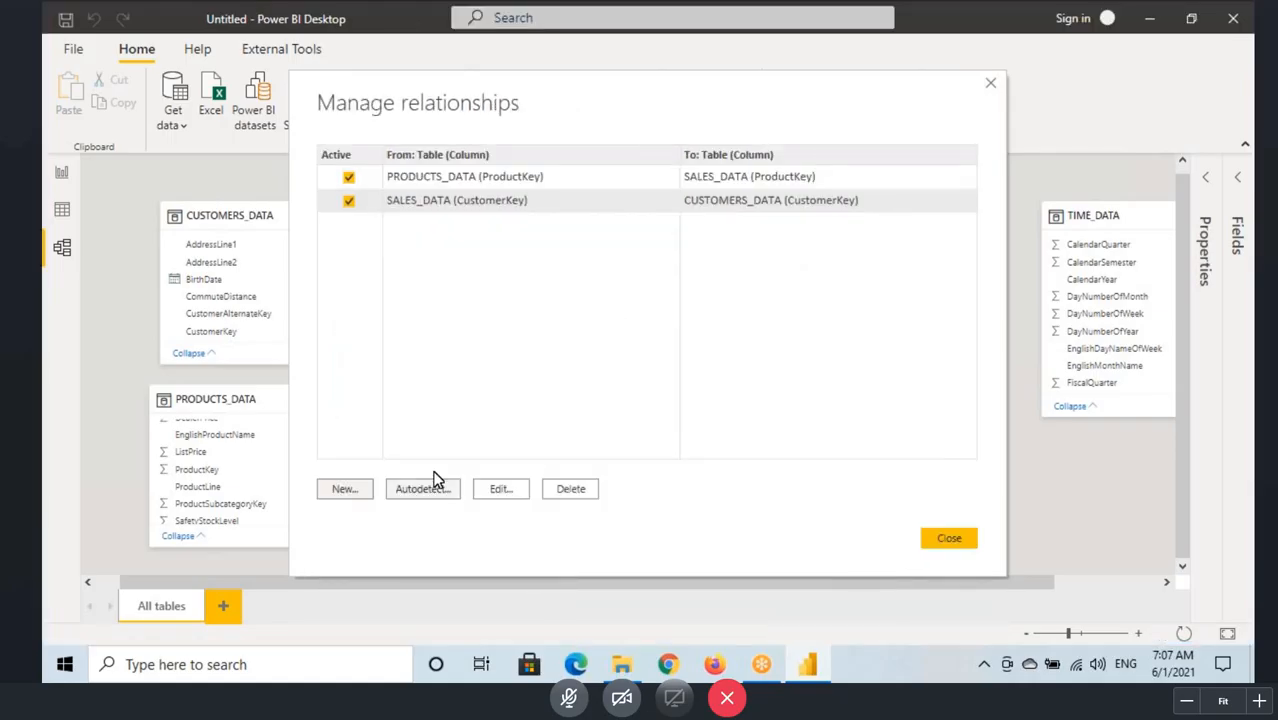
{"action": "left_click", "coordinate": [950, 540]}
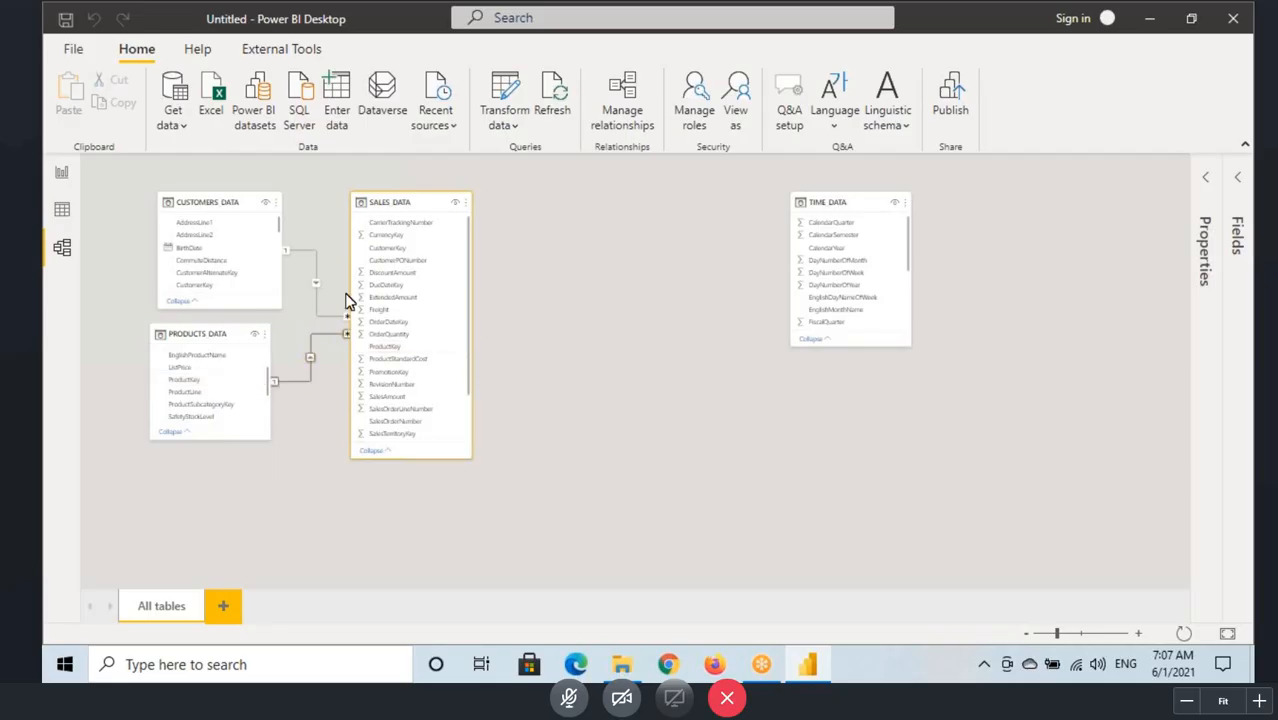
Step: Move the TIME_DATA table next to SALES_DATA in the model diagram and lengthen it to show more of its columns
{"action": "left_click", "coordinate": [1054, 633]}
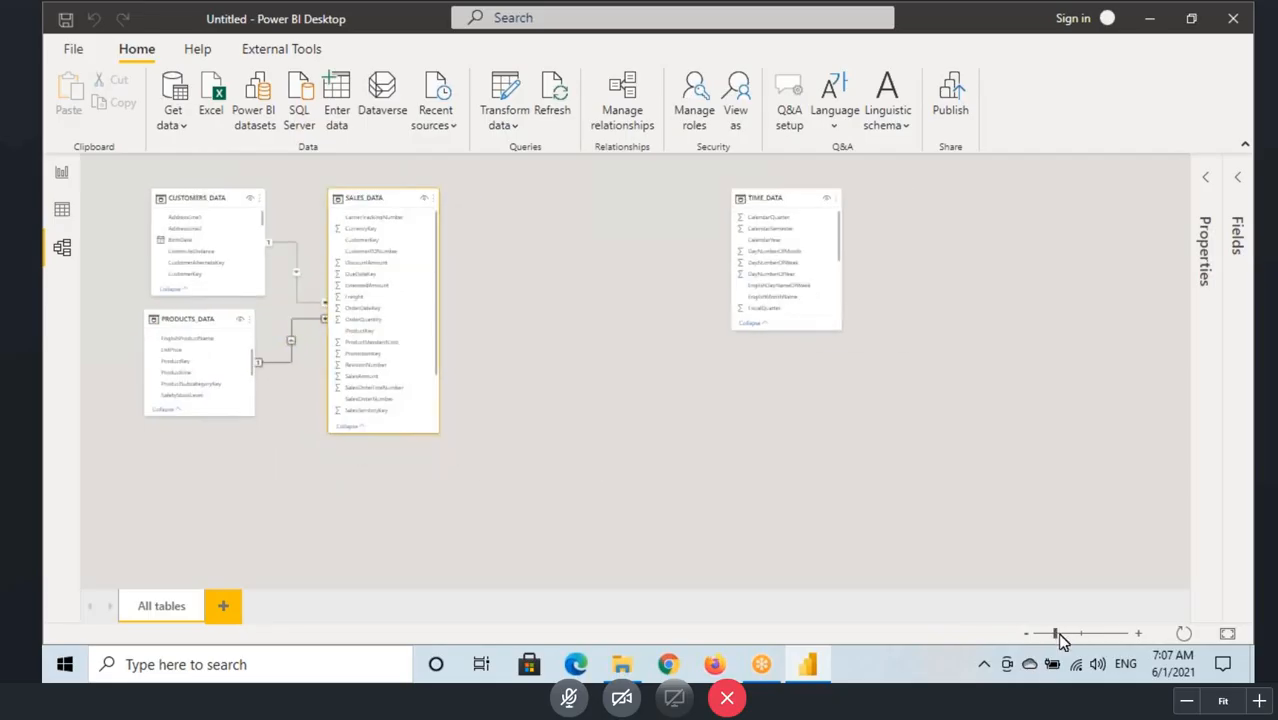
{"action": "left_click_drag", "start_coordinate": [1056, 634], "coordinate": [1072, 634]}
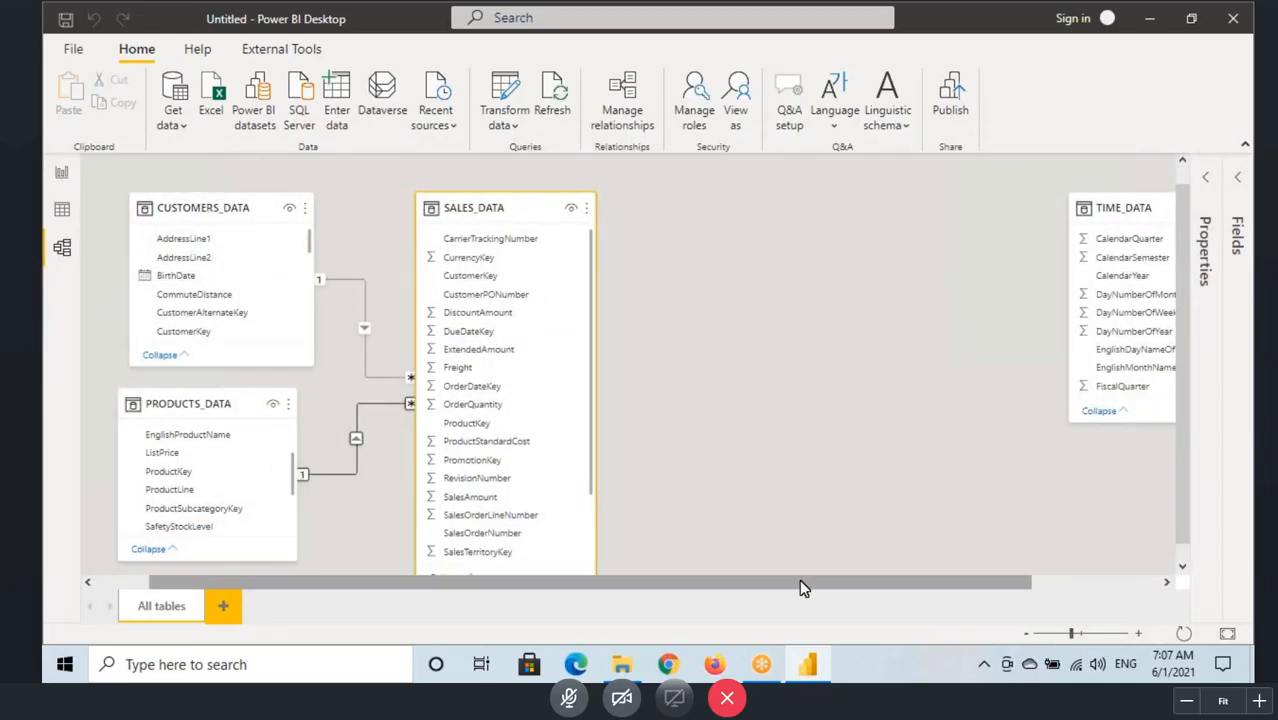
{"action": "left_click_drag", "start_coordinate": [800, 587], "coordinate": [1044, 594]}
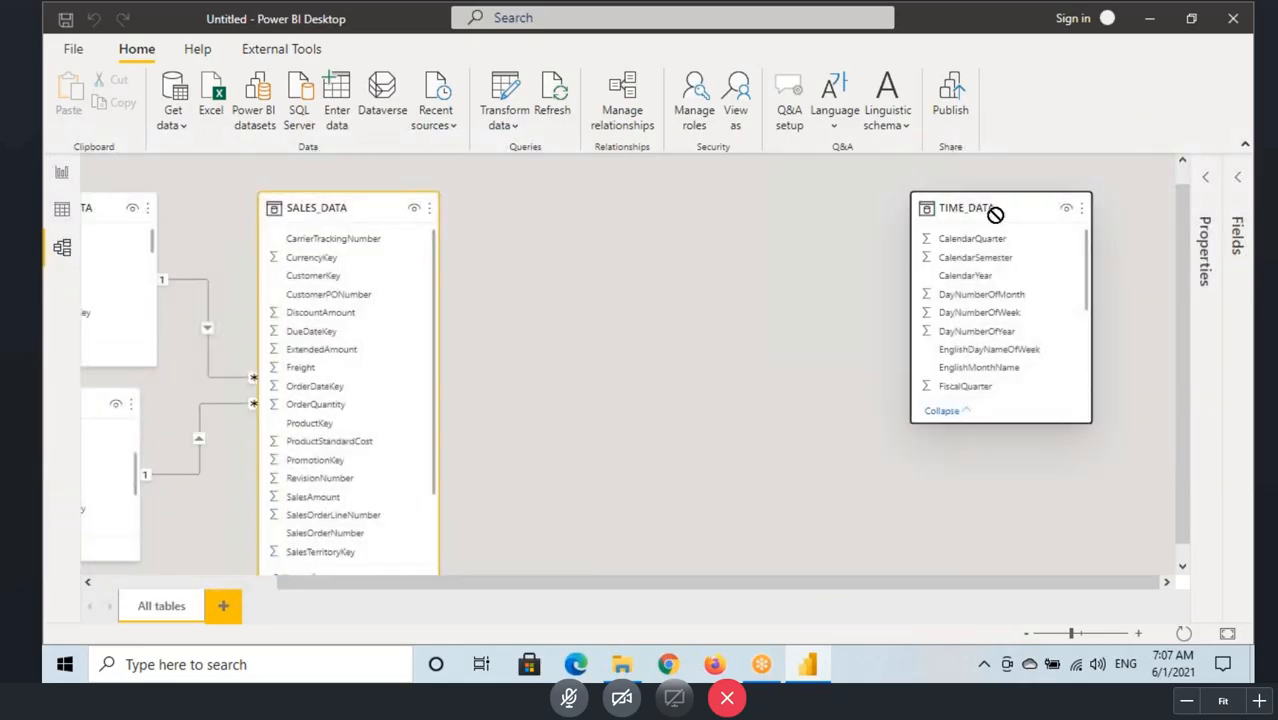
{"action": "left_click_drag", "start_coordinate": [995, 213], "coordinate": [816, 206]}
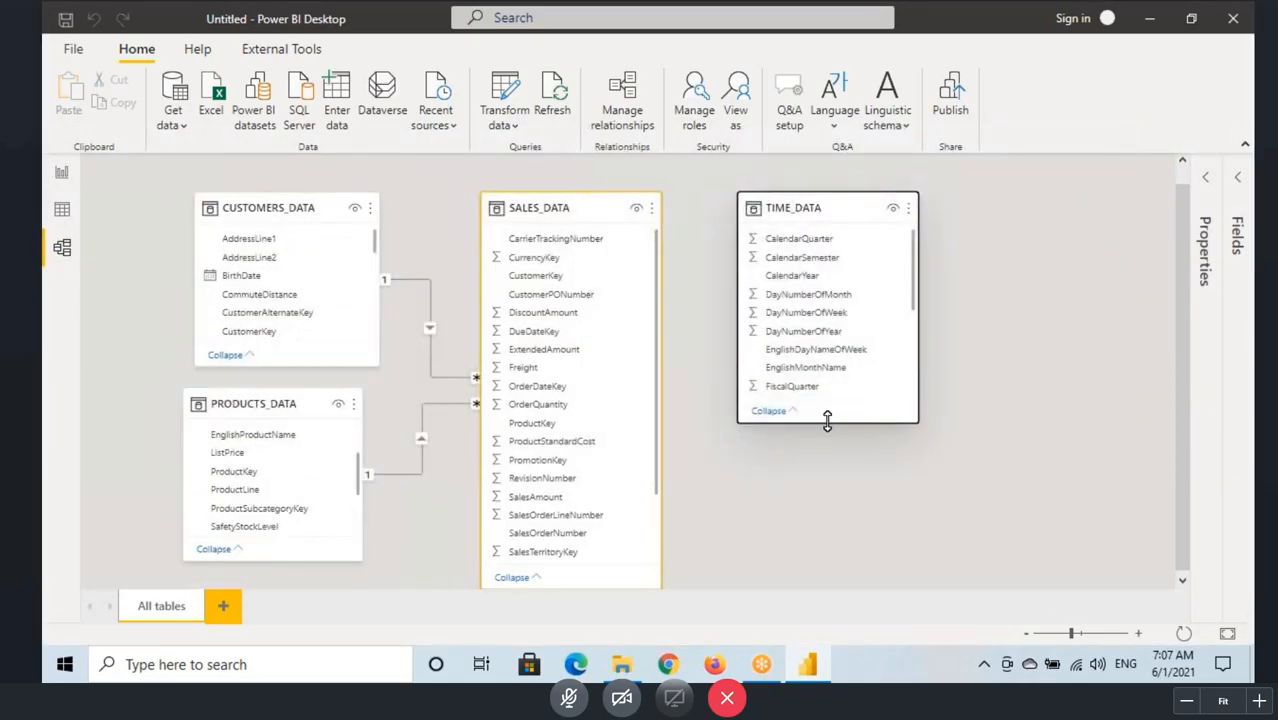
{"action": "left_click_drag", "start_coordinate": [829, 451], "coordinate": [829, 586]}
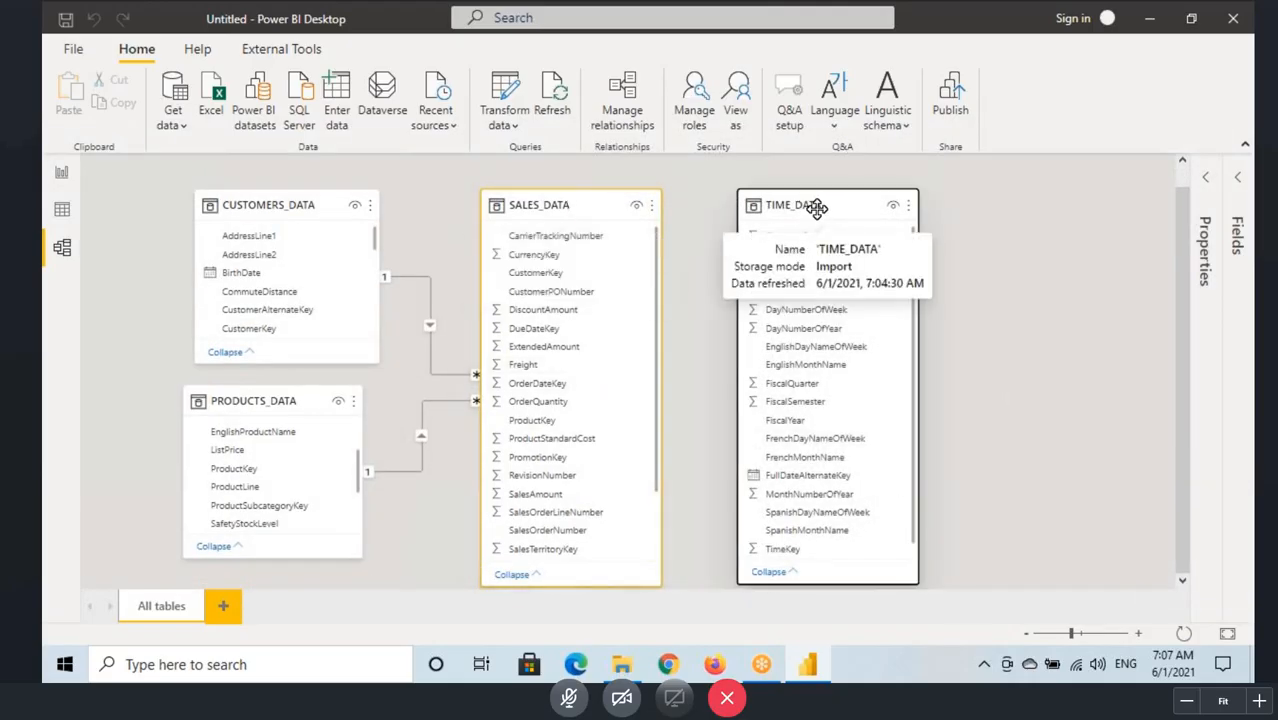
Step: Compare the columns of SALES_DATA and TIME_DATA in the model diagram to look for a possible relationship between them
{"action": "left_click", "coordinate": [542, 205]}
{"action": "left_click", "coordinate": [838, 206]}
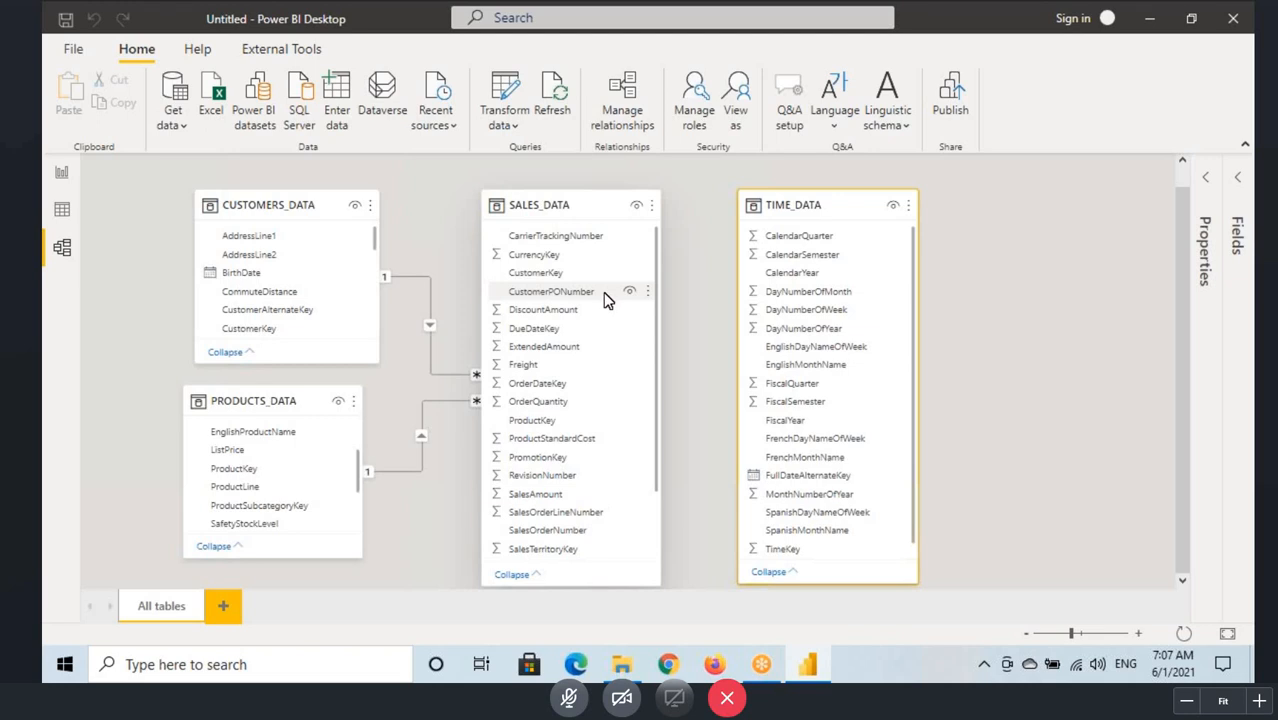
{"action": "mouse_move", "coordinate": [610, 230]}
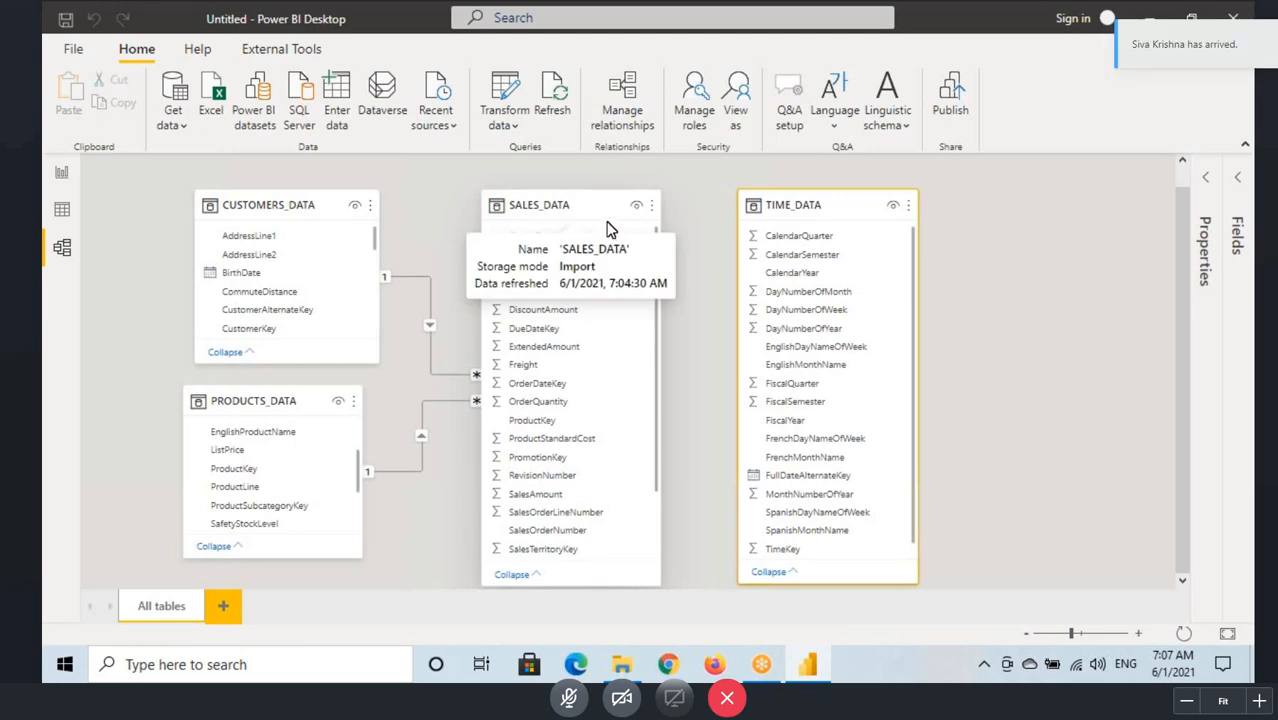
{"action": "key", "text": "ctrl+2"}
{"action": "left_click_drag", "start_coordinate": [590, 110], "coordinate": [780, 187]}
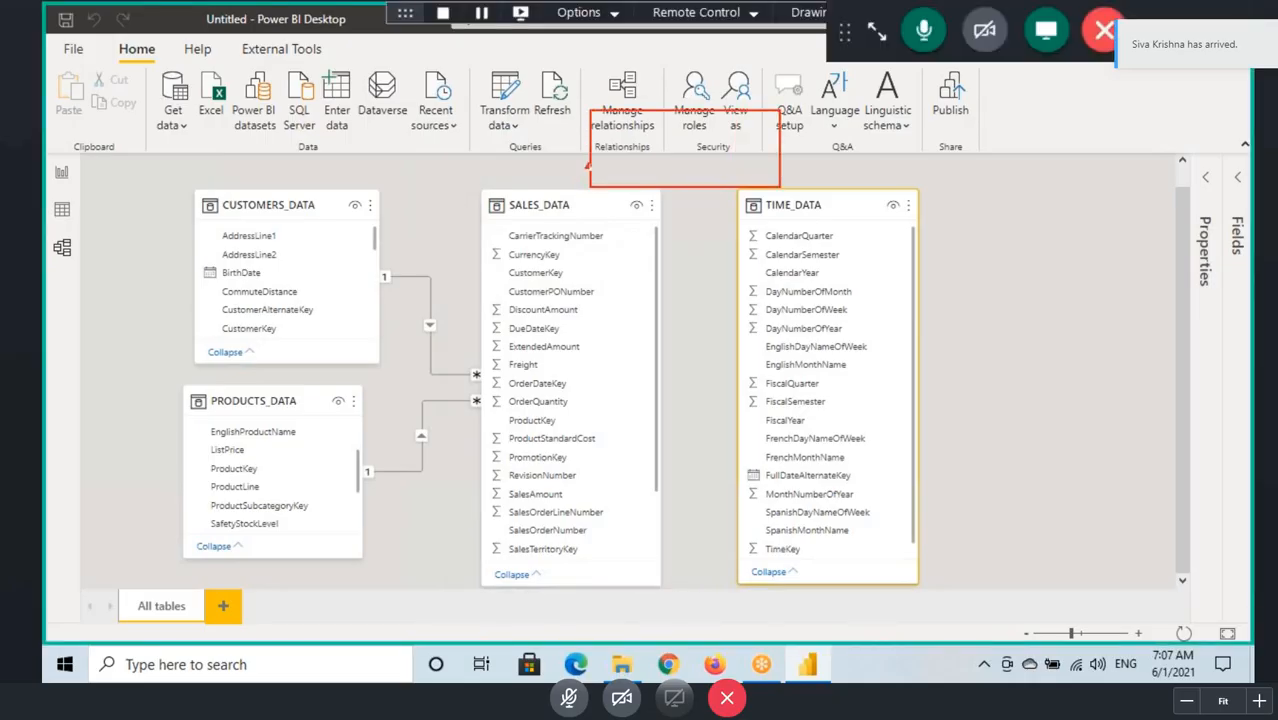
{"action": "left_click_drag", "start_coordinate": [588, 166], "coordinate": [556, 204]}
{"action": "left_click_drag", "start_coordinate": [754, 150], "coordinate": [806, 204]}
{"action": "mouse_move", "coordinate": [640, 144]}
{"action": "left_mouse_down"}
{"action": "mouse_move", "coordinate": [664, 176]}
{"action": "mouse_move", "coordinate": [688, 131]}
{"action": "left_mouse_up"}
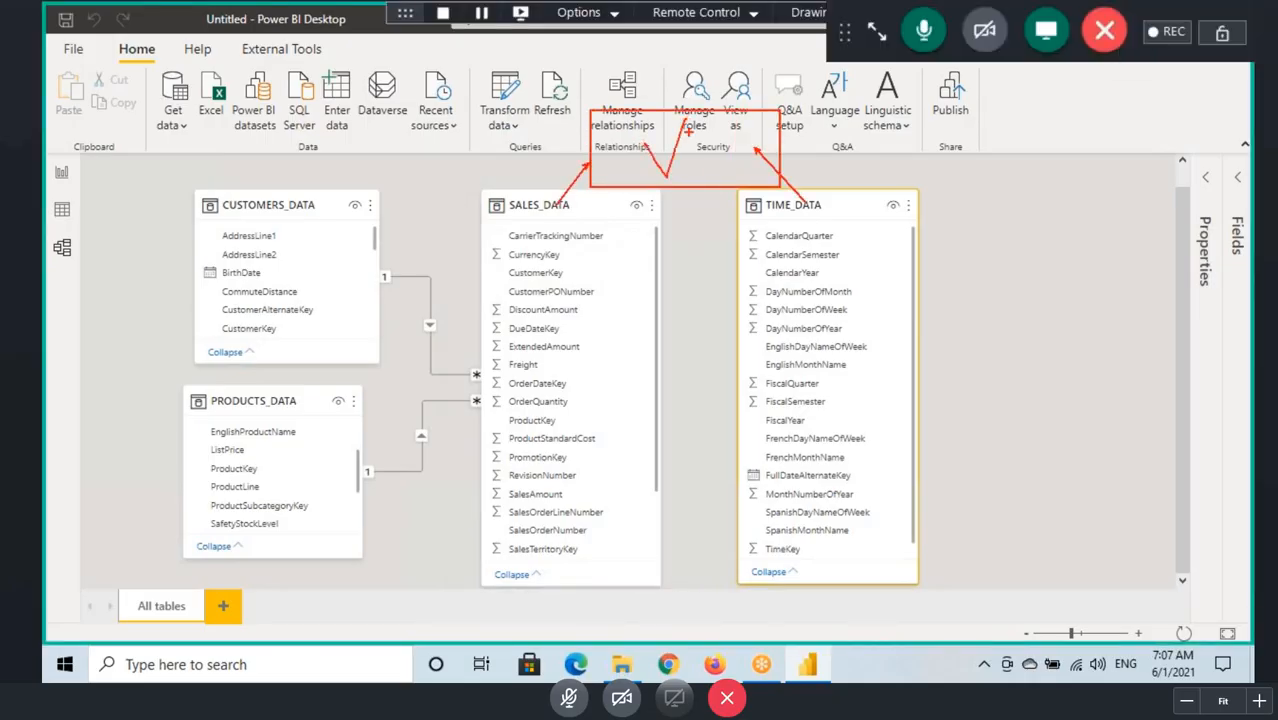
{"action": "key", "text": "Escape"}
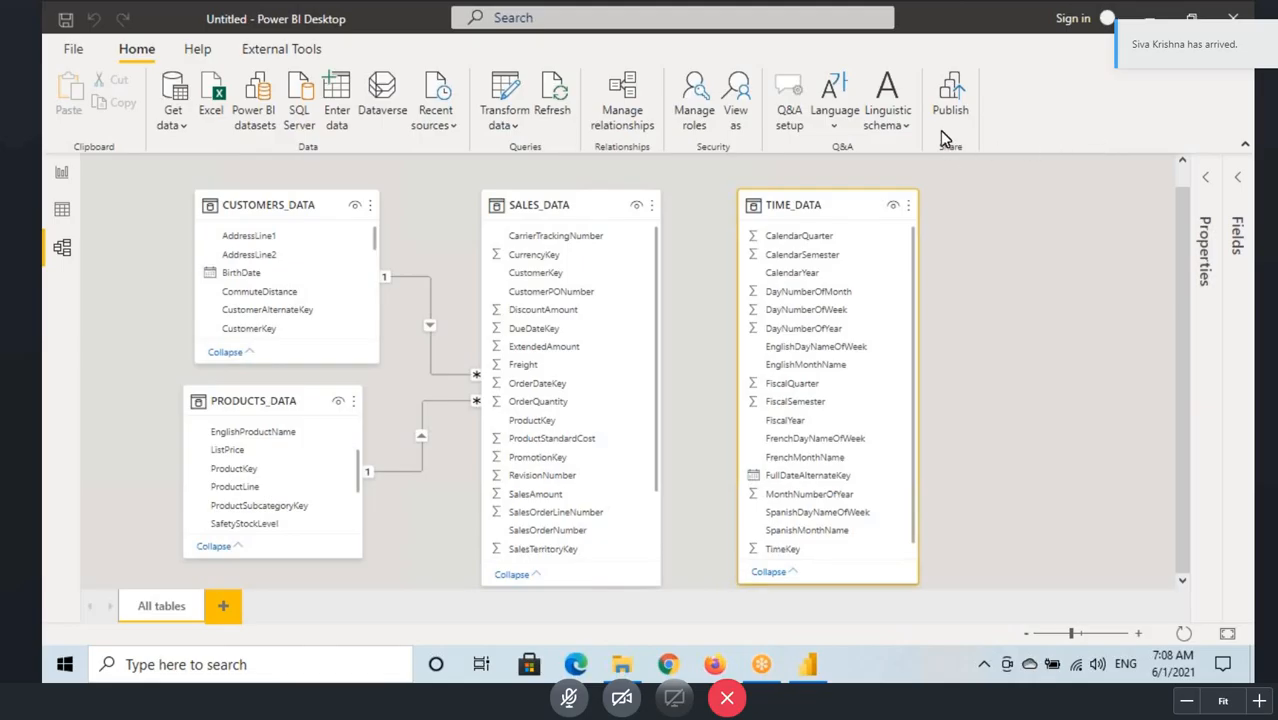
Step: Examine the TIME_DATA rows in the data view, comparing each TimeKey with its FullDateAlternateKey date
{"action": "left_click", "coordinate": [62, 209]}
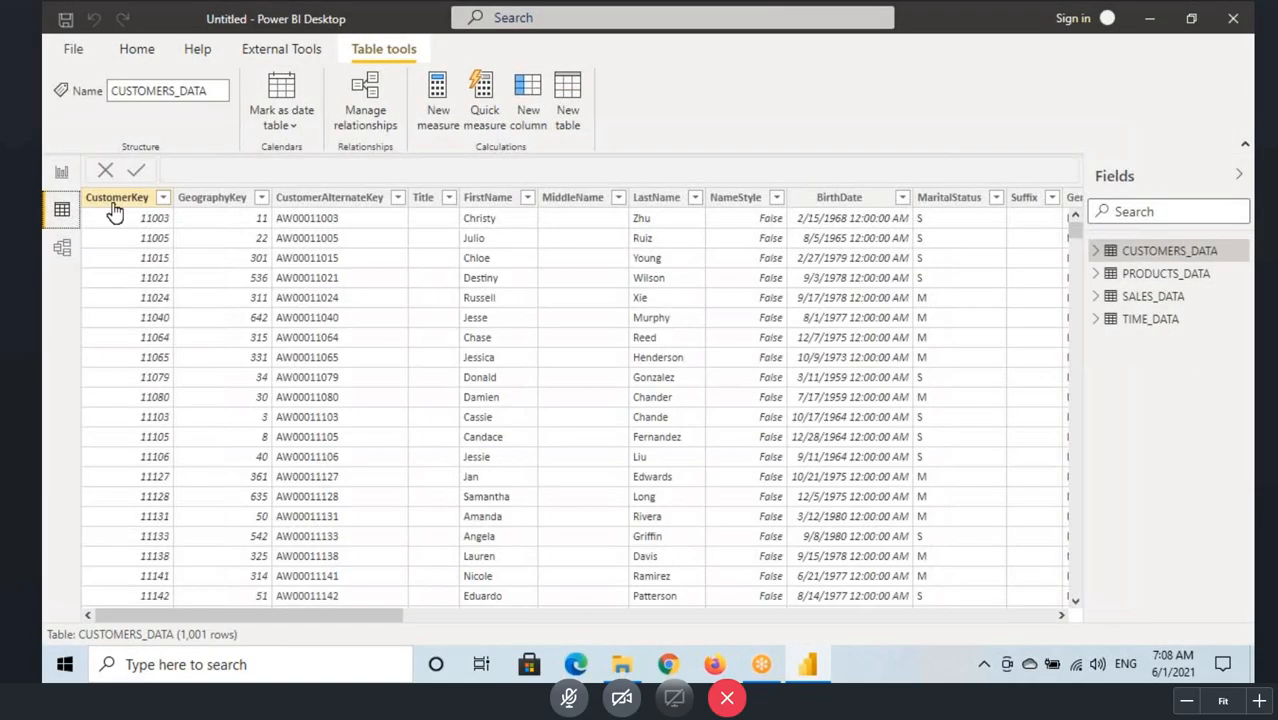
{"action": "left_click", "coordinate": [1160, 320]}
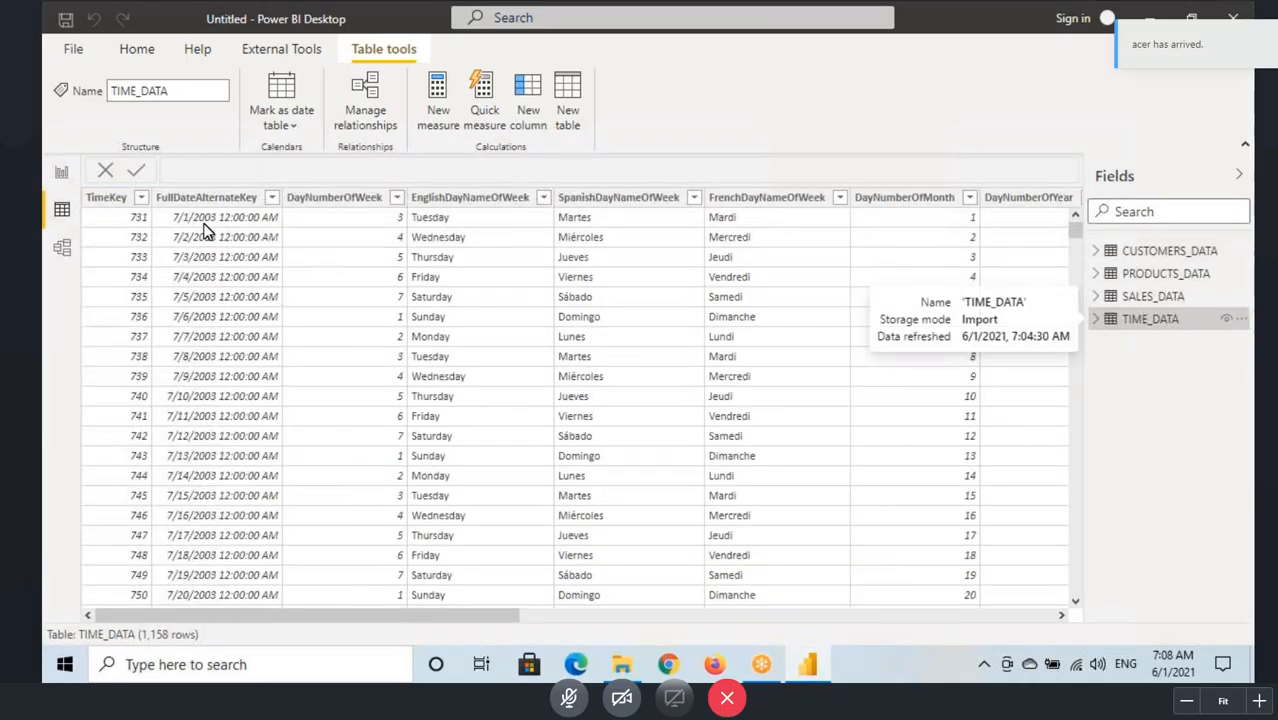
{"action": "key", "text": "ctrl+2"}
{"action": "left_click_drag", "start_coordinate": [165, 208], "coordinate": [291, 231]}
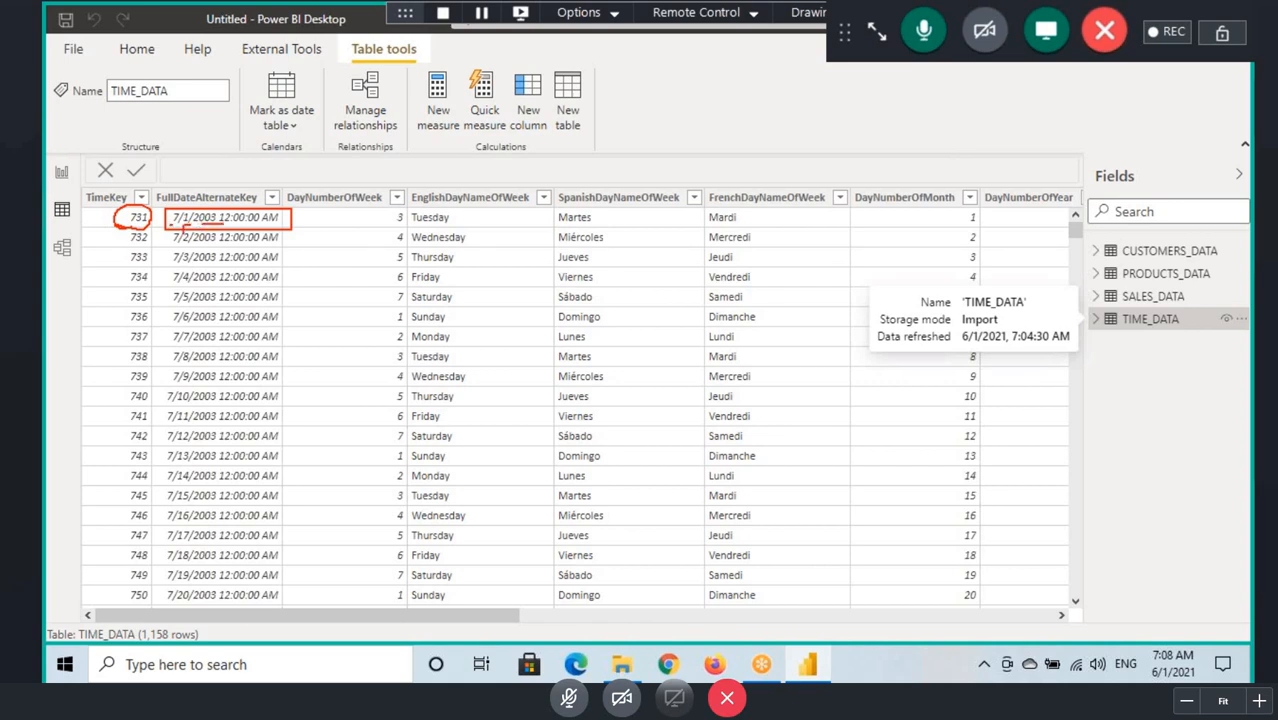
{"action": "left_click_drag", "start_coordinate": [173, 227], "coordinate": [153, 241]}
{"action": "mouse_move", "coordinate": [185, 284]}
{"action": "left_mouse_down"}
{"action": "mouse_move", "coordinate": [202, 320]}
{"action": "mouse_move", "coordinate": [148, 299]}
{"action": "left_mouse_up"}
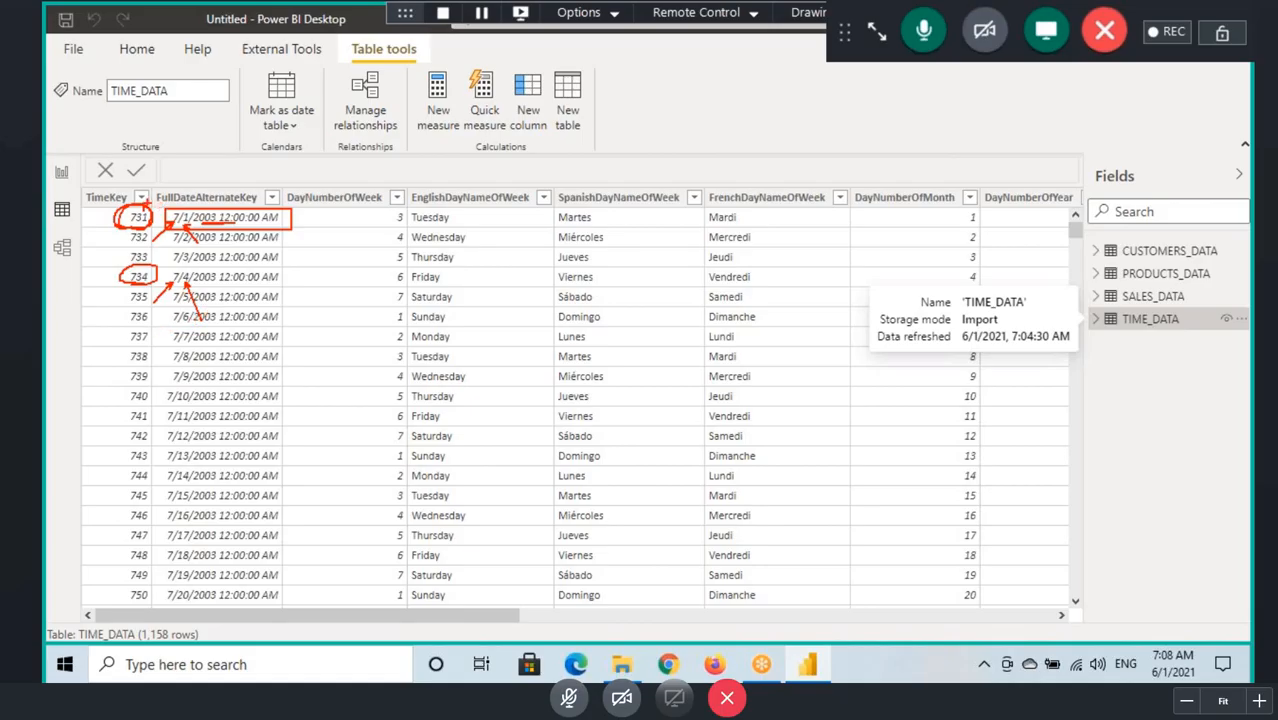
{"action": "left_click_drag", "start_coordinate": [158, 204], "coordinate": [264, 205]}
{"action": "left_click_drag", "start_coordinate": [155, 188], "coordinate": [268, 207]}
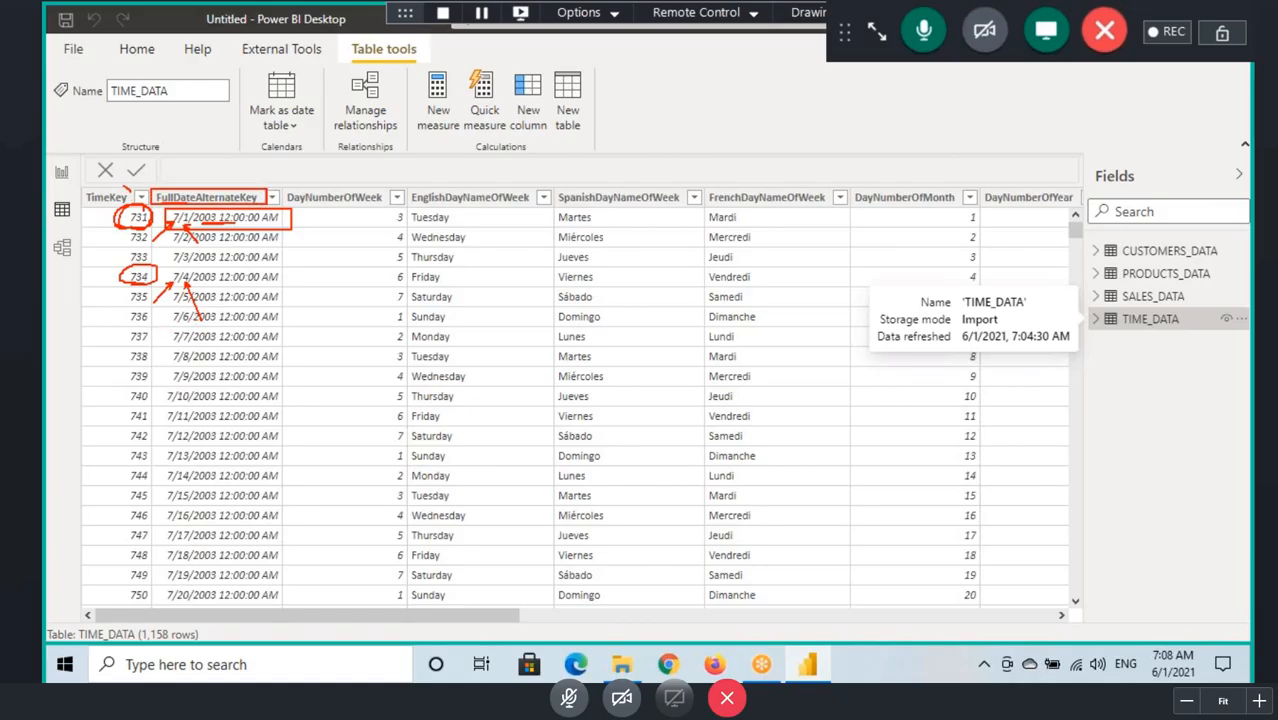
{"action": "mouse_move", "coordinate": [124, 185]}
{"action": "left_mouse_down"}
{"action": "mouse_move", "coordinate": [104, 212]}
{"action": "mouse_move", "coordinate": [120, 184]}
{"action": "left_mouse_up"}
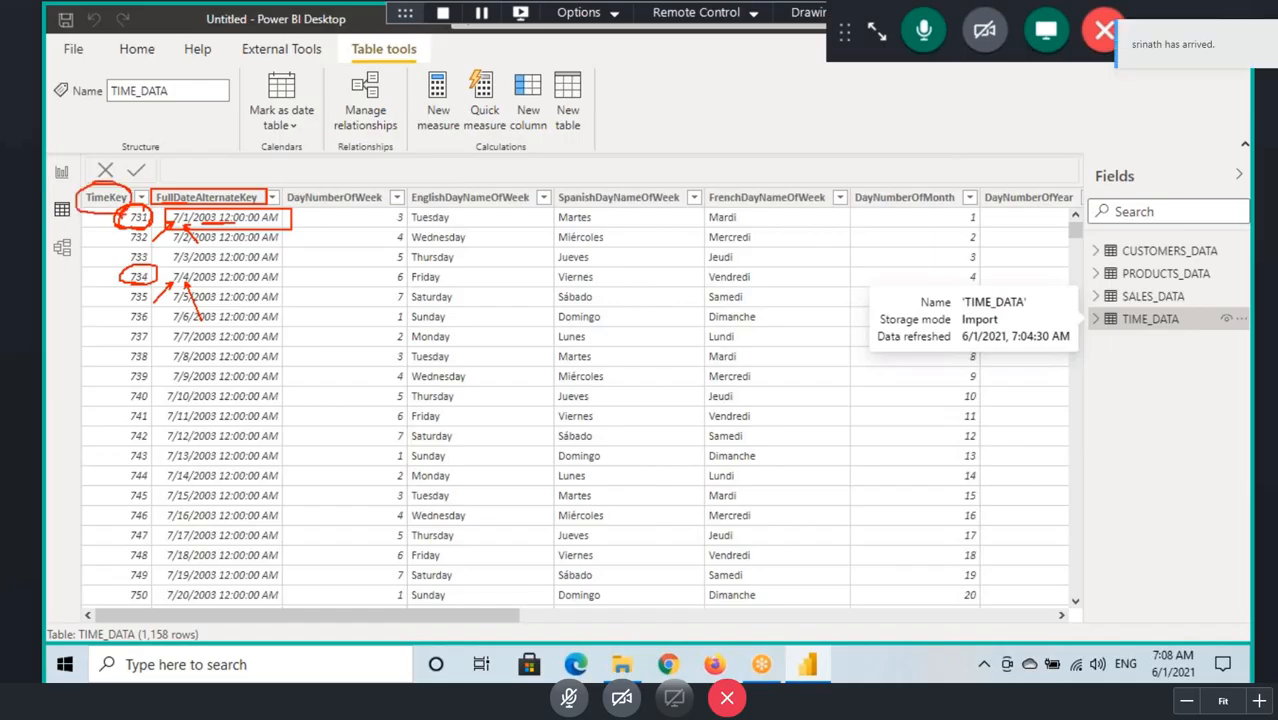
{"action": "key", "text": "Escape"}
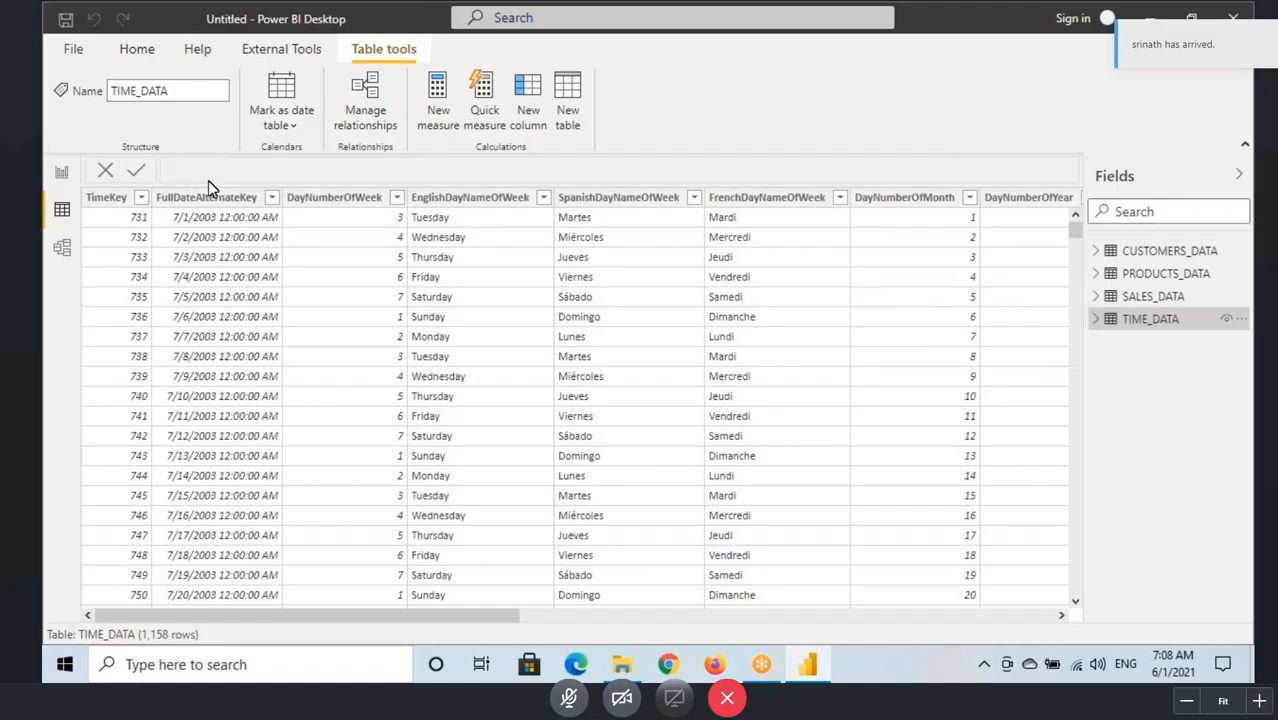
Step: Select the FullDateAlternateKey column of TIME_DATA and compare the 7/2/2003 row with its TimeKey and the neighbouring day names
{"action": "left_click", "coordinate": [210, 223]}
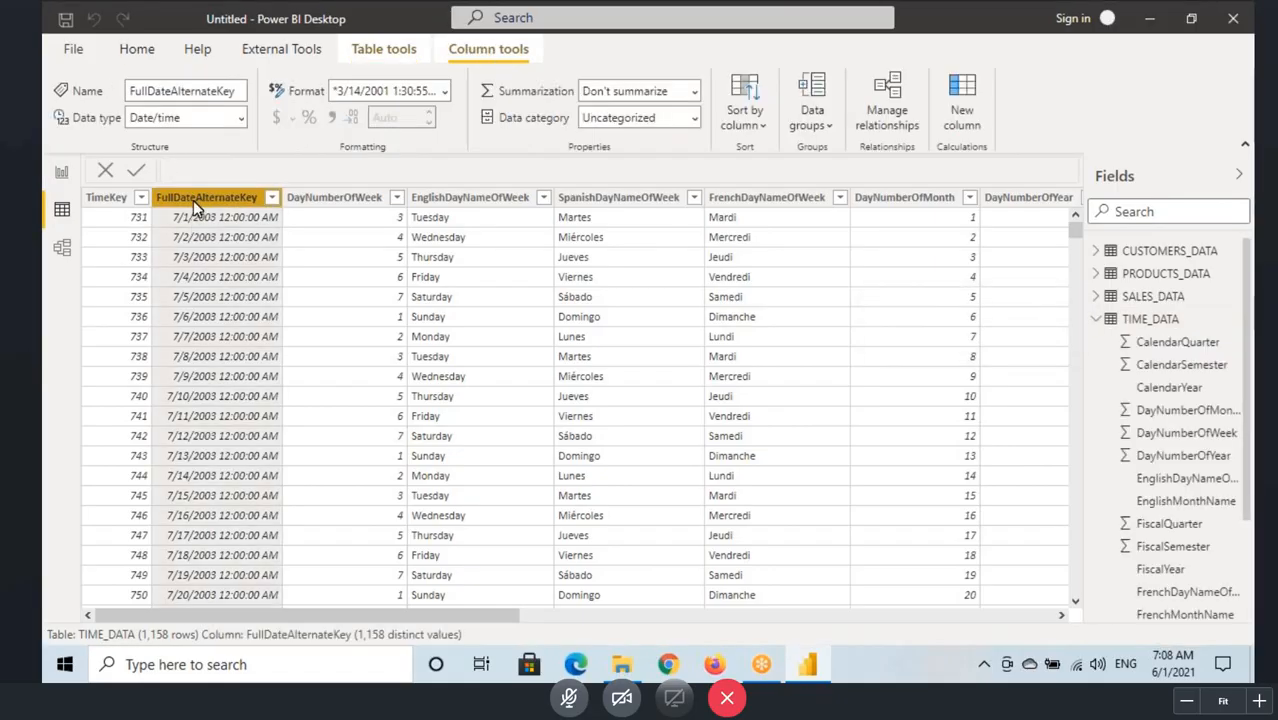
{"action": "key", "text": "ctrl+2"}
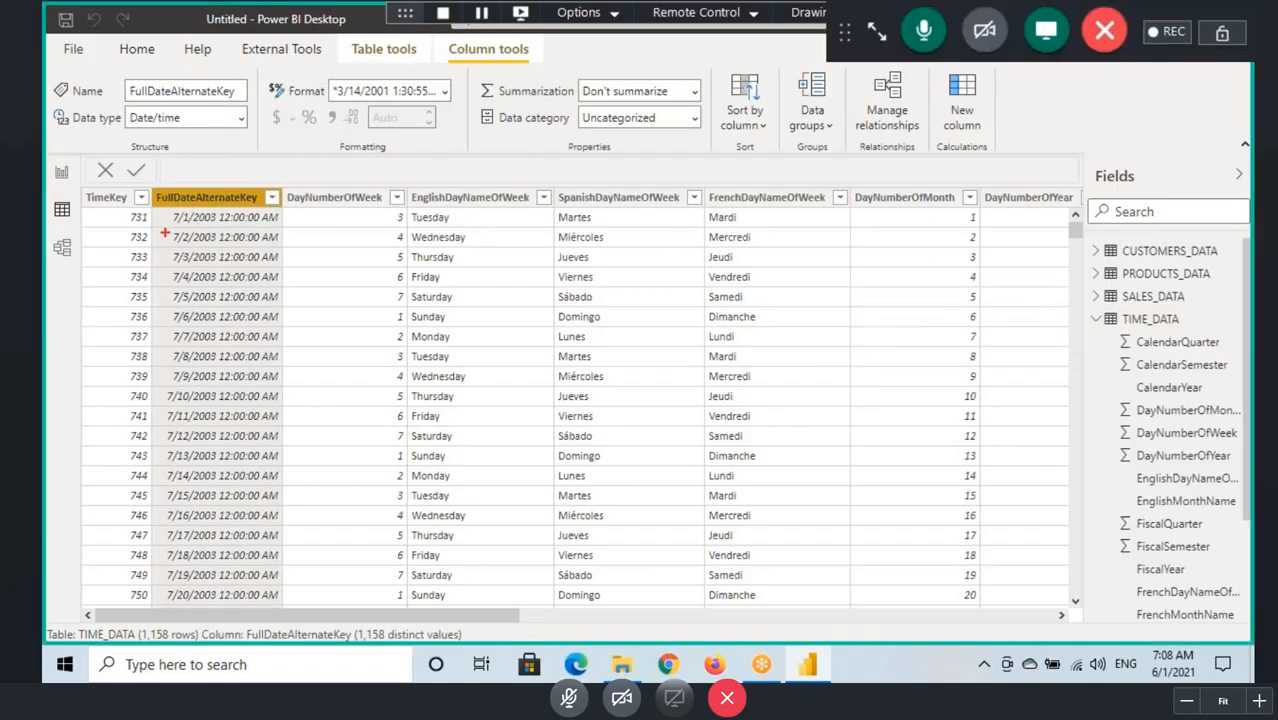
{"action": "left_click_drag", "start_coordinate": [167, 230], "coordinate": [282, 246]}
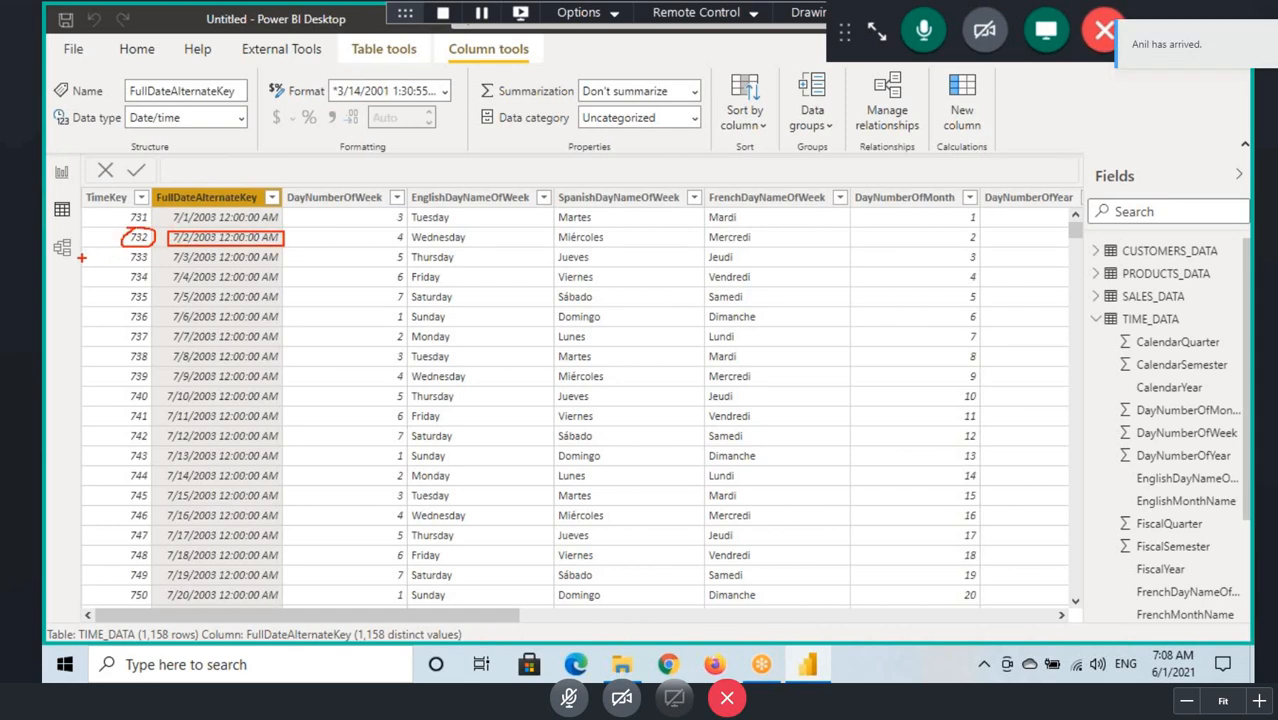
{"action": "left_click_drag", "start_coordinate": [412, 267], "coordinate": [768, 267]}
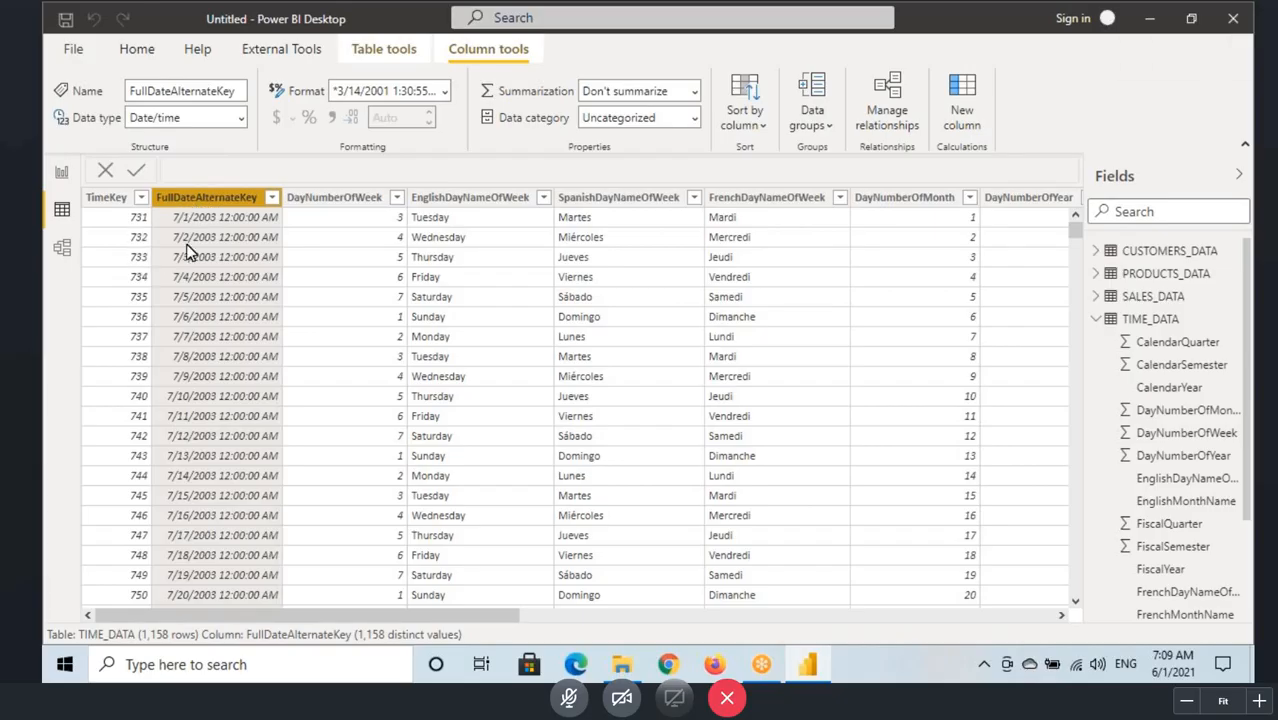
Step: Mark the 7/2/2003 entry of FullDateAlternateKey with a red box and arrows to its month and day, and clear the marks
{"action": "key", "text": "ctrl+shift+d"}
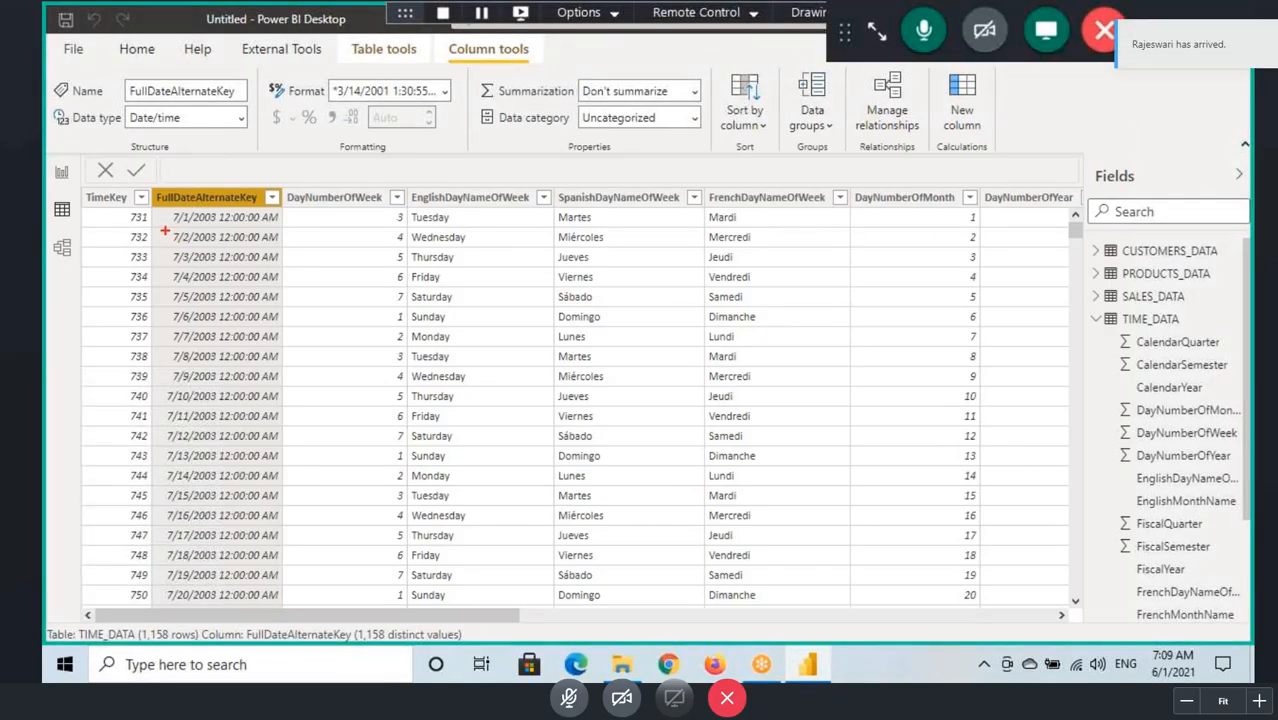
{"action": "left_click_drag", "start_coordinate": [165, 229], "coordinate": [292, 247]}
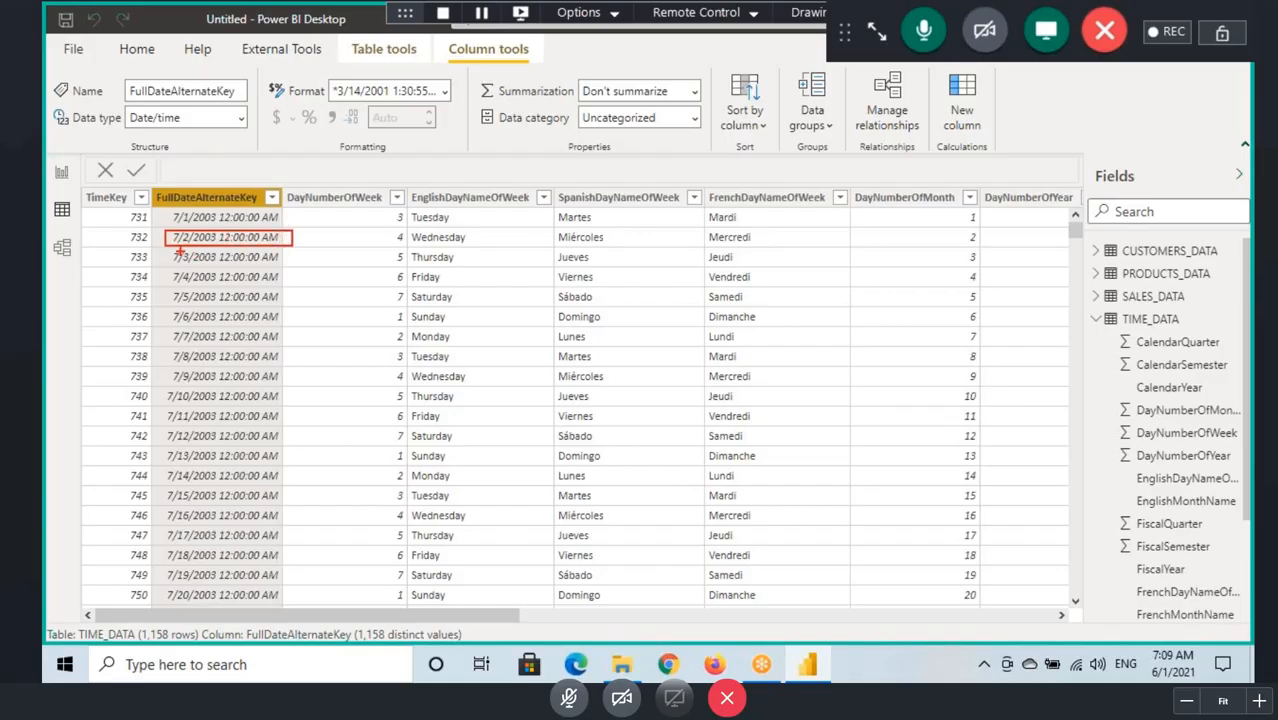
{"action": "left_click_drag", "start_coordinate": [182, 249], "coordinate": [161, 285]}
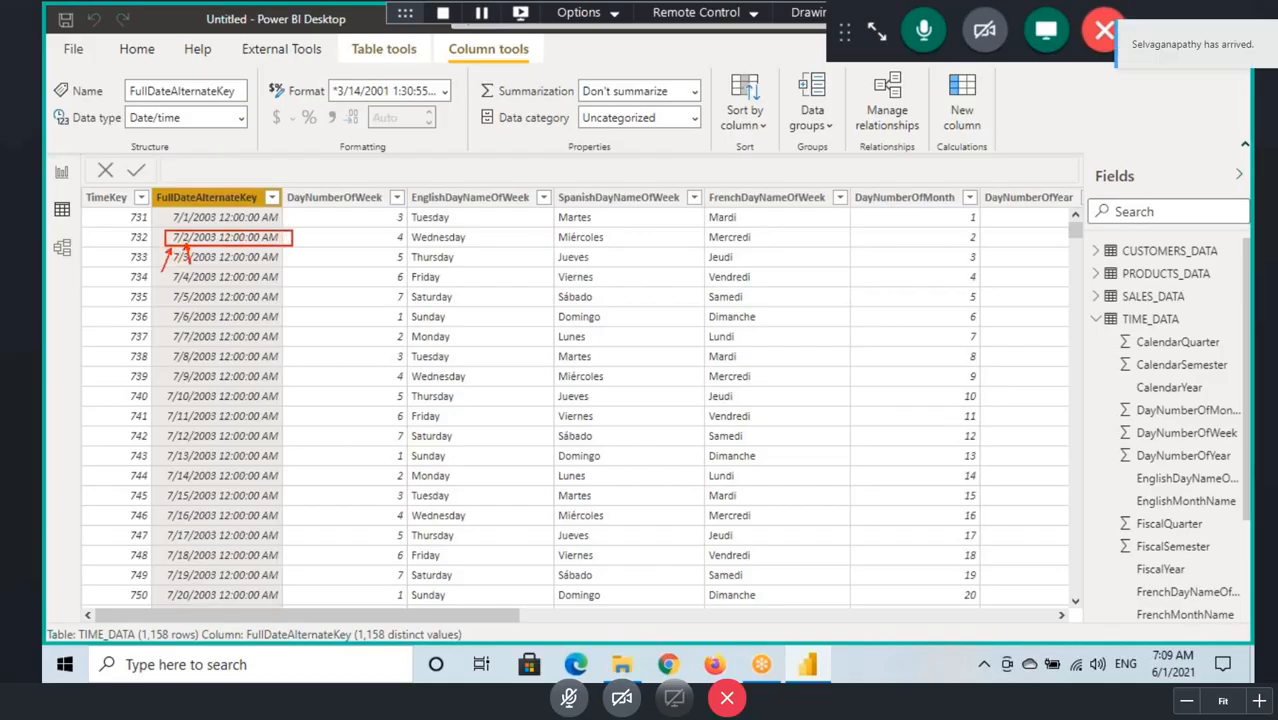
{"action": "left_click_drag", "start_coordinate": [256, 134], "coordinate": [247, 160]}
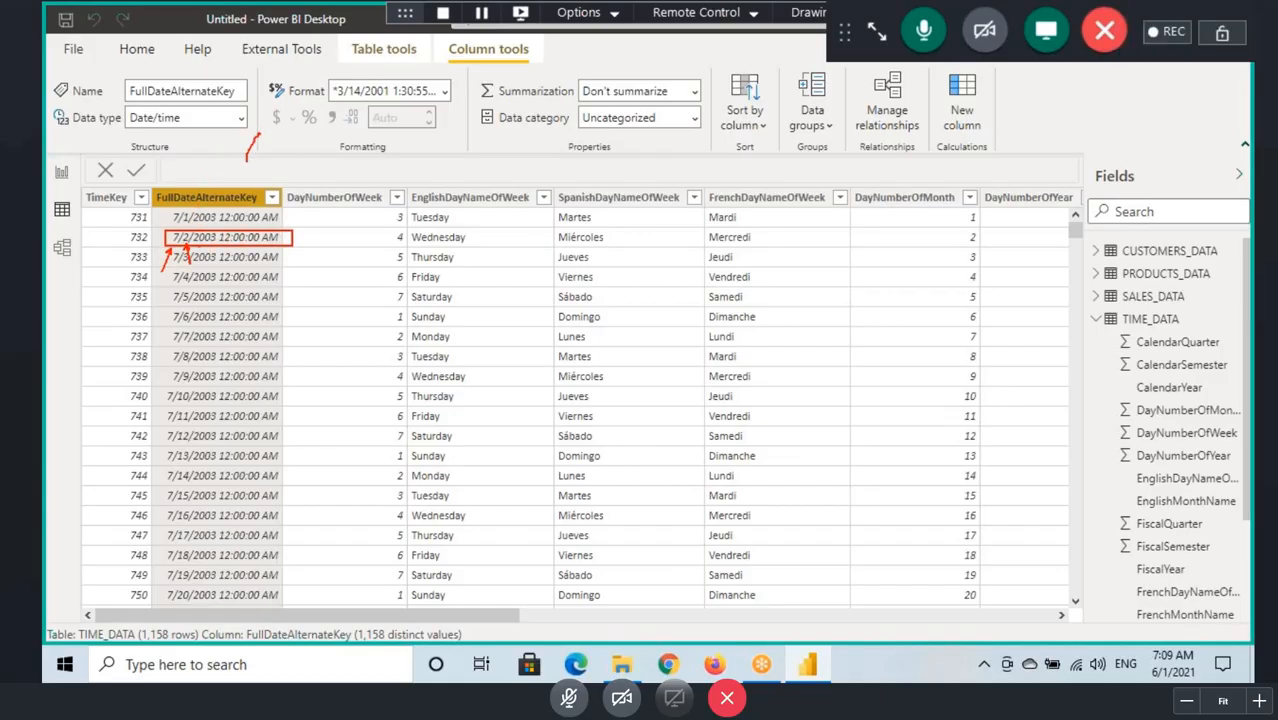
{"action": "key", "text": "Escape"}
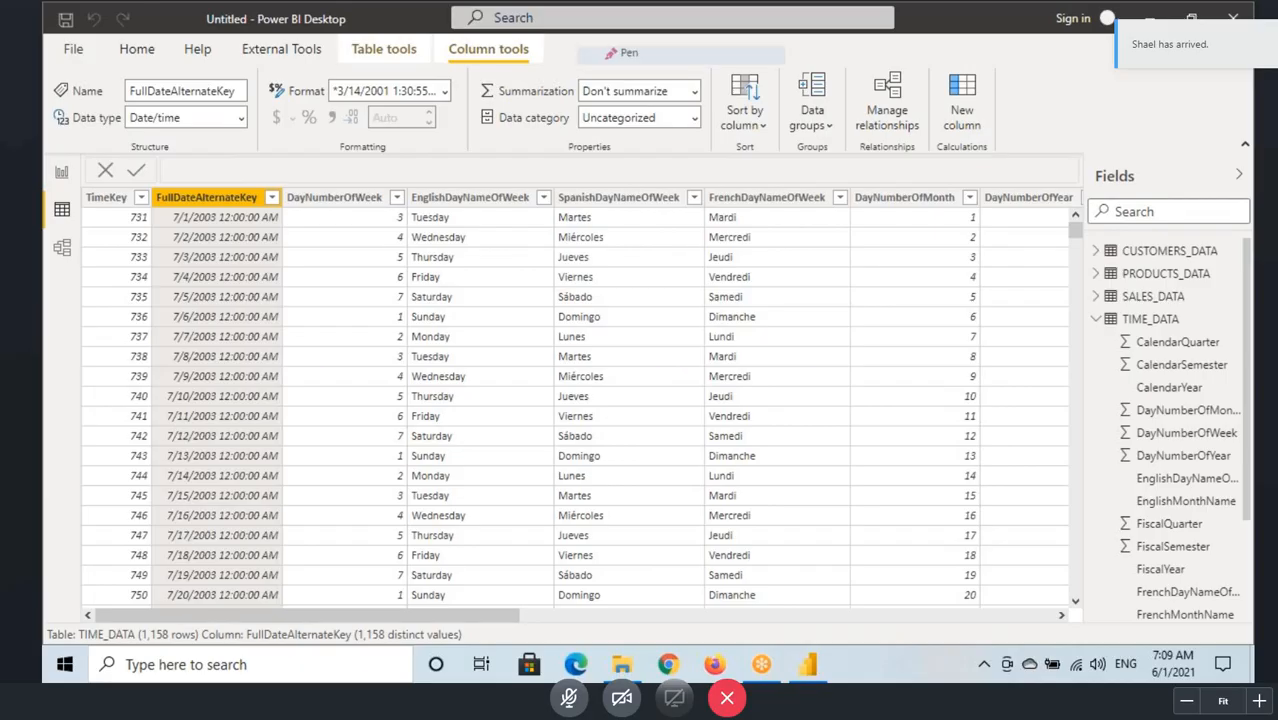
Step: Handwrite the note "02 July 2003 – 732" in red above the TIME_DATA rows with the pen
{"action": "mouse_move", "coordinate": [428, 140]}
{"action": "left_mouse_down"}
{"action": "mouse_move", "coordinate": [412, 139]}
{"action": "mouse_move", "coordinate": [466, 157]}
{"action": "left_mouse_up"}
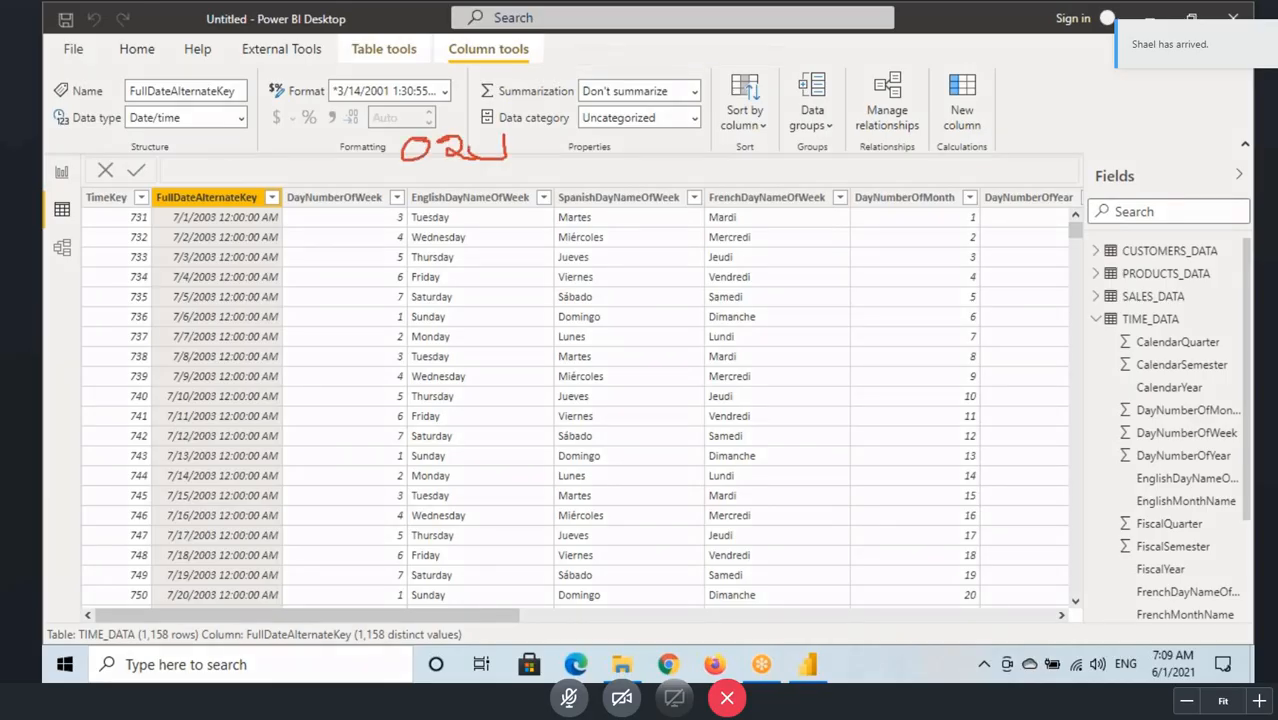
{"action": "mouse_move", "coordinate": [536, 124]}
{"action": "left_mouse_down"}
{"action": "mouse_move", "coordinate": [556, 130]}
{"action": "mouse_move", "coordinate": [552, 160]}
{"action": "left_mouse_up"}
{"action": "mouse_move", "coordinate": [603, 130]}
{"action": "left_mouse_down"}
{"action": "mouse_move", "coordinate": [643, 146]}
{"action": "mouse_move", "coordinate": [641, 130]}
{"action": "mouse_move", "coordinate": [662, 141]}
{"action": "mouse_move", "coordinate": [700, 114]}
{"action": "mouse_move", "coordinate": [688, 148]}
{"action": "left_mouse_up"}
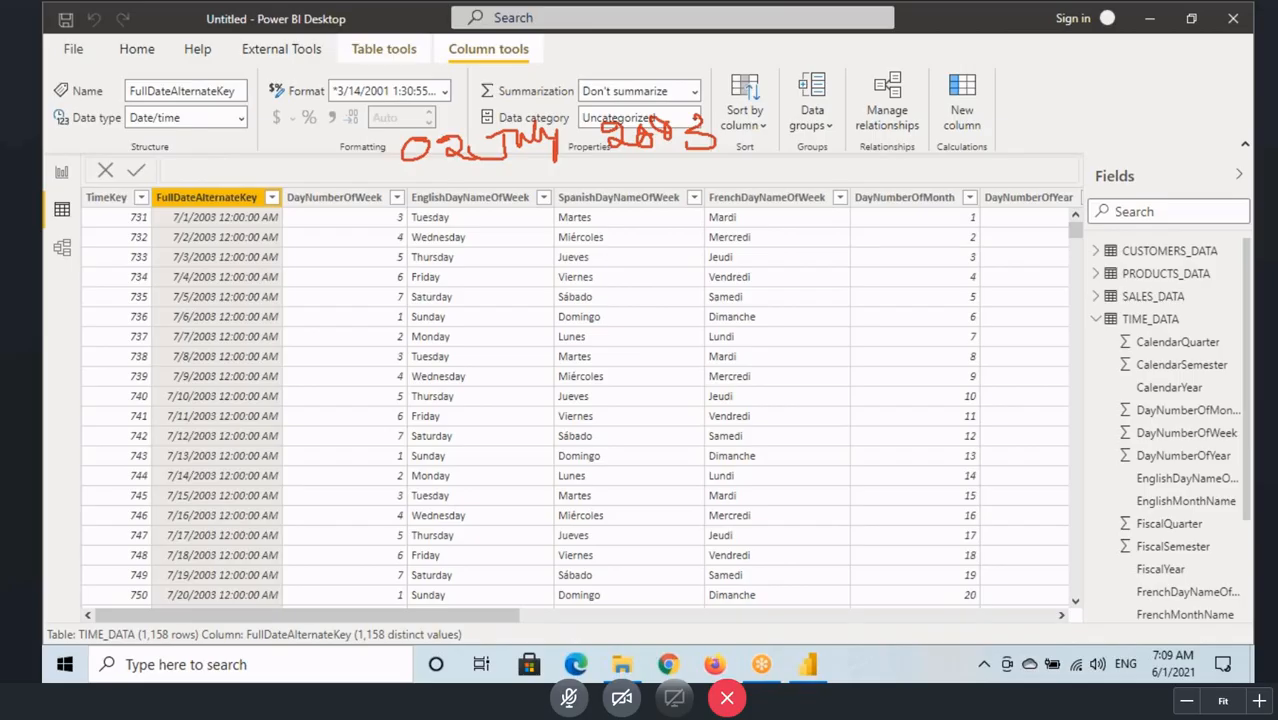
{"action": "mouse_move", "coordinate": [778, 115]}
{"action": "left_mouse_down"}
{"action": "mouse_move", "coordinate": [797, 150]}
{"action": "mouse_move", "coordinate": [895, 142]}
{"action": "left_mouse_up"}
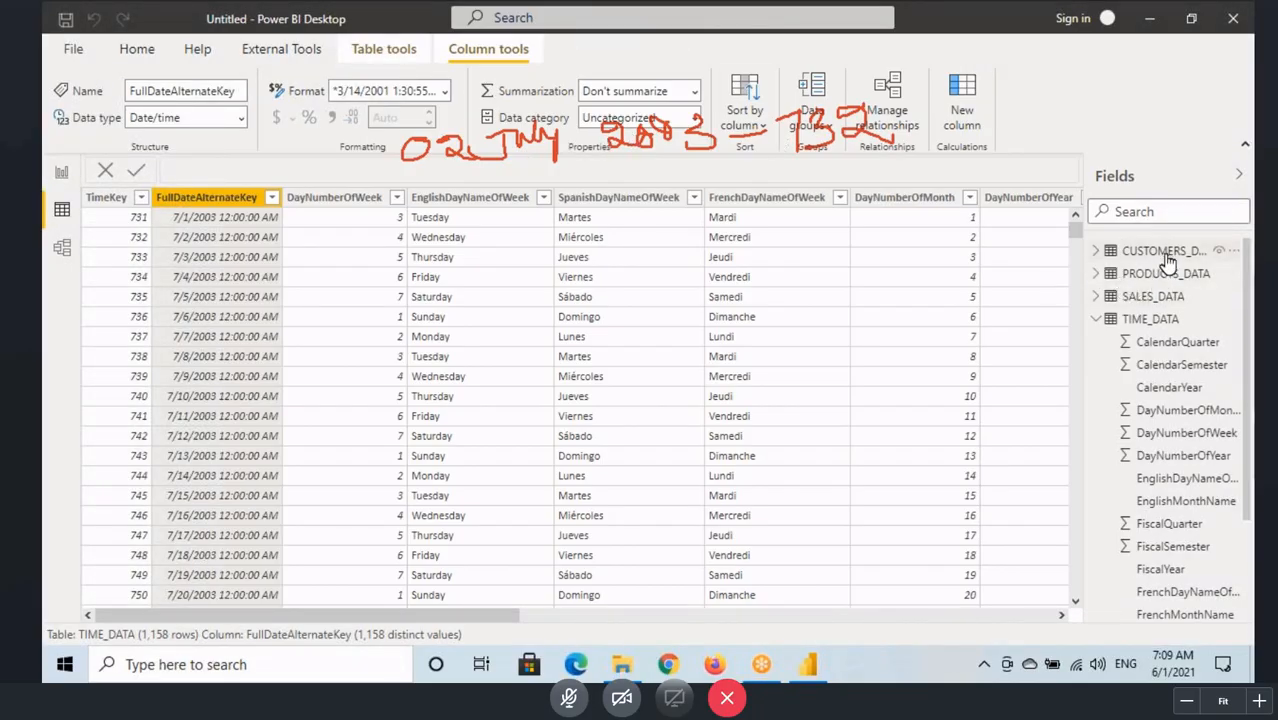
Step: Show the SALES_DATA rows, select the OrderDateKey column, and mark it together with the handwritten date and key 732
{"action": "left_click", "coordinate": [1156, 297]}
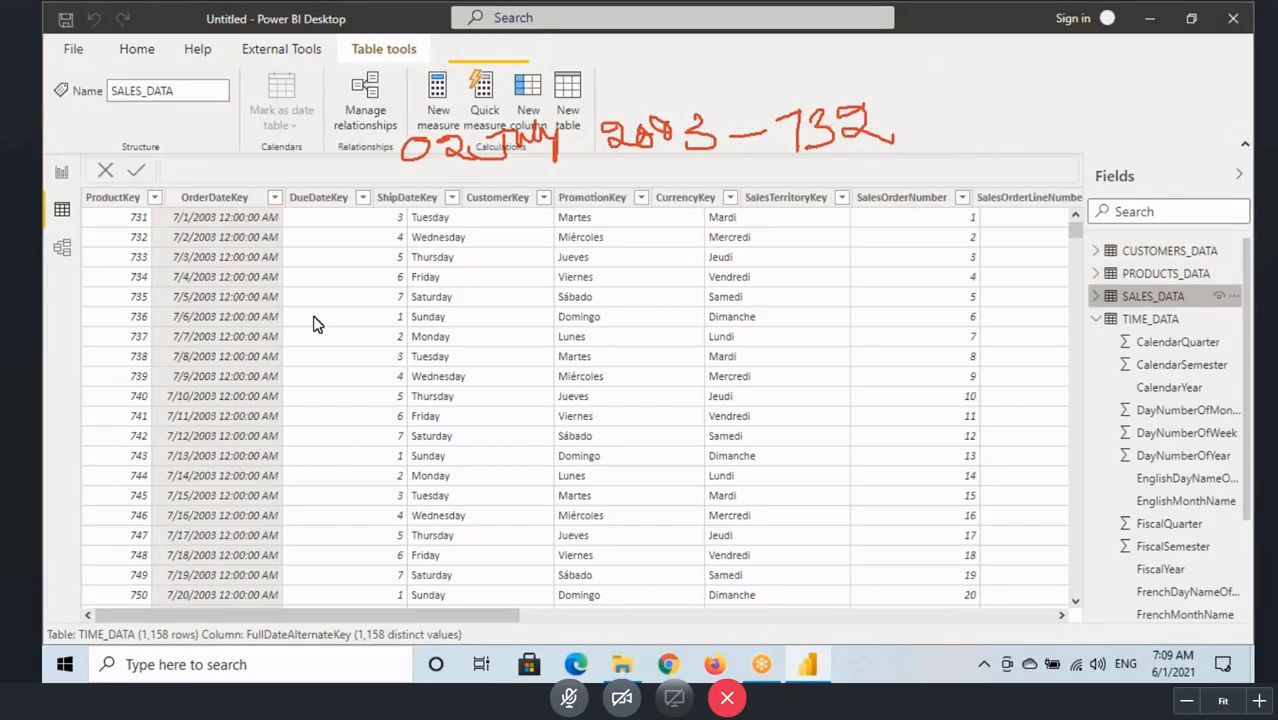
{"action": "left_click", "coordinate": [205, 198]}
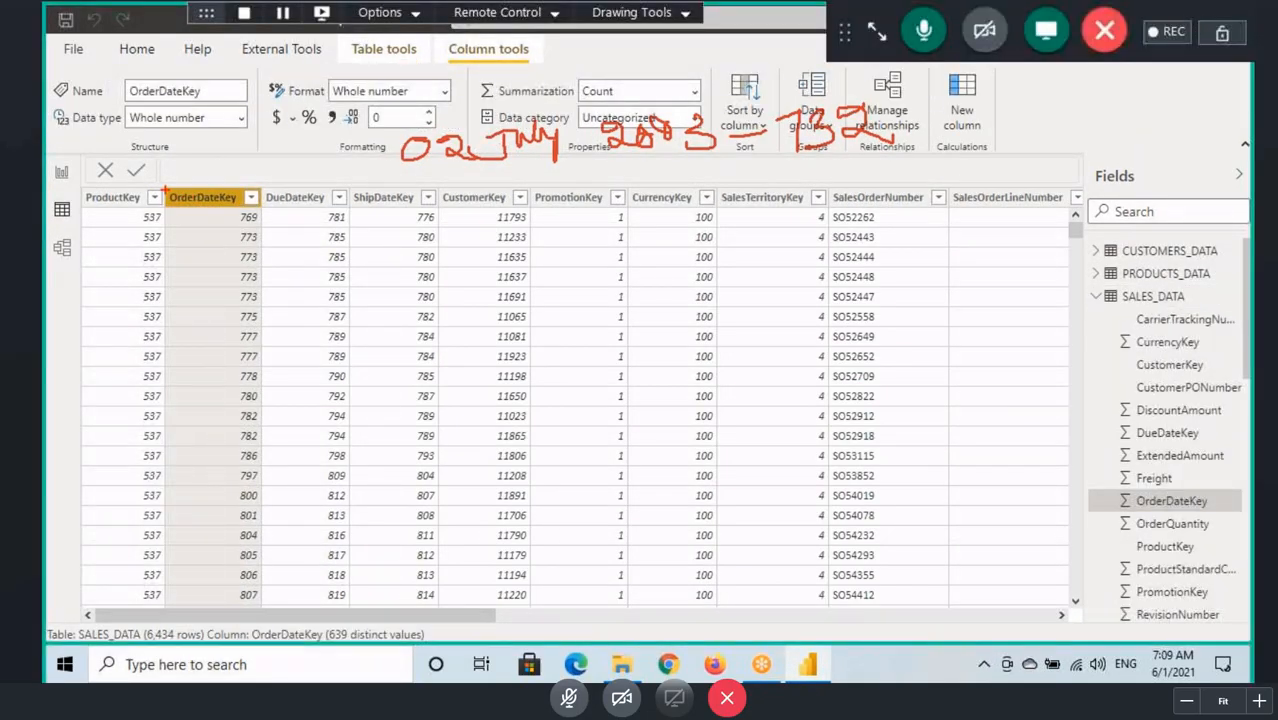
{"action": "mouse_move", "coordinate": [394, 110]}
{"action": "left_mouse_down"}
{"action": "mouse_move", "coordinate": [420, 138]}
{"action": "mouse_move", "coordinate": [726, 174]}
{"action": "left_mouse_up"}
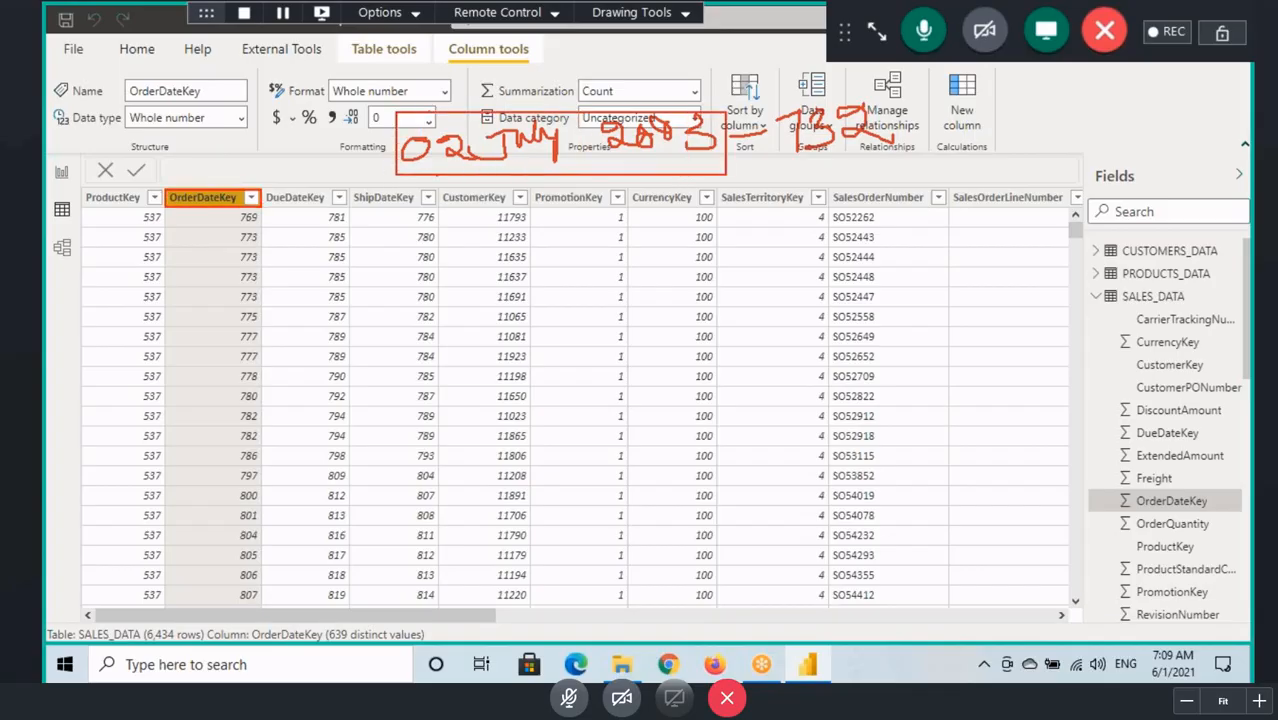
{"action": "left_click_drag", "start_coordinate": [797, 155], "coordinate": [816, 157]}
{"action": "mouse_move", "coordinate": [895, 100]}
{"action": "left_mouse_down"}
{"action": "mouse_move", "coordinate": [780, 150]}
{"action": "mouse_move", "coordinate": [790, 157]}
{"action": "left_mouse_up"}
{"action": "mouse_move", "coordinate": [198, 234]}
{"action": "left_mouse_down"}
{"action": "mouse_move", "coordinate": [243, 217]}
{"action": "mouse_move", "coordinate": [281, 236]}
{"action": "left_mouse_up"}
{"action": "left_click_drag", "start_coordinate": [202, 262], "coordinate": [281, 259]}
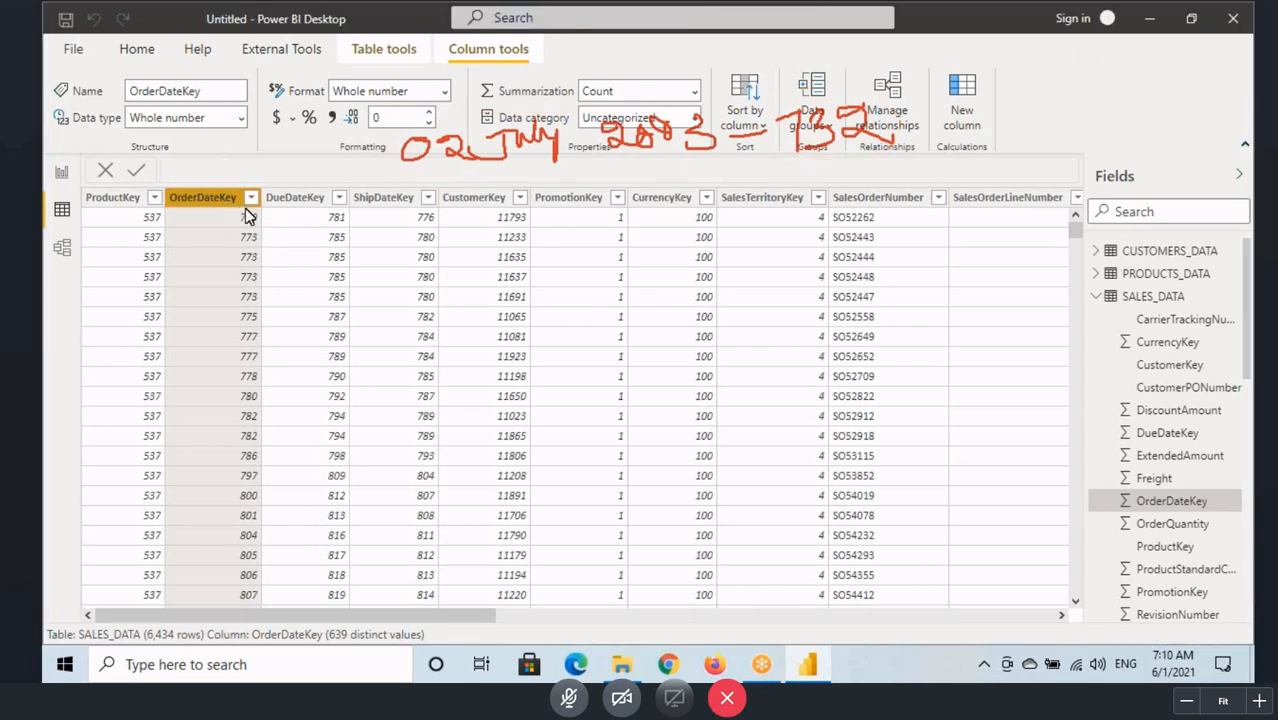
Step: Filter the OrderDateKey column of SALES_DATA to the value 732
{"action": "left_click", "coordinate": [250, 200]}
{"action": "left_click", "coordinate": [309, 172]}
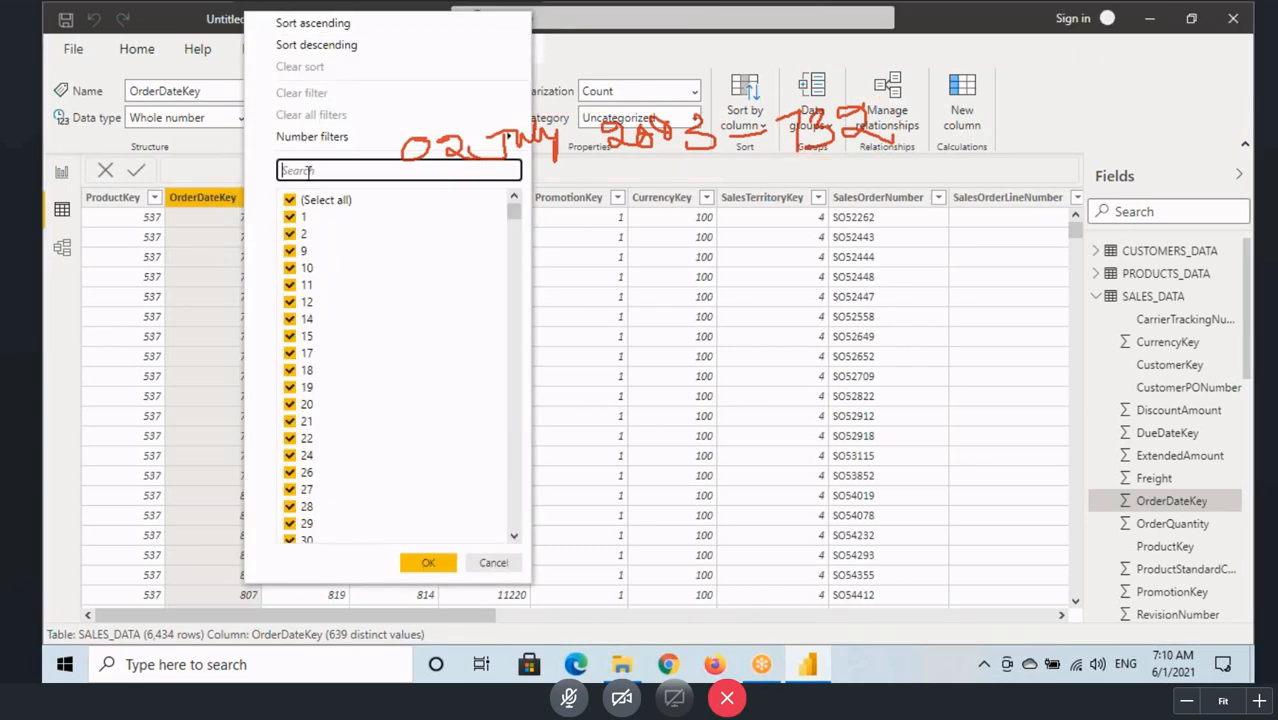
{"action": "type", "text": "732"}
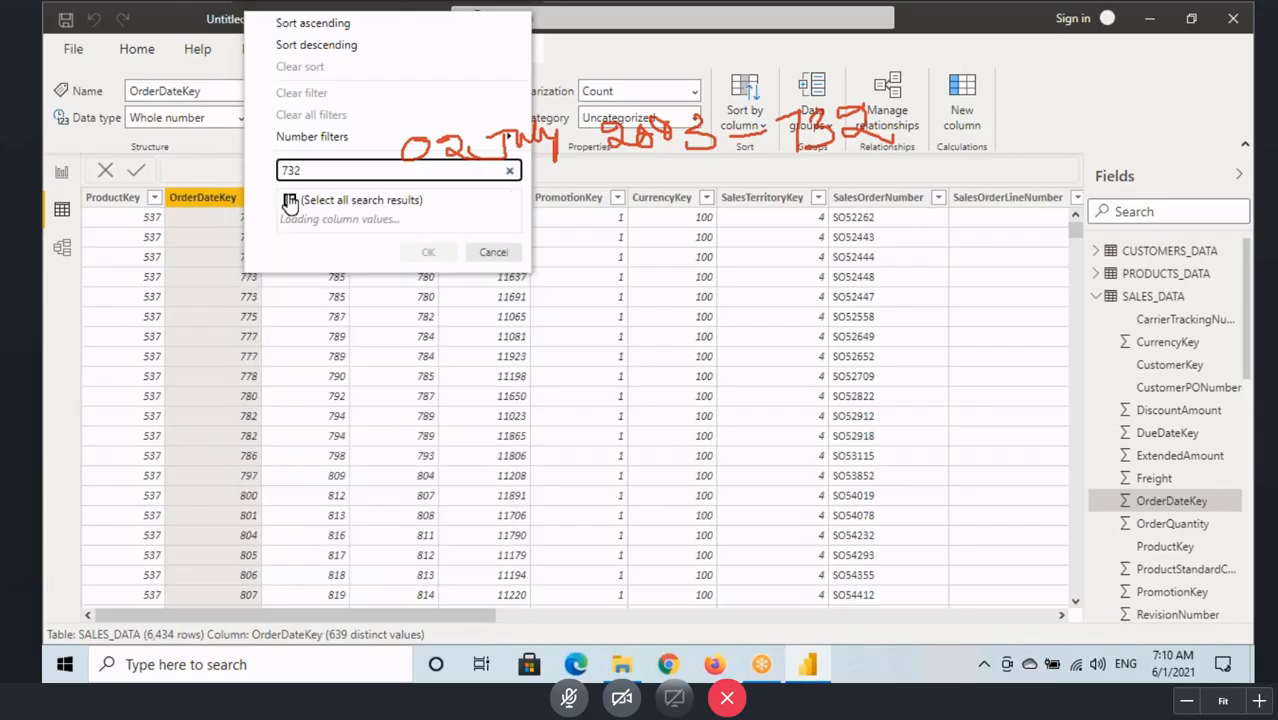
{"action": "left_click", "coordinate": [420, 249]}
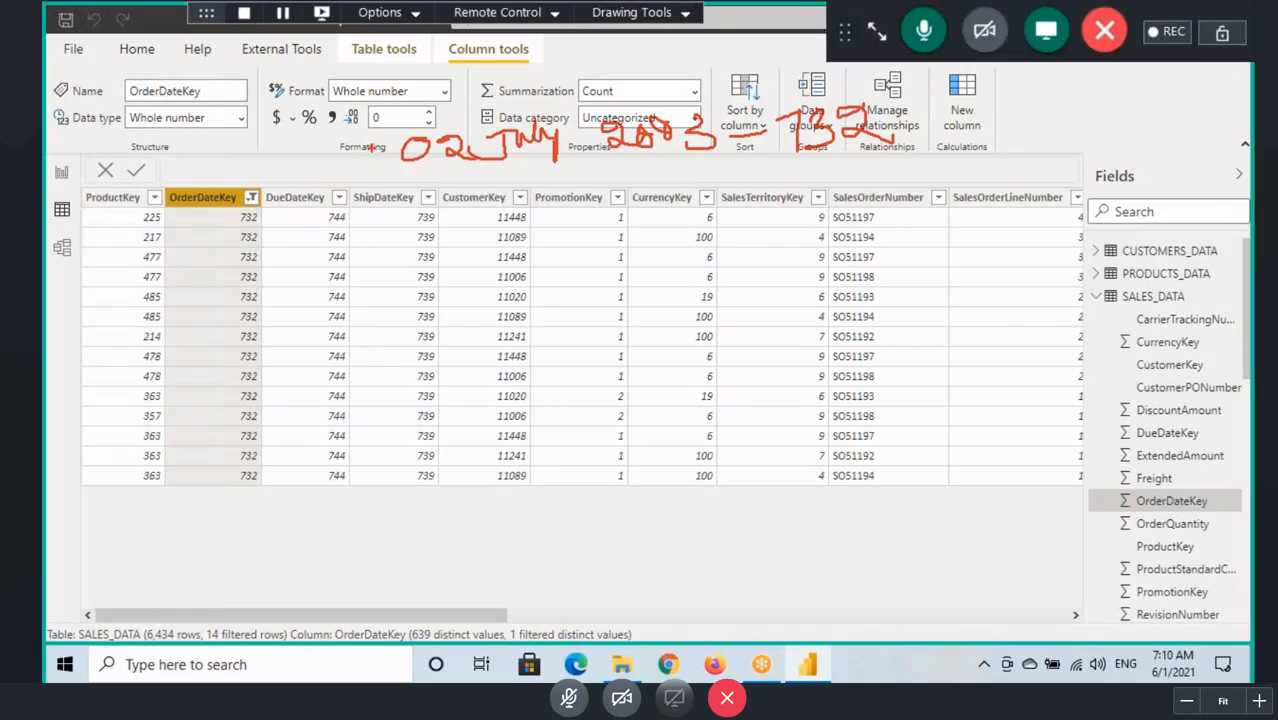
Step: Box the handwritten date, circle 732 and the OrderDateKey header, and box the filtered row count in red
{"action": "mouse_move", "coordinate": [380, 123]}
{"action": "left_mouse_down"}
{"action": "mouse_move", "coordinate": [518, 156]}
{"action": "mouse_move", "coordinate": [722, 153]}
{"action": "left_mouse_up"}
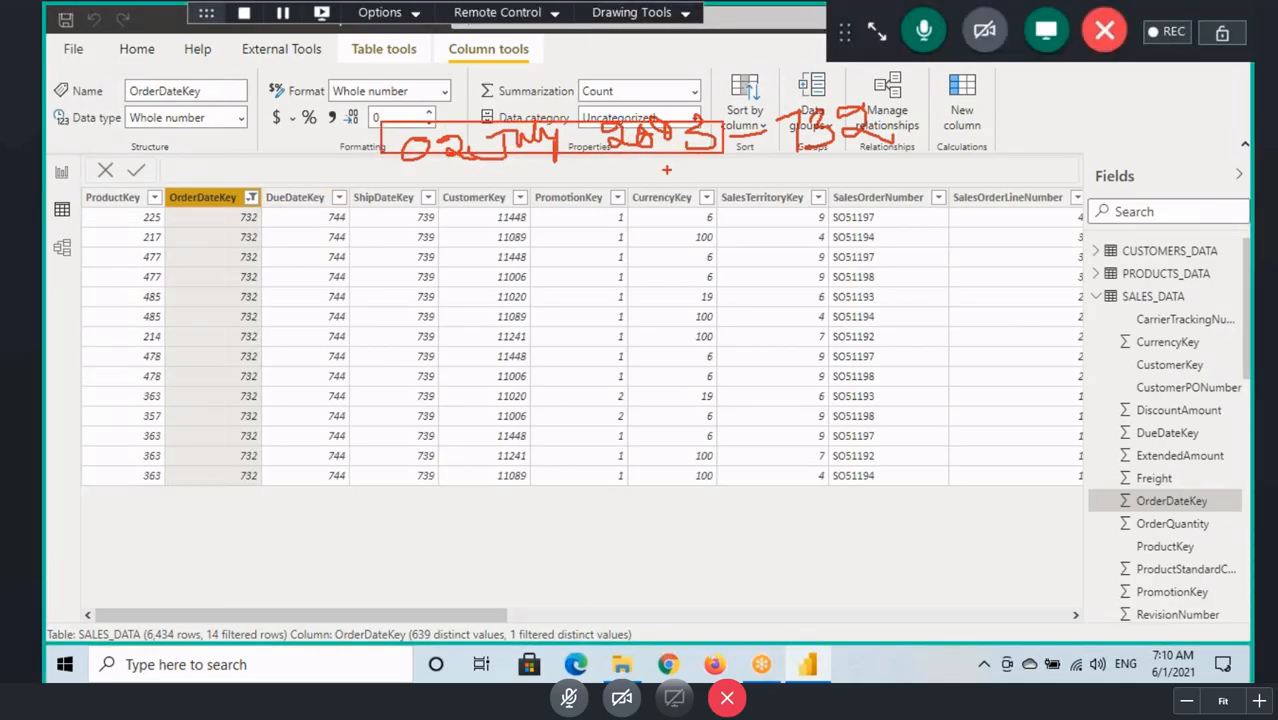
{"action": "left_click_drag", "start_coordinate": [464, 163], "coordinate": [555, 158]}
{"action": "mouse_move", "coordinate": [808, 152]}
{"action": "left_mouse_down"}
{"action": "mouse_move", "coordinate": [830, 163]}
{"action": "mouse_move", "coordinate": [806, 112]}
{"action": "mouse_move", "coordinate": [802, 152]}
{"action": "left_mouse_up"}
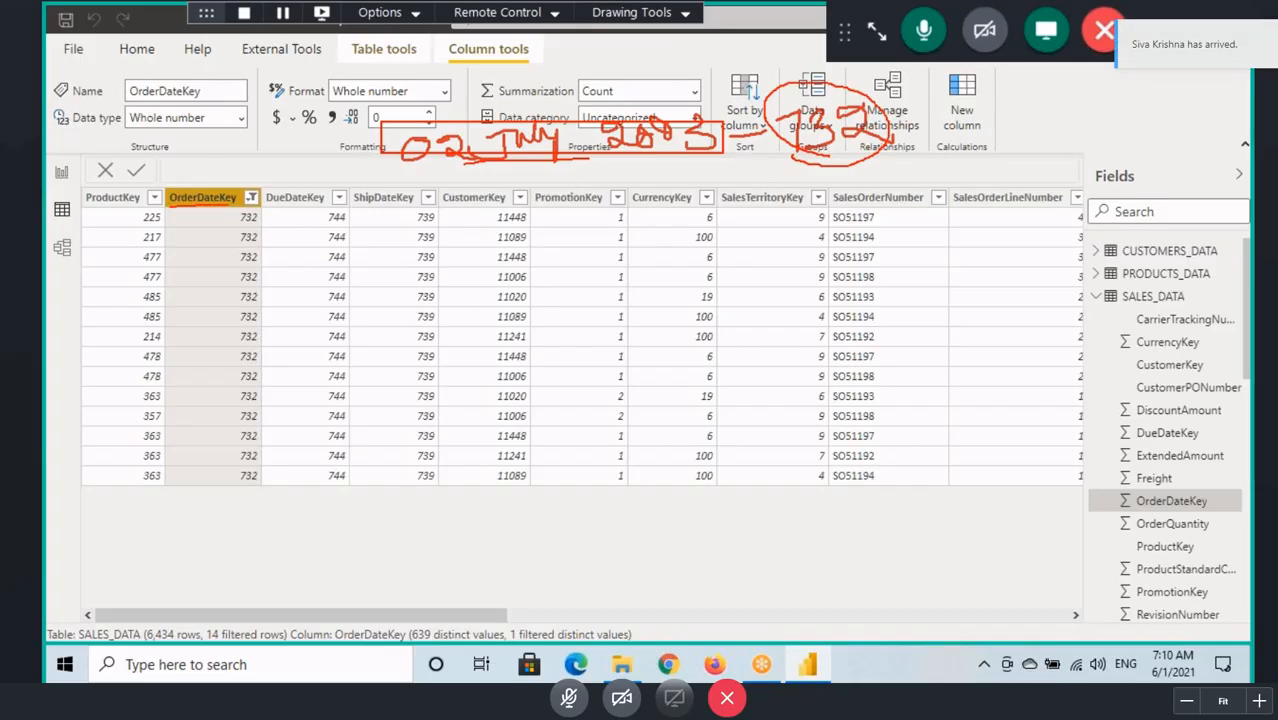
{"action": "mouse_move", "coordinate": [252, 207]}
{"action": "left_mouse_down"}
{"action": "mouse_move", "coordinate": [218, 184]}
{"action": "mouse_move", "coordinate": [168, 198]}
{"action": "left_mouse_up"}
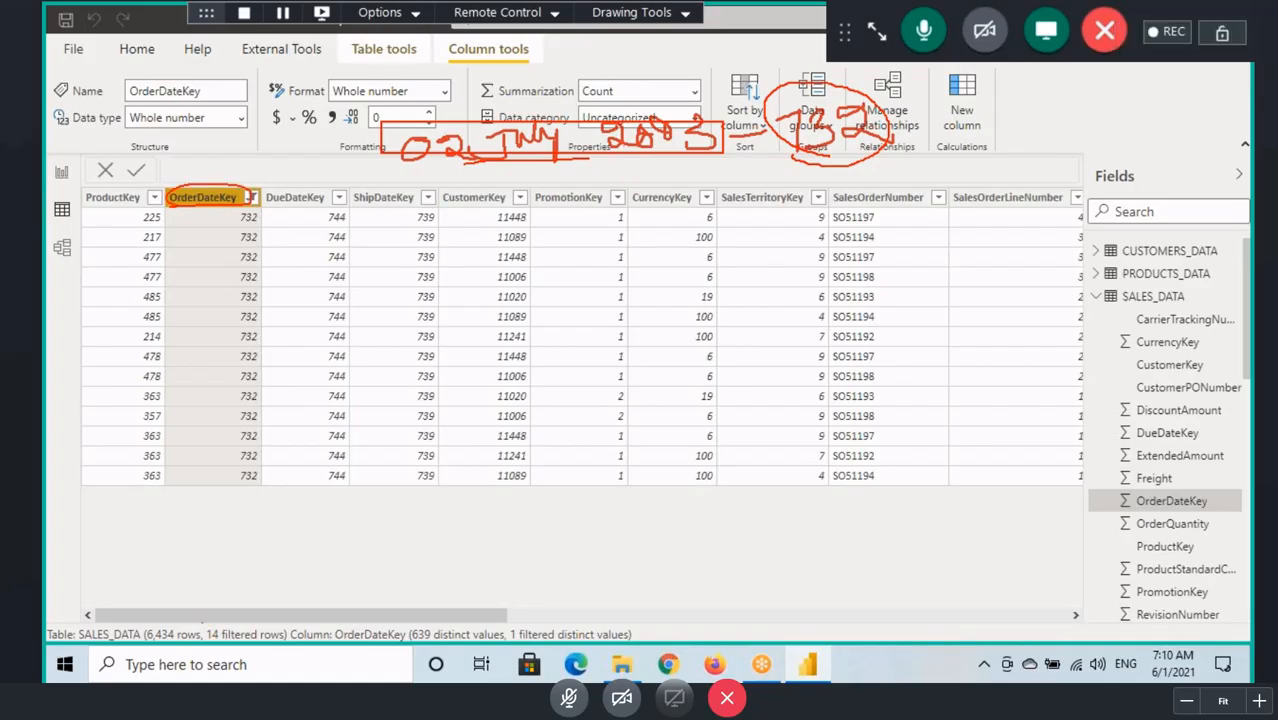
{"action": "mouse_move", "coordinate": [203, 623]}
{"action": "left_mouse_down"}
{"action": "mouse_move", "coordinate": [285, 646]}
{"action": "mouse_move", "coordinate": [218, 660]}
{"action": "mouse_move", "coordinate": [243, 640]}
{"action": "left_mouse_up"}
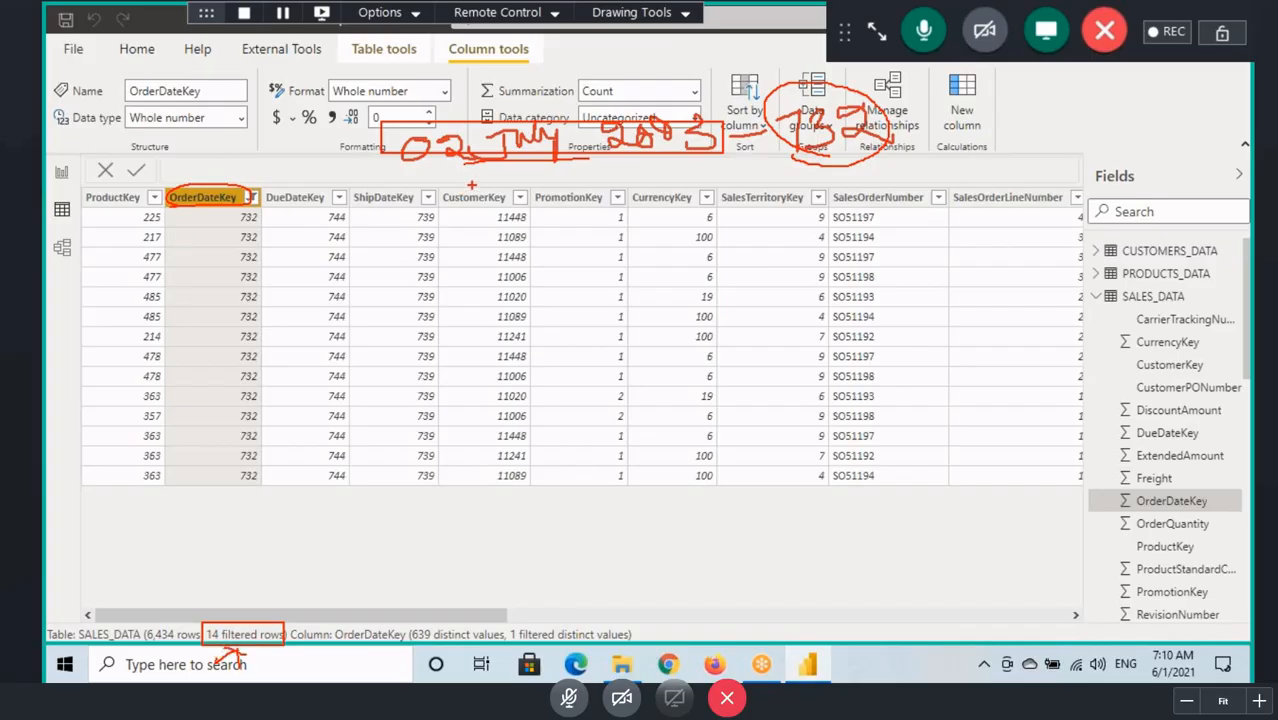
Step: Point arrows at the handwritten date, circle its key again, underline the matching OrderDateKey values, and clear these marks
{"action": "mouse_move", "coordinate": [510, 160]}
{"action": "left_mouse_down"}
{"action": "mouse_move", "coordinate": [510, 207]}
{"action": "mouse_move", "coordinate": [510, 158]}
{"action": "mouse_move", "coordinate": [537, 182]}
{"action": "left_mouse_up"}
{"action": "left_click_drag", "start_coordinate": [237, 228], "coordinate": [290, 240]}
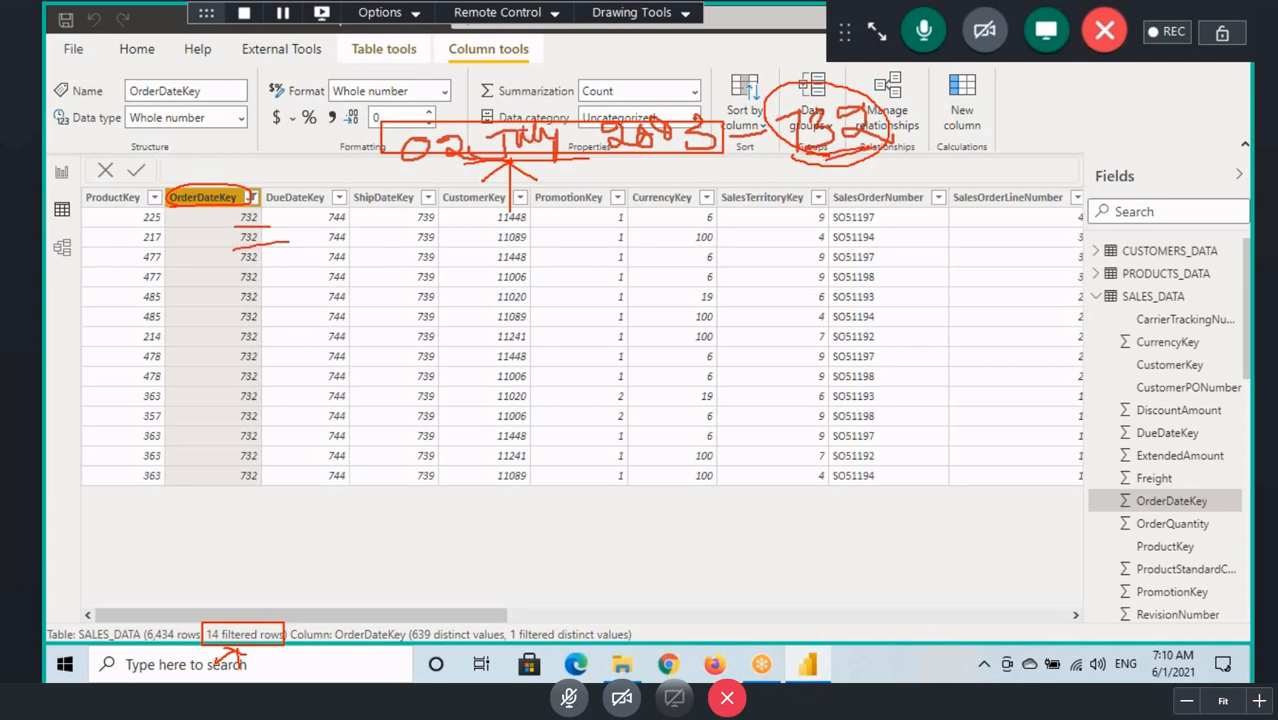
{"action": "mouse_move", "coordinate": [382, 125]}
{"action": "left_mouse_down"}
{"action": "mouse_move", "coordinate": [502, 170]}
{"action": "mouse_move", "coordinate": [712, 157]}
{"action": "left_mouse_up"}
{"action": "mouse_move", "coordinate": [488, 83]}
{"action": "left_mouse_down"}
{"action": "mouse_move", "coordinate": [523, 120]}
{"action": "mouse_move", "coordinate": [549, 91]}
{"action": "left_mouse_up"}
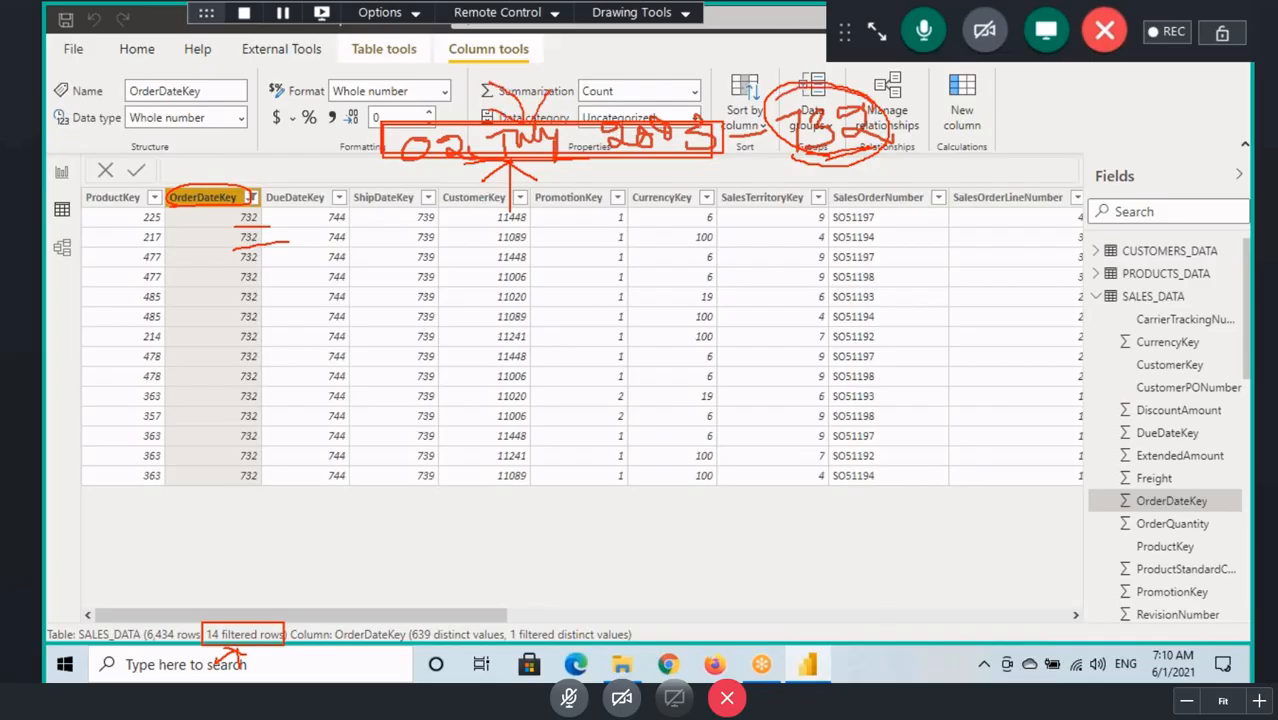
{"action": "mouse_move", "coordinate": [770, 155]}
{"action": "left_mouse_down"}
{"action": "mouse_move", "coordinate": [905, 135]}
{"action": "mouse_move", "coordinate": [868, 97]}
{"action": "left_mouse_up"}
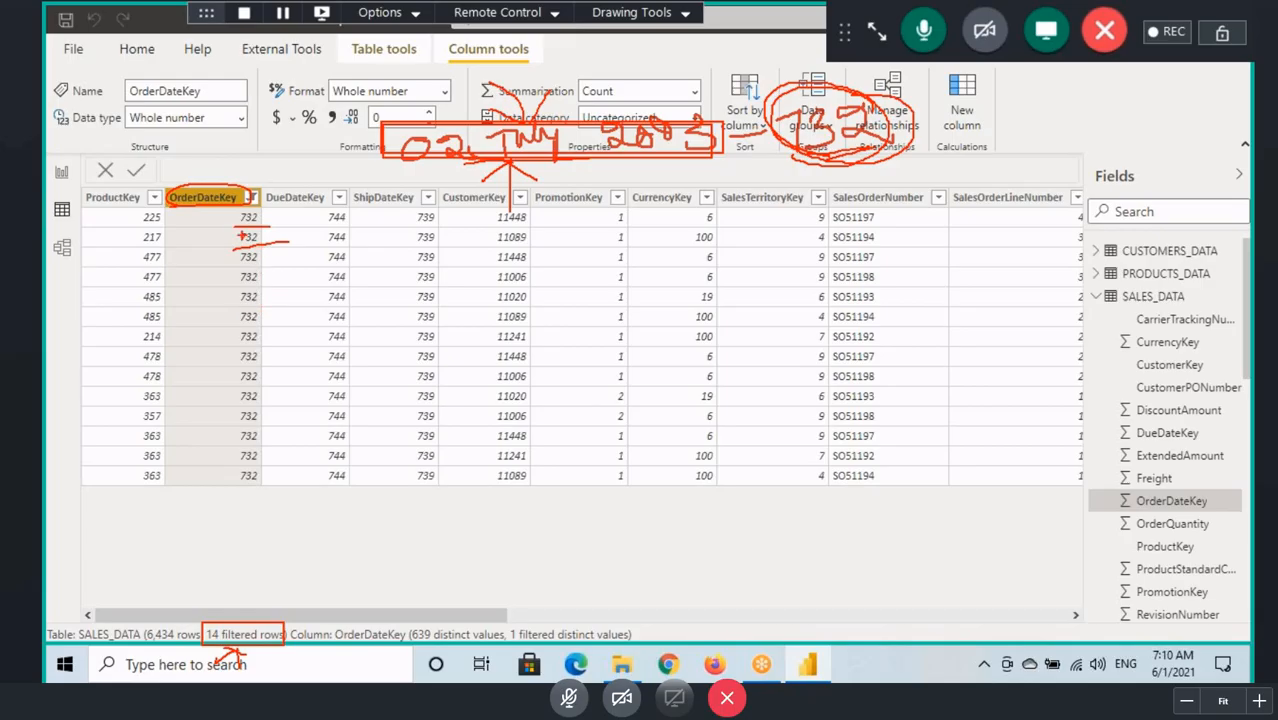
{"action": "left_click_drag", "start_coordinate": [236, 243], "coordinate": [284, 241]}
{"action": "mouse_move", "coordinate": [226, 286]}
{"action": "left_mouse_down"}
{"action": "mouse_move", "coordinate": [268, 286]}
{"action": "mouse_move", "coordinate": [280, 304]}
{"action": "mouse_move", "coordinate": [283, 365]}
{"action": "mouse_move", "coordinate": [263, 440]}
{"action": "left_mouse_up"}
{"action": "key", "text": "Escape"}
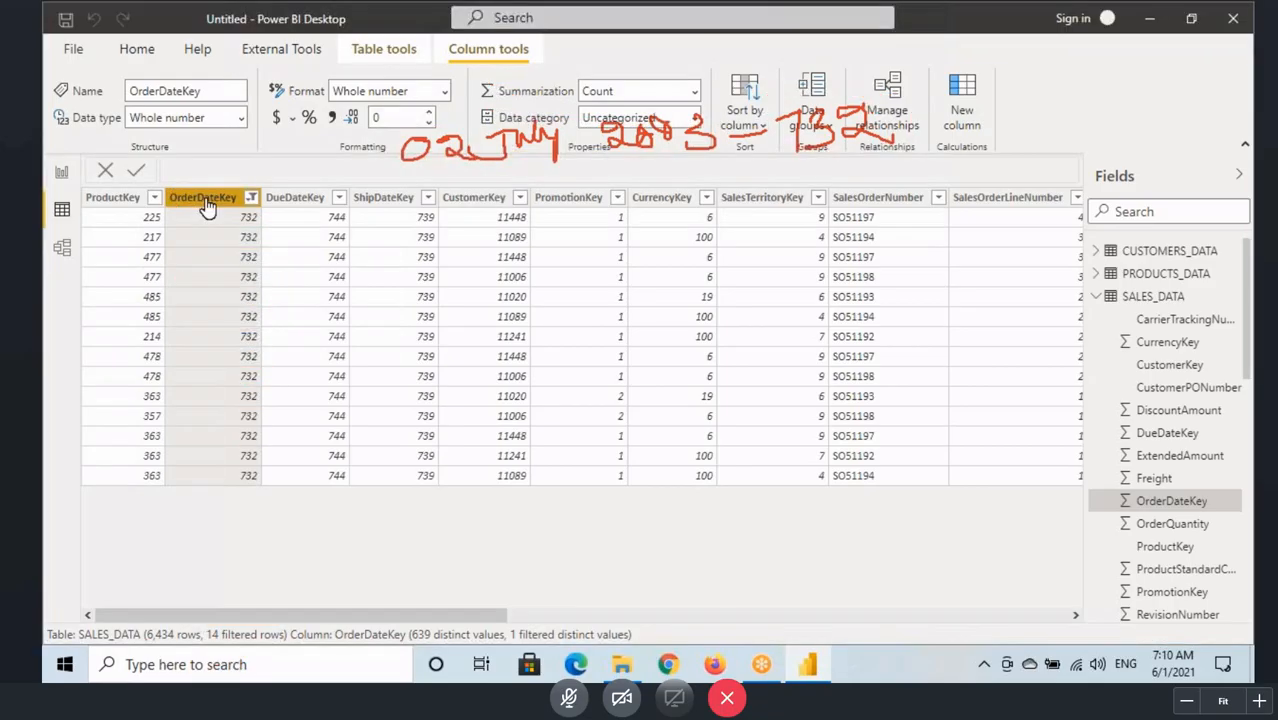
Step: Return to the model diagram and sketch a two-column table labelled "Y" and "Sales" beside TIME_DATA
{"action": "left_click", "coordinate": [59, 172]}
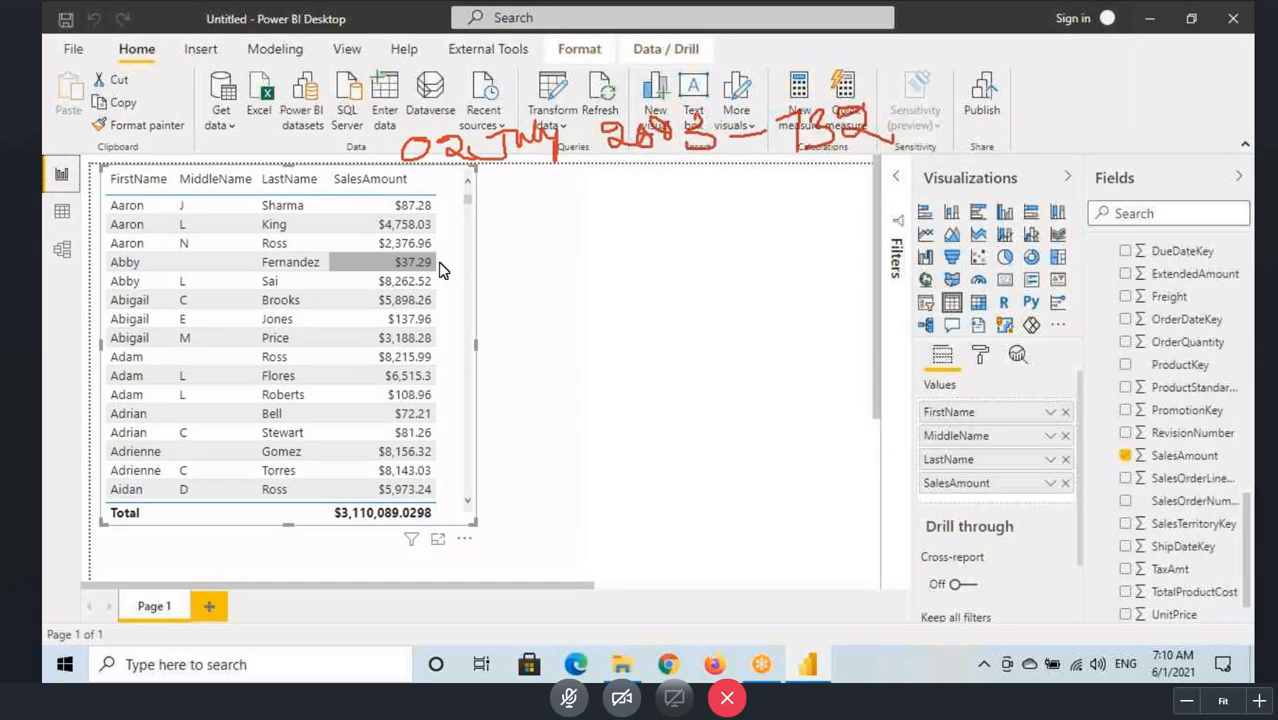
{"action": "left_click", "coordinate": [52, 252]}
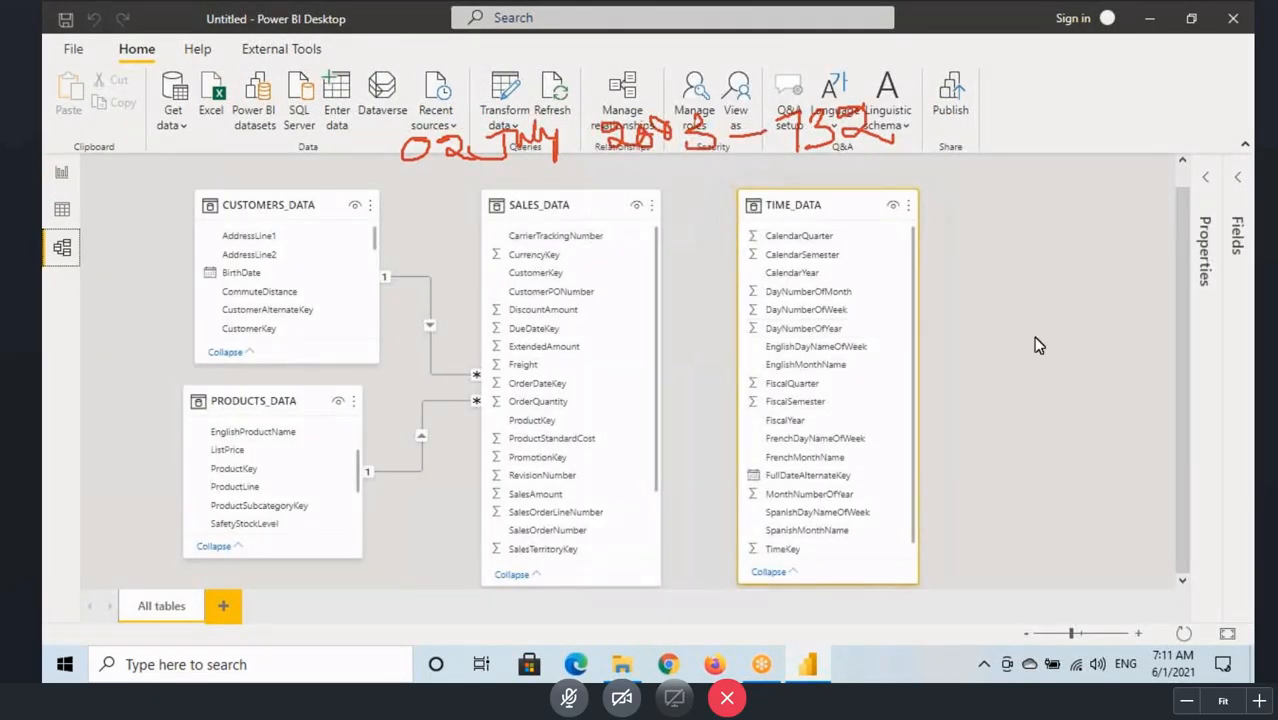
{"action": "left_click_drag", "start_coordinate": [962, 305], "coordinate": [1086, 379]}
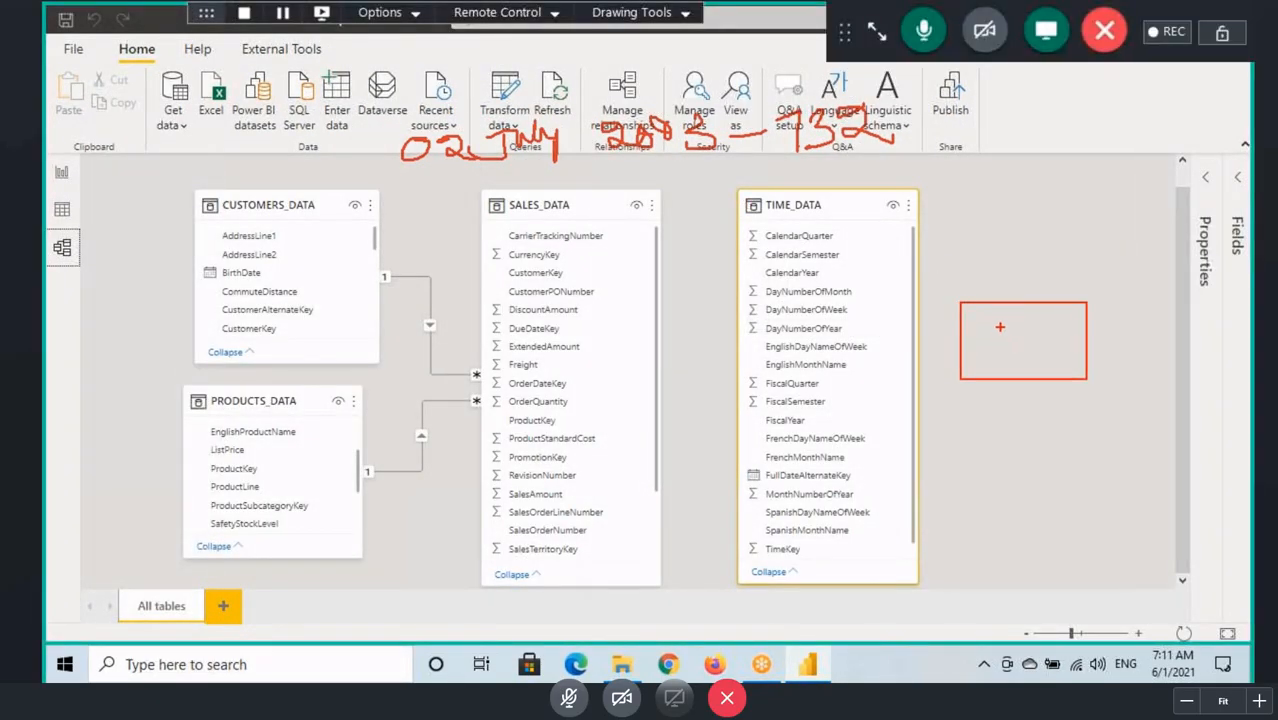
{"action": "left_click_drag", "start_coordinate": [1006, 298], "coordinate": [1021, 372]}
{"action": "left_click_drag", "start_coordinate": [967, 268], "coordinate": [972, 305]}
{"action": "mouse_move", "coordinate": [1056, 254]}
{"action": "left_mouse_down"}
{"action": "mouse_move", "coordinate": [1051, 284]}
{"action": "mouse_move", "coordinate": [1094, 274]}
{"action": "mouse_move", "coordinate": [1090, 288]}
{"action": "left_mouse_up"}
{"action": "left_click_drag", "start_coordinate": [1052, 278], "coordinate": [1056, 290]}
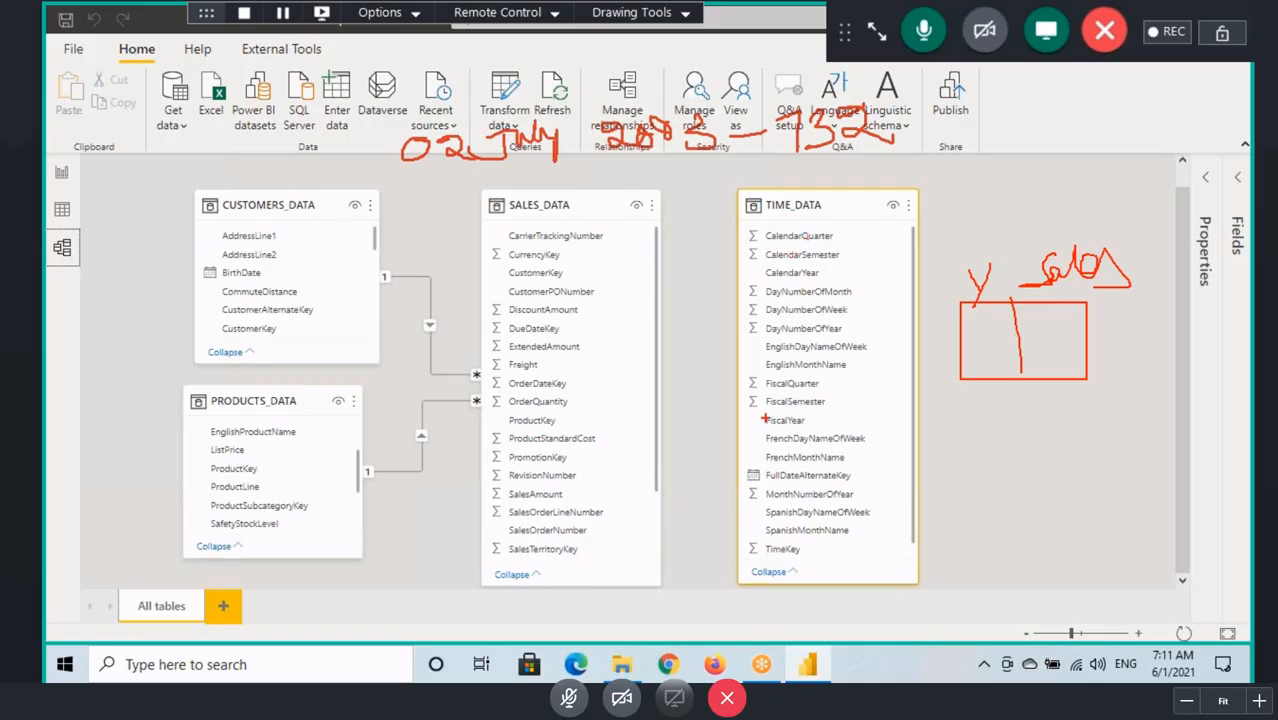
Step: Link circled CalendarYear and SalesAmount to the sketched table's columns, write "order" above it, and clear the sketch
{"action": "mouse_move", "coordinate": [757, 279]}
{"action": "left_mouse_down"}
{"action": "mouse_move", "coordinate": [800, 286]}
{"action": "mouse_move", "coordinate": [776, 290]}
{"action": "mouse_move", "coordinate": [810, 250]}
{"action": "mouse_move", "coordinate": [945, 288]}
{"action": "mouse_move", "coordinate": [976, 325]}
{"action": "mouse_move", "coordinate": [1004, 322]}
{"action": "left_mouse_up"}
{"action": "mouse_move", "coordinate": [575, 484]}
{"action": "left_mouse_down"}
{"action": "mouse_move", "coordinate": [512, 485]}
{"action": "mouse_move", "coordinate": [814, 540]}
{"action": "mouse_move", "coordinate": [1068, 420]}
{"action": "mouse_move", "coordinate": [1050, 365]}
{"action": "mouse_move", "coordinate": [1114, 374]}
{"action": "left_mouse_up"}
{"action": "left_click_drag", "start_coordinate": [974, 304], "coordinate": [1108, 288]}
{"action": "mouse_move", "coordinate": [1009, 170]}
{"action": "left_mouse_down"}
{"action": "mouse_move", "coordinate": [1008, 186]}
{"action": "mouse_move", "coordinate": [1058, 150]}
{"action": "mouse_move", "coordinate": [1150, 140]}
{"action": "left_mouse_up"}
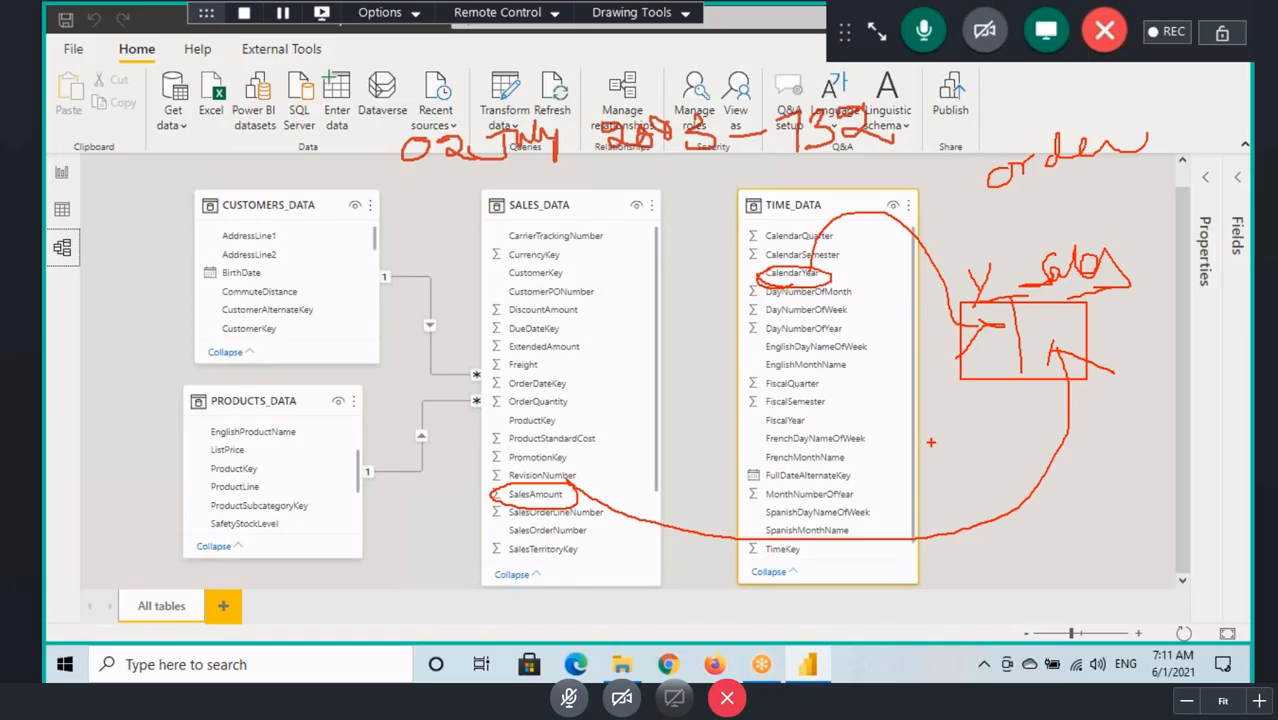
{"action": "key", "text": "Escape"}
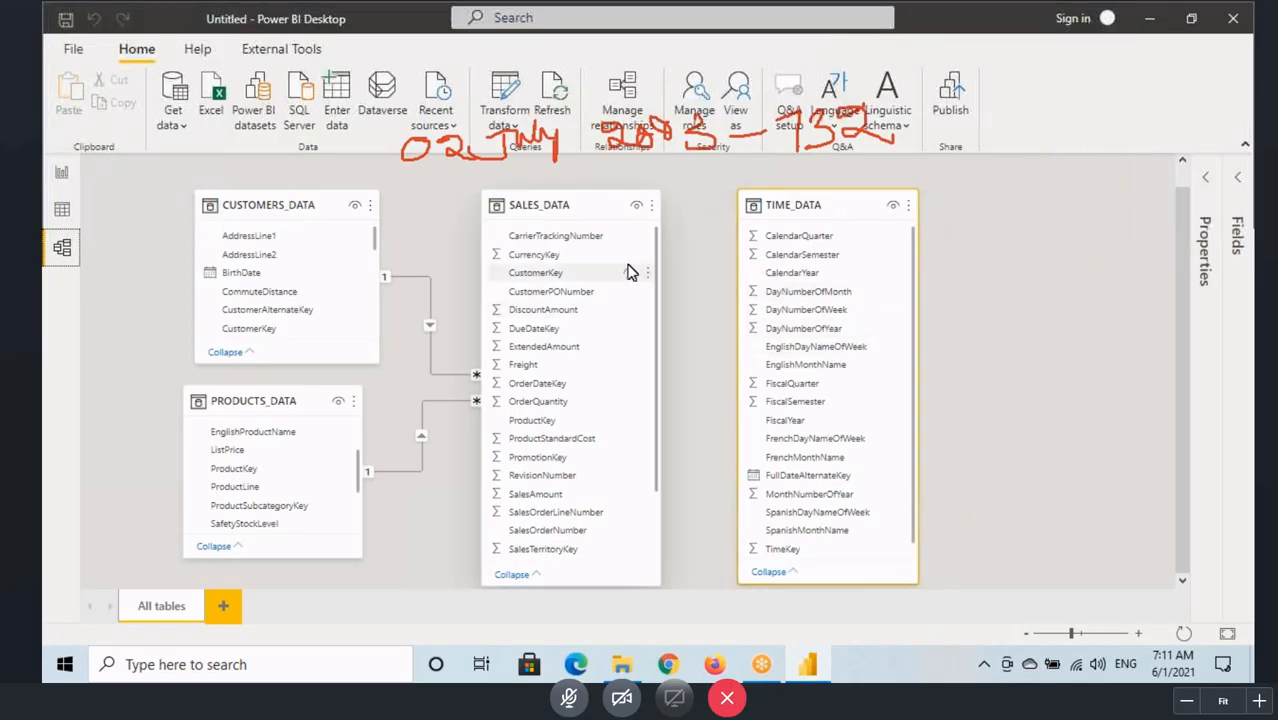
Step: Box the SALES_DATA and TIME_DATA tables, and circle and tick OrderDateKey and TimeKey as their matching columns
{"action": "mouse_move", "coordinate": [480, 192]}
{"action": "left_mouse_down"}
{"action": "mouse_move", "coordinate": [628, 478]}
{"action": "mouse_move", "coordinate": [660, 583]}
{"action": "left_mouse_up"}
{"action": "left_click_drag", "start_coordinate": [730, 190], "coordinate": [923, 581]}
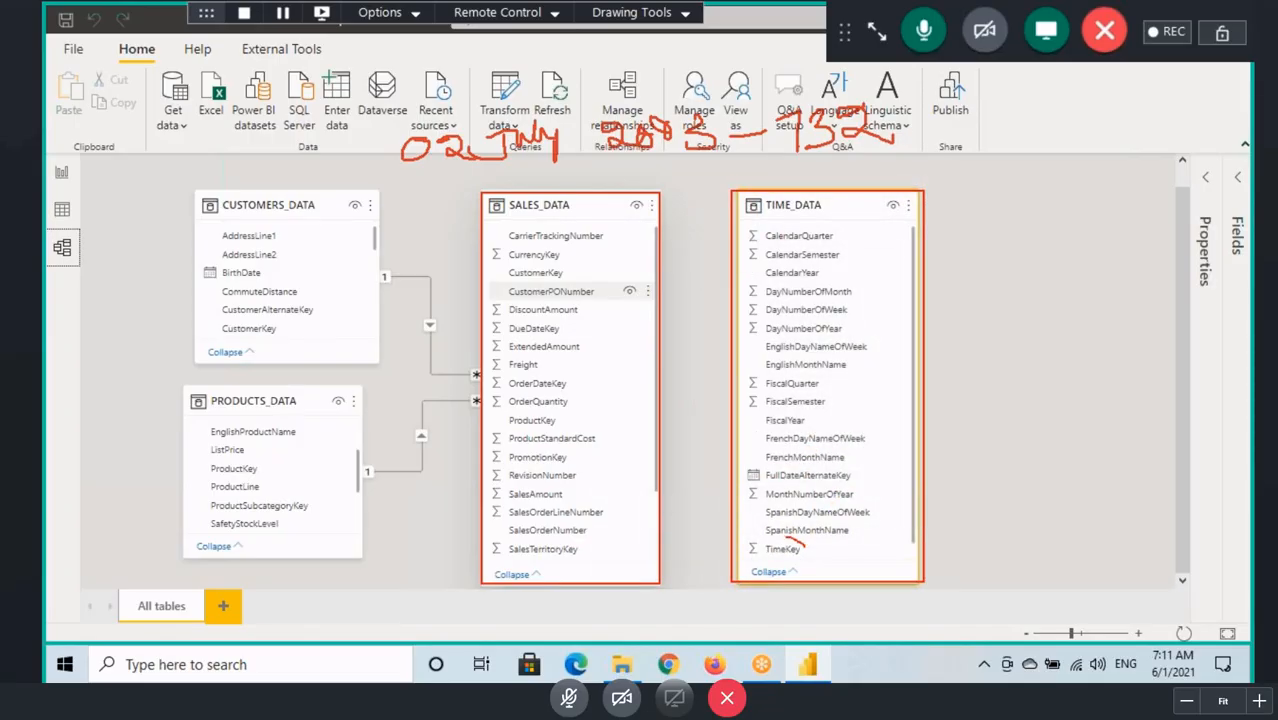
{"action": "left_click_drag", "start_coordinate": [764, 563], "coordinate": [800, 557]}
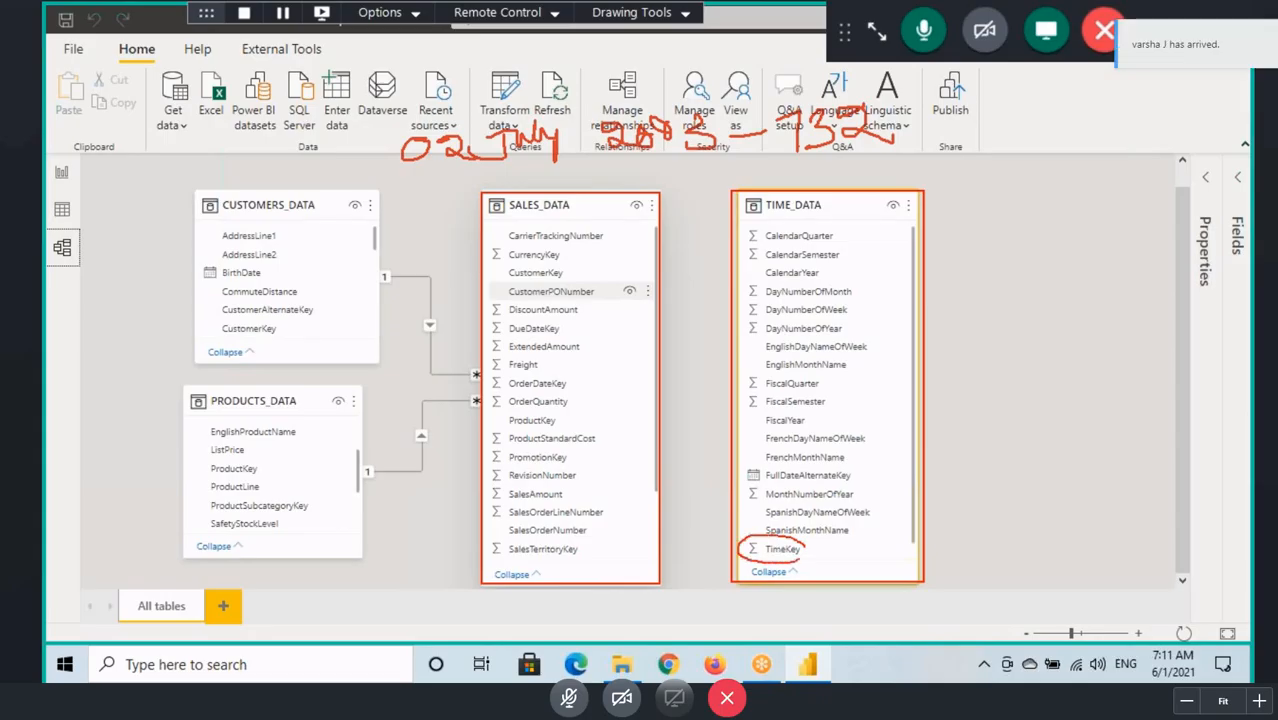
{"action": "mouse_move", "coordinate": [498, 380]}
{"action": "left_mouse_down"}
{"action": "mouse_move", "coordinate": [486, 392]}
{"action": "mouse_move", "coordinate": [580, 378]}
{"action": "mouse_move", "coordinate": [496, 368]}
{"action": "left_mouse_up"}
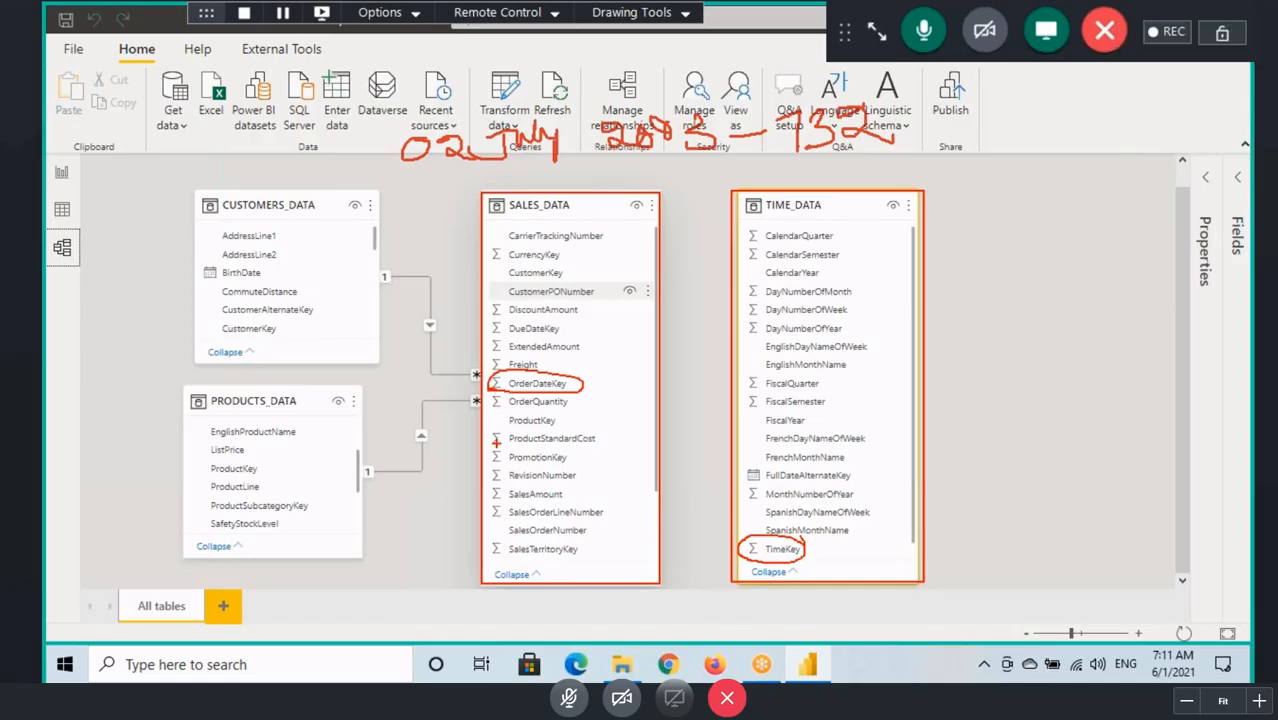
{"action": "left_click_drag", "start_coordinate": [772, 557], "coordinate": [806, 559]}
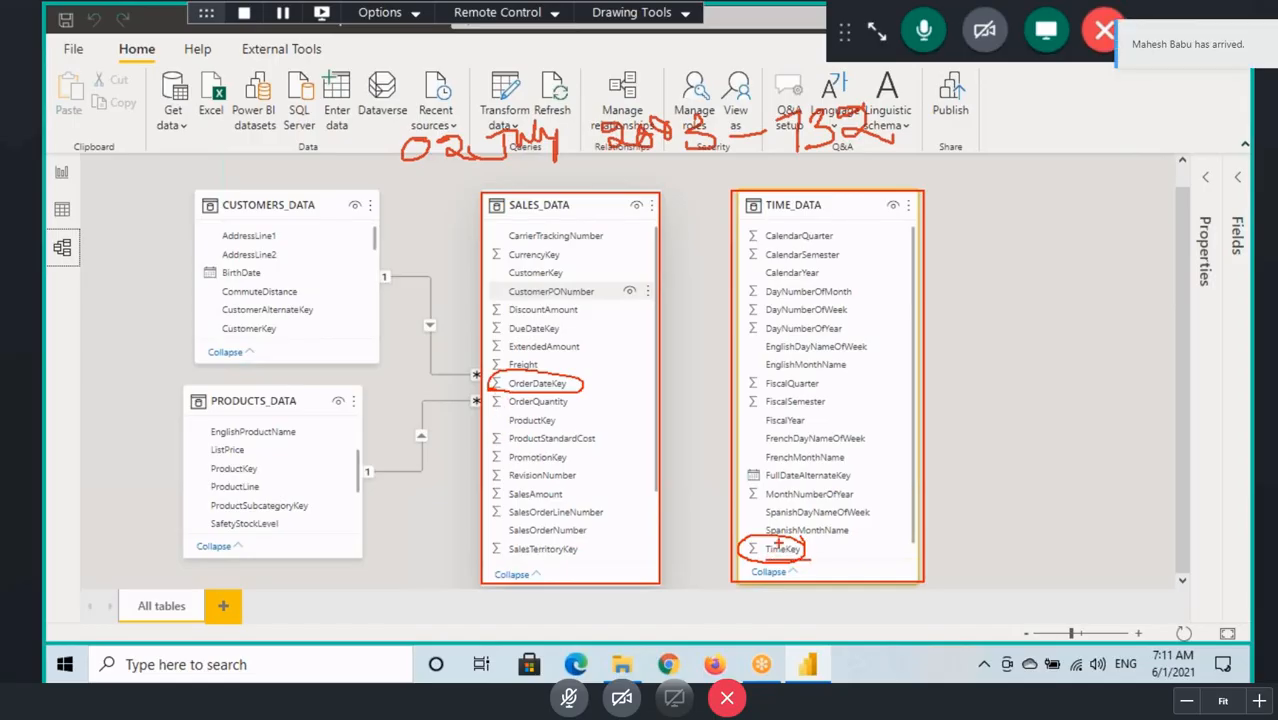
{"action": "mouse_move", "coordinate": [499, 388]}
{"action": "left_mouse_down"}
{"action": "mouse_move", "coordinate": [566, 388]}
{"action": "mouse_move", "coordinate": [652, 338]}
{"action": "left_mouse_up"}
{"action": "left_click_drag", "start_coordinate": [810, 542], "coordinate": [885, 506]}
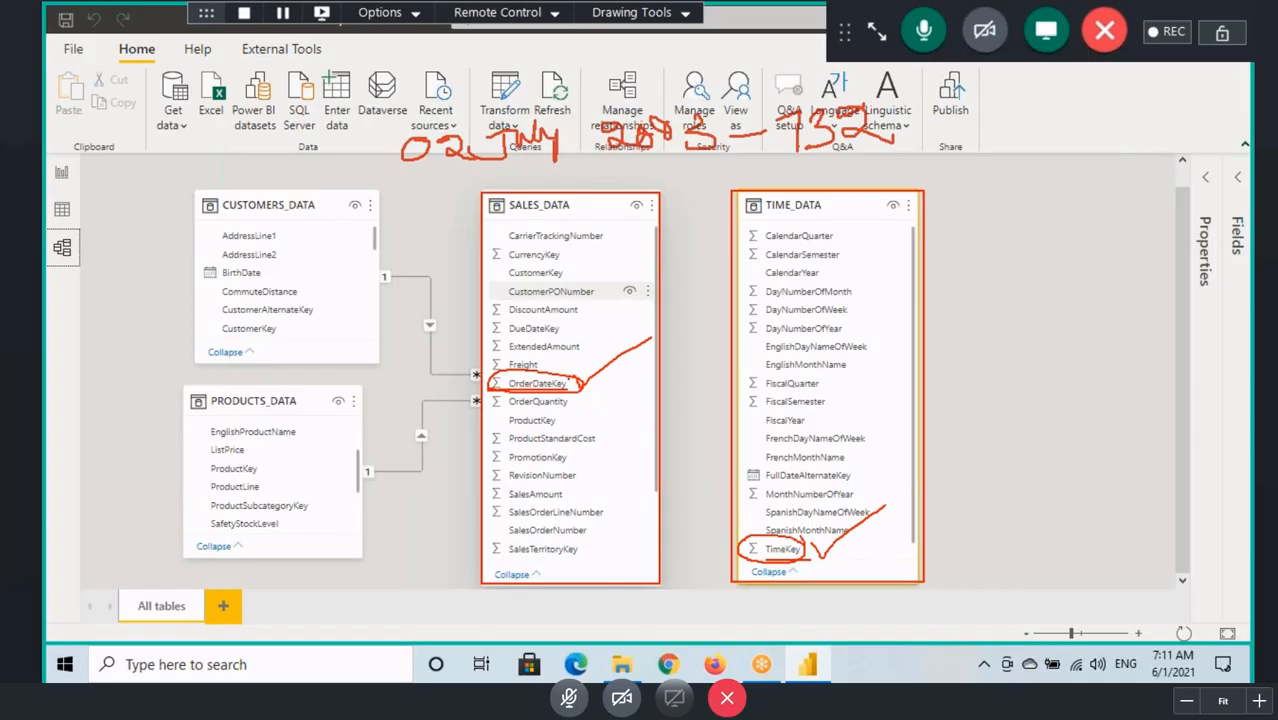
{"action": "mouse_move", "coordinate": [568, 374]}
{"action": "left_mouse_down"}
{"action": "mouse_move", "coordinate": [486, 376]}
{"action": "mouse_move", "coordinate": [572, 397]}
{"action": "mouse_move", "coordinate": [568, 440]}
{"action": "mouse_move", "coordinate": [580, 424]}
{"action": "left_mouse_up"}
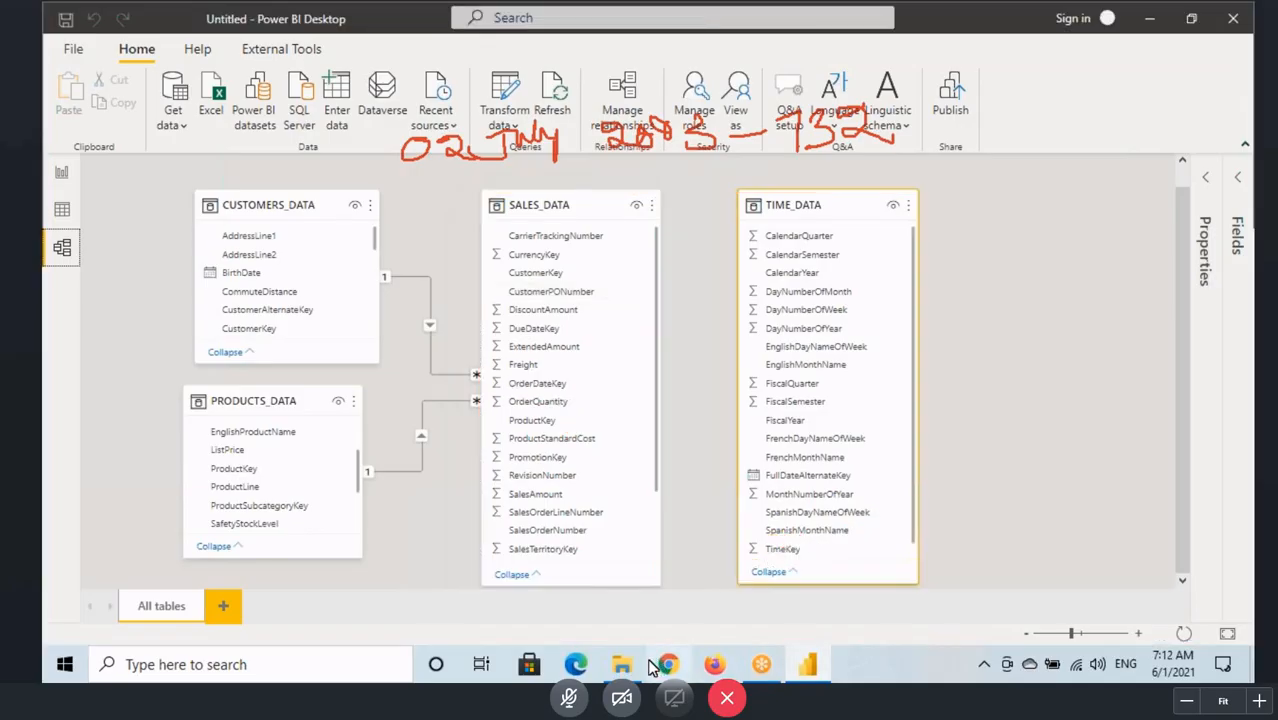
Step: Open the notes file "7AM May 2021 - Power Pivot.txt" from the Desktop Backup1 folder, maximize it and go to its end
{"action": "left_click", "coordinate": [620, 668]}
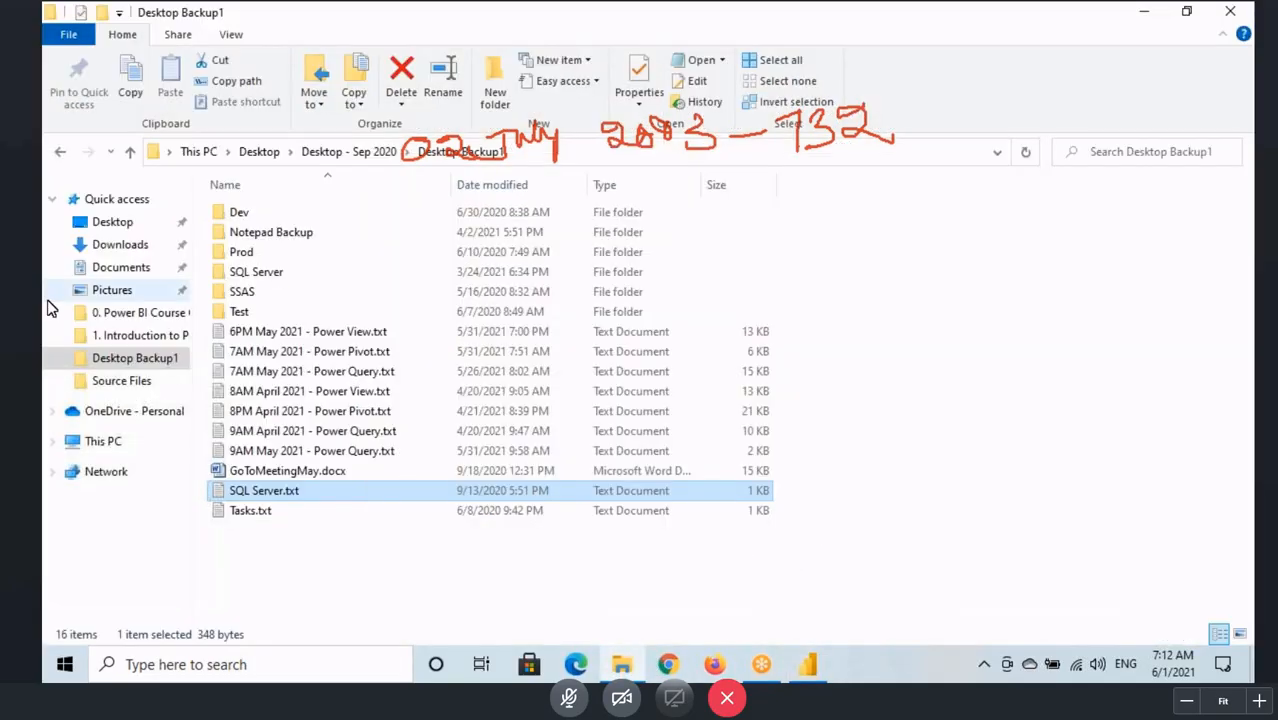
{"action": "left_click", "coordinate": [265, 333]}
{"action": "left_click", "coordinate": [315, 354]}
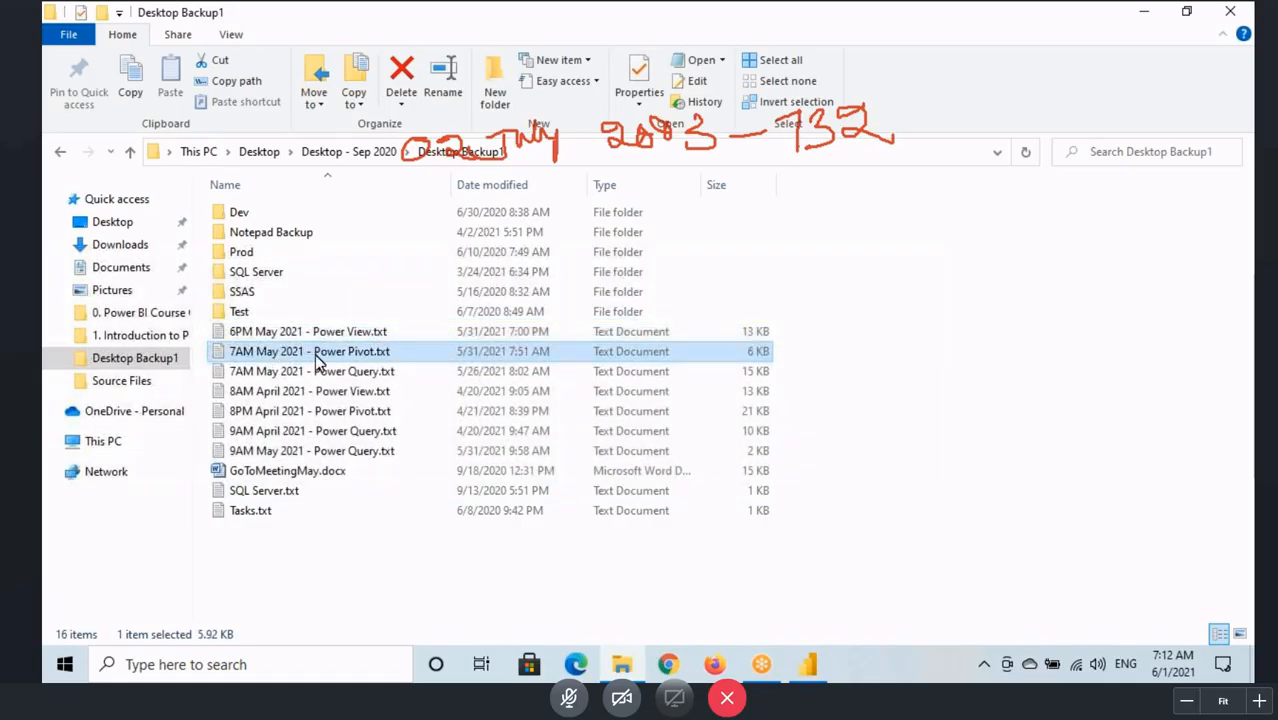
{"action": "double_click", "coordinate": [316, 355]}
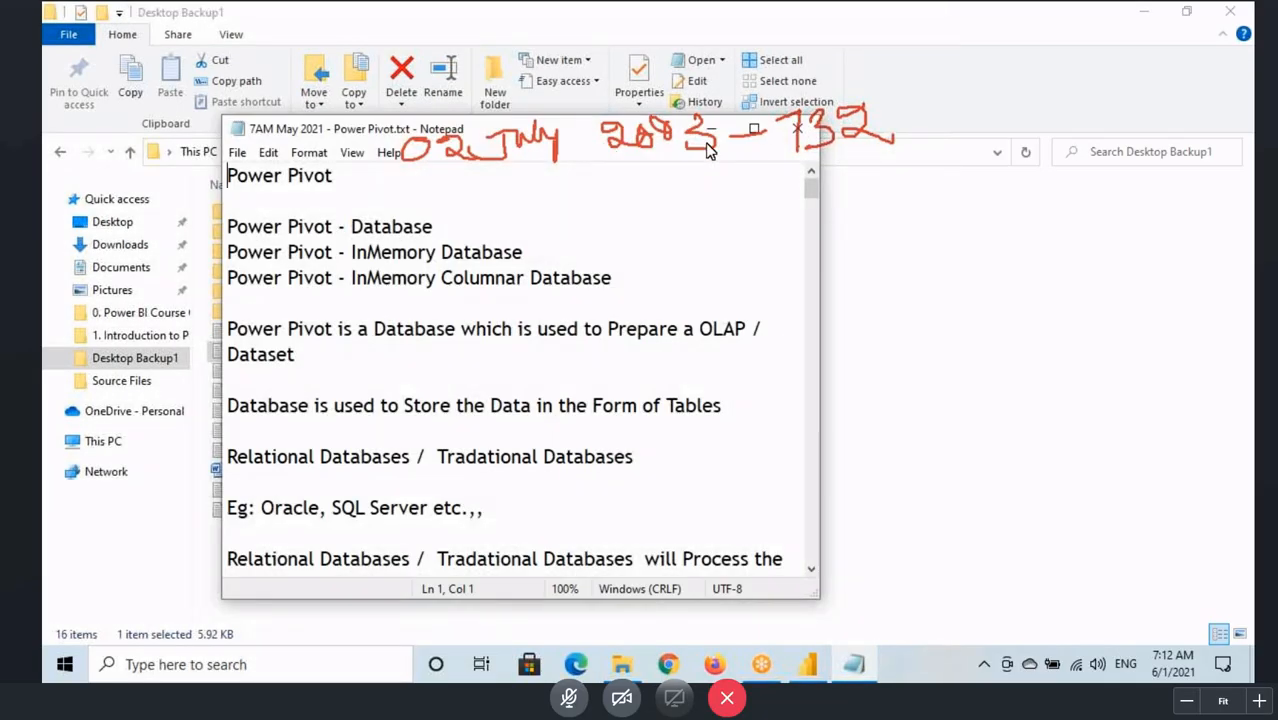
{"action": "left_click", "coordinate": [754, 129]}
{"action": "scroll", "coordinate": [549, 368], "scroll_direction": "down", "scroll_amount": 10}
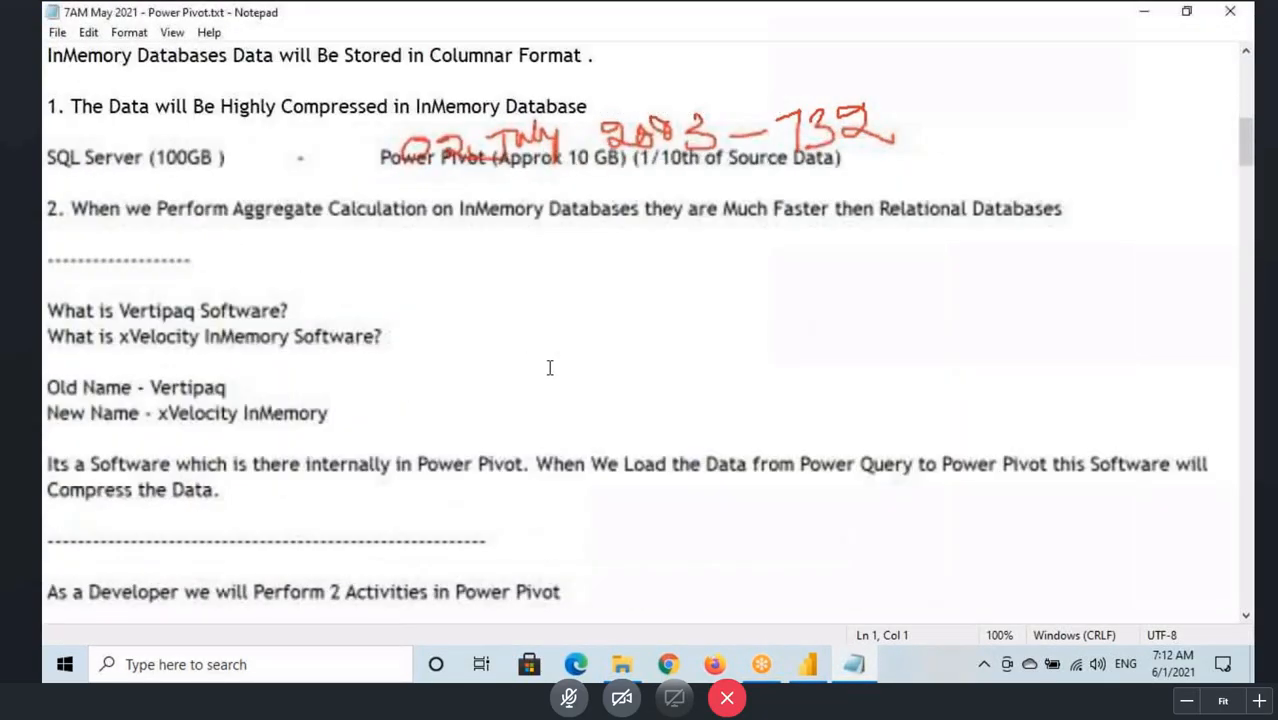
{"action": "scroll", "coordinate": [549, 368], "scroll_direction": "down", "scroll_amount": 20}
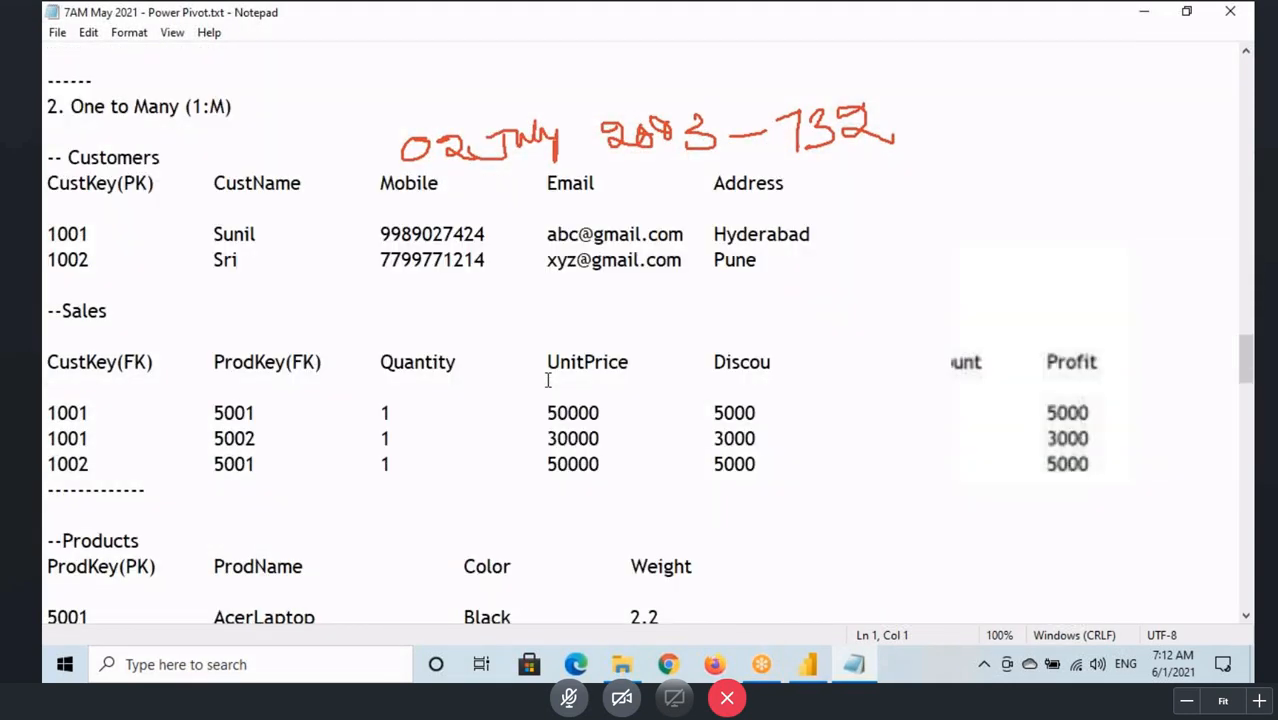
{"action": "scroll", "coordinate": [549, 380], "scroll_direction": "down", "scroll_amount": 20}
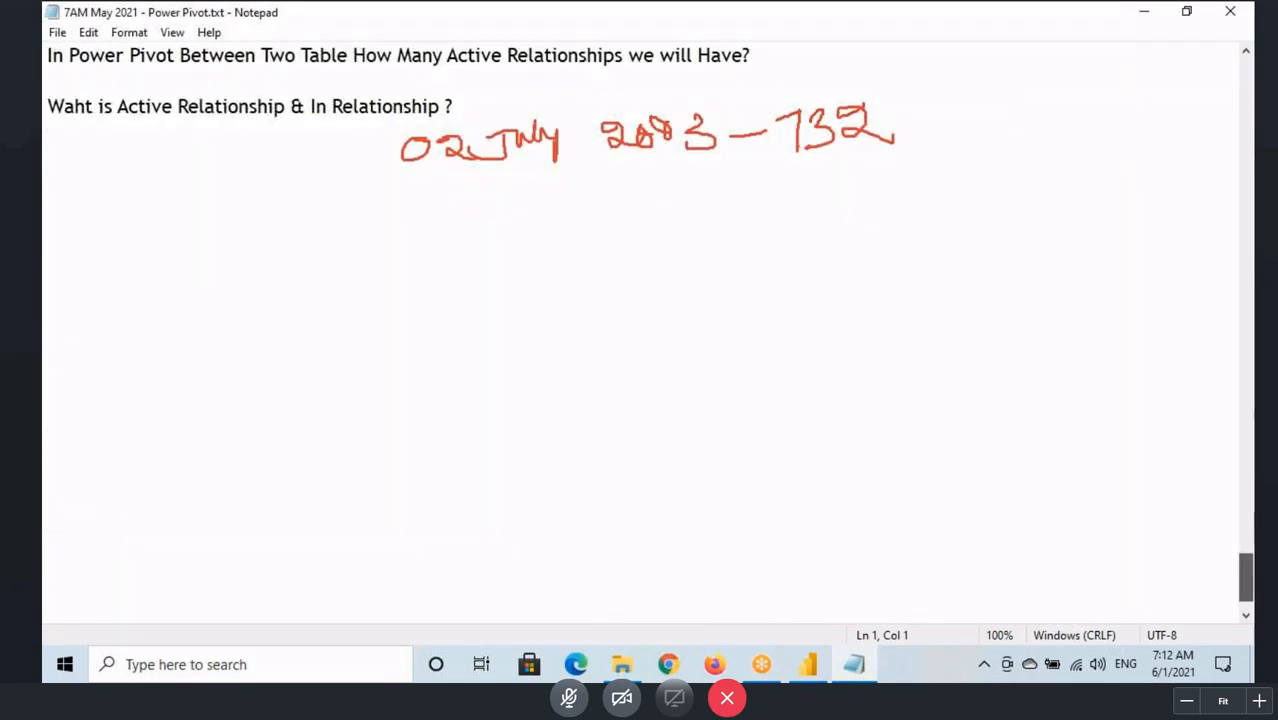
Step: Add a dashed separator line followed by a blank line below the last question in the notes
{"action": "left_click", "coordinate": [44, 158]}
{"action": "type", "text": "------------------"}
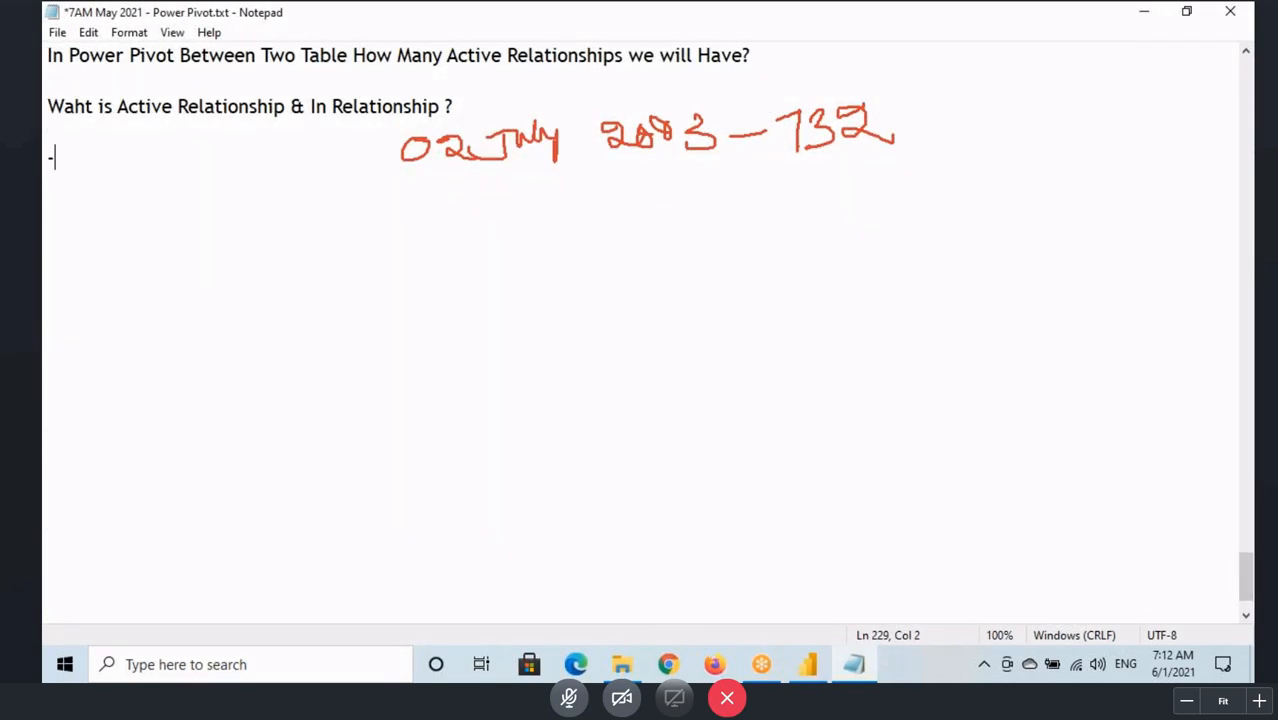
{"action": "key", "text": "Return"}
{"action": "key", "text": "Return"}
Step: Write the note "Common Column Means the Data under the Column Should Be Same .", correcting the spelling of "Column"
{"action": "type", "text": "Com"}
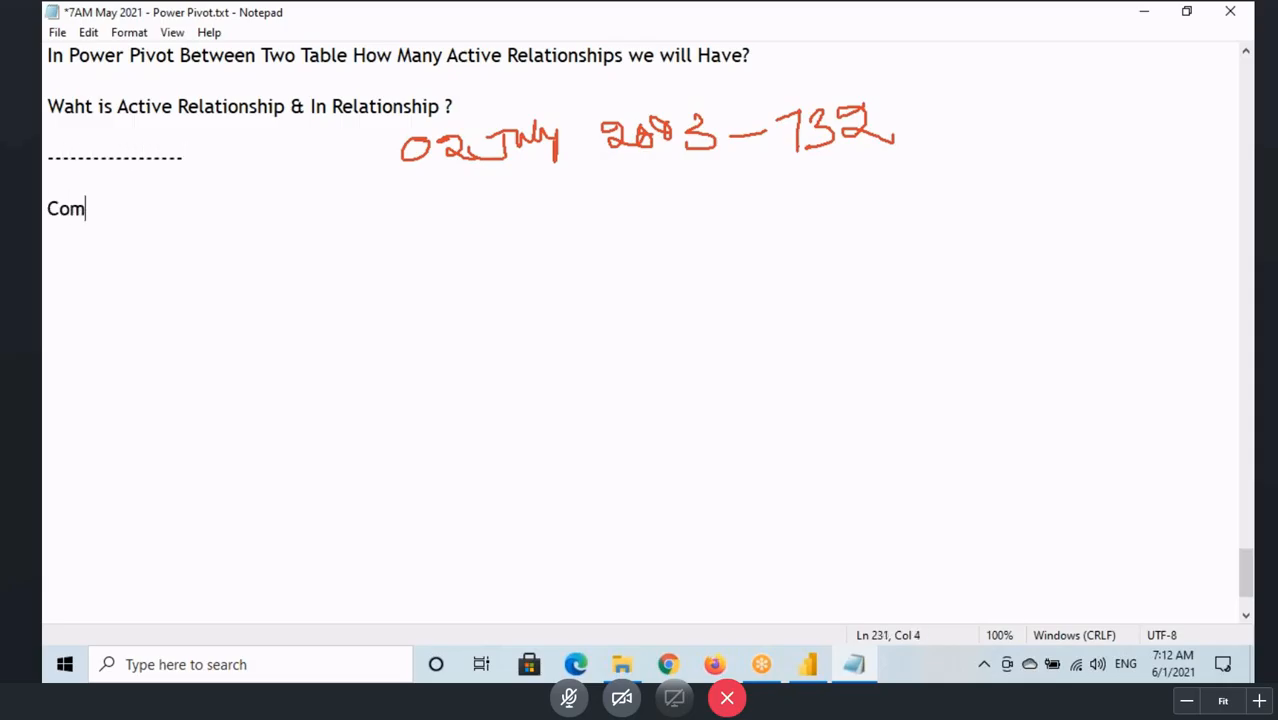
{"action": "type", "text": "mon Colum"}
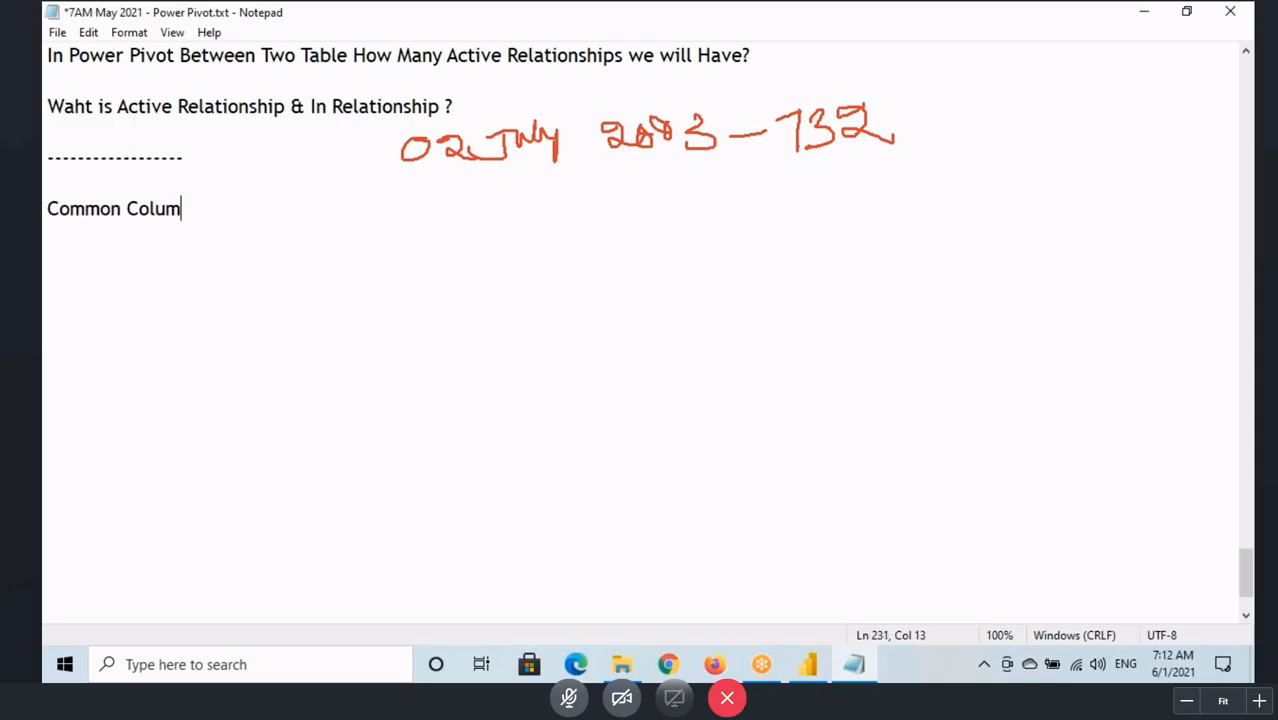
{"action": "type", "text": "n Means"}
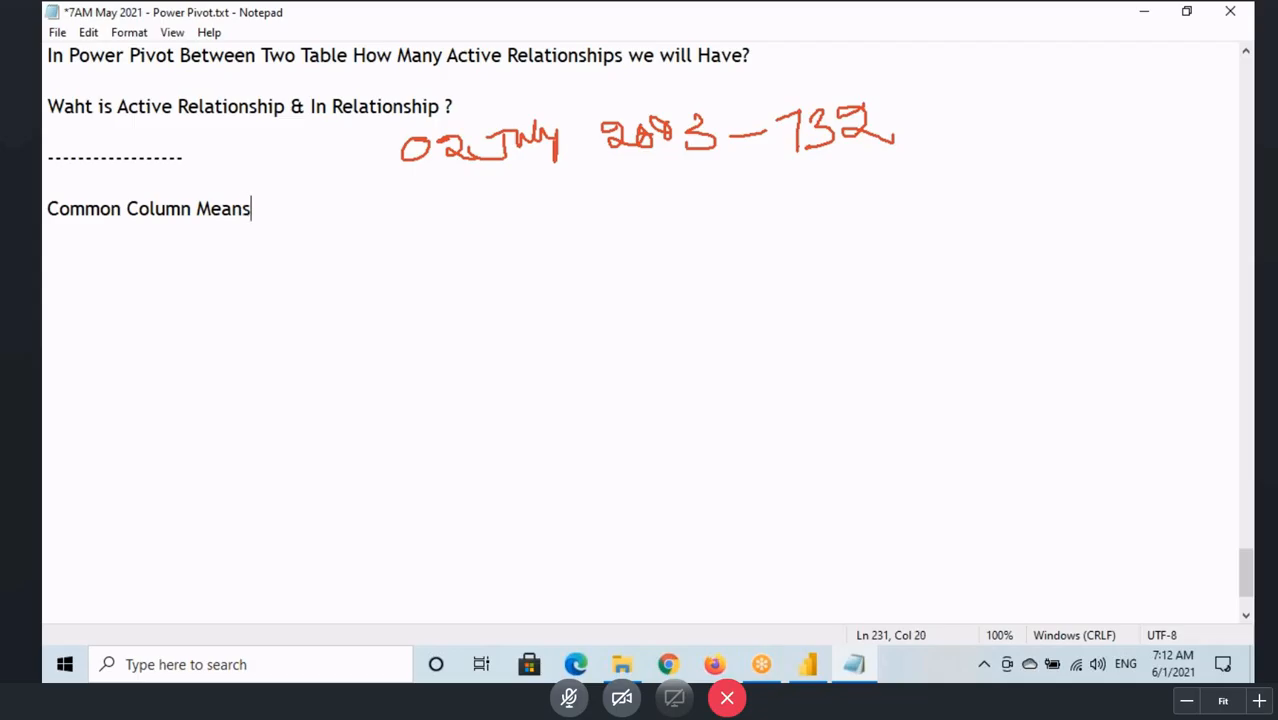
{"action": "type", "text": " the Data iun"}
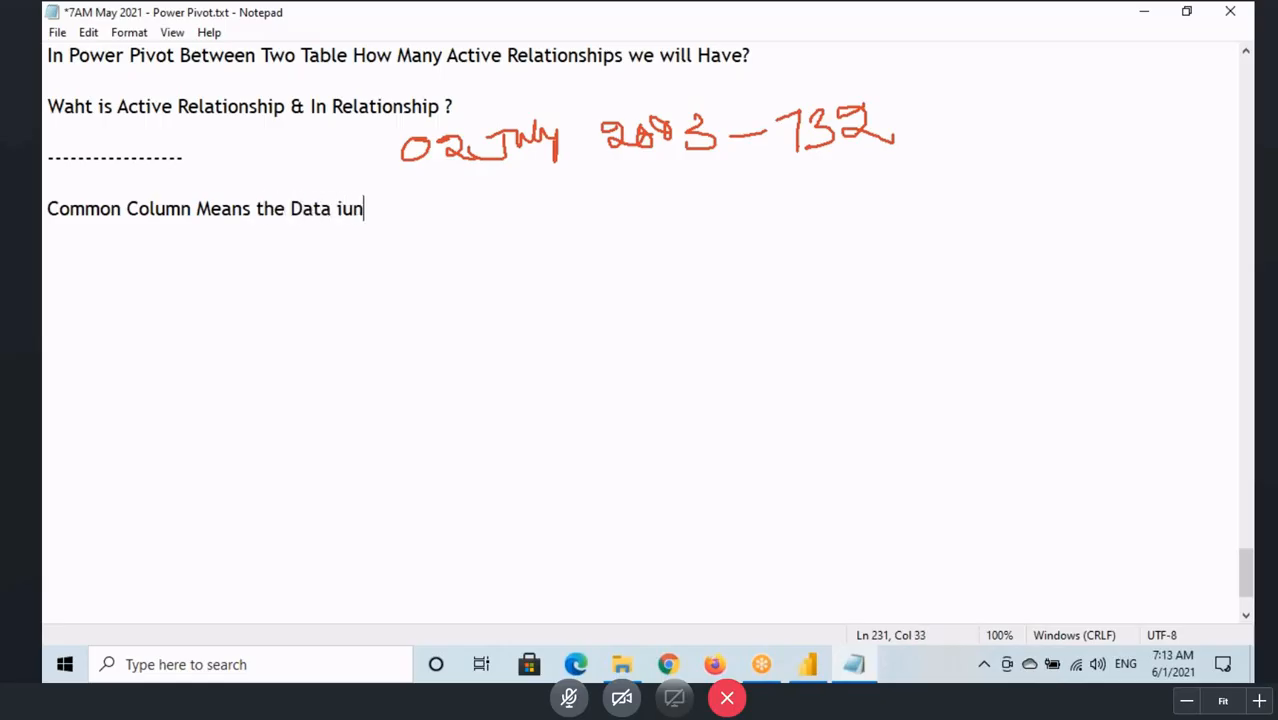
{"action": "key", "text": "BackSpace"}
{"action": "key", "text": "BackSpace"}
{"action": "key", "text": "BackSpace"}
{"action": "type", "text": "under t"}
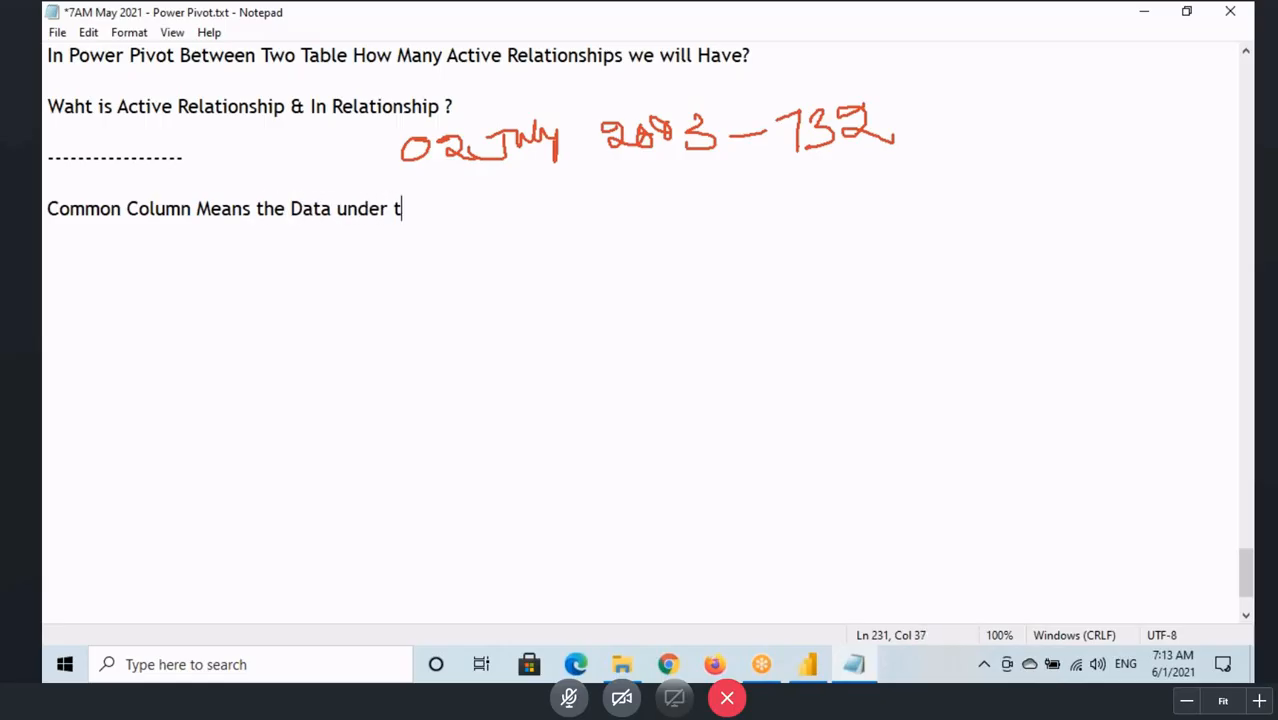
{"action": "type", "text": "he Colun "}
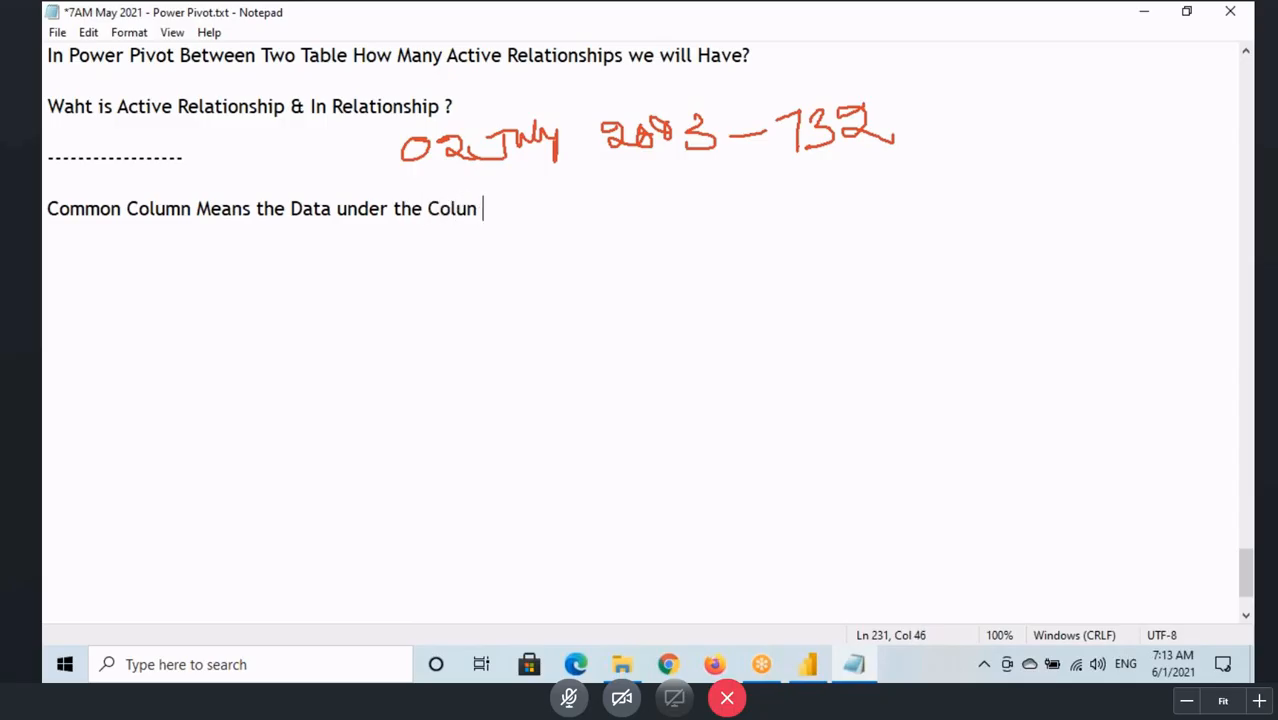
{"action": "type", "text": "Should Be"}
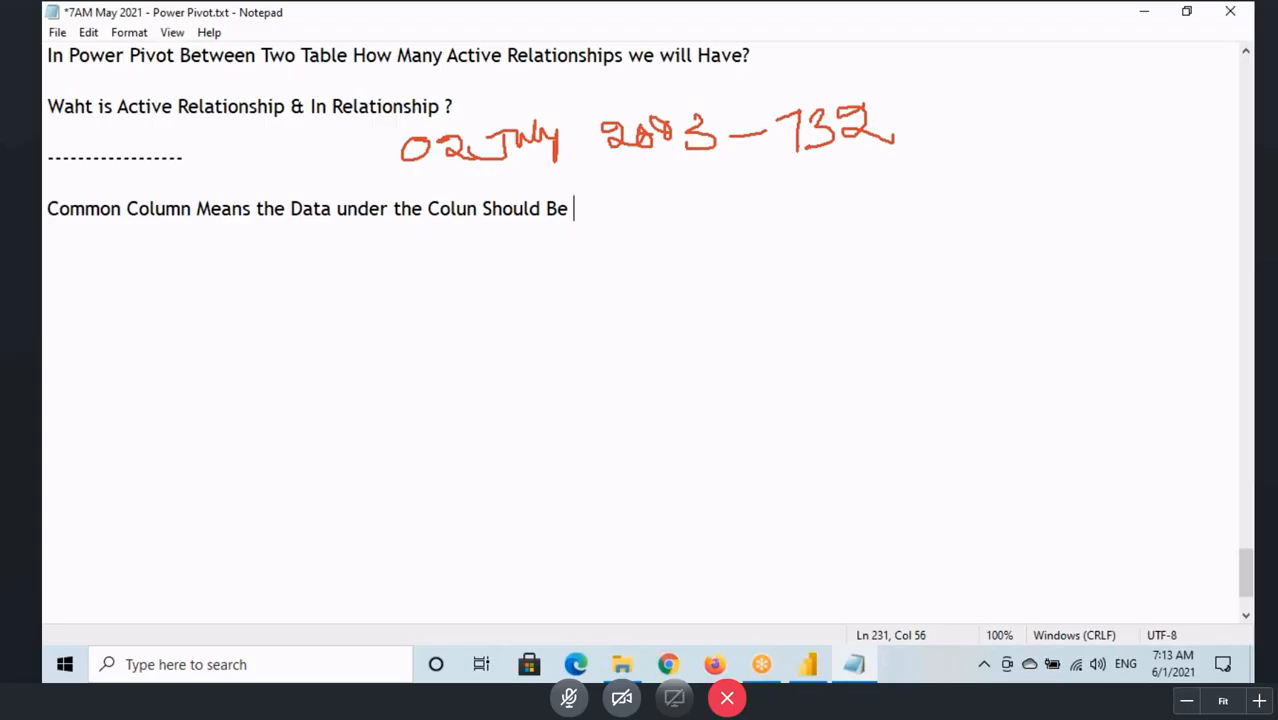
{"action": "type", "text": " Same ."}
{"action": "left_click_drag", "start_coordinate": [333, 209], "coordinate": [585, 214]}
{"action": "left_click", "coordinate": [466, 209]}
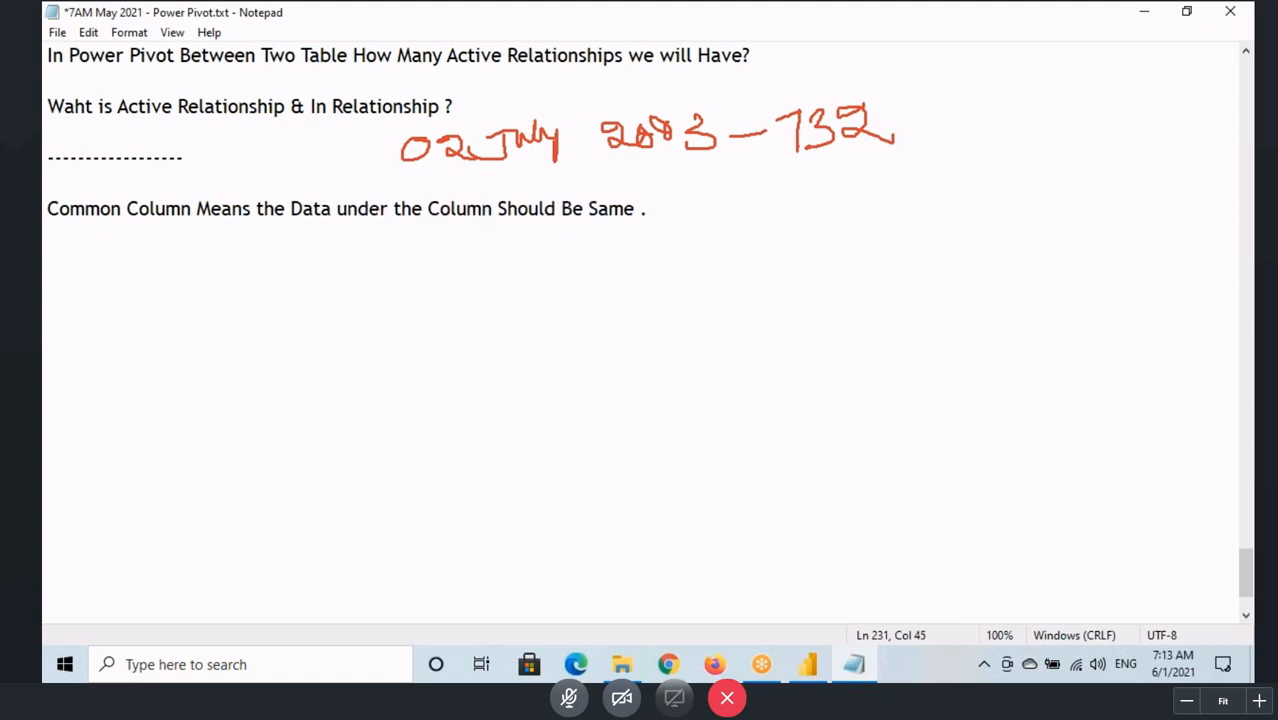
Step: Start a new note below the definition with the text "If Column Name are Different"
{"action": "left_click", "coordinate": [651, 208]}
{"action": "key", "text": "Return"}
{"action": "type", "text": "If Column N"}
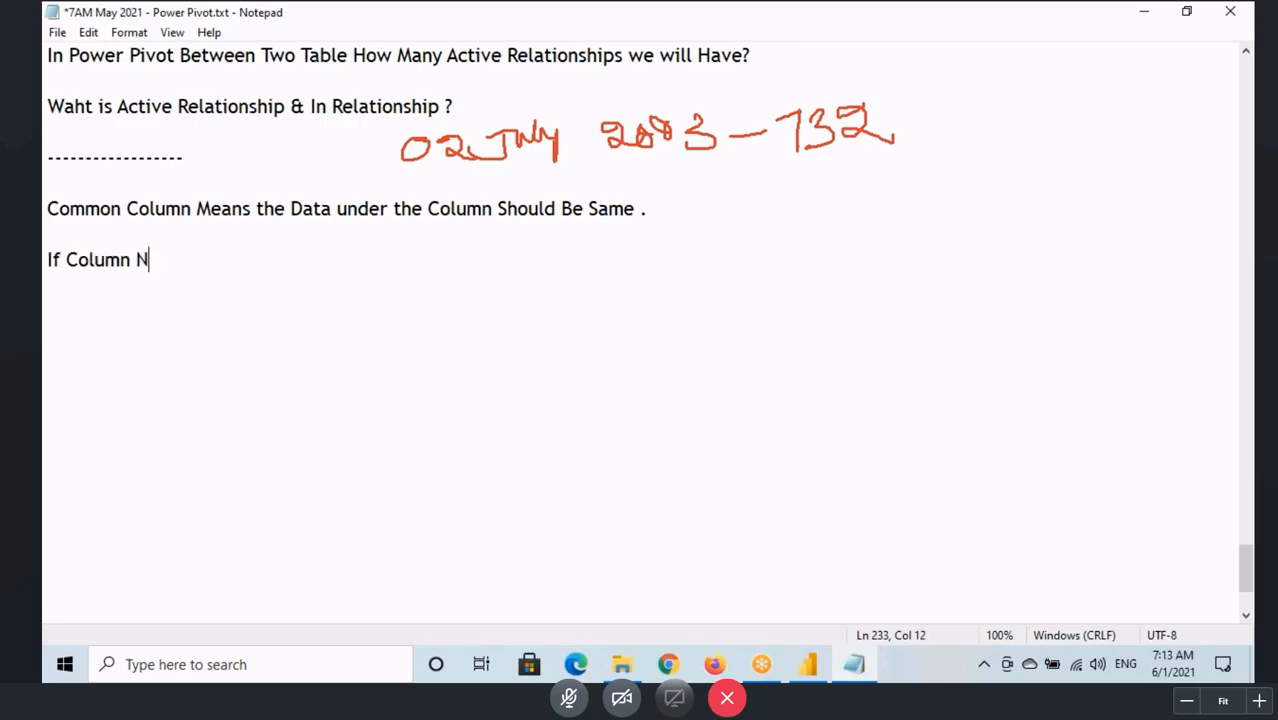
{"action": "type", "text": "ame are "}
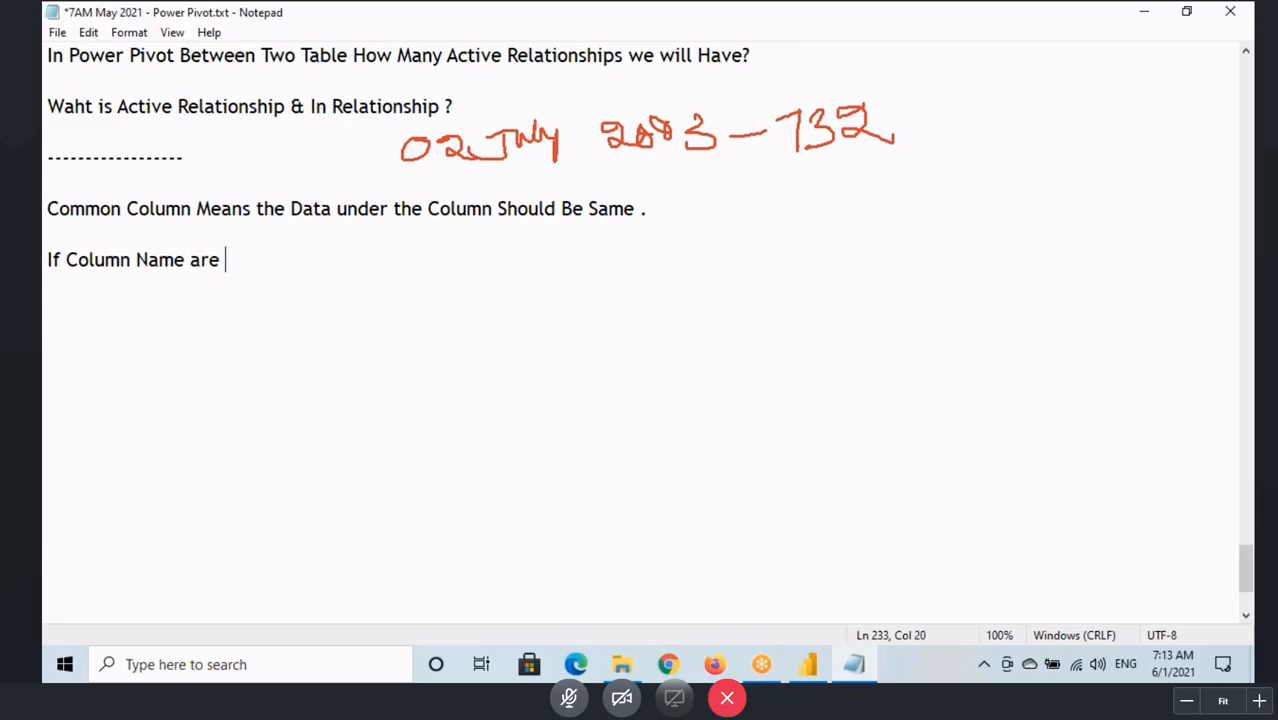
{"action": "type", "text": "Differen"}
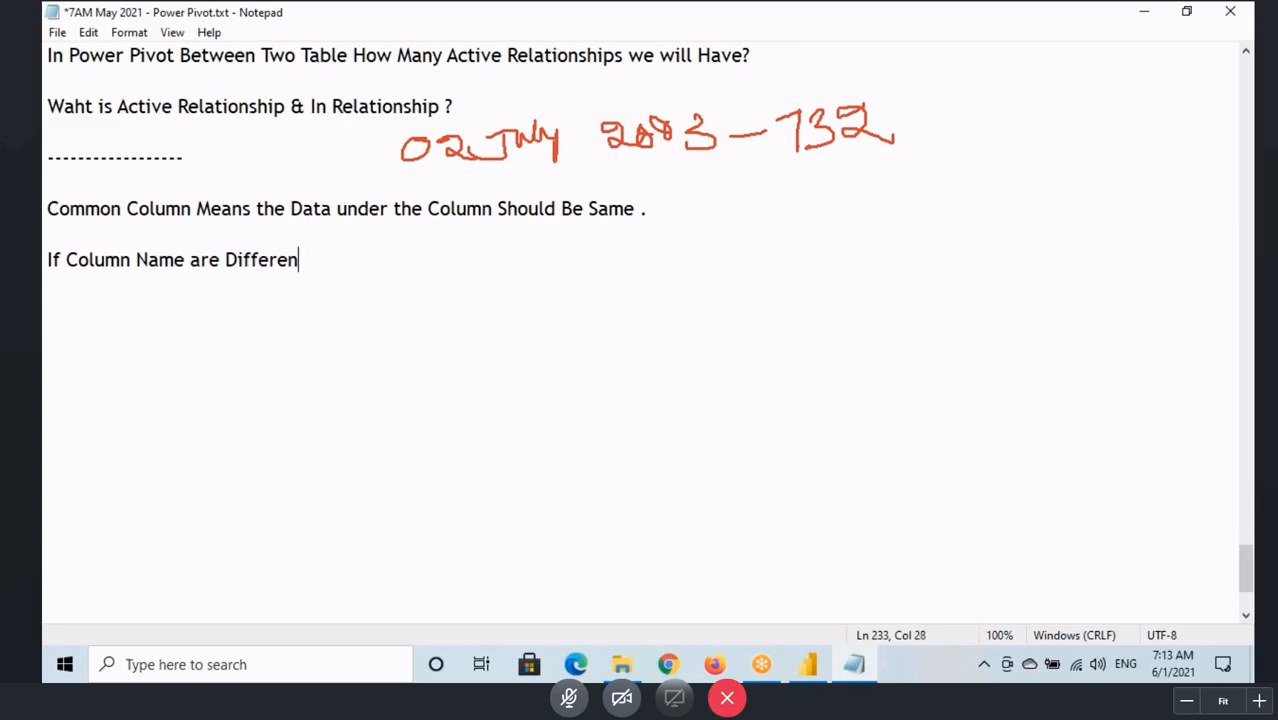
{"action": "type", "text": "t Hen"}
{"action": "left_click_drag", "start_coordinate": [422, 208], "coordinate": [636, 208]}
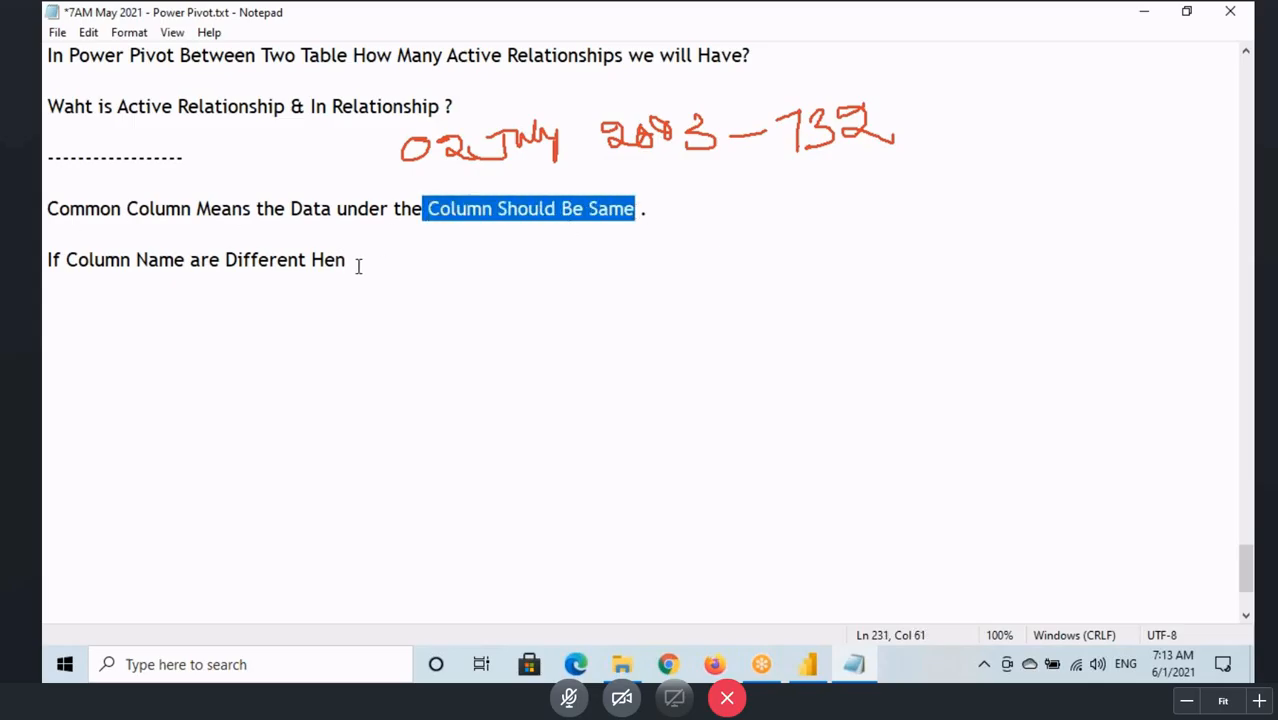
{"action": "left_click_drag", "start_coordinate": [47, 260], "coordinate": [308, 260]}
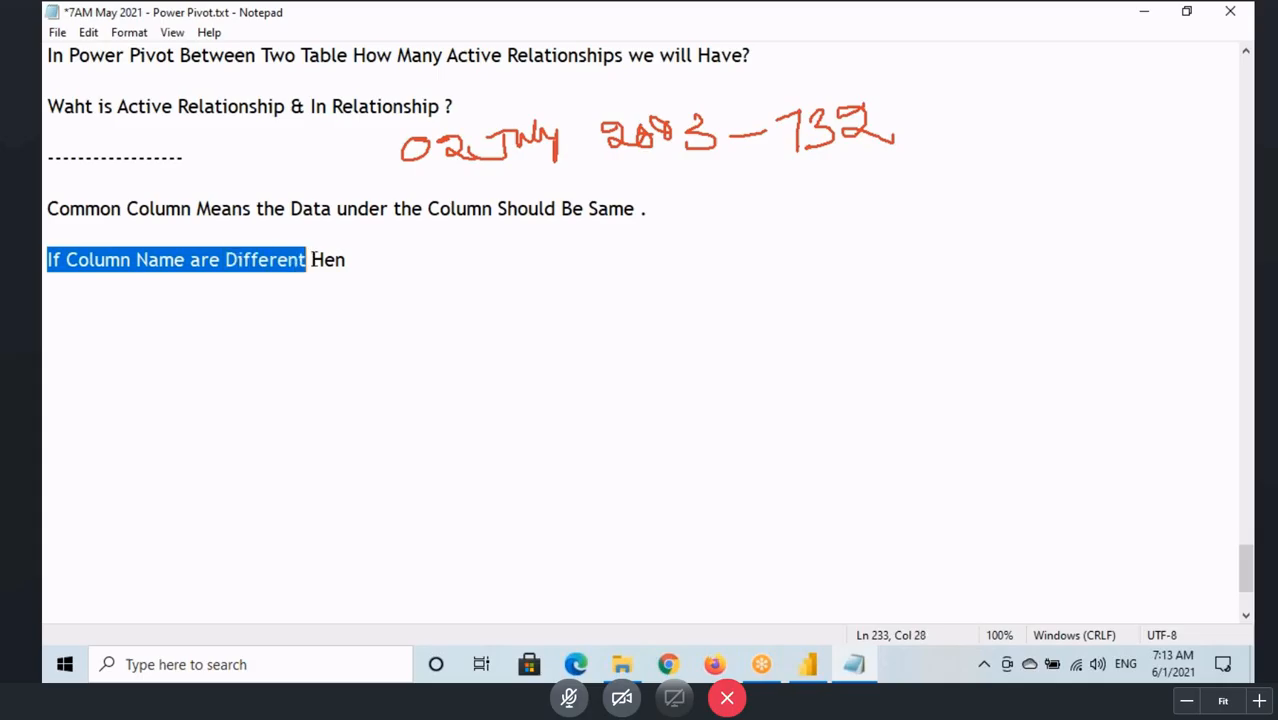
{"action": "left_click", "coordinate": [349, 260]}
{"action": "type", "text": "ce i"}
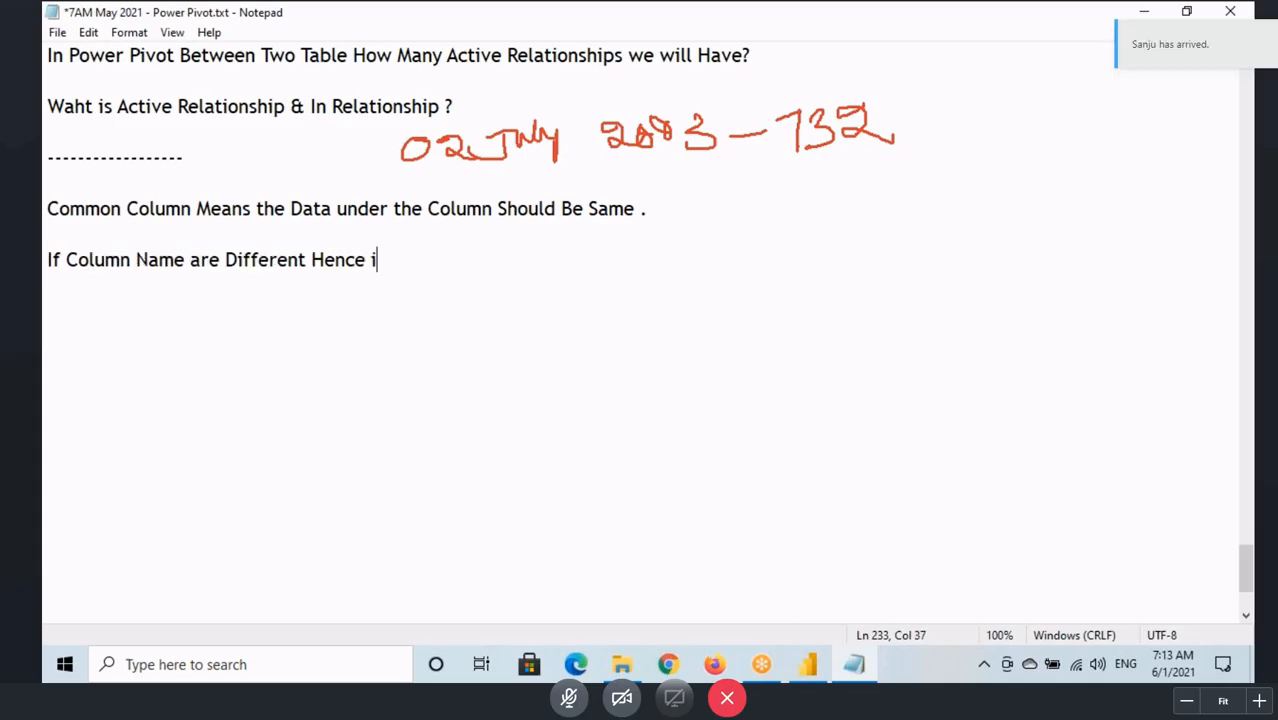
{"action": "key", "text": "BackSpace"}
{"action": "key", "text": "BackSpace"}
{"action": "key", "text": "BackSpace"}
{"action": "key", "text": "BackSpace"}
{"action": "key", "text": "BackSpace"}
{"action": "key", "text": "BackSpace"}
{"action": "key", "text": "BackSpace"}
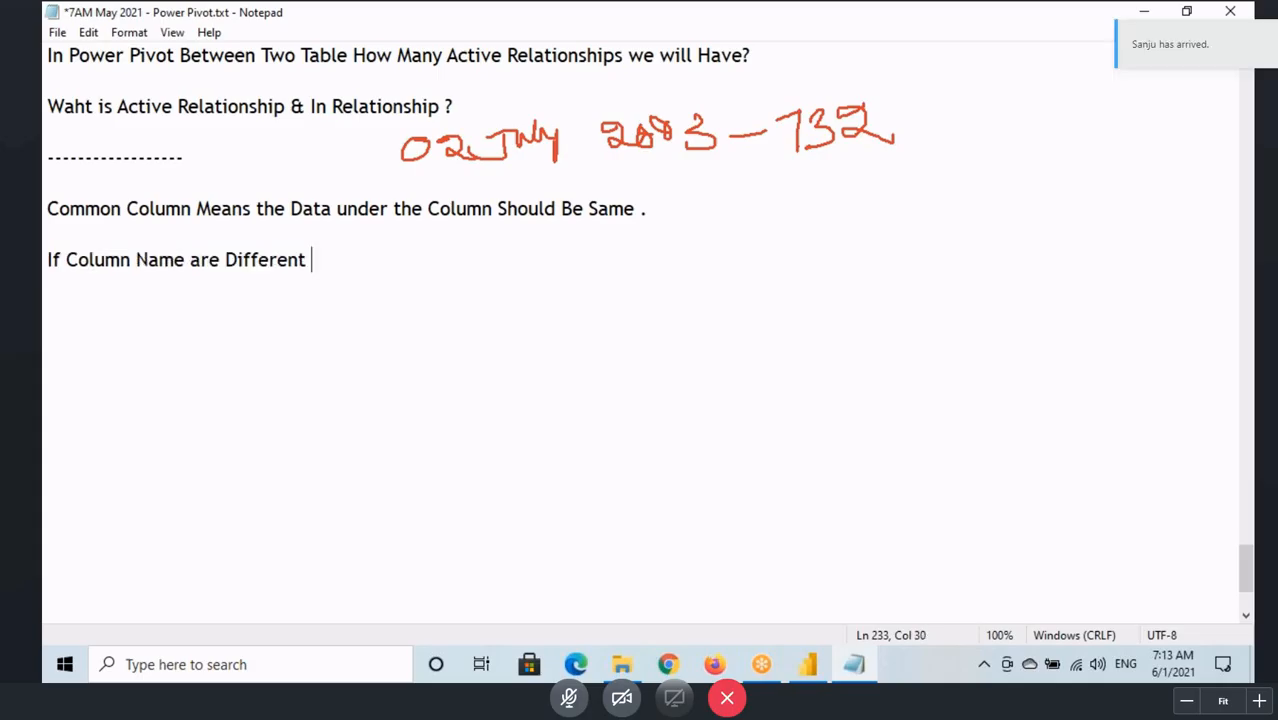
Step: Complete the note about different column names with ", Still it is a Common Column"
{"action": "left_click_drag", "start_coordinate": [131, 260], "coordinate": [290, 260]}
{"action": "left_click", "coordinate": [334, 260]}
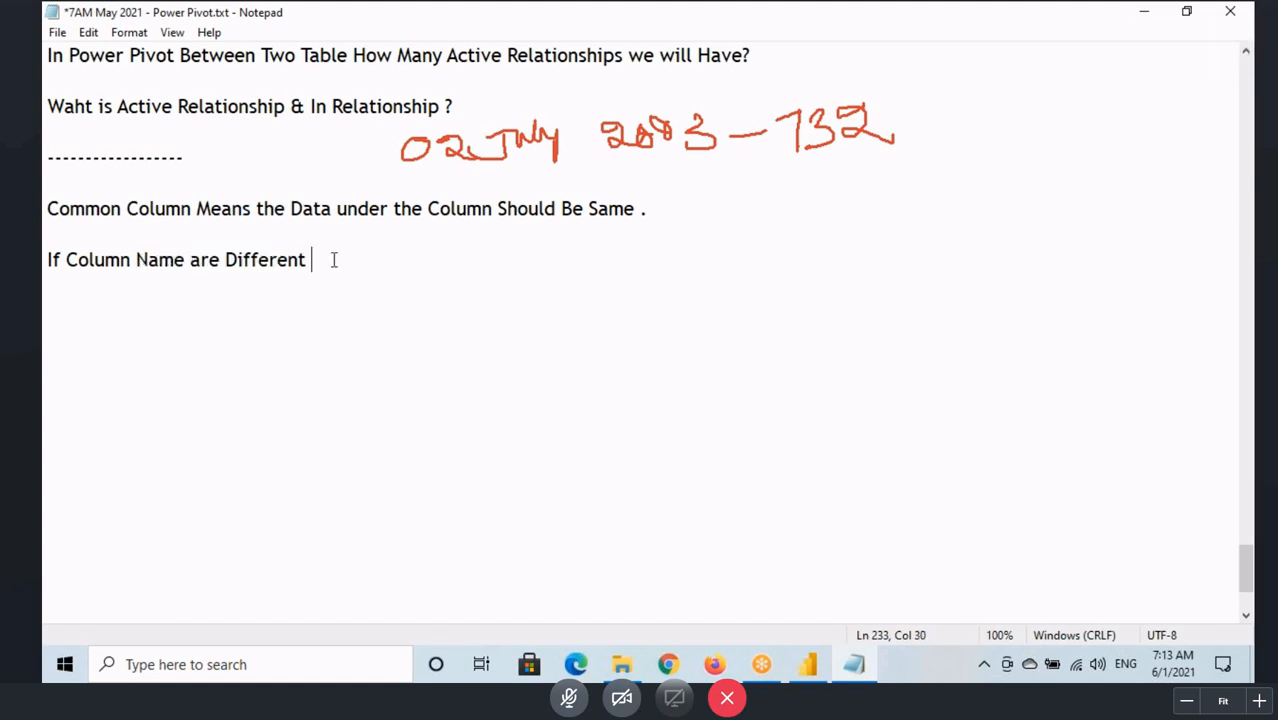
{"action": "type", "text": ", Still it is a Common Co"}
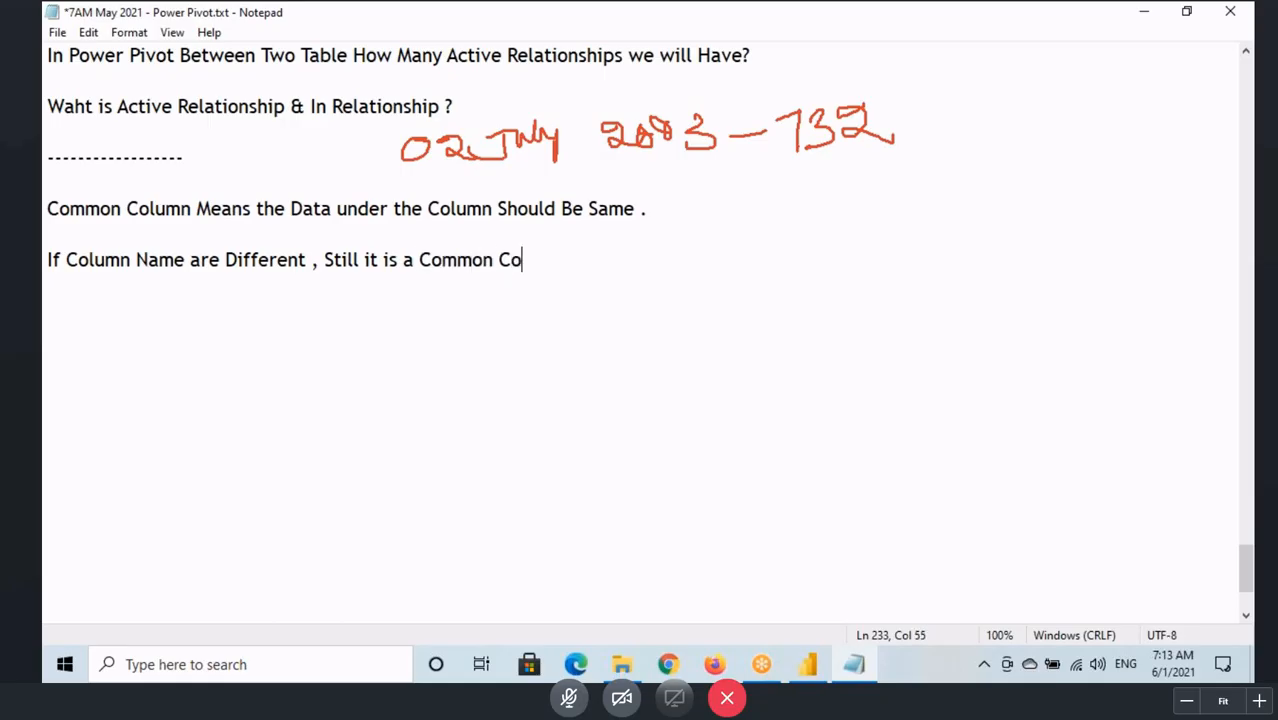
{"action": "type", "text": "lumn"}
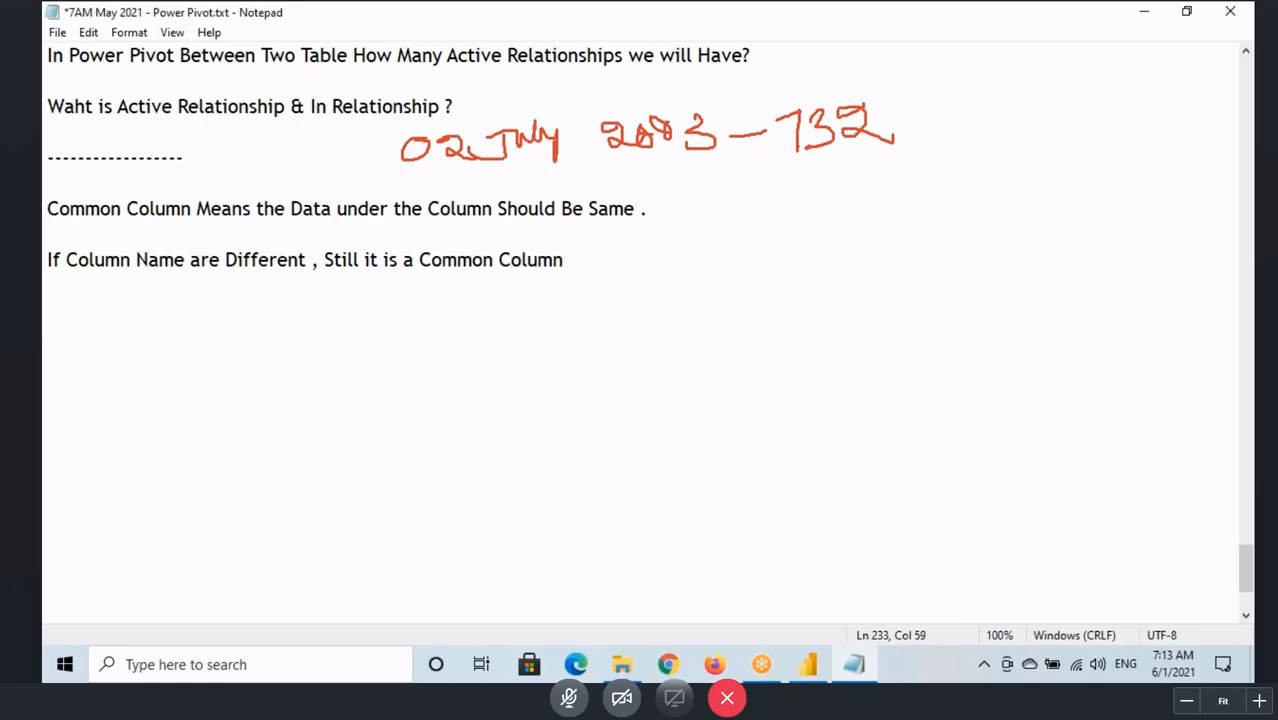
Step: Switch to the Power BI Desktop model diagram, box and tick FullDateAlternateKey in TIME_DATA, and circle TimeKey with an arrow beside it
{"action": "left_click", "coordinate": [807, 664]}
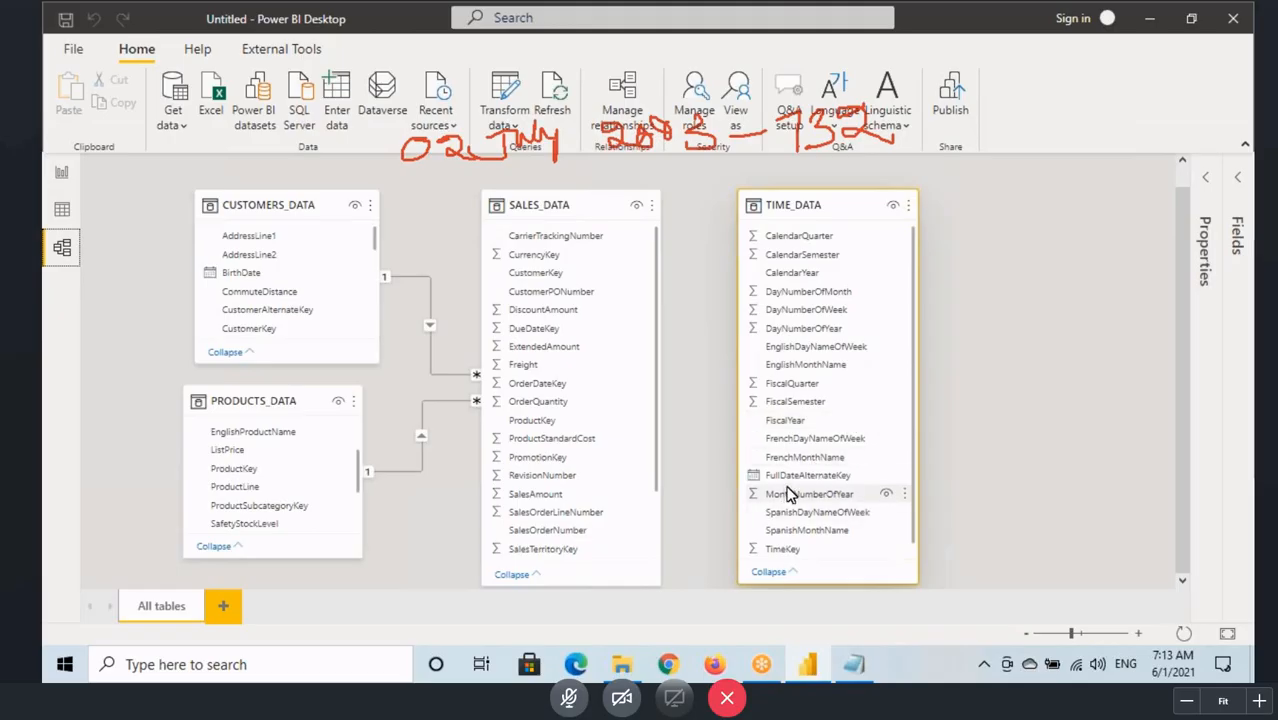
{"action": "left_click_drag", "start_coordinate": [732, 464], "coordinate": [868, 486]}
{"action": "mouse_move", "coordinate": [802, 544]}
{"action": "left_mouse_down"}
{"action": "mouse_move", "coordinate": [748, 556]}
{"action": "mouse_move", "coordinate": [810, 546]}
{"action": "left_mouse_up"}
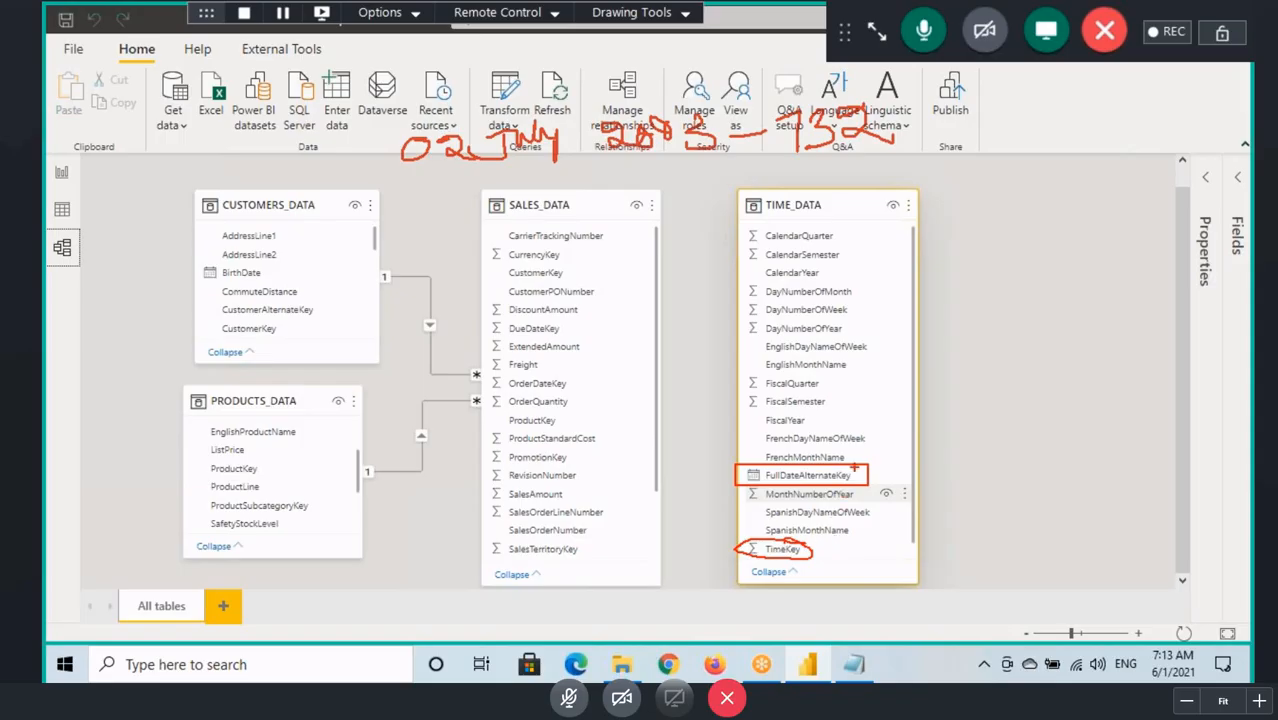
{"action": "left_click_drag", "start_coordinate": [868, 472], "coordinate": [940, 423]}
{"action": "left_click_drag", "start_coordinate": [785, 484], "coordinate": [846, 487]}
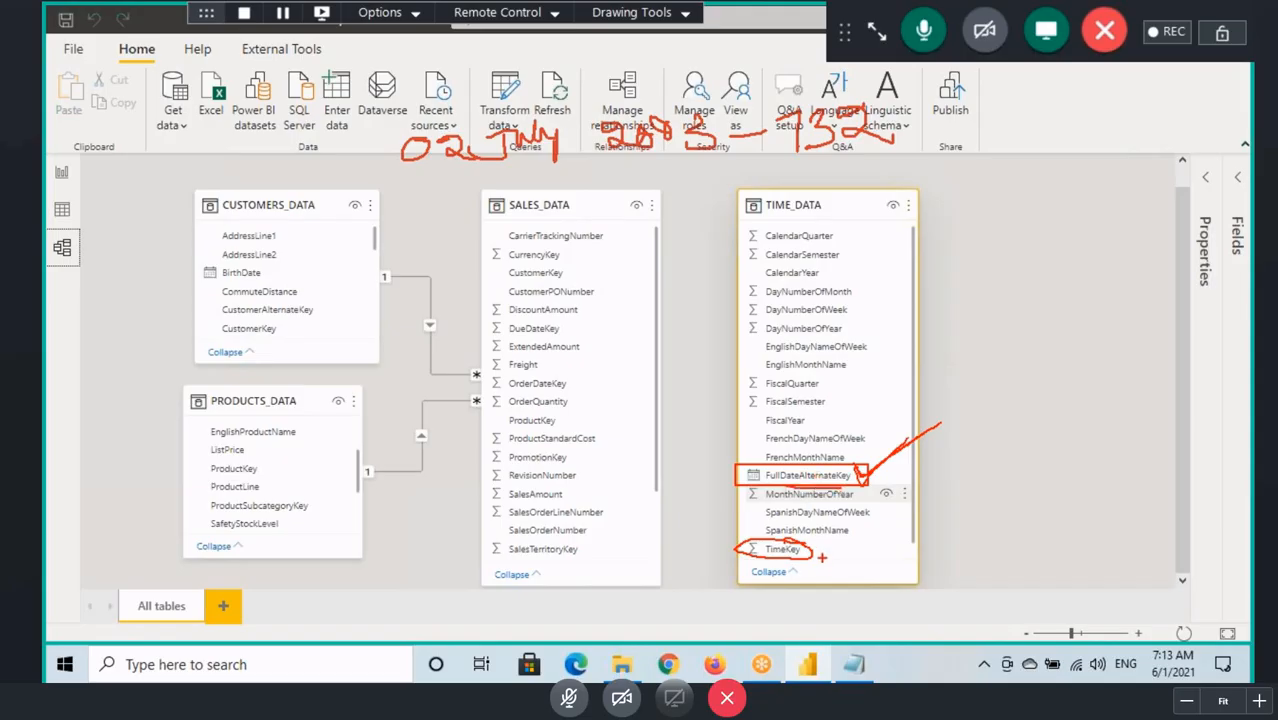
{"action": "left_click_drag", "start_coordinate": [821, 557], "coordinate": [853, 555]}
Step: Circle OrderDateKey in SALES_DATA, draw a line from it to TimeKey, and clear these marks
{"action": "mouse_move", "coordinate": [493, 396]}
{"action": "left_mouse_down"}
{"action": "mouse_move", "coordinate": [570, 393]}
{"action": "mouse_move", "coordinate": [522, 396]}
{"action": "mouse_move", "coordinate": [642, 444]}
{"action": "mouse_move", "coordinate": [728, 530]}
{"action": "left_mouse_up"}
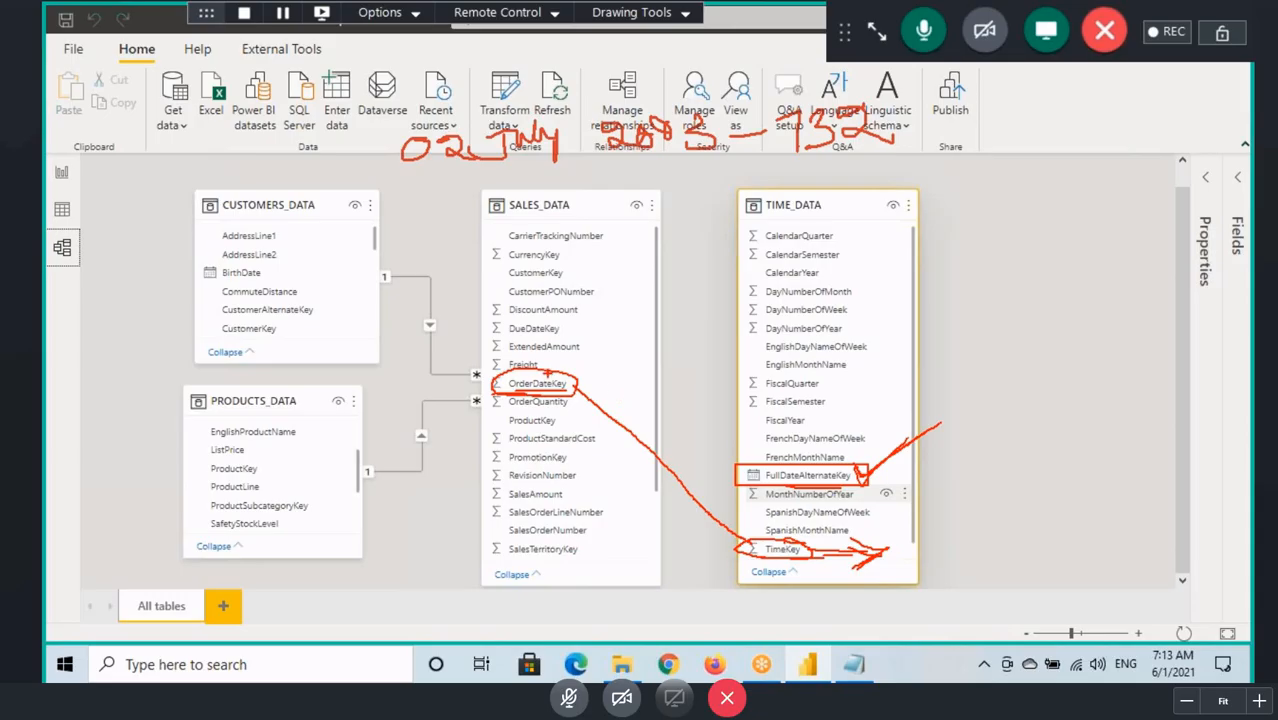
{"action": "left_click_drag", "start_coordinate": [548, 372], "coordinate": [629, 339]}
{"action": "key", "text": "Escape"}
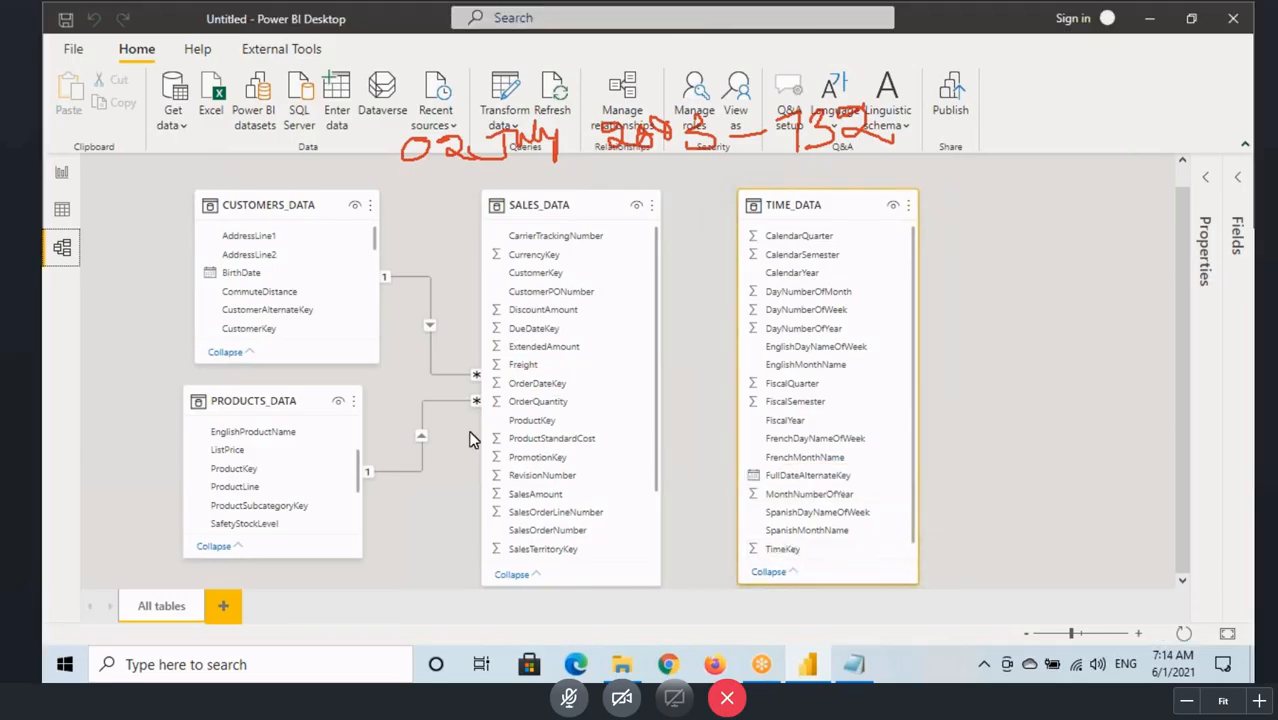
Step: Go to the report, add a new page and set its page view to Actual size
{"action": "left_click", "coordinate": [70, 176]}
{"action": "left_click", "coordinate": [573, 265]}
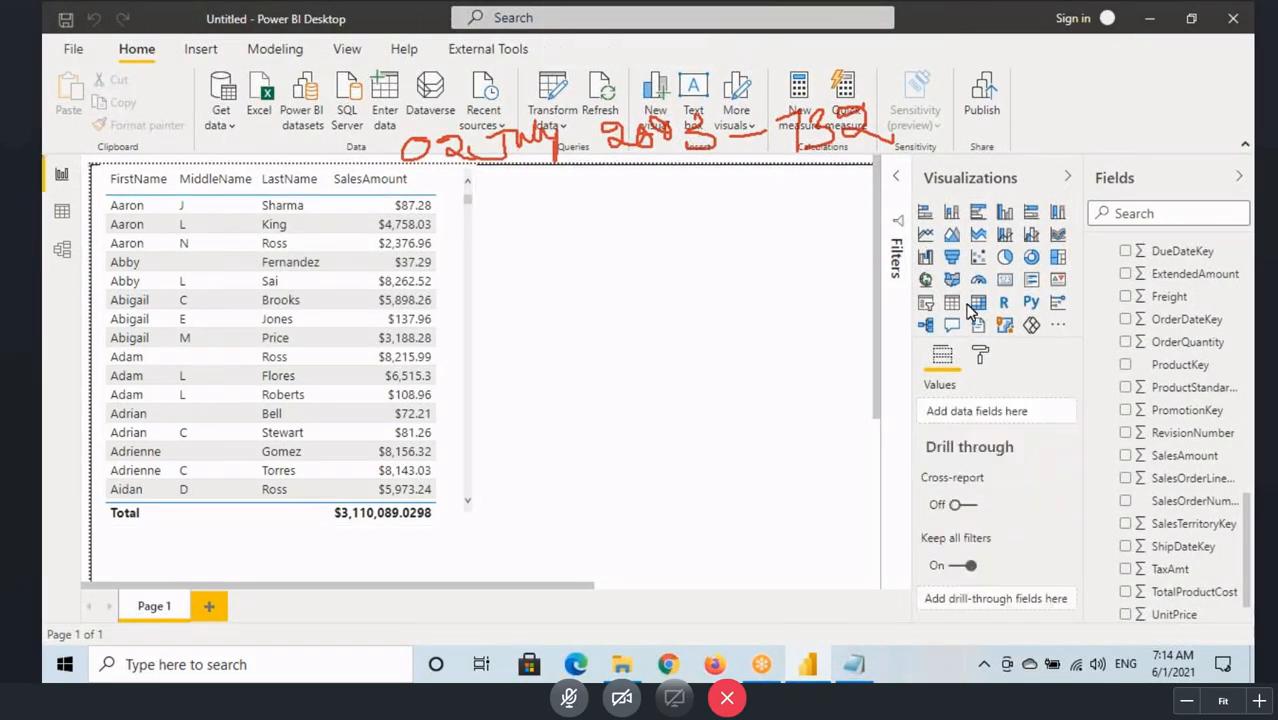
{"action": "left_click", "coordinate": [209, 606]}
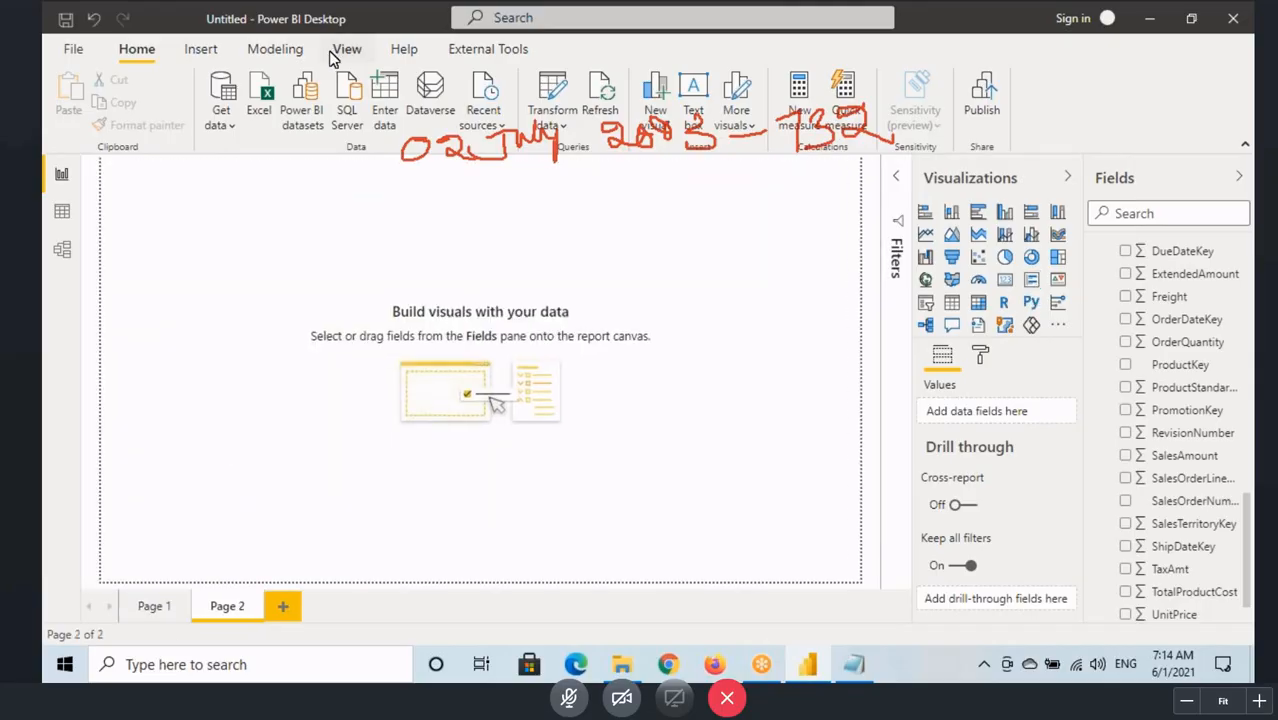
{"action": "left_click", "coordinate": [345, 50]}
{"action": "left_click", "coordinate": [536, 112]}
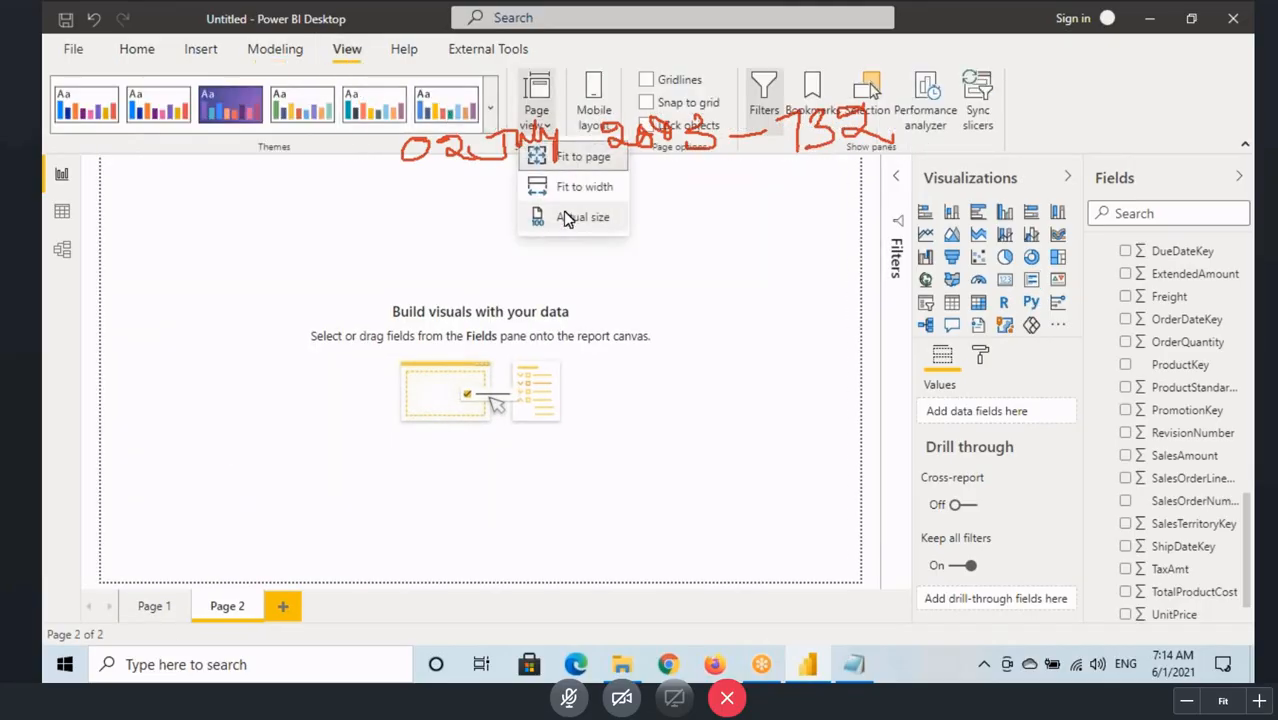
{"action": "left_click", "coordinate": [566, 216]}
Step: Add a card visual showing SalesAmount near the page's upper-left corner and make it slightly smaller
{"action": "left_click", "coordinate": [1004, 279]}
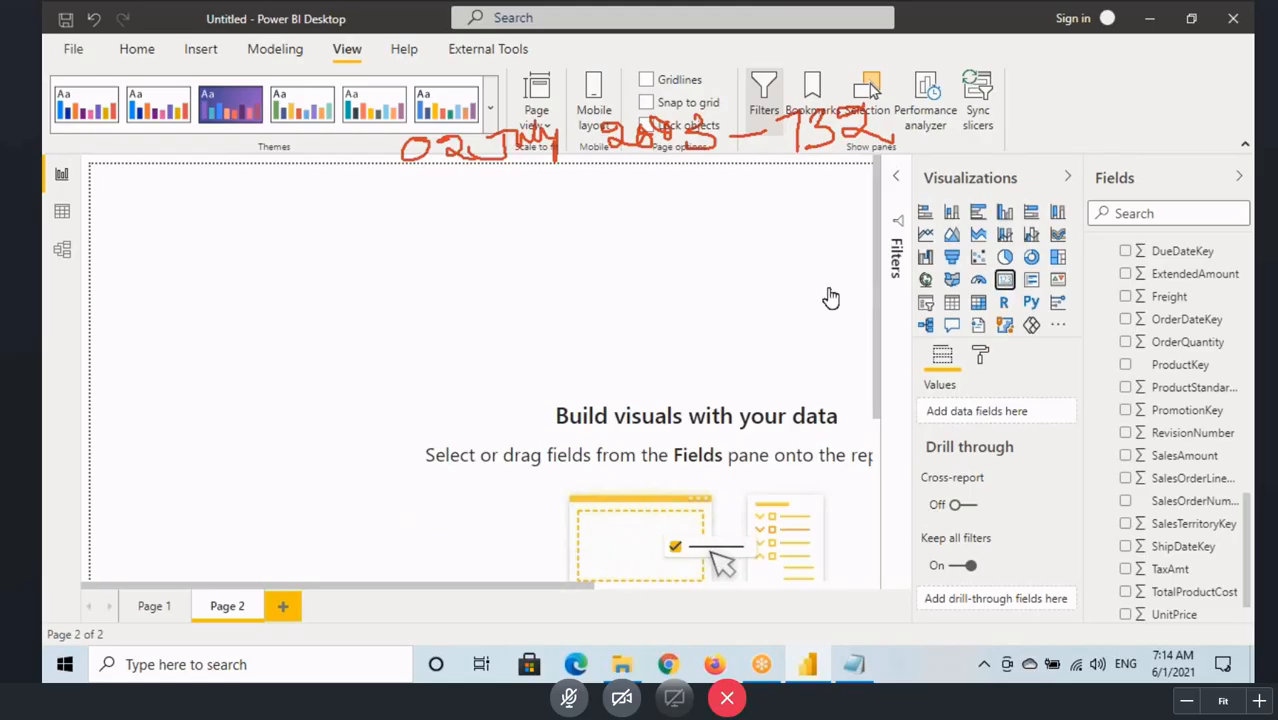
{"action": "left_click_drag", "start_coordinate": [359, 427], "coordinate": [328, 320]}
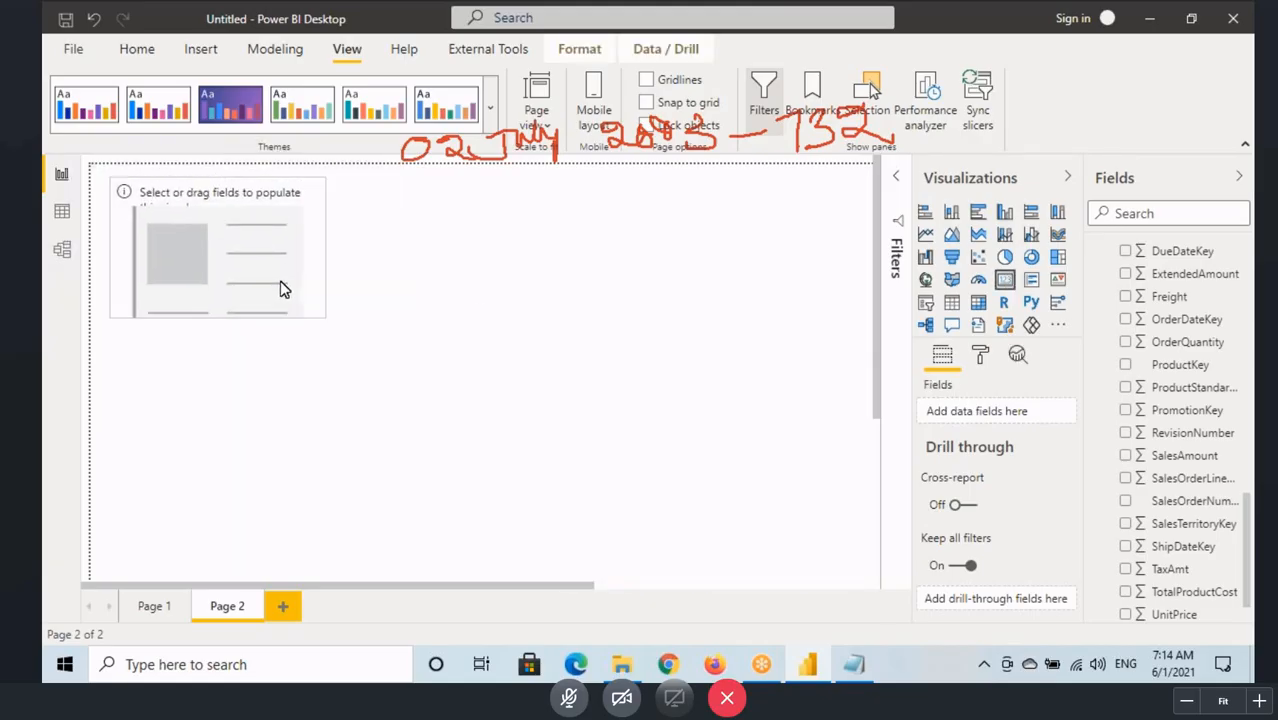
{"action": "scroll", "coordinate": [1185, 447], "scroll_direction": "down", "scroll_amount": 1}
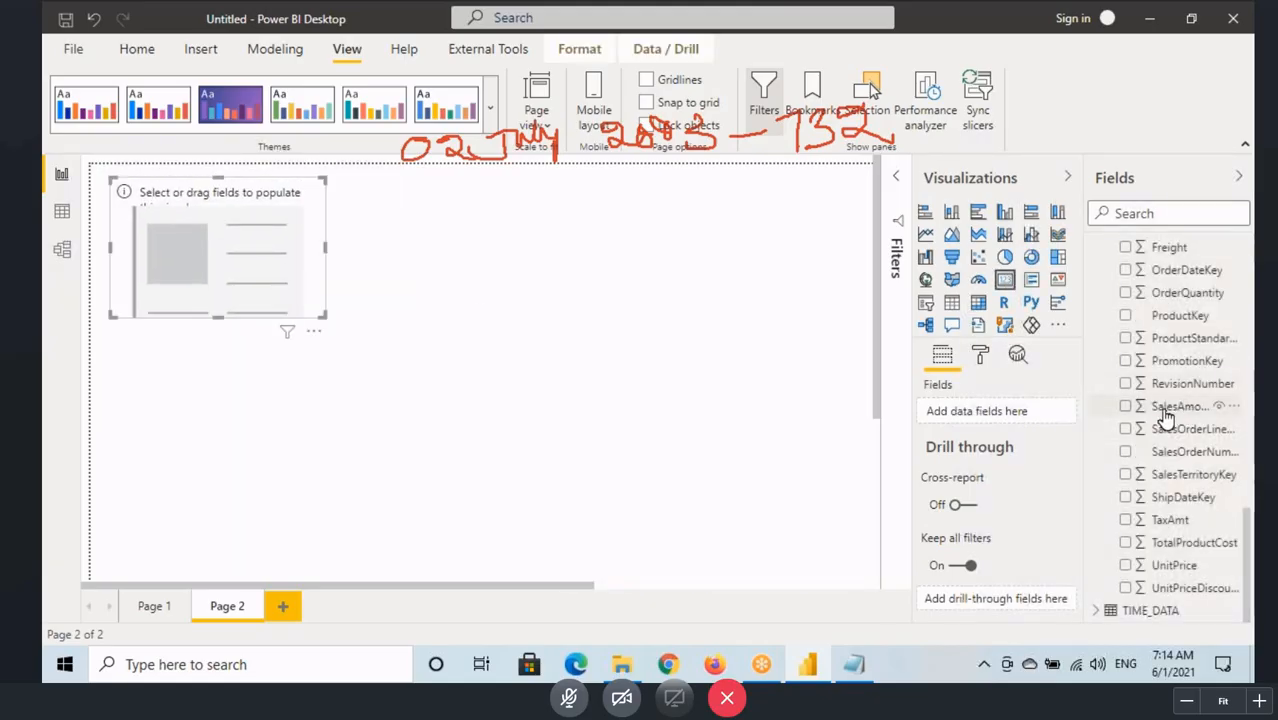
{"action": "left_click_drag", "start_coordinate": [1180, 406], "coordinate": [270, 280]}
{"action": "left_click_drag", "start_coordinate": [322, 315], "coordinate": [300, 292]}
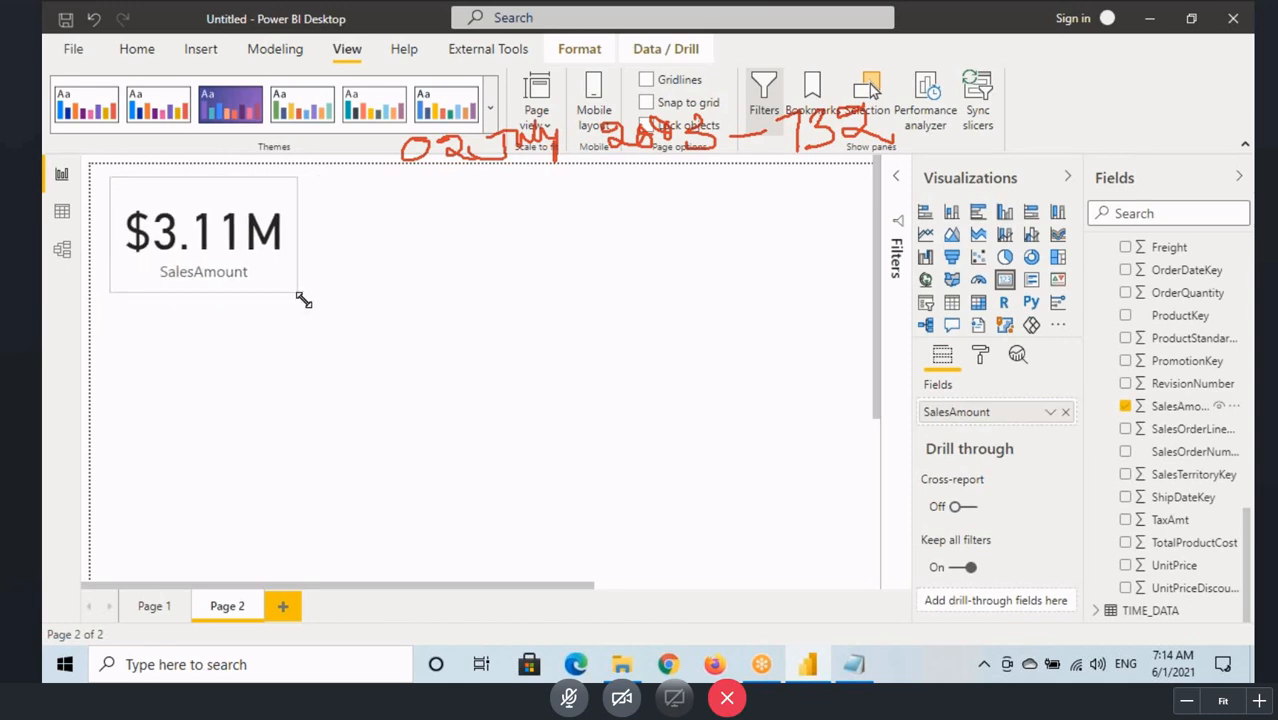
Step: Turn on the SalesAmount card's border and choose a border color
{"action": "left_click", "coordinate": [981, 356]}
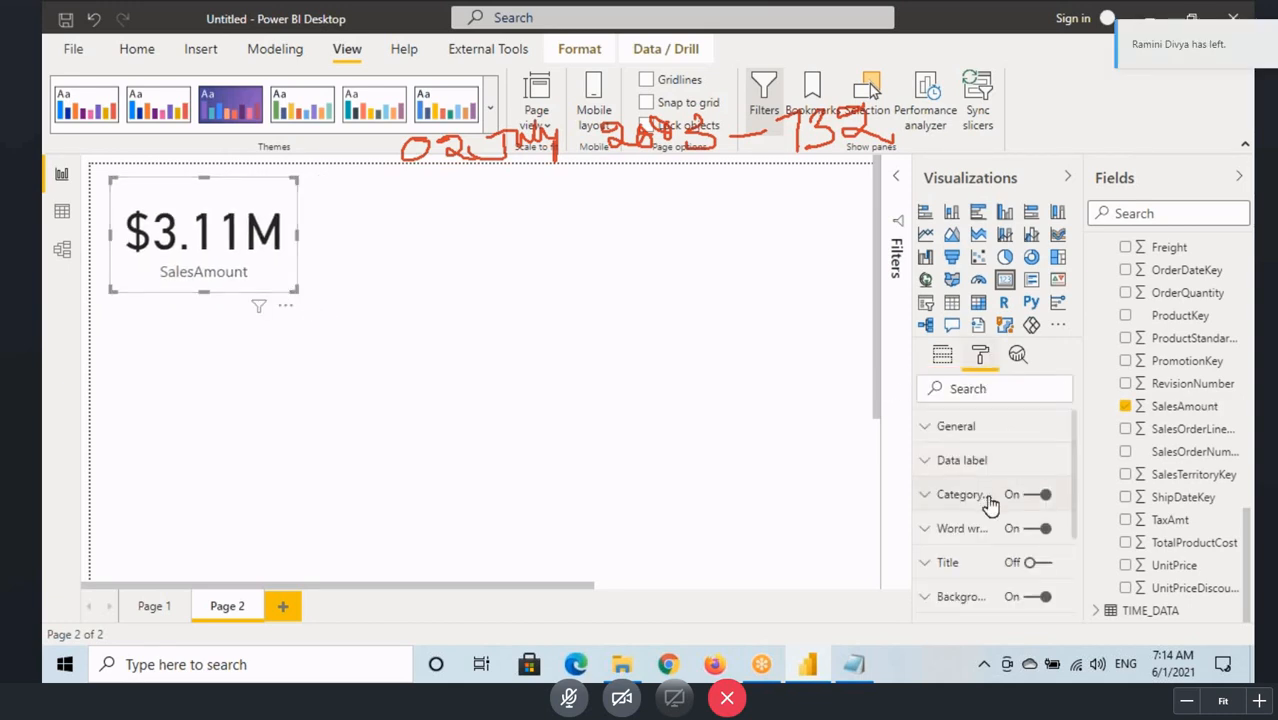
{"action": "scroll", "coordinate": [1040, 500], "scroll_direction": "down", "scroll_amount": 3}
{"action": "left_click", "coordinate": [1035, 511]}
{"action": "left_click", "coordinate": [960, 511]}
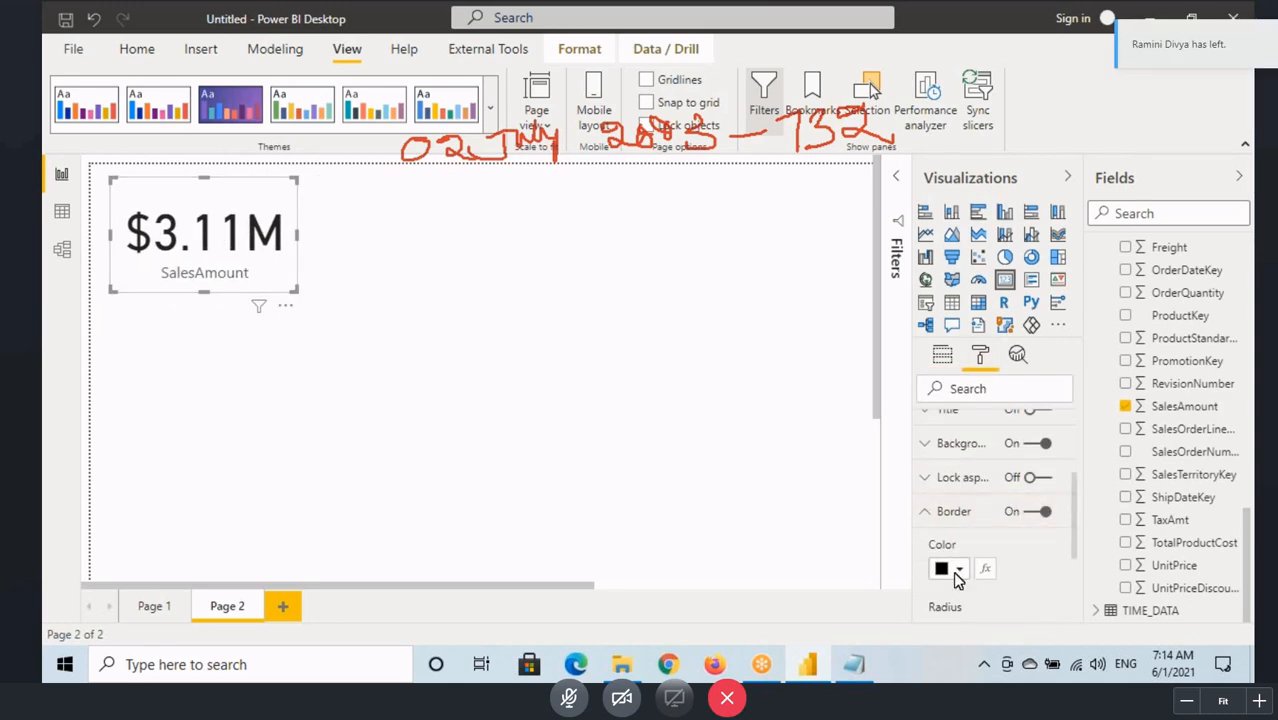
{"action": "left_click", "coordinate": [955, 569]}
{"action": "left_click", "coordinate": [960, 358]}
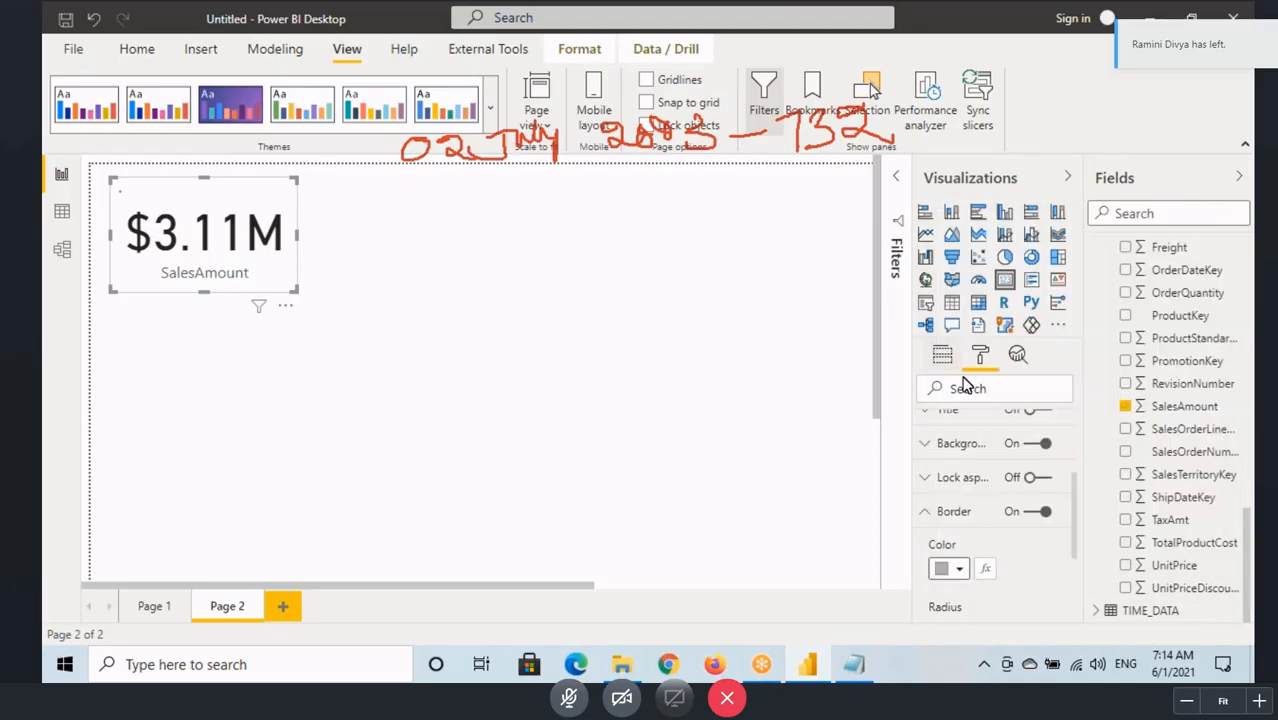
{"action": "left_click", "coordinate": [938, 511]}
Step: Turn on the SalesAmount card's shadow and set its shadow position to Inside
{"action": "left_click", "coordinate": [1035, 546]}
{"action": "left_click", "coordinate": [962, 546]}
{"action": "scroll", "coordinate": [977, 565], "scroll_direction": "down", "scroll_amount": 2}
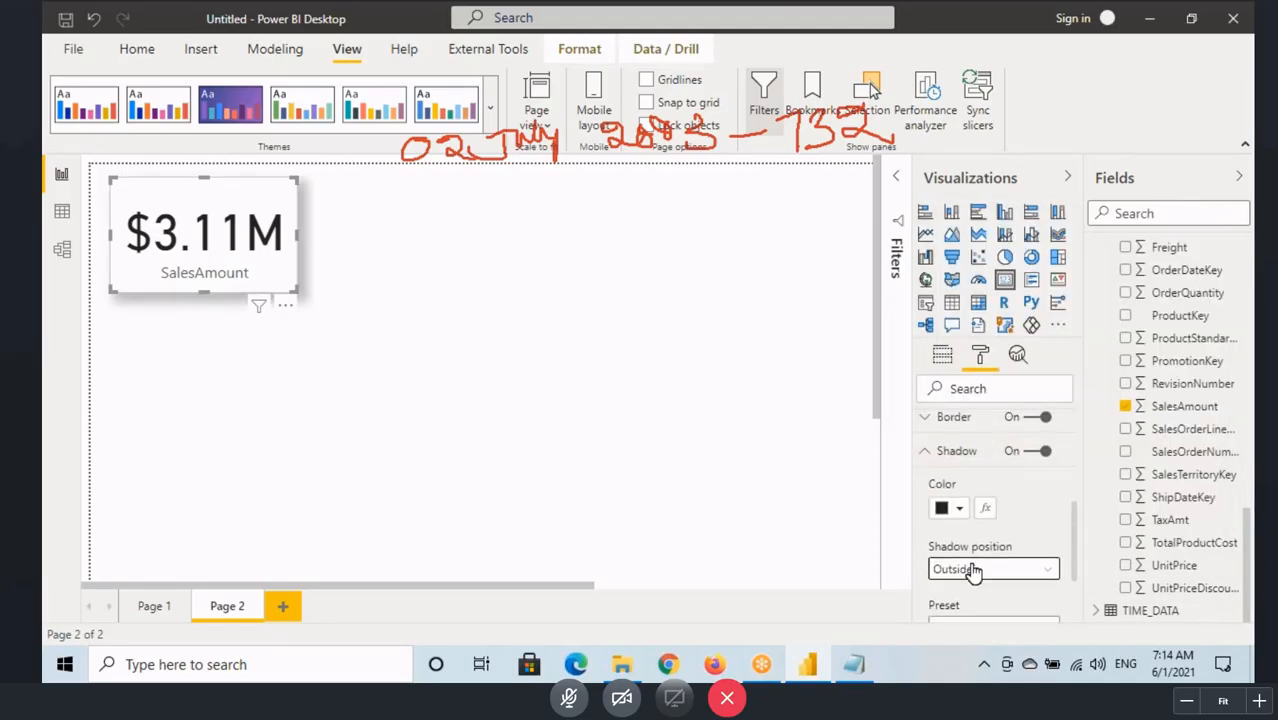
{"action": "left_click", "coordinate": [976, 568]}
{"action": "left_click", "coordinate": [960, 609]}
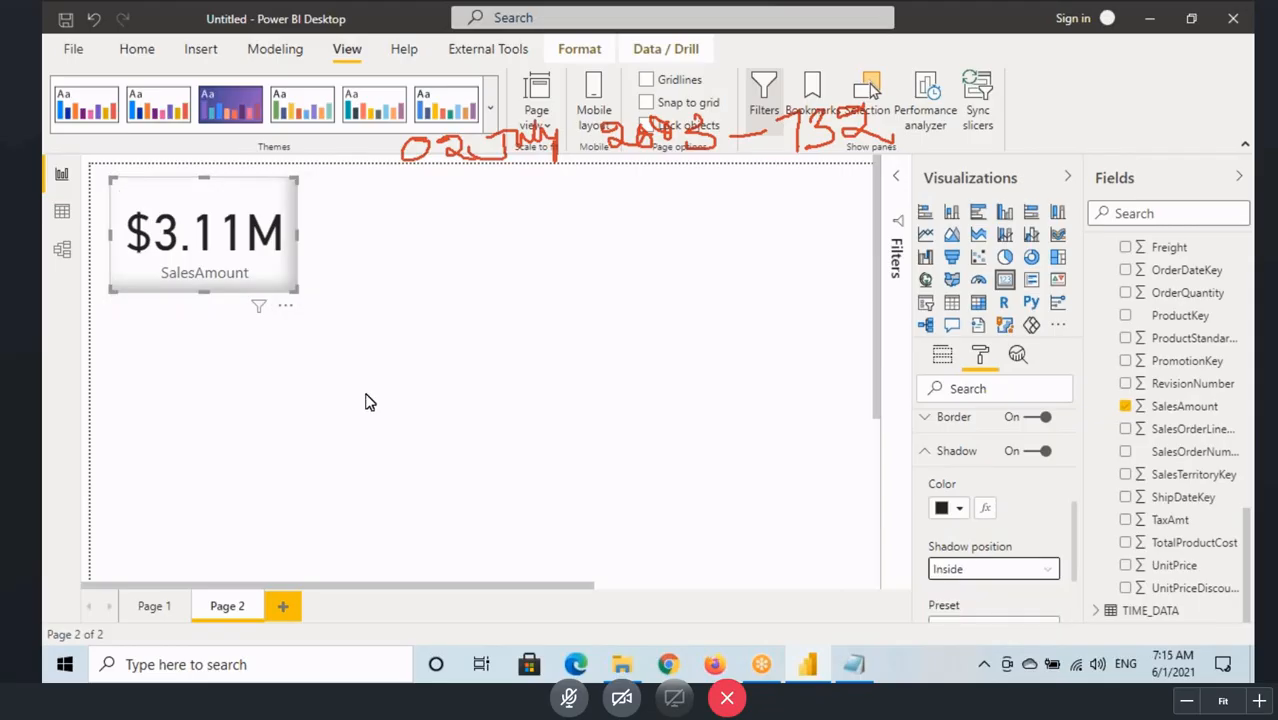
{"action": "left_click", "coordinate": [366, 400]}
Step: Clear all filters from the SALES_DATA table in the data view
{"action": "left_click", "coordinate": [63, 211]}
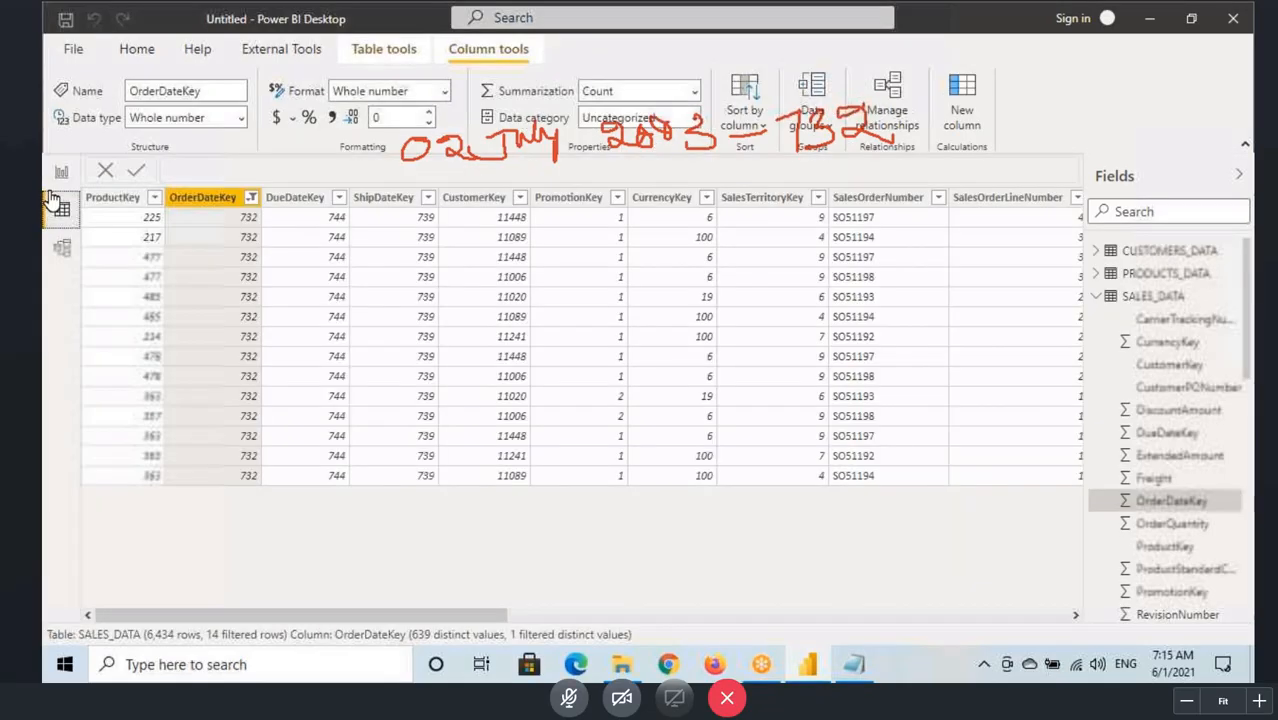
{"action": "right_click", "coordinate": [220, 200]}
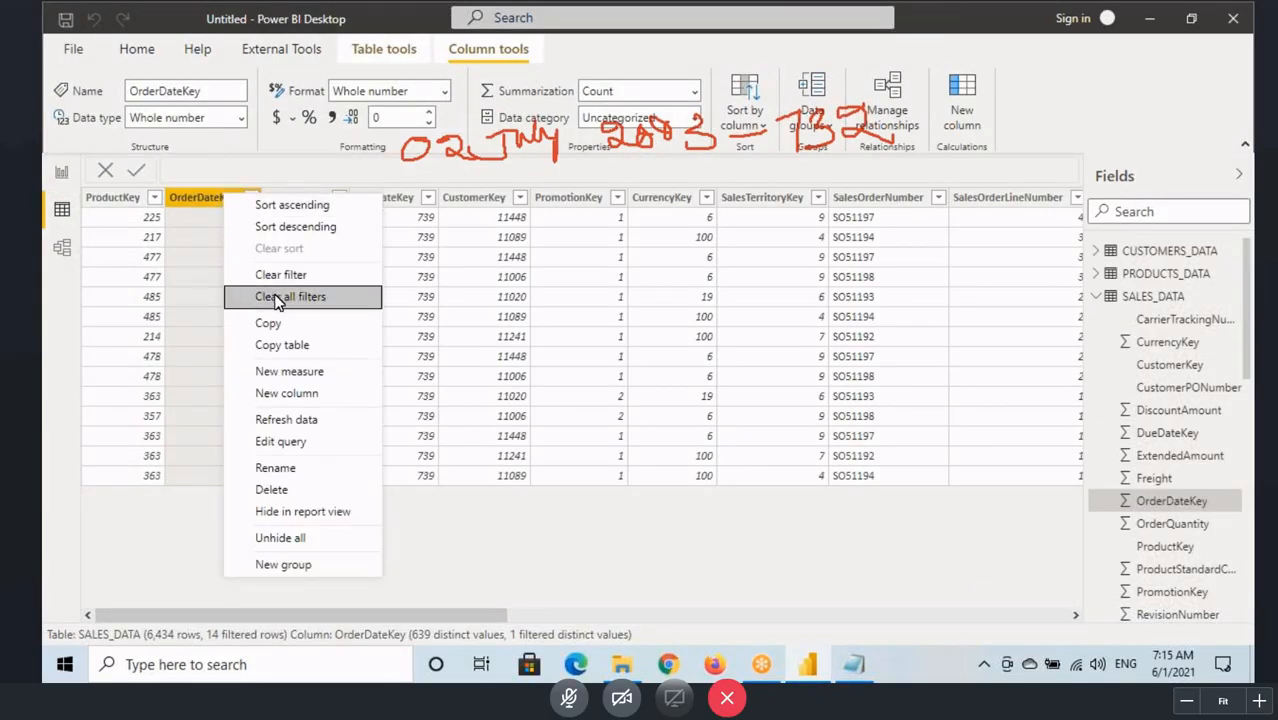
{"action": "left_click", "coordinate": [251, 290]}
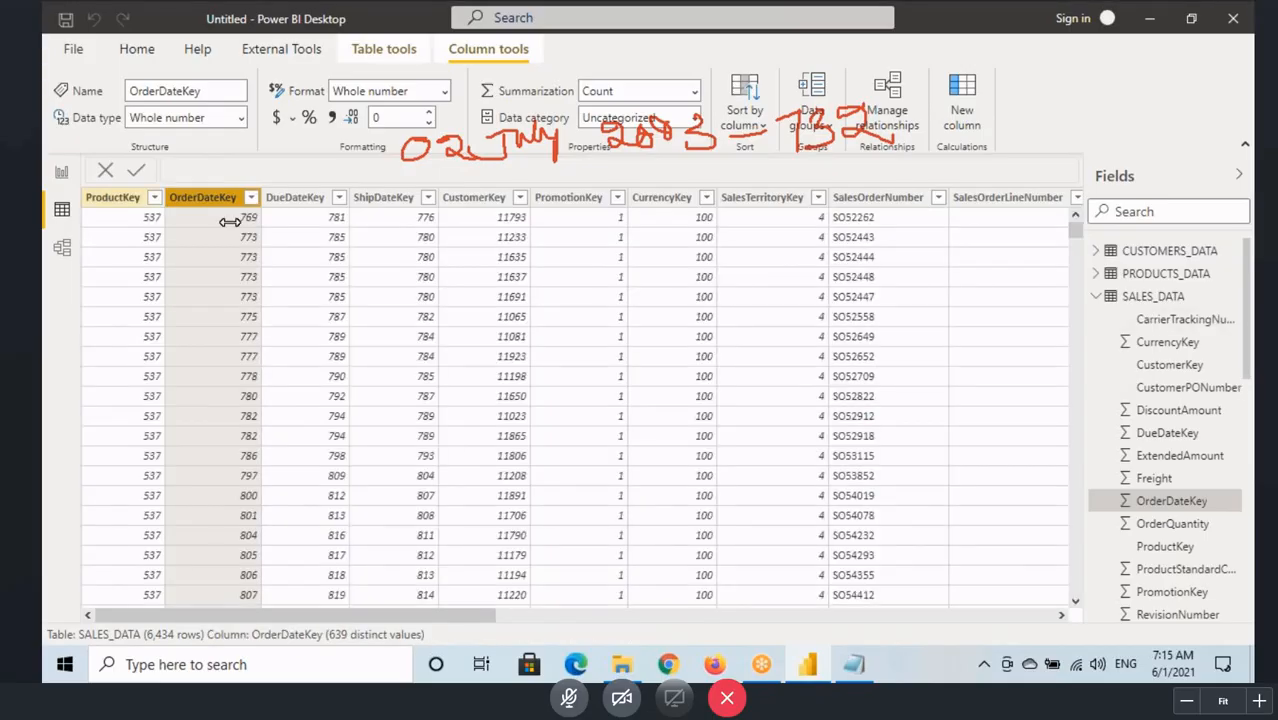
Step: Return to the report page and place an empty table visual to the right of the SalesAmount card
{"action": "left_click", "coordinate": [65, 178]}
{"action": "left_click", "coordinate": [951, 303]}
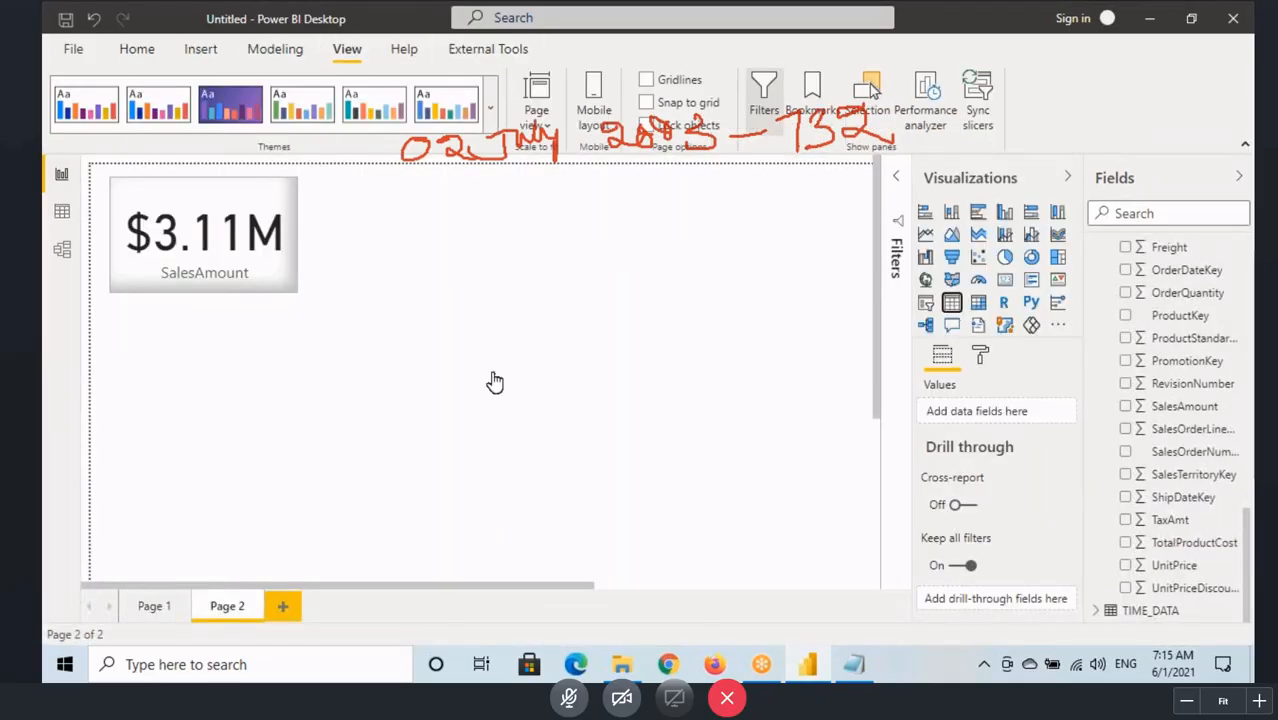
{"action": "left_click_drag", "start_coordinate": [233, 397], "coordinate": [343, 411]}
{"action": "left_click", "coordinate": [482, 402]}
{"action": "left_click_drag", "start_coordinate": [482, 402], "coordinate": [526, 338]}
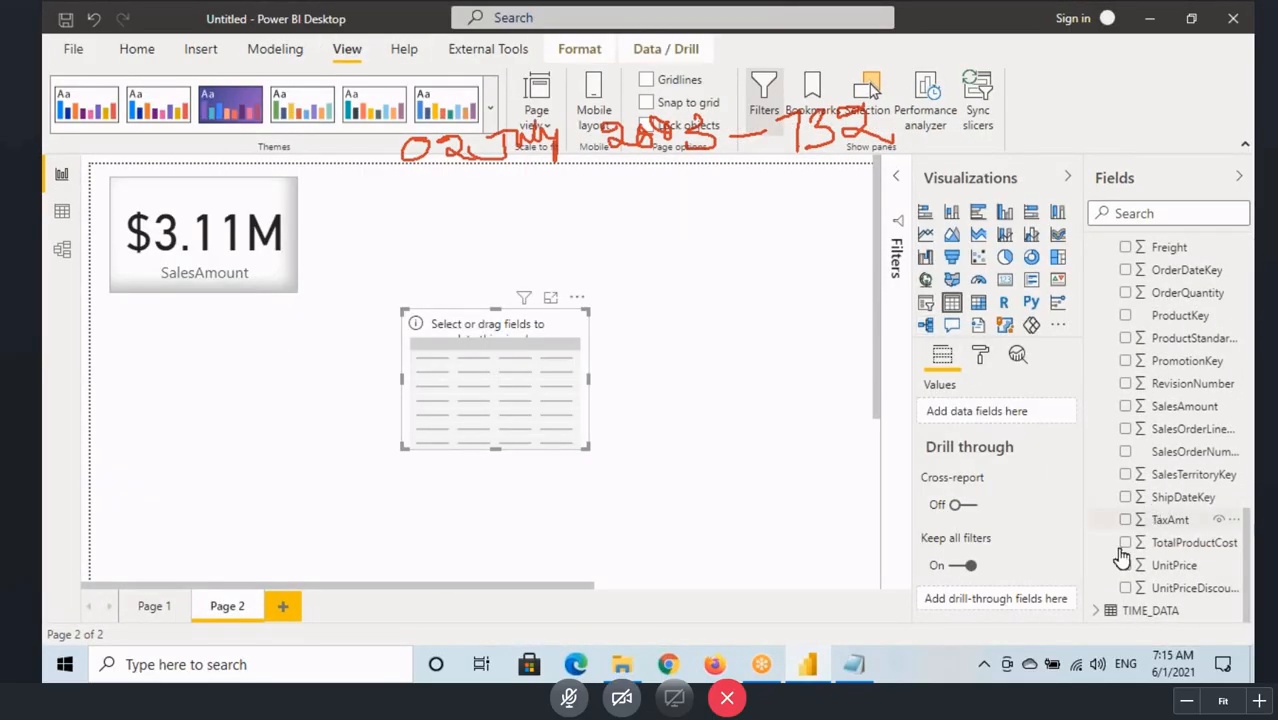
Step: Add CalendarYear from TIME_DATA to the table visual, then move the table up and enlarge it
{"action": "left_click", "coordinate": [1091, 612]}
{"action": "scroll", "coordinate": [1108, 345], "scroll_direction": "down", "scroll_amount": 4}
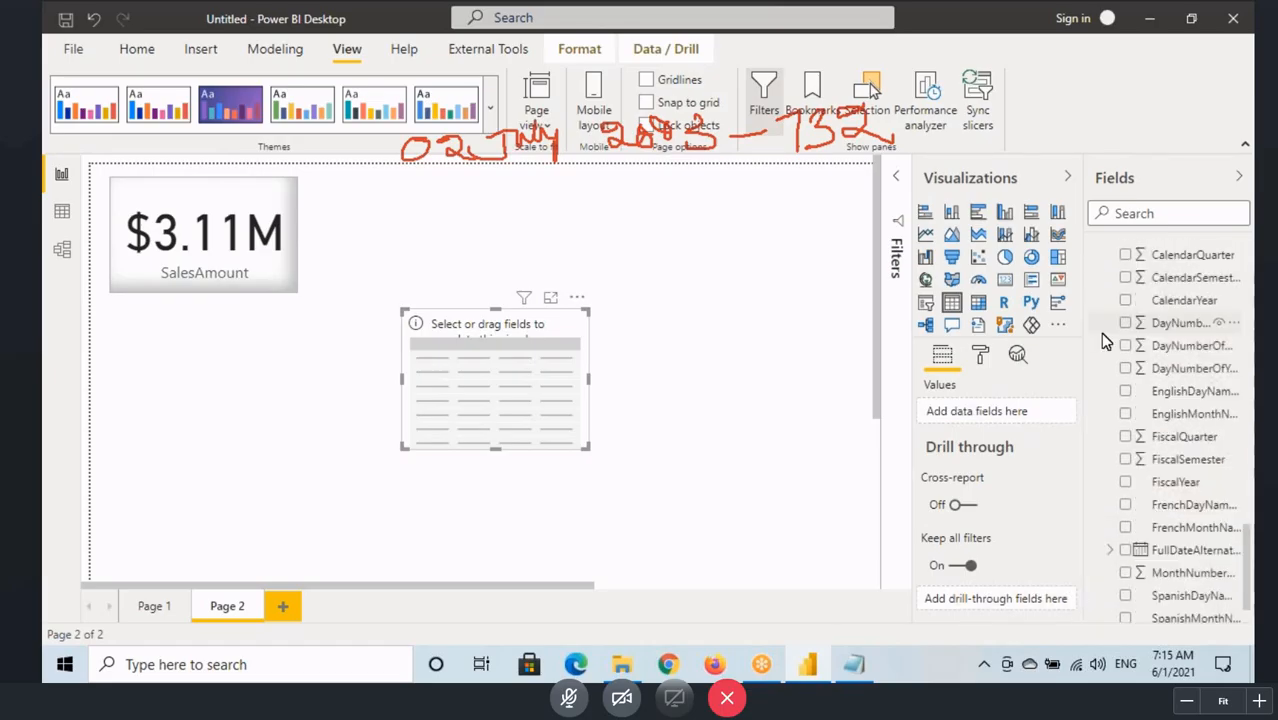
{"action": "scroll", "coordinate": [1112, 368], "scroll_direction": "up", "scroll_amount": 3}
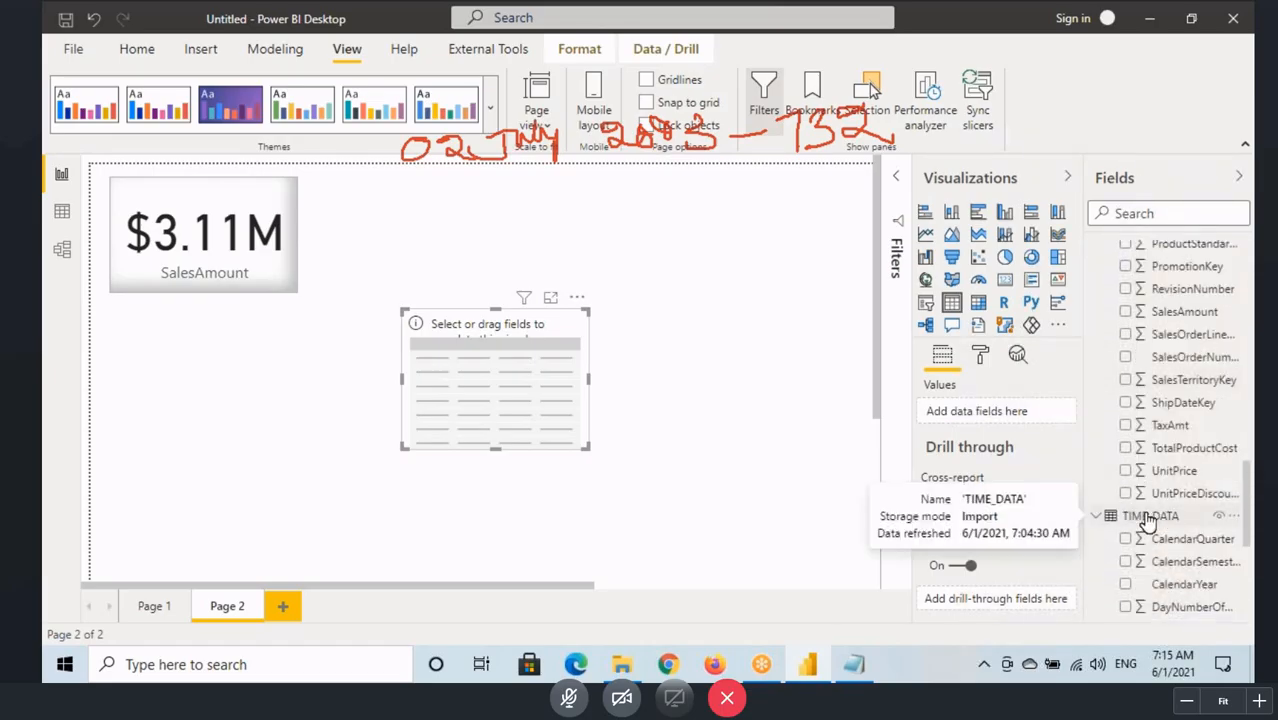
{"action": "scroll", "coordinate": [1155, 510], "scroll_direction": "down", "scroll_amount": 5}
{"action": "scroll", "coordinate": [1165, 445], "scroll_direction": "up", "scroll_amount": 2}
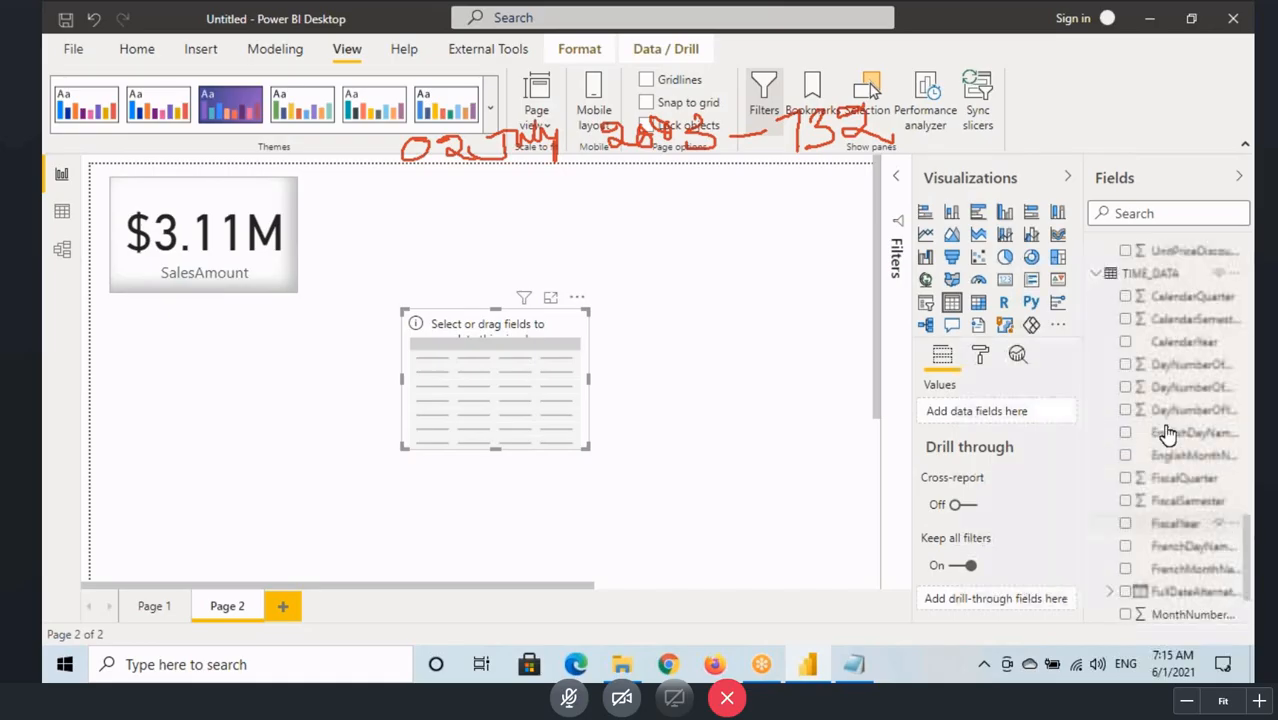
{"action": "left_click_drag", "start_coordinate": [1175, 342], "coordinate": [545, 445]}
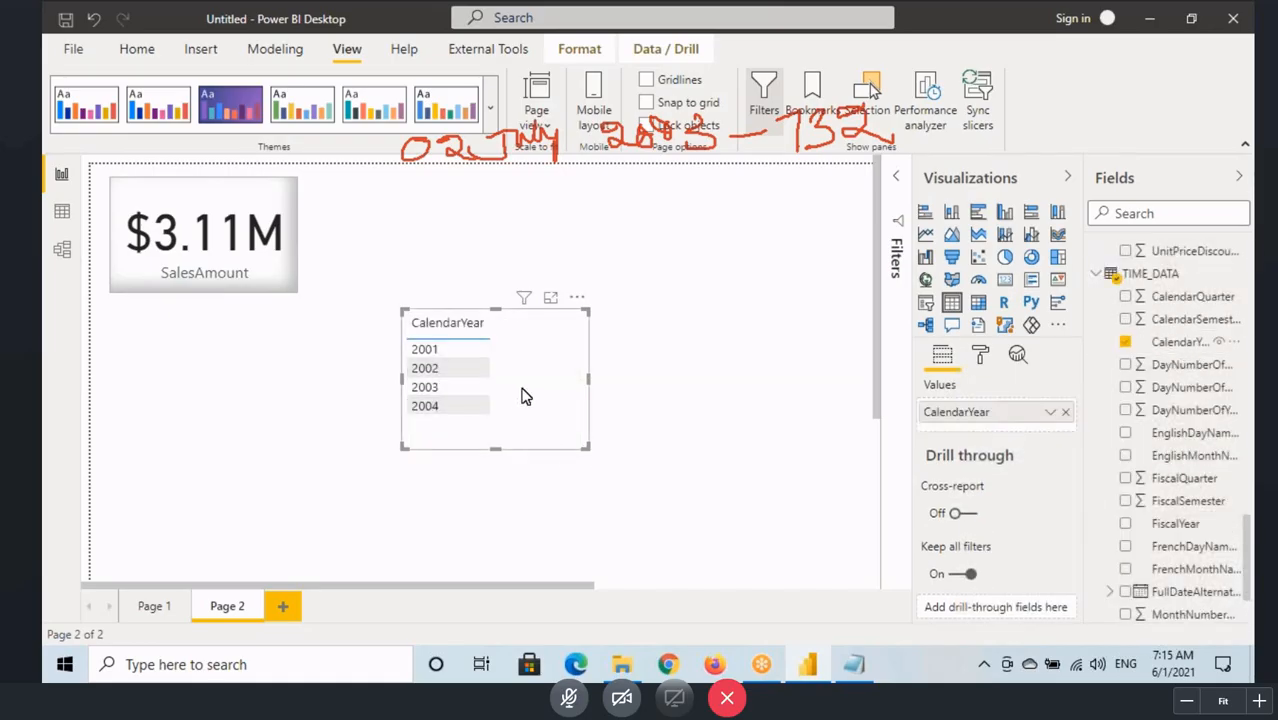
{"action": "left_click_drag", "start_coordinate": [519, 381], "coordinate": [509, 321]}
{"action": "left_click_drag", "start_coordinate": [577, 386], "coordinate": [620, 432]}
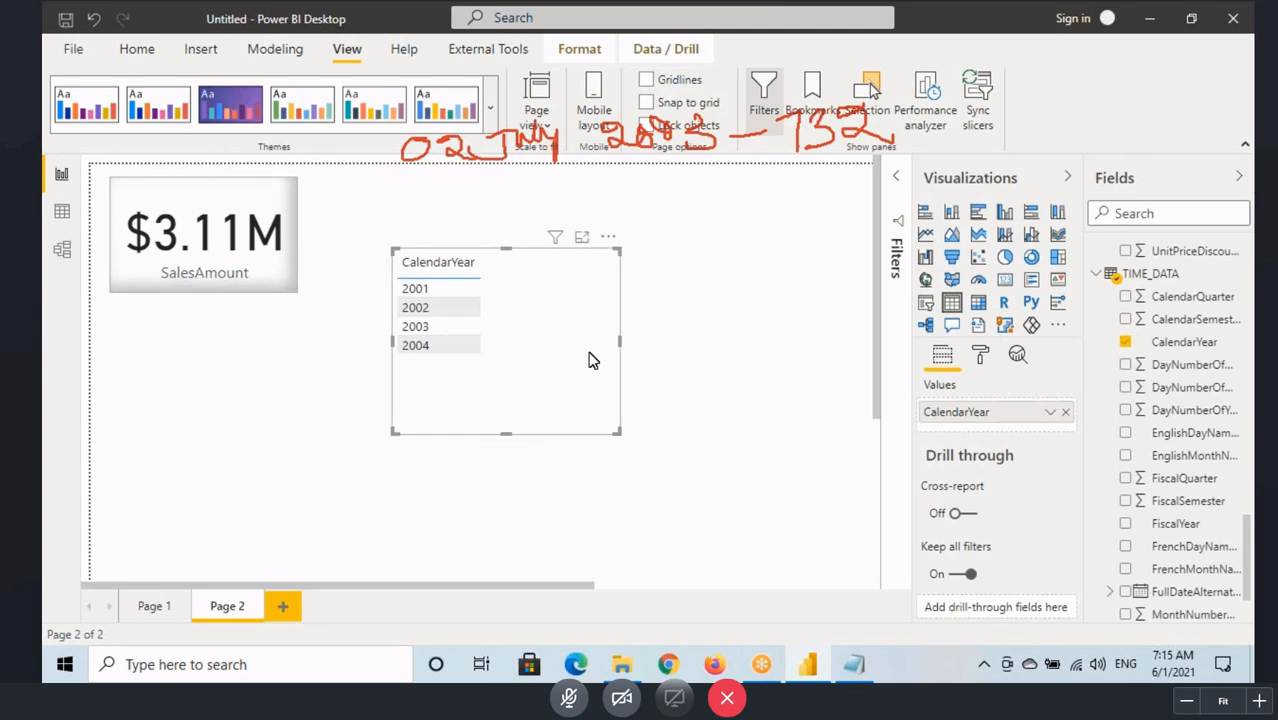
Step: Add SalesAmount from SALES_DATA to the CalendarYear table visual
{"action": "scroll", "coordinate": [1172, 430], "scroll_direction": "up", "scroll_amount": 1}
{"action": "scroll", "coordinate": [1172, 430], "scroll_direction": "up", "scroll_amount": 5}
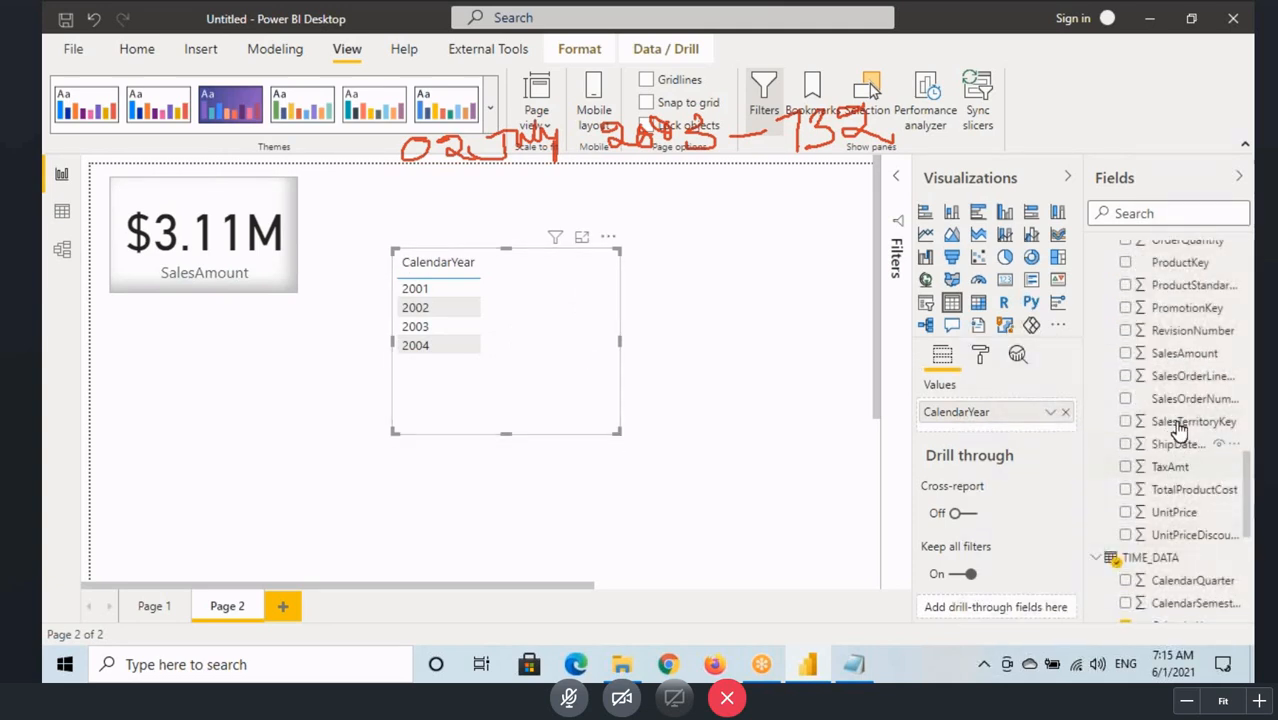
{"action": "left_click_drag", "start_coordinate": [1180, 353], "coordinate": [572, 324]}
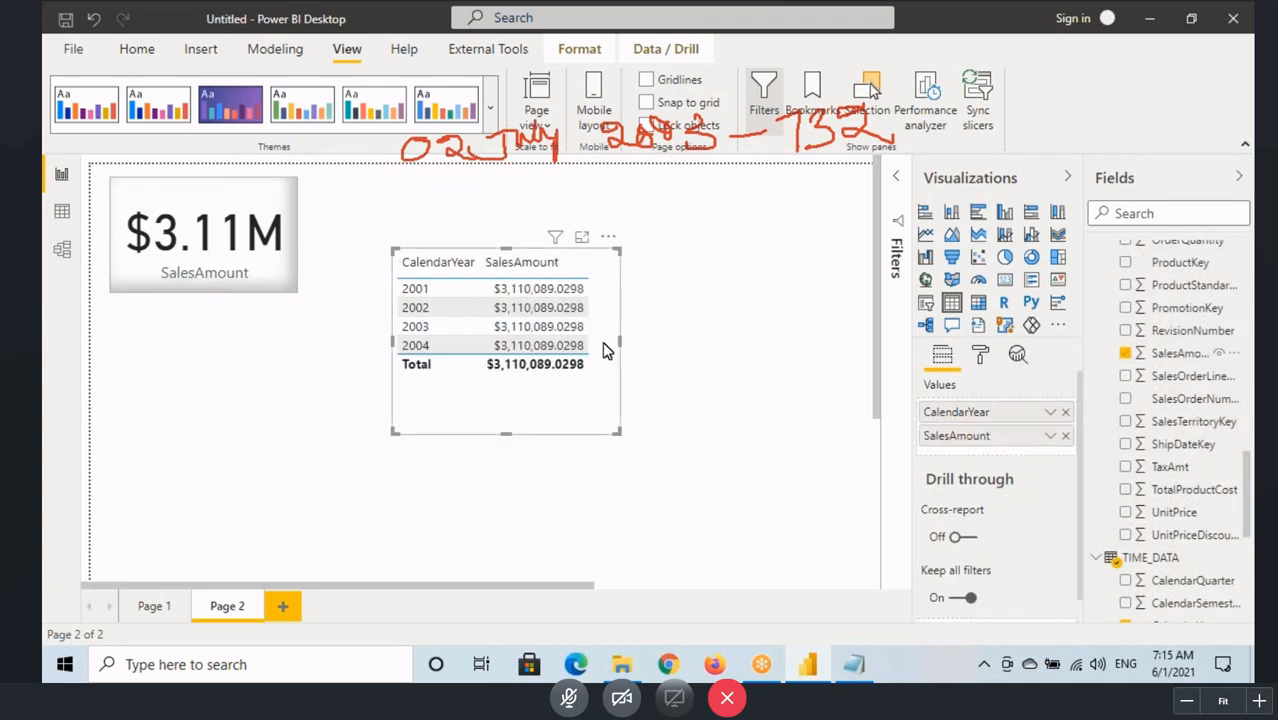
Step: Copy the SalesAmount card's formatting to the table visual with Format Painter
{"action": "left_click", "coordinate": [185, 283]}
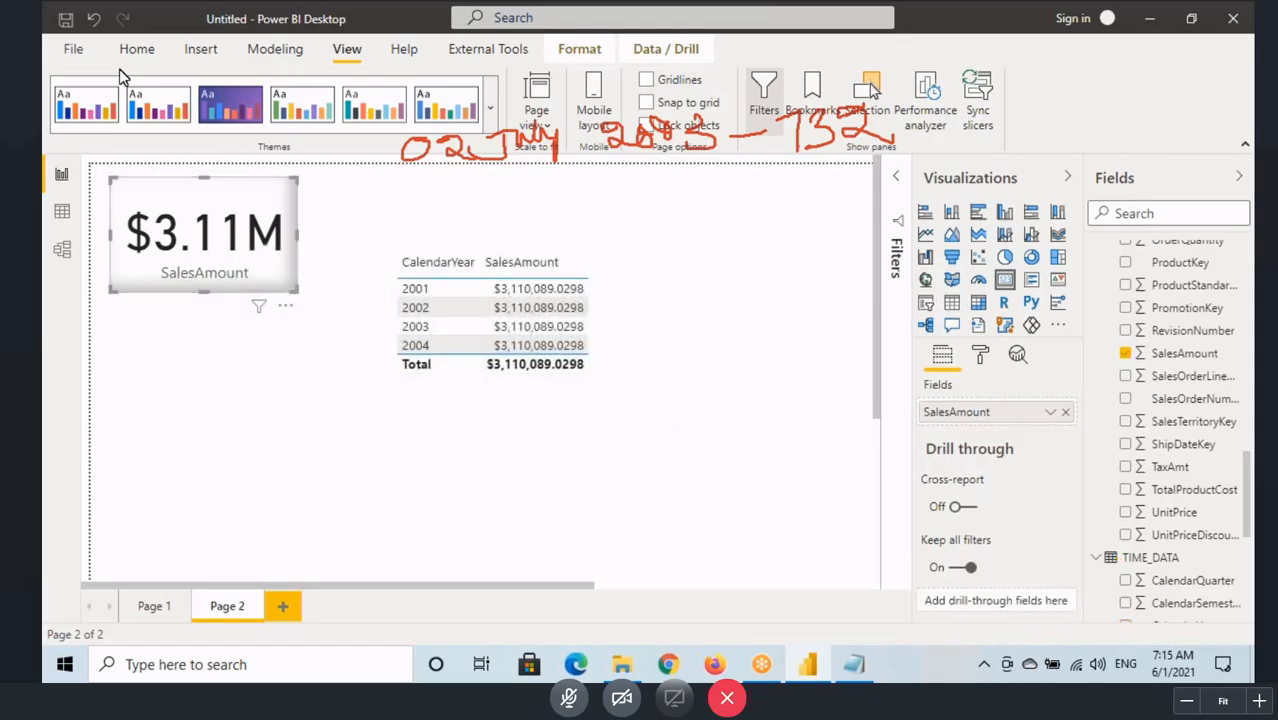
{"action": "left_click", "coordinate": [137, 48]}
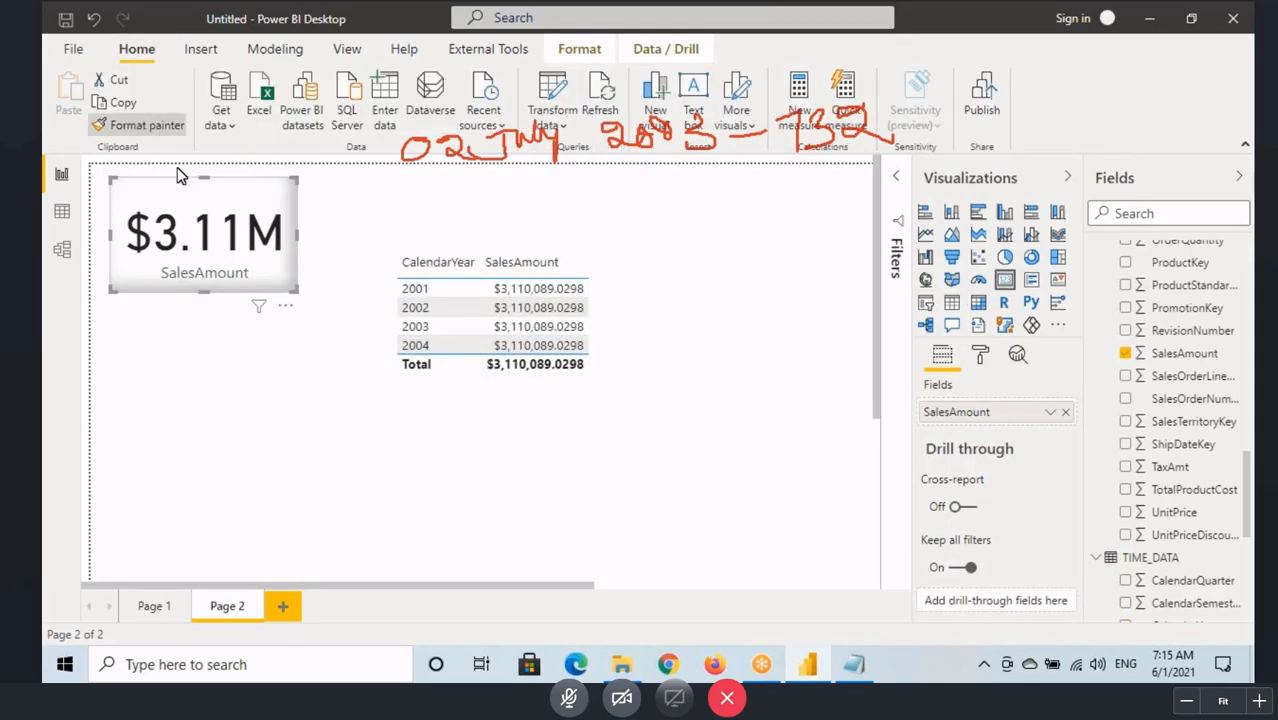
{"action": "left_click", "coordinate": [462, 398]}
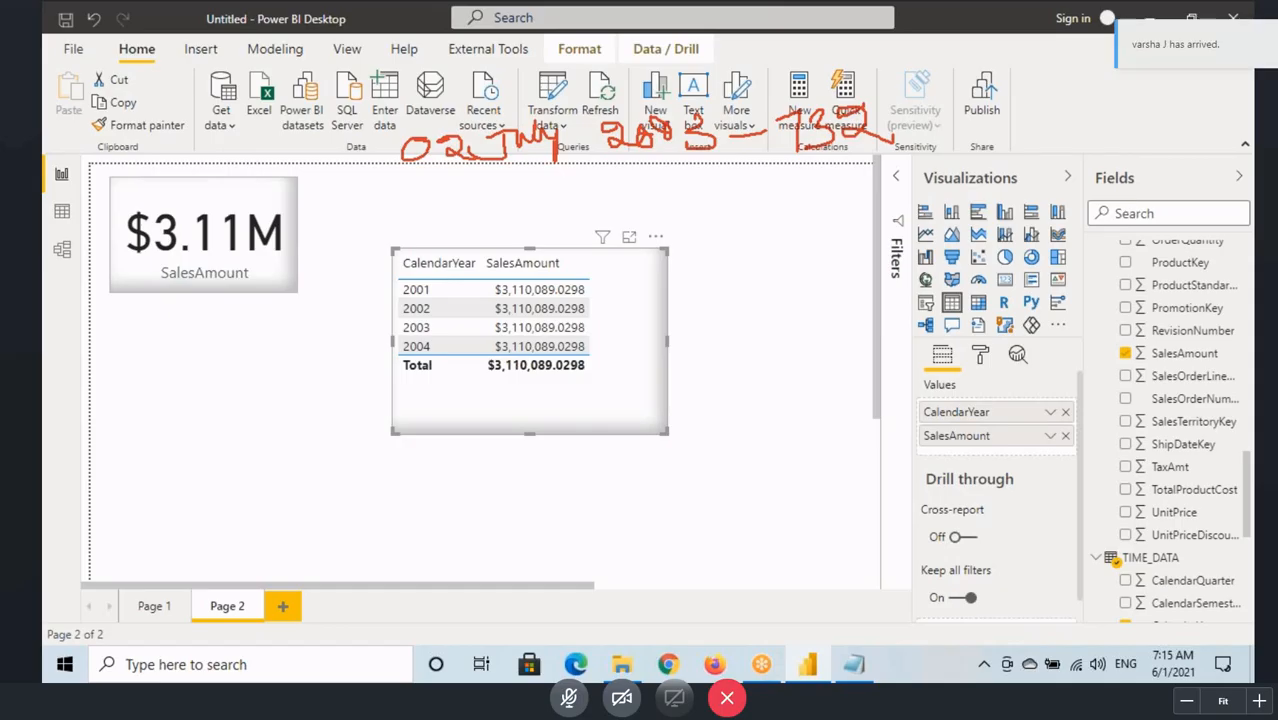
Step: Box the 2001 and 2002 sales amounts in the table, add a tick beside 2001 and cross out the SalesAmount column
{"action": "mouse_move", "coordinate": [490, 279]}
{"action": "left_mouse_down"}
{"action": "mouse_move", "coordinate": [597, 291]}
{"action": "mouse_move", "coordinate": [660, 267]}
{"action": "left_mouse_up"}
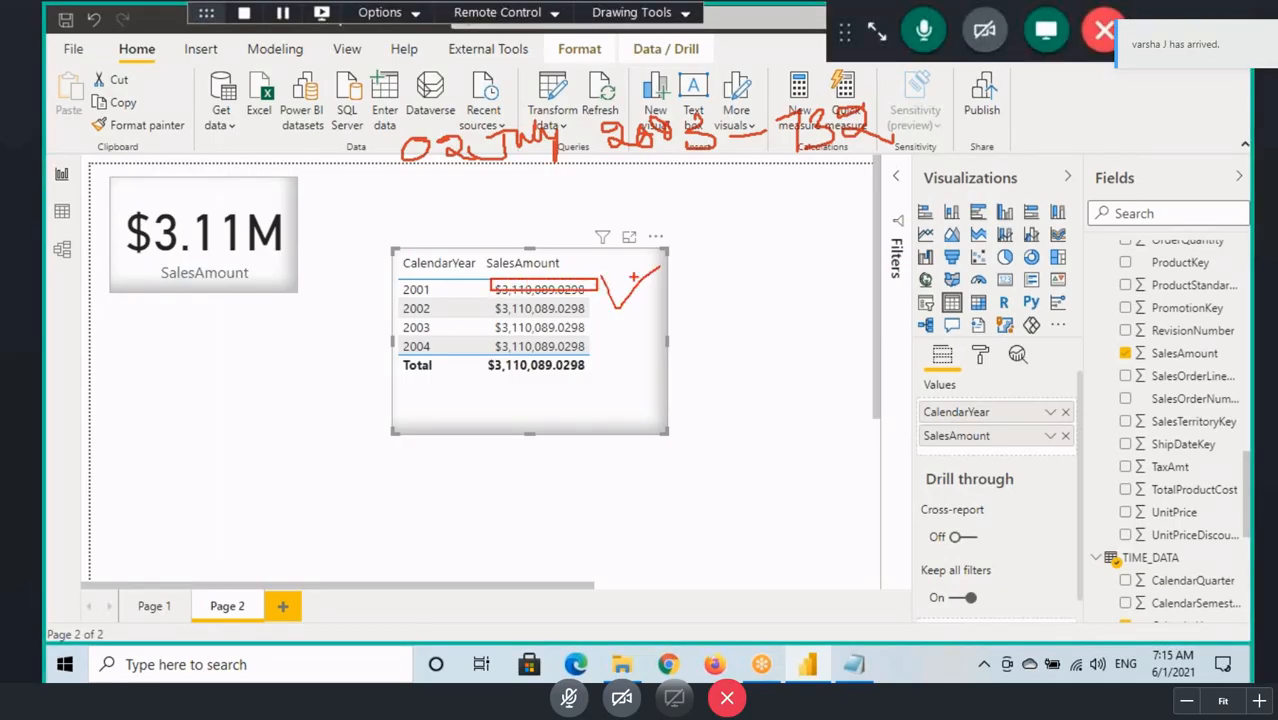
{"action": "mouse_move", "coordinate": [484, 298]}
{"action": "left_mouse_down"}
{"action": "mouse_move", "coordinate": [597, 320]}
{"action": "mouse_move", "coordinate": [485, 372]}
{"action": "left_mouse_up"}
{"action": "left_click_drag", "start_coordinate": [478, 278], "coordinate": [603, 365]}
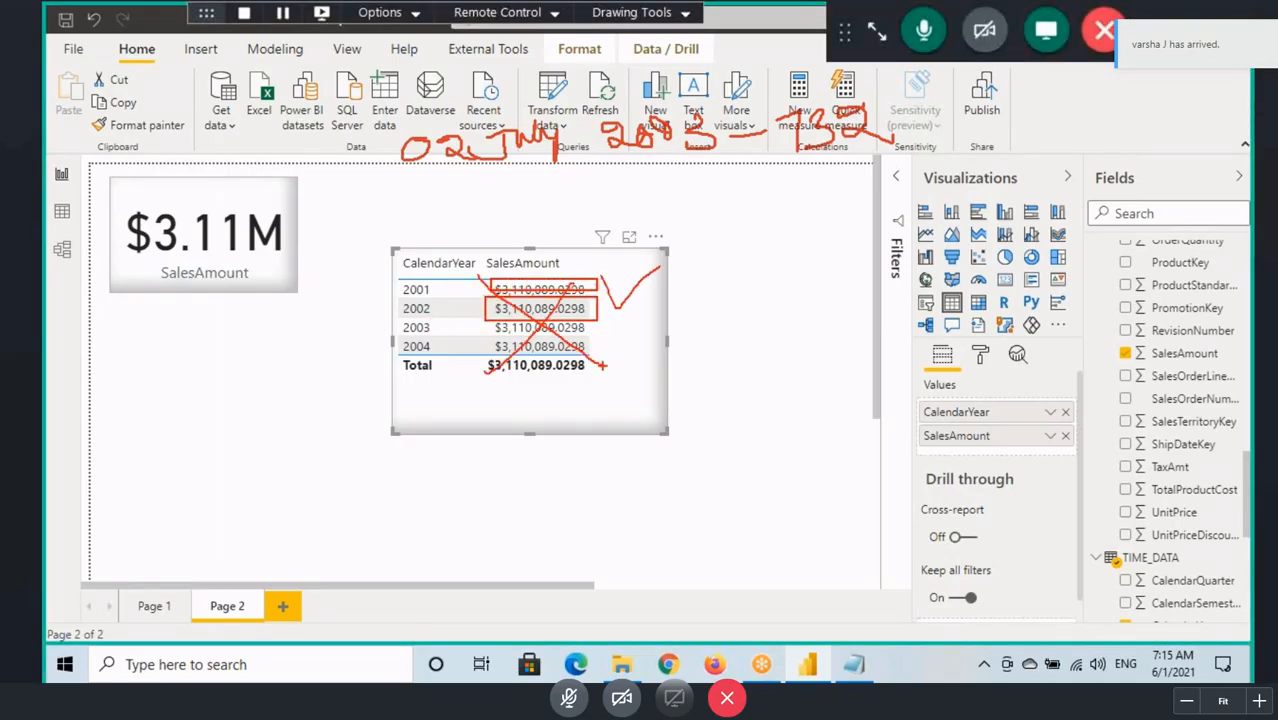
Step: Switch to the model diagram, box the SALES_DATA and TIME_DATA tables and circle OrderDateKey
{"action": "left_click", "coordinate": [61, 248]}
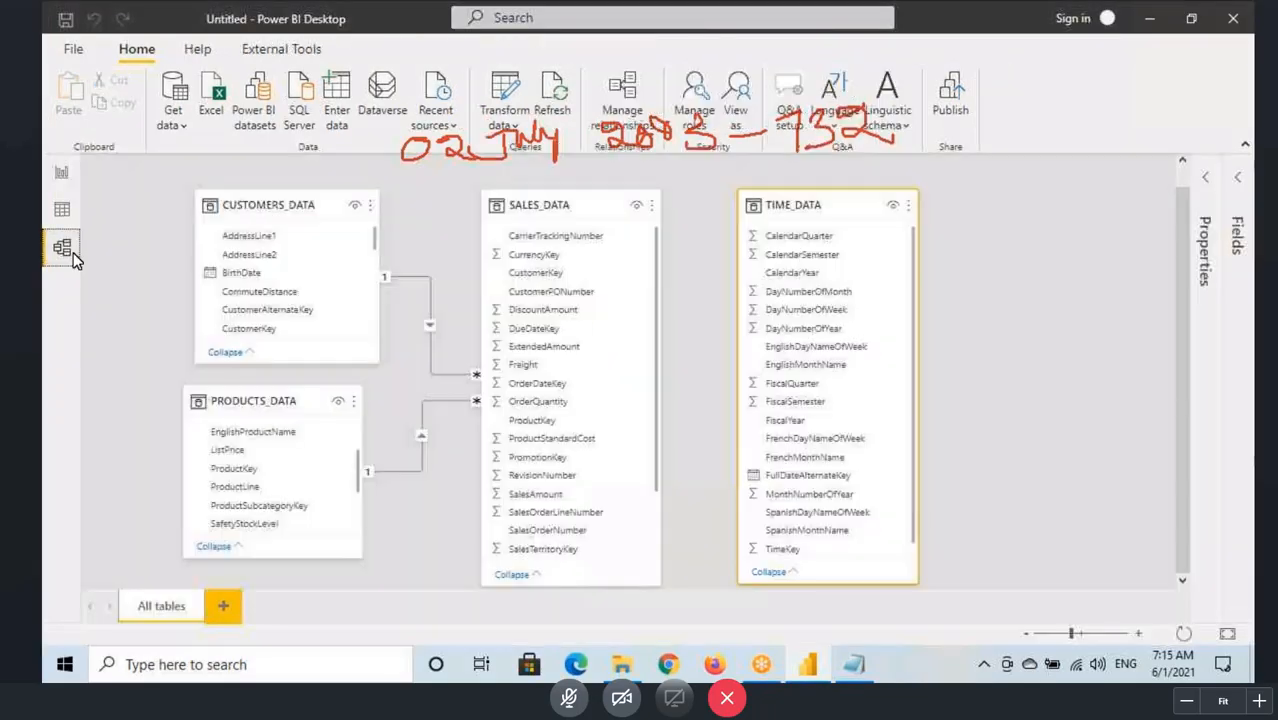
{"action": "mouse_move", "coordinate": [478, 198]}
{"action": "left_mouse_down"}
{"action": "mouse_move", "coordinate": [658, 536]}
{"action": "mouse_move", "coordinate": [666, 577]}
{"action": "left_mouse_up"}
{"action": "left_click_drag", "start_coordinate": [735, 194], "coordinate": [930, 590]}
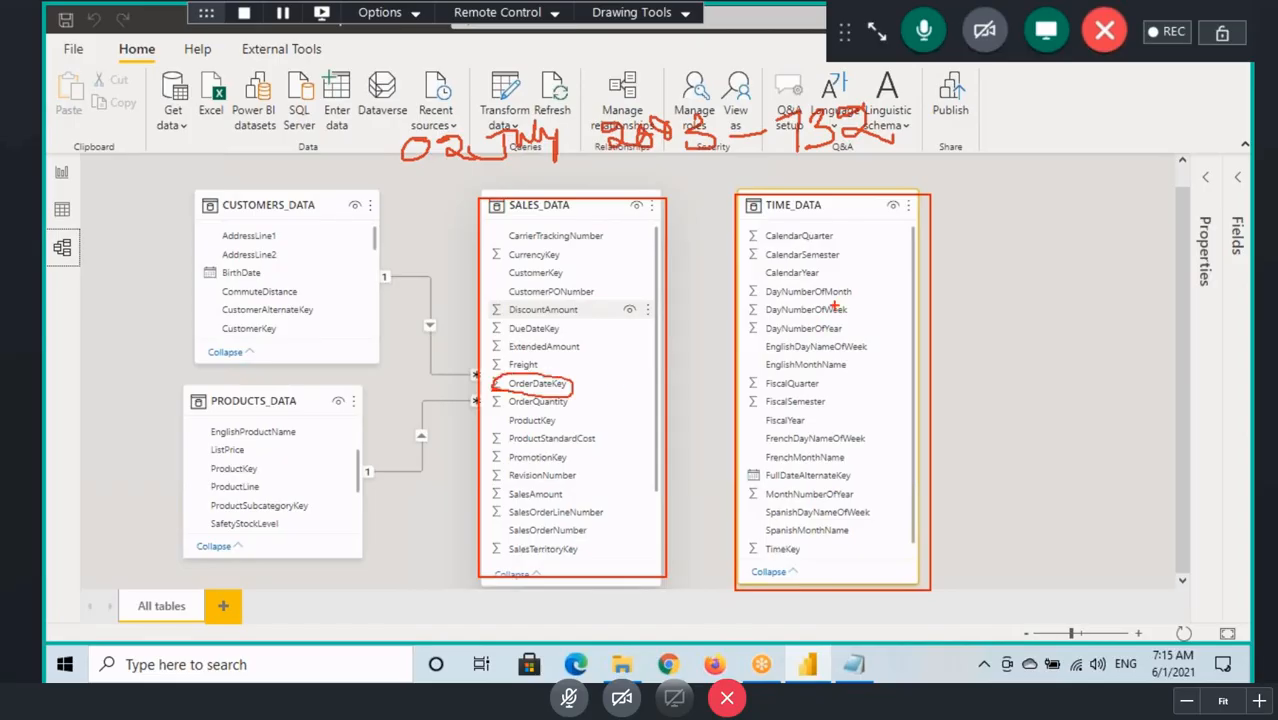
Step: Handwrite years such as 2001 and 2003 over TIME_DATA with a tick beside them, and clear the marks on the diagram
{"action": "mouse_move", "coordinate": [833, 303]}
{"action": "left_mouse_down"}
{"action": "mouse_move", "coordinate": [827, 376]}
{"action": "mouse_move", "coordinate": [844, 354]}
{"action": "left_mouse_up"}
{"action": "left_click_drag", "start_coordinate": [858, 342], "coordinate": [974, 324]}
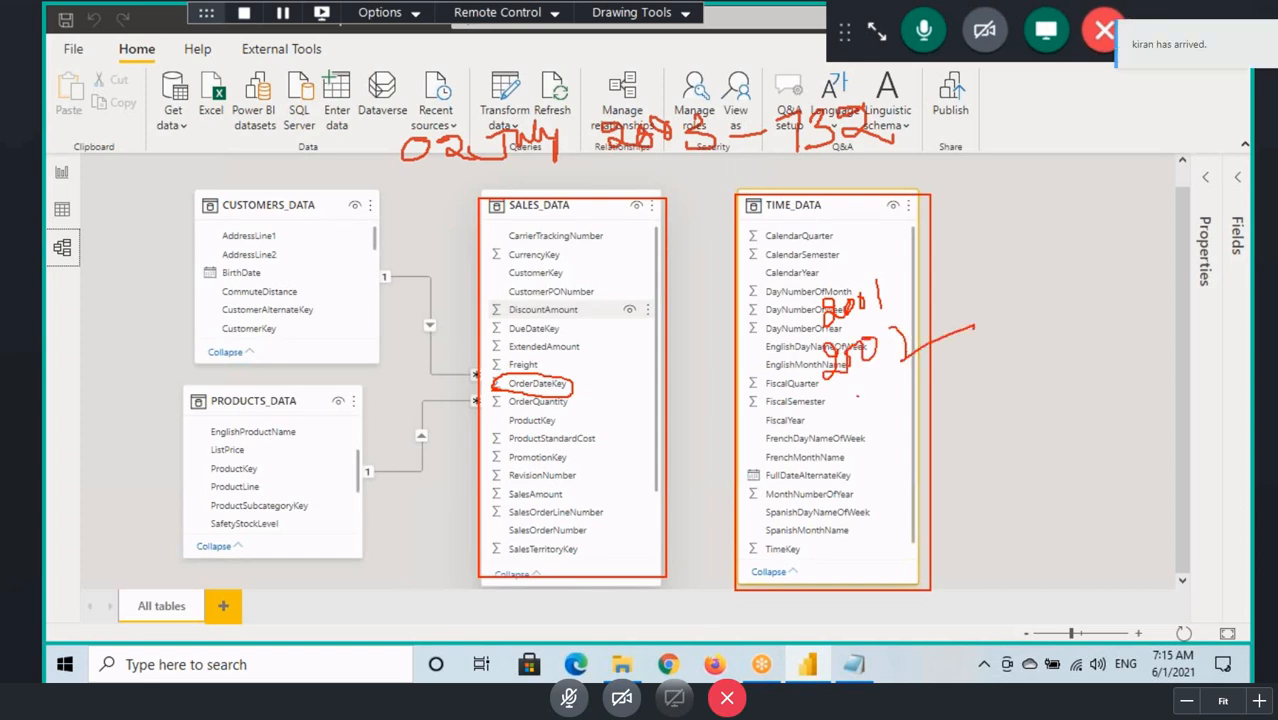
{"action": "left_click_drag", "start_coordinate": [842, 398], "coordinate": [858, 426]}
{"action": "left_click_drag", "start_coordinate": [862, 396], "coordinate": [906, 392]}
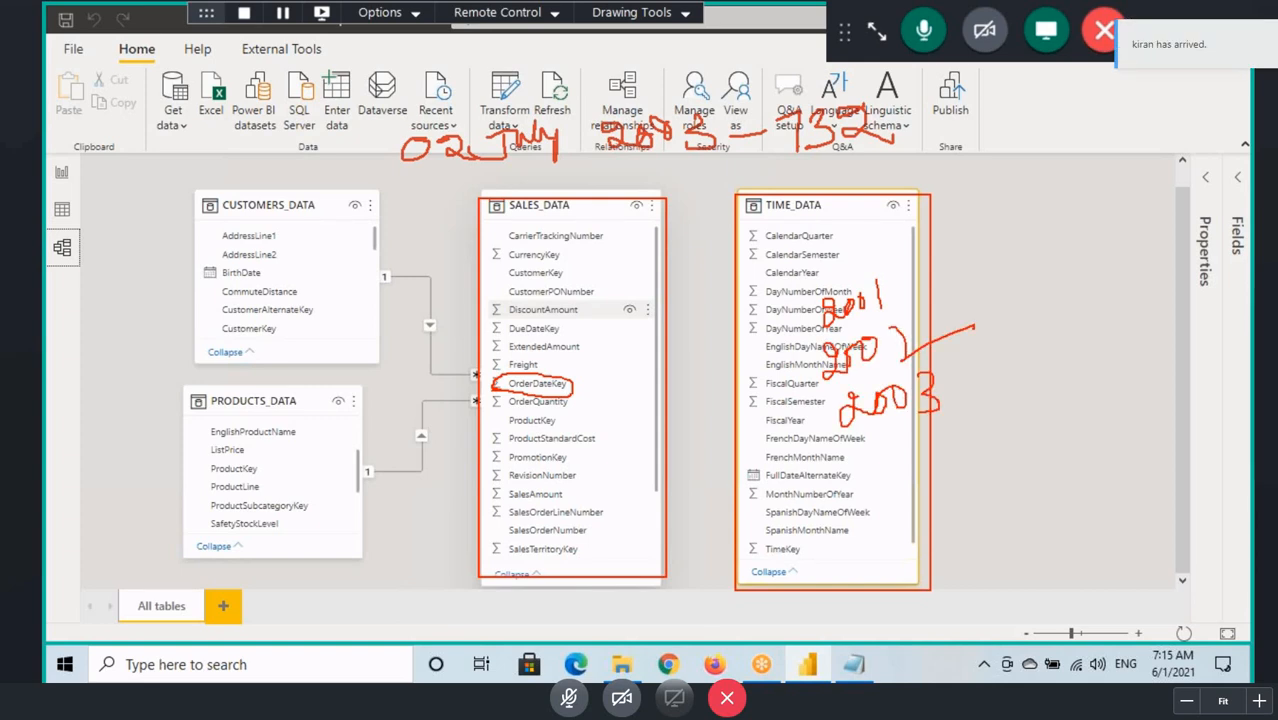
{"action": "mouse_move", "coordinate": [864, 438]}
{"action": "left_mouse_down"}
{"action": "mouse_move", "coordinate": [866, 478]}
{"action": "mouse_move", "coordinate": [889, 448]}
{"action": "left_mouse_up"}
{"action": "left_click_drag", "start_coordinate": [910, 447], "coordinate": [934, 448]}
{"action": "left_click_drag", "start_coordinate": [788, 517], "coordinate": [1068, 436]}
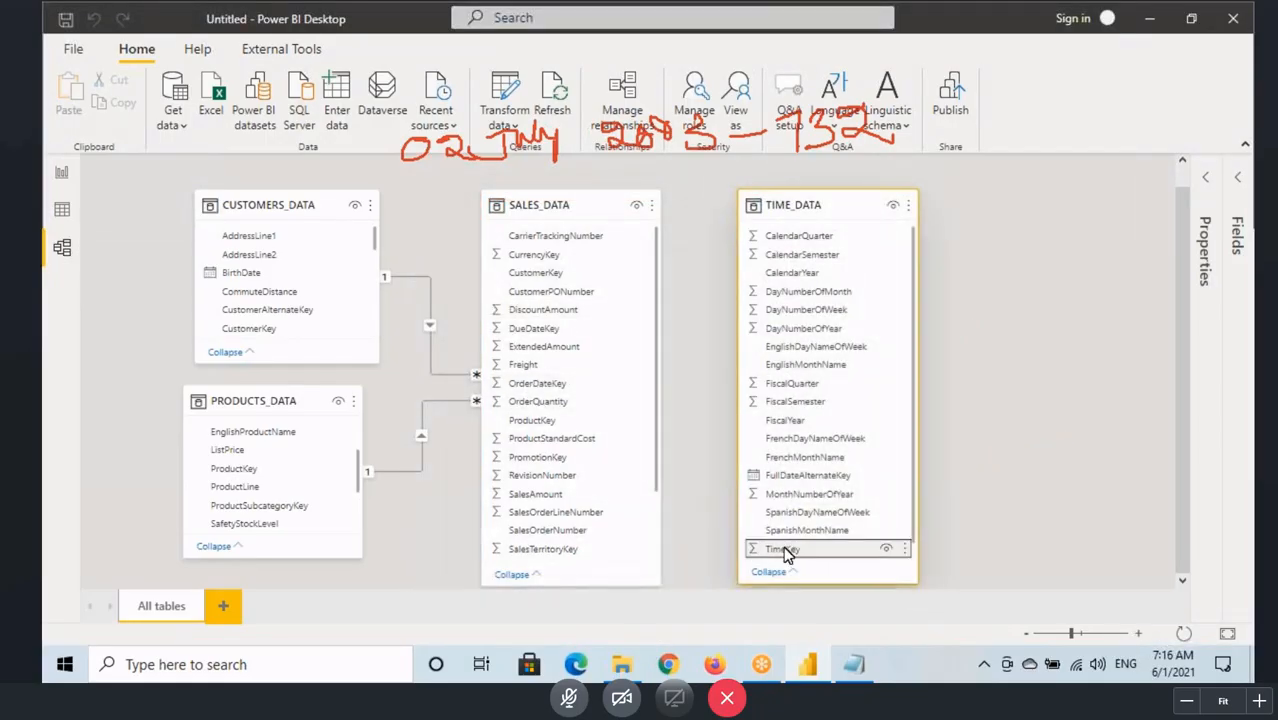
{"action": "left_click_drag", "start_coordinate": [785, 548], "coordinate": [665, 503]}
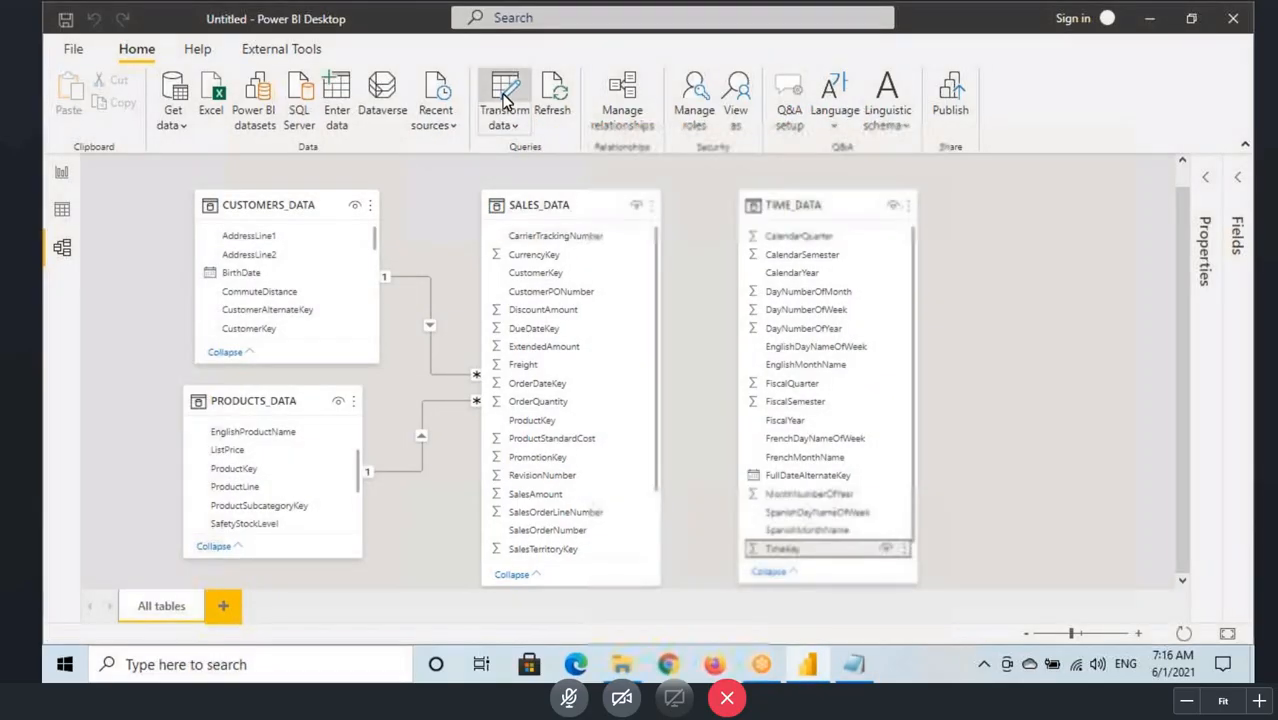
{"action": "left_click", "coordinate": [506, 108]}
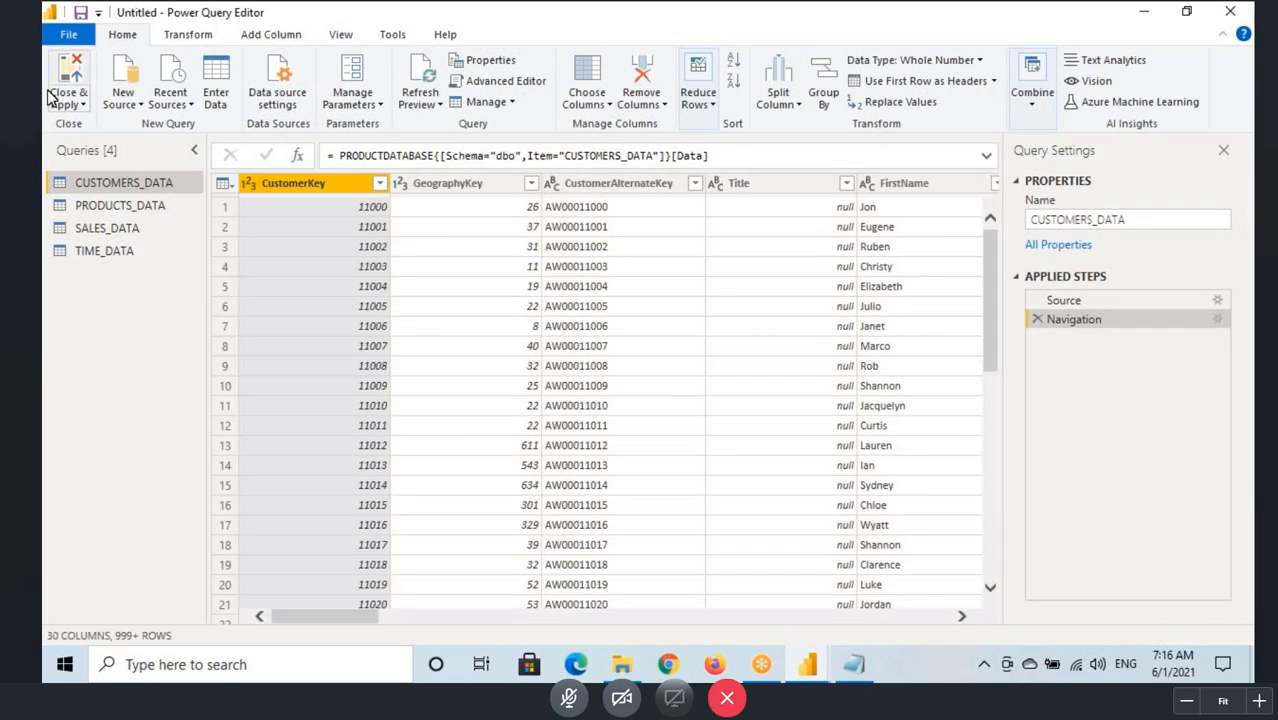
{"action": "left_click", "coordinate": [62, 88]}
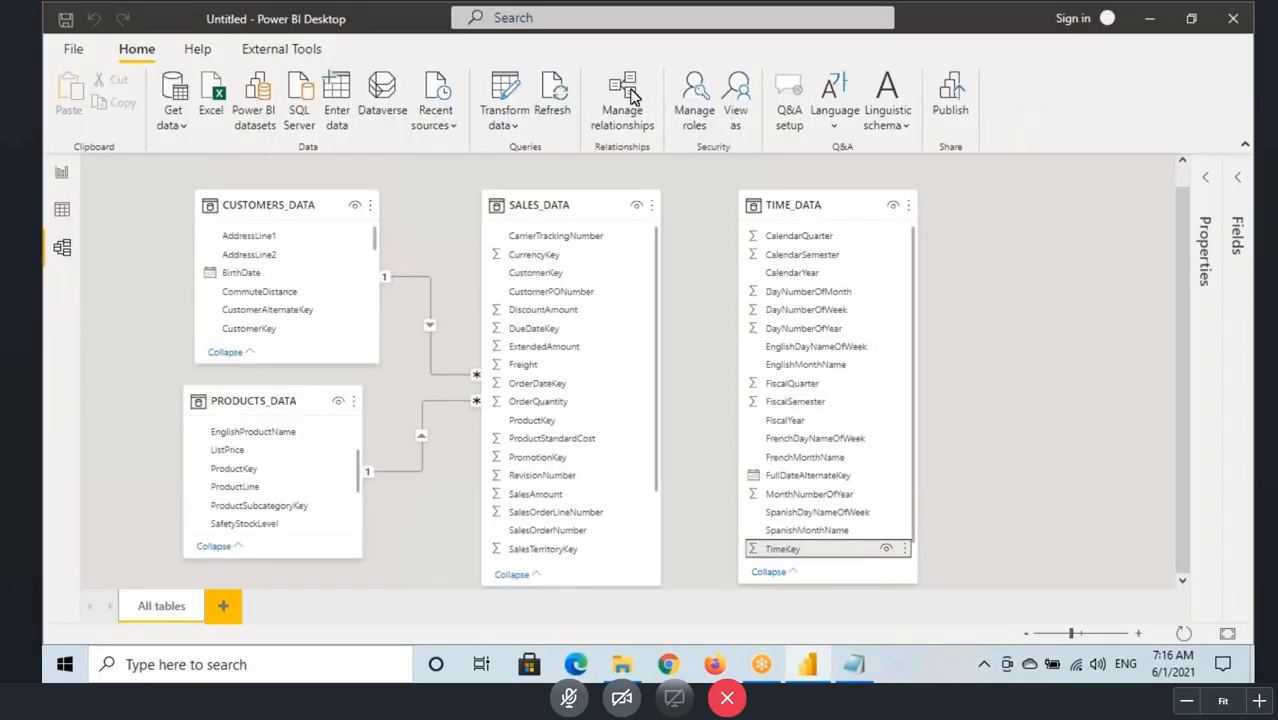
Step: Start a new relationship in Manage relationships with TIME_DATA as the first table and SALES_DATA as the second
{"action": "left_click", "coordinate": [624, 317]}
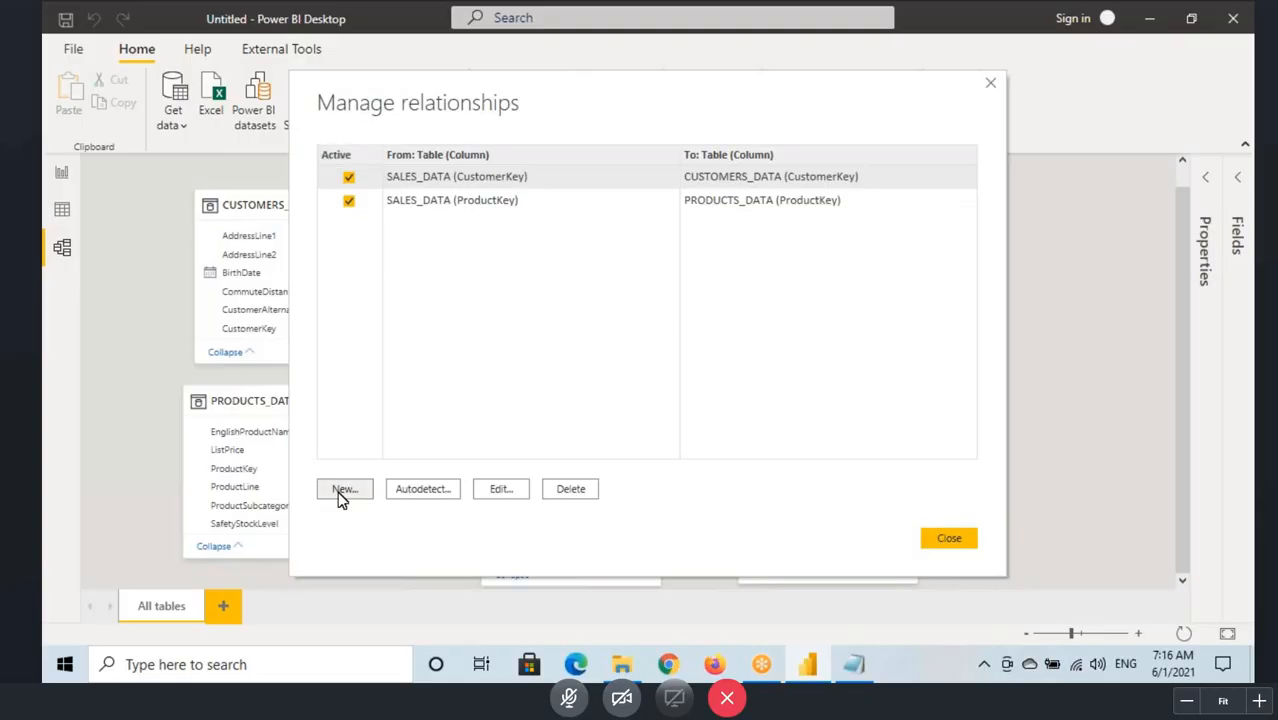
{"action": "left_click", "coordinate": [404, 155]}
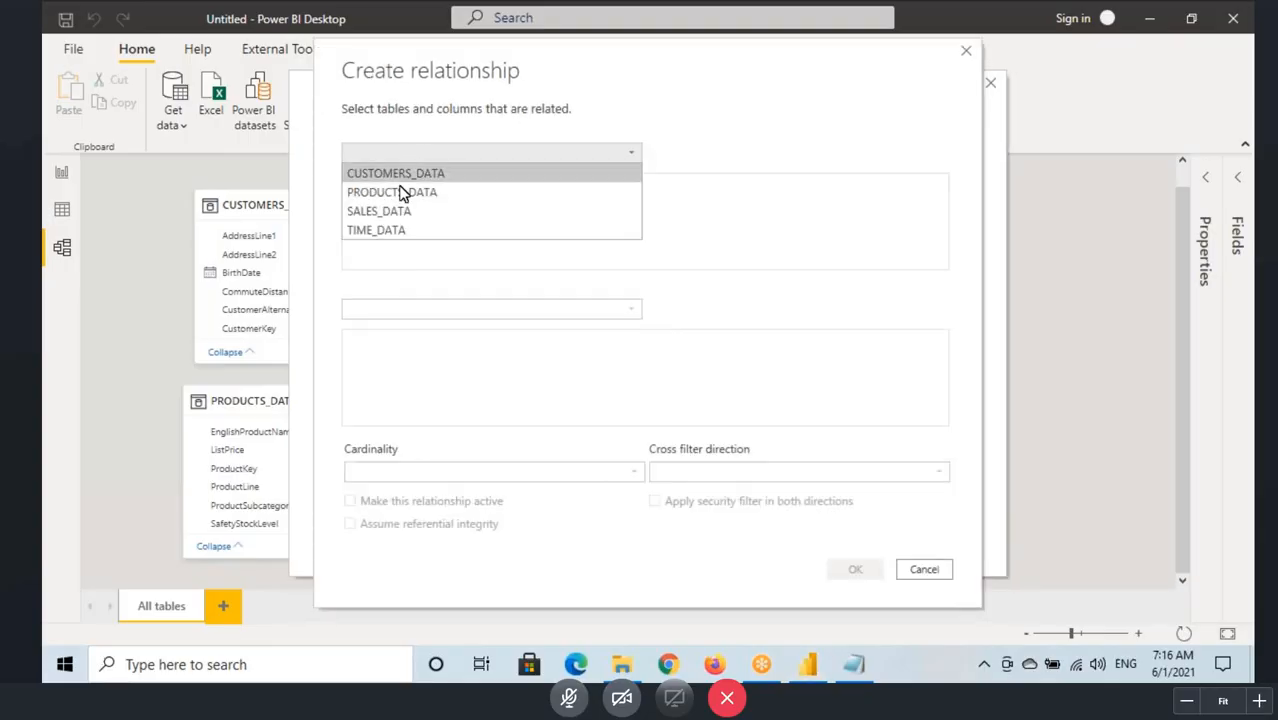
{"action": "left_click", "coordinate": [394, 234]}
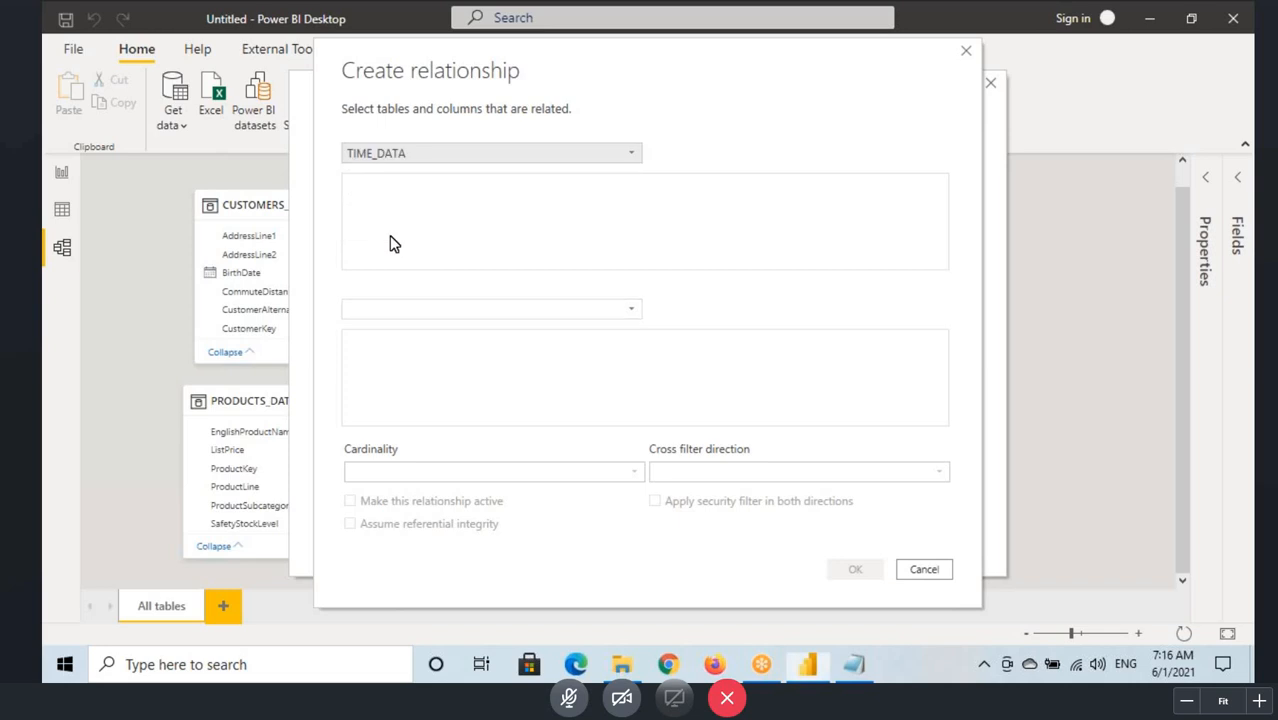
{"action": "left_click", "coordinate": [361, 308]}
{"action": "left_click", "coordinate": [366, 368]}
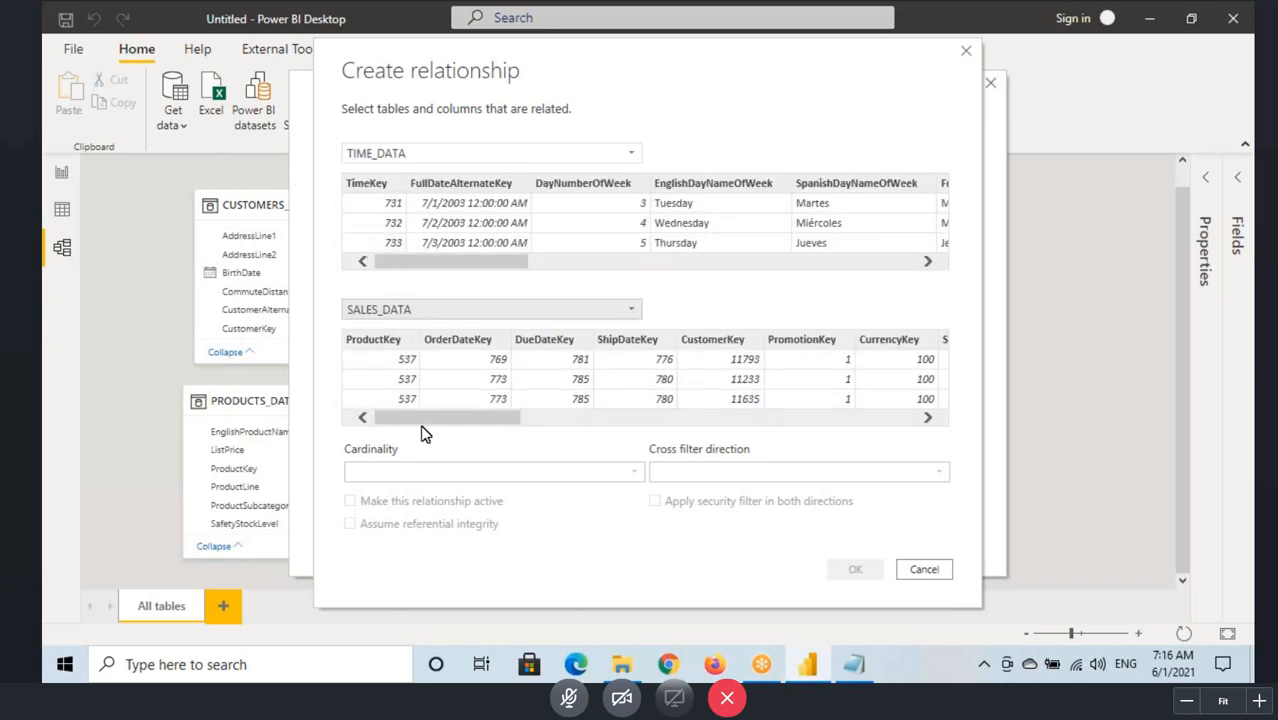
Step: Box the TimeKey and OrderDateKey columns, circle key 731, underline its date and draw an arrow from it to OrderDateKey
{"action": "key", "text": "ctrl+shift+d"}
{"action": "mouse_move", "coordinate": [345, 176]}
{"action": "left_mouse_down"}
{"action": "mouse_move", "coordinate": [384, 244]}
{"action": "mouse_move", "coordinate": [413, 261]}
{"action": "left_mouse_up"}
{"action": "left_click_drag", "start_coordinate": [418, 332], "coordinate": [520, 420]}
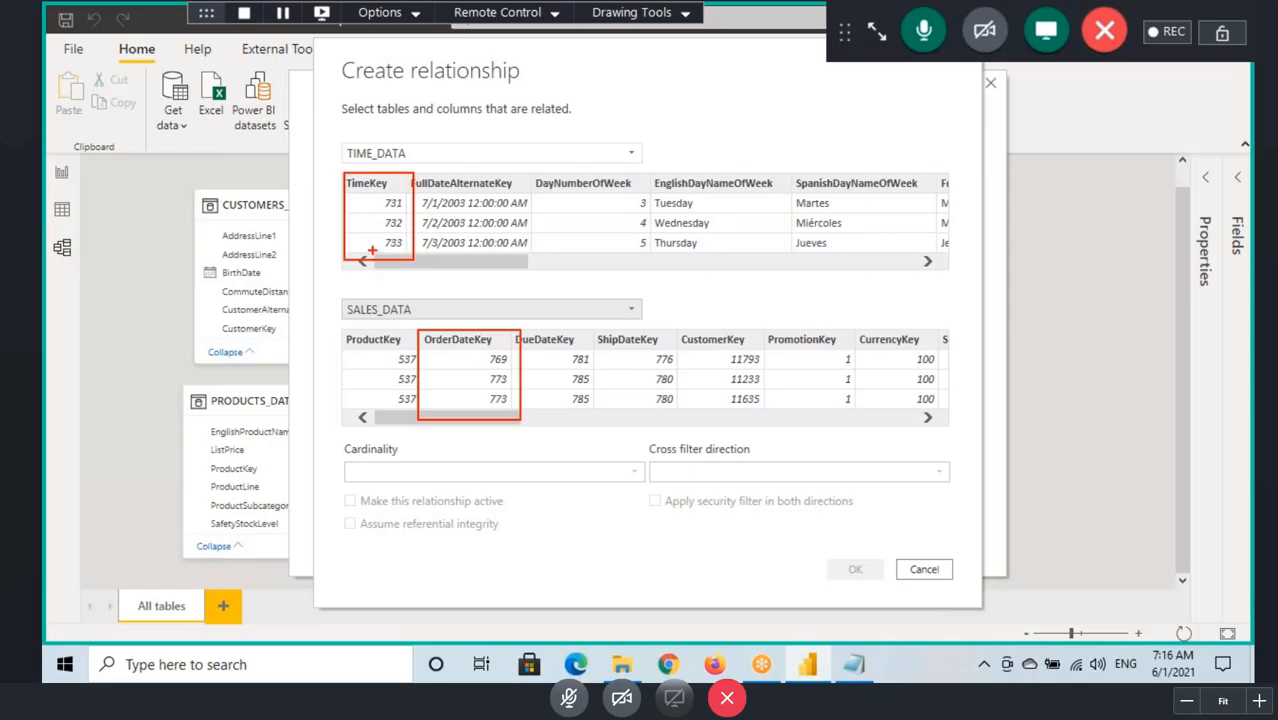
{"action": "left_click_drag", "start_coordinate": [447, 214], "coordinate": [515, 213]}
{"action": "left_click_drag", "start_coordinate": [374, 209], "coordinate": [536, 211]}
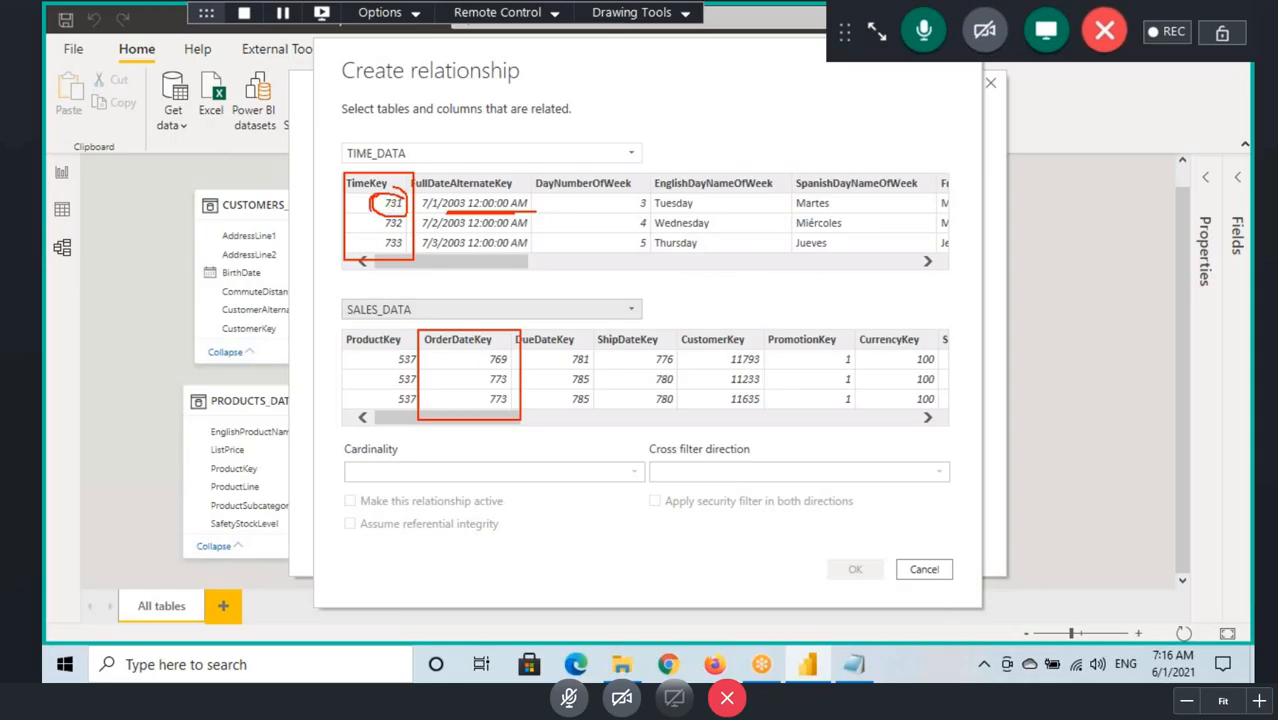
{"action": "left_click_drag", "start_coordinate": [424, 212], "coordinate": [520, 211]}
{"action": "mouse_move", "coordinate": [384, 205]}
{"action": "left_mouse_down"}
{"action": "mouse_move", "coordinate": [340, 222]}
{"action": "mouse_move", "coordinate": [494, 343]}
{"action": "mouse_move", "coordinate": [488, 366]}
{"action": "left_mouse_up"}
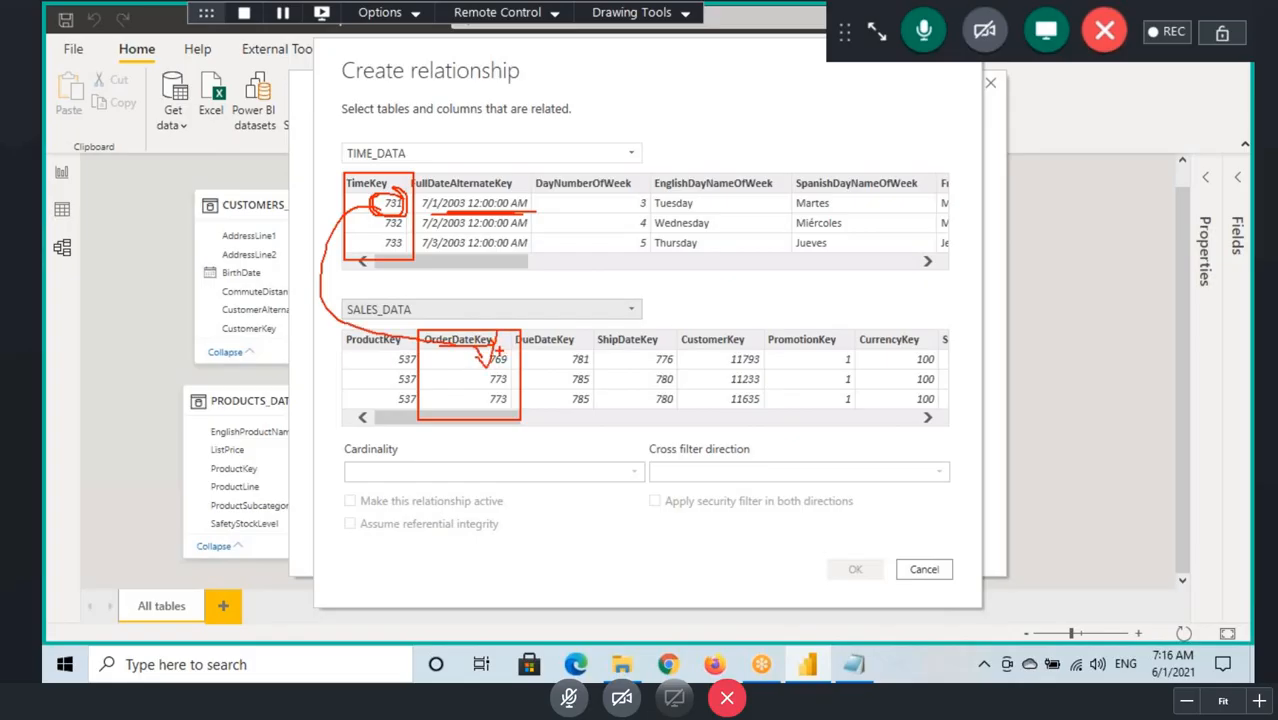
Step: Relate the TimeKey column to OrderDateKey and box the One to many (1:*) cardinality
{"action": "left_click", "coordinate": [368, 183]}
{"action": "left_click", "coordinate": [452, 340]}
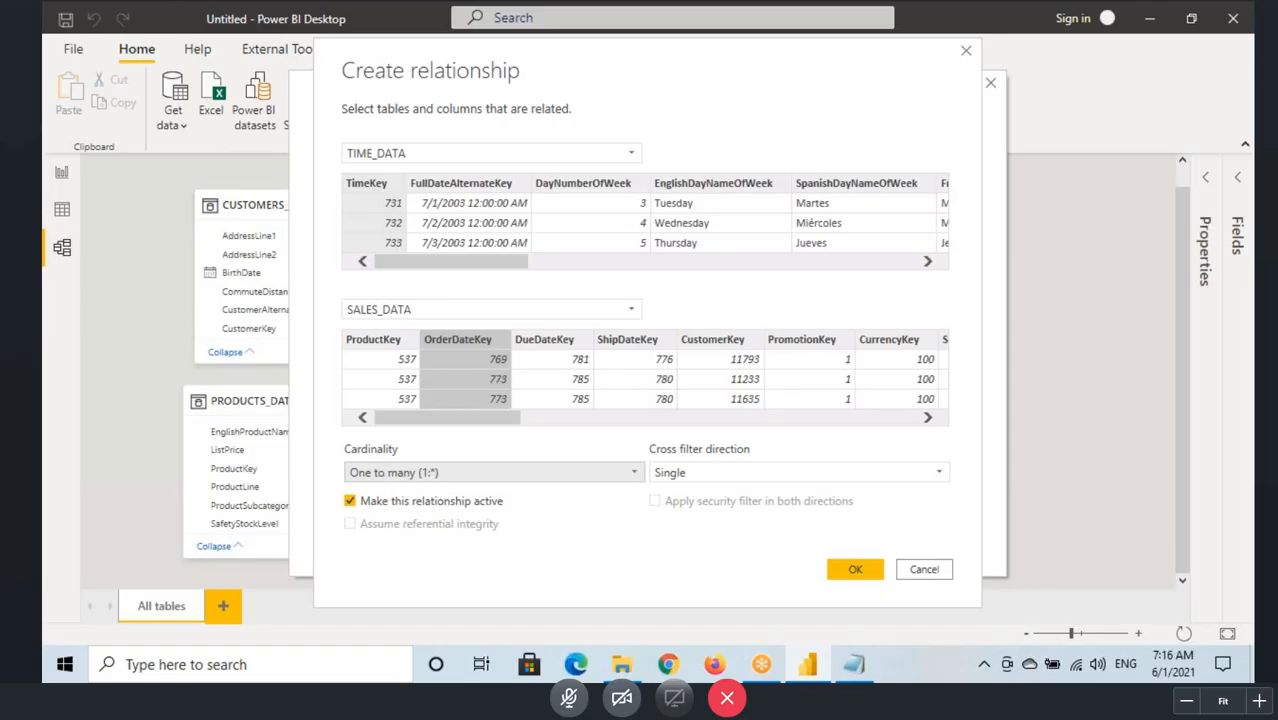
{"action": "mouse_move", "coordinate": [346, 463]}
{"action": "left_mouse_down"}
{"action": "mouse_move", "coordinate": [380, 479]}
{"action": "mouse_move", "coordinate": [491, 484]}
{"action": "left_mouse_up"}
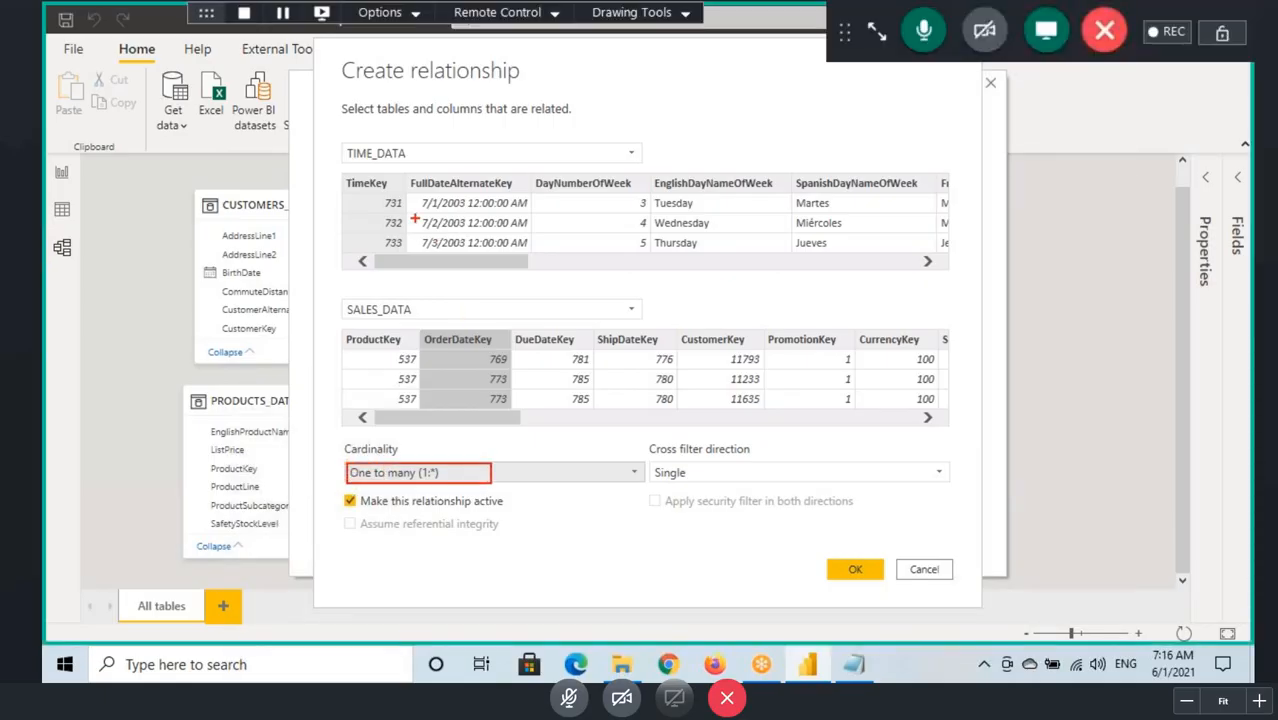
Step: Underline the date 7/1/2003, circle key 731, and mark the TimeKey column, the OrderDateKey values and the cardinality
{"action": "left_click_drag", "start_coordinate": [422, 211], "coordinate": [460, 211]}
{"action": "left_click_drag", "start_coordinate": [424, 213], "coordinate": [464, 212]}
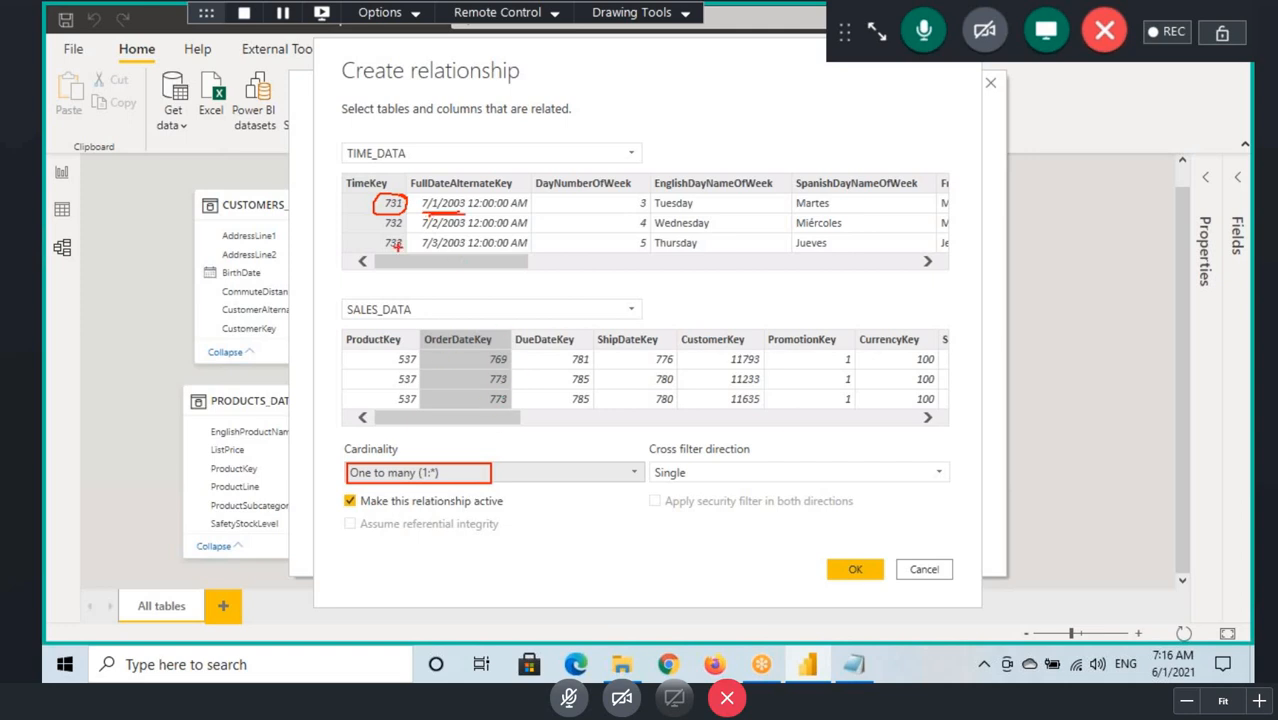
{"action": "mouse_move", "coordinate": [476, 359]}
{"action": "left_mouse_down"}
{"action": "mouse_move", "coordinate": [505, 358]}
{"action": "mouse_move", "coordinate": [516, 379]}
{"action": "left_mouse_up"}
{"action": "mouse_move", "coordinate": [379, 157]}
{"action": "left_mouse_down"}
{"action": "mouse_move", "coordinate": [381, 176]}
{"action": "mouse_move", "coordinate": [297, 208]}
{"action": "mouse_move", "coordinate": [366, 223]}
{"action": "left_mouse_up"}
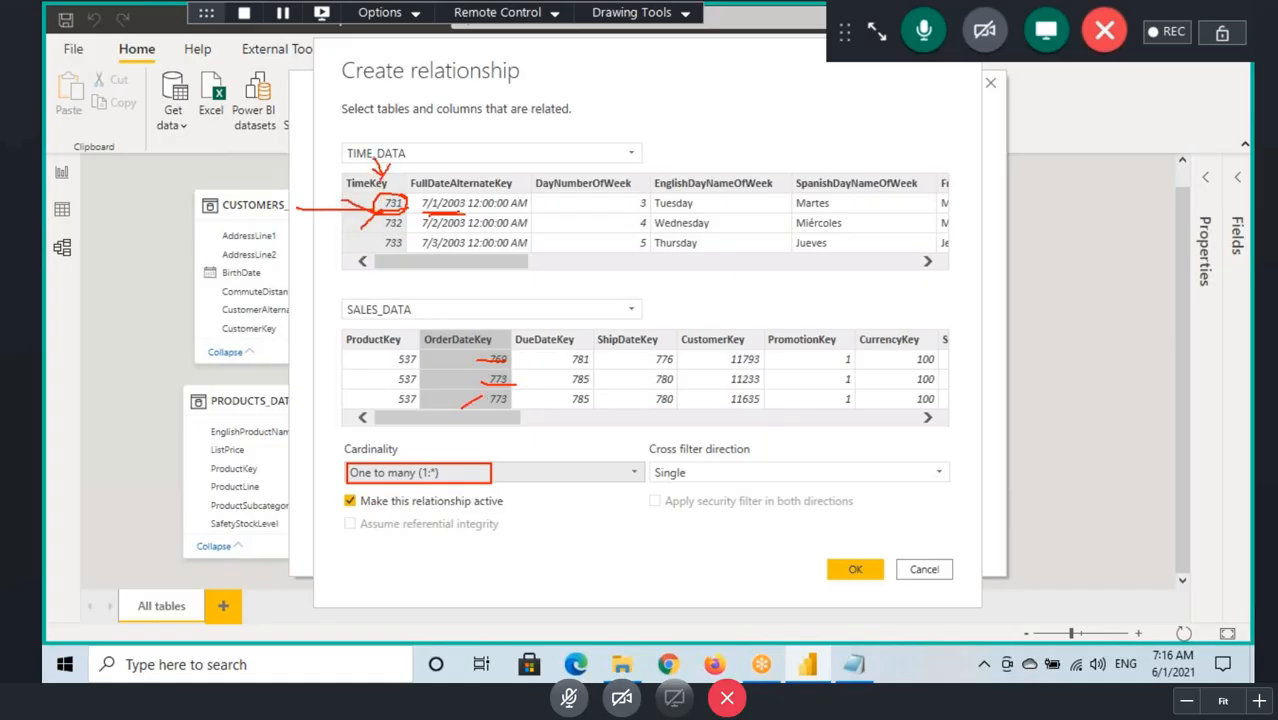
{"action": "left_click_drag", "start_coordinate": [502, 378], "coordinate": [474, 432]}
{"action": "left_click_drag", "start_coordinate": [388, 482], "coordinate": [438, 467]}
Step: Create the relationship between TIME_DATA and SALES_DATA and close the relationship manager to return to the model diagram
{"action": "left_click", "coordinate": [855, 569]}
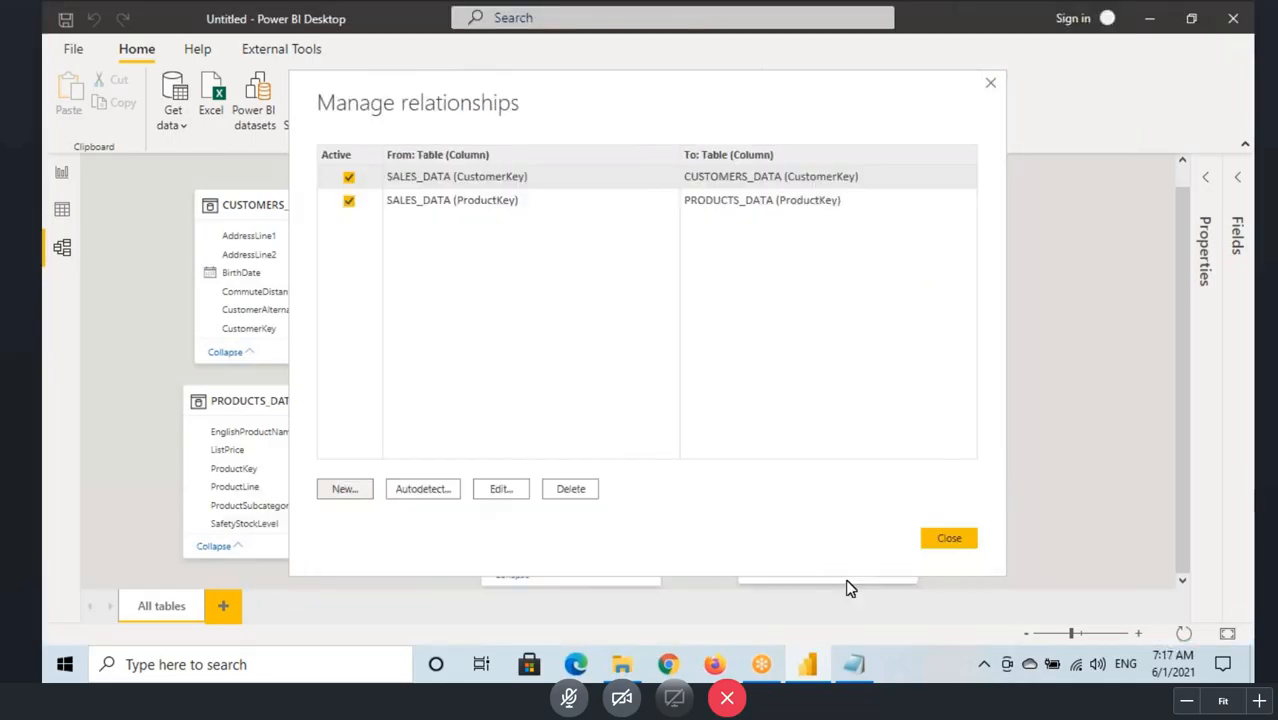
{"action": "left_click", "coordinate": [950, 539]}
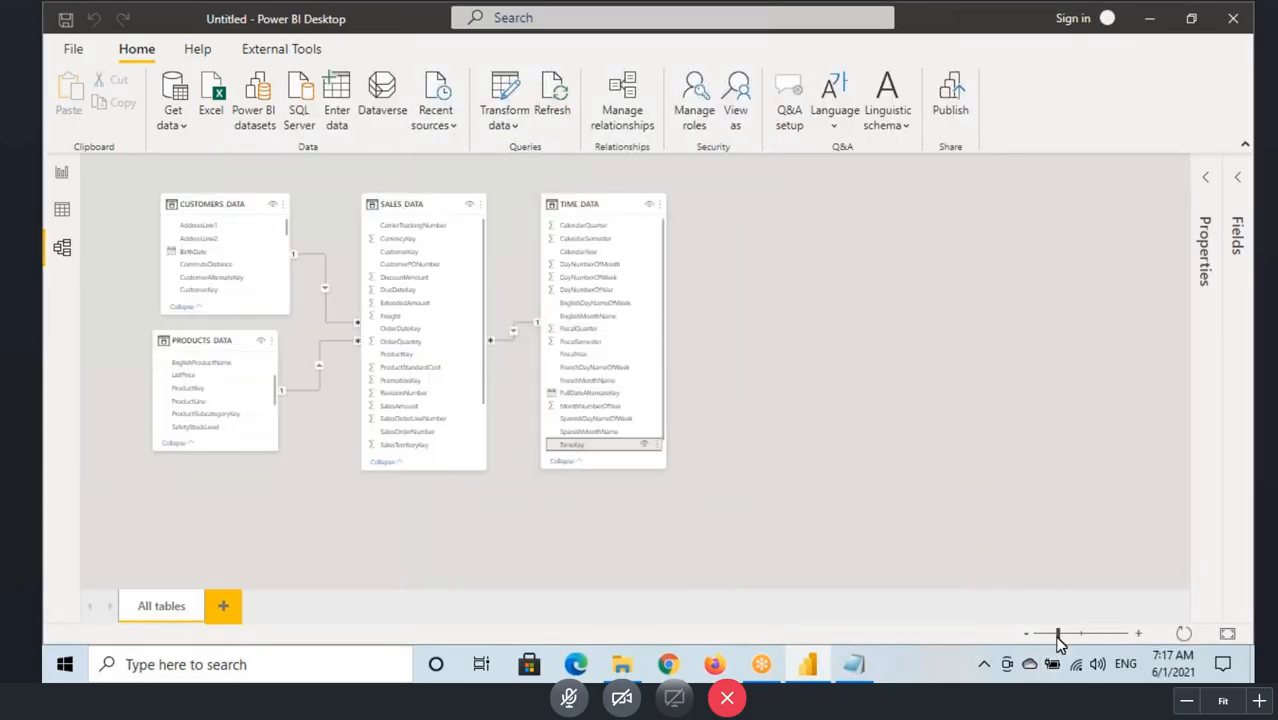
{"action": "left_click_drag", "start_coordinate": [1059, 634], "coordinate": [1076, 633]}
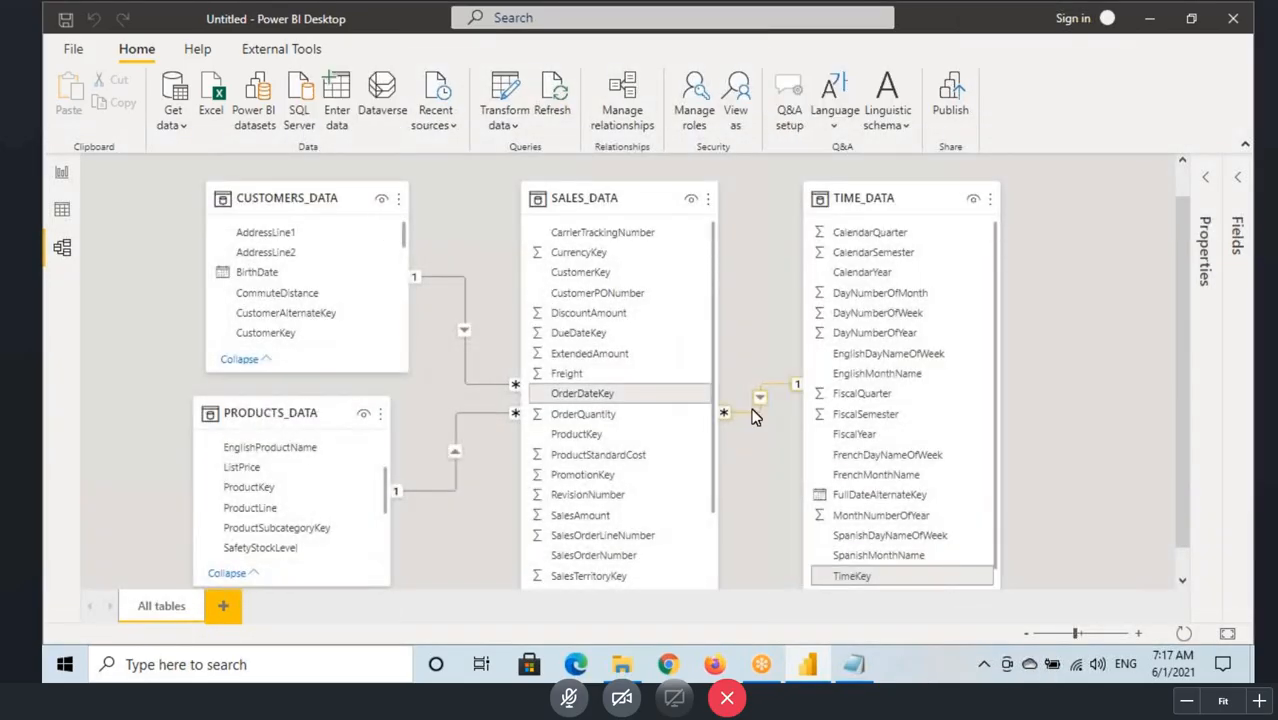
Step: Switch to the report, box 2001 and its sales amount, and underline the 2002 to 2004 rows and the total amount
{"action": "left_click", "coordinate": [61, 172]}
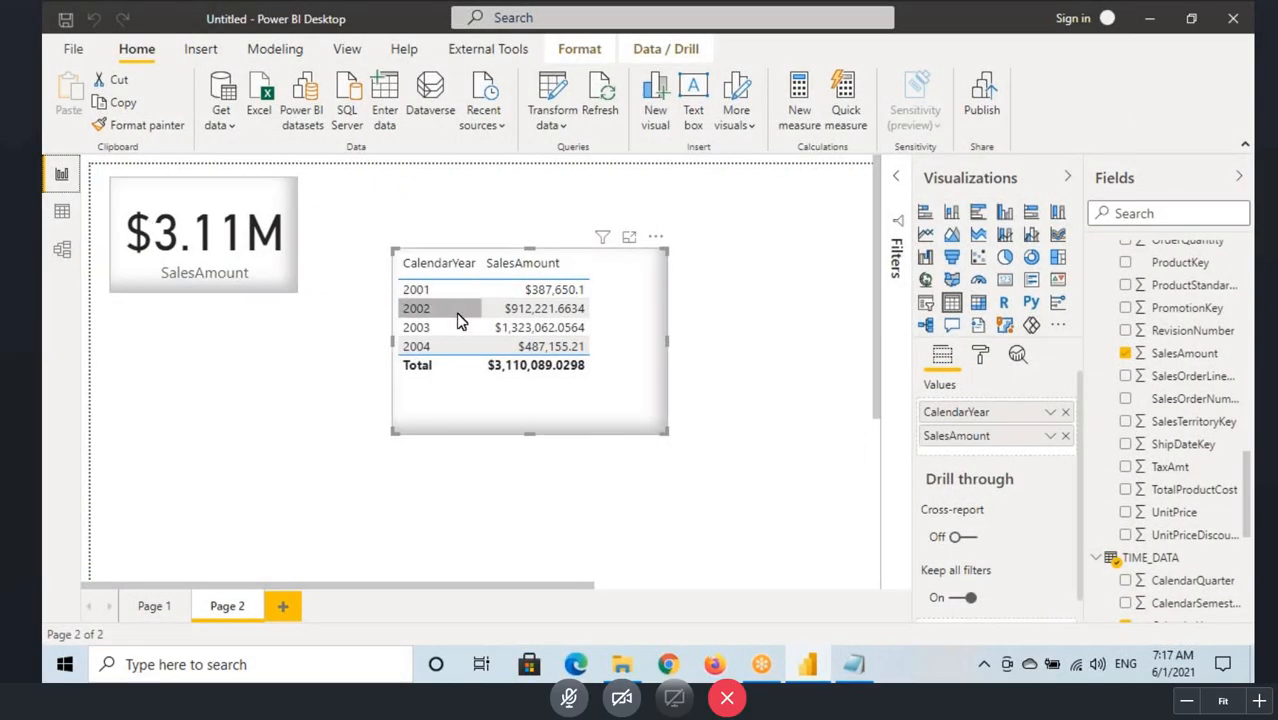
{"action": "key", "text": "ctrl+2"}
{"action": "left_click_drag", "start_coordinate": [400, 284], "coordinate": [438, 297]}
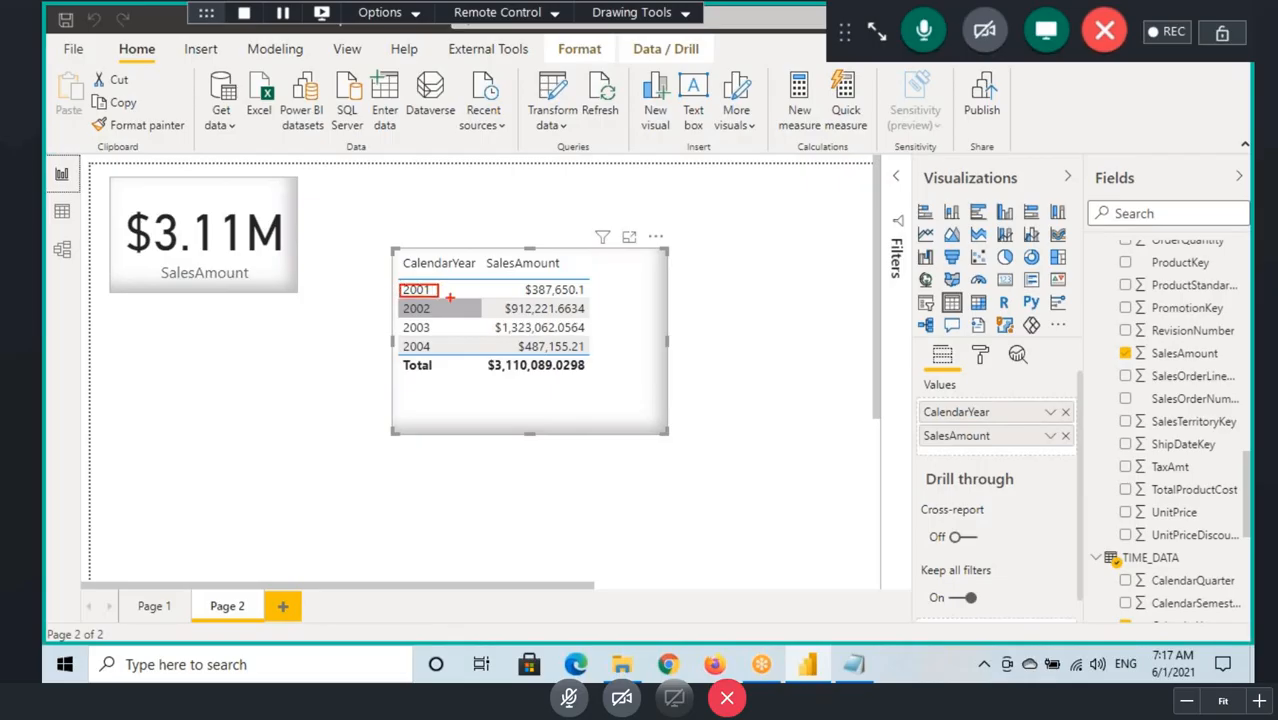
{"action": "left_click_drag", "start_coordinate": [512, 281], "coordinate": [581, 298]}
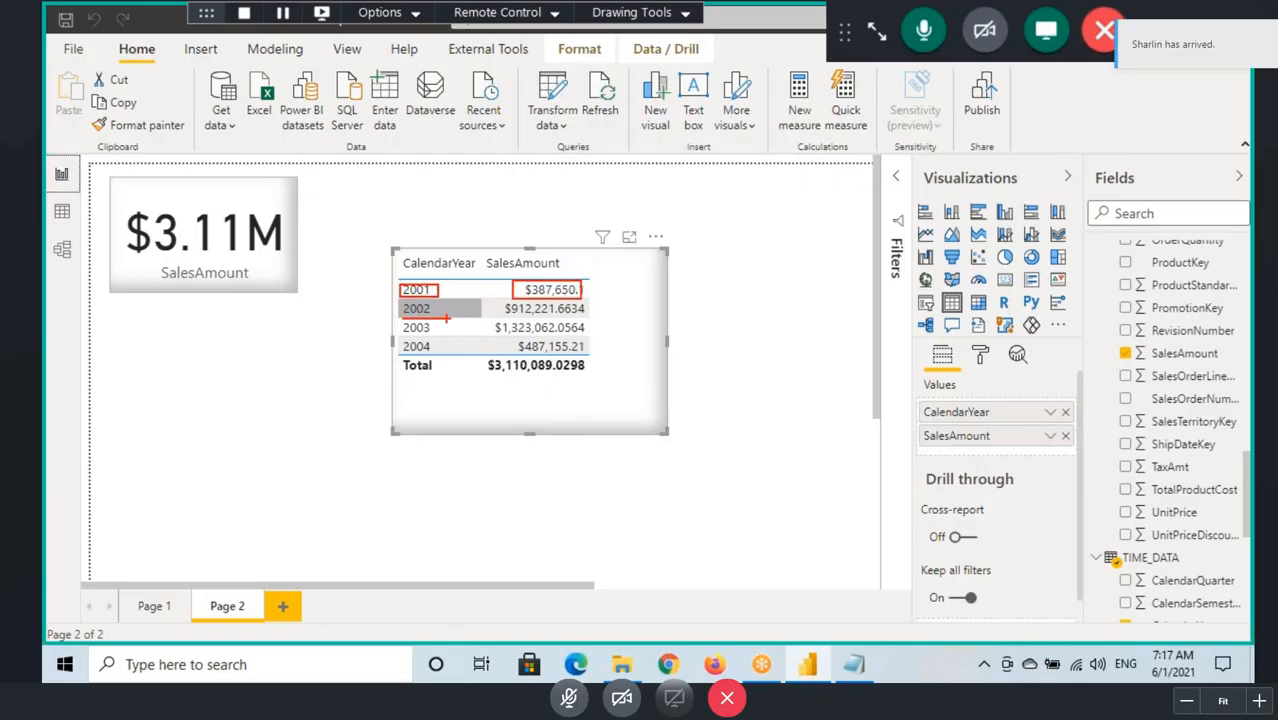
{"action": "left_click_drag", "start_coordinate": [497, 314], "coordinate": [584, 318]}
{"action": "left_click_drag", "start_coordinate": [398, 340], "coordinate": [600, 341]}
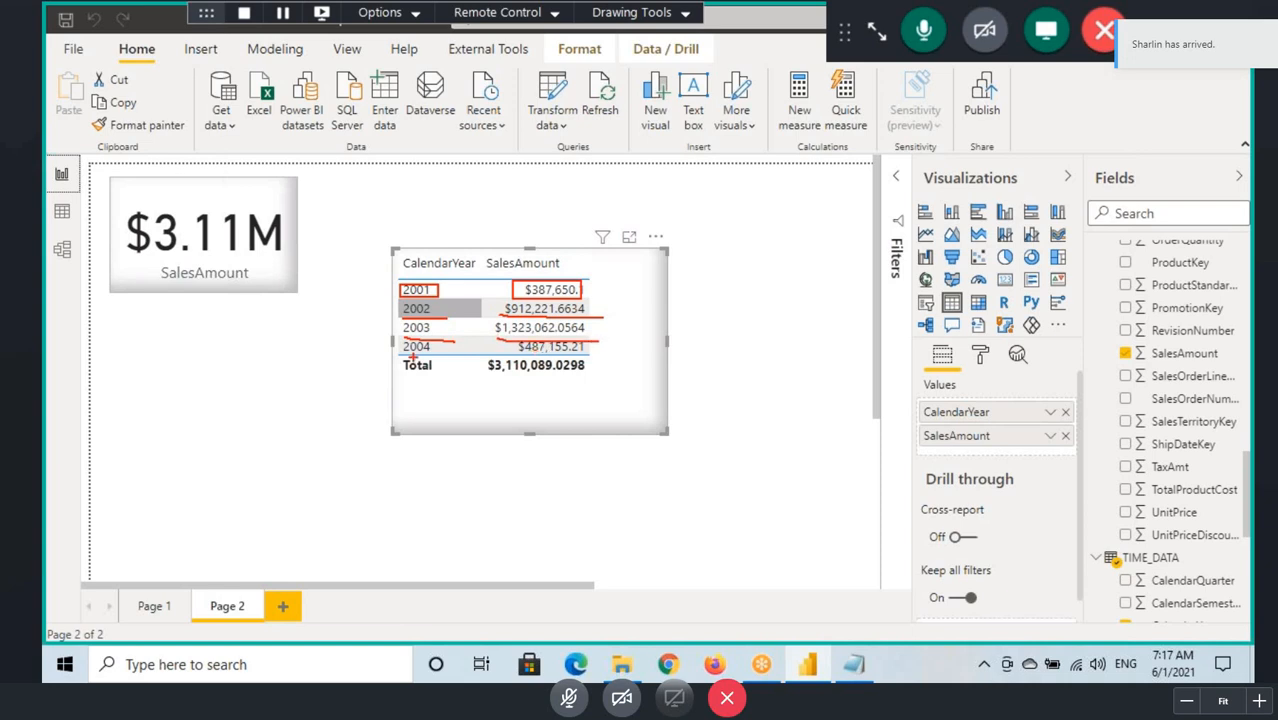
{"action": "left_click_drag", "start_coordinate": [403, 357], "coordinate": [470, 357]}
{"action": "left_click_drag", "start_coordinate": [491, 355], "coordinate": [586, 354]}
{"action": "left_click_drag", "start_coordinate": [488, 378], "coordinate": [578, 378]}
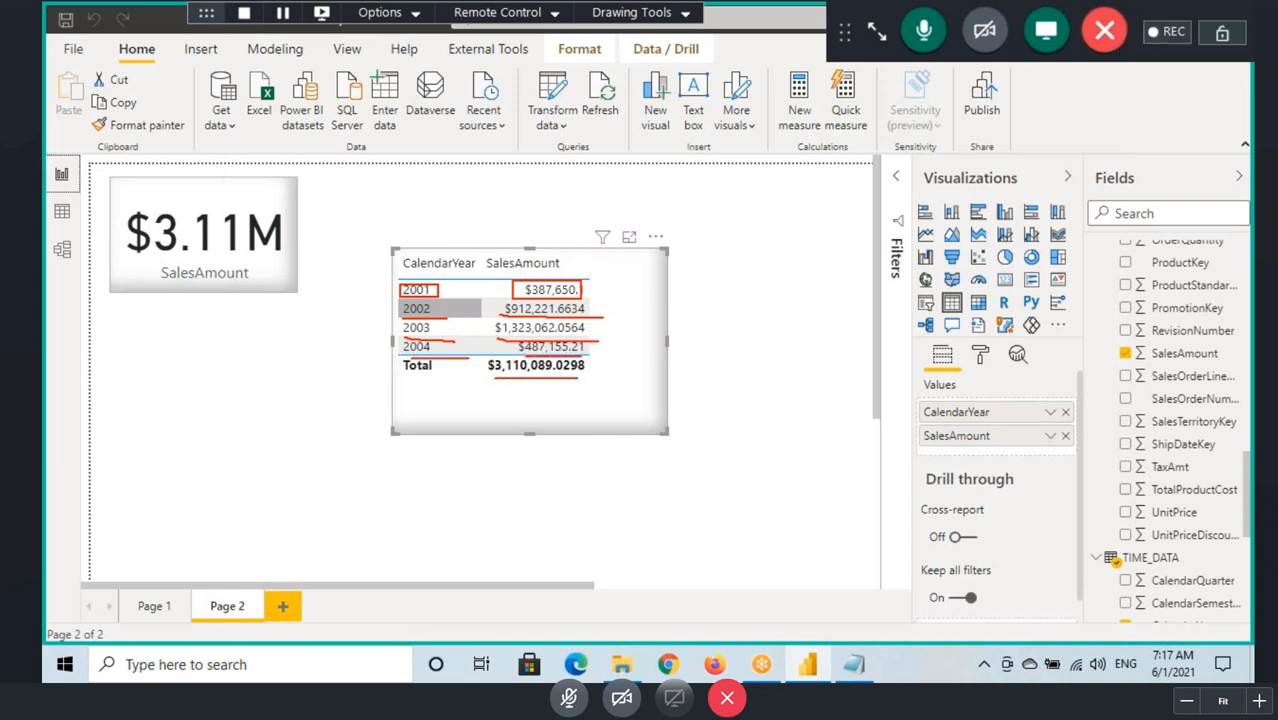
Step: Draw two ticks beside the yearly sales amounts, clear the marks and move the table up beside the SalesAmount card
{"action": "left_click_drag", "start_coordinate": [611, 293], "coordinate": [642, 273]}
{"action": "mouse_move", "coordinate": [600, 336]}
{"action": "left_mouse_down"}
{"action": "mouse_move", "coordinate": [610, 356]}
{"action": "mouse_move", "coordinate": [670, 316]}
{"action": "left_mouse_up"}
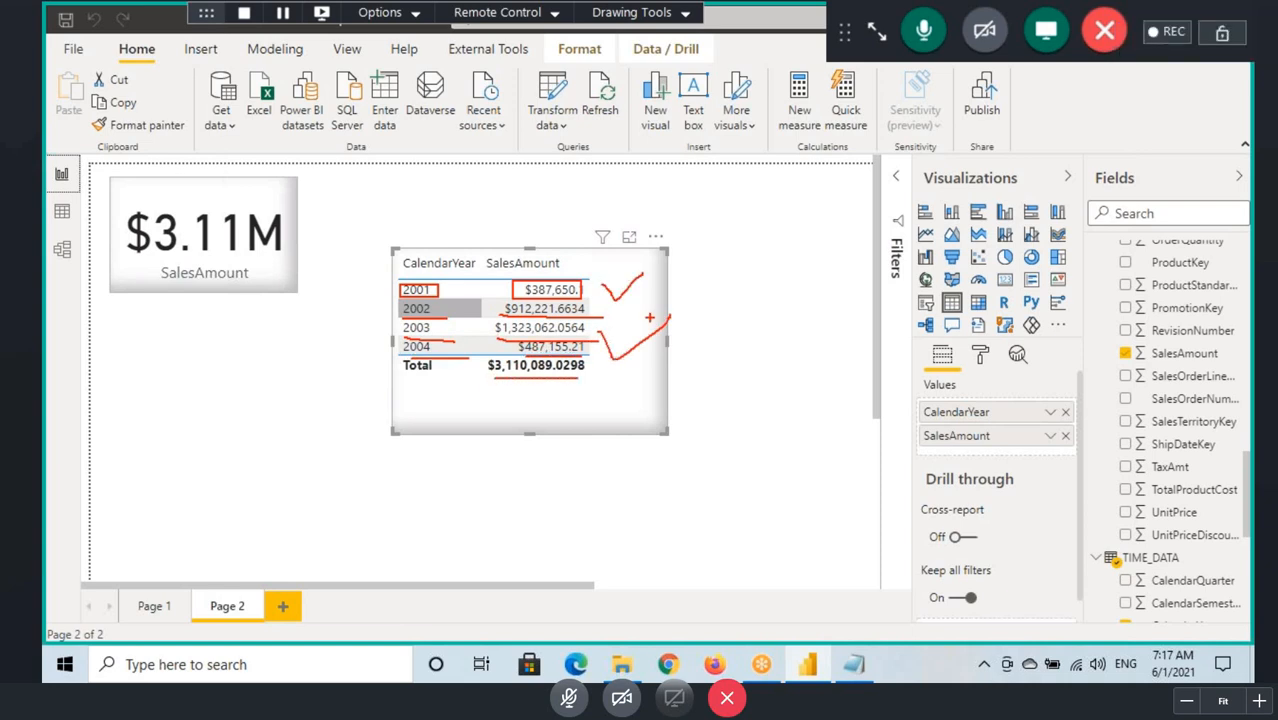
{"action": "left_click_drag", "start_coordinate": [600, 397], "coordinate": [591, 333]}
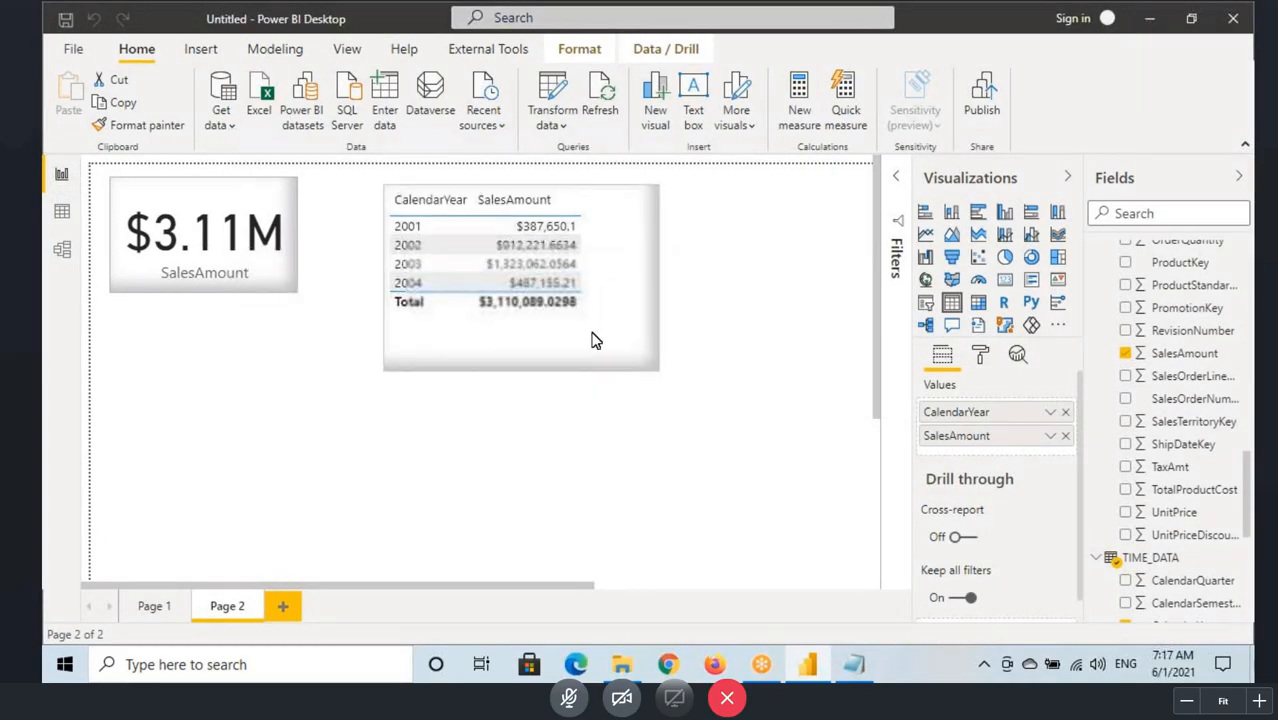
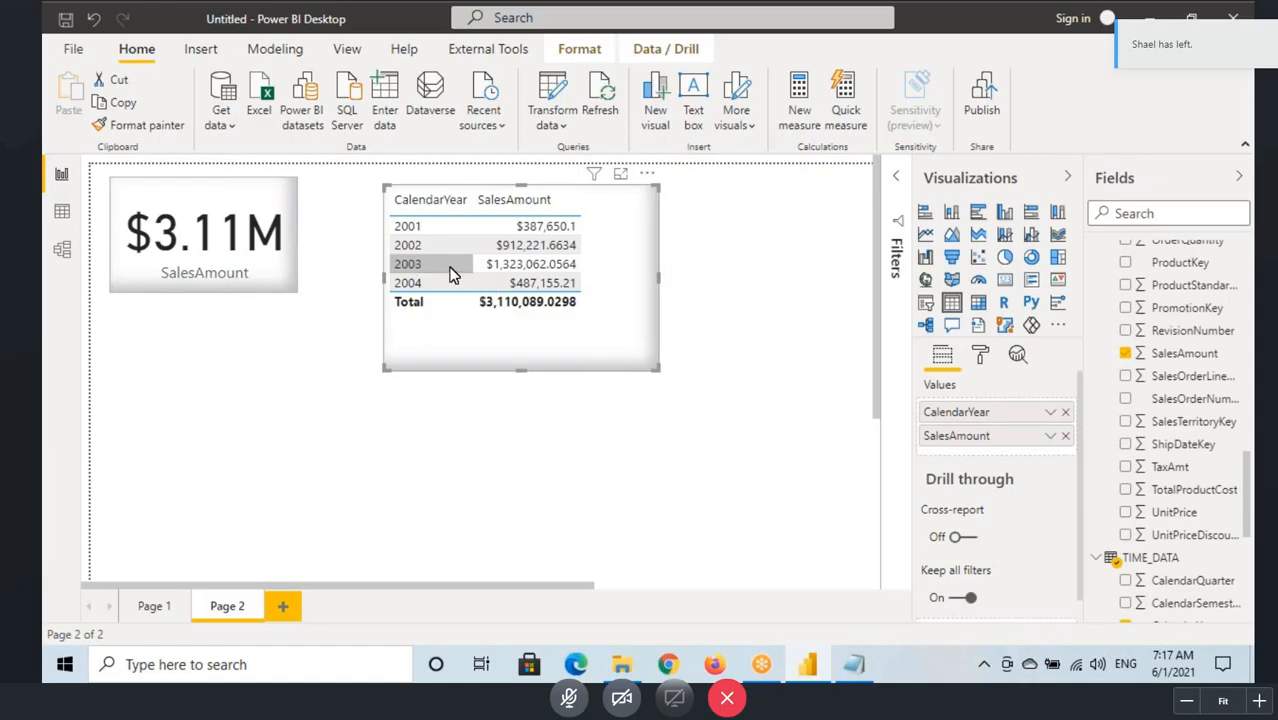
Step: Circle years 2001, 2002 and 2004 in the table, link each to its sales amount with an arrow, and clear the marks
{"action": "mouse_move", "coordinate": [393, 237]}
{"action": "left_mouse_down"}
{"action": "mouse_move", "coordinate": [505, 188]}
{"action": "mouse_move", "coordinate": [515, 212]}
{"action": "mouse_move", "coordinate": [532, 187]}
{"action": "mouse_move", "coordinate": [388, 258]}
{"action": "mouse_move", "coordinate": [484, 245]}
{"action": "left_mouse_up"}
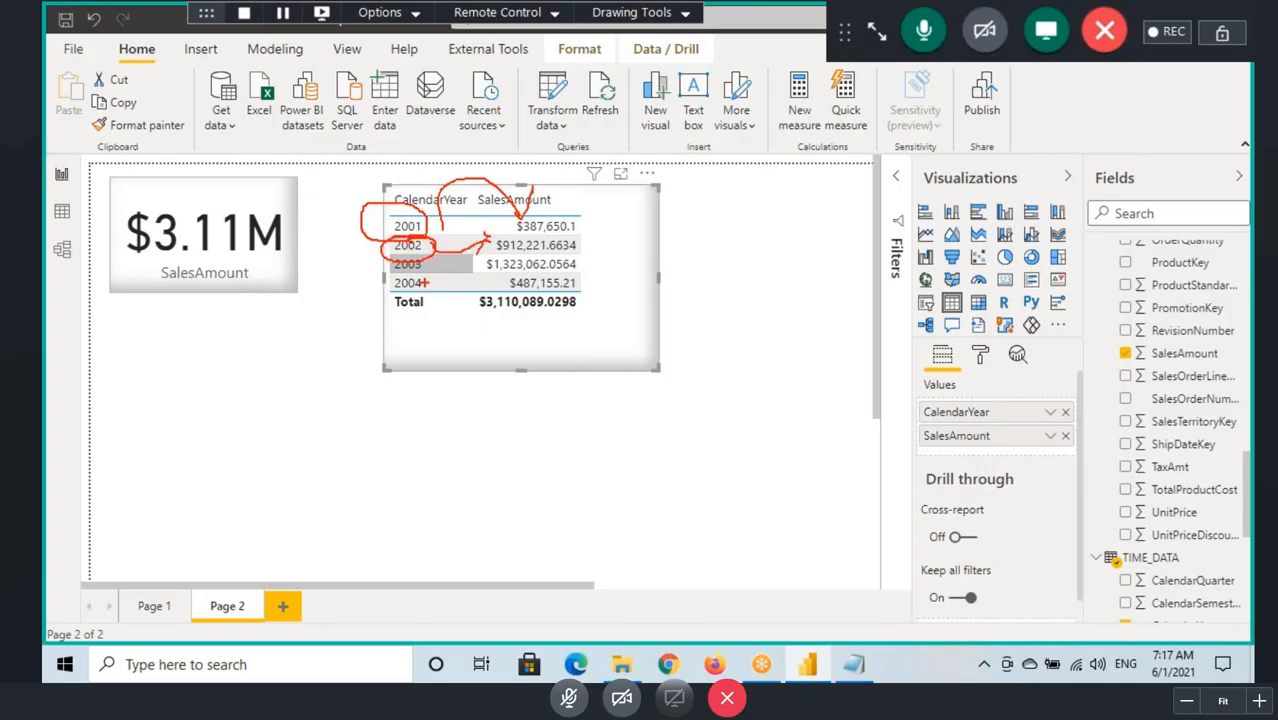
{"action": "mouse_move", "coordinate": [423, 283]}
{"action": "left_mouse_down"}
{"action": "mouse_move", "coordinate": [380, 284]}
{"action": "mouse_move", "coordinate": [500, 285]}
{"action": "left_mouse_up"}
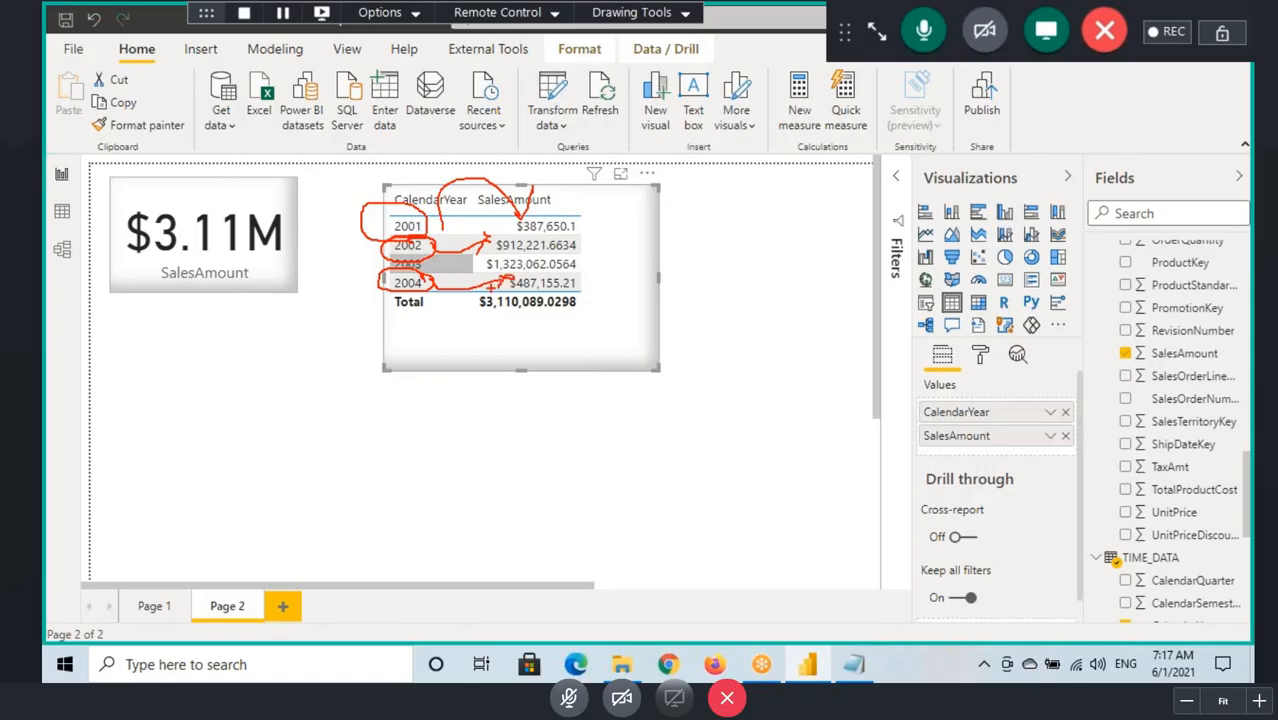
{"action": "key", "text": "Escape"}
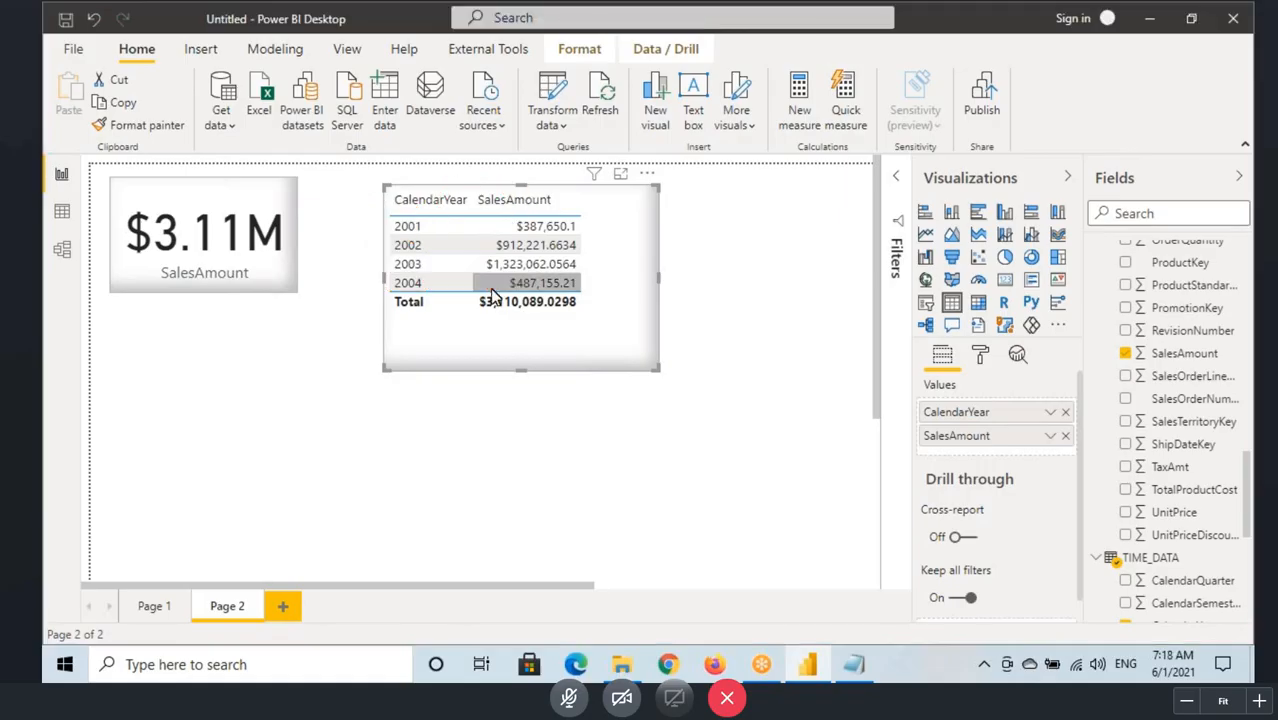
Step: Switch to the Notepad notes and add a "--" separator line below the common column remarks
{"action": "left_click", "coordinate": [840, 672]}
{"action": "key", "text": "Return"}
{"action": "key", "text": "Return"}
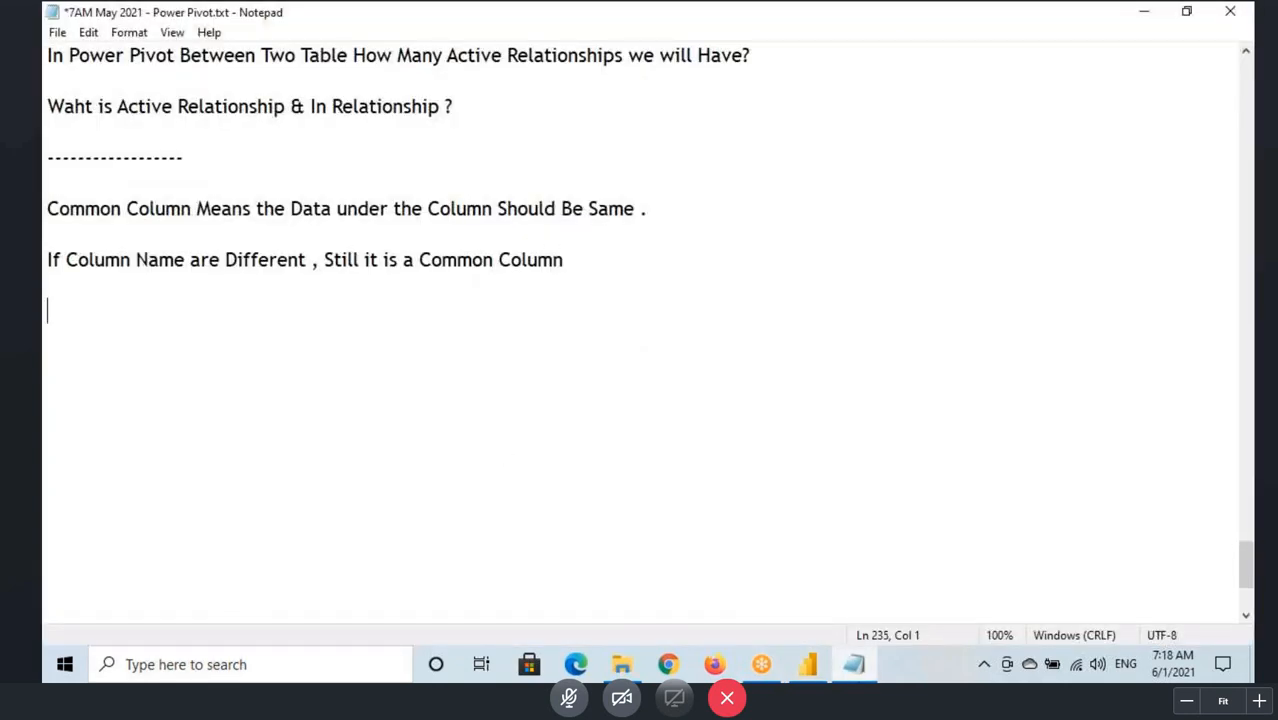
{"action": "type", "text": "--"}
{"action": "key", "text": "Return"}
{"action": "key", "text": "Return"}
Step: Write the note line "OrderDateYear" without spaces, followed by "Sales" spaced apart on the same line
{"action": "type", "text": "Order Date "}
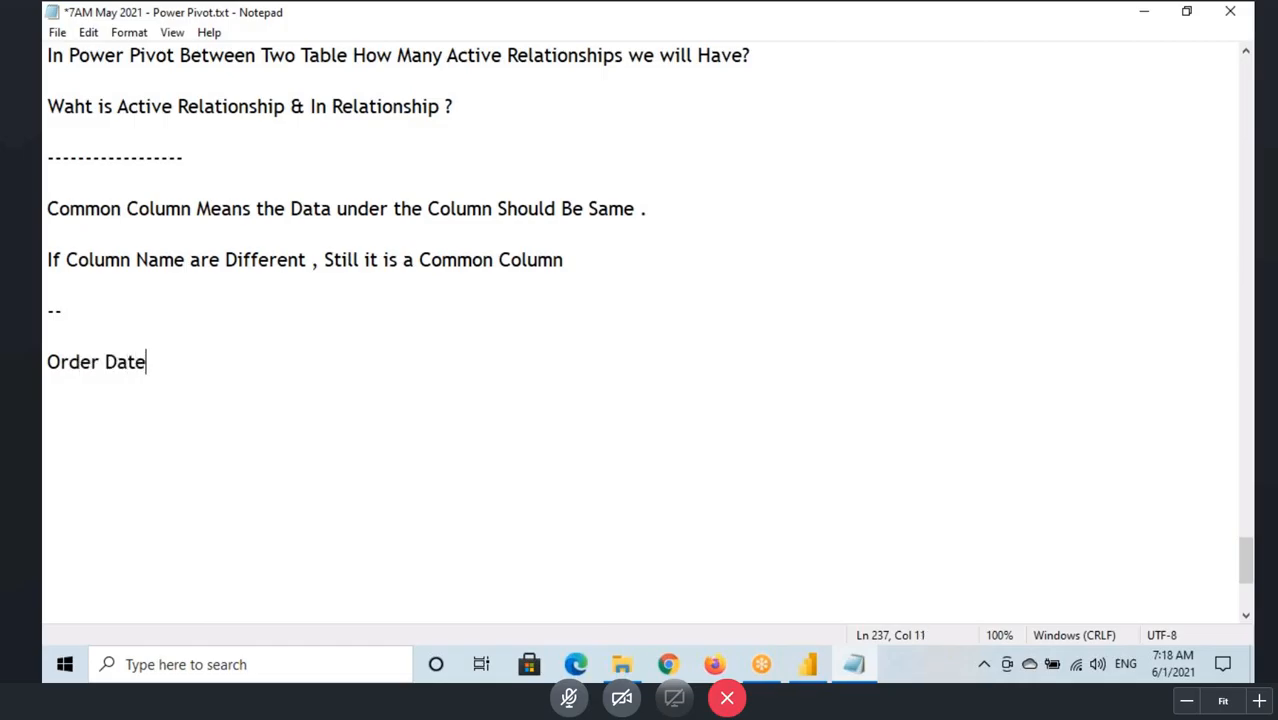
{"action": "type", "text": "Year"}
{"action": "left_click", "coordinate": [104, 350]}
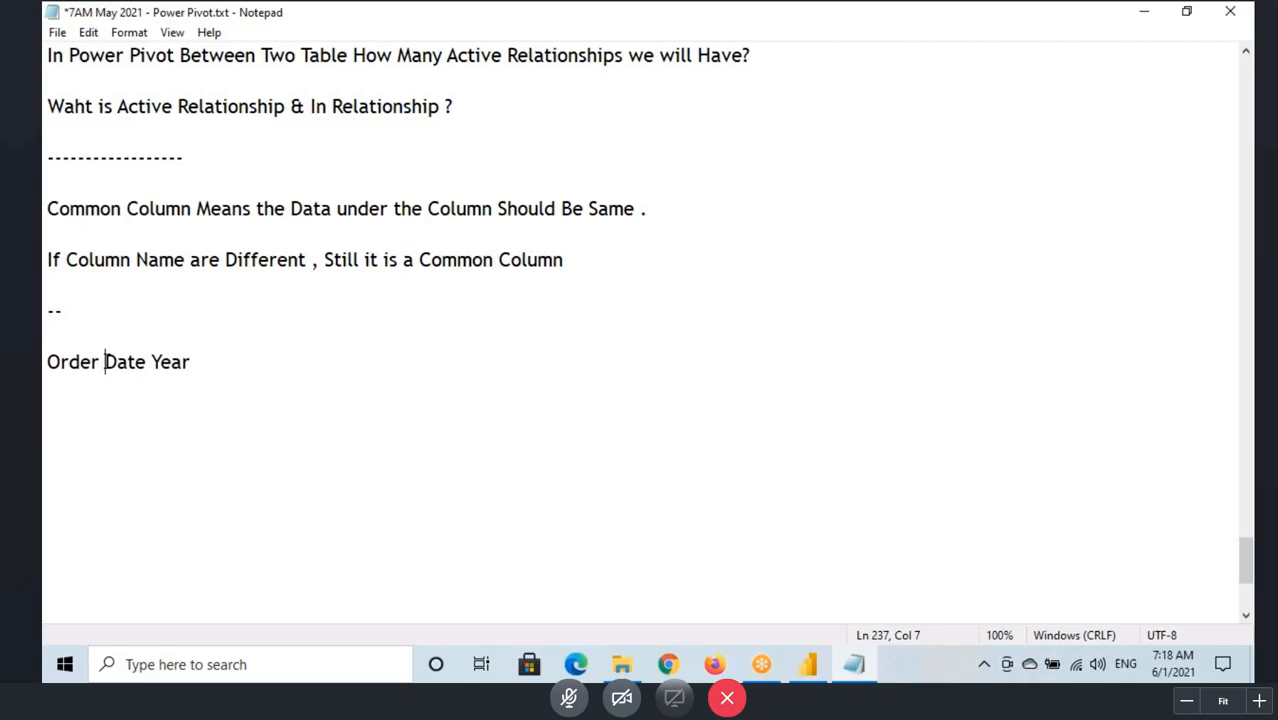
{"action": "key", "text": "BackSpace"}
{"action": "left_click", "coordinate": [155, 358]}
{"action": "key", "text": "Left"}
{"action": "key", "text": "BackSpace"}
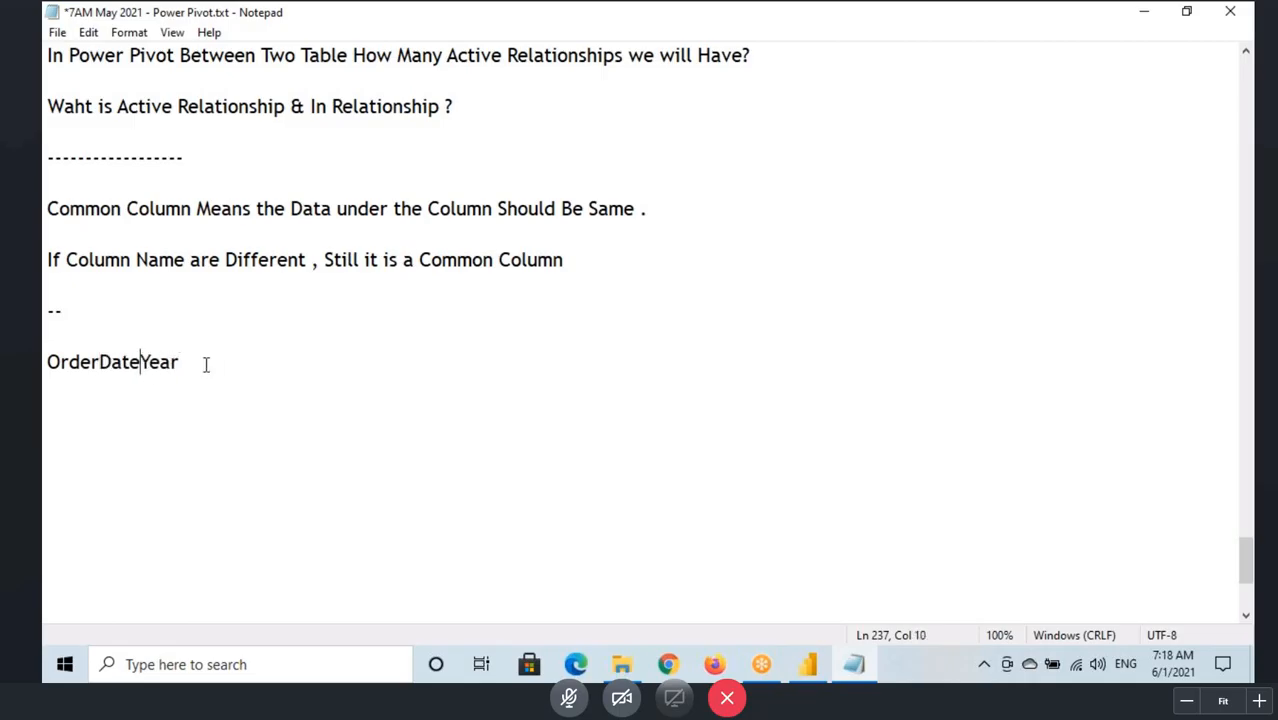
{"action": "left_click", "coordinate": [225, 362]}
{"action": "type", "text": "Sales"}
Step: Switch to the Power BI model diagram and box OrderDateKey in SALES_DATA and TimeKey in TIME_DATA
{"action": "left_click", "coordinate": [808, 664]}
{"action": "left_click", "coordinate": [61, 252]}
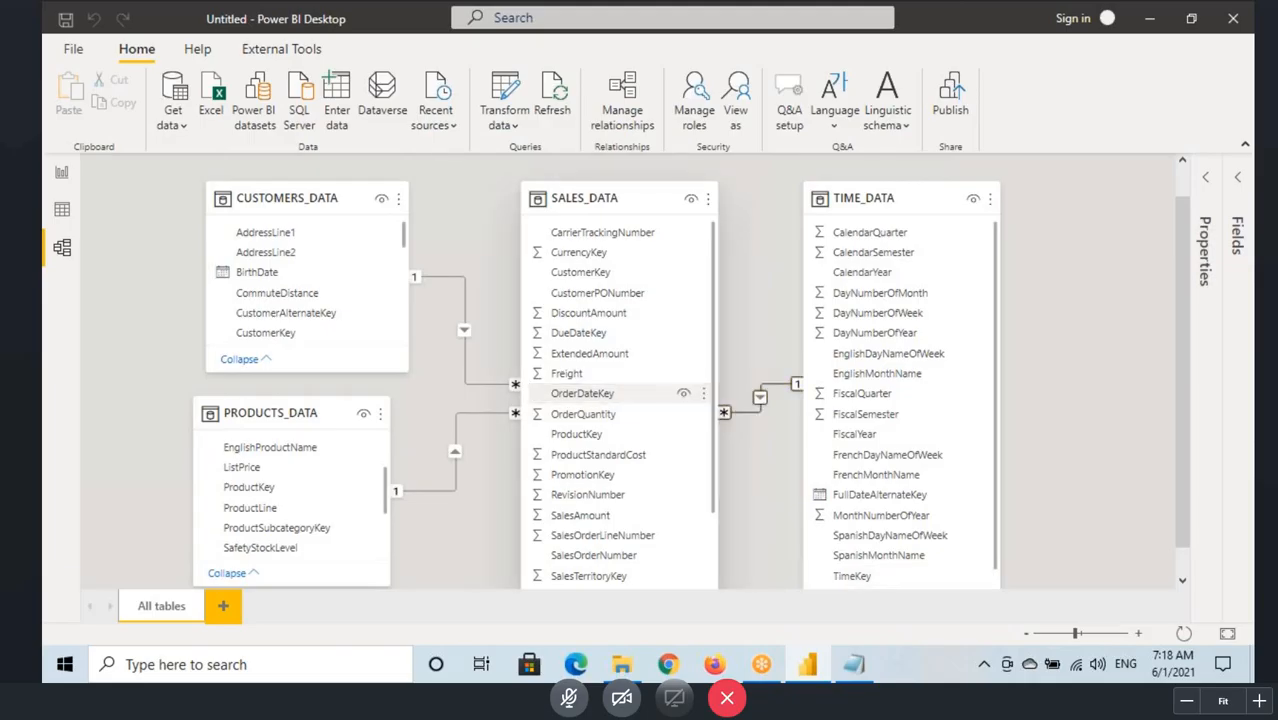
{"action": "left_click_drag", "start_coordinate": [525, 386], "coordinate": [694, 406]}
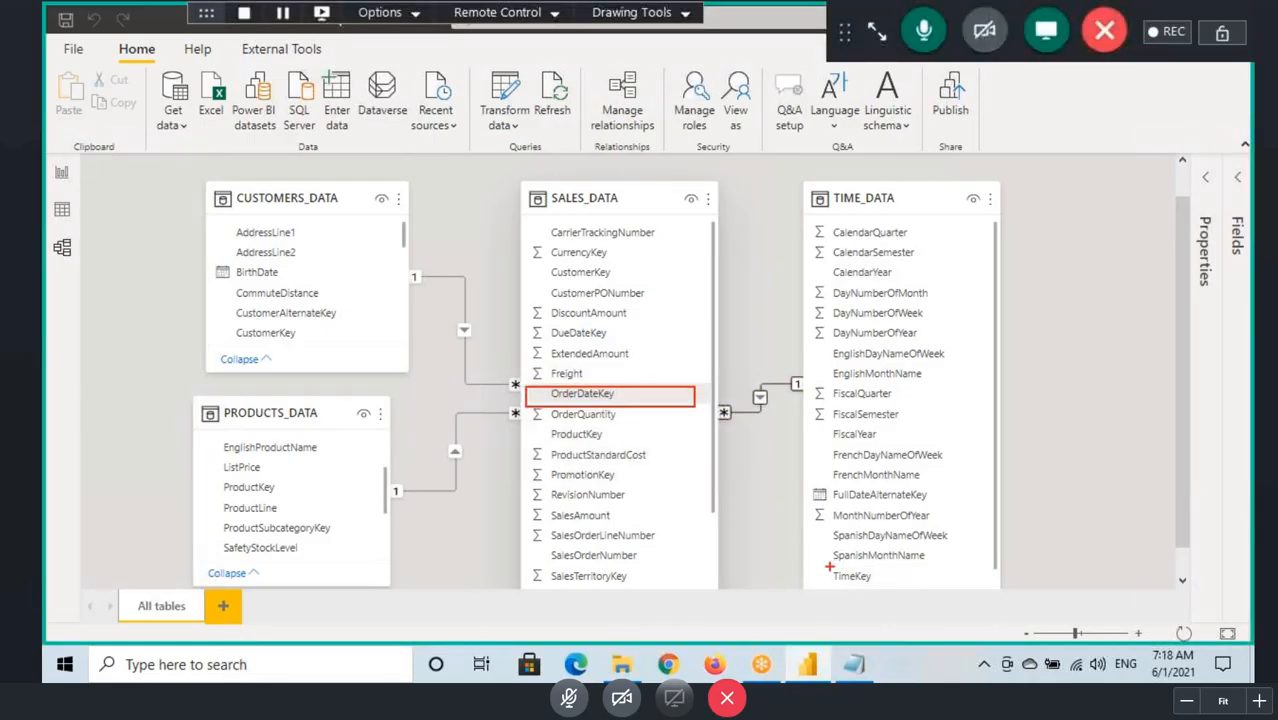
{"action": "left_click_drag", "start_coordinate": [829, 567], "coordinate": [879, 582]}
Step: Return to the Notepad notes and add a line reading "ShipDateYear" with "Sales" spaced apart, below the OrderDateYear line
{"action": "left_click", "coordinate": [852, 668]}
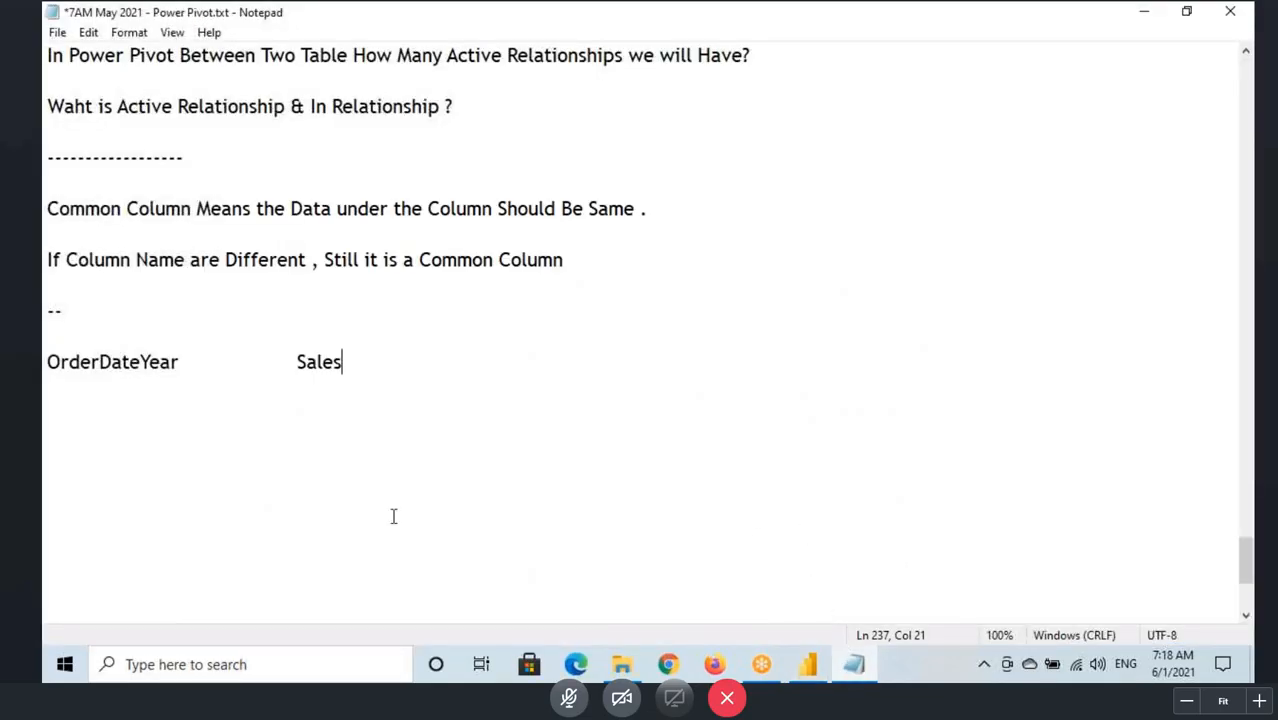
{"action": "key", "text": "Return"}
{"action": "key", "text": "Return"}
{"action": "key", "text": "Return"}
{"action": "type", "text": "ShipDa"}
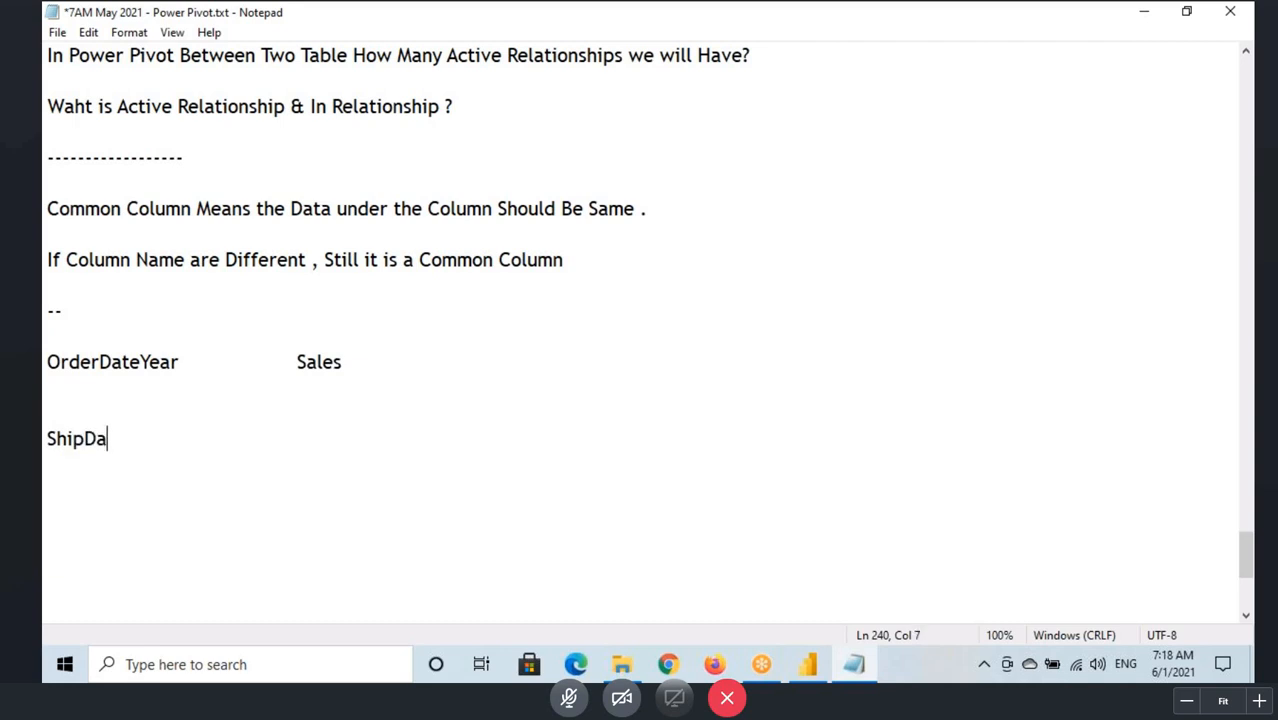
{"action": "type", "text": "teYear"}
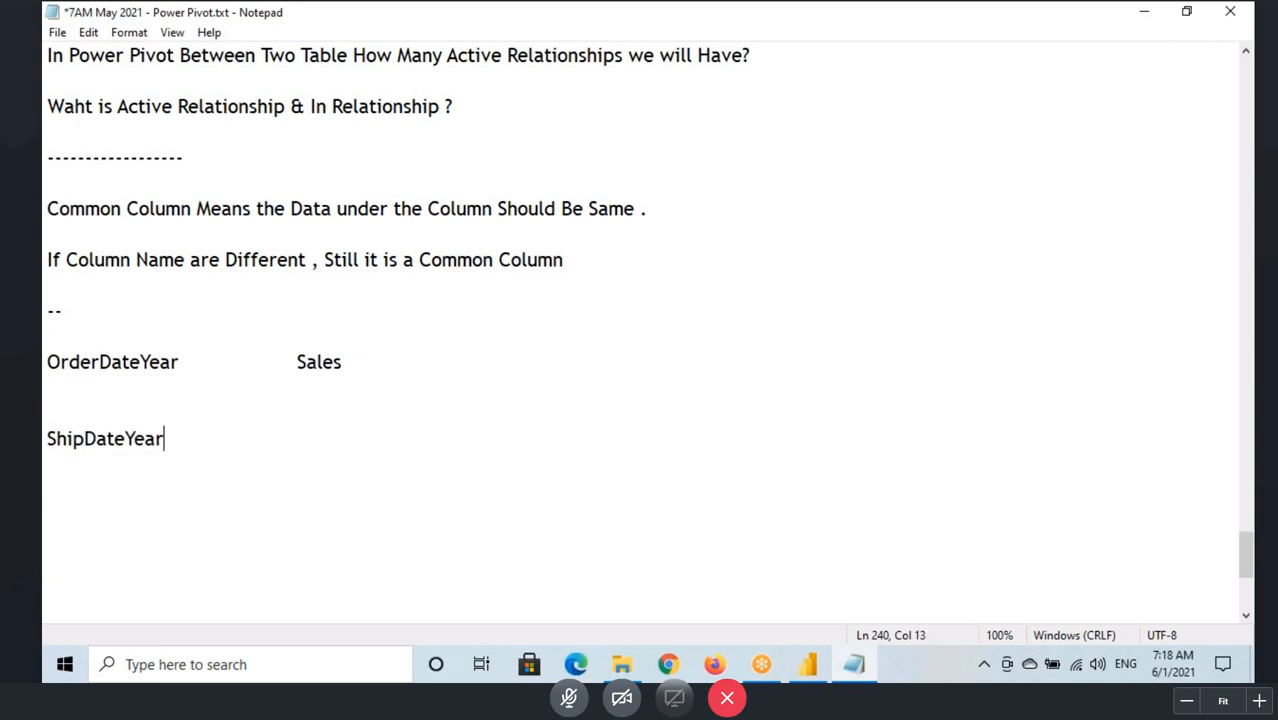
{"action": "key", "text": "Tab"}
{"action": "key", "text": "Tab"}
{"action": "type", "text": "Sales"}
Step: Switch to the Power BI report page and deselect the CalendarYear sales table
{"action": "left_click", "coordinate": [807, 664]}
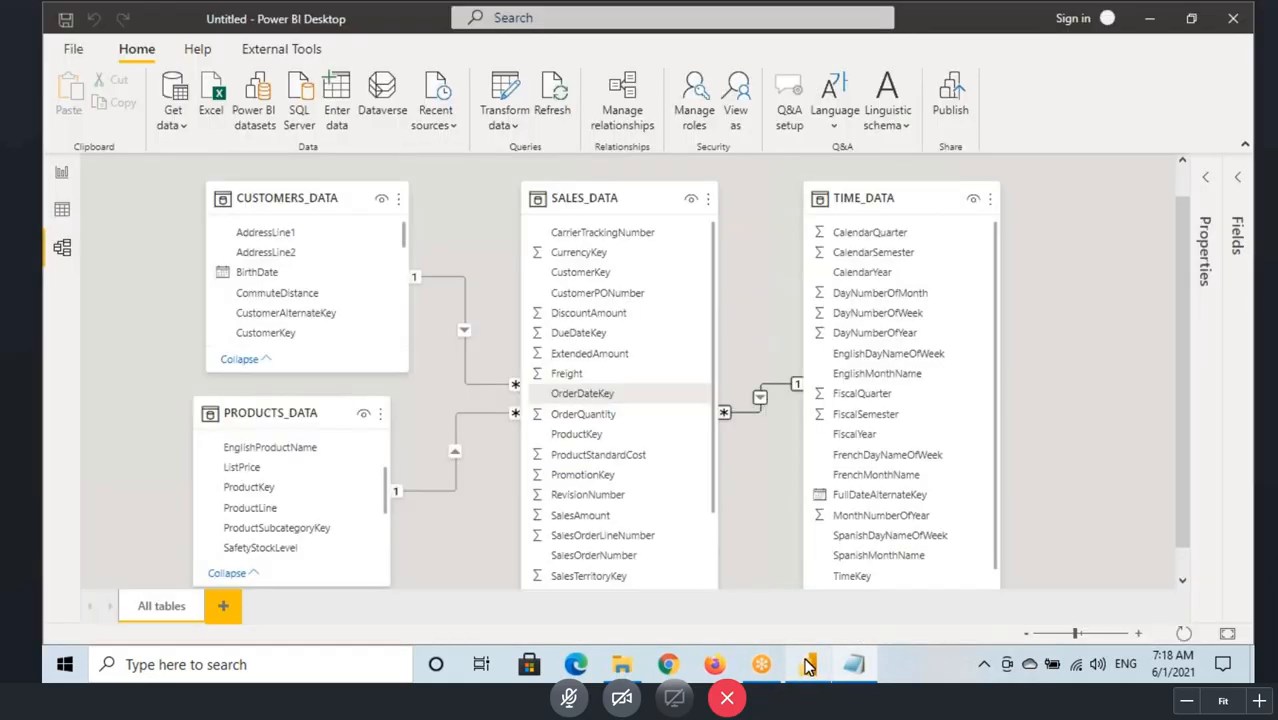
{"action": "left_click", "coordinate": [60, 175]}
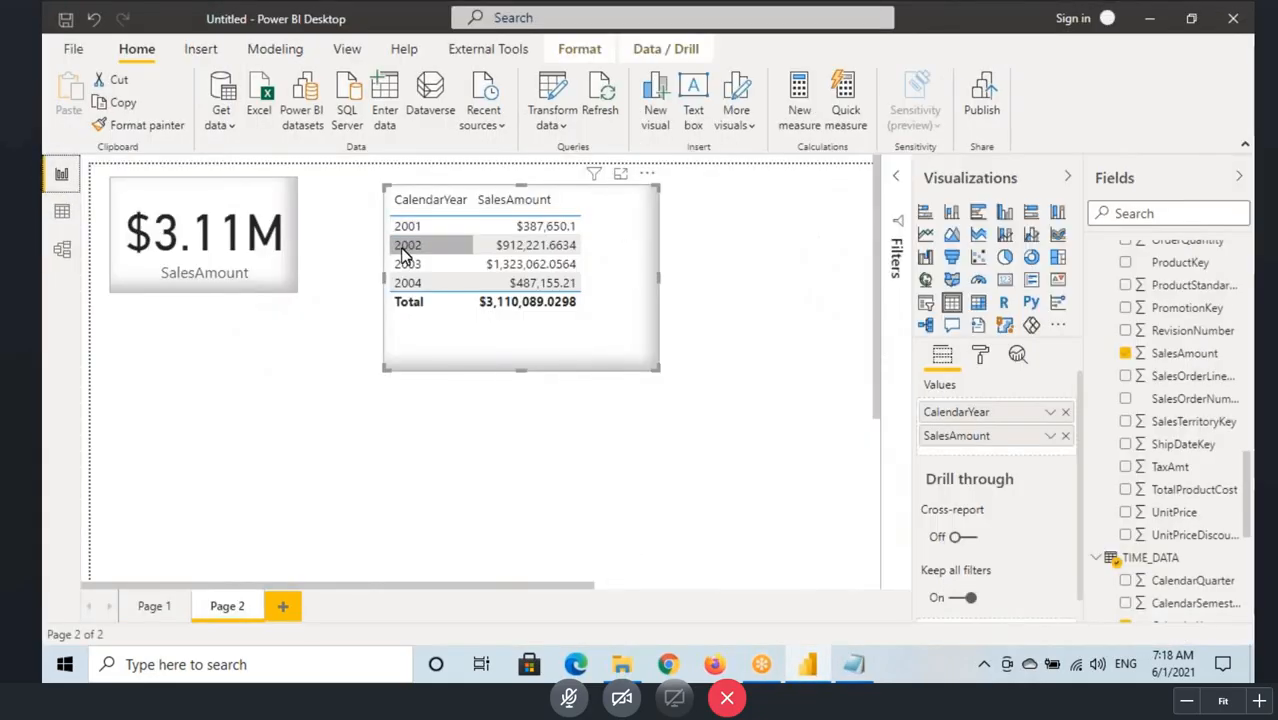
{"action": "left_click", "coordinate": [482, 434]}
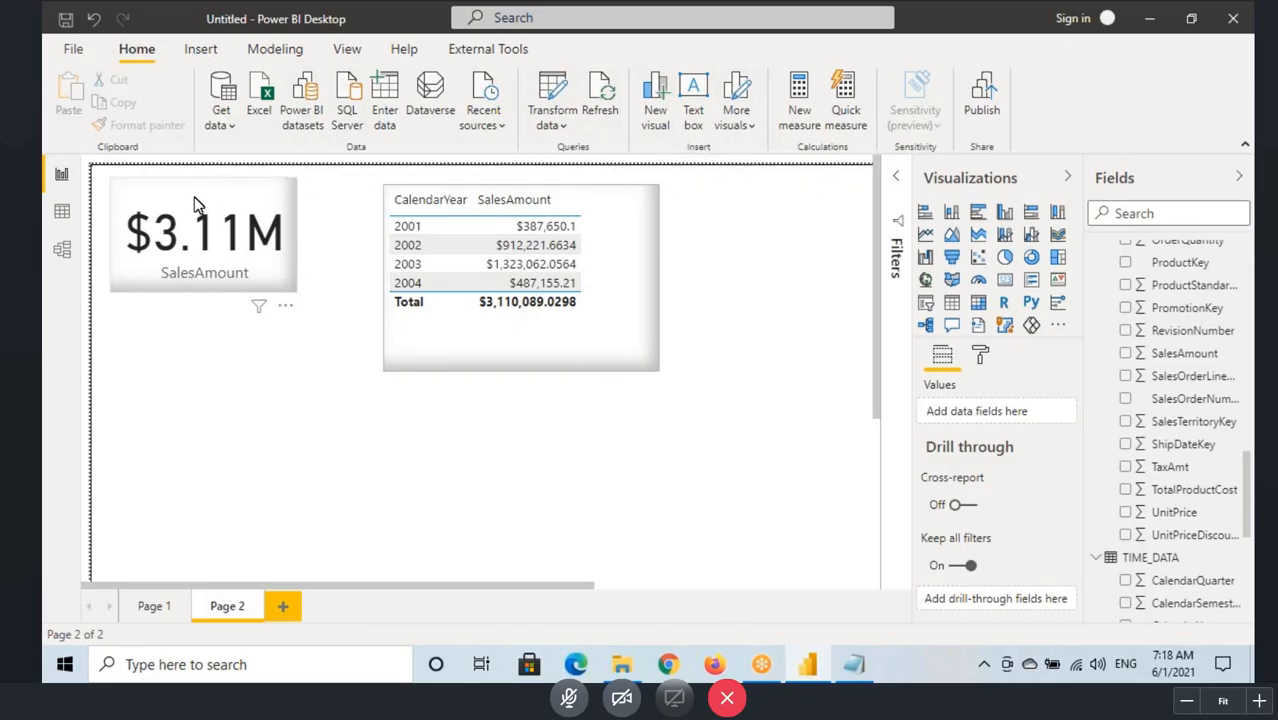
Step: Return to the model diagram and start a new relationship with TIME_DATA and SALES_DATA as the two tables
{"action": "left_click", "coordinate": [61, 248]}
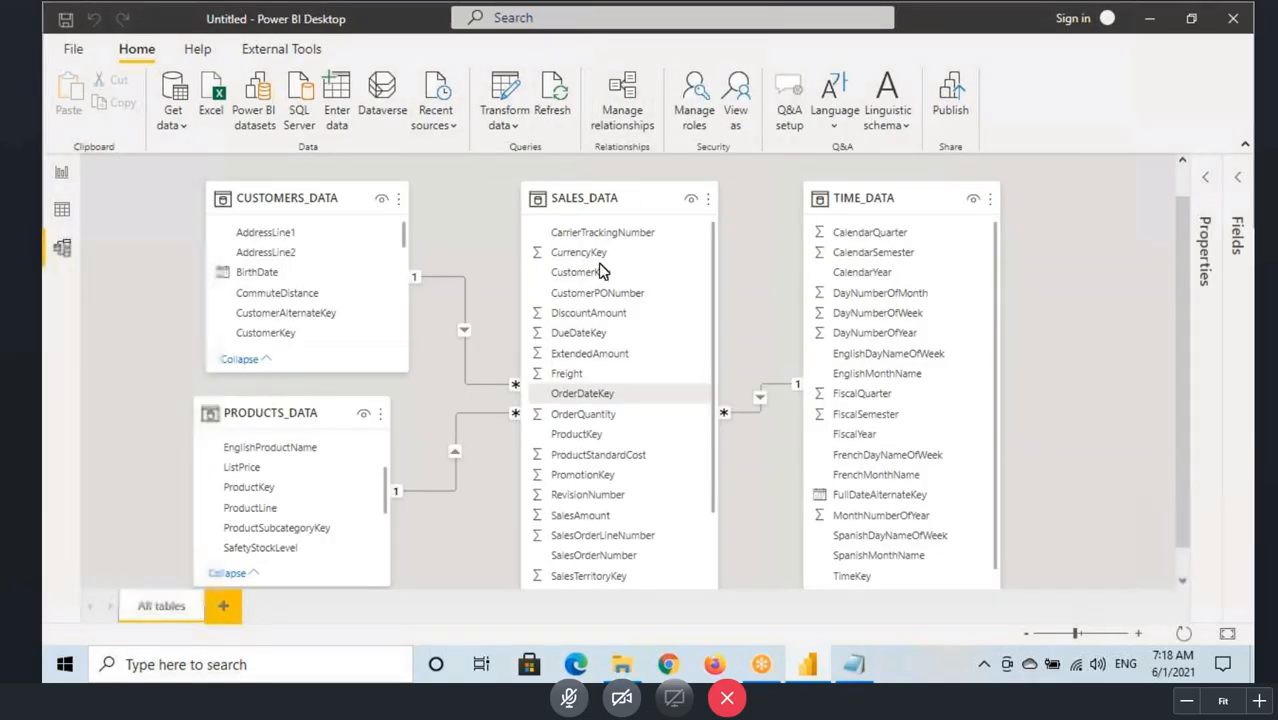
{"action": "left_click", "coordinate": [357, 489]}
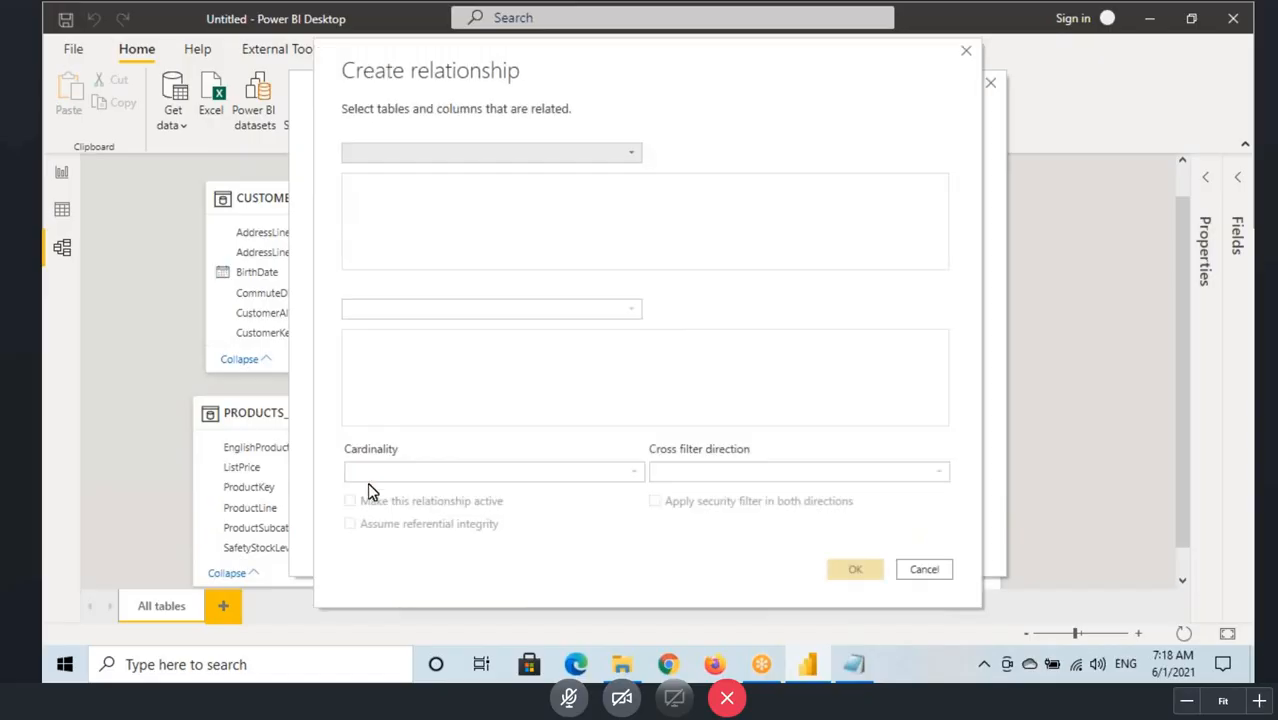
{"action": "left_click", "coordinate": [422, 153]}
{"action": "left_click", "coordinate": [386, 229]}
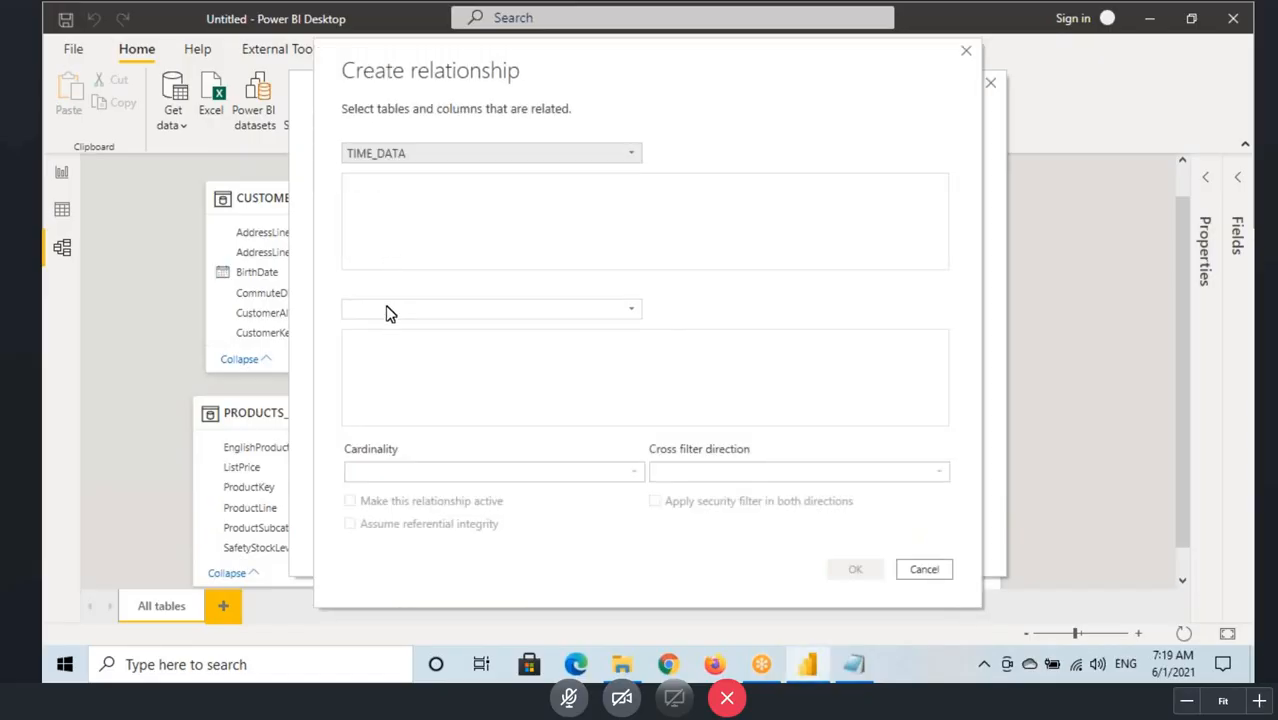
{"action": "left_click", "coordinate": [397, 307]}
{"action": "left_click", "coordinate": [380, 366]}
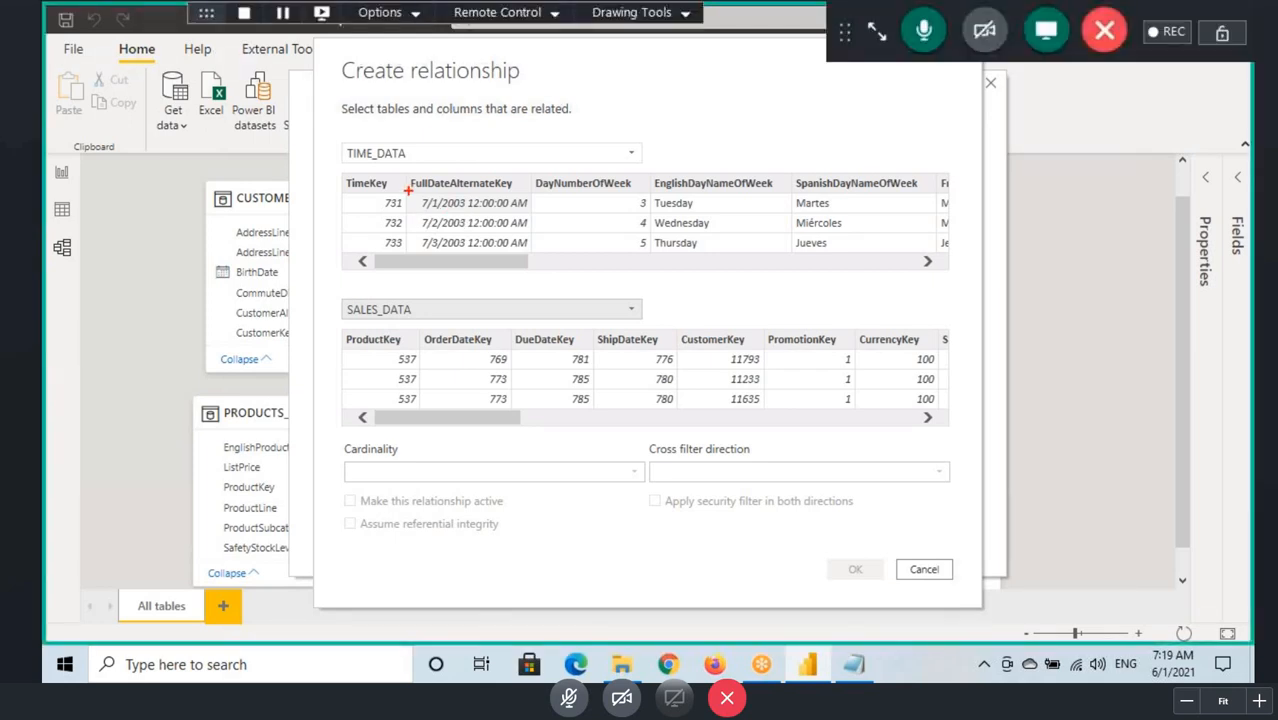
Step: Box the date 7/1/2003, circle key 731 and ShipDateKey, link 731 to the ShipDateKey values, and clear the marks
{"action": "left_click_drag", "start_coordinate": [410, 195], "coordinate": [535, 212]}
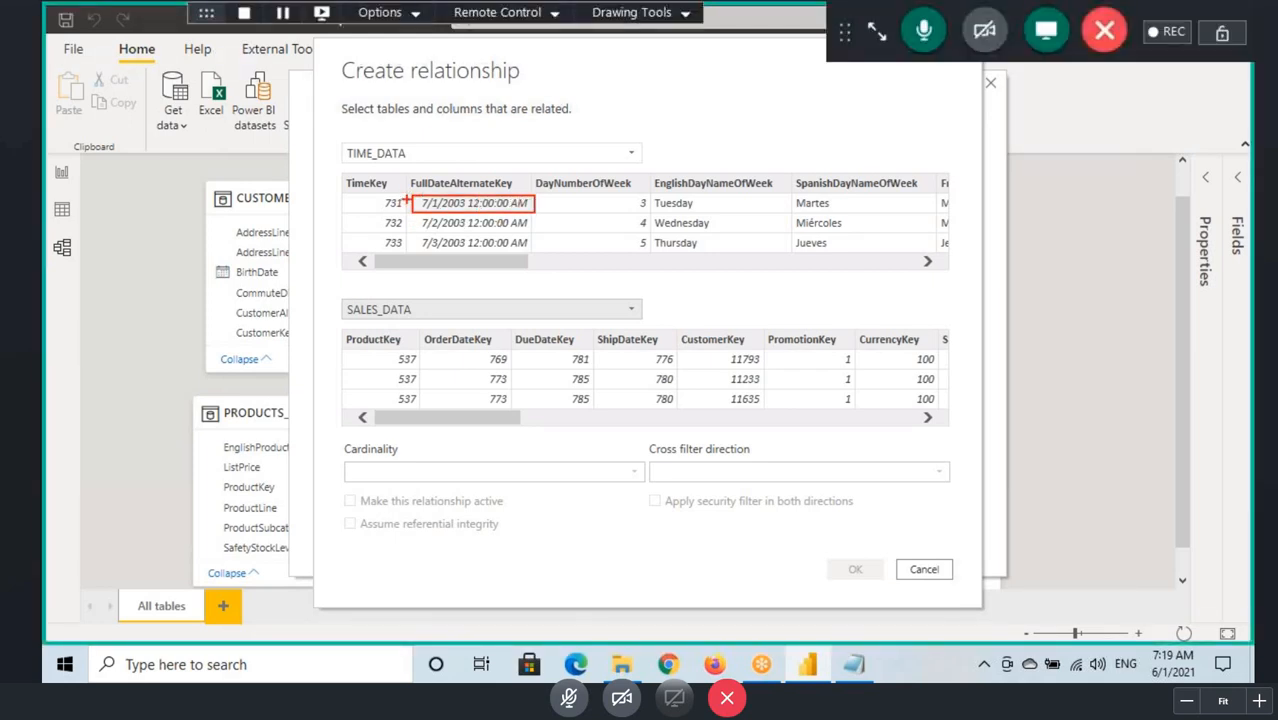
{"action": "left_click_drag", "start_coordinate": [382, 206], "coordinate": [378, 204]}
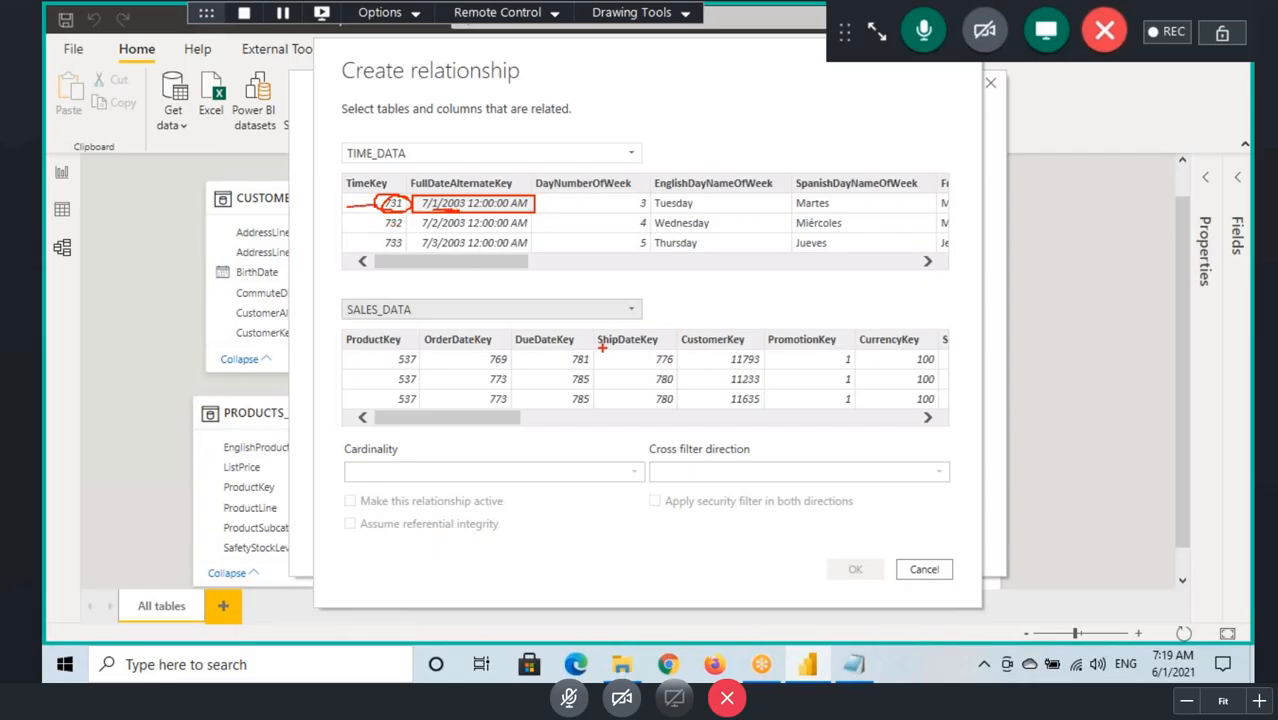
{"action": "mouse_move", "coordinate": [612, 348]}
{"action": "left_mouse_down"}
{"action": "mouse_move", "coordinate": [662, 336]}
{"action": "mouse_move", "coordinate": [599, 332]}
{"action": "left_mouse_up"}
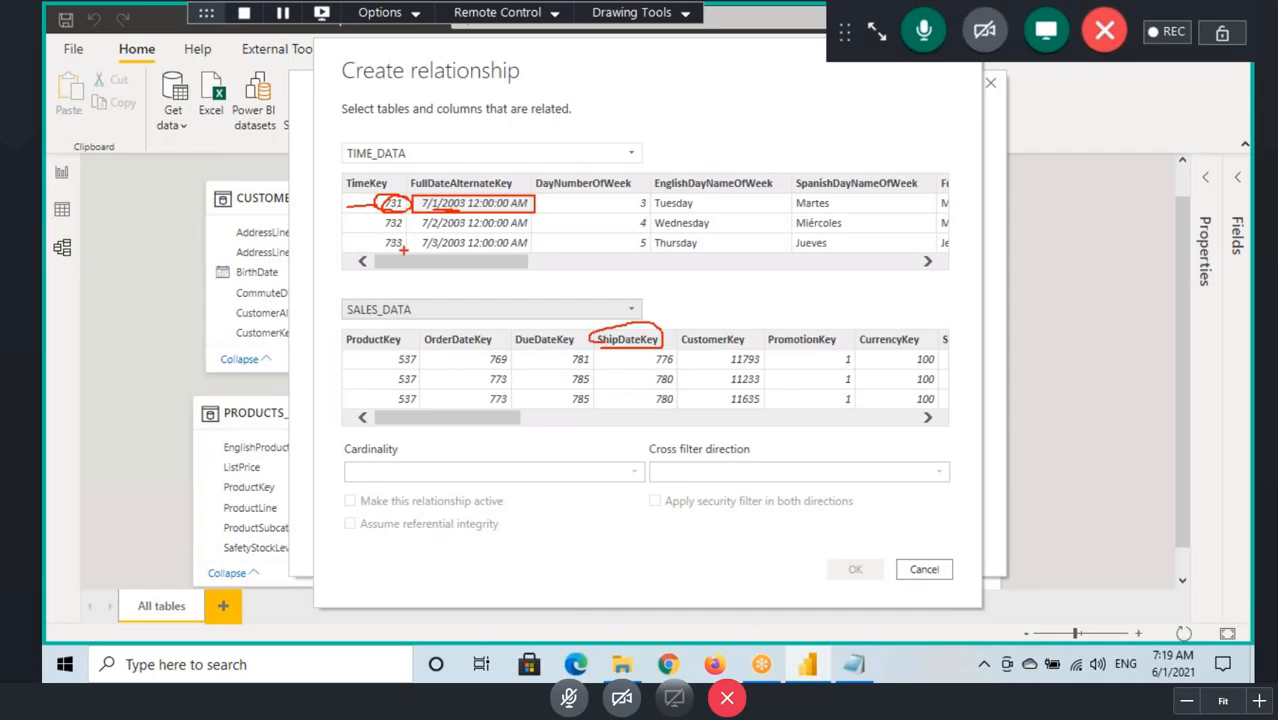
{"action": "mouse_move", "coordinate": [372, 202]}
{"action": "left_mouse_down"}
{"action": "mouse_move", "coordinate": [430, 290]}
{"action": "mouse_move", "coordinate": [643, 385]}
{"action": "mouse_move", "coordinate": [670, 358]}
{"action": "left_mouse_up"}
{"action": "key", "text": "Escape"}
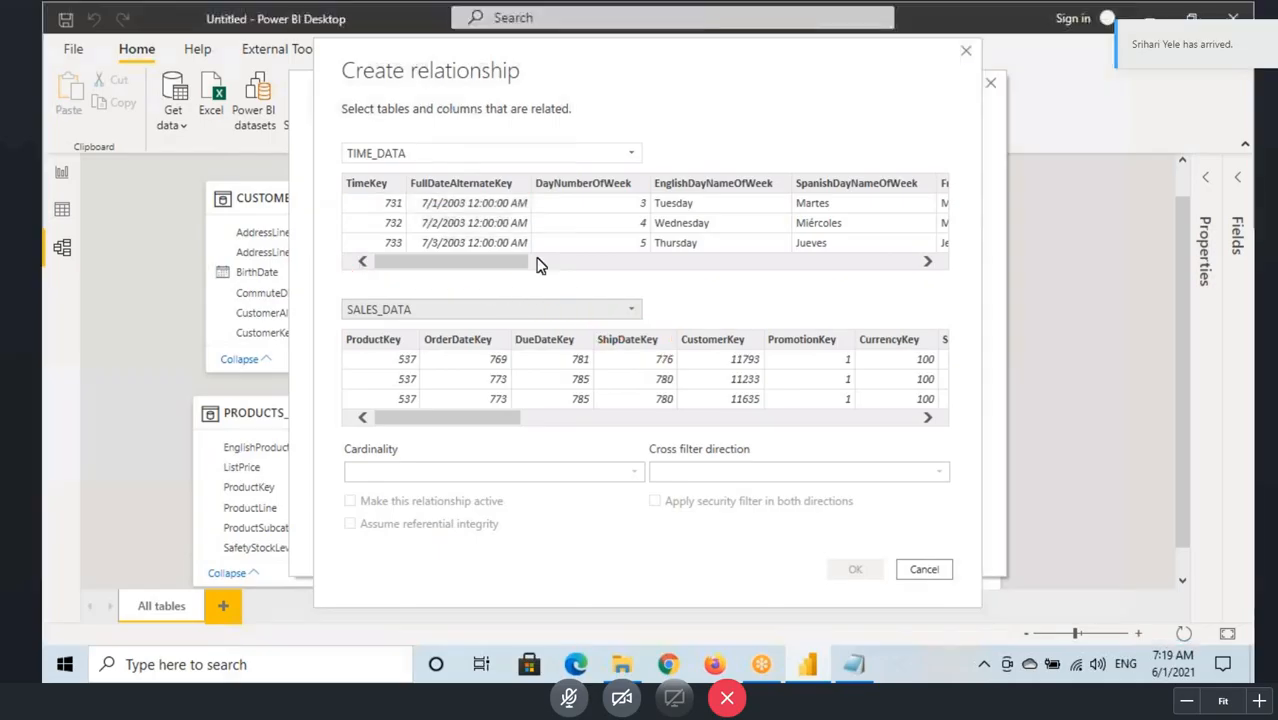
Step: Underline TIME_DATA and the first two dates, circle key 732, link it to the ShipDateKey values, and clear the marks
{"action": "key", "text": "ctrl+2"}
{"action": "left_click_drag", "start_coordinate": [340, 159], "coordinate": [372, 159]}
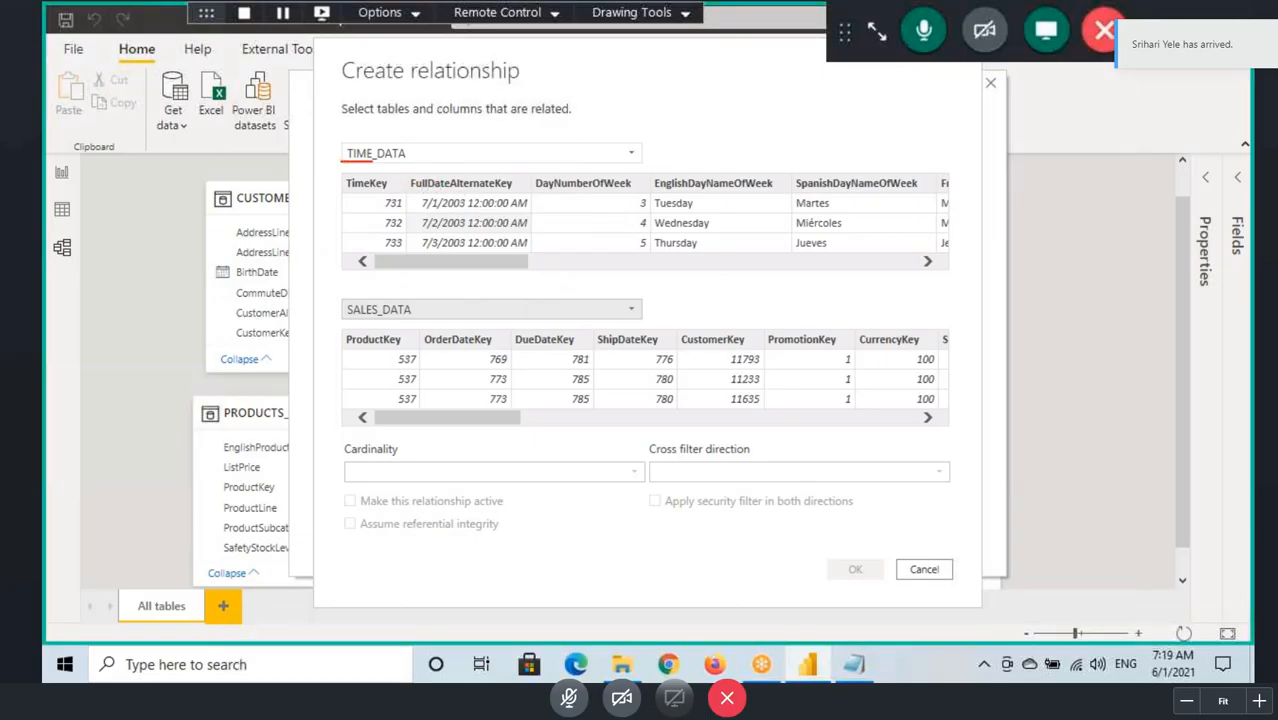
{"action": "left_click_drag", "start_coordinate": [423, 213], "coordinate": [499, 213]}
{"action": "mouse_move", "coordinate": [373, 238]}
{"action": "left_mouse_down"}
{"action": "mouse_move", "coordinate": [424, 236]}
{"action": "mouse_move", "coordinate": [374, 226]}
{"action": "left_mouse_up"}
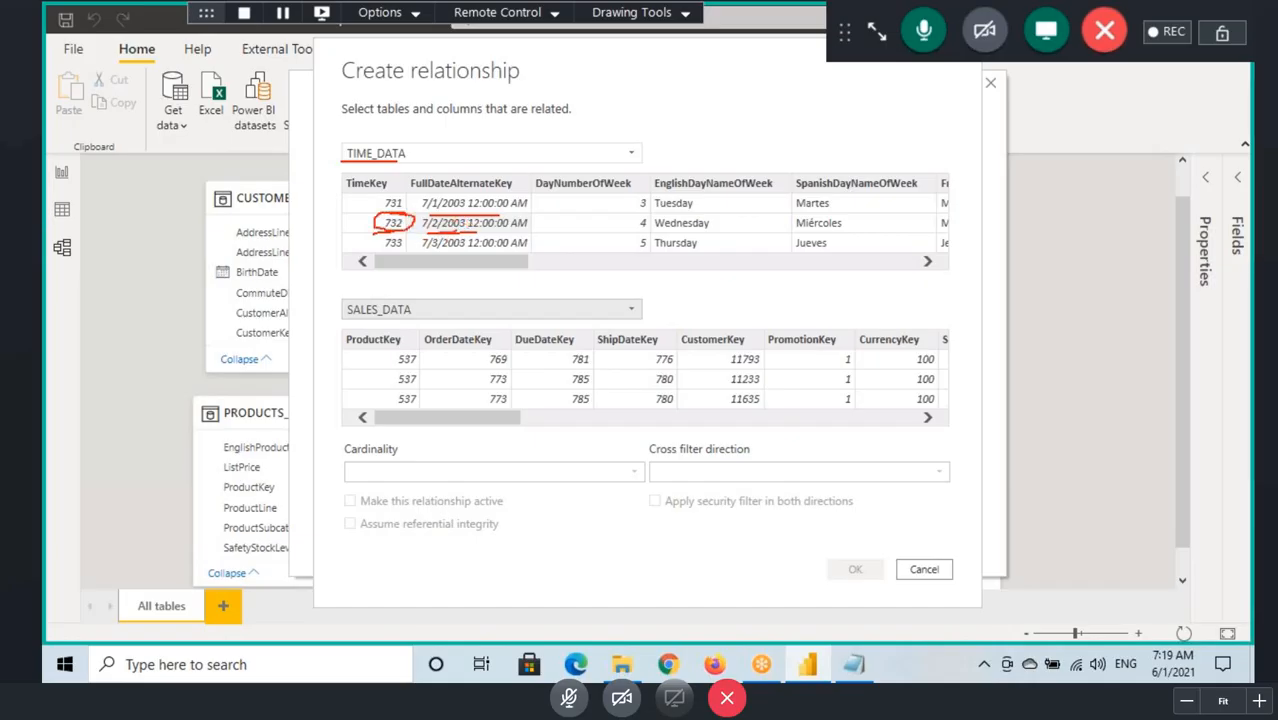
{"action": "mouse_move", "coordinate": [376, 219]}
{"action": "left_mouse_down"}
{"action": "mouse_move", "coordinate": [606, 303]}
{"action": "mouse_move", "coordinate": [630, 354]}
{"action": "mouse_move", "coordinate": [652, 337]}
{"action": "mouse_move", "coordinate": [648, 392]}
{"action": "mouse_move", "coordinate": [672, 384]}
{"action": "left_mouse_up"}
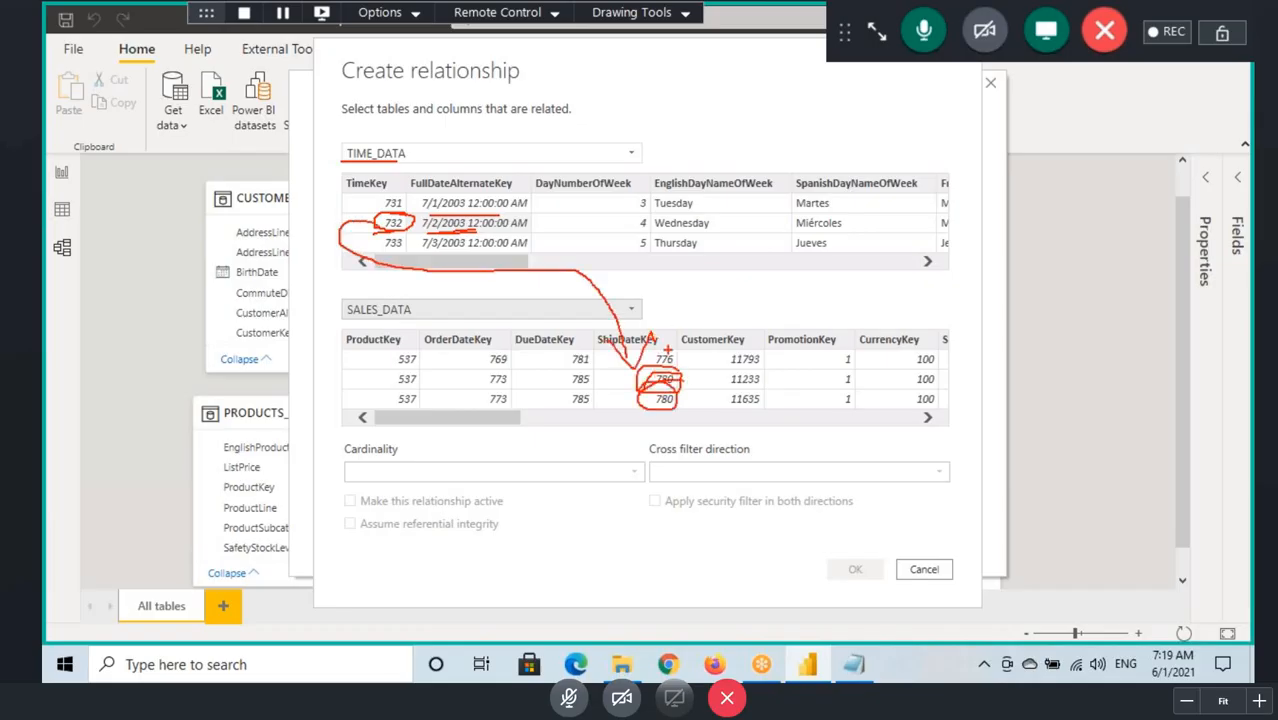
{"action": "key", "text": "Escape"}
Step: Draw lines from TimeKey to ShipDateKey in the preview, then cancel the new relationship and close the relationship manager
{"action": "key", "text": "ctrl+2"}
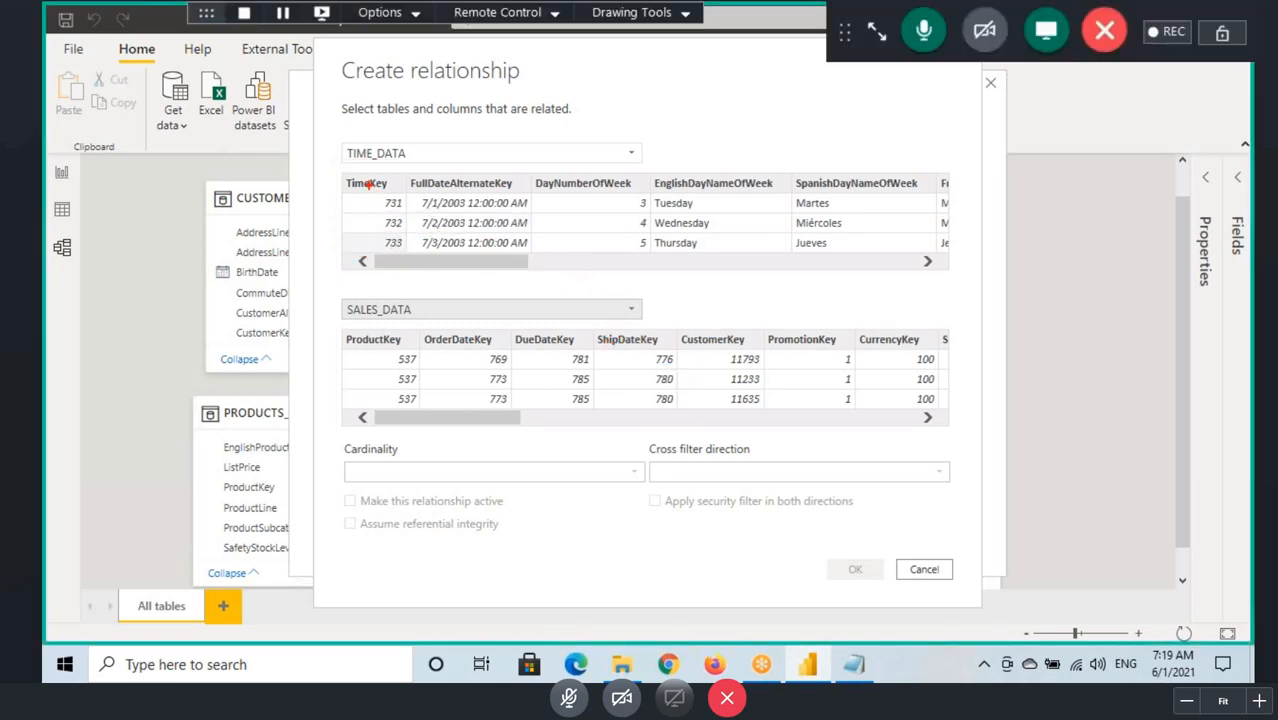
{"action": "left_click_drag", "start_coordinate": [368, 184], "coordinate": [650, 347]}
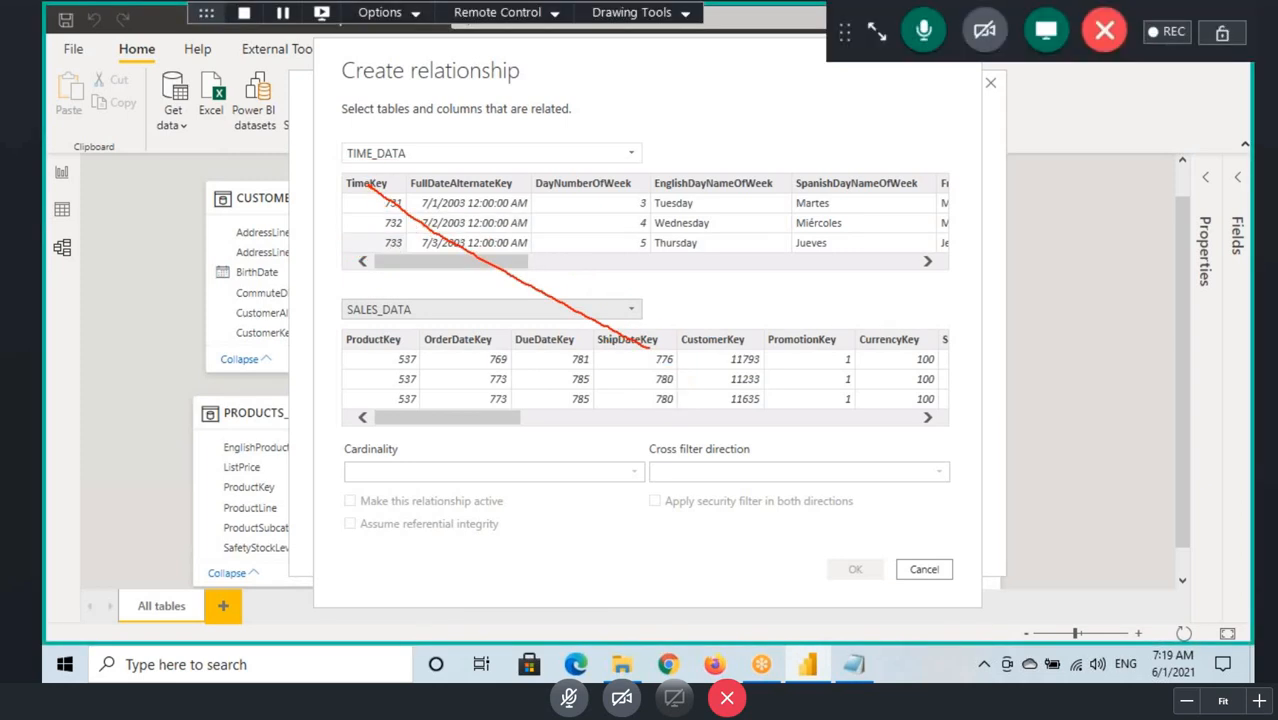
{"action": "left_click_drag", "start_coordinate": [372, 188], "coordinate": [665, 352]}
{"action": "left_click_drag", "start_coordinate": [375, 199], "coordinate": [510, 274]}
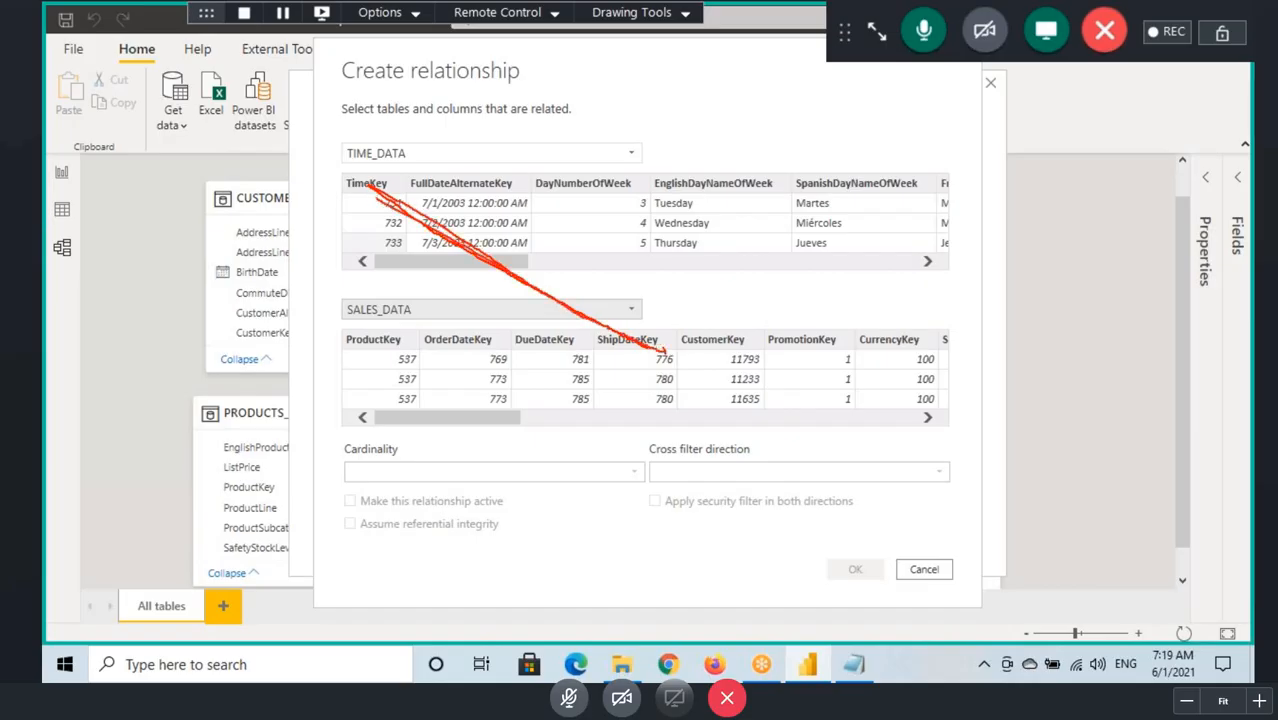
{"action": "left_click_drag", "start_coordinate": [586, 320], "coordinate": [664, 358]}
{"action": "left_click", "coordinate": [926, 570]}
{"action": "left_click", "coordinate": [943, 540]}
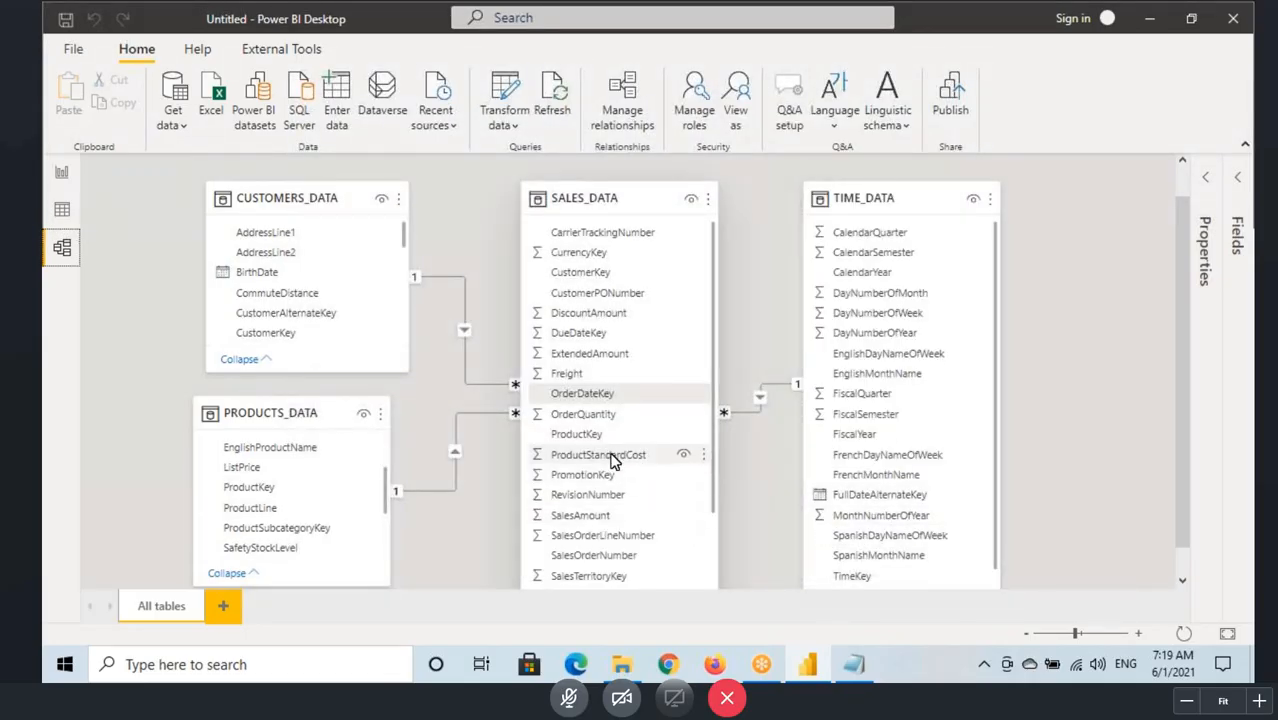
Step: Box ShipDateKey in SALES_DATA and TimeKey in TIME_DATA, connect them with lines, and clear the marks
{"action": "scroll", "coordinate": [613, 461], "scroll_direction": "down", "scroll_amount": 2}
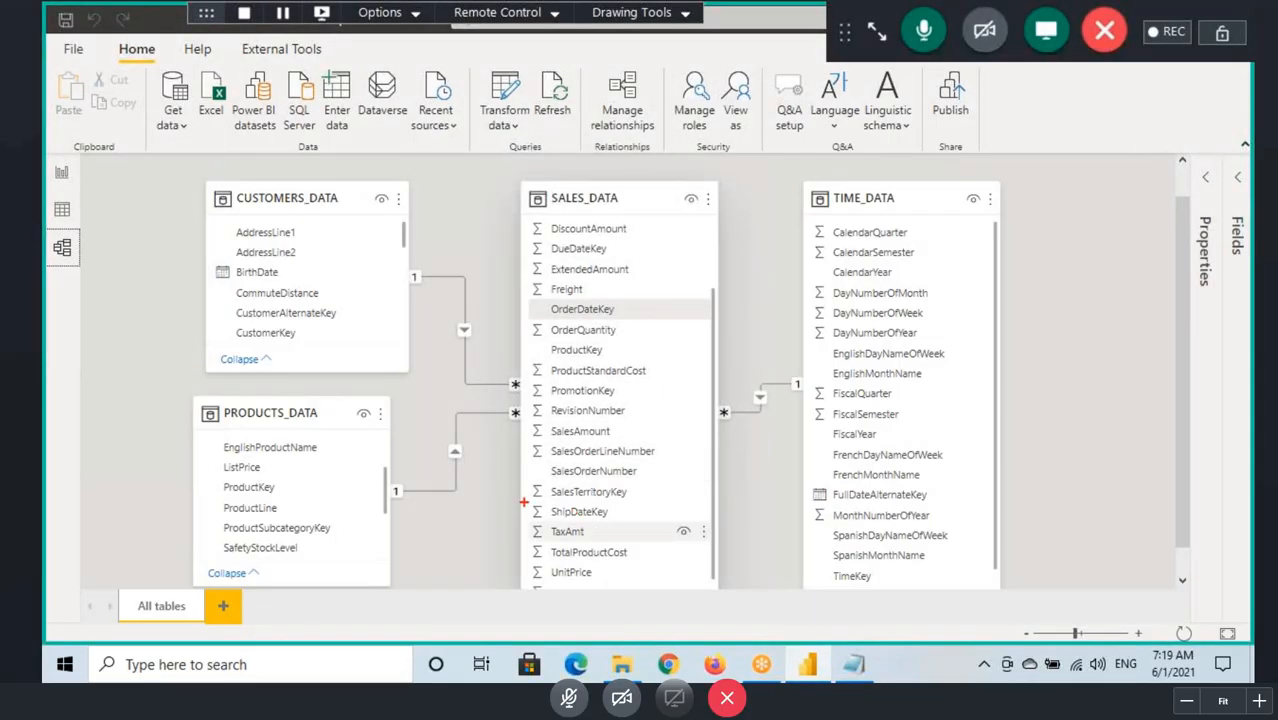
{"action": "left_click_drag", "start_coordinate": [523, 503], "coordinate": [627, 519]}
{"action": "left_click_drag", "start_coordinate": [822, 567], "coordinate": [897, 589]}
{"action": "left_click_drag", "start_coordinate": [618, 507], "coordinate": [821, 569]}
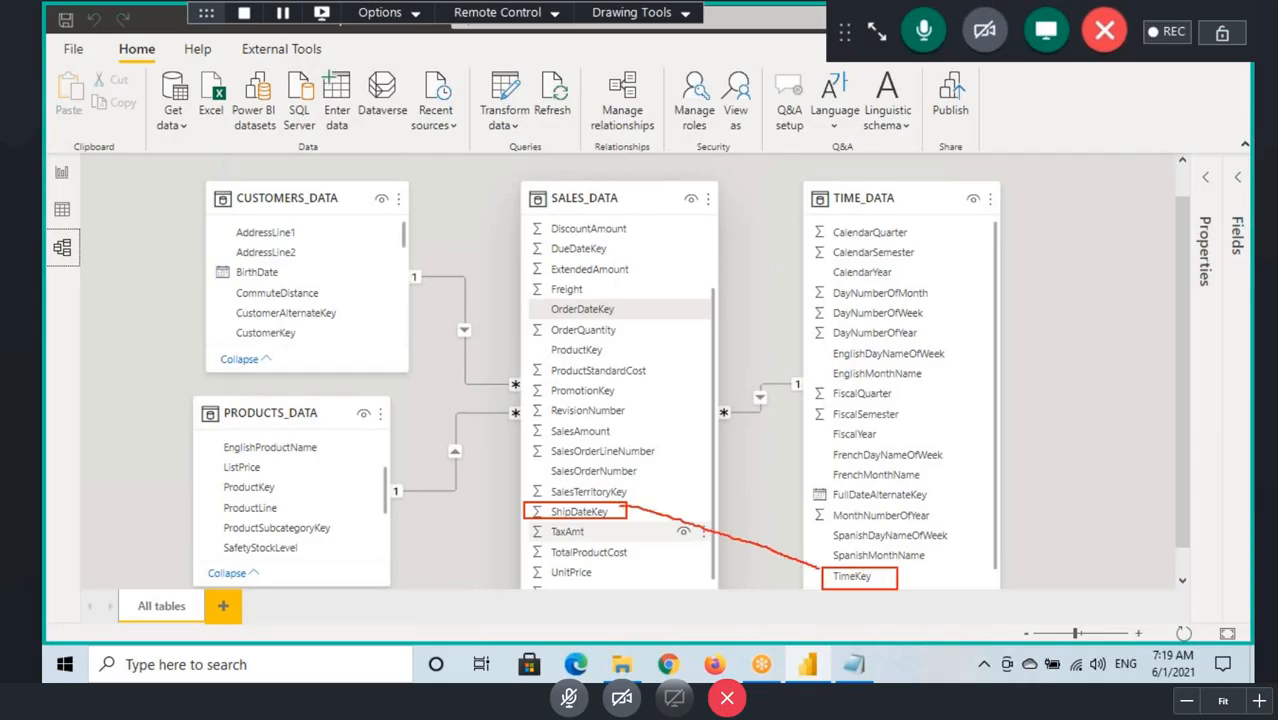
{"action": "left_click_drag", "start_coordinate": [630, 505], "coordinate": [821, 575]}
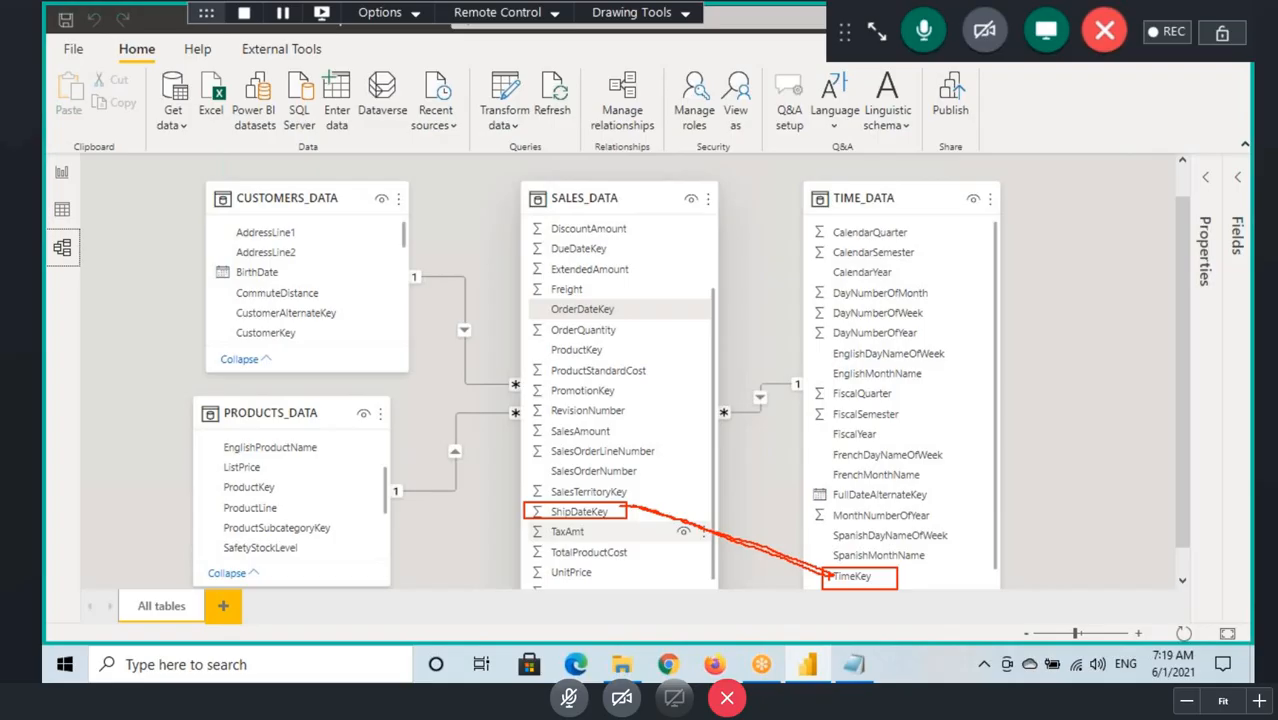
{"action": "key", "text": "Escape"}
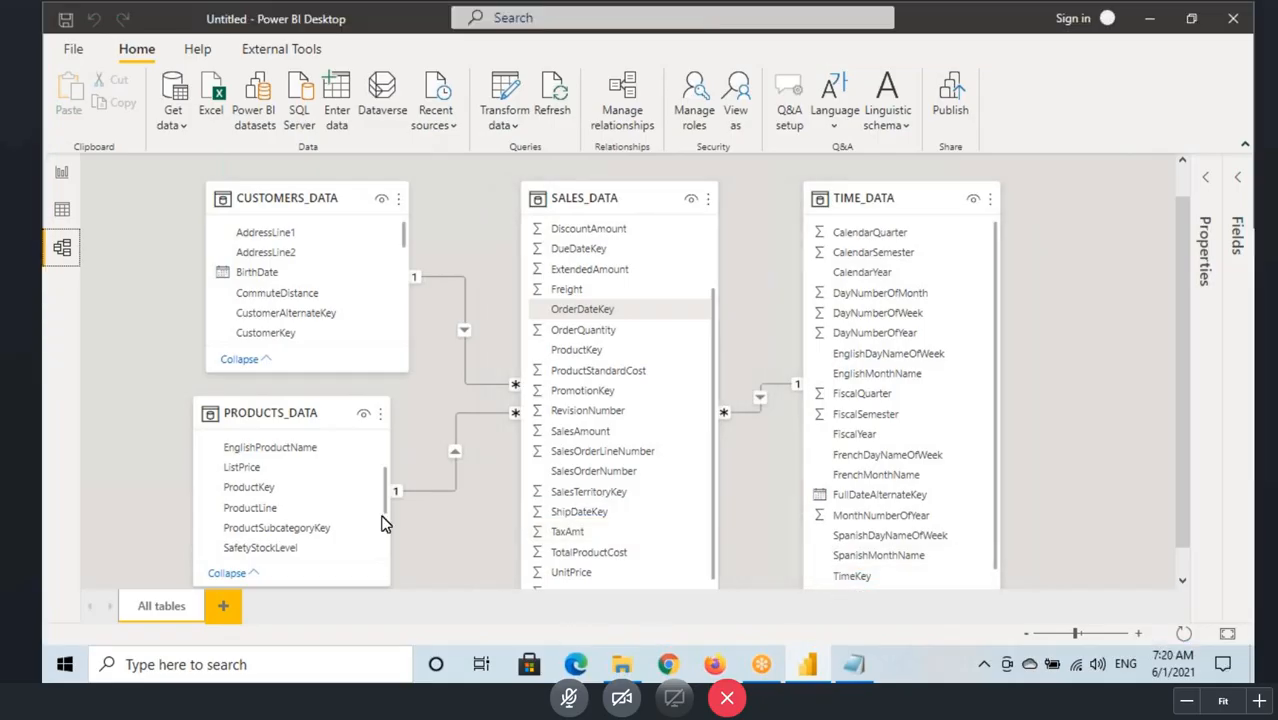
Step: Start a new relationship from TimeKey in TIME_DATA to ShipDateKey in SALES_DATA
{"action": "left_click", "coordinate": [632, 108]}
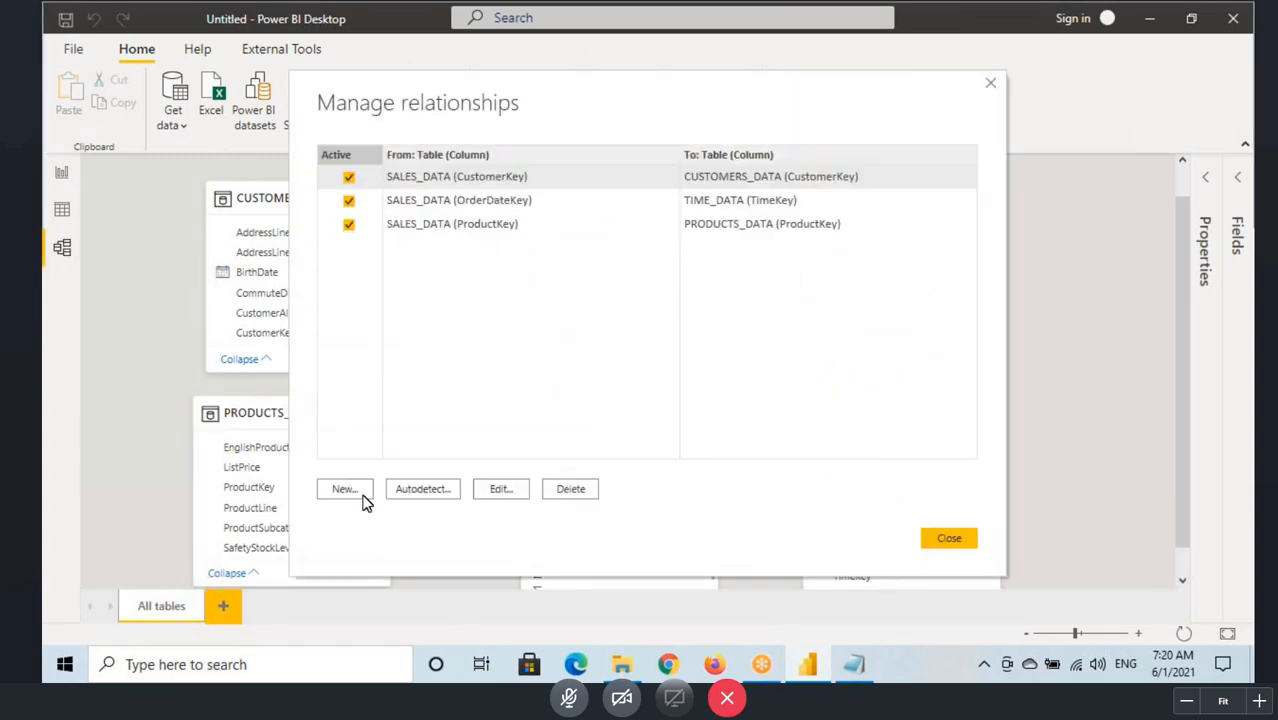
{"action": "left_click", "coordinate": [354, 495]}
{"action": "left_click", "coordinate": [405, 152]}
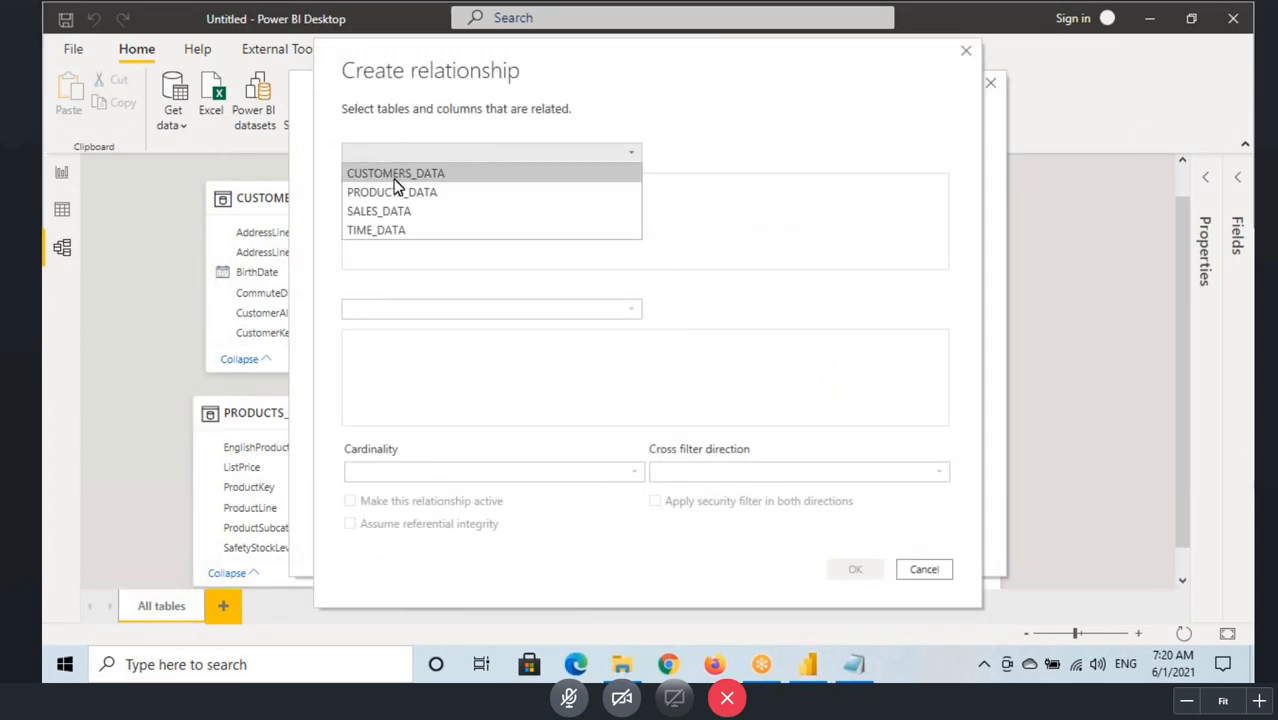
{"action": "left_click", "coordinate": [390, 229]}
{"action": "left_click", "coordinate": [386, 311]}
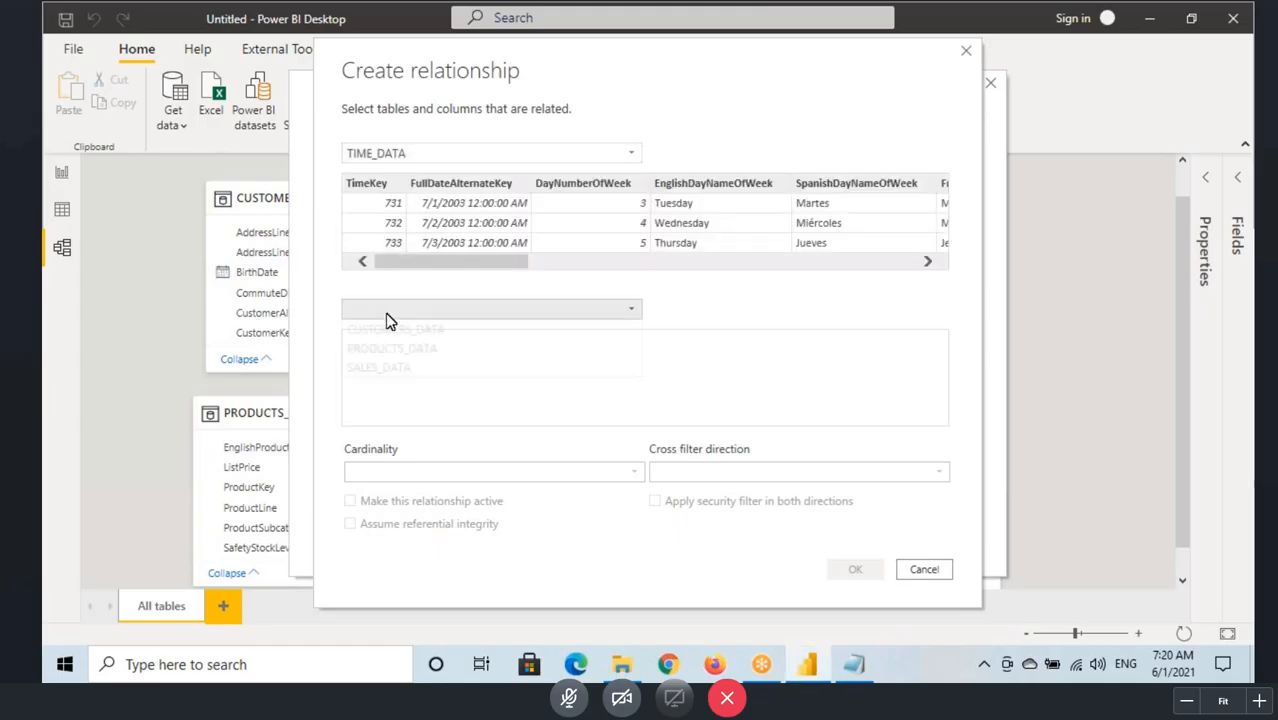
{"action": "left_click", "coordinate": [379, 376]}
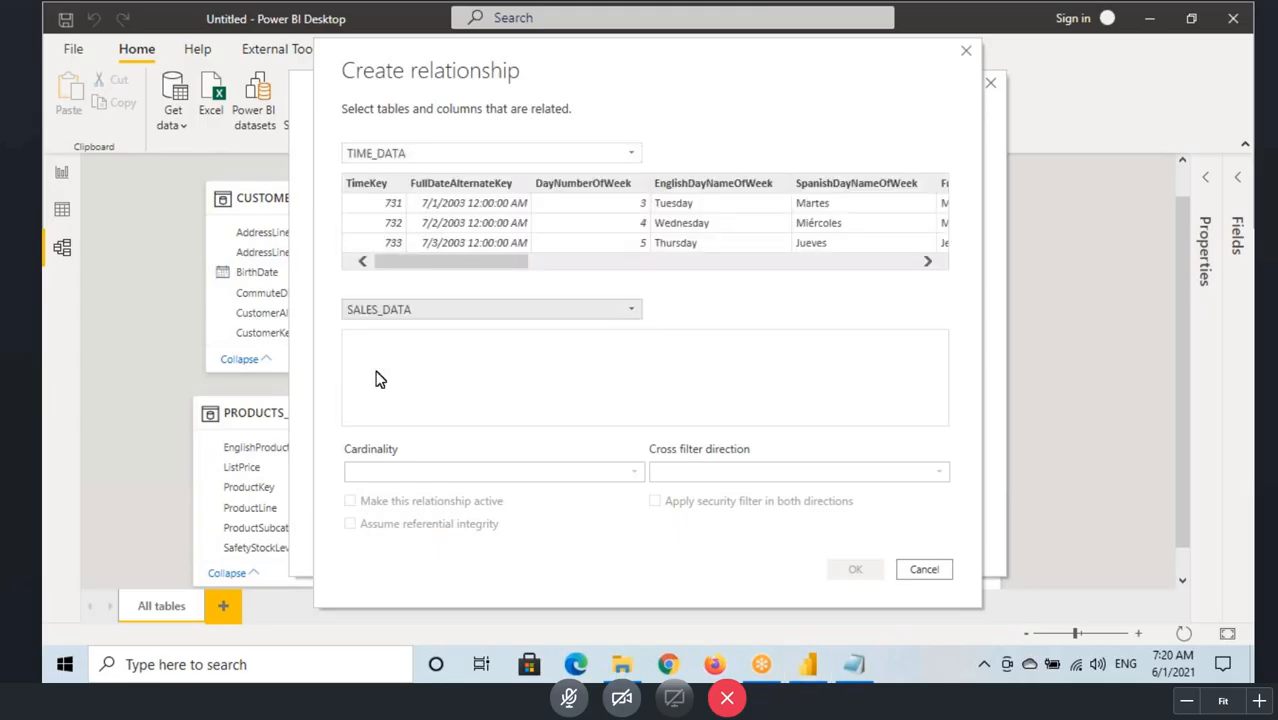
{"action": "left_click", "coordinate": [376, 188]}
{"action": "left_click", "coordinate": [620, 341]}
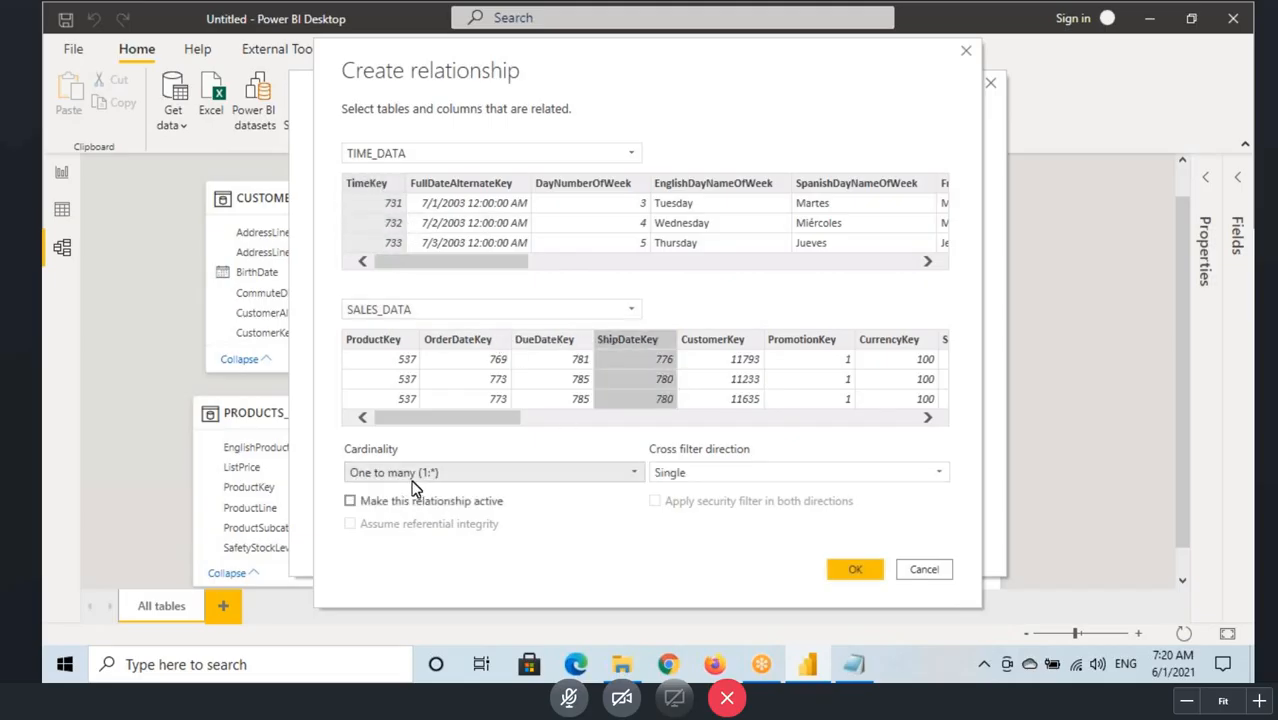
Step: Box the One to many cardinality, mark TimeKey 731 and 7/1/2003, handwrite matching keys over ShipDateKey, and clear the marks
{"action": "left_click_drag", "start_coordinate": [341, 463], "coordinate": [460, 481]}
{"action": "mouse_move", "coordinate": [421, 211]}
{"action": "left_mouse_down"}
{"action": "mouse_move", "coordinate": [470, 211]}
{"action": "mouse_move", "coordinate": [371, 209]}
{"action": "left_mouse_up"}
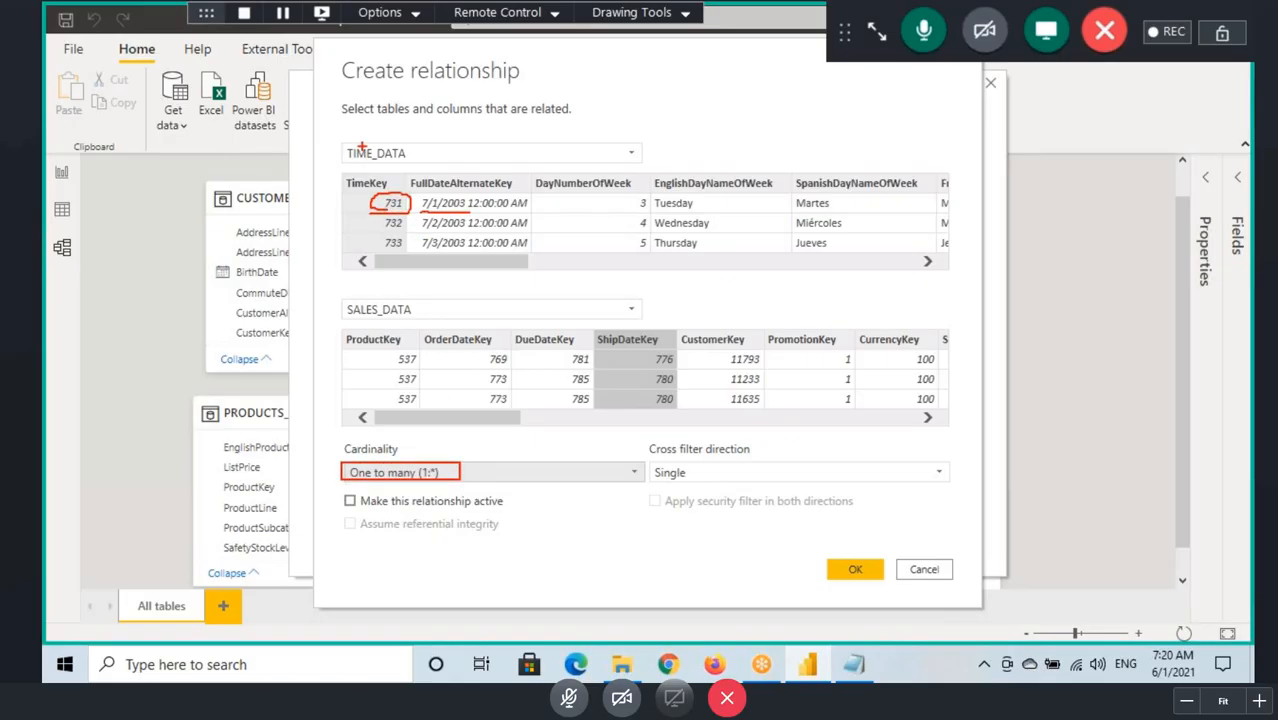
{"action": "left_click_drag", "start_coordinate": [369, 161], "coordinate": [375, 183]}
{"action": "left_click_drag", "start_coordinate": [434, 213], "coordinate": [474, 212]}
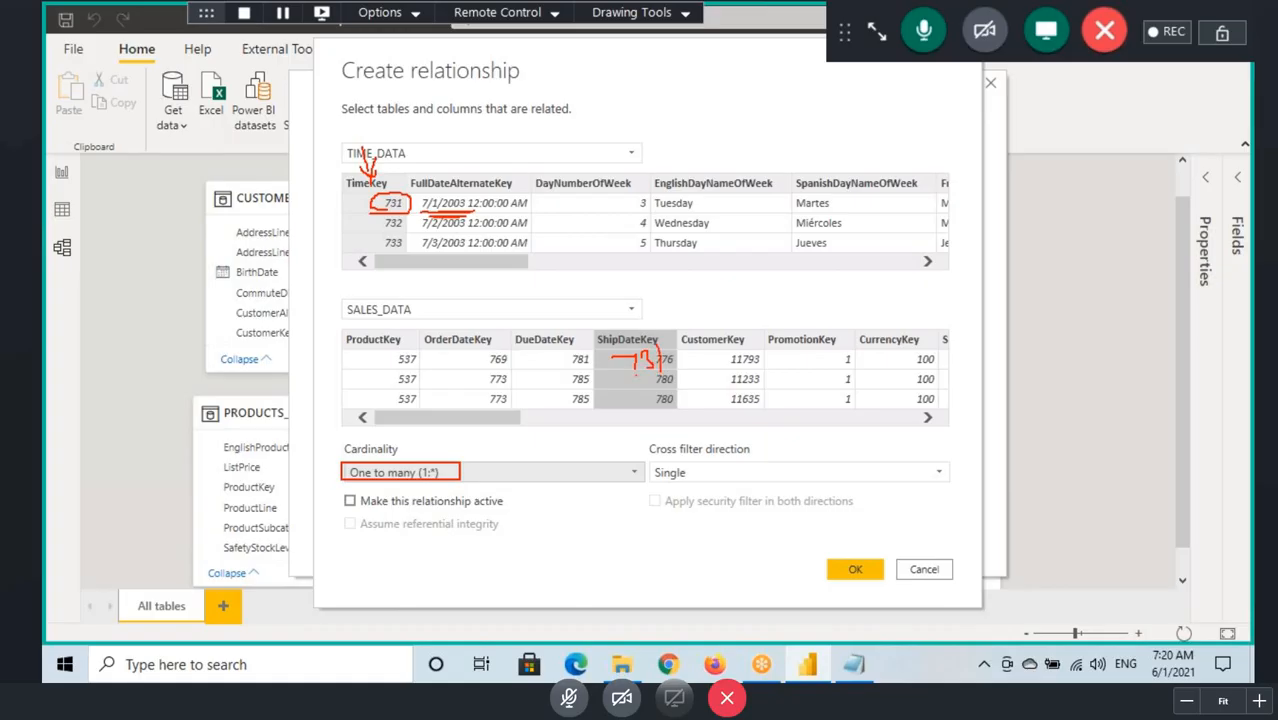
{"action": "left_click_drag", "start_coordinate": [652, 378], "coordinate": [662, 404]}
{"action": "left_click_drag", "start_coordinate": [702, 358], "coordinate": [706, 394]}
{"action": "left_click_drag", "start_coordinate": [620, 410], "coordinate": [730, 383]}
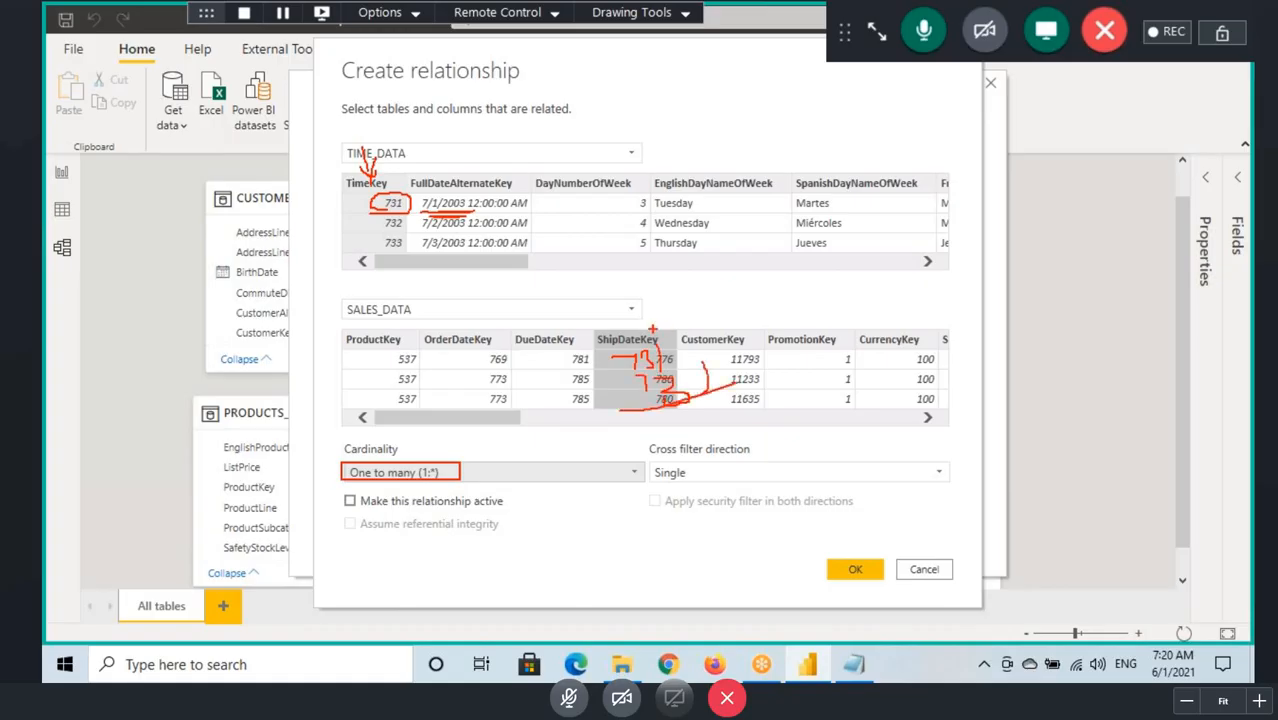
{"action": "key", "text": "Escape"}
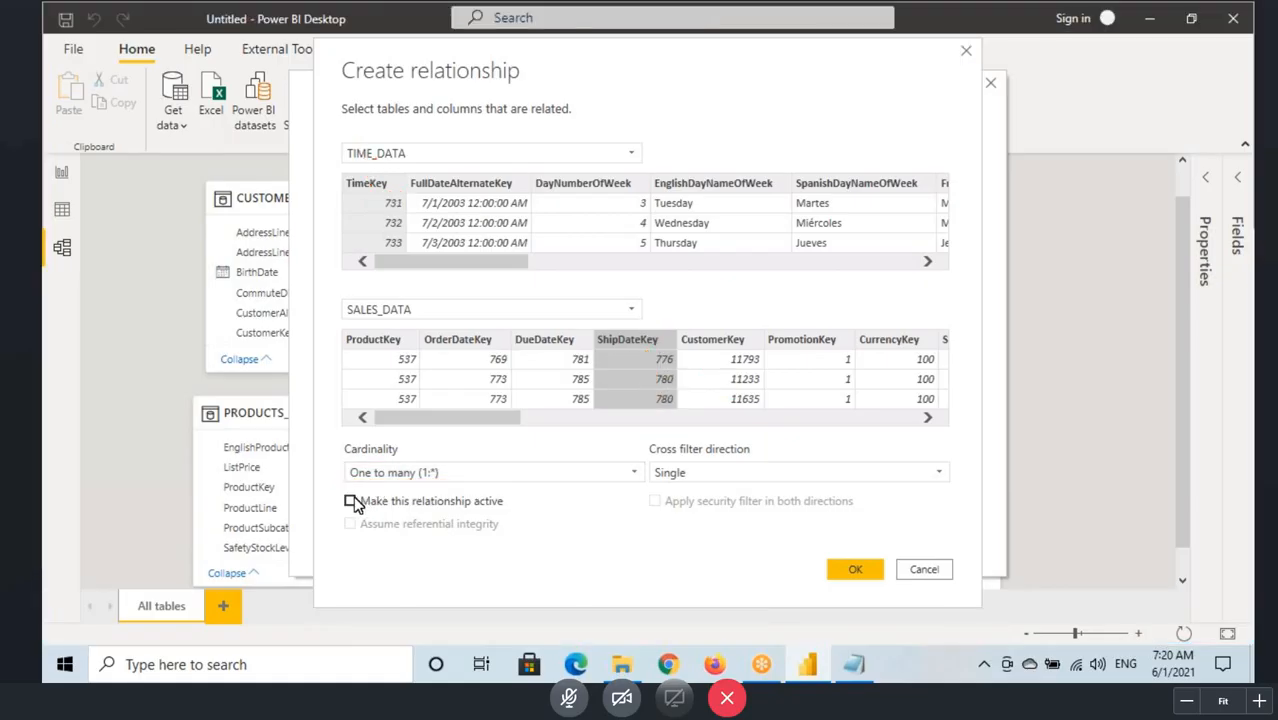
Step: Box the checkbox for making the relationship active, clear the mark, and cancel the new relationship
{"action": "key", "text": "ctrl+shift+d"}
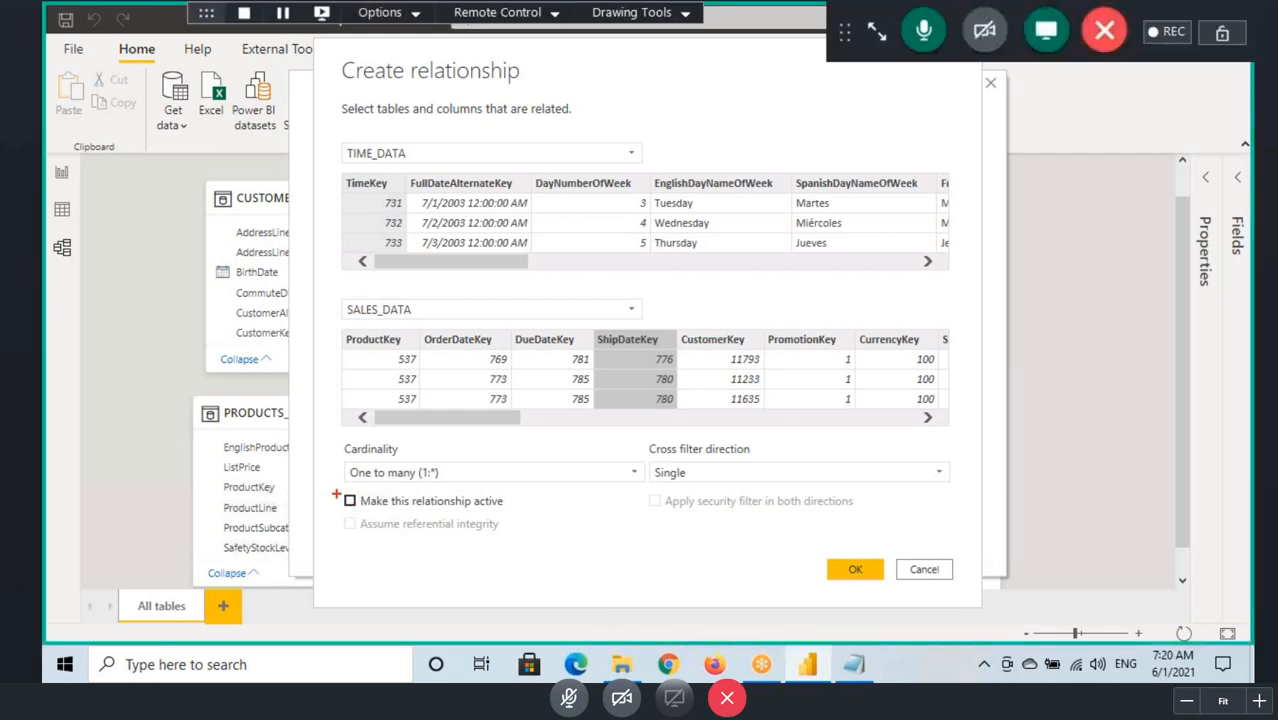
{"action": "left_click_drag", "start_coordinate": [336, 493], "coordinate": [359, 513]}
{"action": "key", "text": "Escape"}
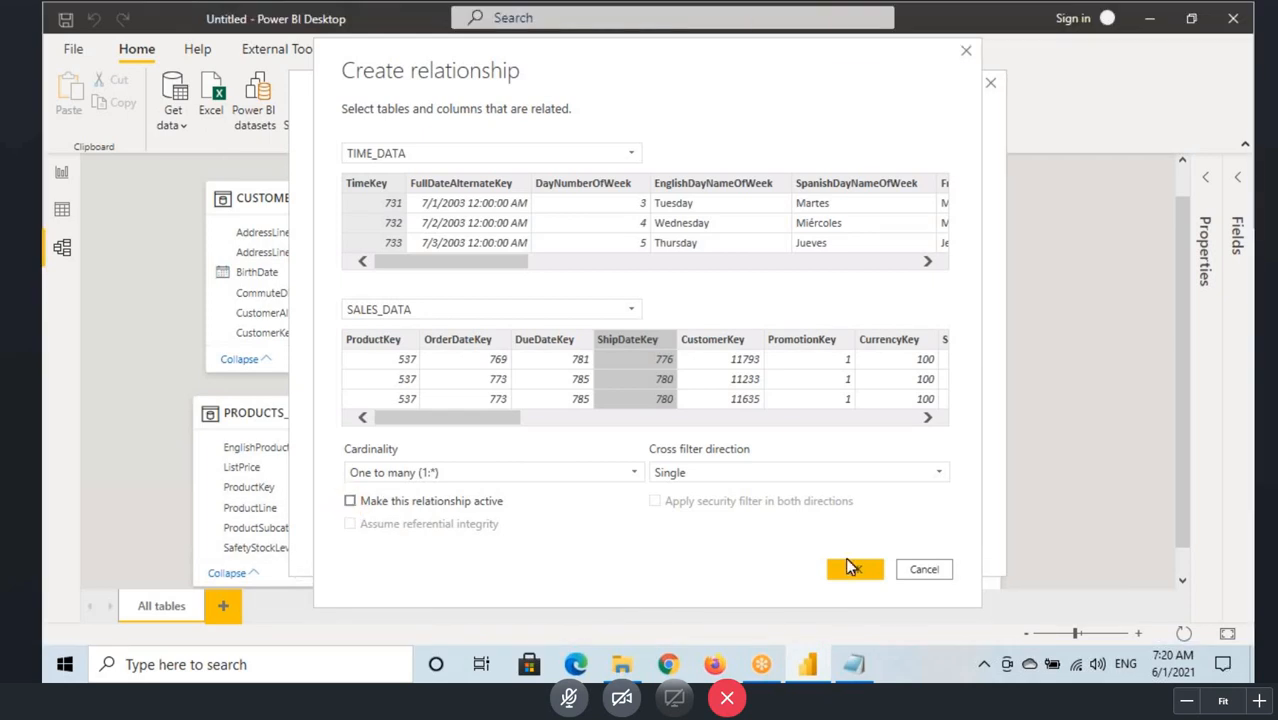
{"action": "left_click", "coordinate": [918, 569]}
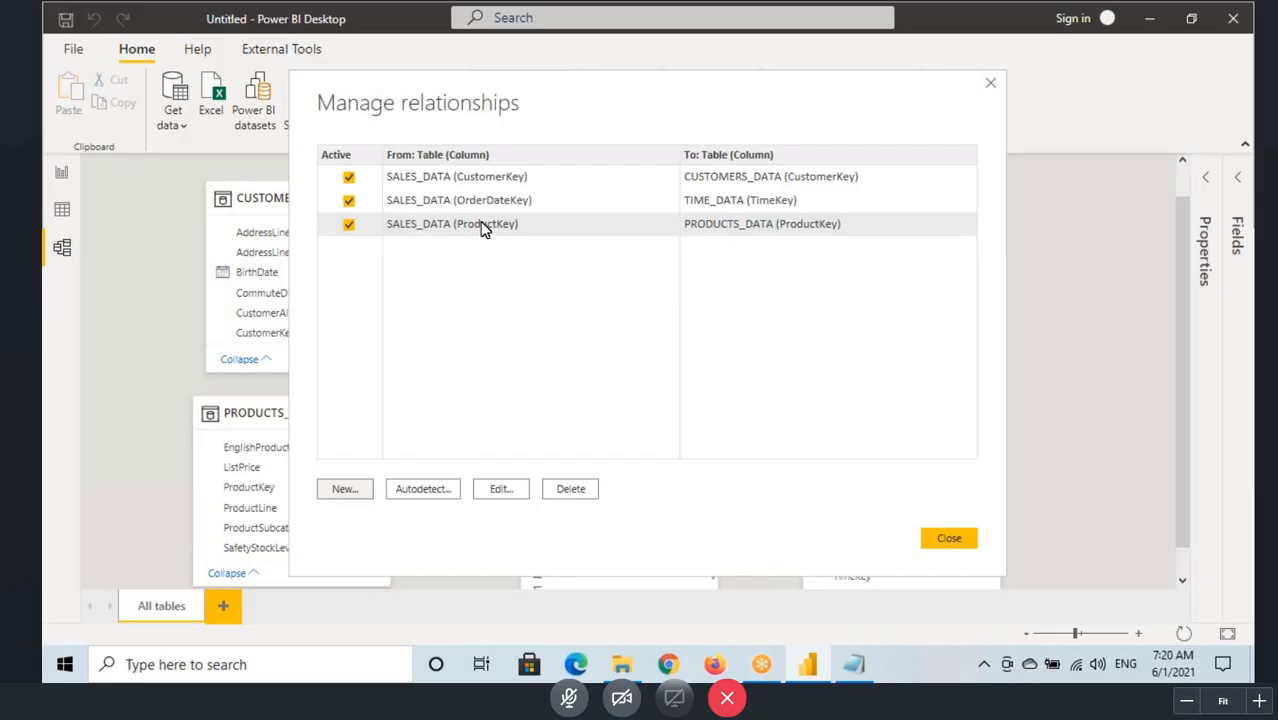
Step: Open the OrderDateKey to TimeKey relationship for editing and box both table names and their key columns
{"action": "left_click", "coordinate": [485, 205]}
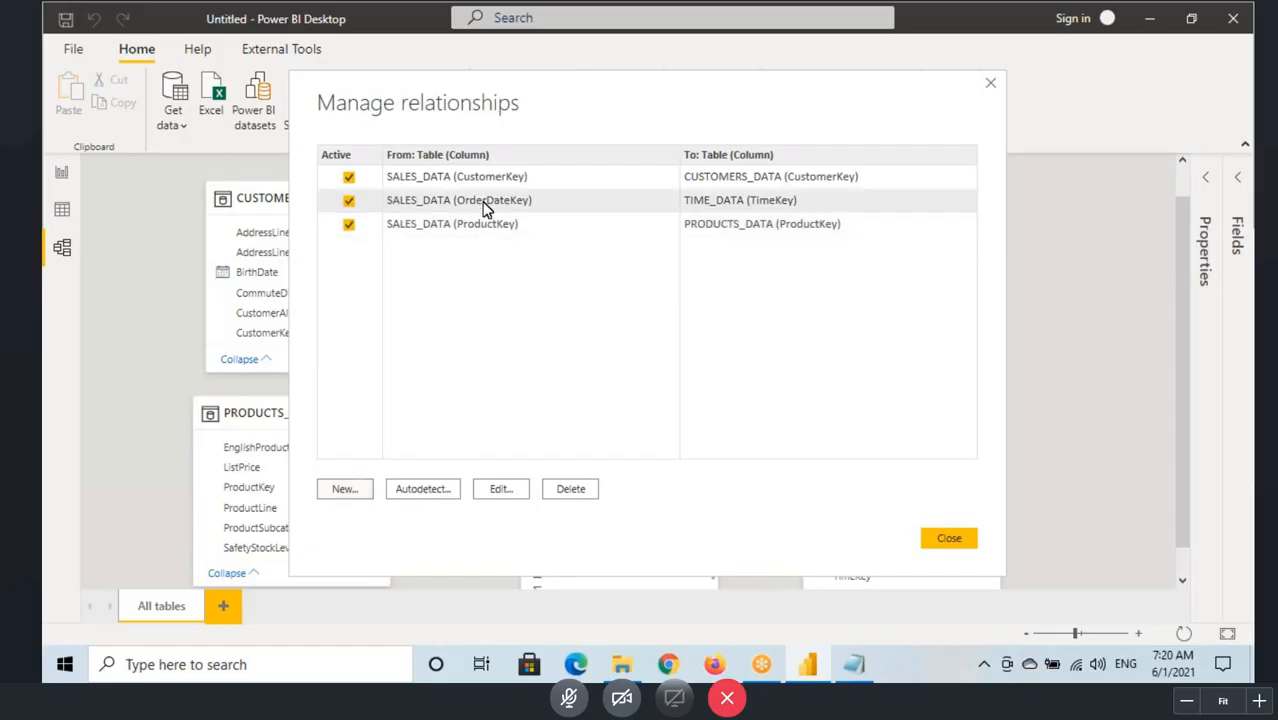
{"action": "left_click", "coordinate": [500, 489]}
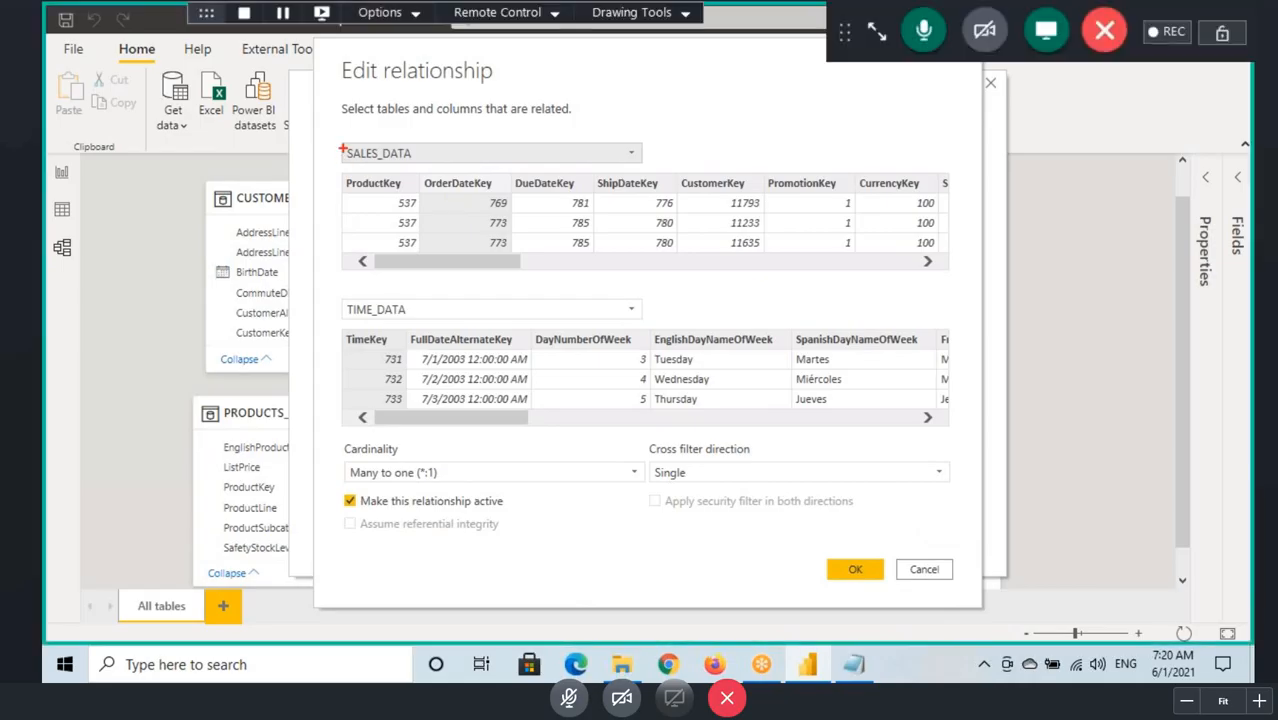
{"action": "left_click_drag", "start_coordinate": [342, 147], "coordinate": [455, 160]}
{"action": "left_click_drag", "start_coordinate": [344, 297], "coordinate": [442, 321]}
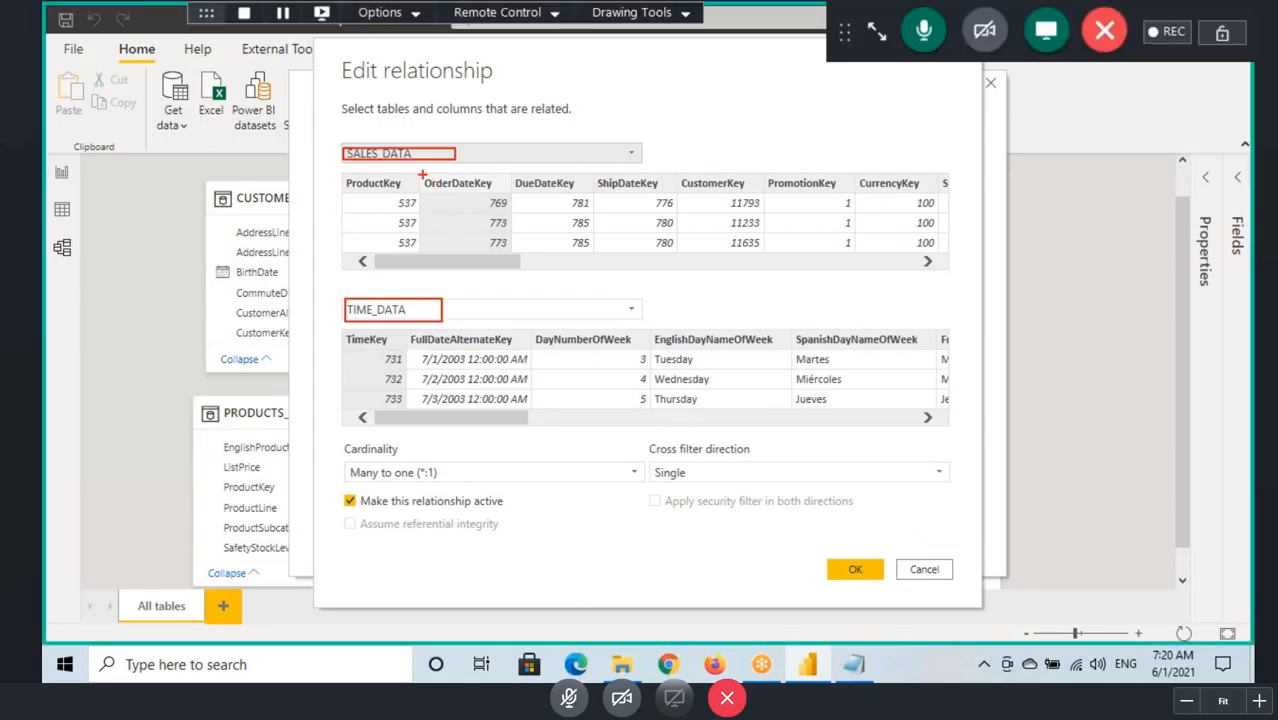
{"action": "left_click_drag", "start_coordinate": [422, 175], "coordinate": [513, 253]}
{"action": "mouse_move", "coordinate": [332, 337]}
{"action": "left_mouse_down"}
{"action": "mouse_move", "coordinate": [410, 372]}
{"action": "mouse_move", "coordinate": [420, 396]}
{"action": "left_mouse_up"}
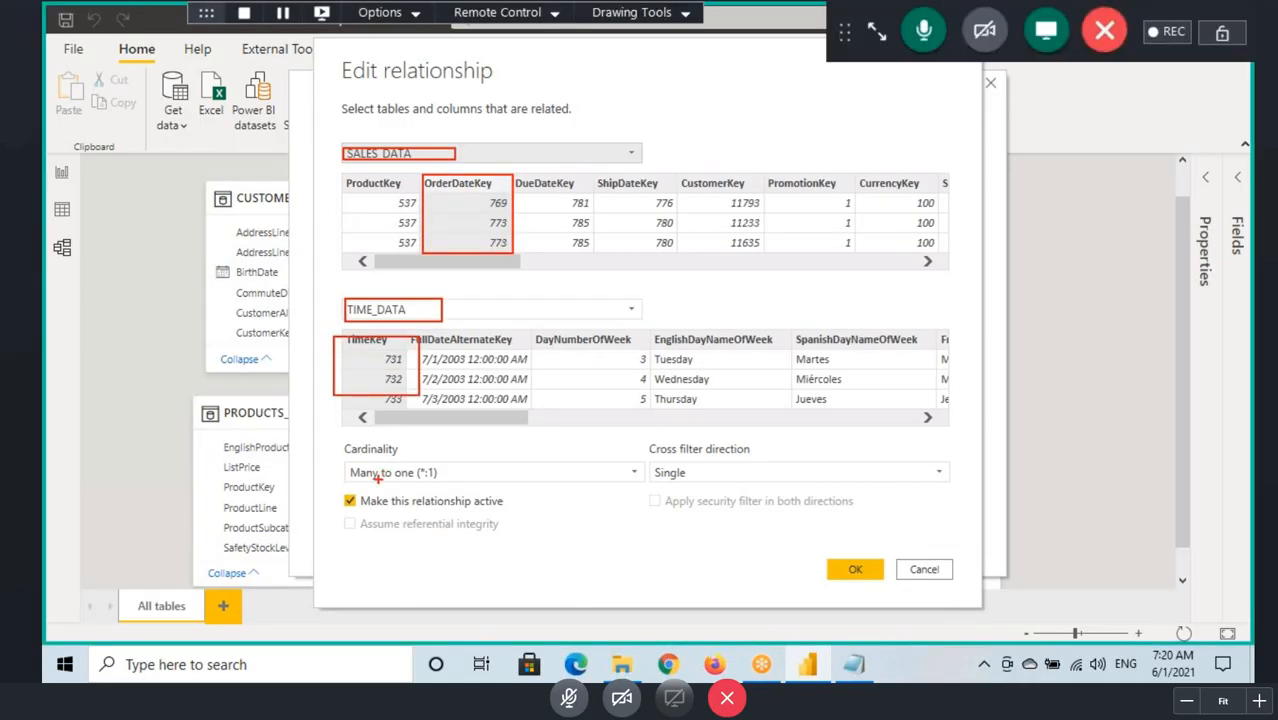
Step: Mark the active-relationship option, clear the marks, accept the relationship settings, and close the relationship manager
{"action": "mouse_move", "coordinate": [342, 511]}
{"action": "left_mouse_down"}
{"action": "mouse_move", "coordinate": [366, 481]}
{"action": "mouse_move", "coordinate": [442, 507]}
{"action": "mouse_move", "coordinate": [516, 503]}
{"action": "left_mouse_up"}
{"action": "key", "text": "Escape"}
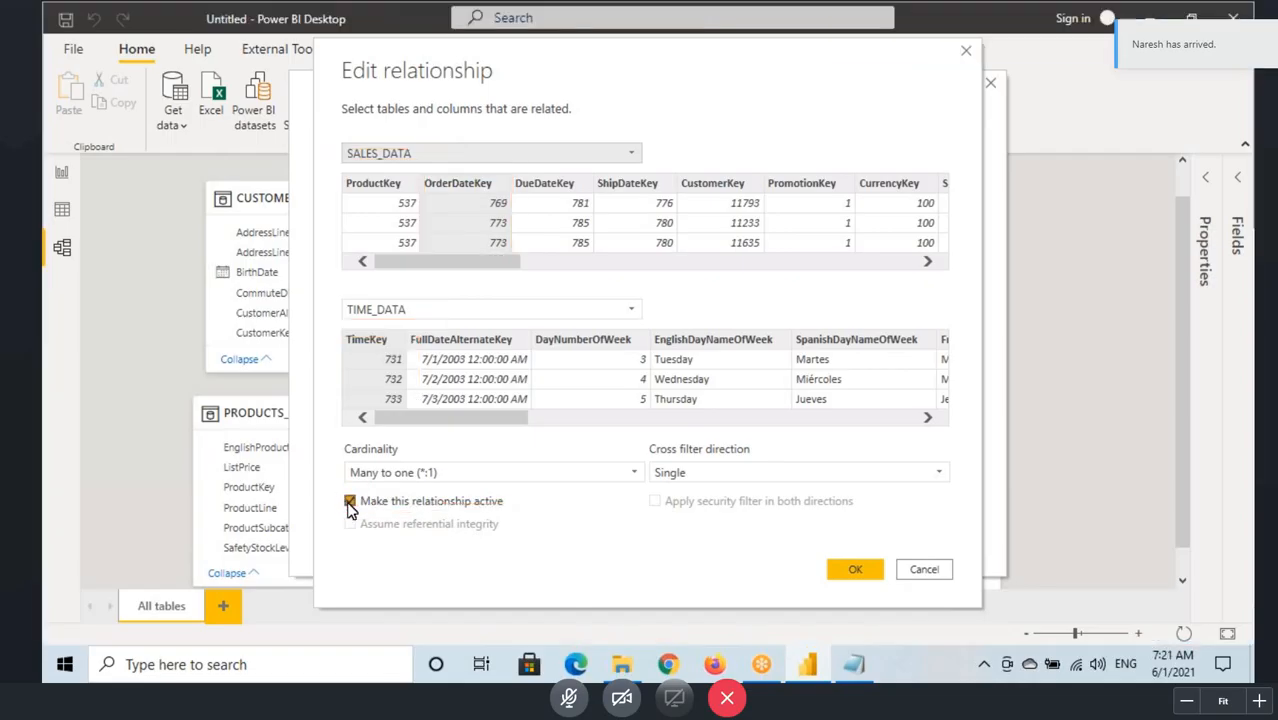
{"action": "left_click", "coordinate": [853, 572]}
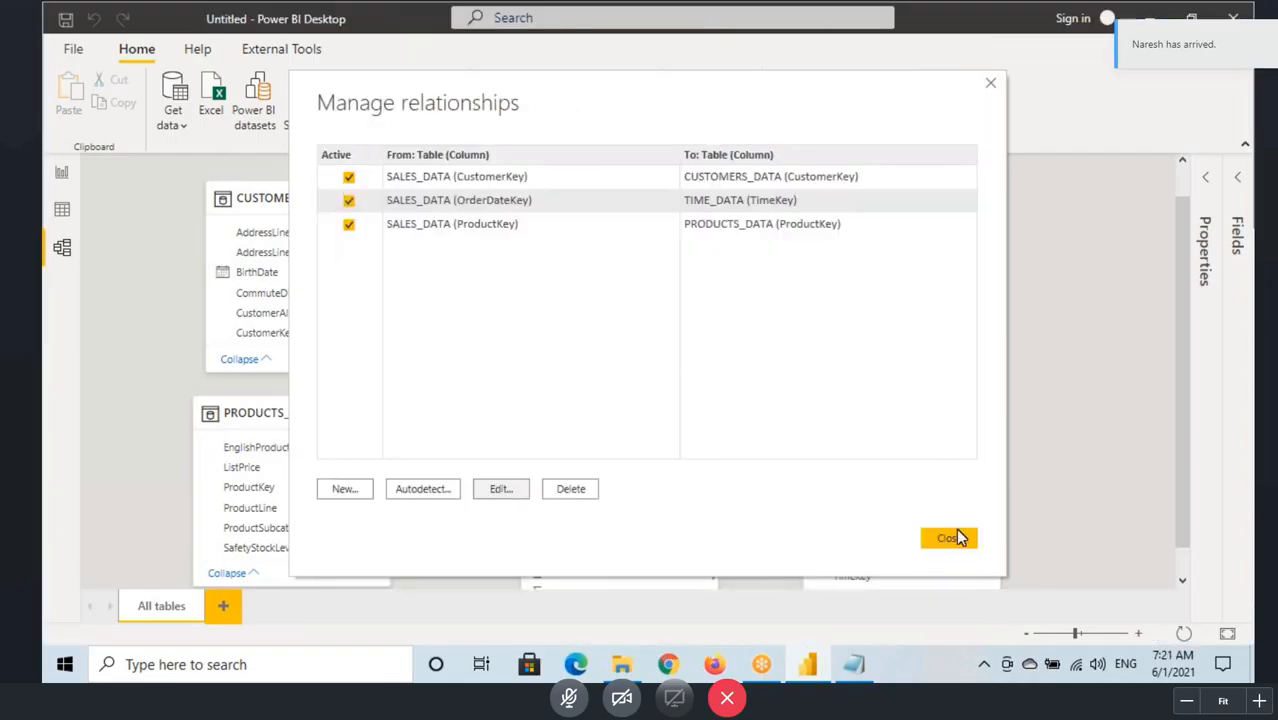
{"action": "left_click", "coordinate": [950, 540]}
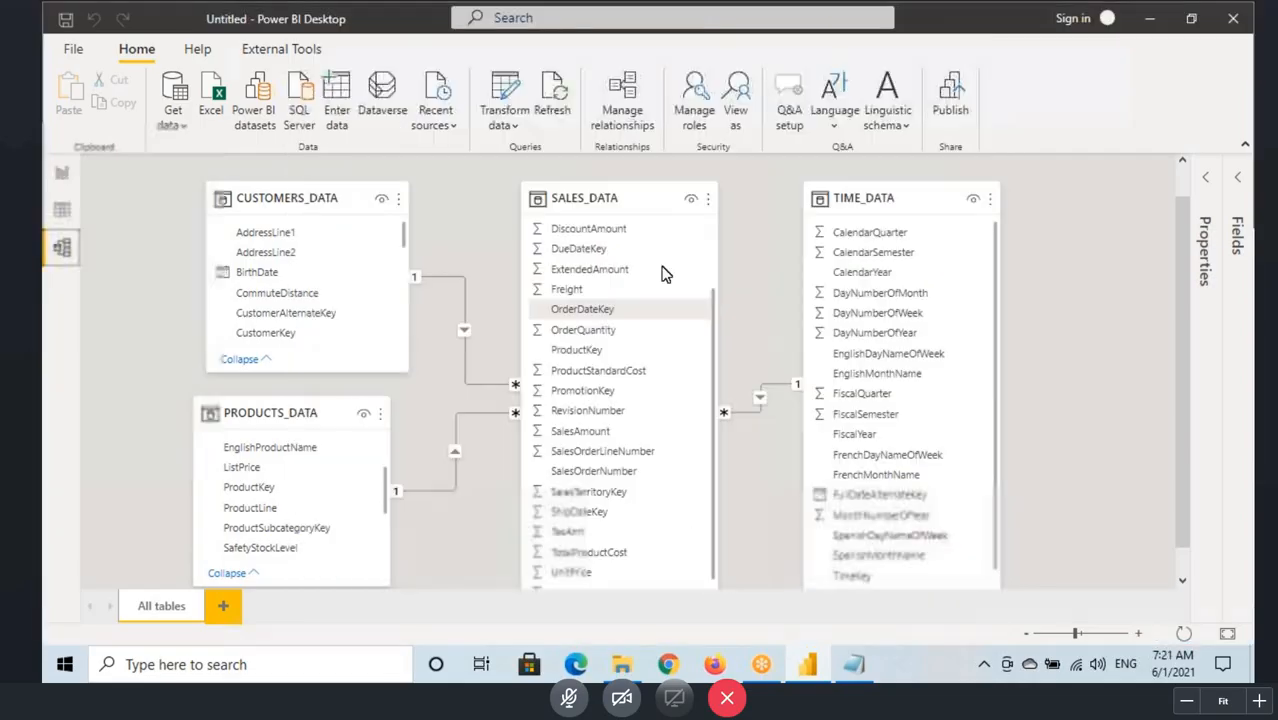
Step: Set up a new relationship again between TIME_DATA's TimeKey and SALES_DATA's ShipDateKey
{"action": "left_click", "coordinate": [627, 118]}
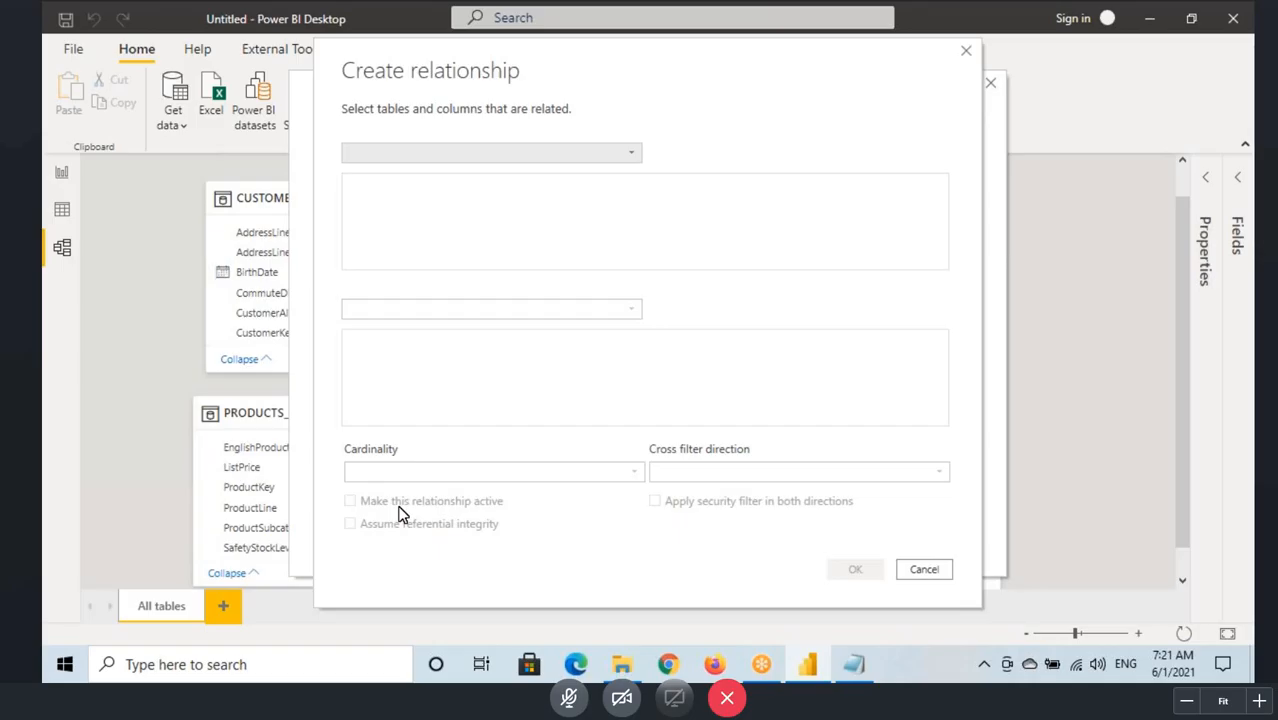
{"action": "left_click", "coordinate": [448, 152]}
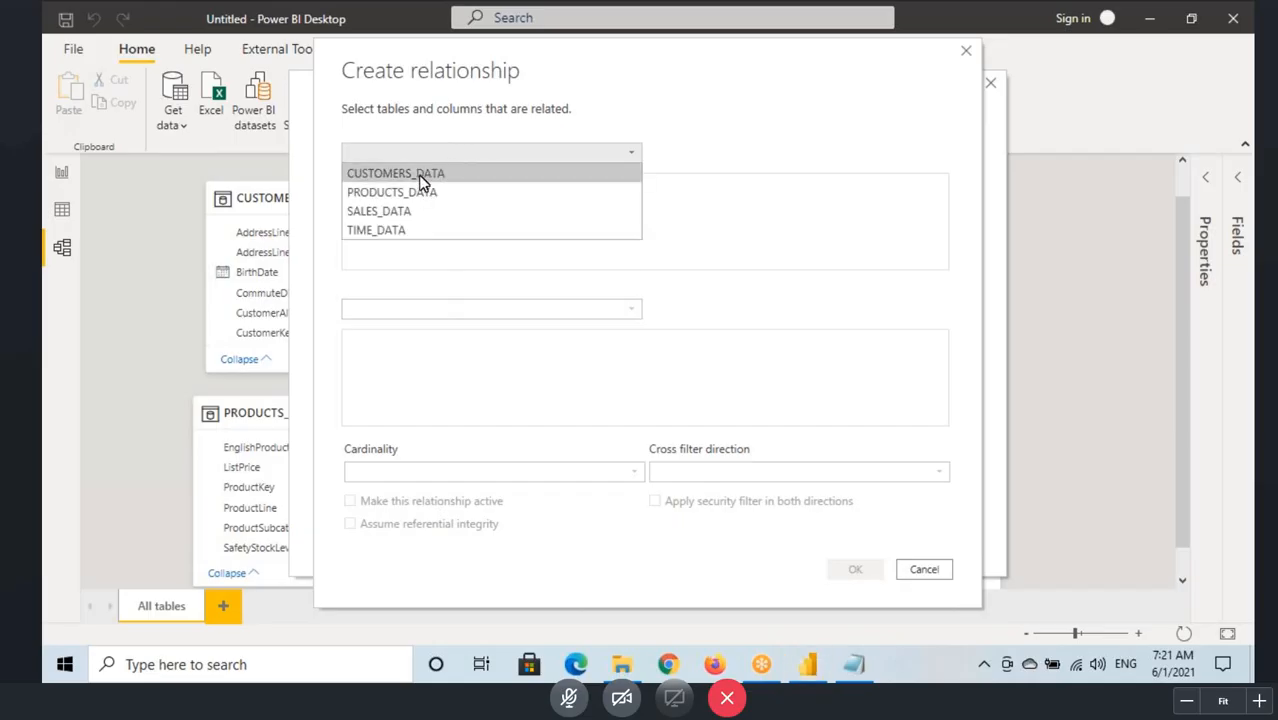
{"action": "left_click", "coordinate": [393, 231]}
{"action": "left_click", "coordinate": [418, 312]}
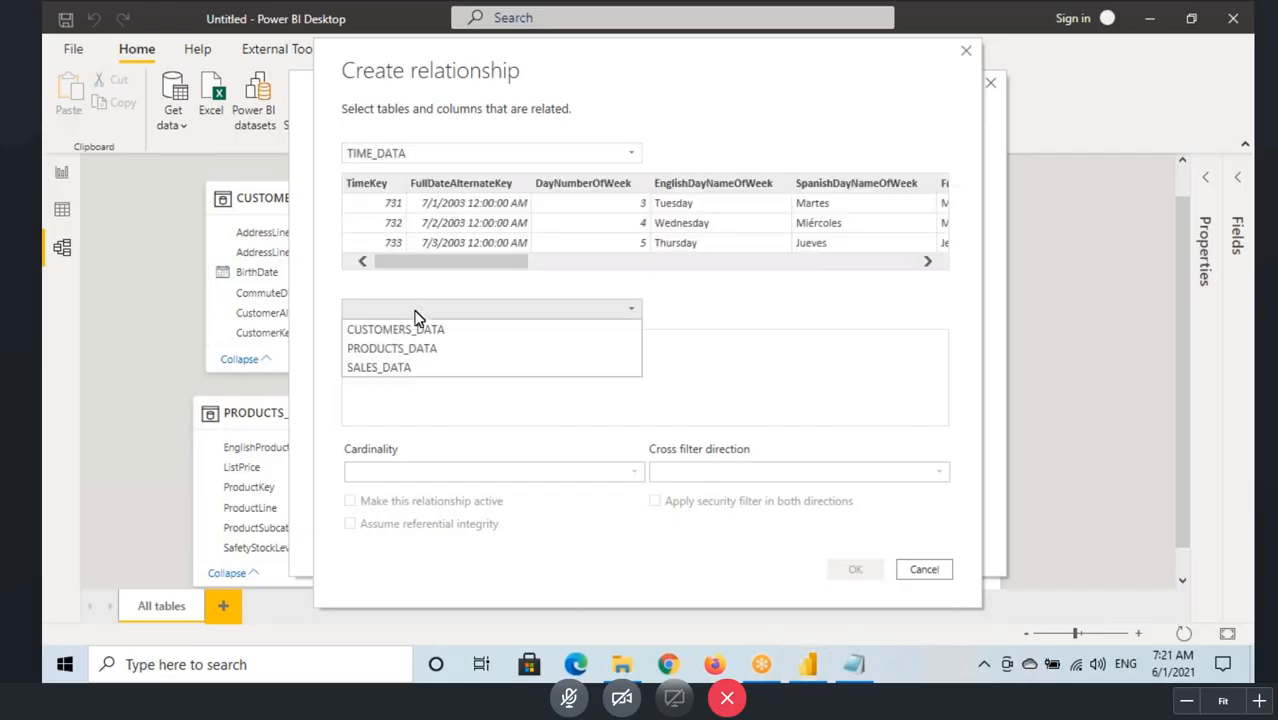
{"action": "left_click", "coordinate": [376, 367]}
{"action": "left_click", "coordinate": [368, 188]}
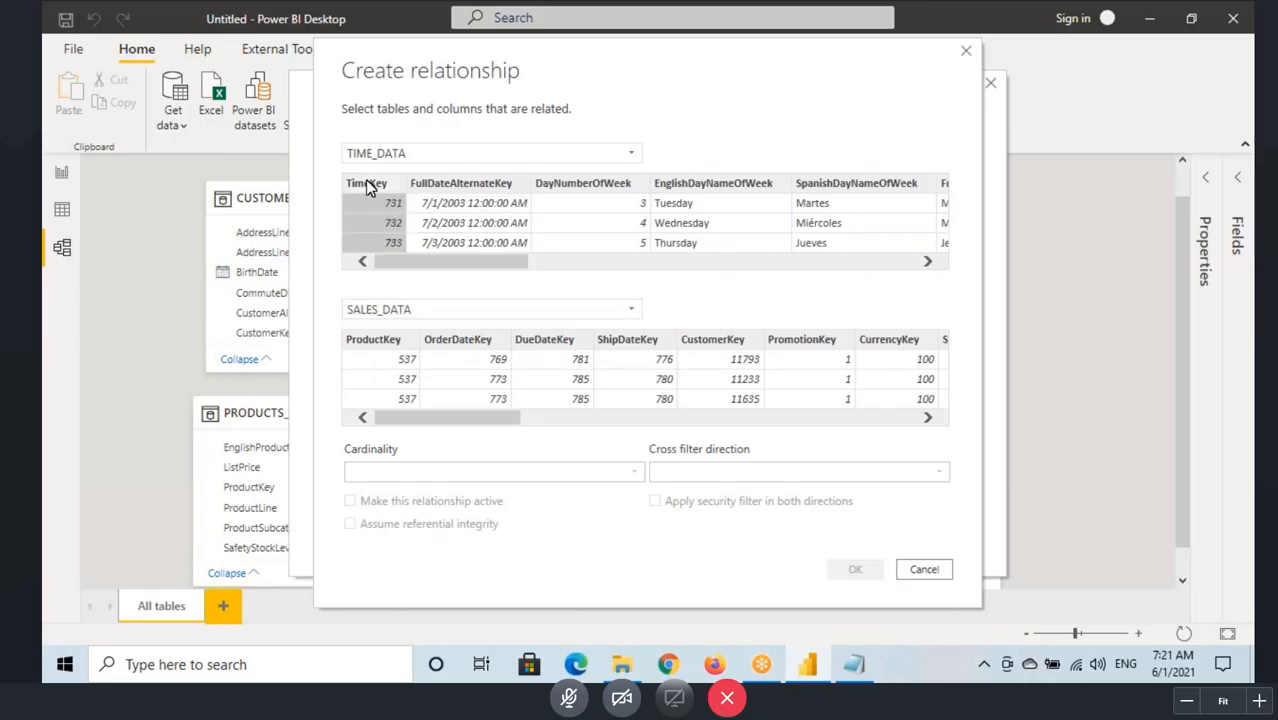
{"action": "left_click", "coordinate": [630, 340]}
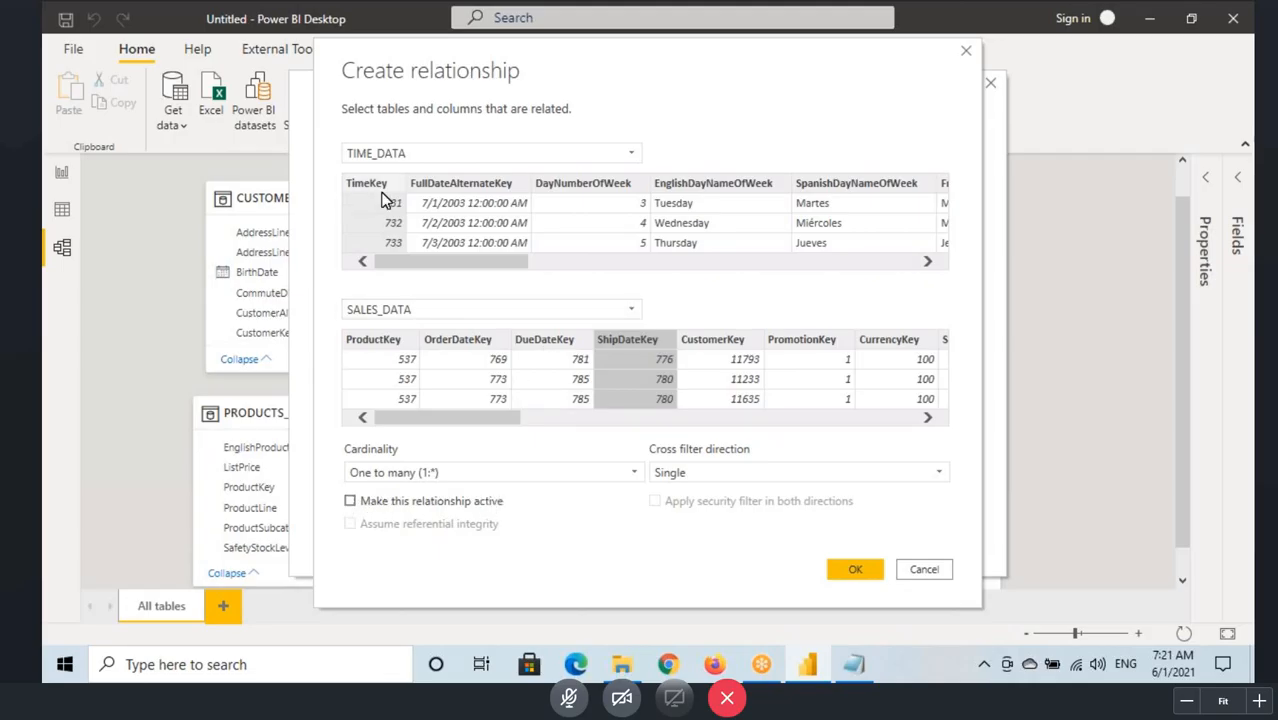
Step: Box both table names, link TimeKey to OrderDateKey in red and ShipDateKey in blue, and circle TimeKey and ShipDateKey
{"action": "key", "text": "ctrl+2"}
{"action": "left_click_drag", "start_coordinate": [340, 145], "coordinate": [447, 169]}
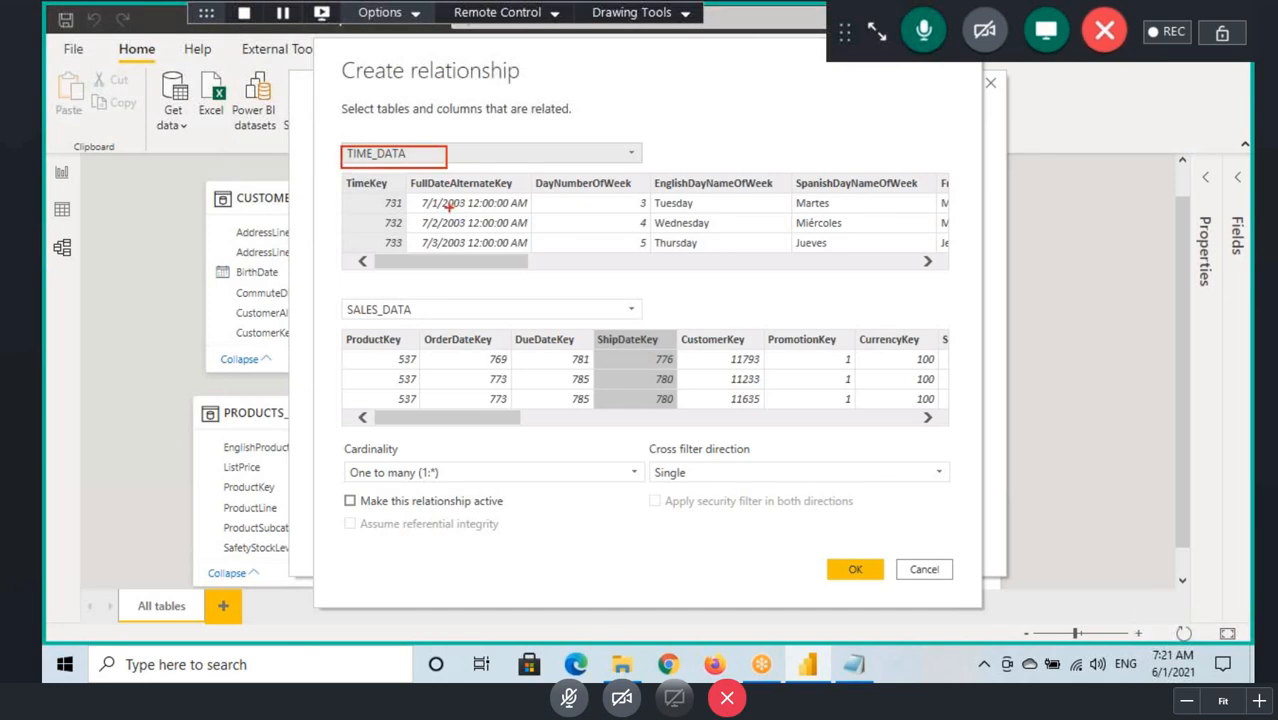
{"action": "left_click_drag", "start_coordinate": [340, 296], "coordinate": [421, 317]}
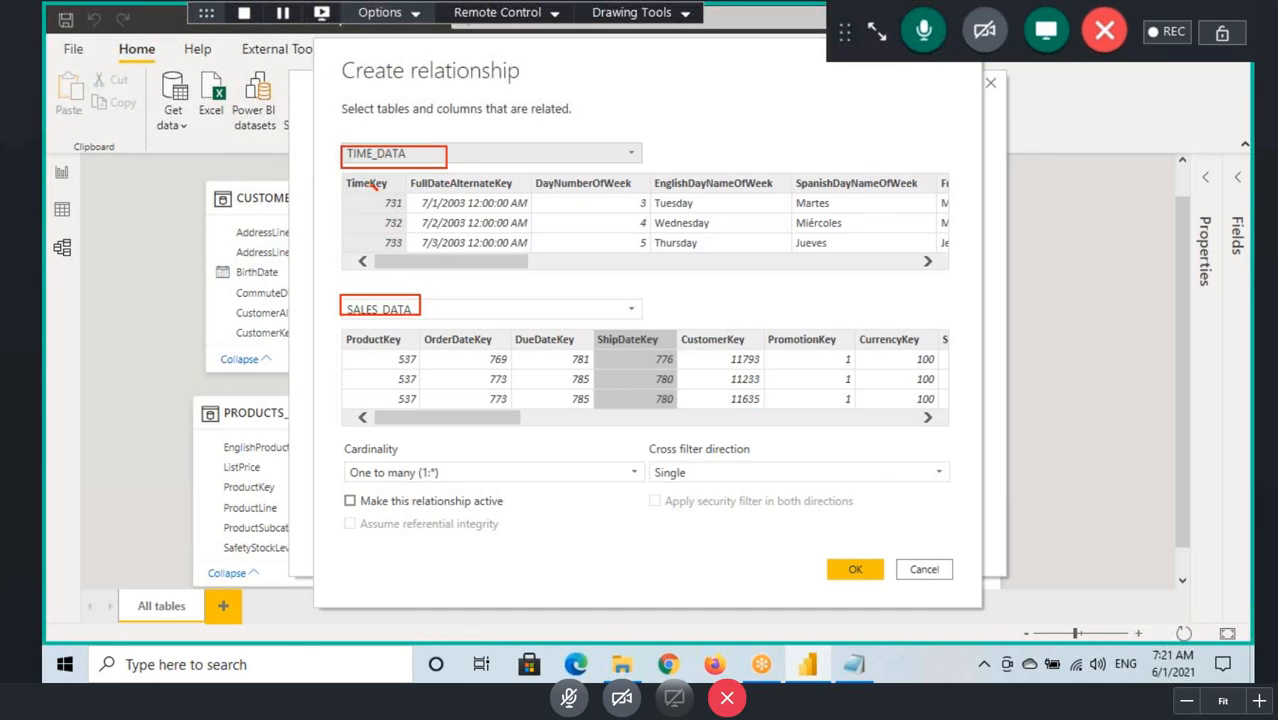
{"action": "mouse_move", "coordinate": [384, 202]}
{"action": "left_mouse_down"}
{"action": "mouse_move", "coordinate": [460, 378]}
{"action": "mouse_move", "coordinate": [374, 192]}
{"action": "mouse_move", "coordinate": [463, 372]}
{"action": "left_mouse_up"}
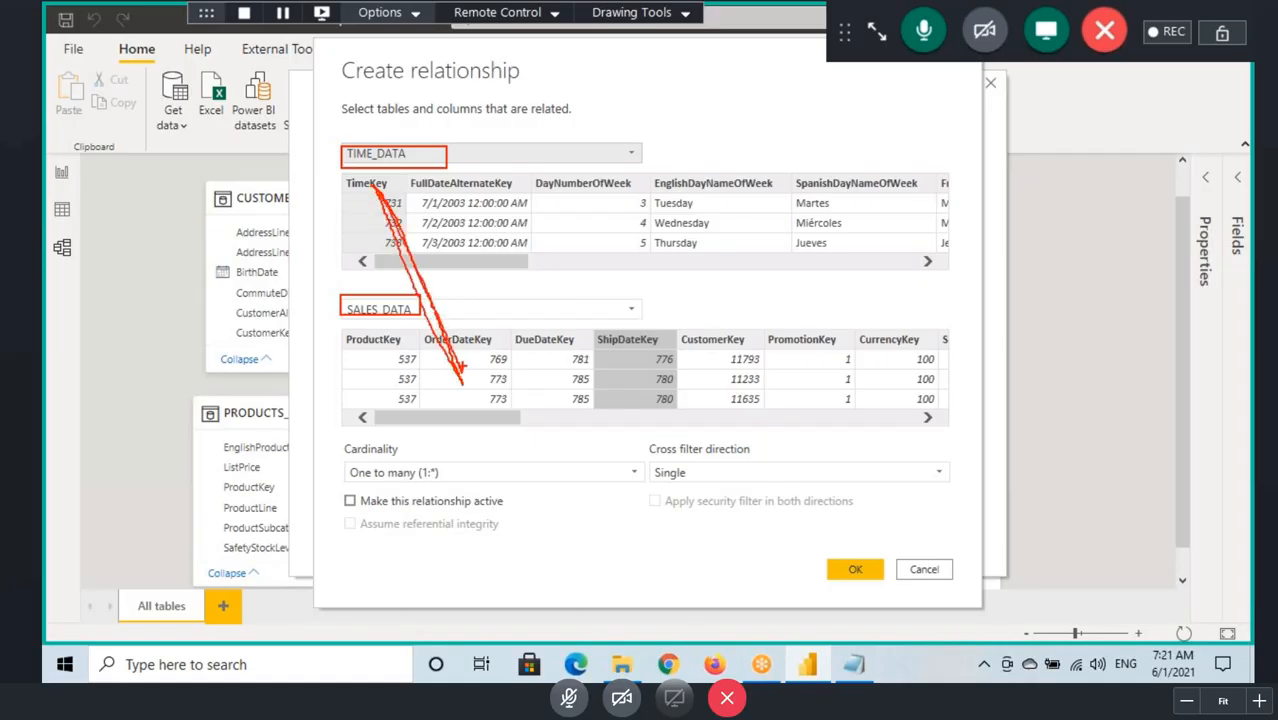
{"action": "left_click_drag", "start_coordinate": [372, 184], "coordinate": [654, 398]}
{"action": "mouse_move", "coordinate": [348, 185]}
{"action": "left_mouse_down"}
{"action": "mouse_move", "coordinate": [400, 178]}
{"action": "mouse_move", "coordinate": [366, 190]}
{"action": "left_mouse_up"}
{"action": "mouse_move", "coordinate": [636, 331]}
{"action": "left_mouse_down"}
{"action": "mouse_move", "coordinate": [606, 328]}
{"action": "mouse_move", "coordinate": [668, 338]}
{"action": "mouse_move", "coordinate": [612, 332]}
{"action": "left_mouse_up"}
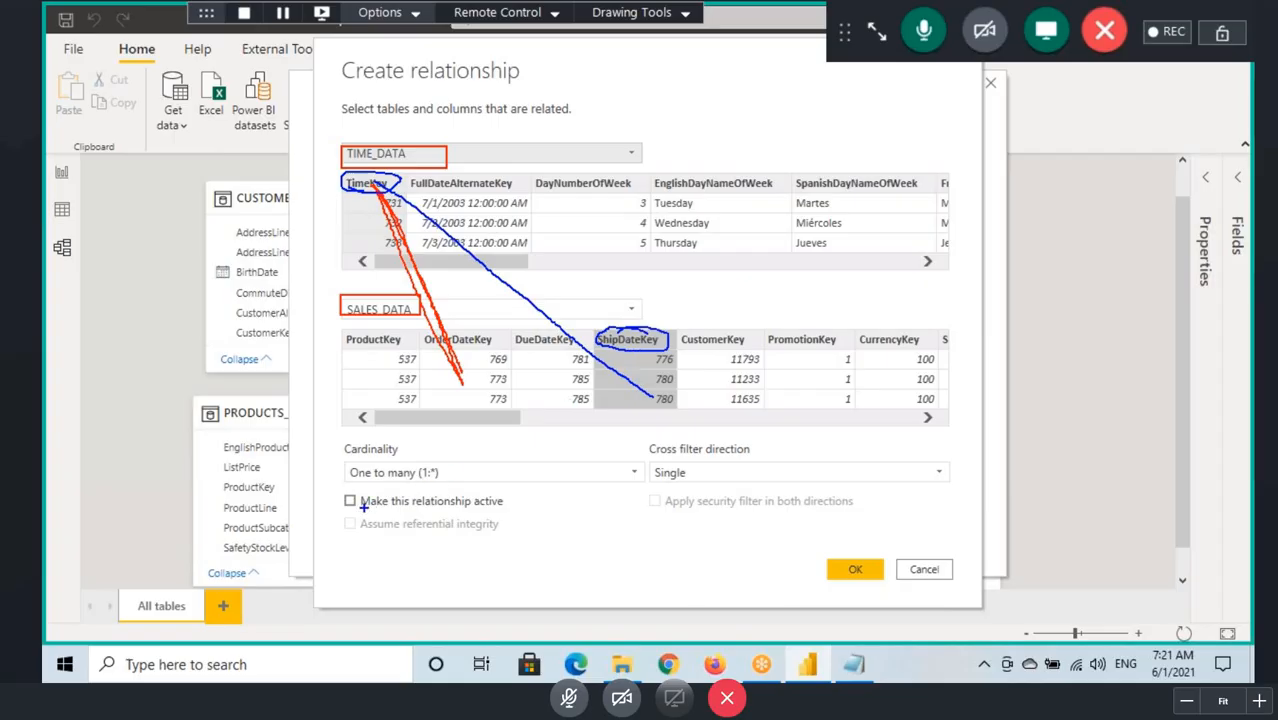
Step: Retrace both TimeKey links in blue, mark and underline the active-relationship option, and clear the marks
{"action": "left_click_drag", "start_coordinate": [368, 194], "coordinate": [462, 394]}
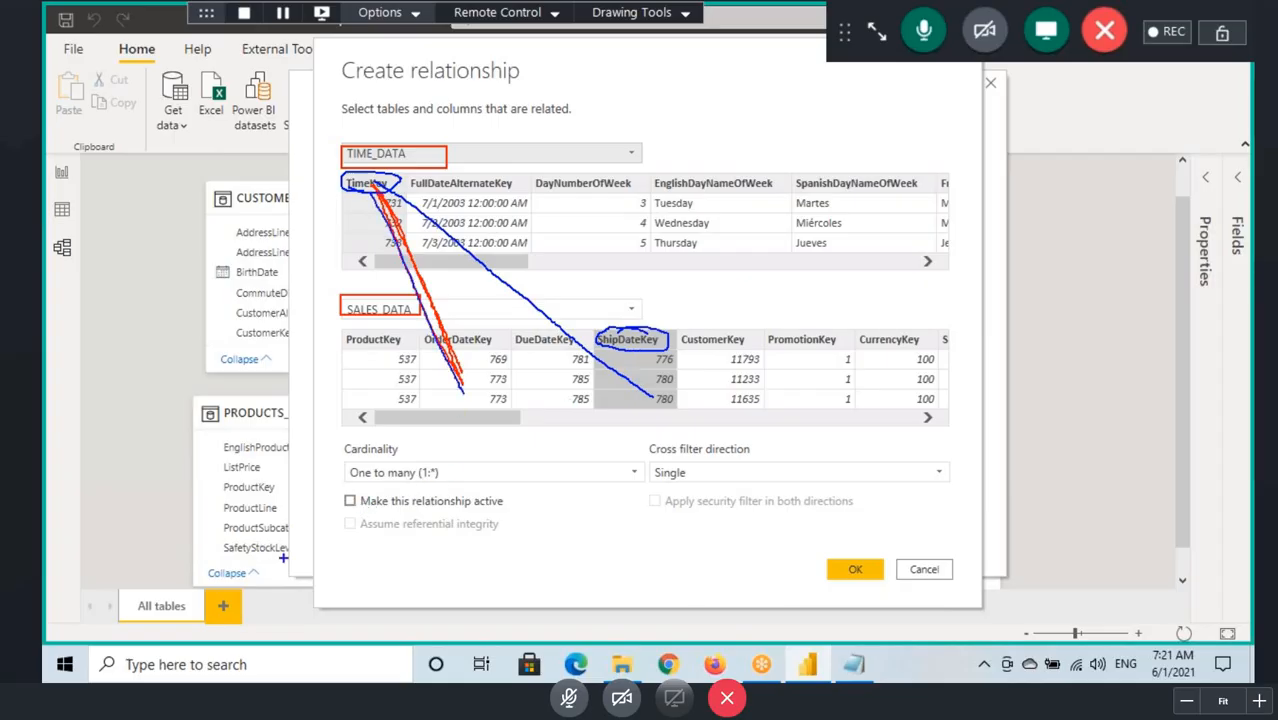
{"action": "mouse_move", "coordinate": [346, 498]}
{"action": "left_mouse_down"}
{"action": "mouse_move", "coordinate": [378, 474]}
{"action": "mouse_move", "coordinate": [505, 506]}
{"action": "left_mouse_up"}
{"action": "left_click_drag", "start_coordinate": [378, 188], "coordinate": [650, 406]}
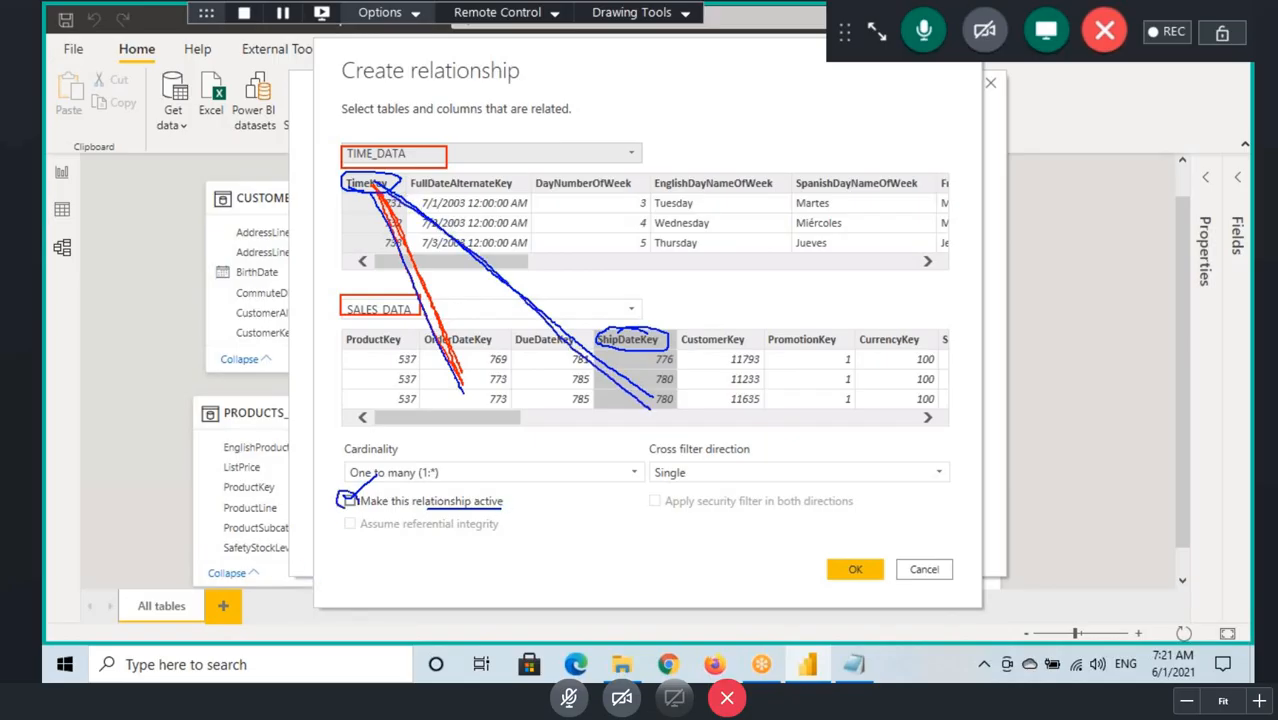
{"action": "key", "text": "Escape"}
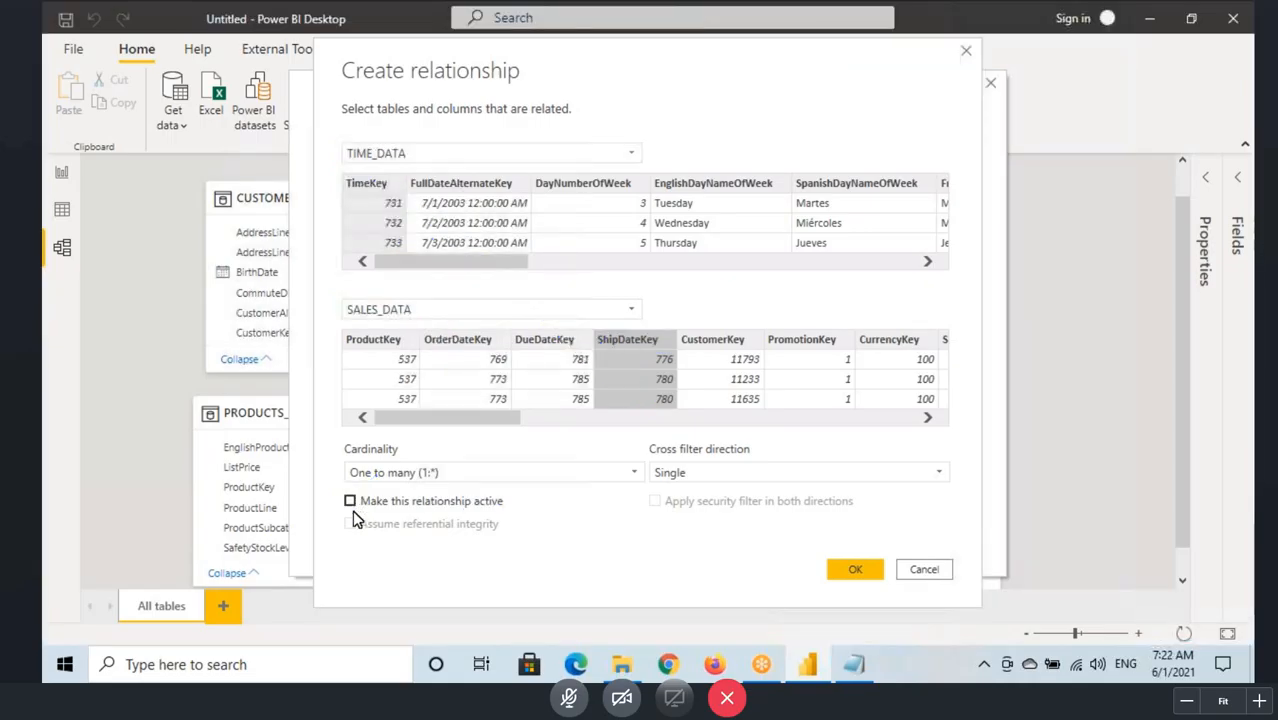
Step: Try to make the new relationship active, underline the warning, circle OK, box both table names, and clear the marks
{"action": "left_click", "coordinate": [350, 501]}
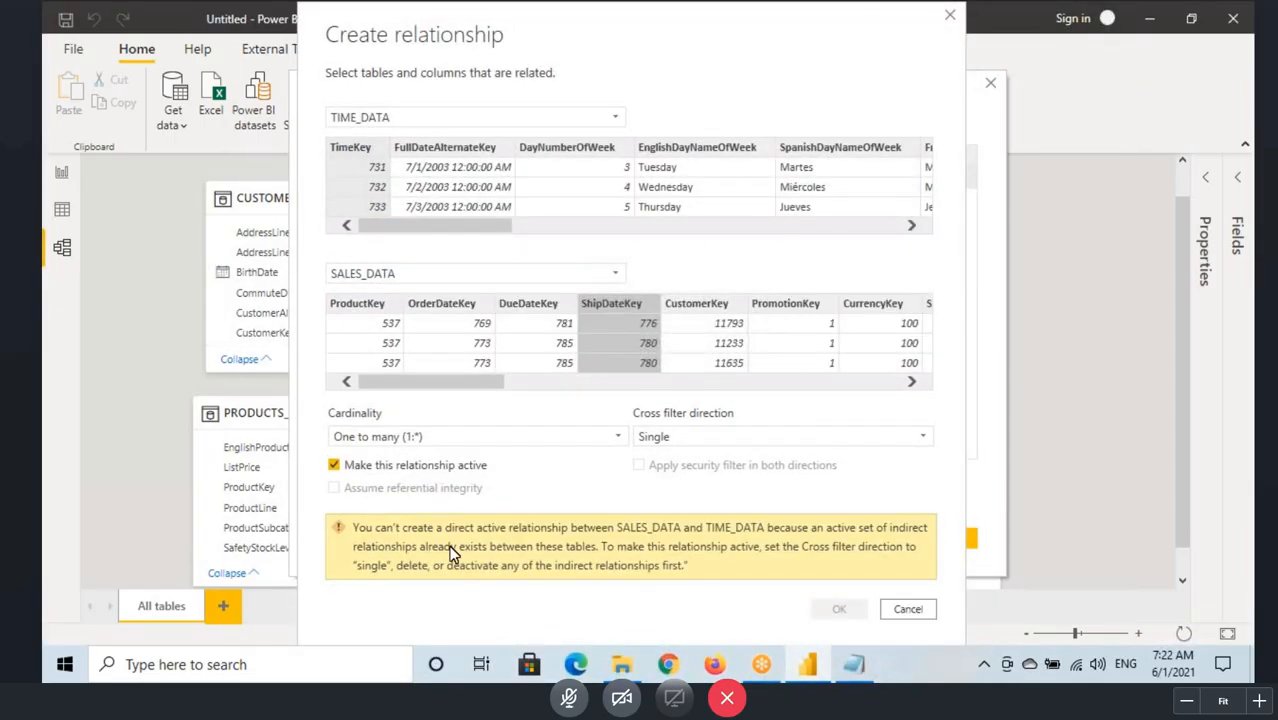
{"action": "left_click_drag", "start_coordinate": [437, 536], "coordinate": [512, 534]}
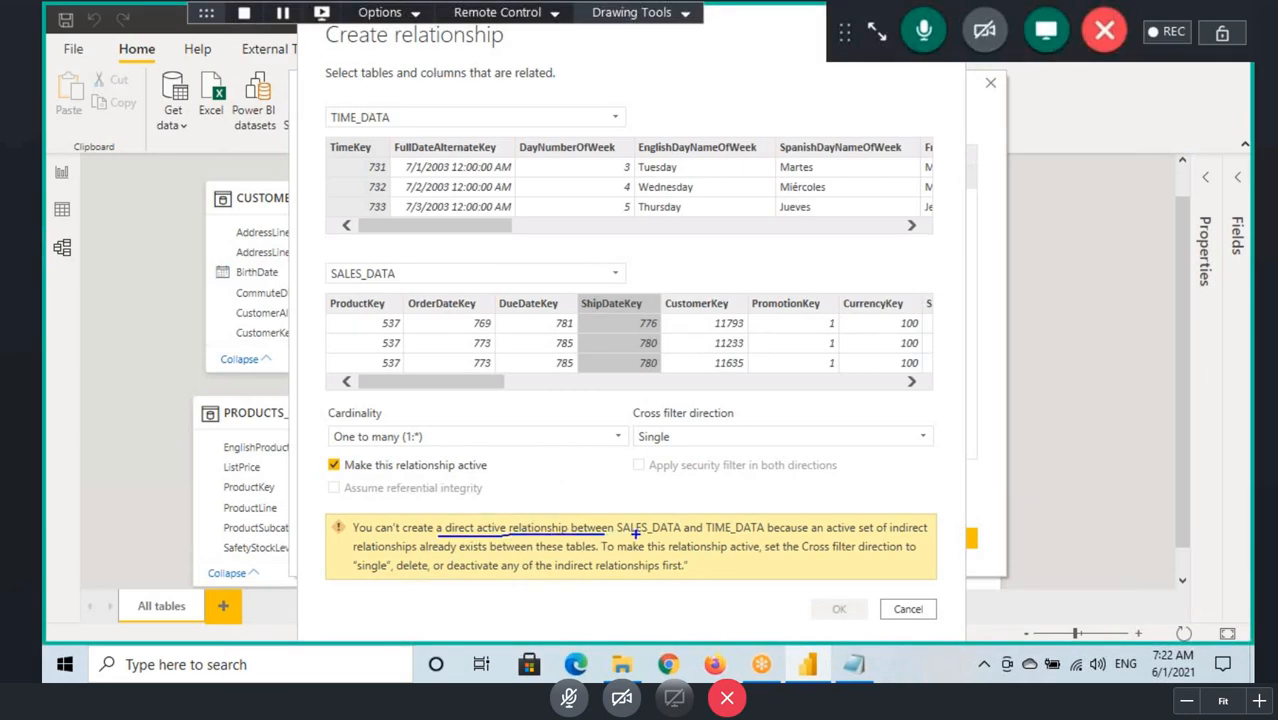
{"action": "left_click_drag", "start_coordinate": [635, 534], "coordinate": [679, 534]}
{"action": "mouse_move", "coordinate": [858, 606]}
{"action": "left_mouse_down"}
{"action": "mouse_move", "coordinate": [818, 608]}
{"action": "mouse_move", "coordinate": [857, 604]}
{"action": "left_mouse_up"}
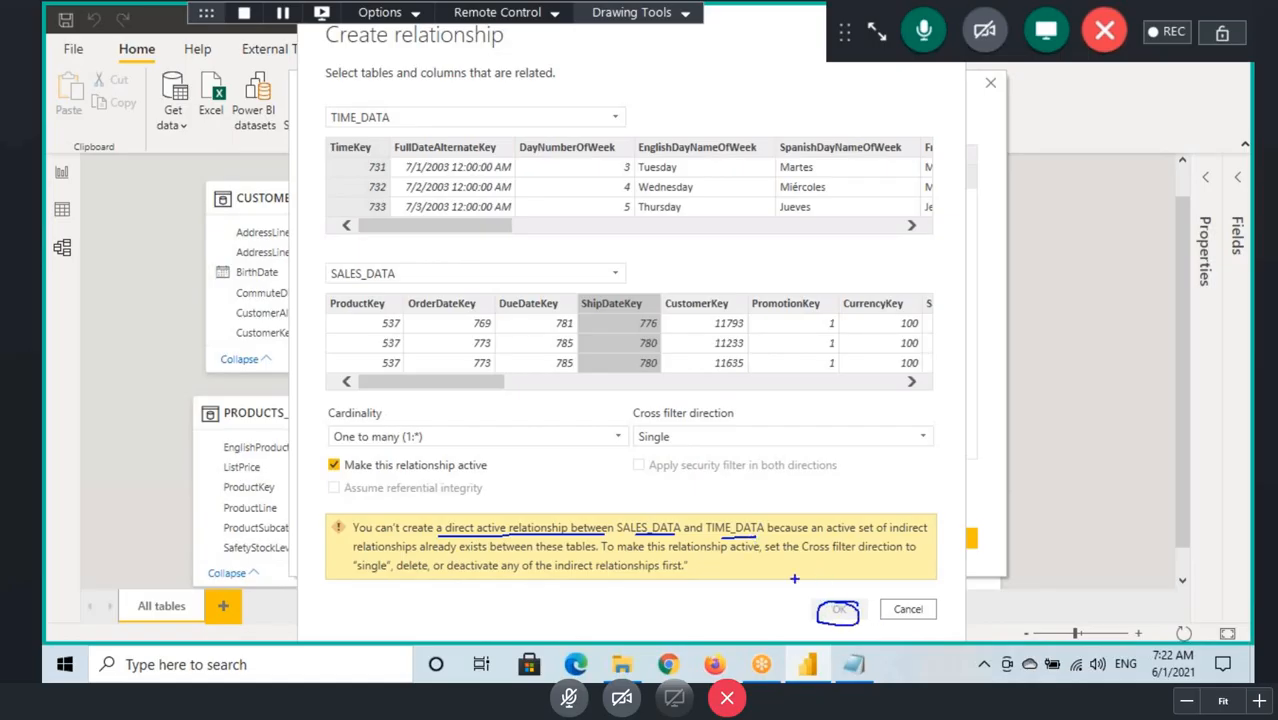
{"action": "left_click_drag", "start_coordinate": [325, 106], "coordinate": [417, 131]}
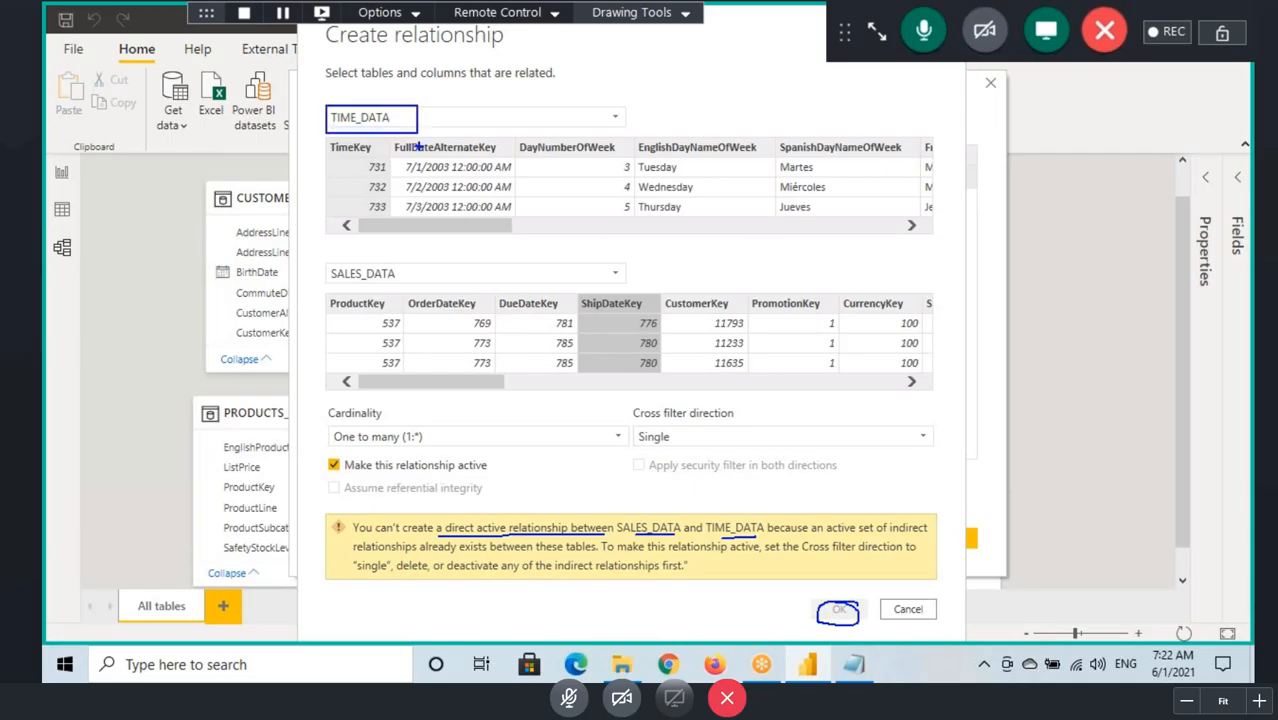
{"action": "left_click_drag", "start_coordinate": [321, 260], "coordinate": [423, 286]}
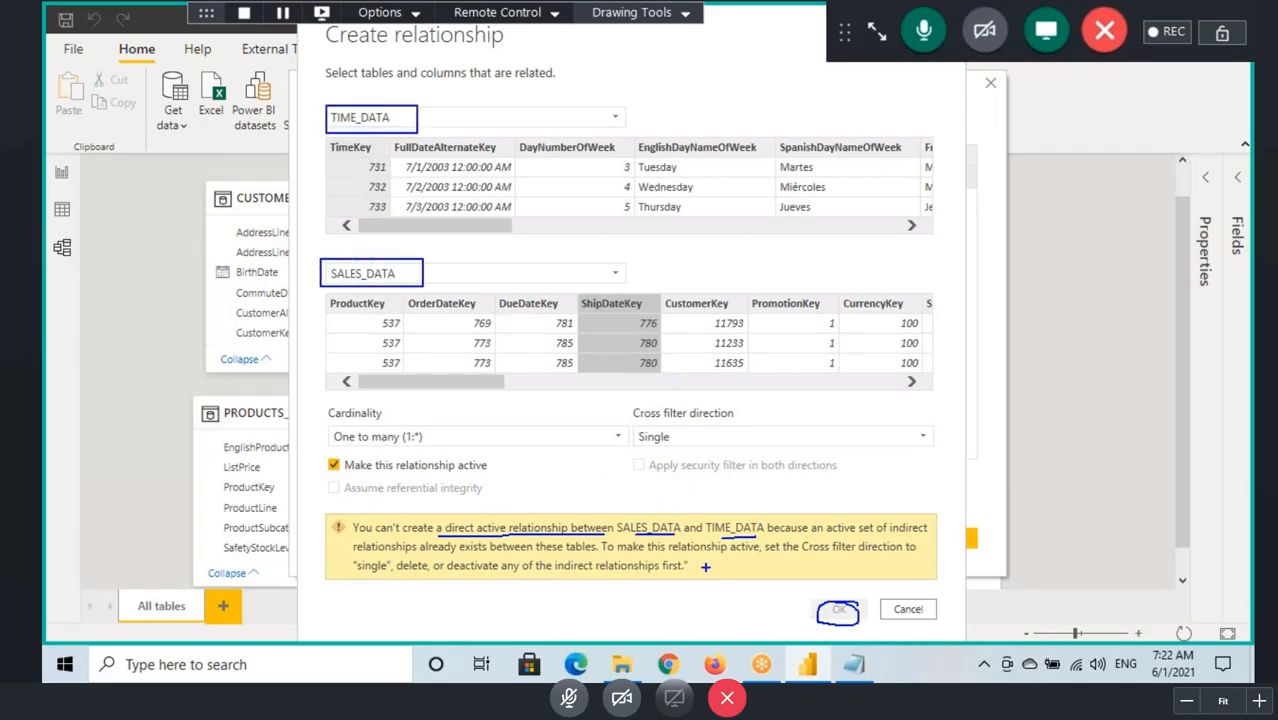
{"action": "key", "text": "Escape"}
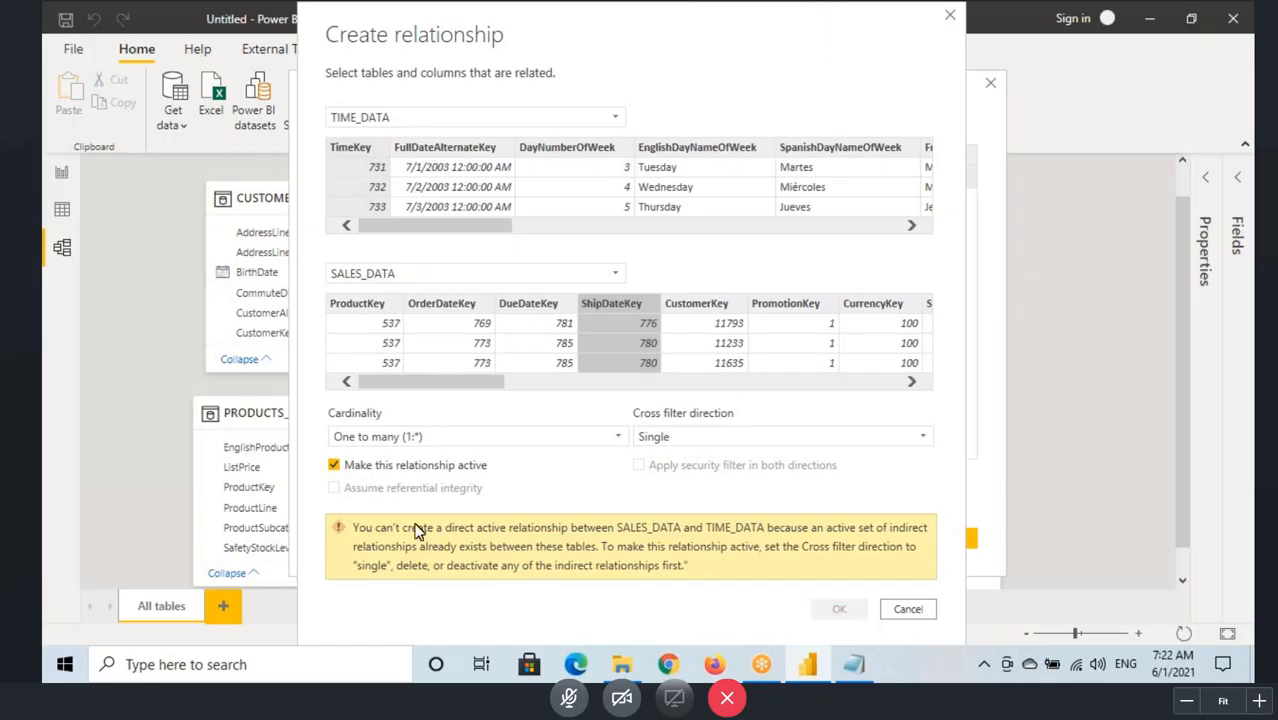
Step: Create the TimeKey to ShipDateKey relationship as inactive, mark its row and unticked status in the relationship list, and close the manager
{"action": "left_click", "coordinate": [335, 466]}
{"action": "left_click", "coordinate": [838, 537]}
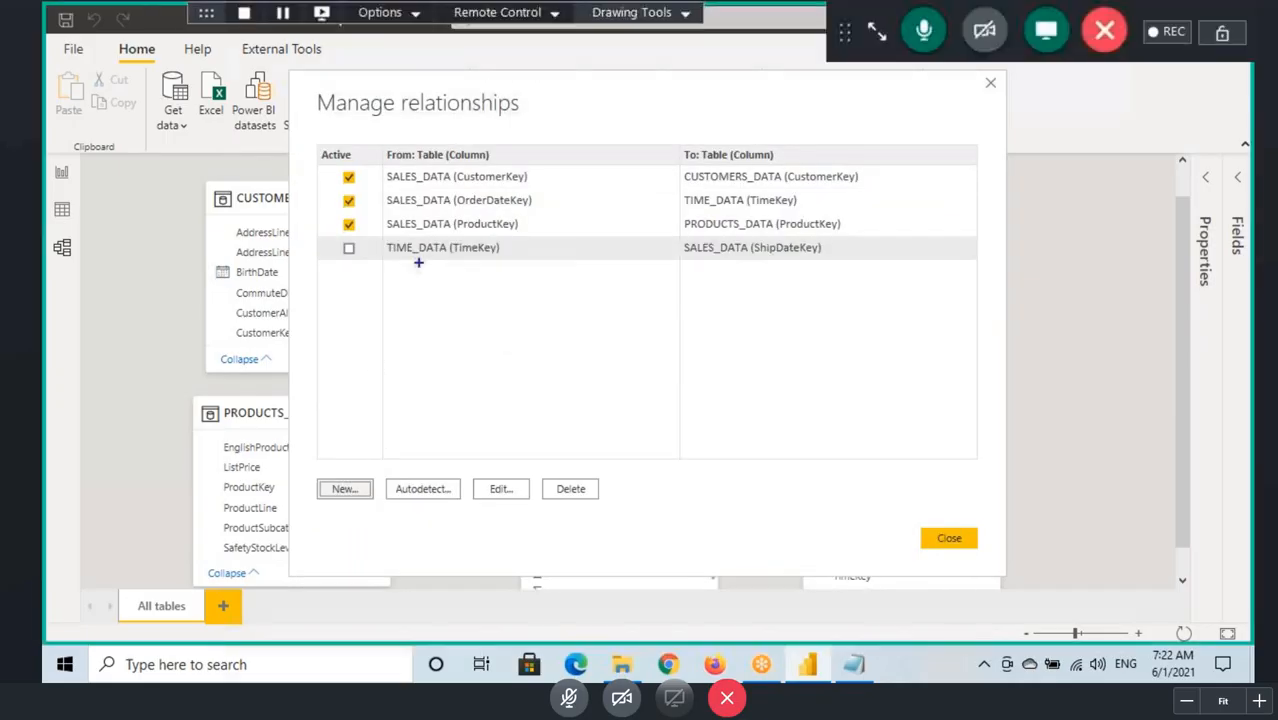
{"action": "mouse_move", "coordinate": [332, 236]}
{"action": "left_mouse_down"}
{"action": "mouse_move", "coordinate": [604, 262]}
{"action": "mouse_move", "coordinate": [860, 261]}
{"action": "left_mouse_up"}
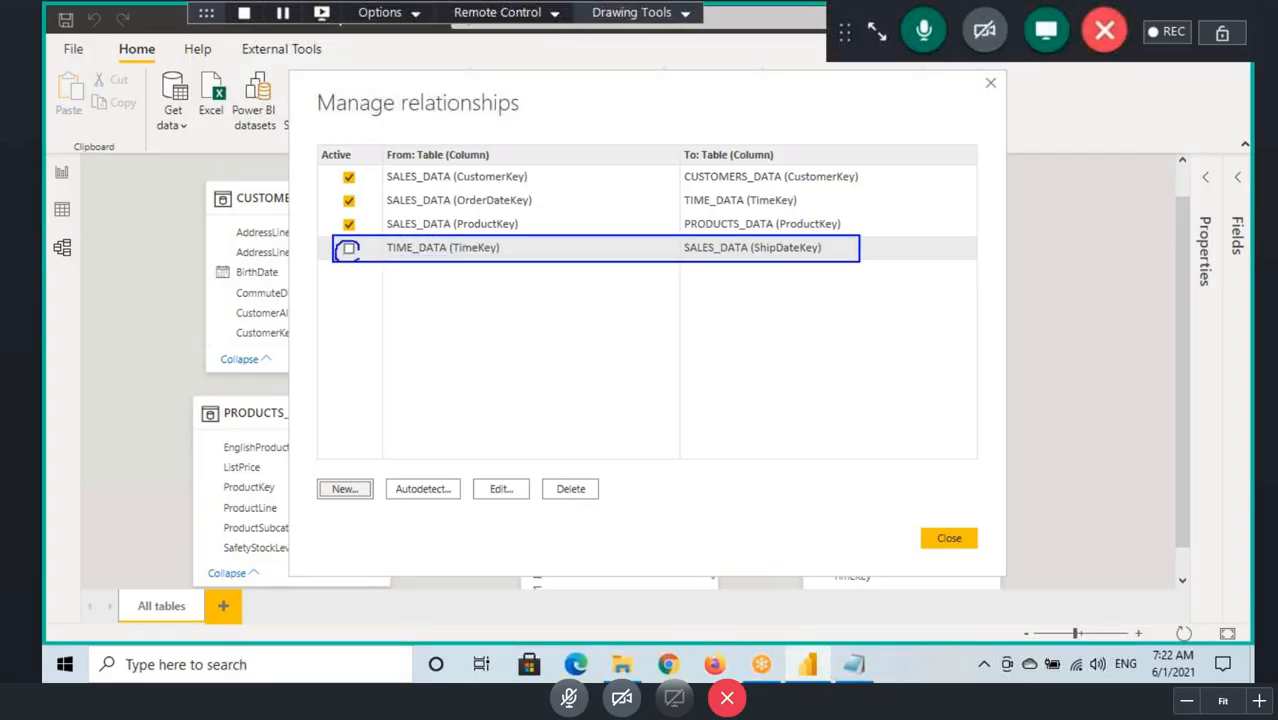
{"action": "mouse_move", "coordinate": [349, 256]}
{"action": "left_mouse_down"}
{"action": "mouse_move", "coordinate": [349, 292]}
{"action": "mouse_move", "coordinate": [364, 268]}
{"action": "left_mouse_up"}
{"action": "mouse_move", "coordinate": [352, 176]}
{"action": "left_mouse_down"}
{"action": "mouse_move", "coordinate": [381, 158]}
{"action": "mouse_move", "coordinate": [378, 186]}
{"action": "left_mouse_up"}
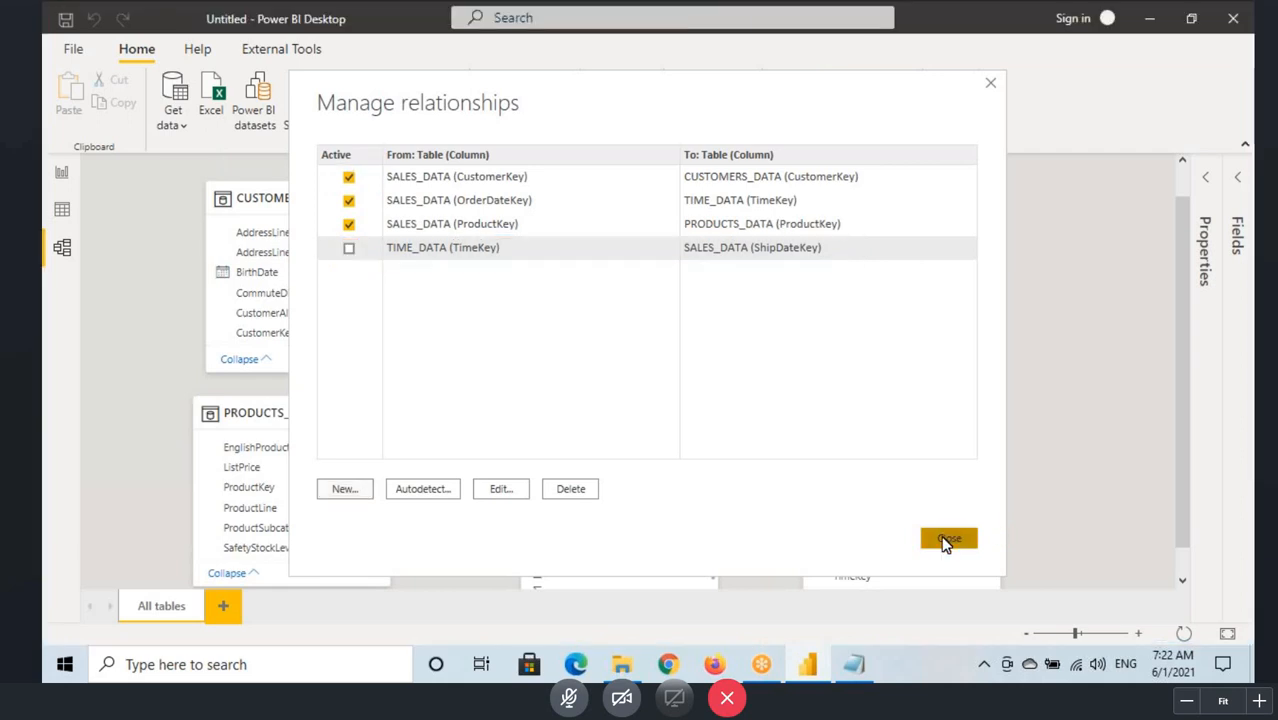
{"action": "left_click", "coordinate": [947, 538]}
Step: Trace the active link between SALES_DATA and TIME_DATA in the diagram, underline OrderDateKey and TimeKey, and clear the marks
{"action": "left_click_drag", "start_coordinate": [1075, 633], "coordinate": [1065, 633]}
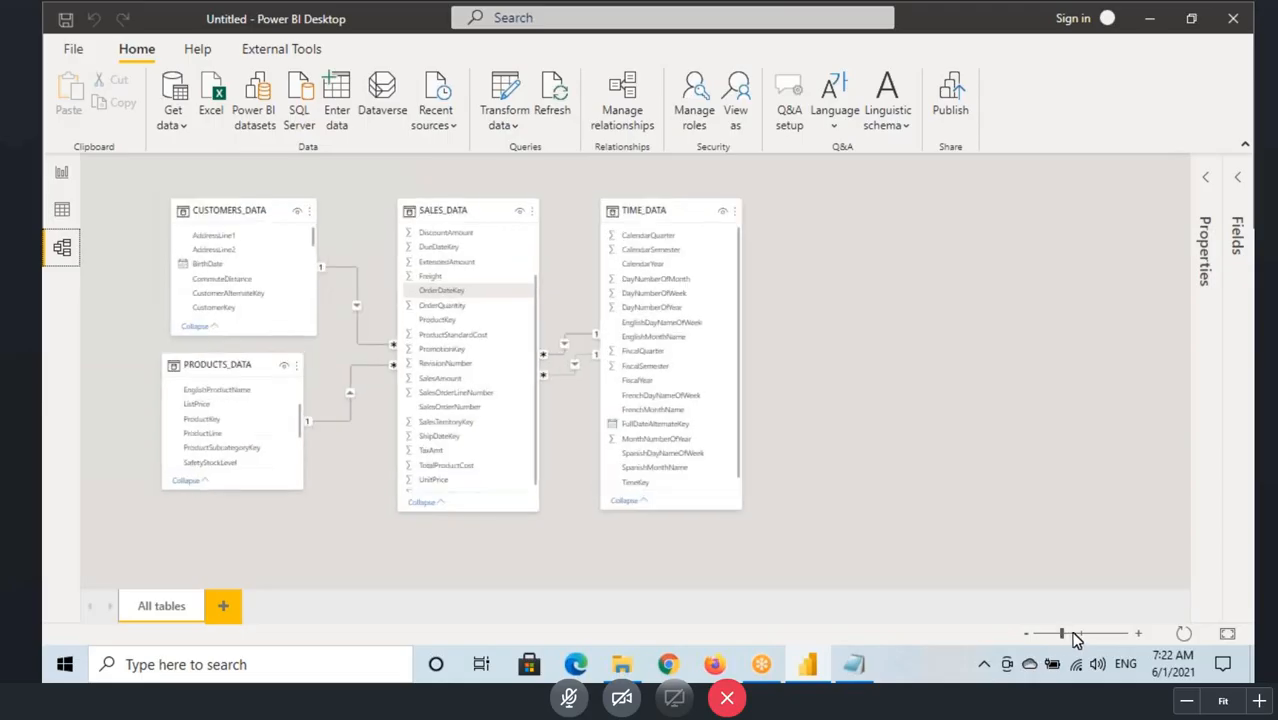
{"action": "left_click", "coordinate": [1074, 635]}
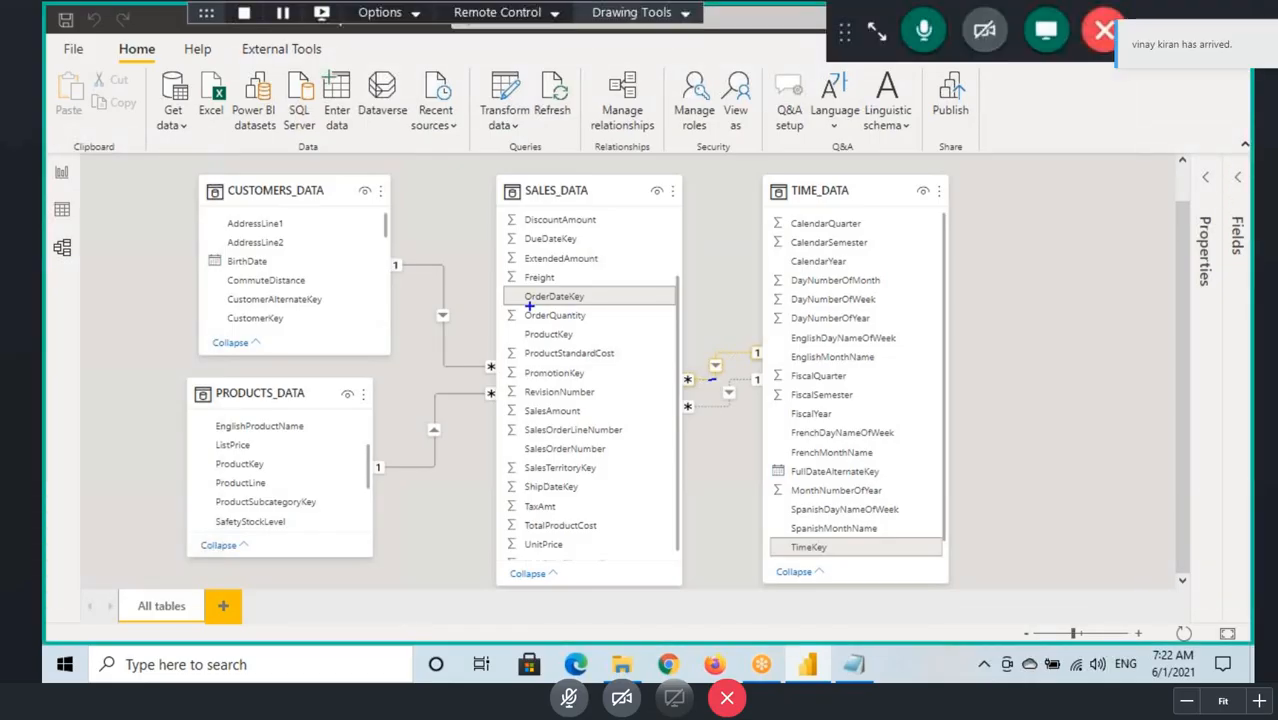
{"action": "left_click_drag", "start_coordinate": [529, 306], "coordinate": [622, 309]}
{"action": "left_click_drag", "start_coordinate": [795, 553], "coordinate": [834, 554]}
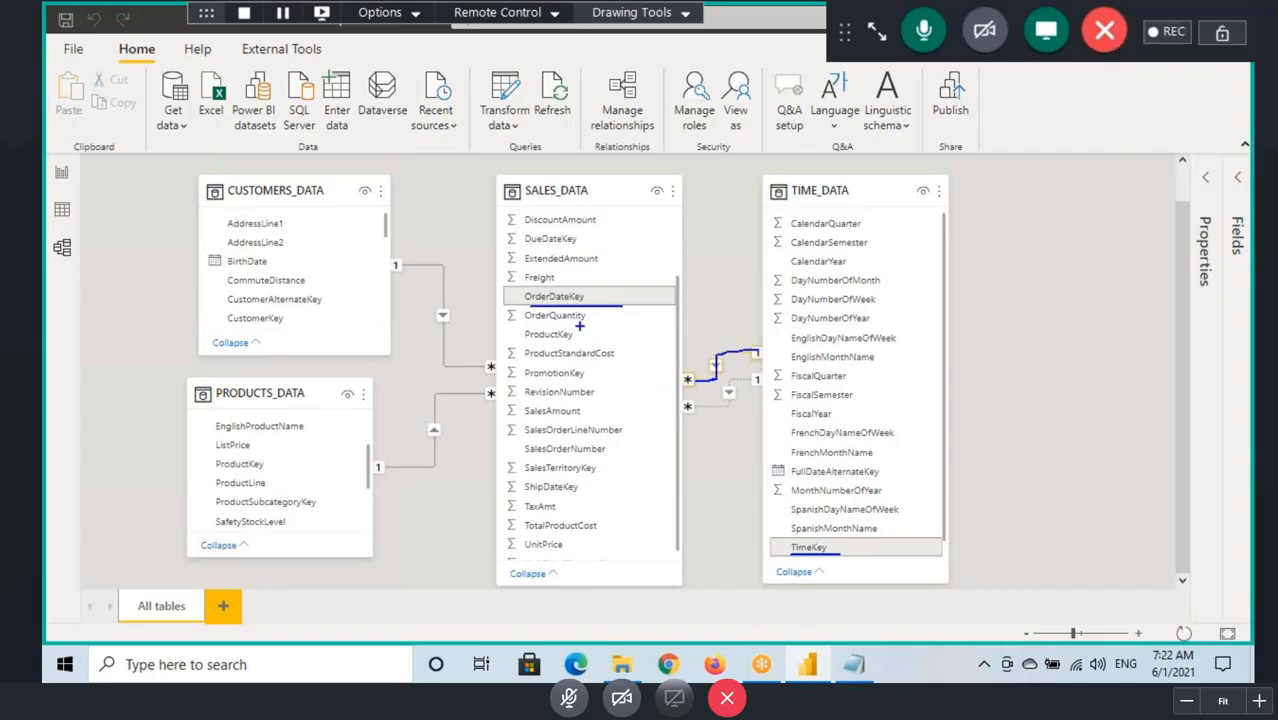
{"action": "key", "text": "Escape"}
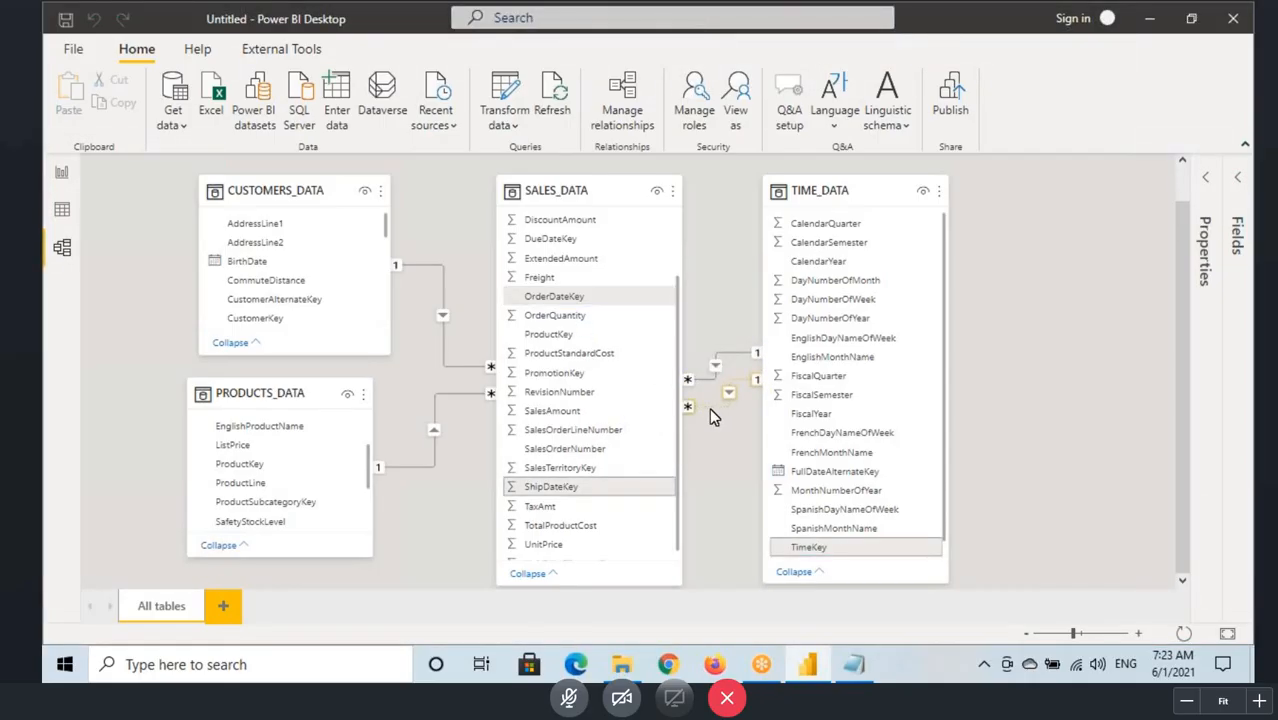
Step: Select the dotted inactive relationship, box its ShipDateKey and TimeKey columns in blue, and clear the marks
{"action": "left_click", "coordinate": [712, 408]}
{"action": "key", "text": "ctrl+shift+d"}
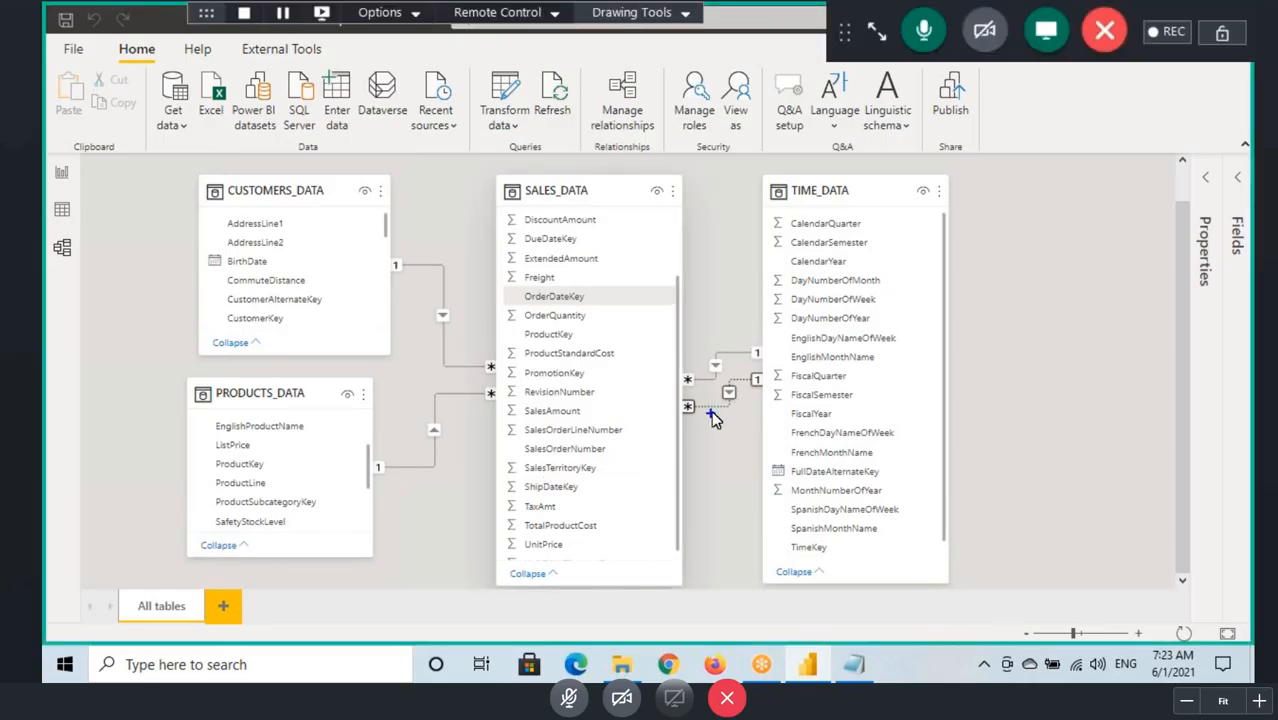
{"action": "key", "text": "Escape"}
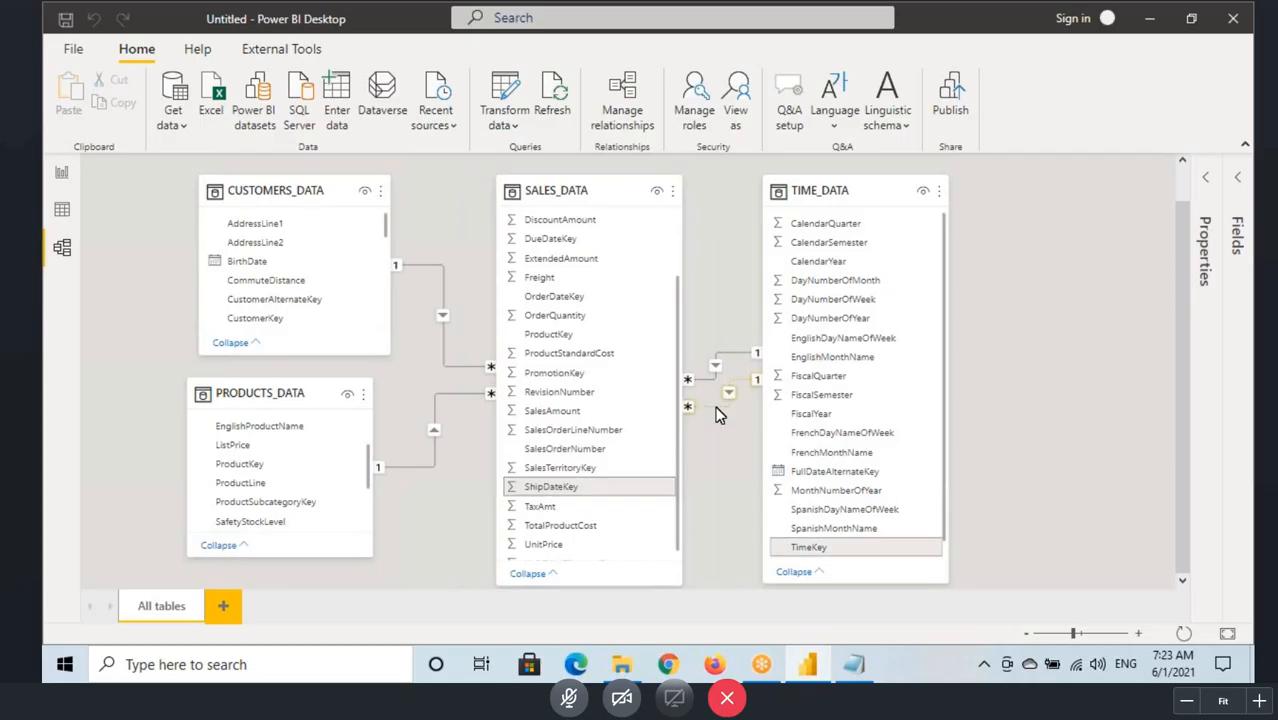
{"action": "key", "text": "ctrl+2"}
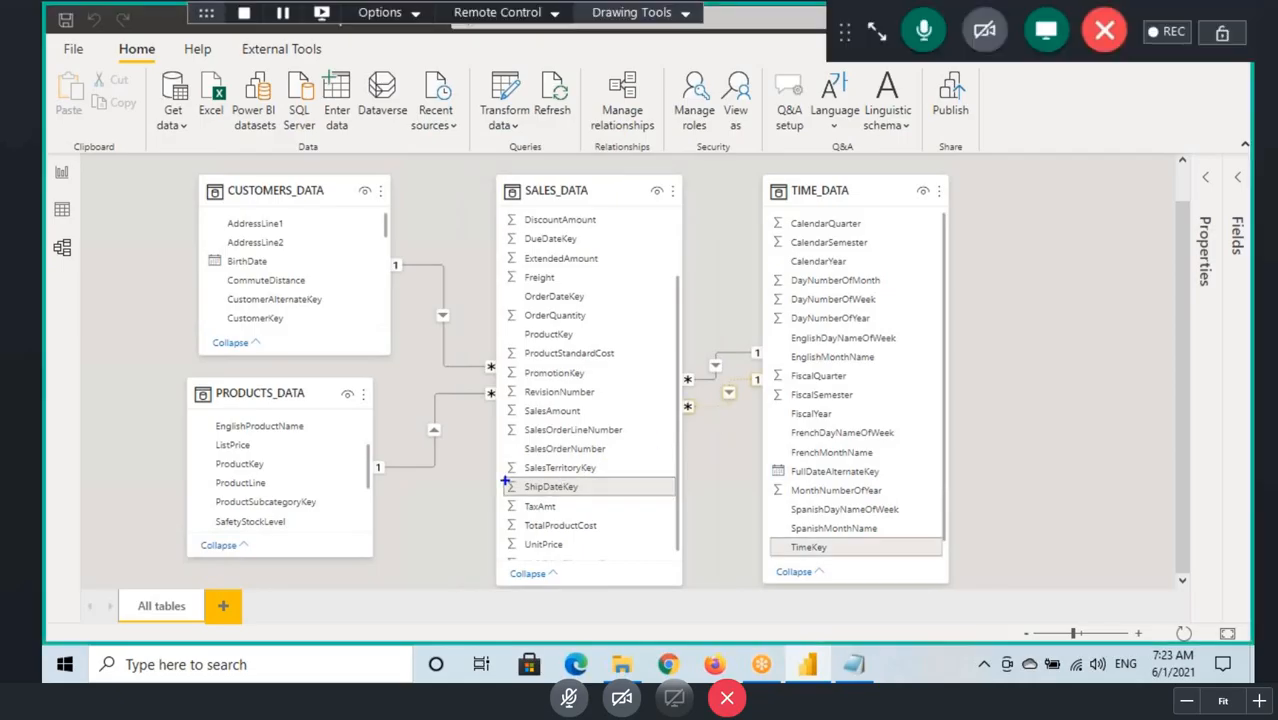
{"action": "left_click_drag", "start_coordinate": [505, 481], "coordinate": [645, 497]}
{"action": "left_click_drag", "start_coordinate": [772, 539], "coordinate": [850, 554]}
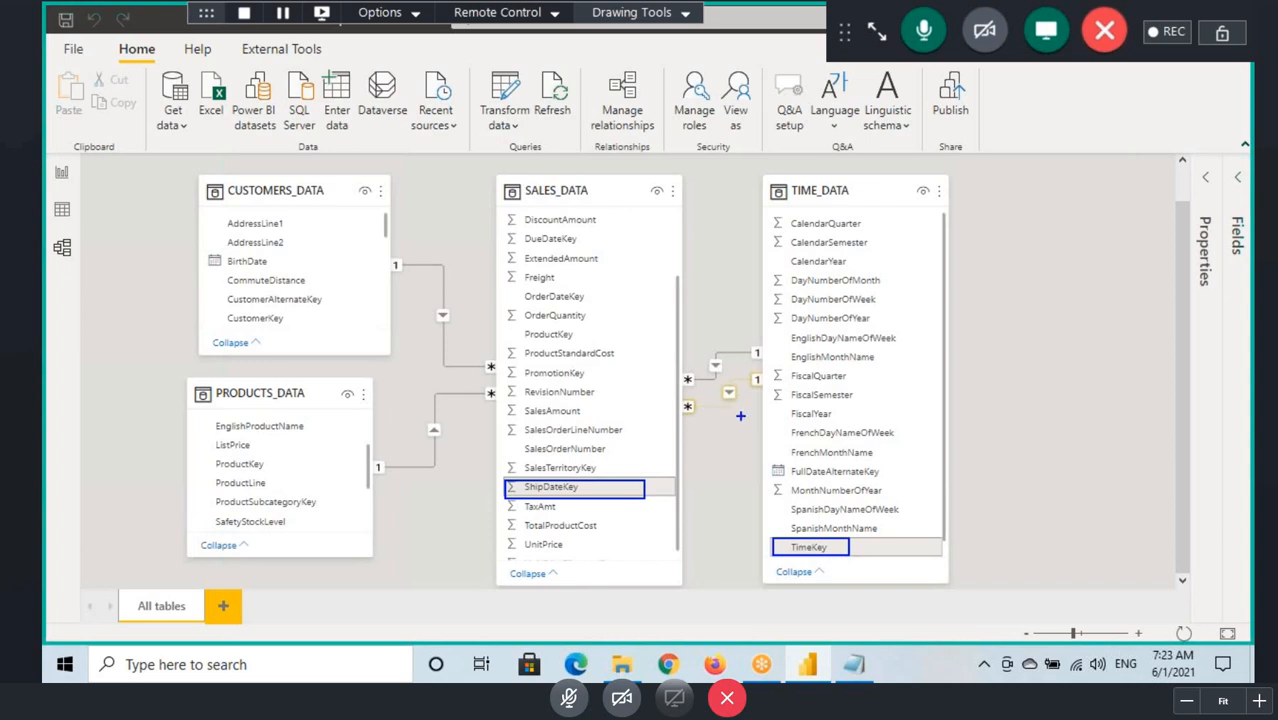
{"action": "key", "text": "Escape"}
Step: Move the TIME_DATA table farther from SALES_DATA so both relationship lines are easier to compare
{"action": "left_click_drag", "start_coordinate": [835, 196], "coordinate": [929, 202]}
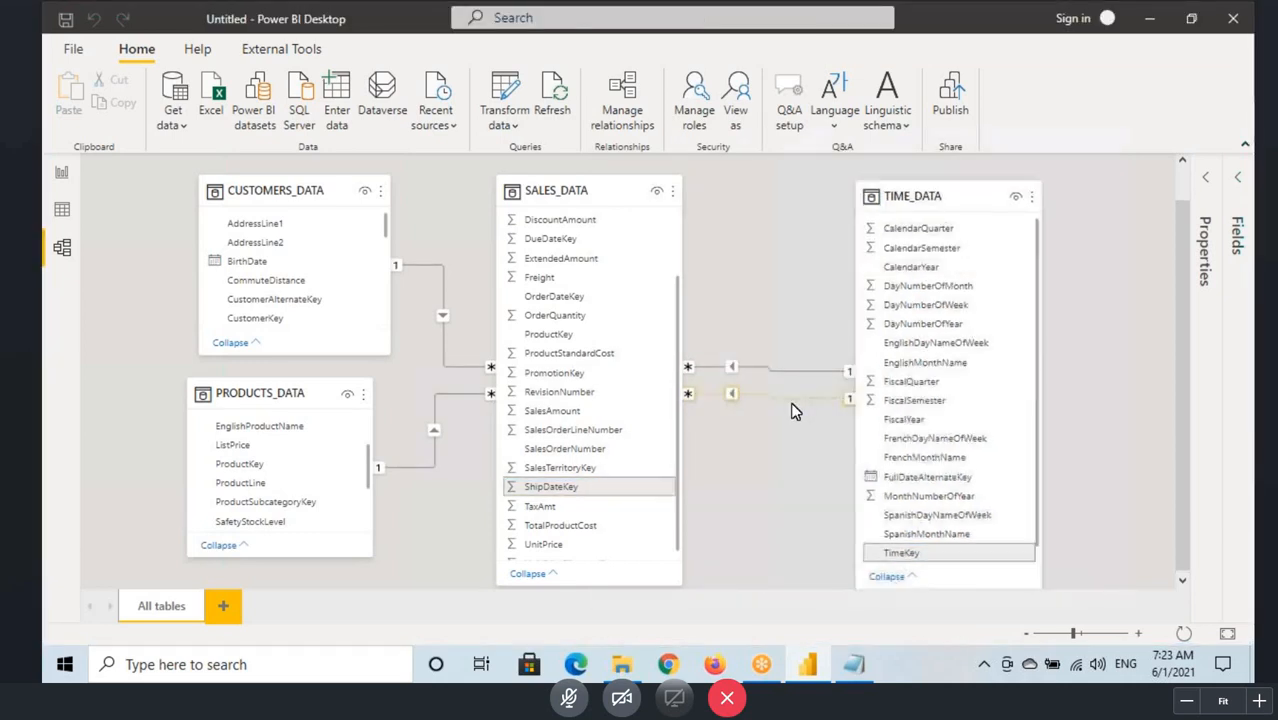
{"action": "left_click_drag", "start_coordinate": [1074, 633], "coordinate": [1081, 633]}
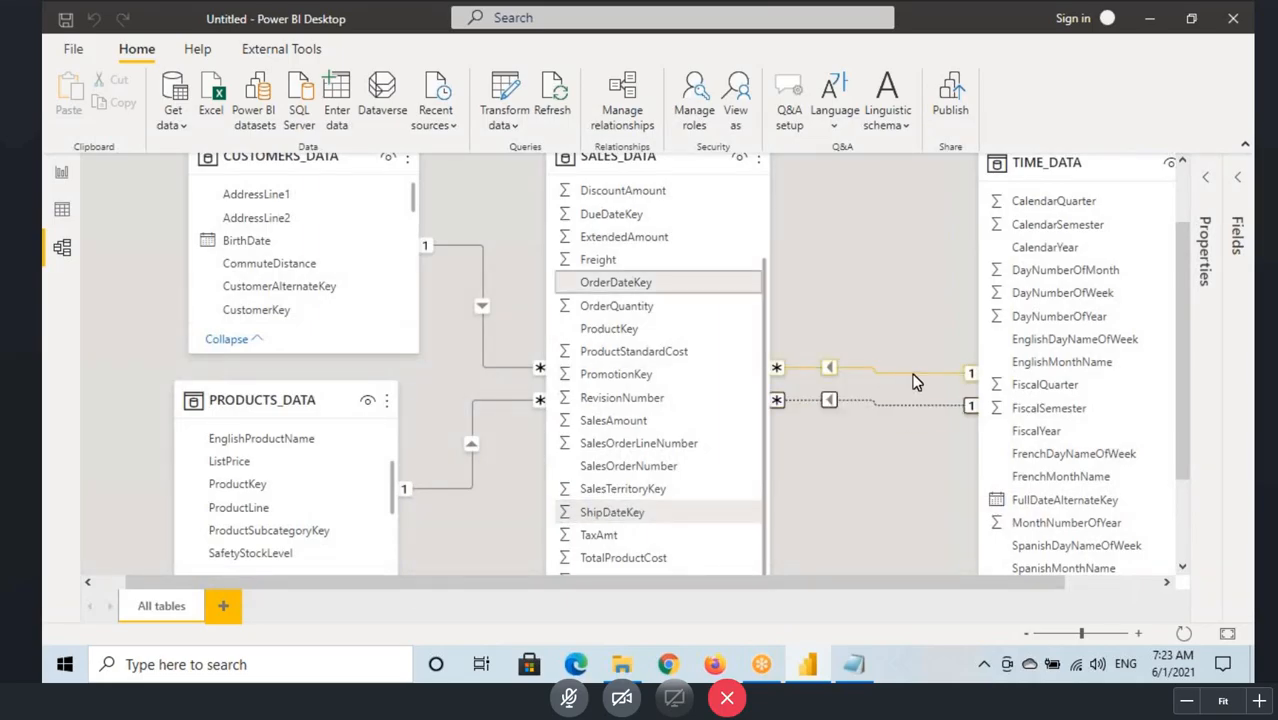
{"action": "left_click_drag", "start_coordinate": [1083, 634], "coordinate": [1076, 634]}
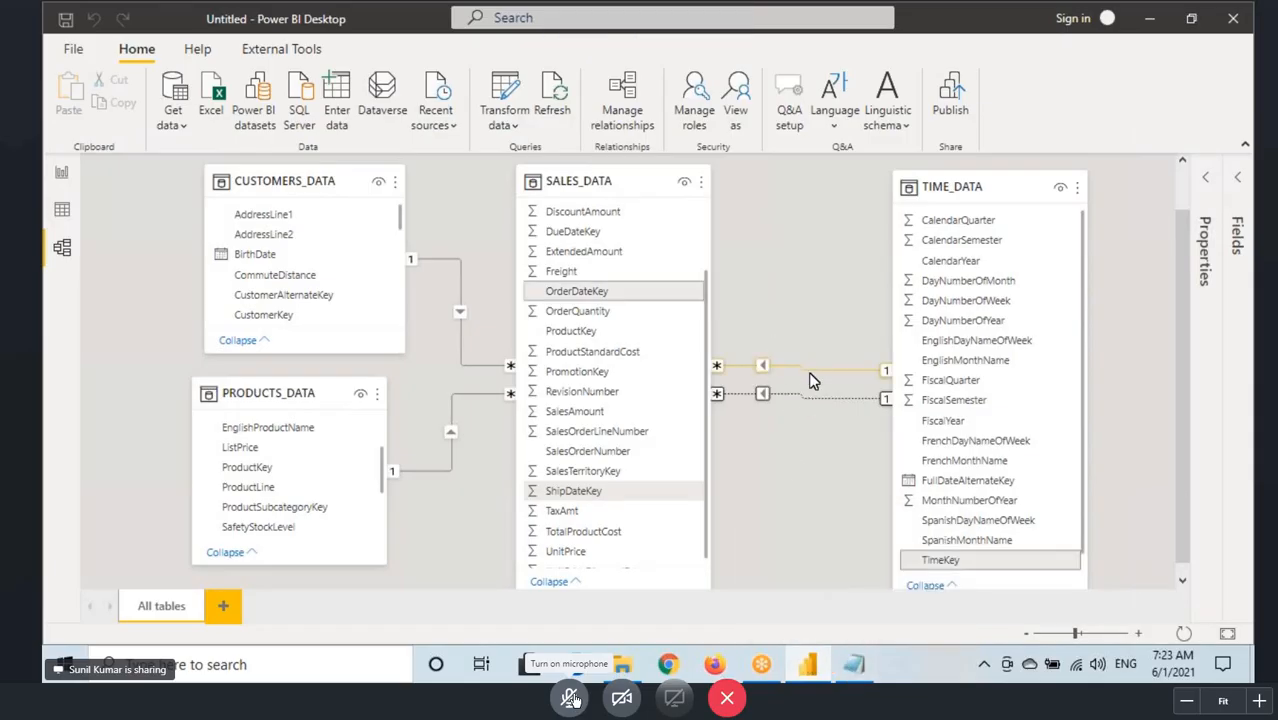
Step: Switch to Notepad and copy the Power Pivot active-relationships question below the ShipDateYear line, under a ----- separator
{"action": "left_click", "coordinate": [855, 667]}
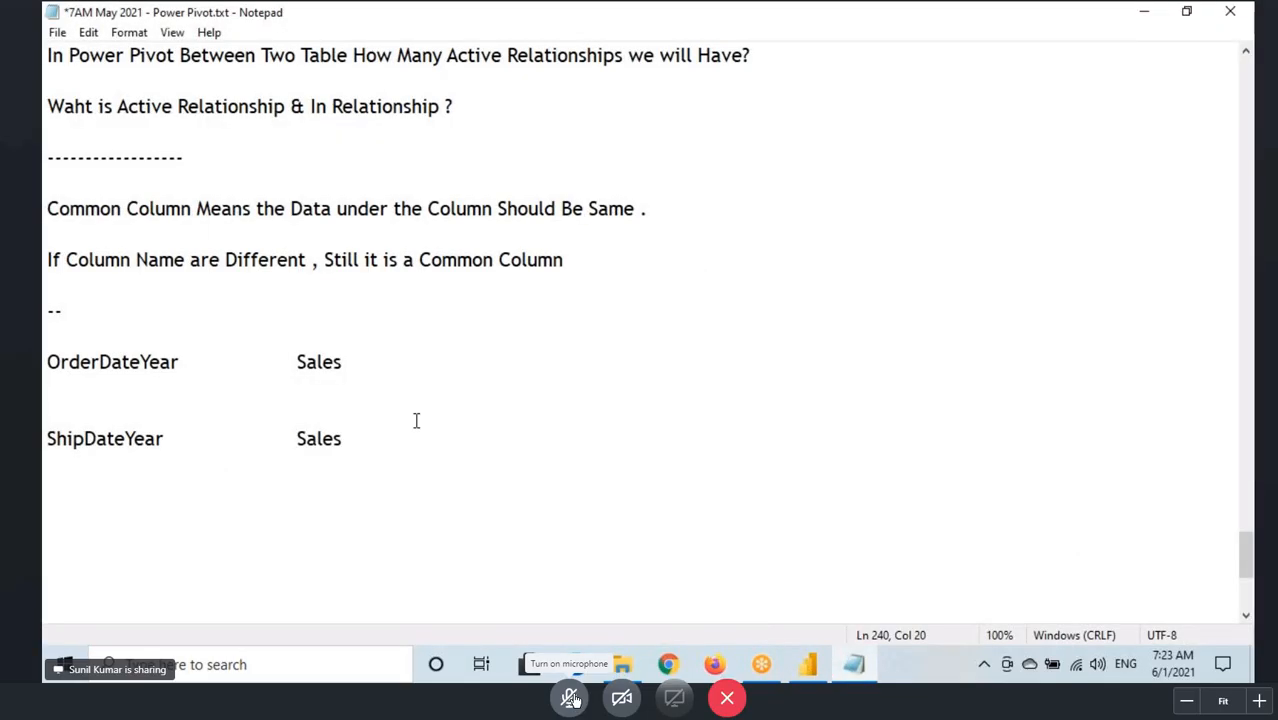
{"action": "scroll", "coordinate": [416, 419], "scroll_direction": "up", "scroll_amount": 4}
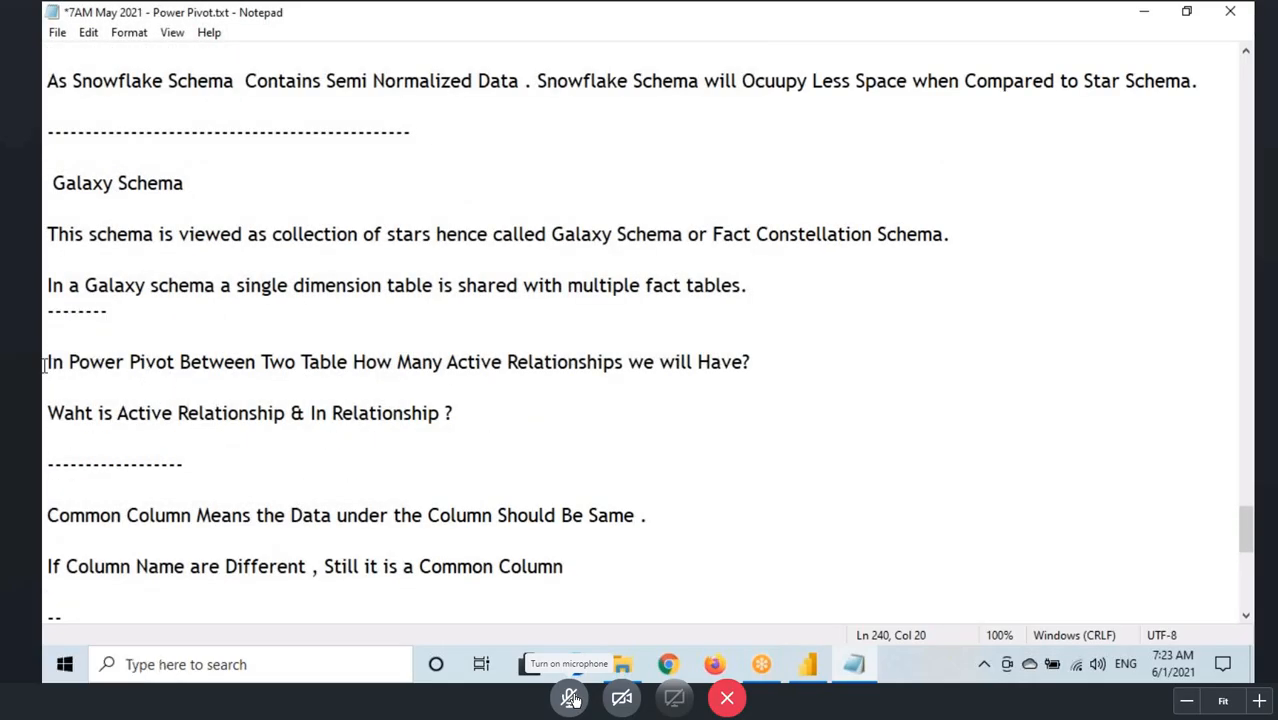
{"action": "left_click_drag", "start_coordinate": [44, 365], "coordinate": [778, 366]}
{"action": "key", "text": "ctrl+c"}
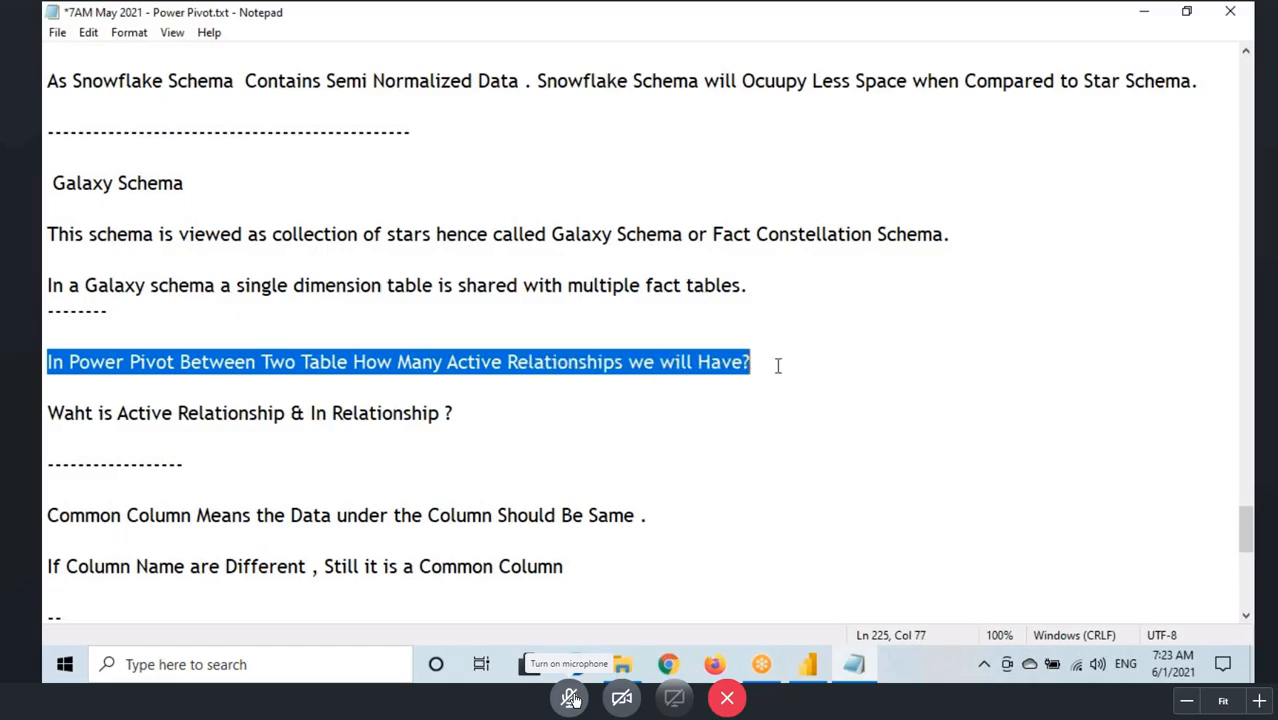
{"action": "scroll", "coordinate": [546, 382], "scroll_direction": "down", "scroll_amount": 5}
{"action": "left_click", "coordinate": [58, 405]}
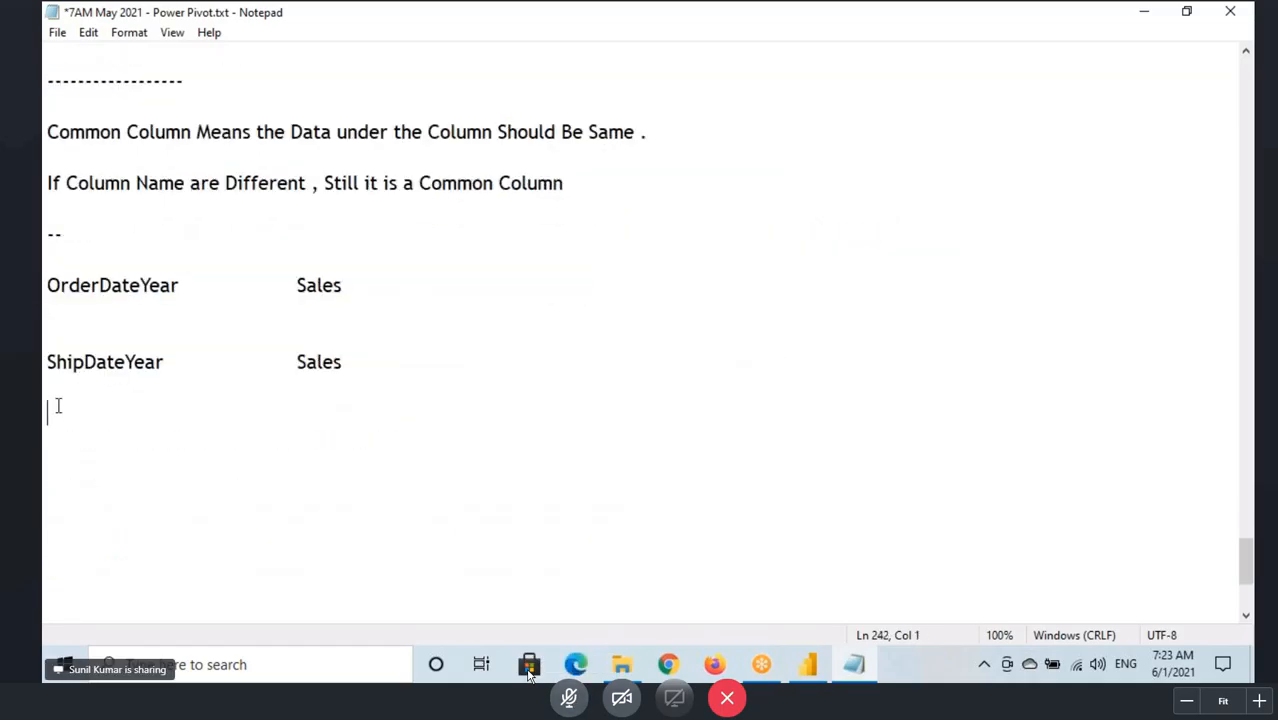
{"action": "type", "text": "-----"}
{"action": "key", "text": "Return"}
{"action": "key", "text": "Return"}
{"action": "key", "text": "ctrl+v"}
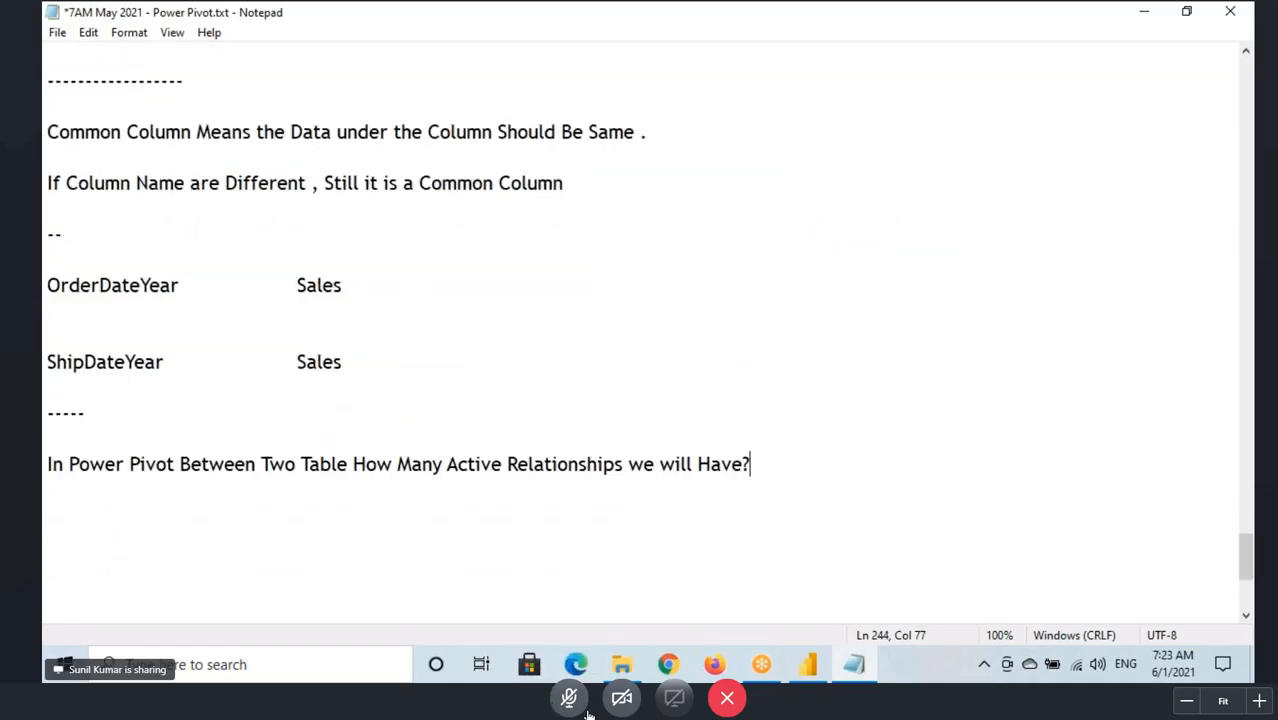
Step: Write the answer "Only One Active Relationship" below the copied question
{"action": "key", "text": "Return"}
{"action": "key", "text": "Return"}
{"action": "type", "text": "On"}
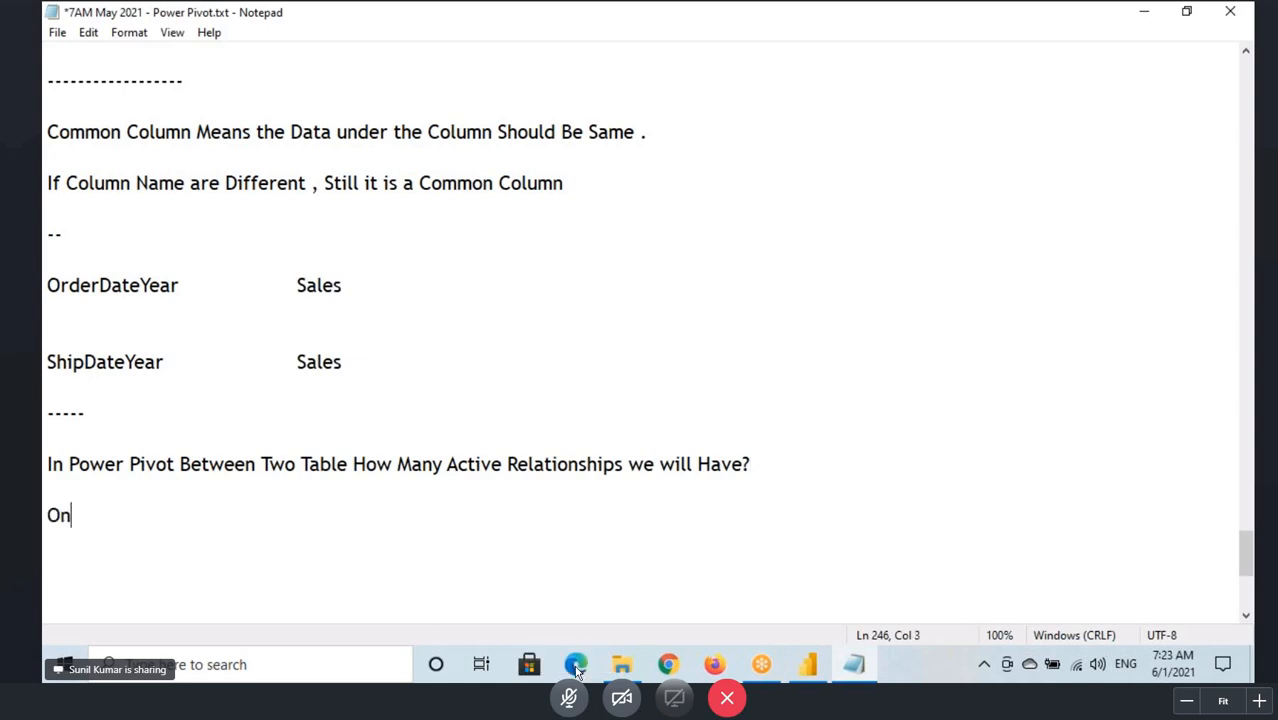
{"action": "type", "text": "ly One "}
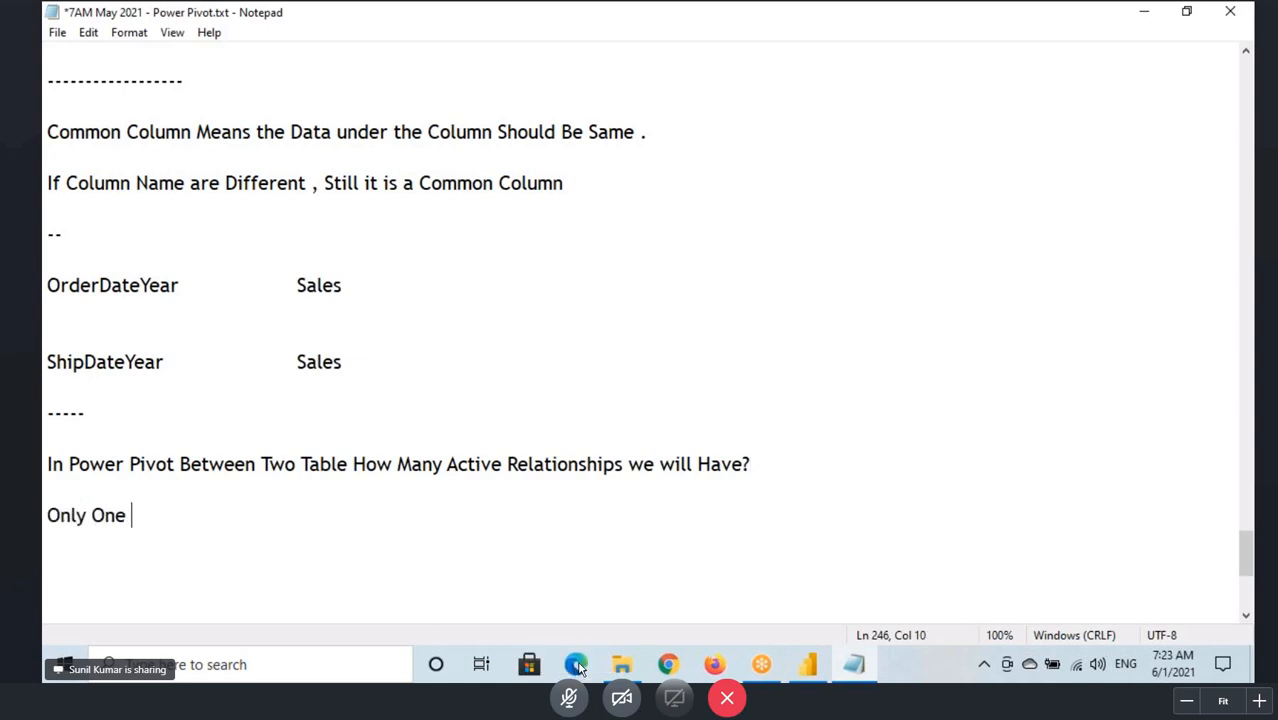
{"action": "type", "text": "Active "}
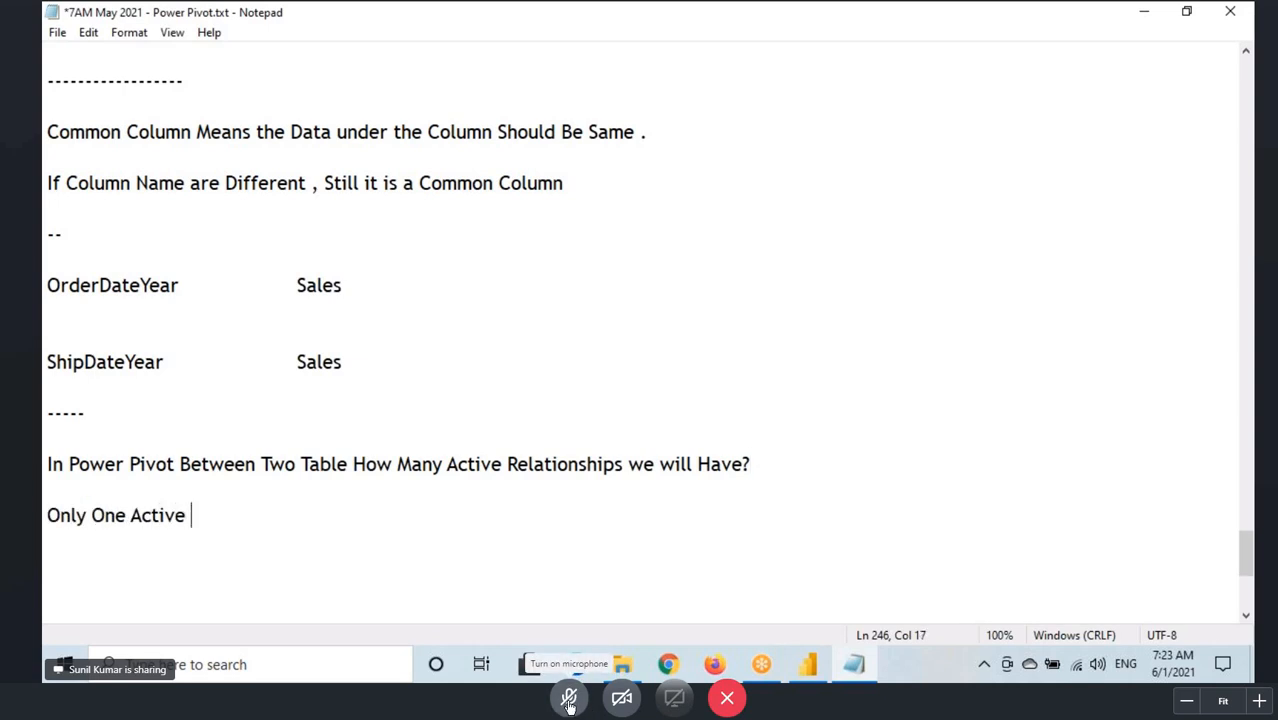
{"action": "type", "text": "Relati"}
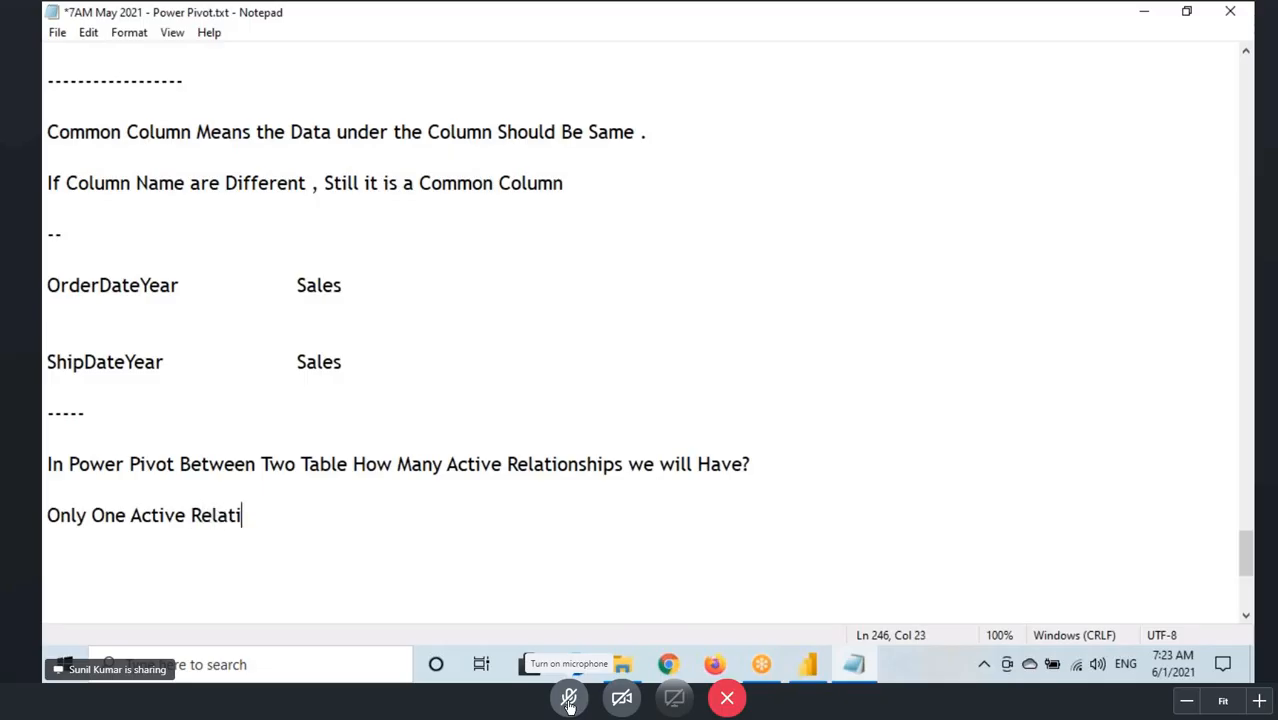
{"action": "type", "text": "onship"}
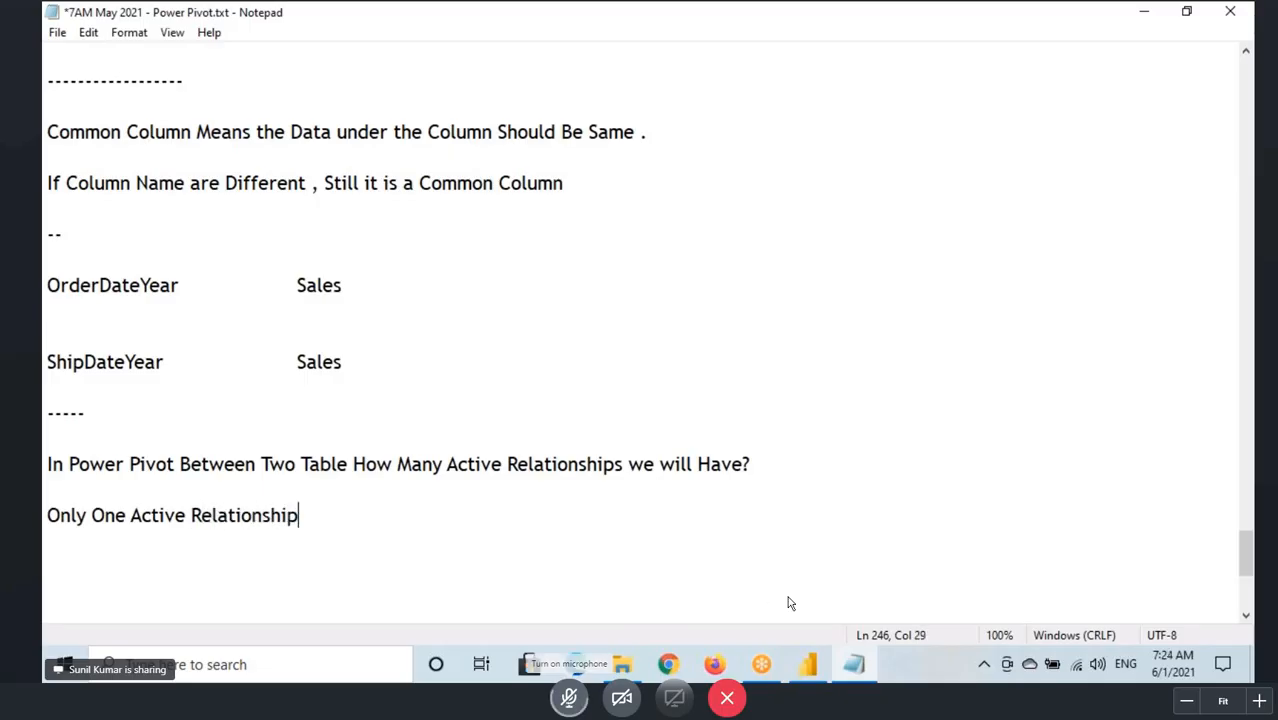
Step: Switch to Power BI, sketch a box linked to SALES_DATA and TIME_DATA, trace the active relationship leading to it, and clear the marks
{"action": "left_click", "coordinate": [801, 667]}
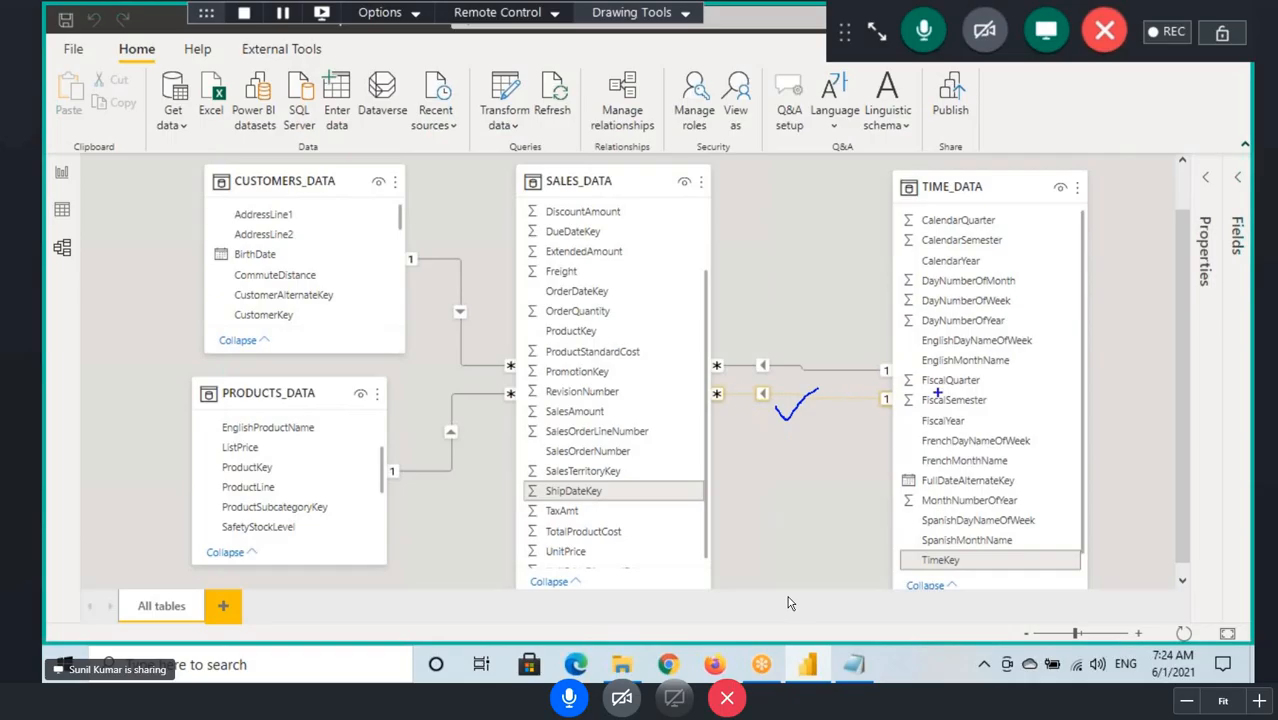
{"action": "mouse_move", "coordinate": [753, 162]}
{"action": "left_mouse_down"}
{"action": "mouse_move", "coordinate": [862, 224]}
{"action": "mouse_move", "coordinate": [805, 205]}
{"action": "mouse_move", "coordinate": [828, 170]}
{"action": "left_mouse_up"}
{"action": "mouse_move", "coordinate": [598, 188]}
{"action": "left_mouse_down"}
{"action": "mouse_move", "coordinate": [744, 162]}
{"action": "mouse_move", "coordinate": [762, 178]}
{"action": "left_mouse_up"}
{"action": "mouse_move", "coordinate": [940, 184]}
{"action": "left_mouse_down"}
{"action": "mouse_move", "coordinate": [888, 164]}
{"action": "mouse_move", "coordinate": [840, 168]}
{"action": "mouse_move", "coordinate": [866, 184]}
{"action": "left_mouse_up"}
{"action": "mouse_move", "coordinate": [724, 362]}
{"action": "left_mouse_down"}
{"action": "mouse_move", "coordinate": [880, 370]}
{"action": "mouse_move", "coordinate": [827, 223]}
{"action": "mouse_move", "coordinate": [812, 254]}
{"action": "mouse_move", "coordinate": [872, 256]}
{"action": "left_mouse_up"}
{"action": "left_click_drag", "start_coordinate": [730, 365], "coordinate": [868, 374]}
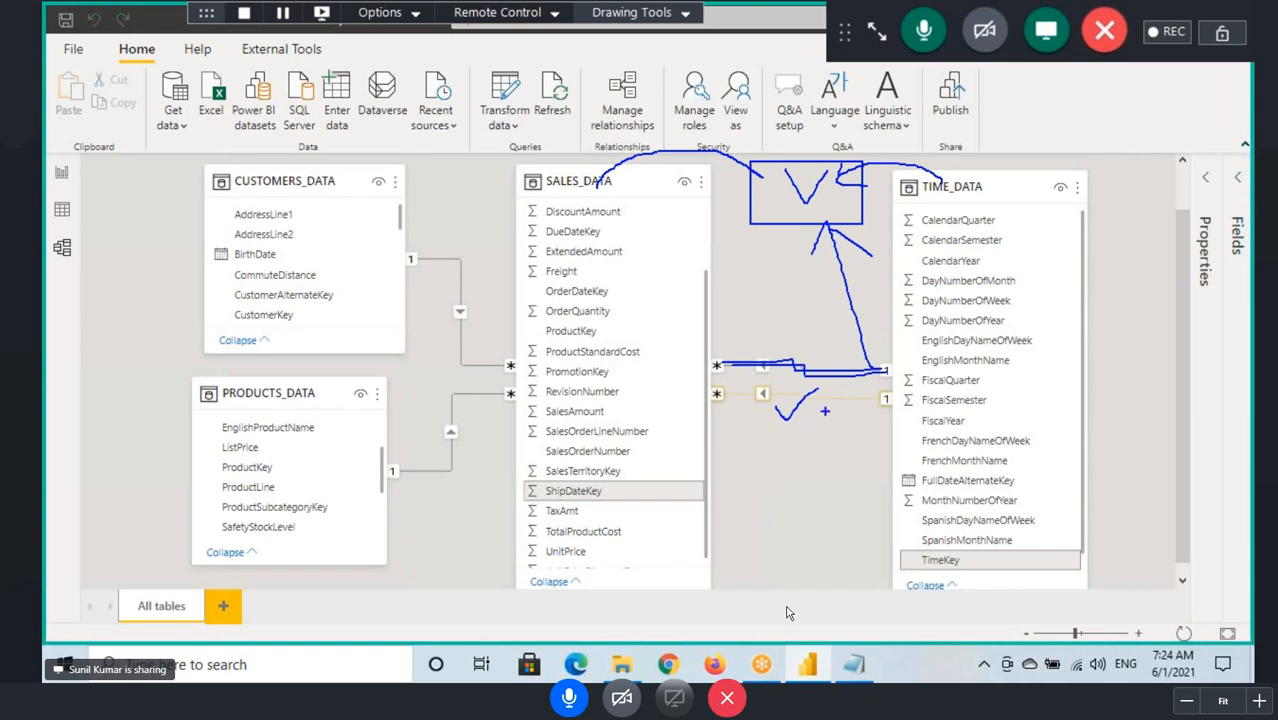
{"action": "mouse_move", "coordinate": [820, 402]}
{"action": "left_mouse_down"}
{"action": "mouse_move", "coordinate": [834, 386]}
{"action": "mouse_move", "coordinate": [856, 412]}
{"action": "left_mouse_up"}
{"action": "key", "text": "Escape"}
Step: Open the report view, box the yearly sales table, and draw check marks above its CalendarYear and SalesAmount columns
{"action": "left_click", "coordinate": [62, 173]}
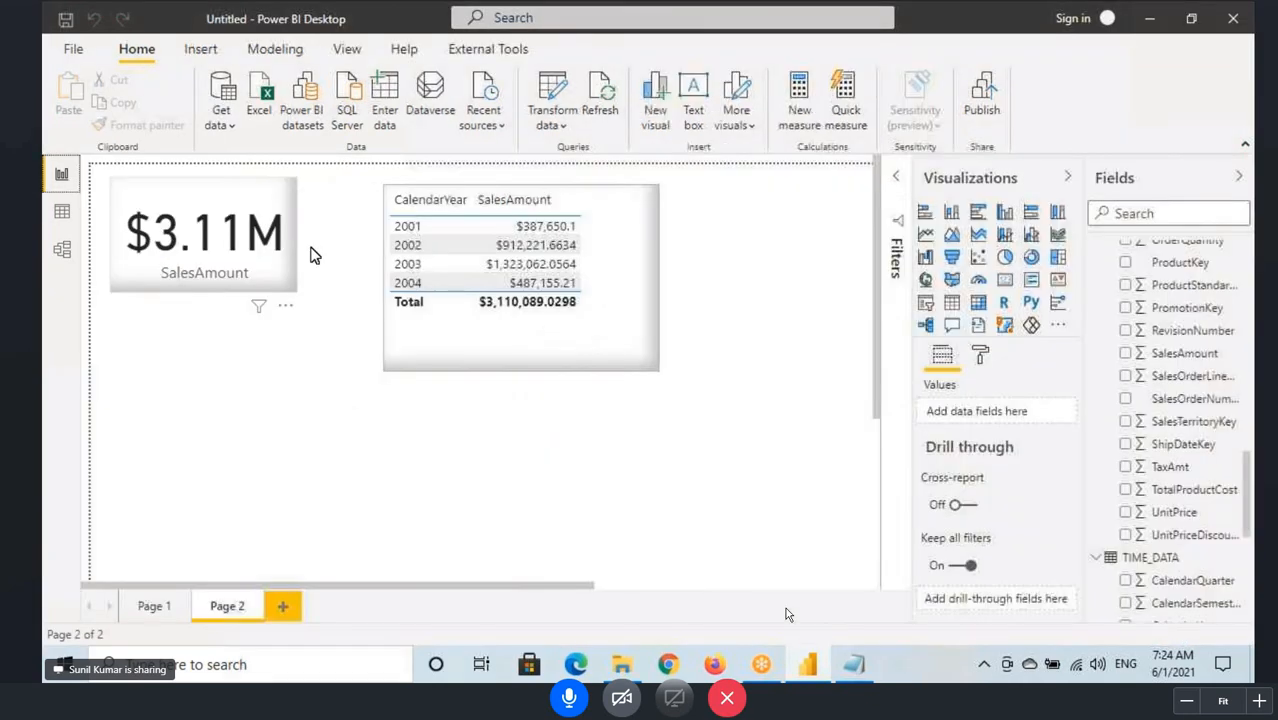
{"action": "left_click_drag", "start_coordinate": [388, 185], "coordinate": [677, 353]}
{"action": "left_click", "coordinate": [569, 699]}
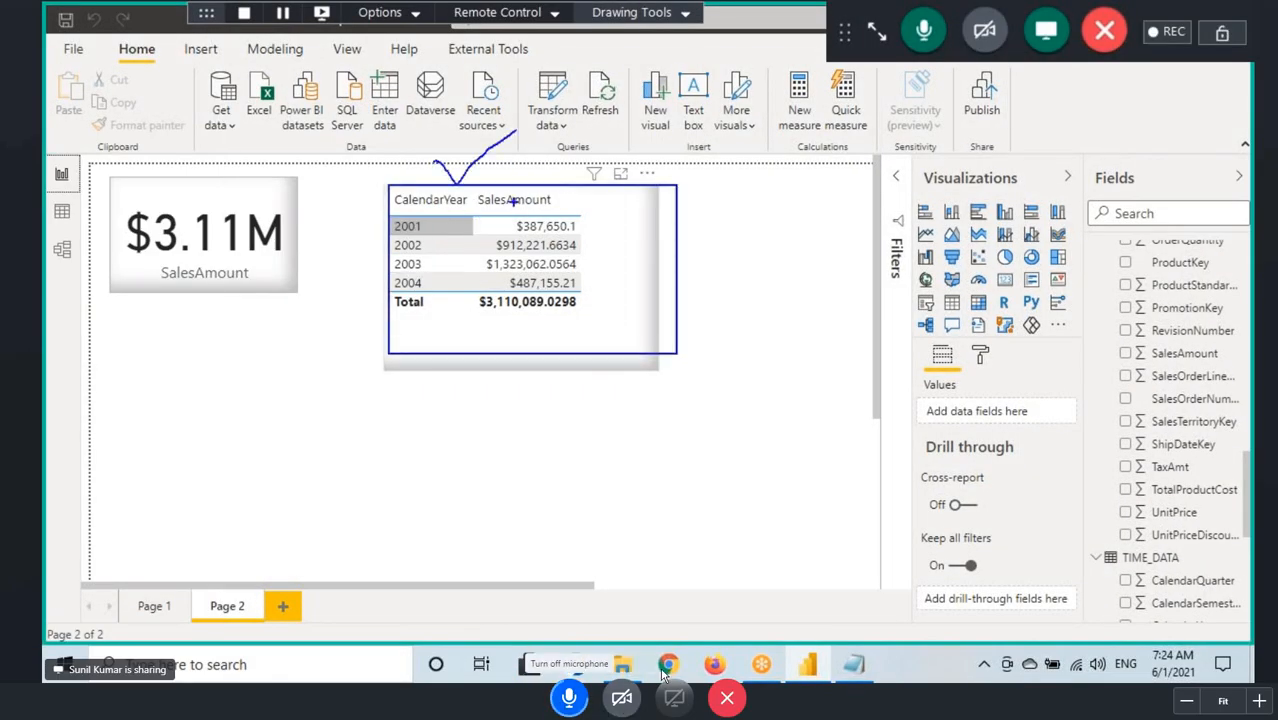
{"action": "left_click_drag", "start_coordinate": [516, 176], "coordinate": [583, 158]}
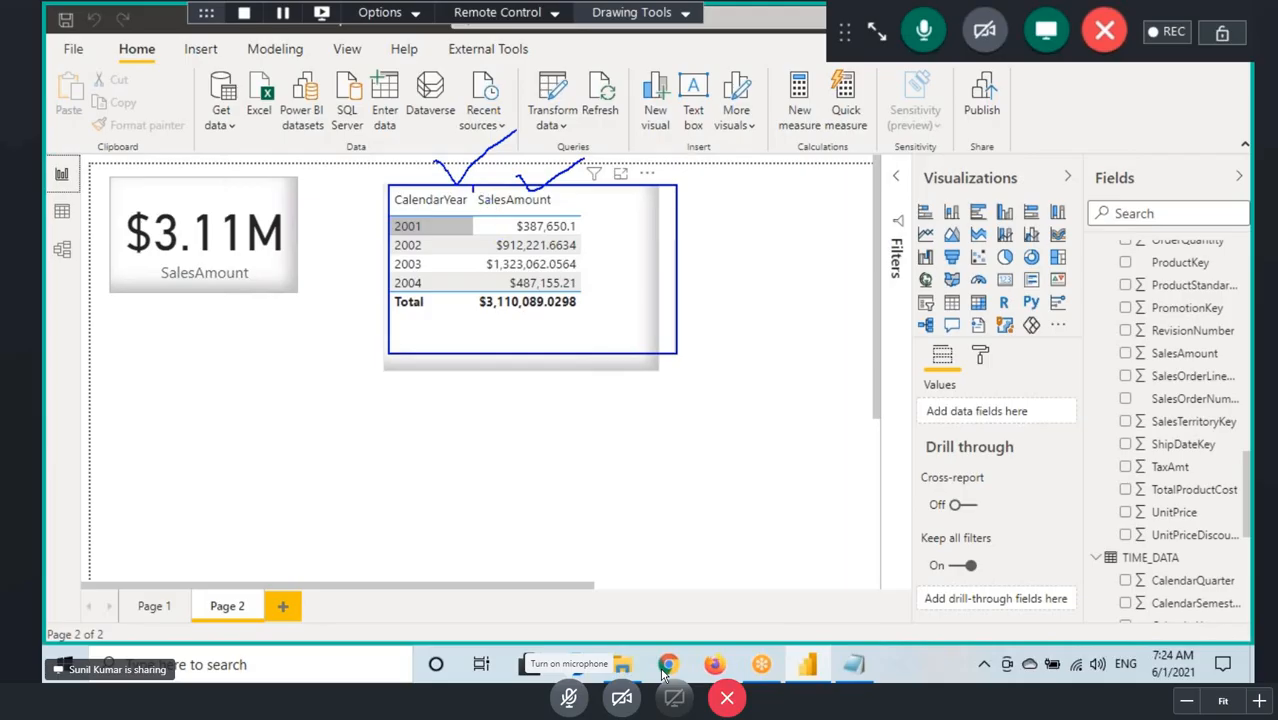
Step: Draw a line between the yearly sales table's columns and a check mark beside its amounts, and return to the model view
{"action": "left_click_drag", "start_coordinate": [473, 192], "coordinate": [473, 330]}
{"action": "left_click_drag", "start_coordinate": [578, 244], "coordinate": [658, 202]}
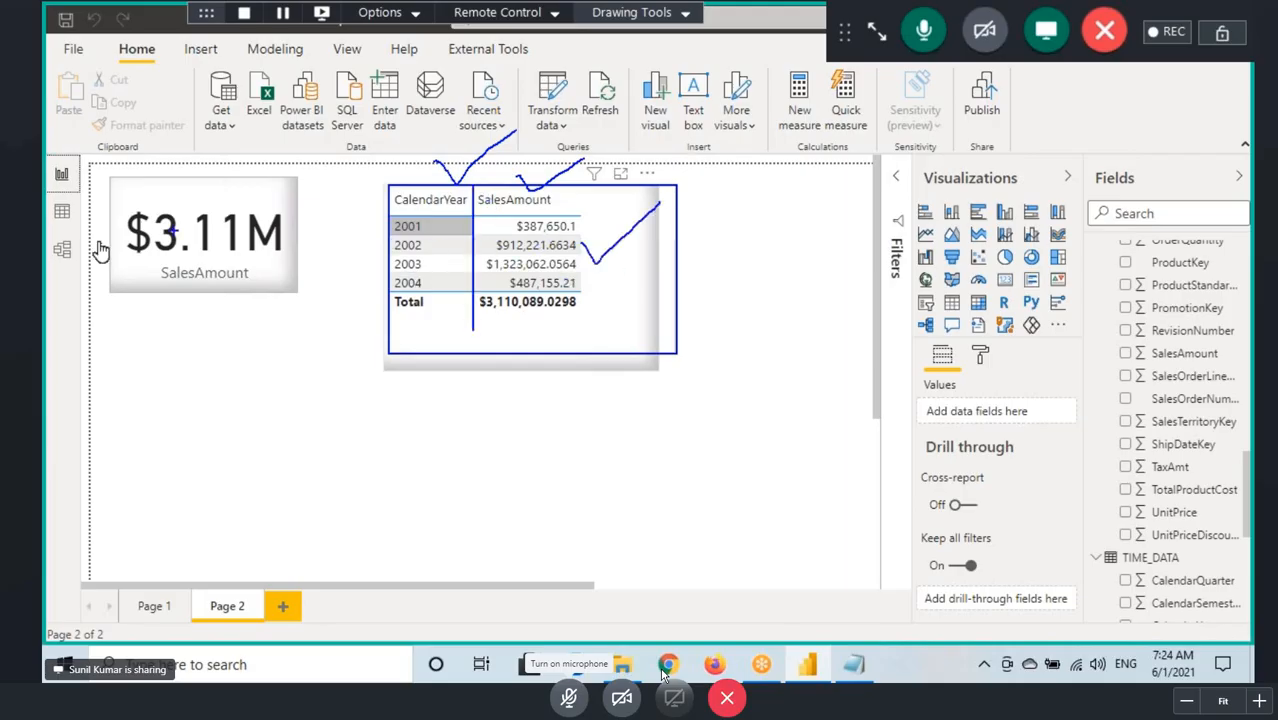
{"action": "left_click", "coordinate": [61, 248]}
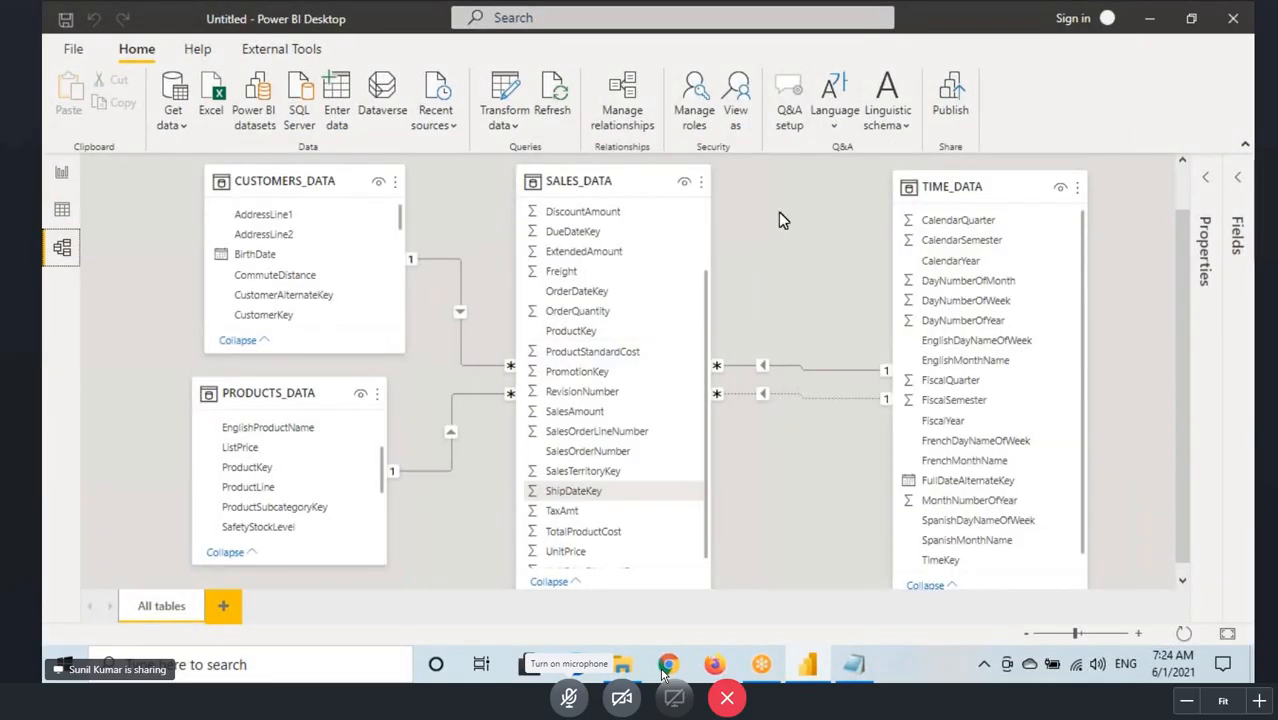
Step: Sketch a box between SALES_DATA and TIME_DATA in the diagram and draw lines linking it to both tables
{"action": "key", "text": "ctrl+shift+d"}
{"action": "left_click_drag", "start_coordinate": [736, 199], "coordinate": [876, 275]}
{"action": "left_click_drag", "start_coordinate": [945, 296], "coordinate": [845, 237]}
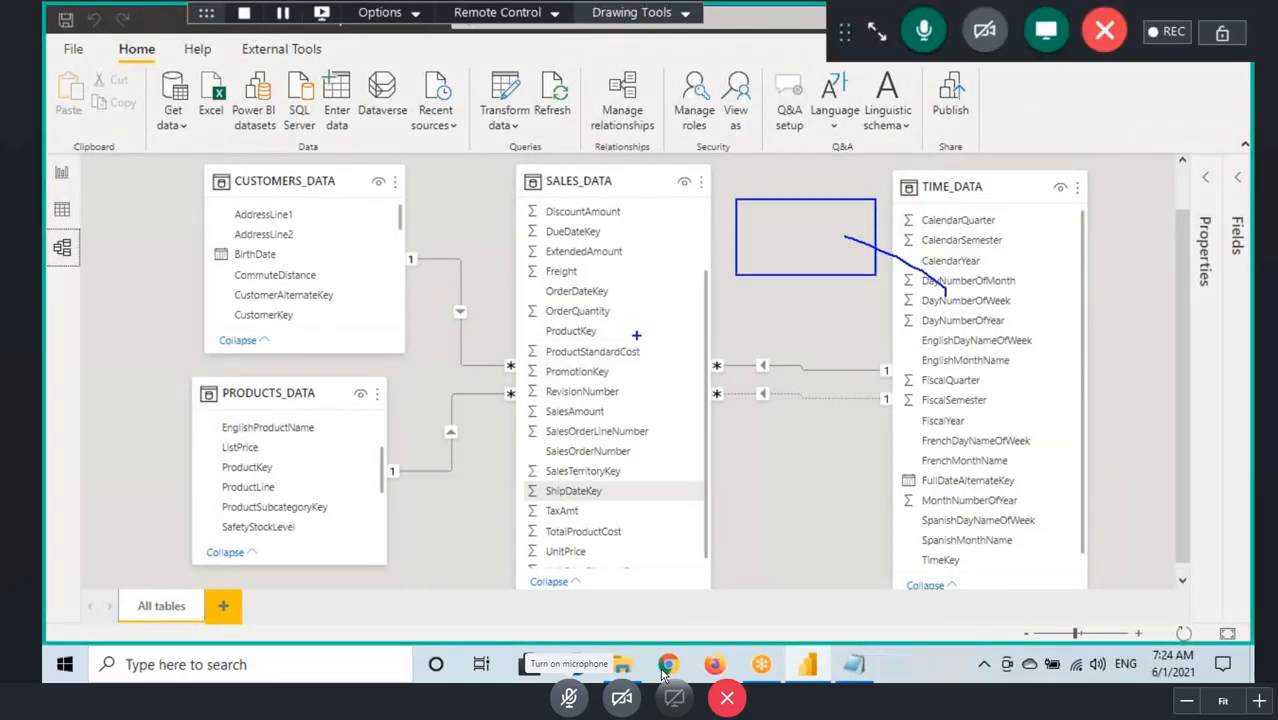
{"action": "left_click_drag", "start_coordinate": [637, 334], "coordinate": [764, 248]}
{"action": "mouse_move", "coordinate": [754, 234]}
{"action": "left_mouse_down"}
{"action": "mouse_move", "coordinate": [781, 234]}
{"action": "mouse_move", "coordinate": [760, 280]}
{"action": "left_mouse_up"}
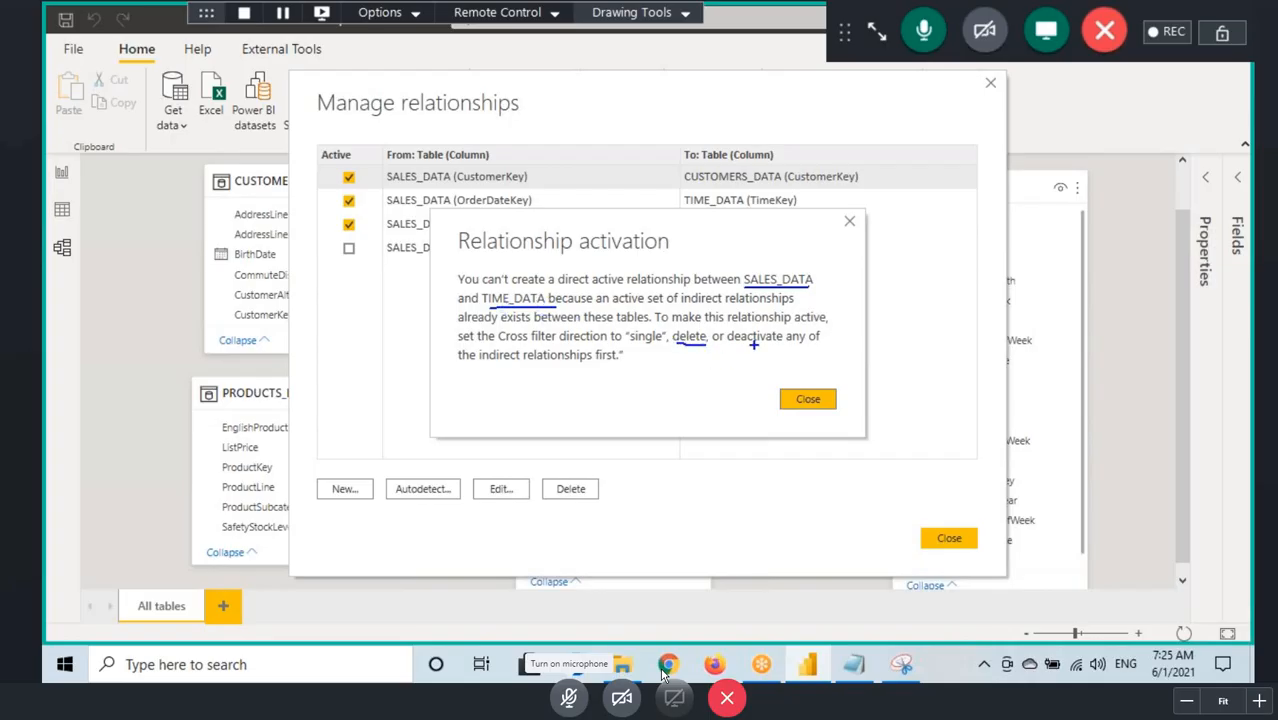
Step: Underline "deactivate" in the Relationship activation message, clear the marks, and dismiss the message
{"action": "left_click_drag", "start_coordinate": [742, 342], "coordinate": [783, 340]}
{"action": "key", "text": "Escape"}
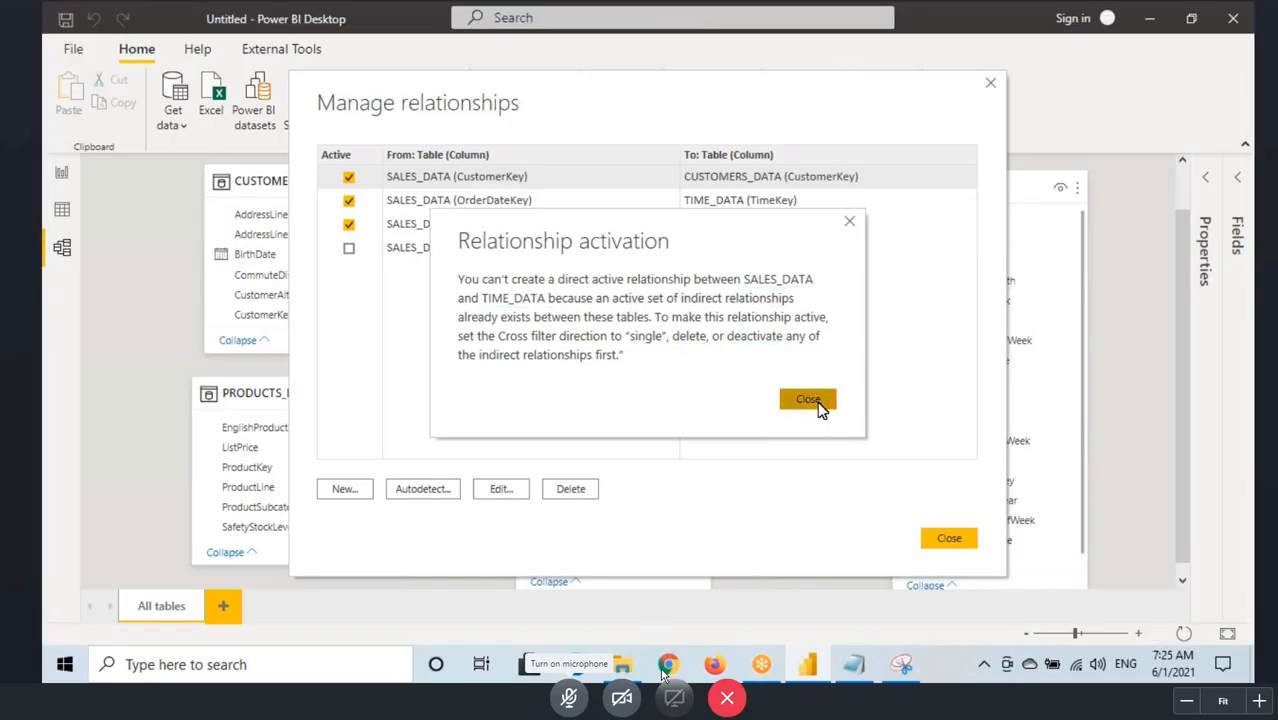
{"action": "left_click", "coordinate": [810, 401]}
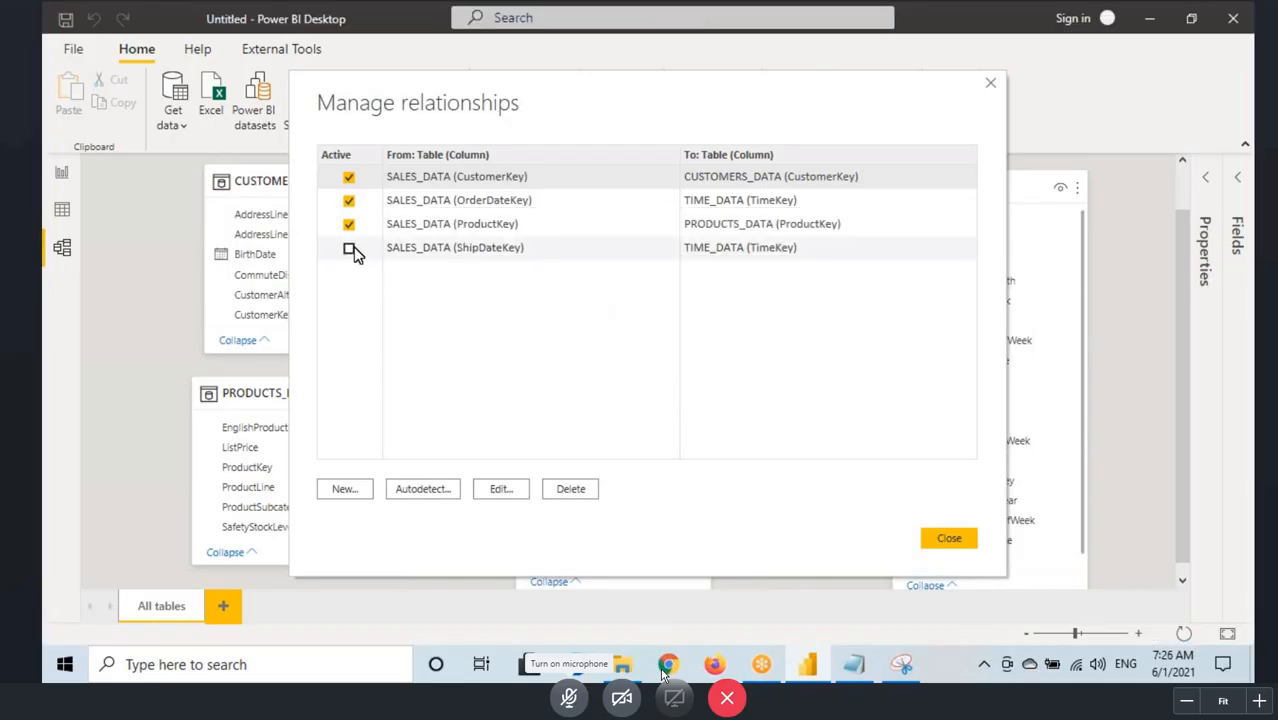
Step: Box and underline the SALES_DATA (OrderDateKey) to TIME_DATA (TimeKey) relationship in the list, and make it inactive
{"action": "key", "text": "ctrl+shift+d"}
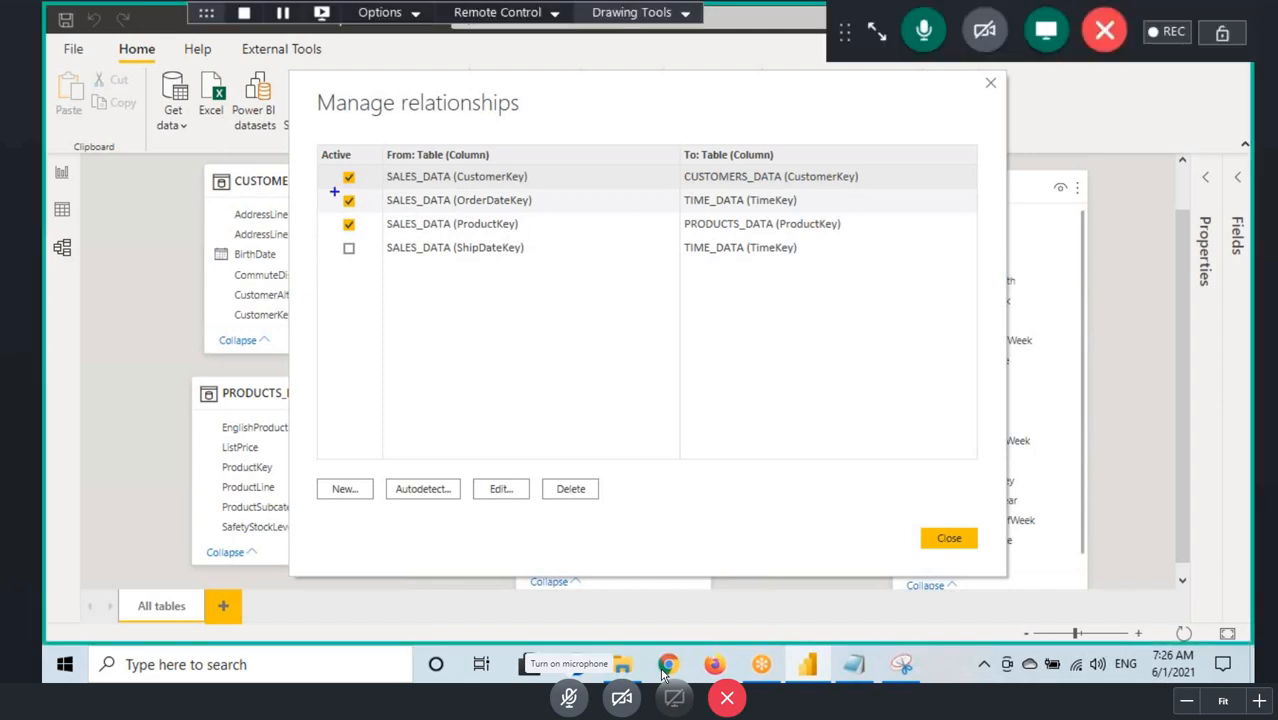
{"action": "left_click_drag", "start_coordinate": [330, 190], "coordinate": [825, 208]}
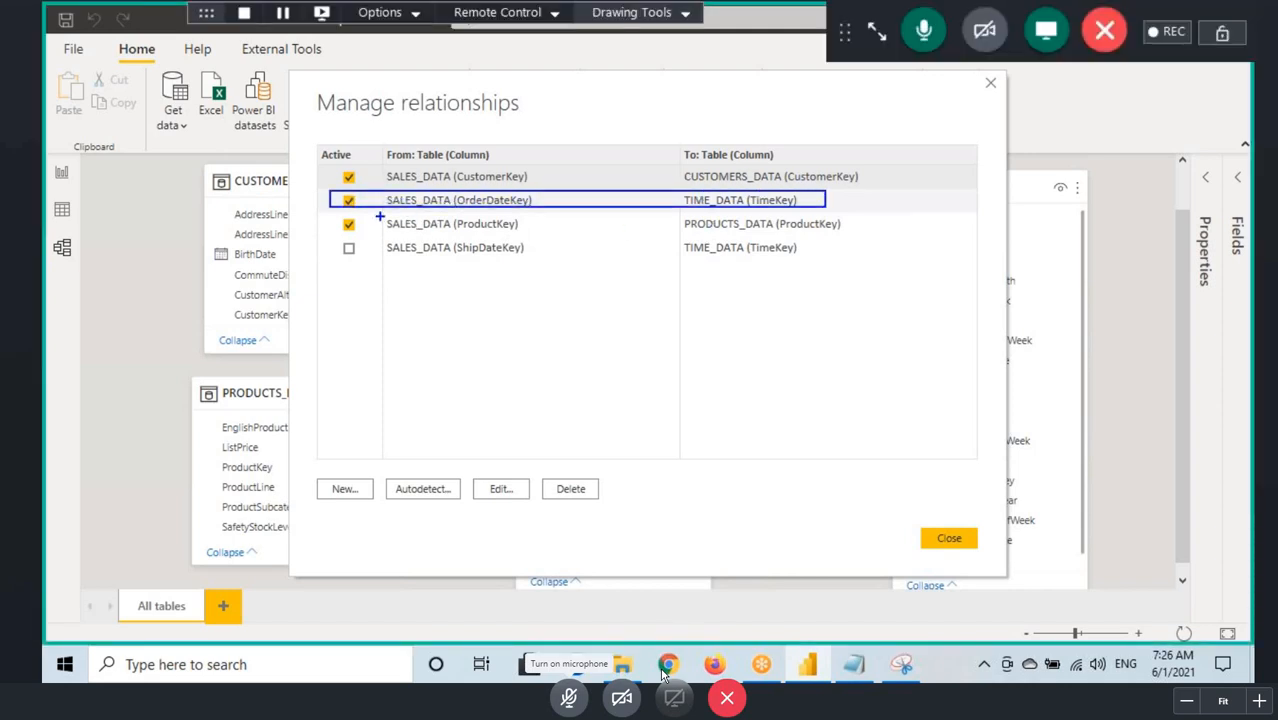
{"action": "left_click_drag", "start_coordinate": [398, 212], "coordinate": [462, 212]}
{"action": "left_click_drag", "start_coordinate": [689, 212], "coordinate": [716, 206]}
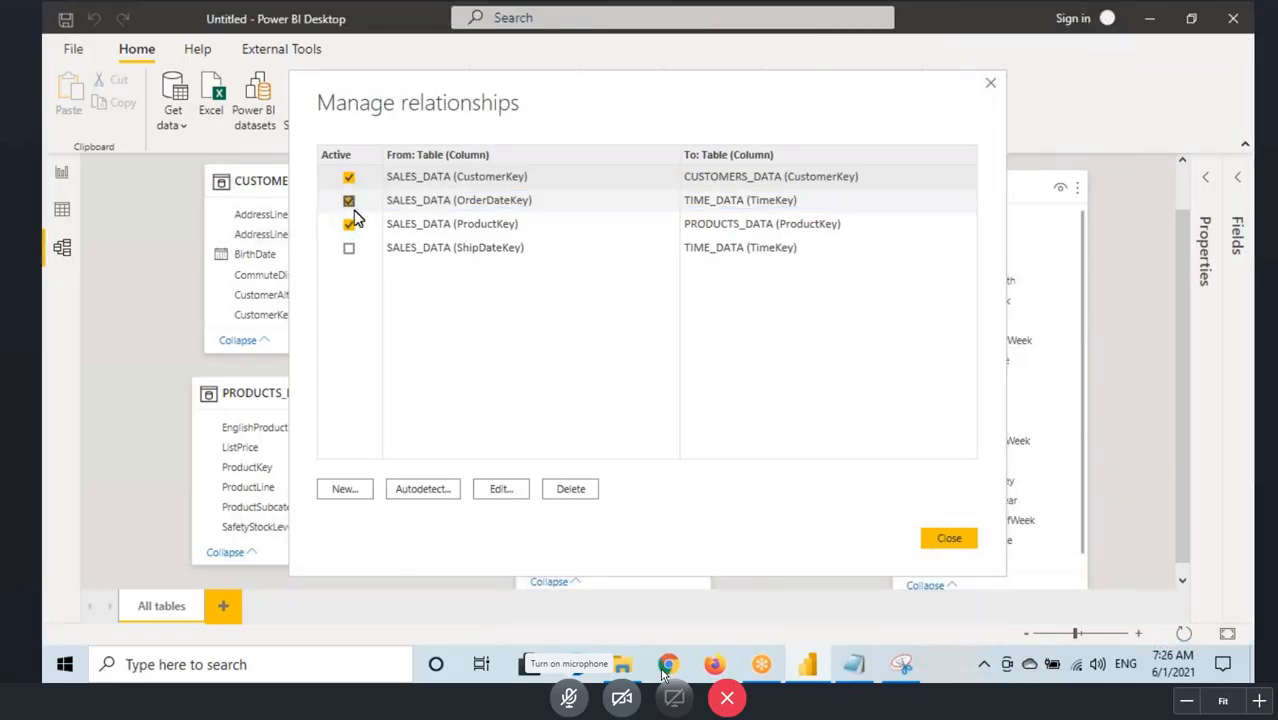
{"action": "left_click", "coordinate": [348, 200]}
Step: Draw a check mark on the ShipDateKey relationship's Active box, underline both its ends, clear the marks, and close Manage relationships
{"action": "key", "text": "ctrl+2"}
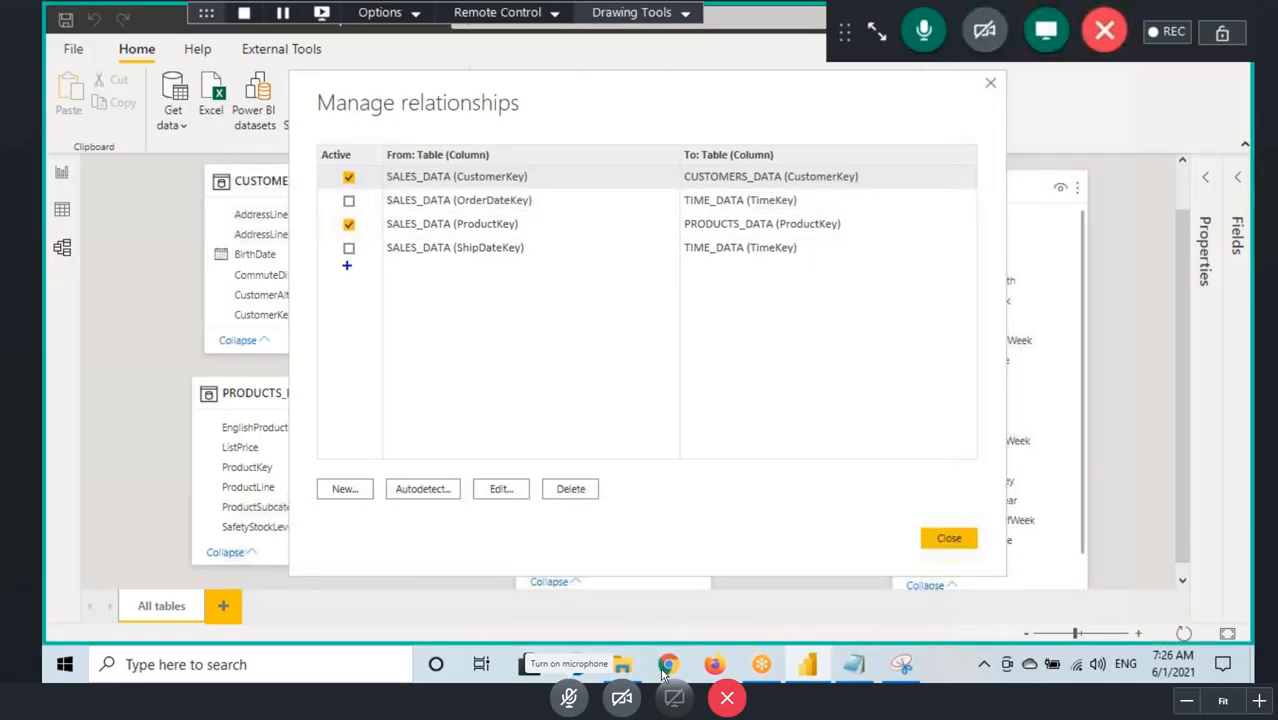
{"action": "left_click_drag", "start_coordinate": [337, 243], "coordinate": [372, 232]}
{"action": "left_click_drag", "start_coordinate": [406, 263], "coordinate": [504, 263]}
{"action": "left_click_drag", "start_coordinate": [672, 266], "coordinate": [760, 262]}
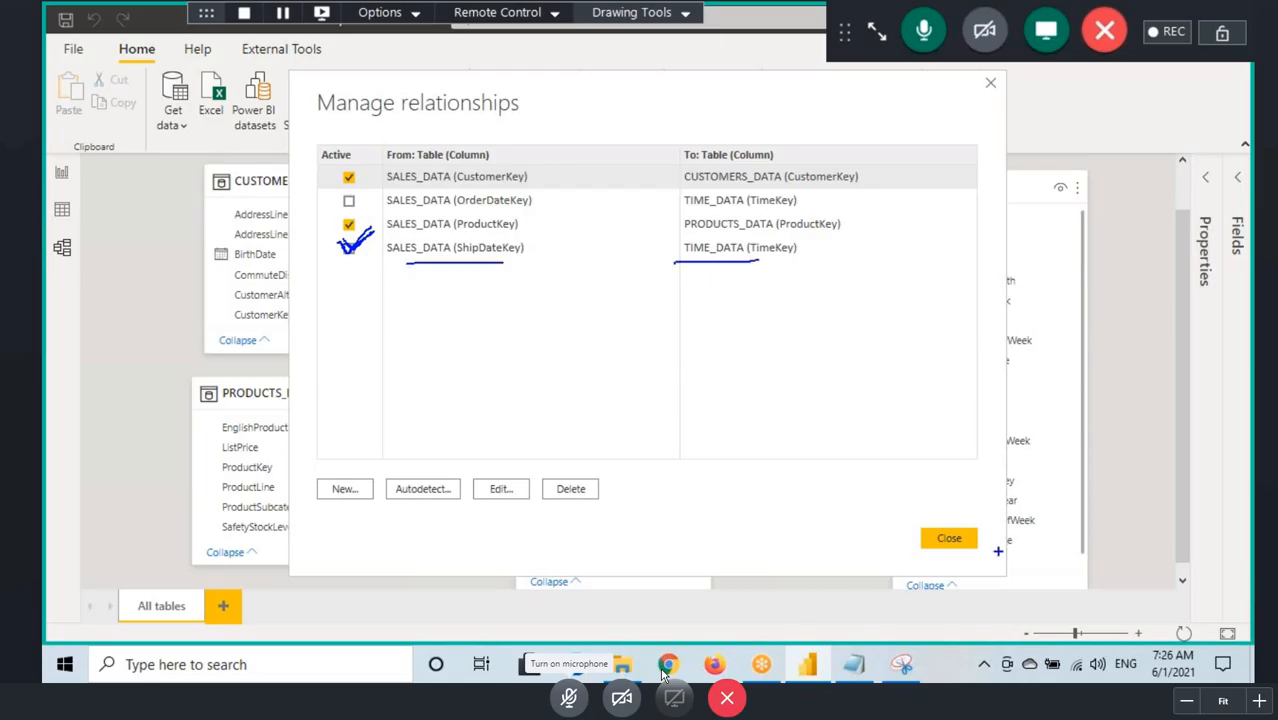
{"action": "key", "text": "Escape"}
{"action": "left_click", "coordinate": [950, 539]}
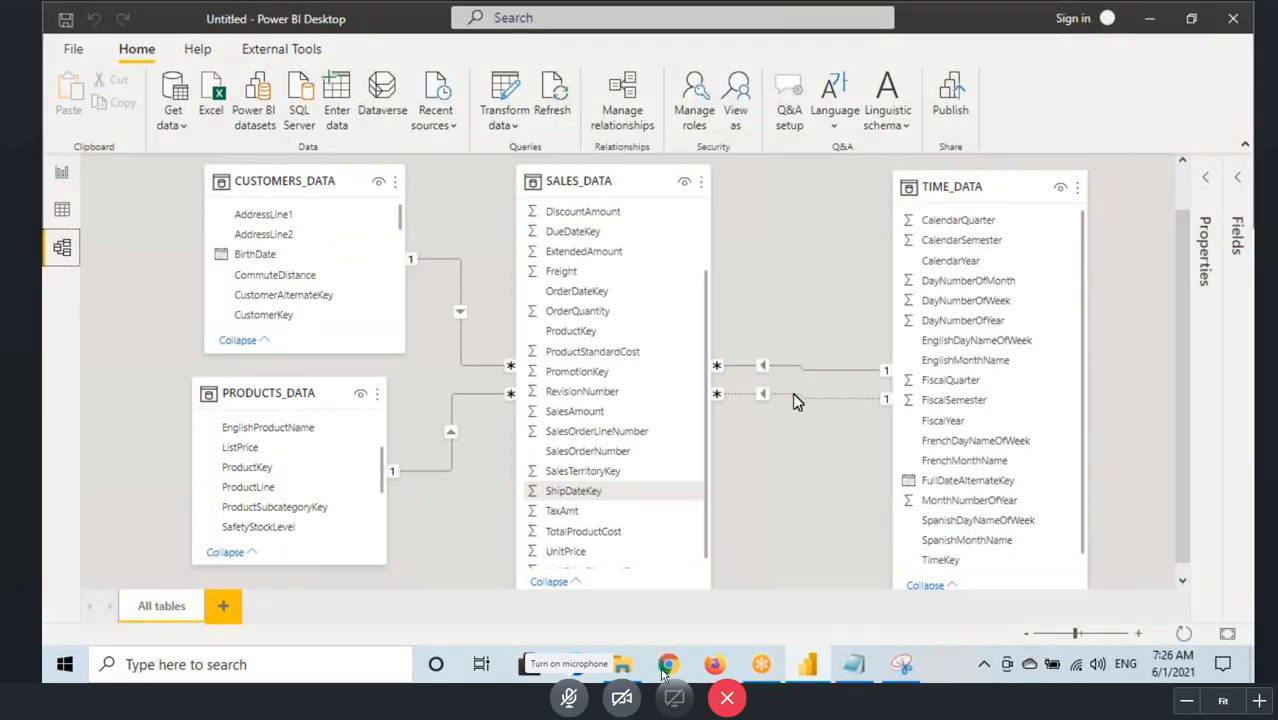
Step: Examine both SALES_DATA to TIME_DATA relationships in the diagram and the yearly sales table in the report
{"action": "scroll", "coordinate": [797, 369], "scroll_direction": "down", "scroll_amount": 2}
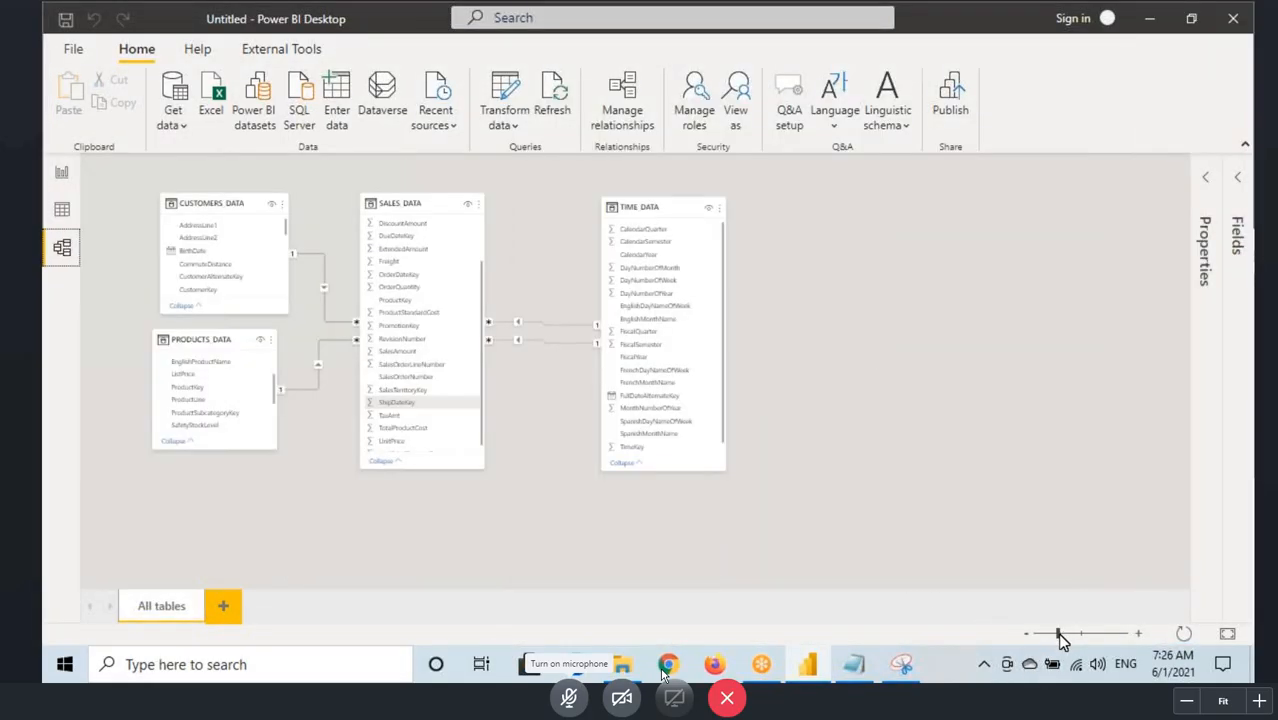
{"action": "left_click_drag", "start_coordinate": [1059, 633], "coordinate": [1078, 633]}
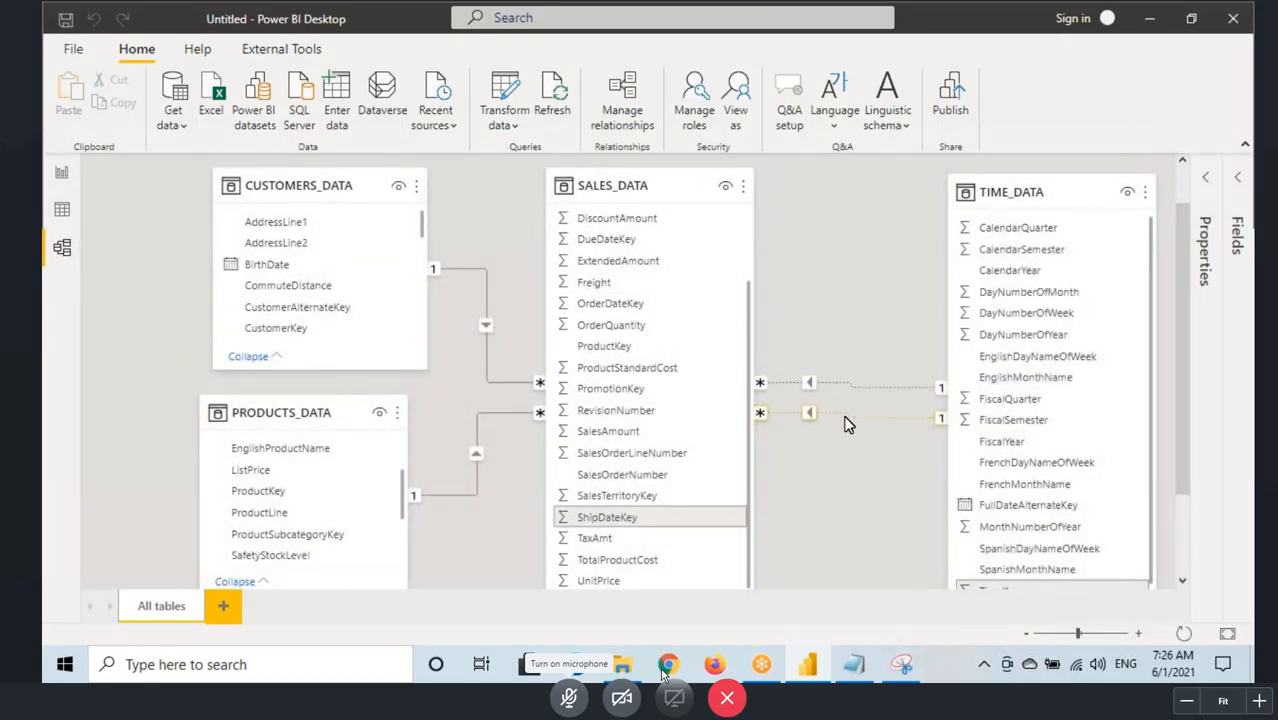
{"action": "left_click", "coordinate": [843, 423]}
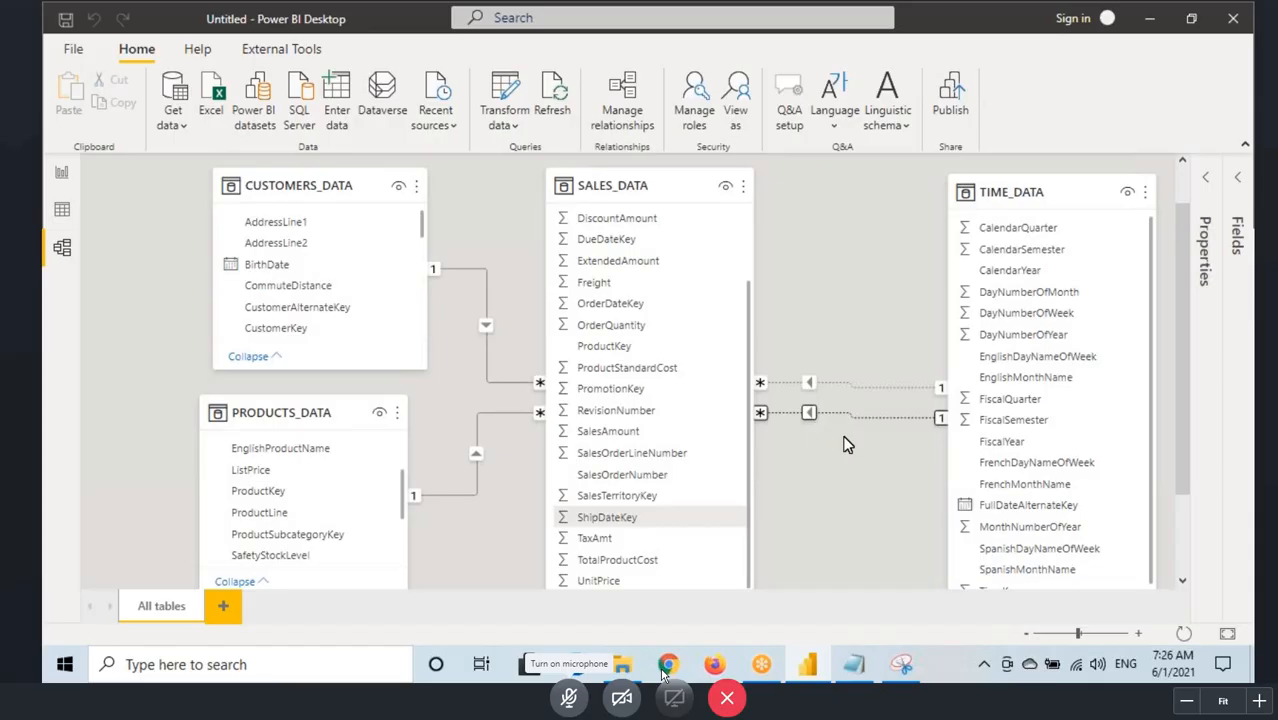
{"action": "left_click", "coordinate": [61, 172]}
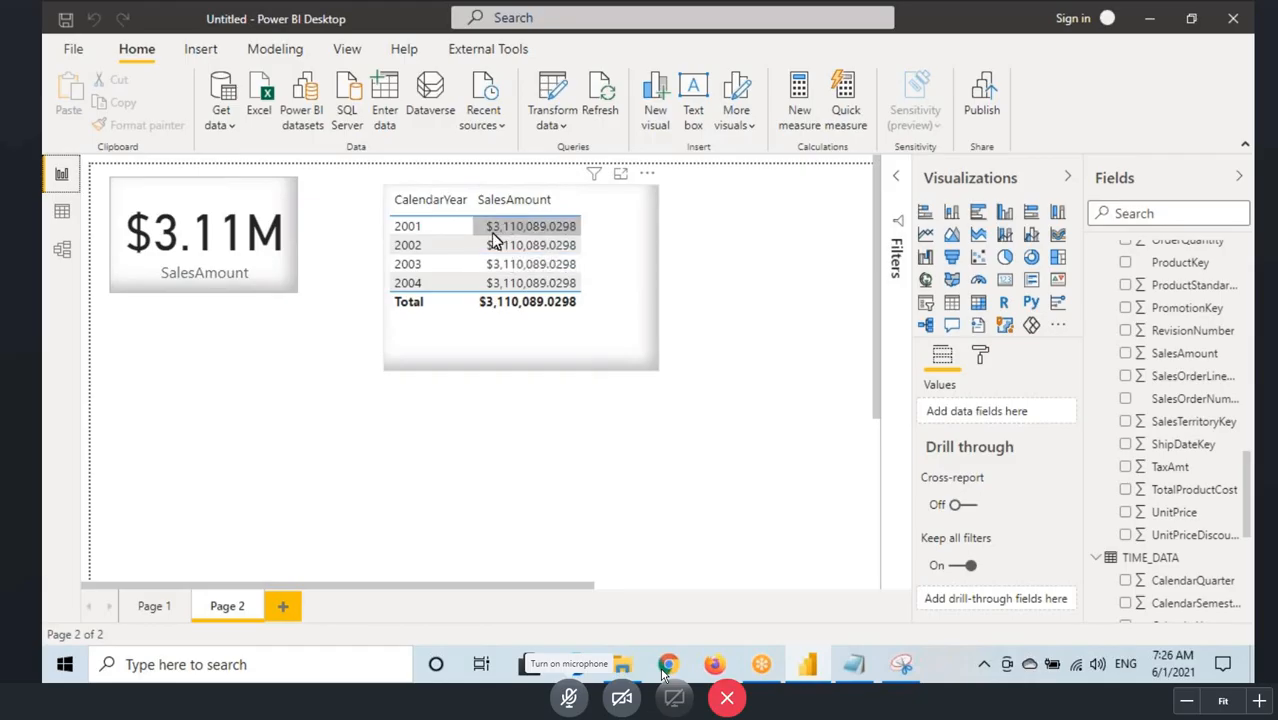
{"action": "left_click", "coordinate": [62, 250]}
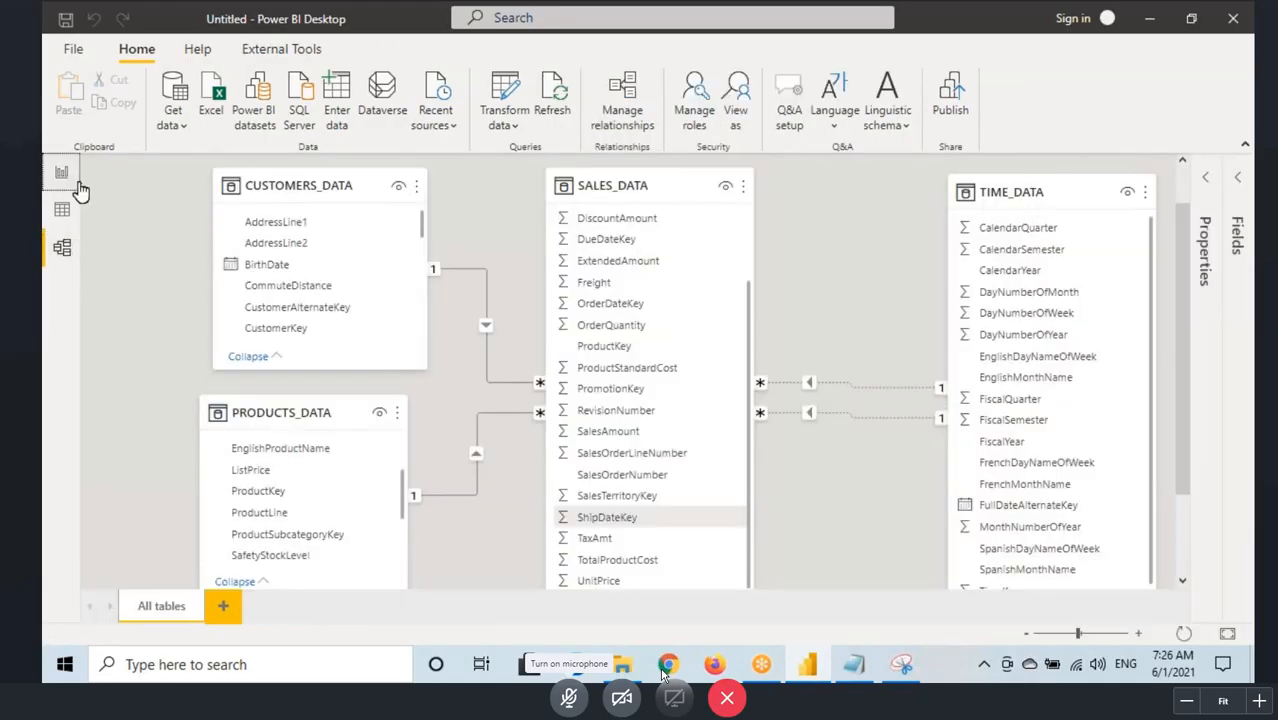
{"action": "left_click", "coordinate": [62, 175]}
{"action": "left_click", "coordinate": [61, 254]}
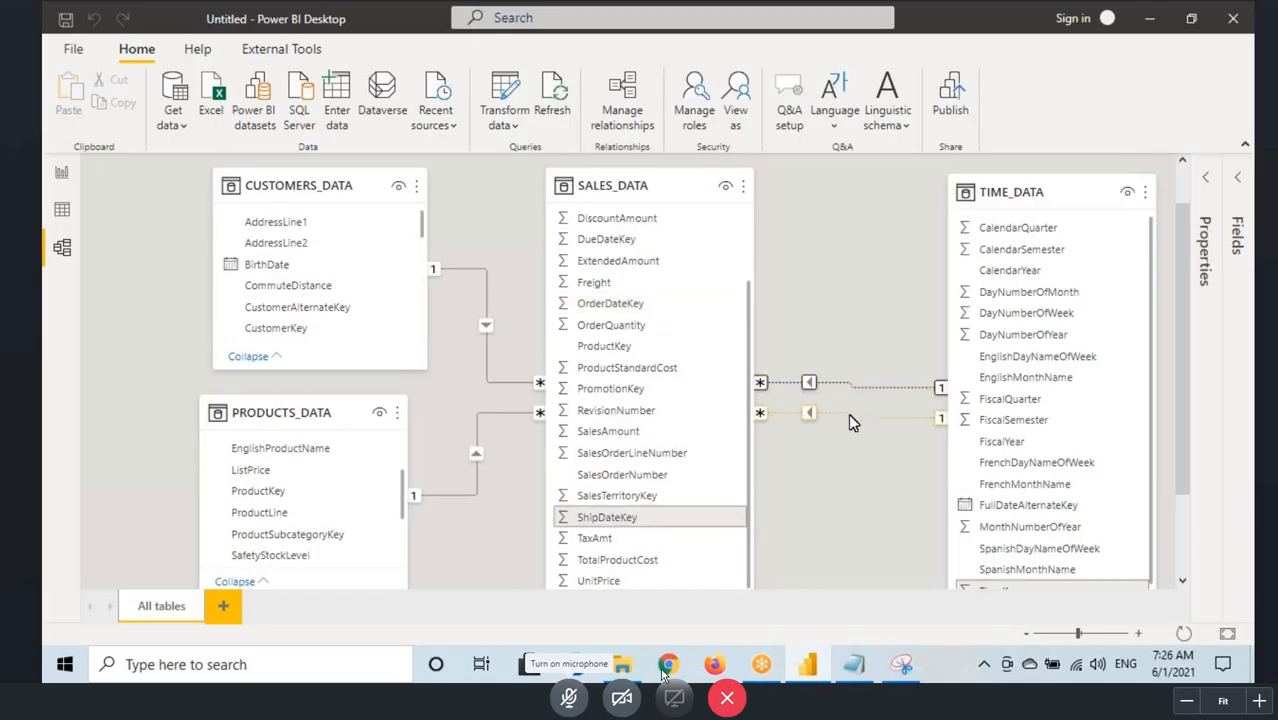
Step: Move the TIME_DATA table slightly up in the diagram and activate the SALES_DATA (ShipDateKey) to TIME_DATA (TimeKey) relationship
{"action": "left_click_drag", "start_coordinate": [1040, 193], "coordinate": [1037, 185]}
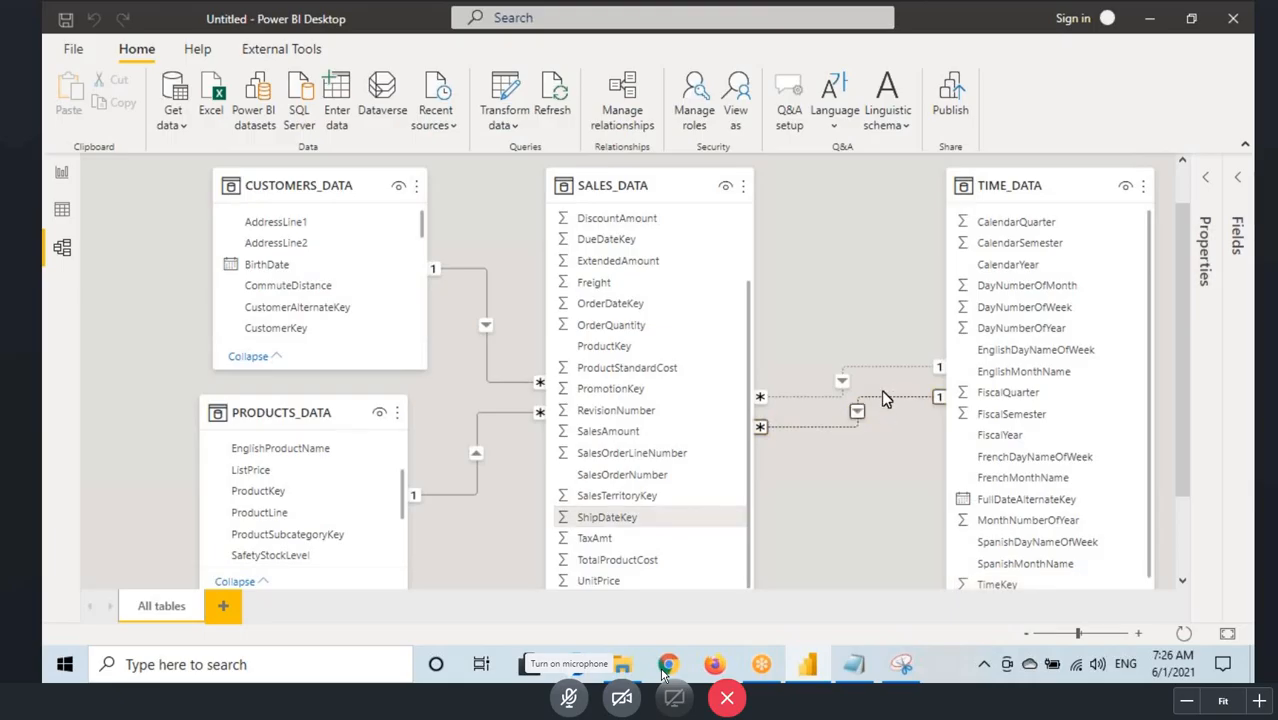
{"action": "left_click", "coordinate": [634, 114]}
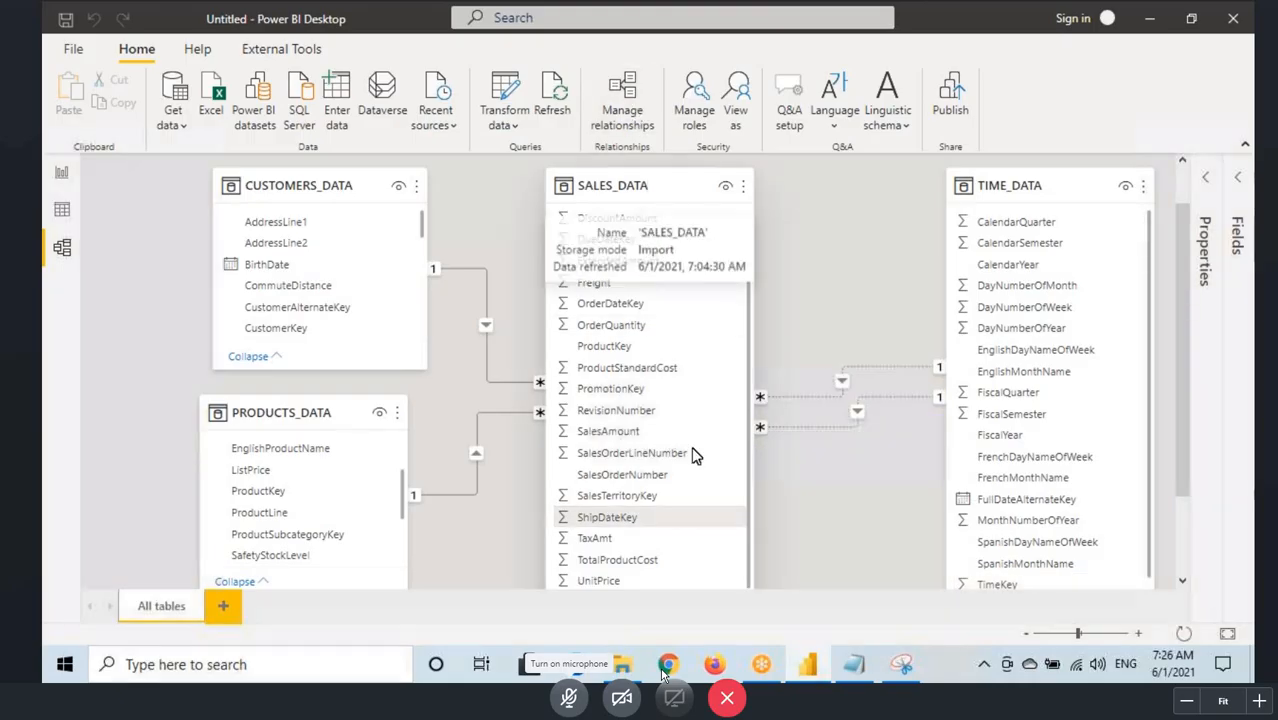
{"action": "left_click", "coordinate": [349, 249]}
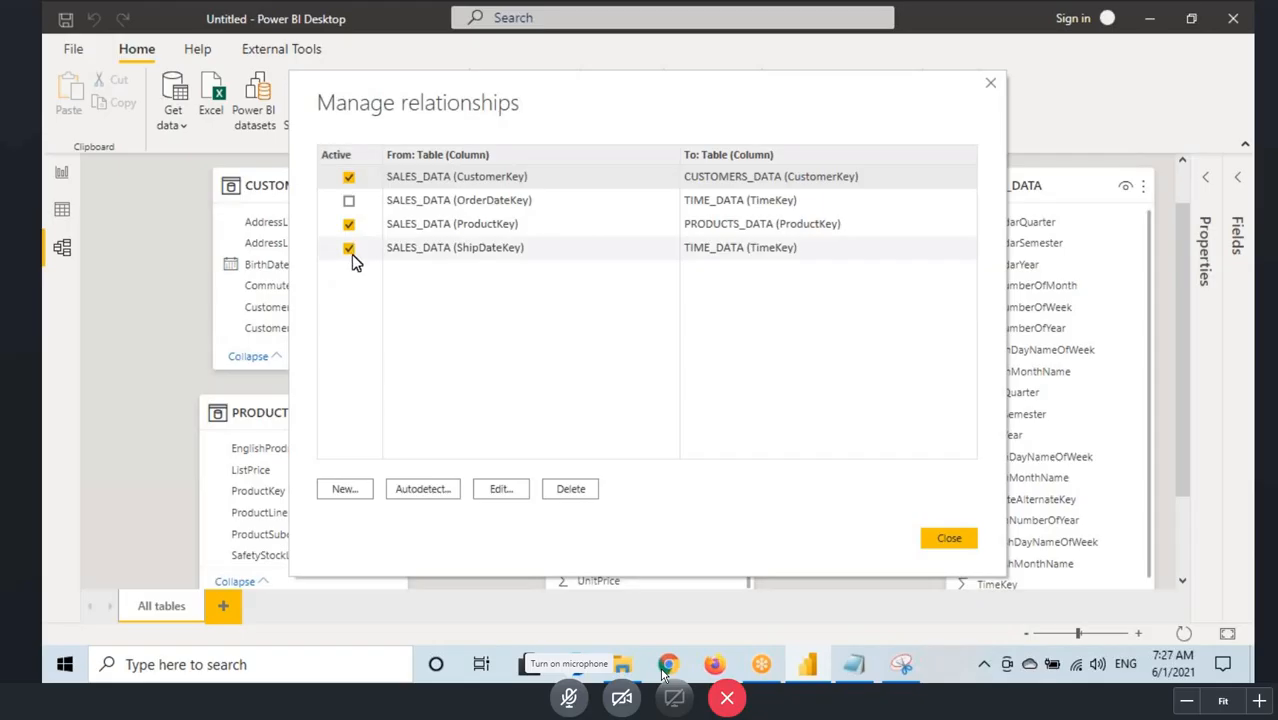
{"action": "left_click", "coordinate": [951, 548]}
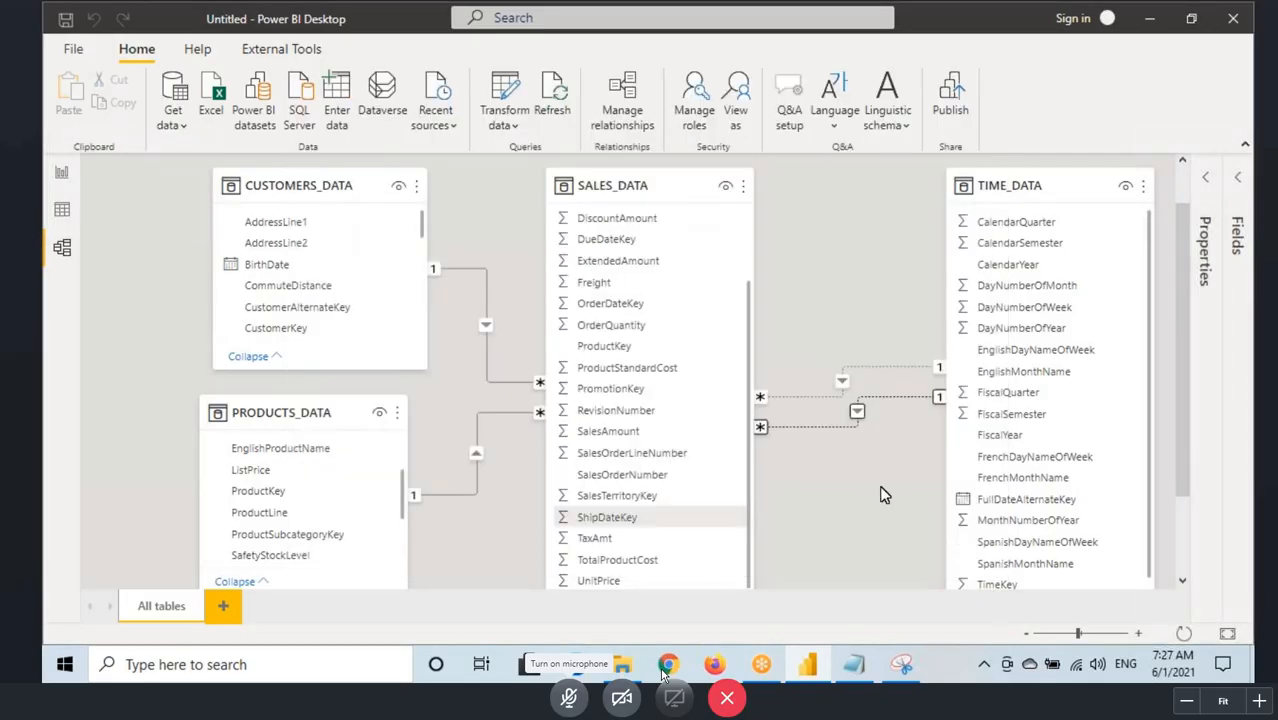
Step: Box the ShipDateKey and TimeKey fields, trace the active relationship between them, mark the inactive one, and clear the marks
{"action": "scroll", "coordinate": [850, 540], "scroll_direction": "down", "scroll_amount": 3}
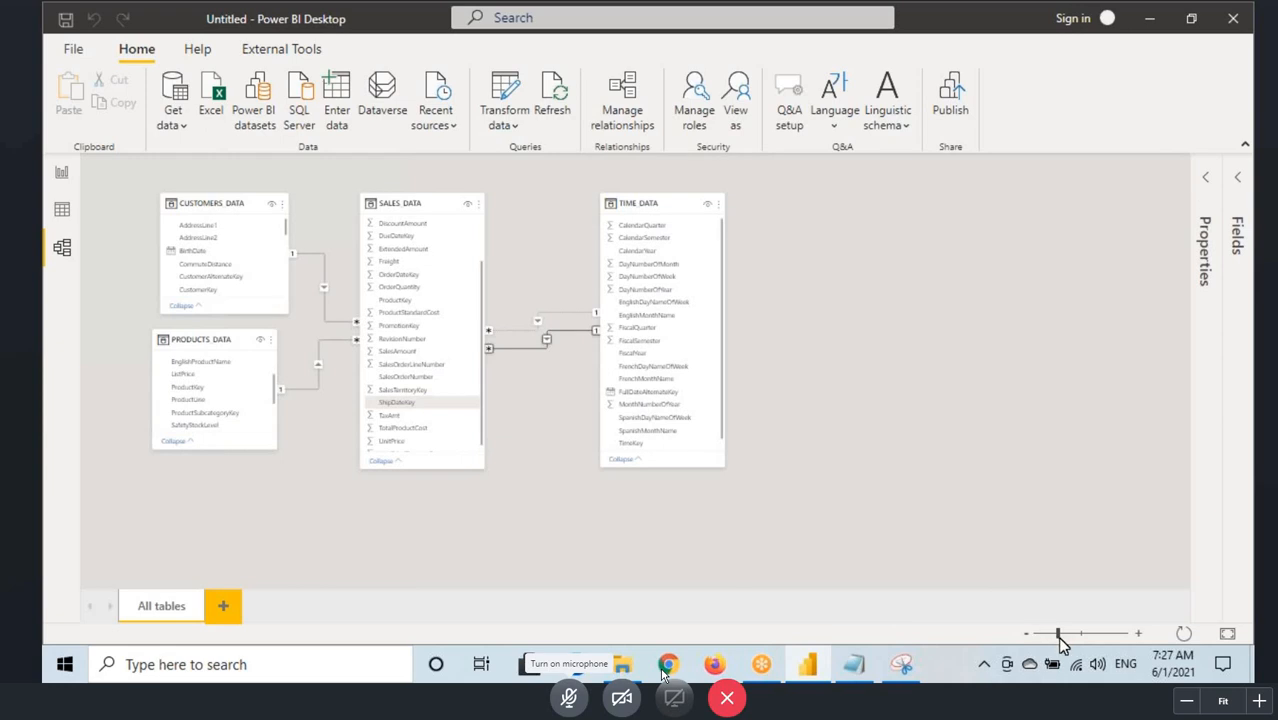
{"action": "left_click_drag", "start_coordinate": [1058, 633], "coordinate": [1070, 633]}
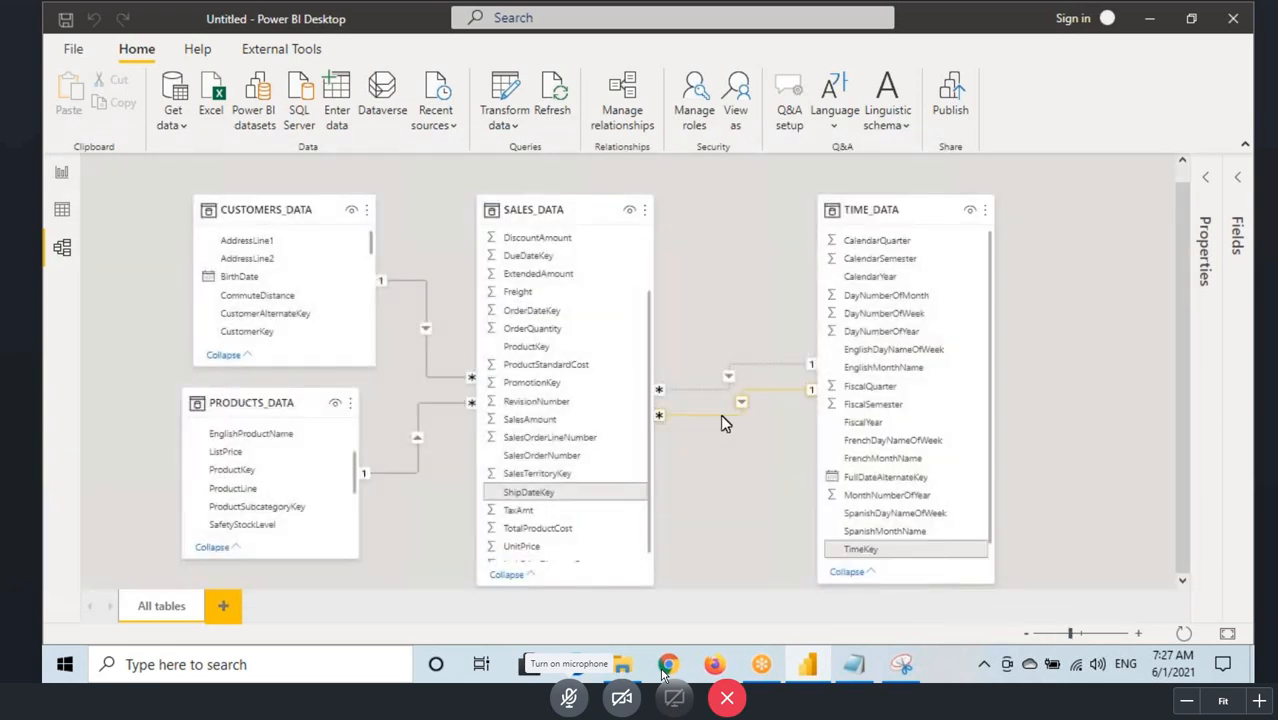
{"action": "key", "text": "ctrl+2"}
{"action": "left_click_drag", "start_coordinate": [483, 486], "coordinate": [597, 501]}
{"action": "left_click_drag", "start_coordinate": [842, 541], "coordinate": [905, 557]}
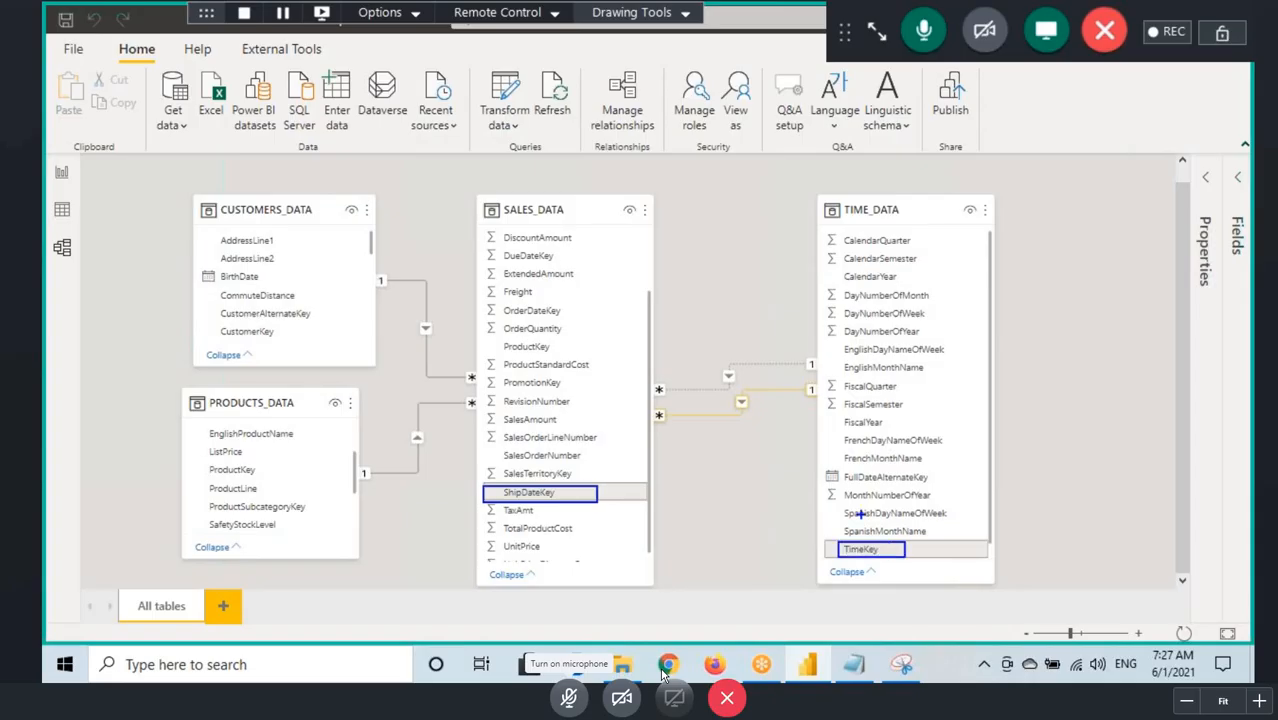
{"action": "mouse_move", "coordinate": [690, 414]}
{"action": "left_mouse_down"}
{"action": "mouse_move", "coordinate": [741, 414]}
{"action": "mouse_move", "coordinate": [700, 340]}
{"action": "left_mouse_up"}
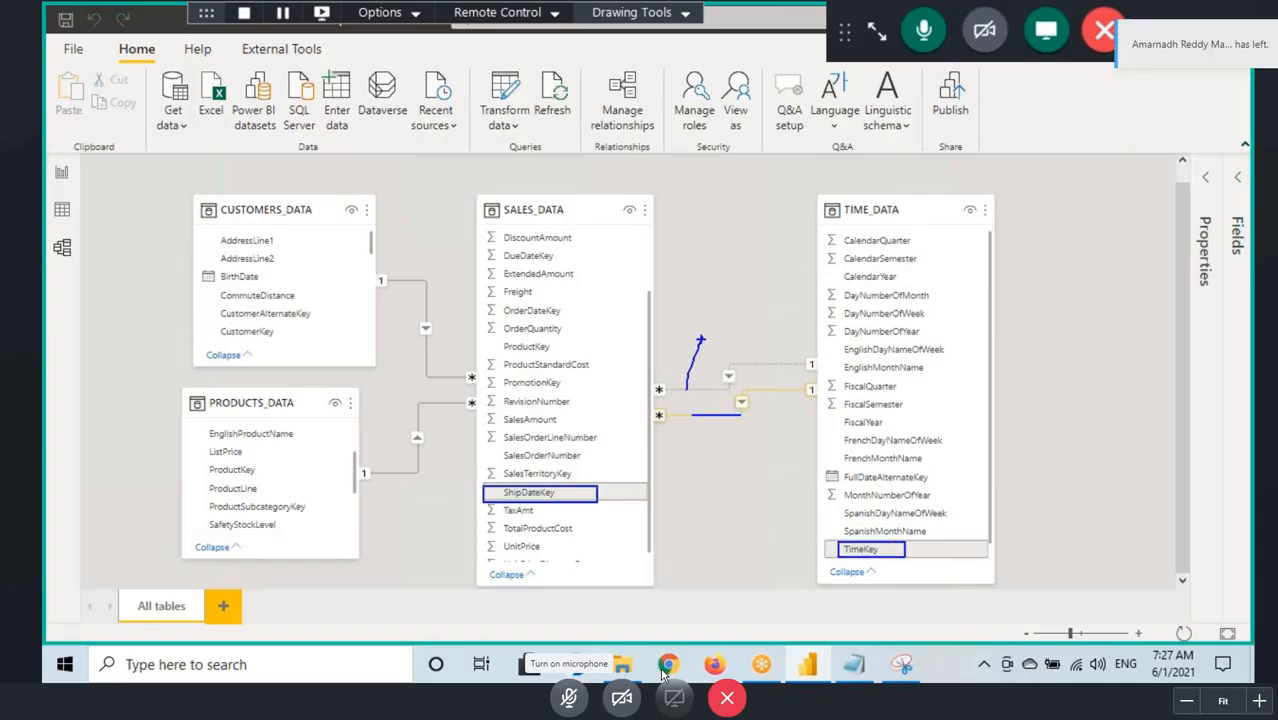
{"action": "key", "text": "Escape"}
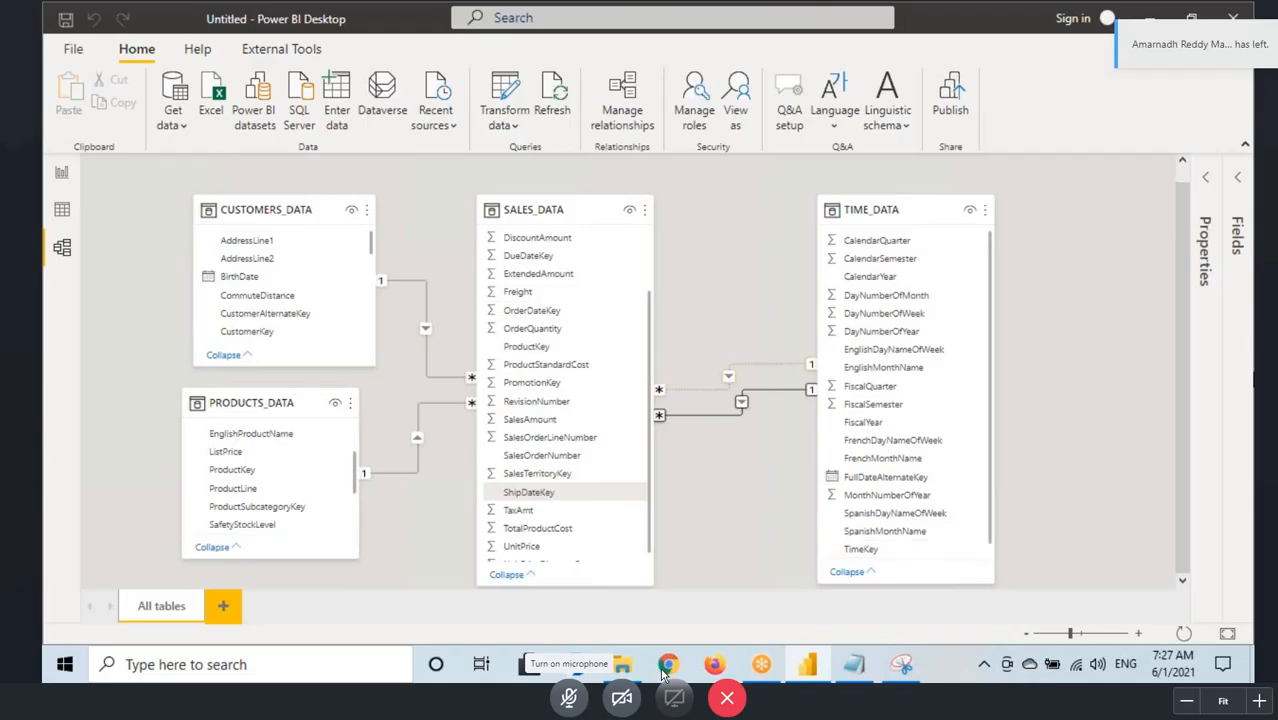
Step: Compare the report's yearly sales table with the OrderDate capture placed beside it in Snipping Tool, and minimize the capture
{"action": "left_click", "coordinate": [61, 172]}
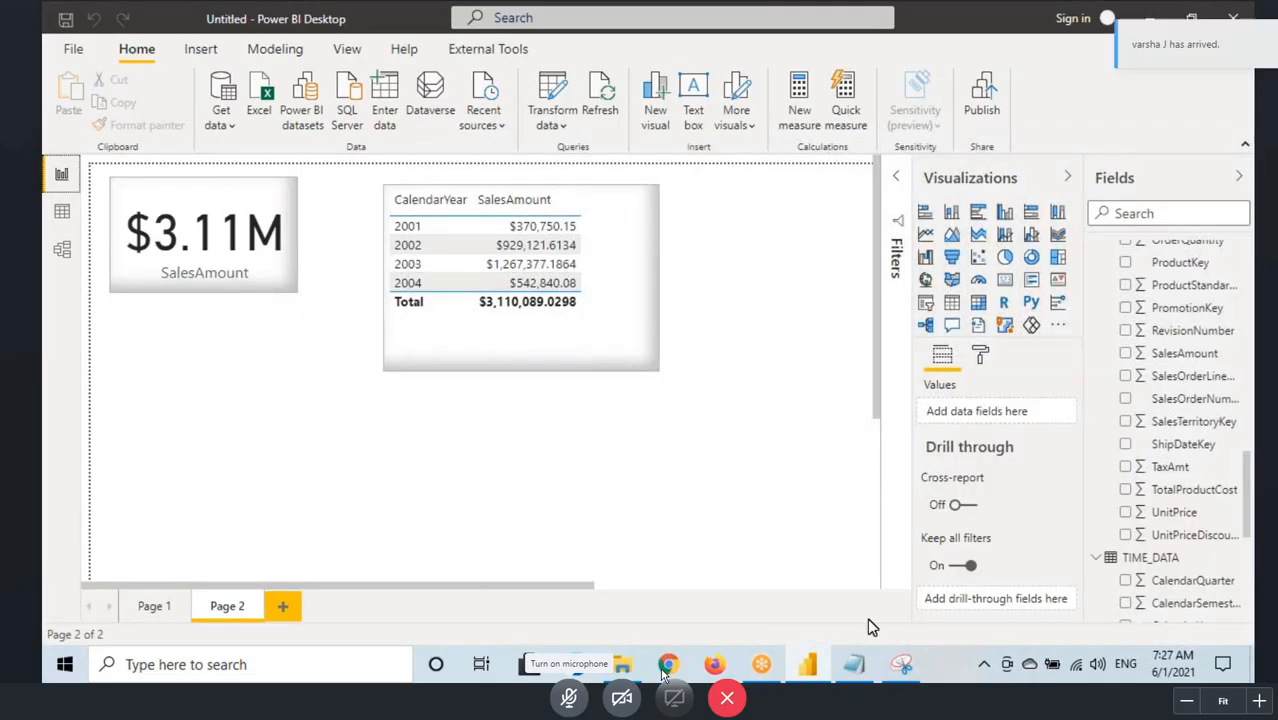
{"action": "left_click", "coordinate": [898, 665]}
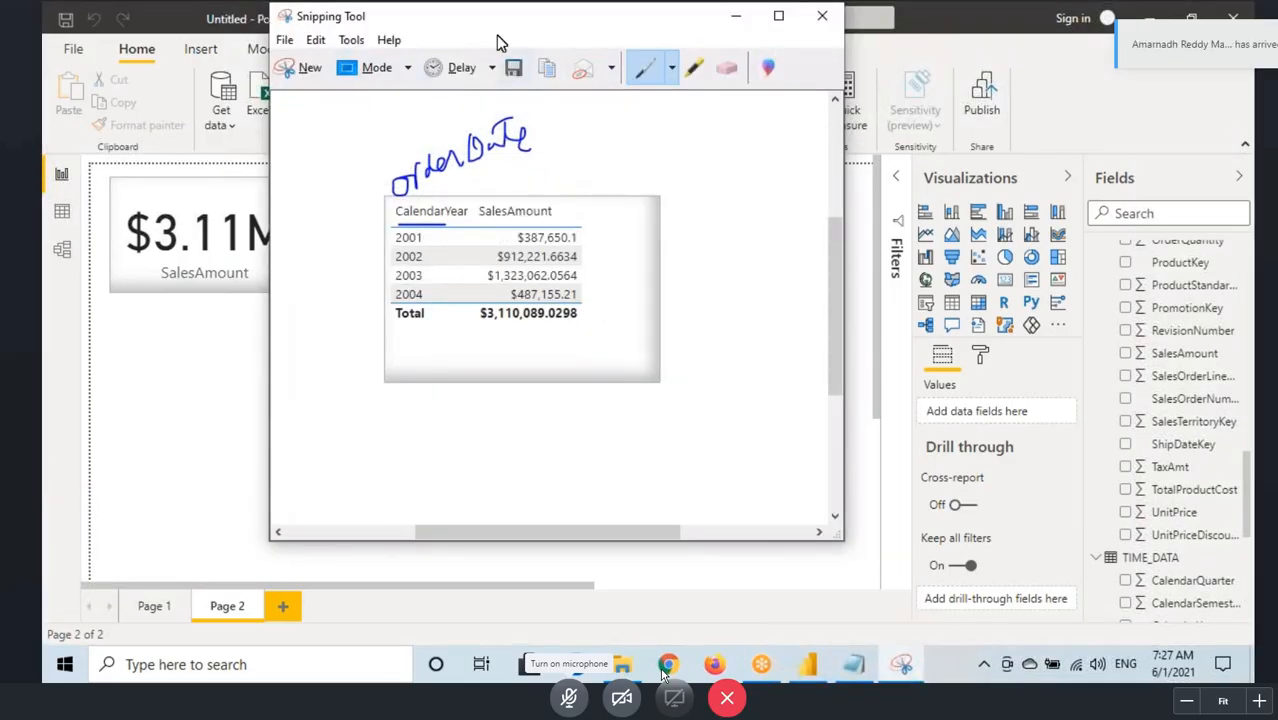
{"action": "left_click_drag", "start_coordinate": [499, 18], "coordinate": [853, 46]}
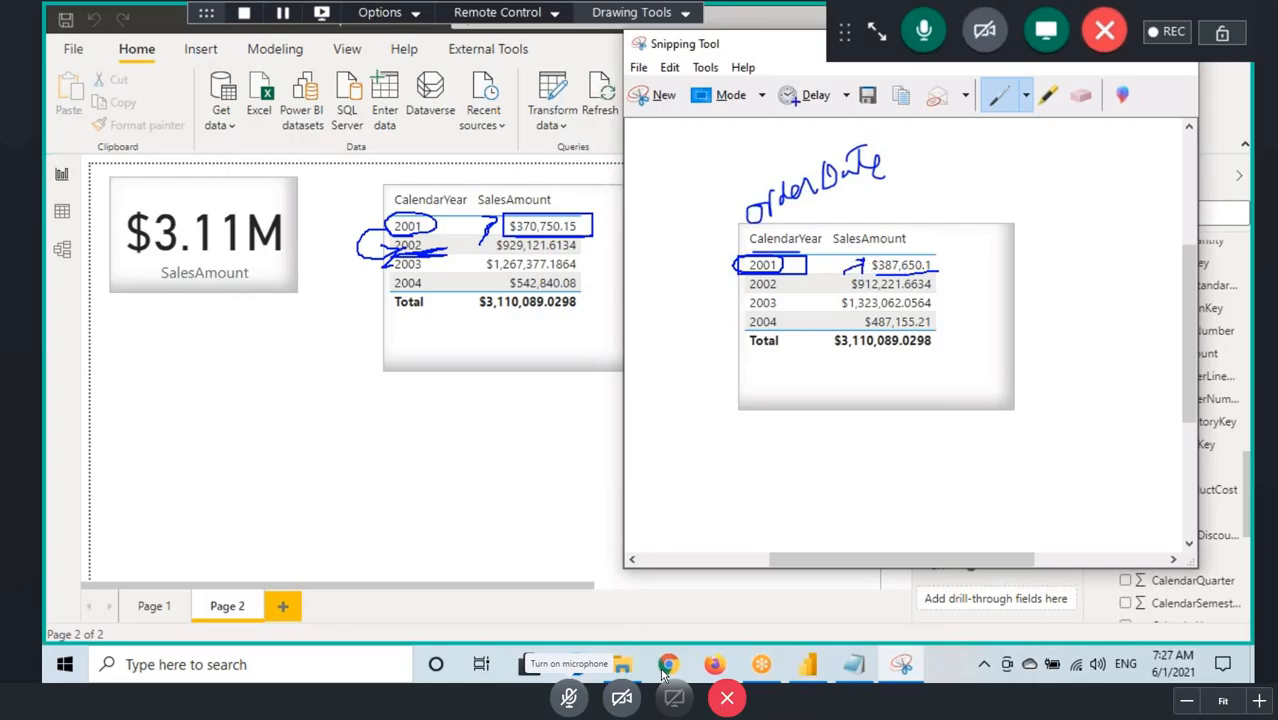
{"action": "left_click_drag", "start_coordinate": [777, 54], "coordinate": [628, 139]}
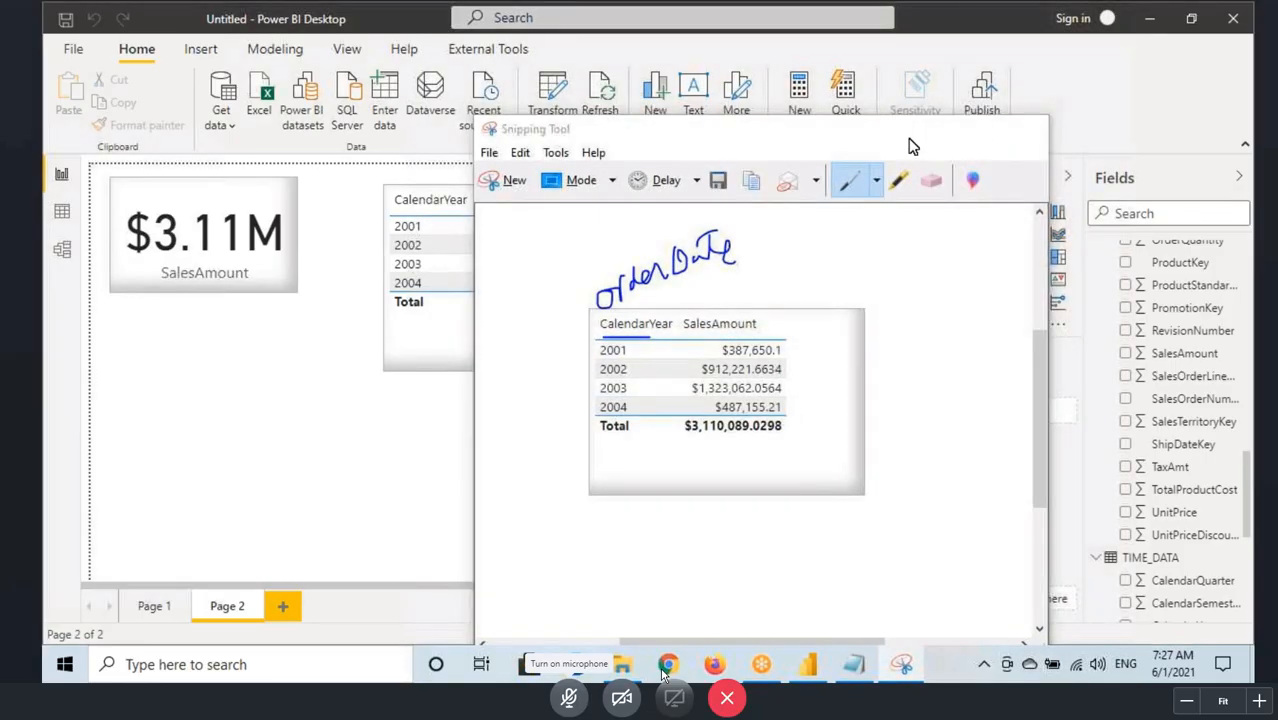
{"action": "left_click", "coordinate": [936, 131]}
Step: Handwrite "Order" and "Ship" below the visuals with an outlined box under each, clear the marks, and return to the model view
{"action": "mouse_move", "coordinate": [207, 380]}
{"action": "left_mouse_down"}
{"action": "mouse_move", "coordinate": [197, 415]}
{"action": "mouse_move", "coordinate": [275, 393]}
{"action": "left_mouse_up"}
{"action": "mouse_move", "coordinate": [440, 388]}
{"action": "left_mouse_down"}
{"action": "mouse_move", "coordinate": [466, 420]}
{"action": "mouse_move", "coordinate": [519, 404]}
{"action": "left_mouse_up"}
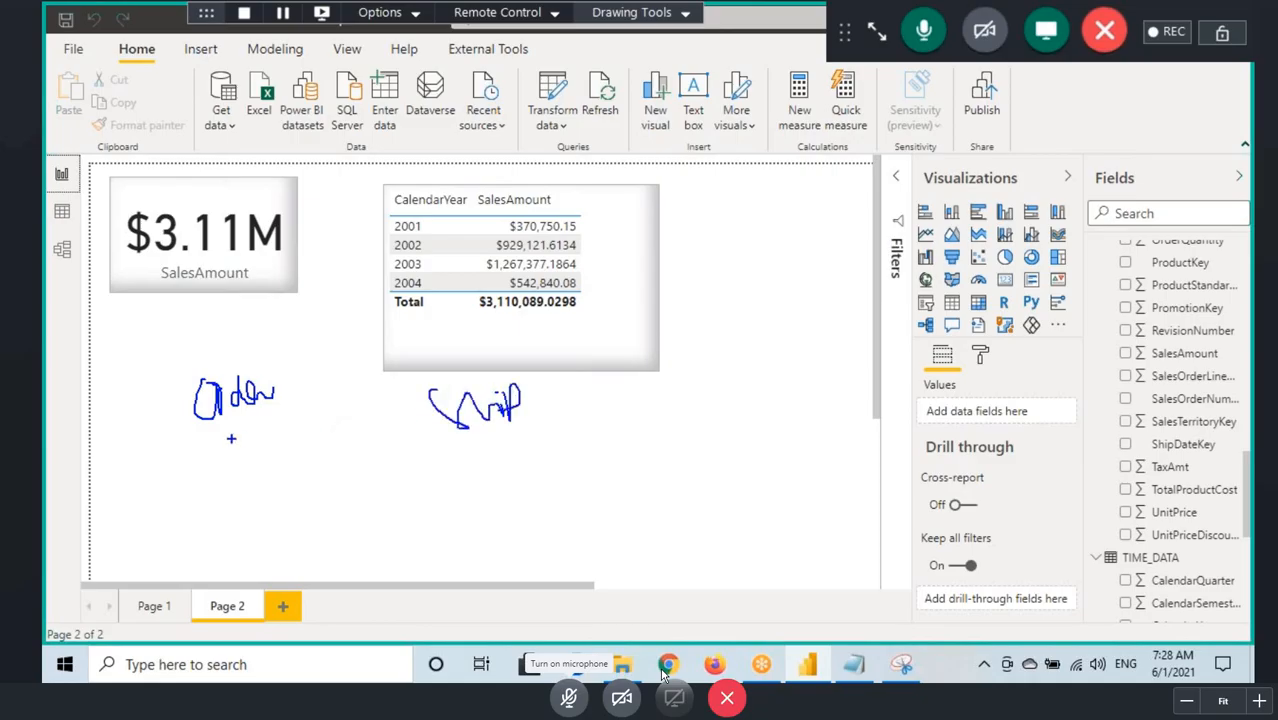
{"action": "mouse_move", "coordinate": [195, 457]}
{"action": "left_mouse_down"}
{"action": "mouse_move", "coordinate": [413, 574]}
{"action": "mouse_move", "coordinate": [212, 445]}
{"action": "mouse_move", "coordinate": [236, 444]}
{"action": "left_mouse_up"}
{"action": "mouse_move", "coordinate": [455, 440]}
{"action": "left_mouse_down"}
{"action": "mouse_move", "coordinate": [496, 567]}
{"action": "mouse_move", "coordinate": [514, 421]}
{"action": "left_mouse_up"}
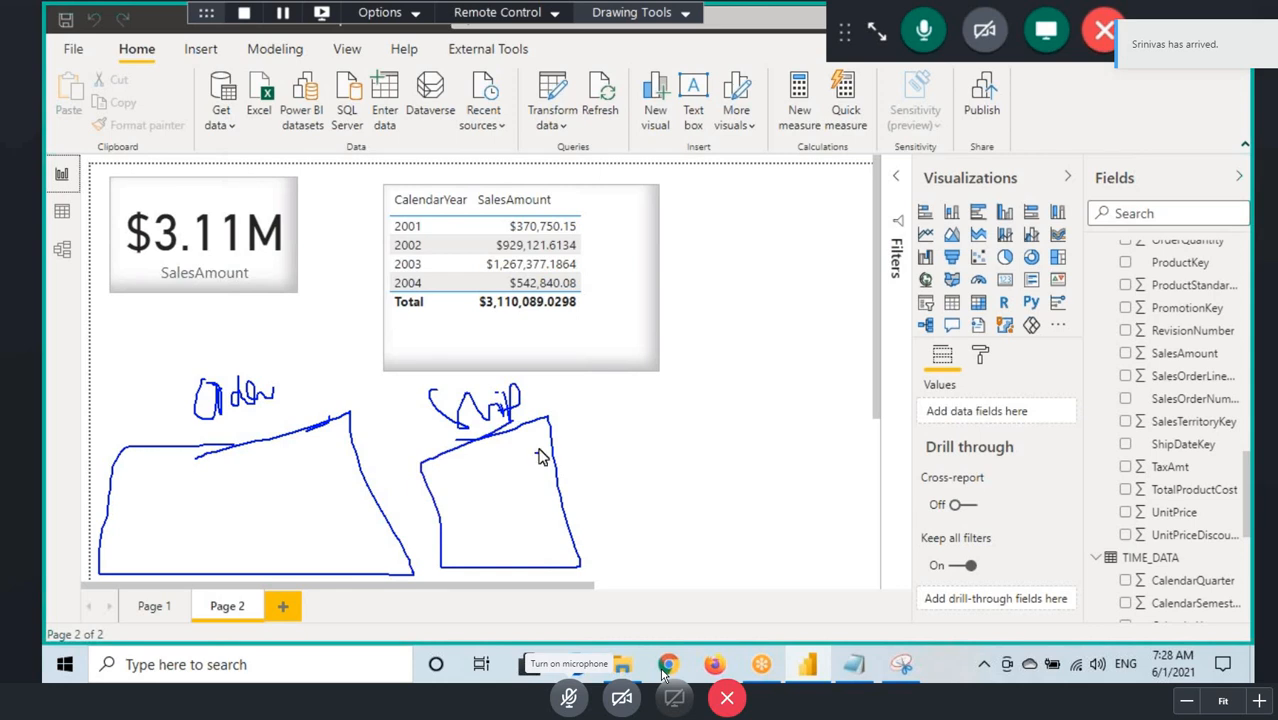
{"action": "key", "text": "Escape"}
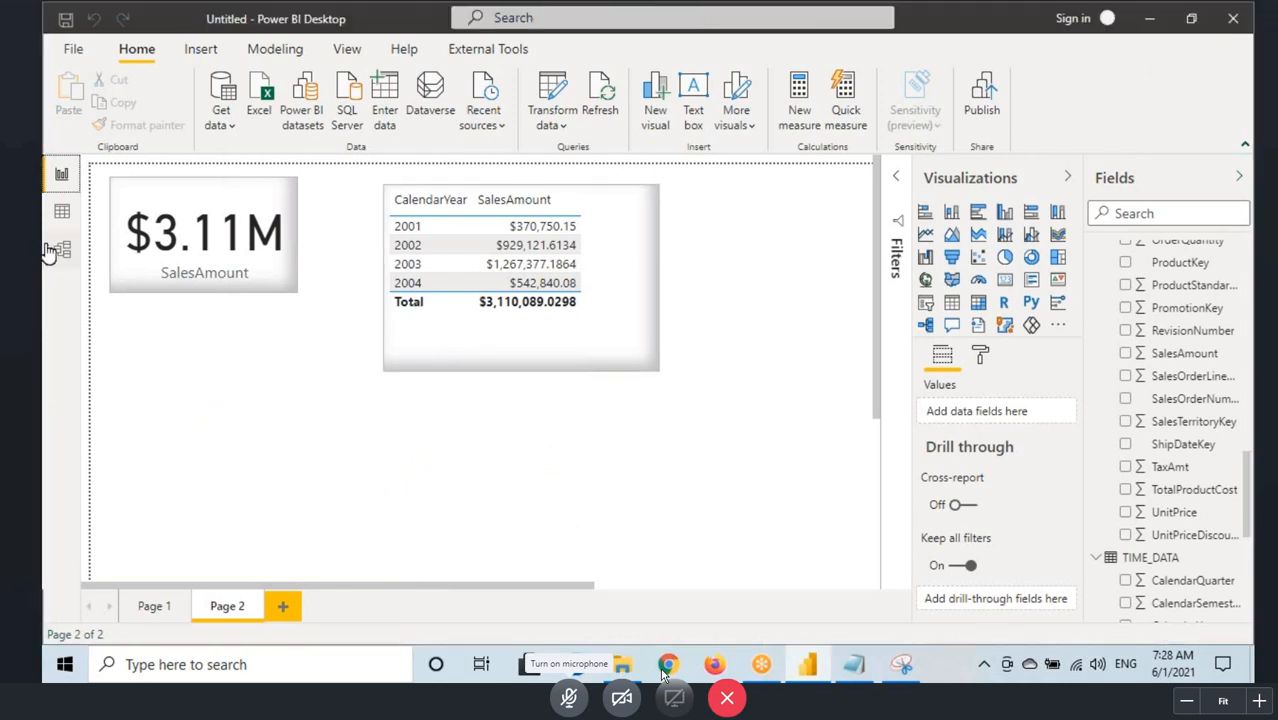
{"action": "left_click", "coordinate": [47, 252]}
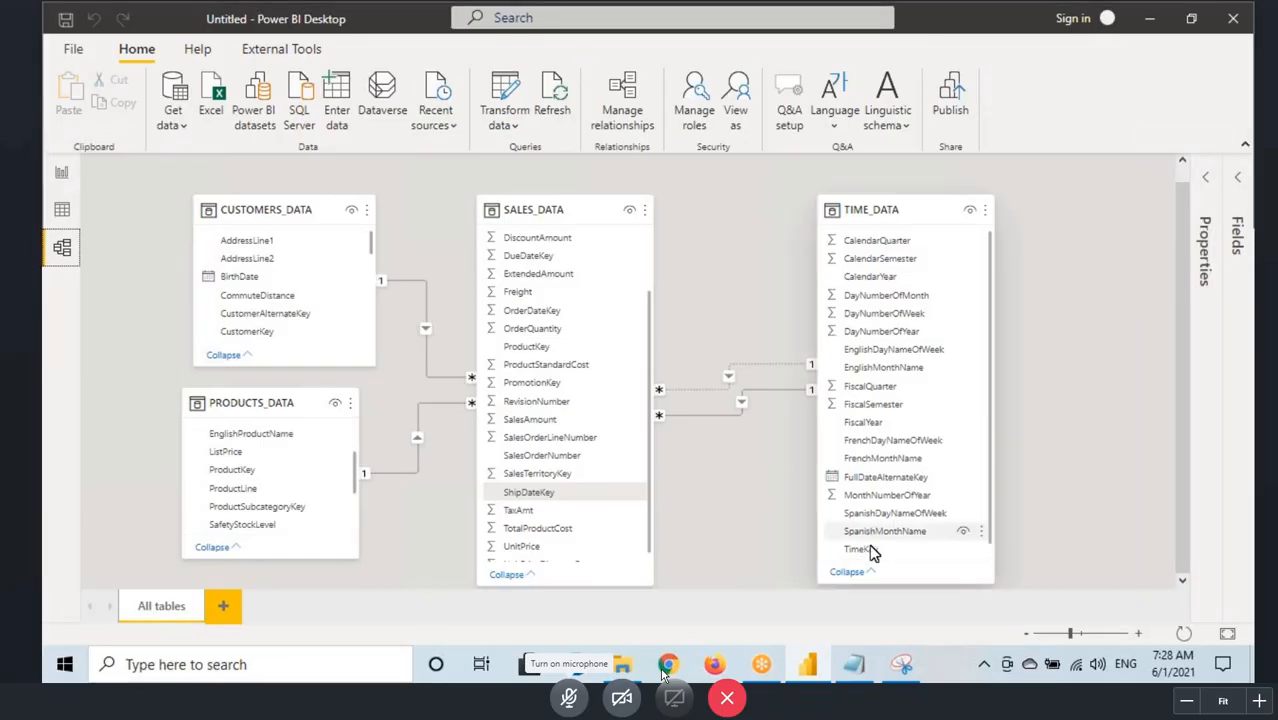
Step: Switch to the Notepad notes, highlight the OrderDateYear and ShipDateYear lines, and add a dashed separator line below "Only One Active Relationship"
{"action": "left_click", "coordinate": [866, 672]}
{"action": "scroll", "coordinate": [388, 462], "scroll_direction": "down", "scroll_amount": 2}
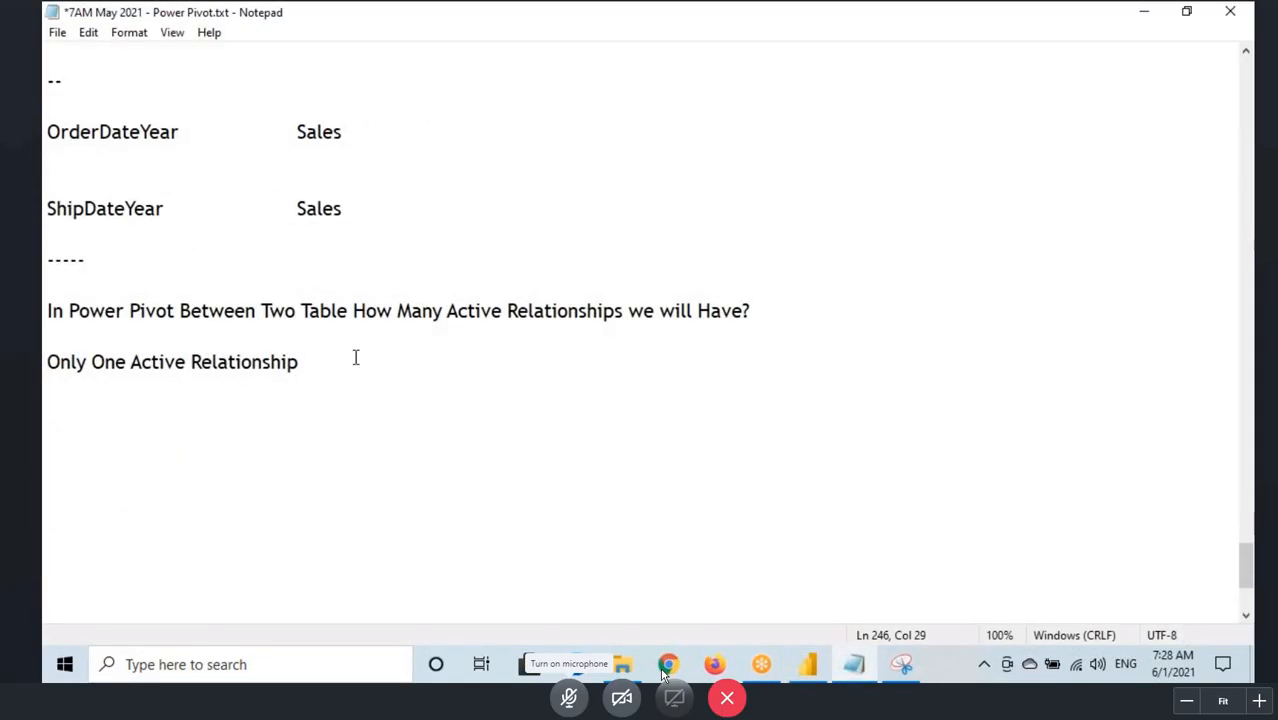
{"action": "key", "text": "Return"}
{"action": "key", "text": "Return"}
{"action": "left_click_drag", "start_coordinate": [47, 131], "coordinate": [354, 211]}
{"action": "left_click", "coordinate": [80, 403]}
{"action": "left_click", "coordinate": [806, 664]}
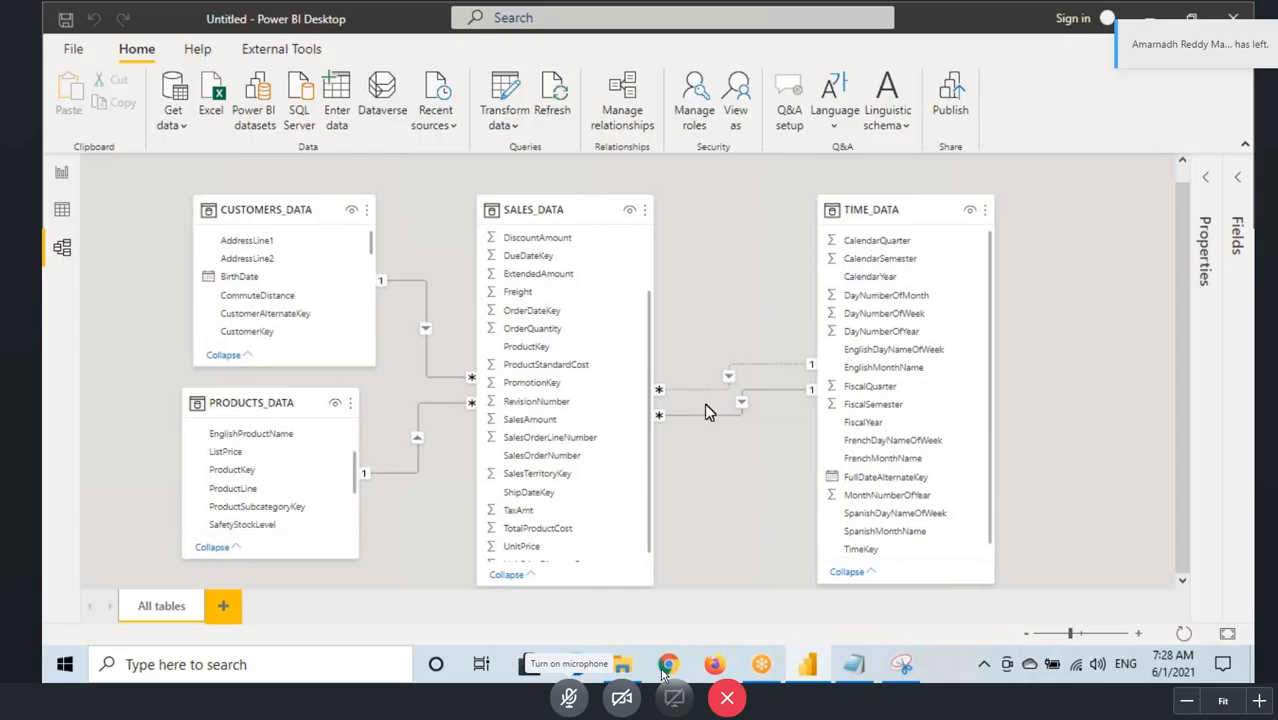
{"action": "left_click", "coordinate": [858, 668]}
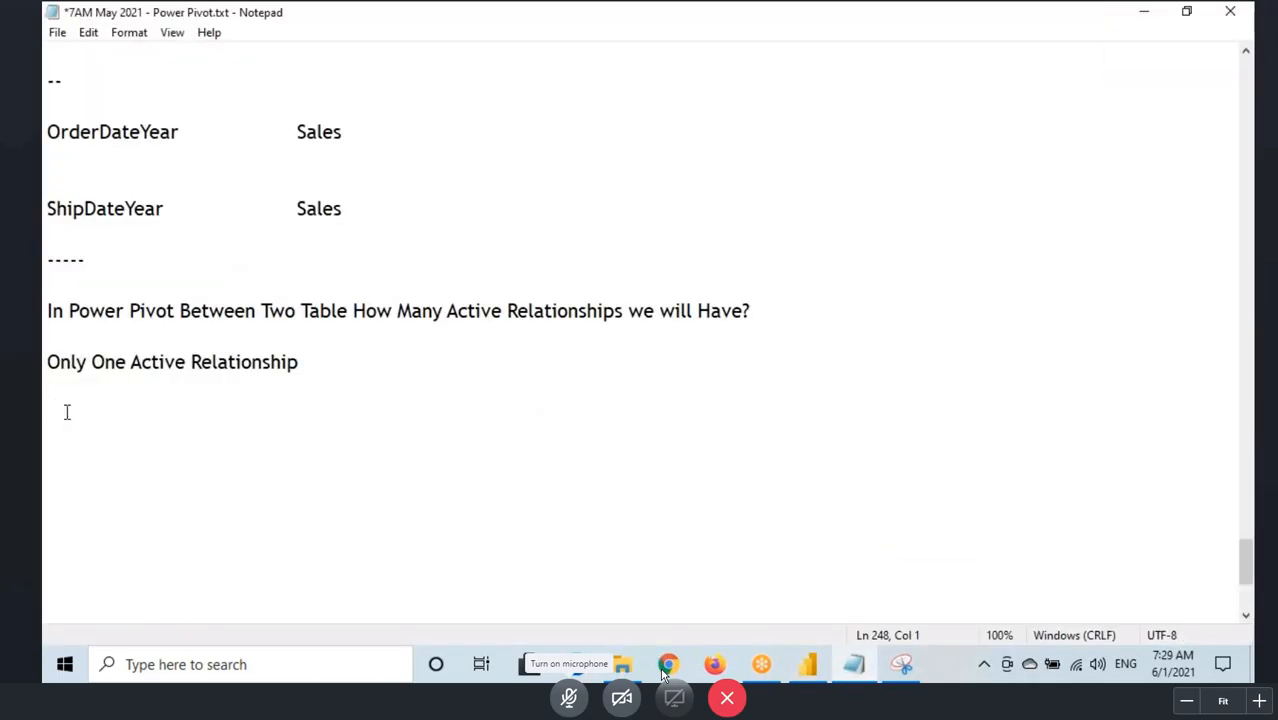
{"action": "type", "text": "-------------------"}
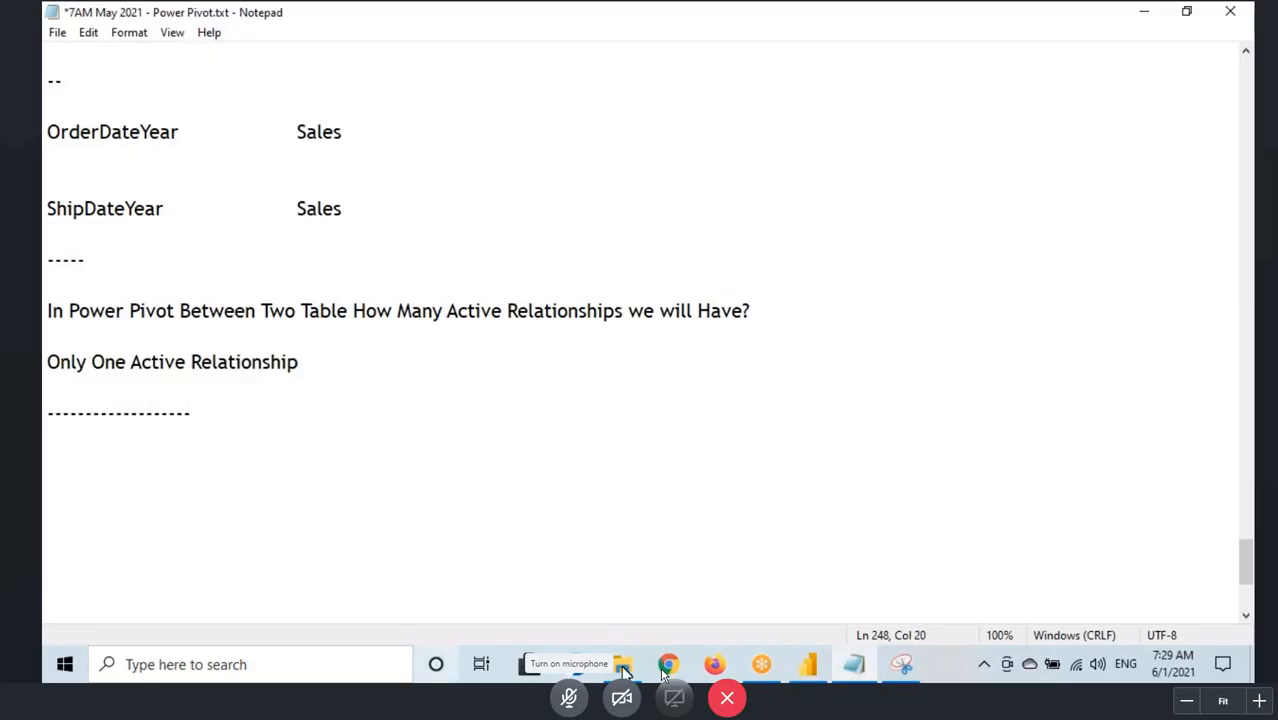
Step: Handwrite "DM" in the blank area of the notes near the dashed separator and clear the marks
{"action": "left_click", "coordinate": [622, 665]}
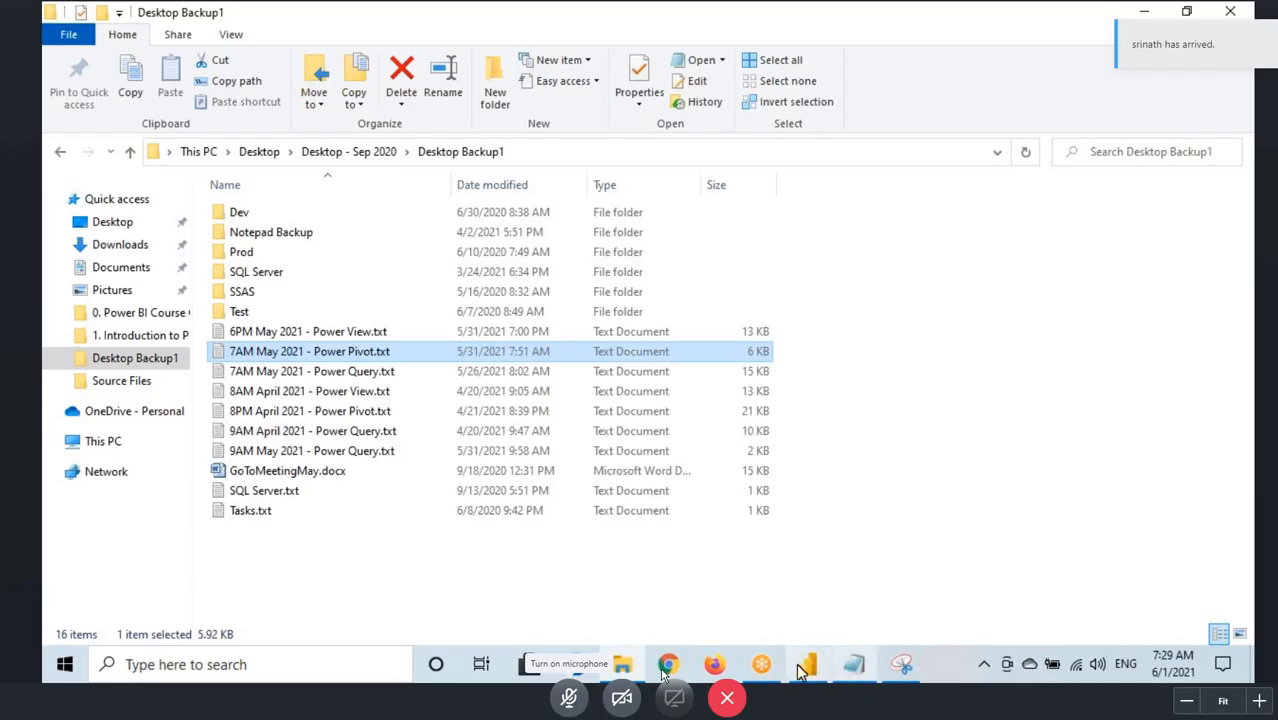
{"action": "left_click", "coordinate": [862, 666]}
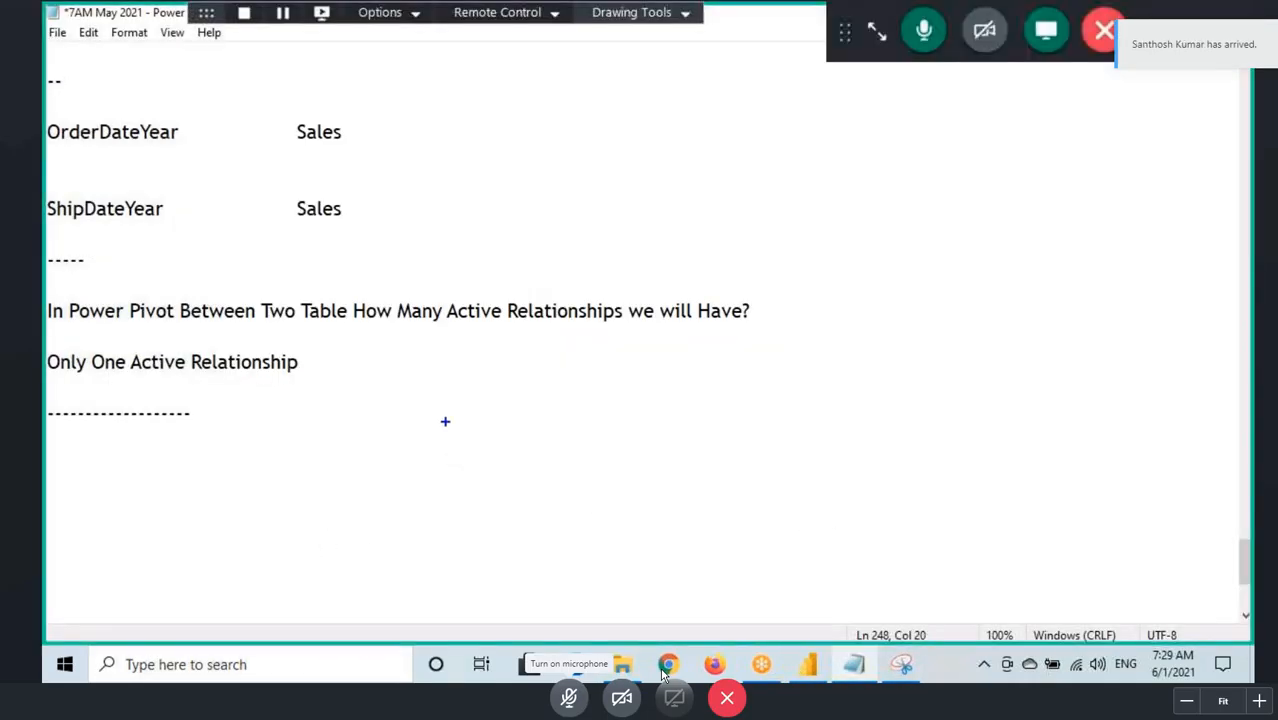
{"action": "mouse_move", "coordinate": [445, 421]}
{"action": "left_mouse_down"}
{"action": "mouse_move", "coordinate": [460, 468]}
{"action": "mouse_move", "coordinate": [510, 472]}
{"action": "left_mouse_up"}
{"action": "mouse_move", "coordinate": [456, 503]}
{"action": "left_mouse_down"}
{"action": "mouse_move", "coordinate": [458, 536]}
{"action": "mouse_move", "coordinate": [491, 502]}
{"action": "mouse_move", "coordinate": [486, 537]}
{"action": "left_mouse_up"}
{"action": "mouse_move", "coordinate": [490, 505]}
{"action": "left_mouse_down"}
{"action": "mouse_move", "coordinate": [520, 527]}
{"action": "mouse_move", "coordinate": [510, 530]}
{"action": "left_mouse_up"}
{"action": "mouse_move", "coordinate": [527, 502]}
{"action": "left_mouse_down"}
{"action": "mouse_move", "coordinate": [533, 514]}
{"action": "mouse_move", "coordinate": [575, 511]}
{"action": "left_mouse_up"}
{"action": "key", "text": "Escape"}
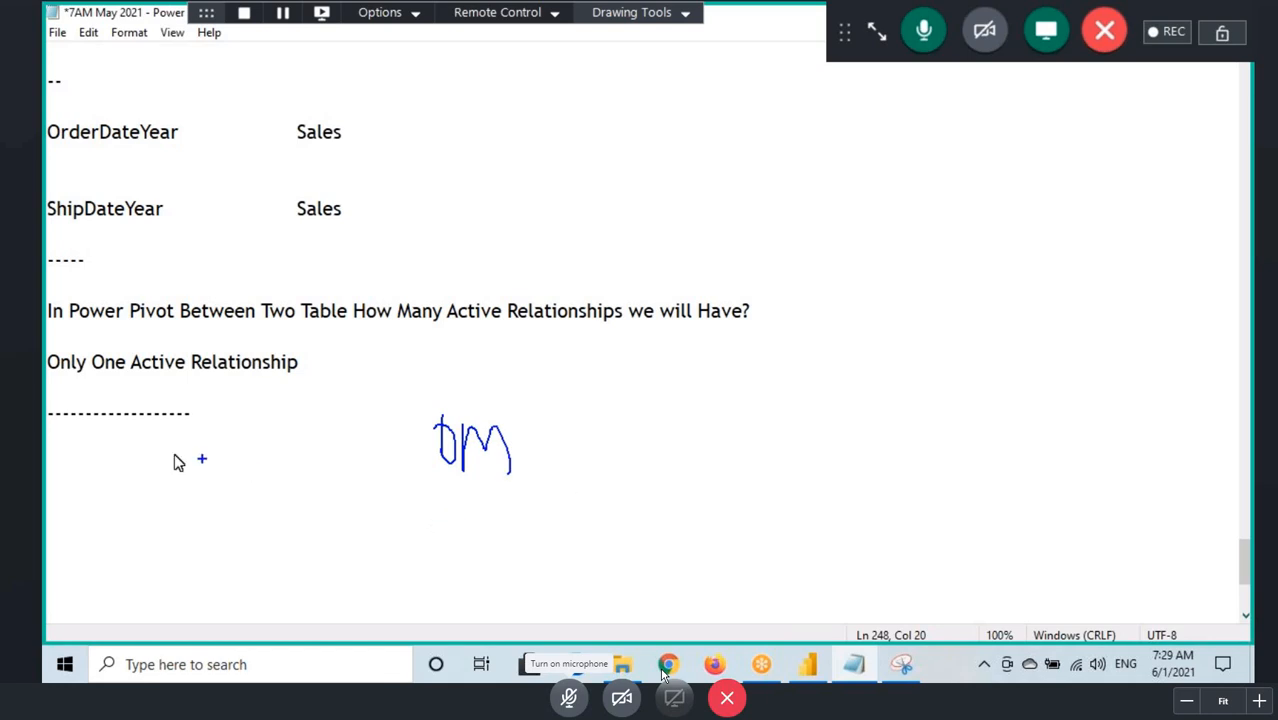
Step: Add the note "If we need to See Both Order Date & Ship Date wise Sales we have Some WorkAround" under the dashed line
{"action": "key", "text": "Return"}
{"action": "type", "text": "If we nee"}
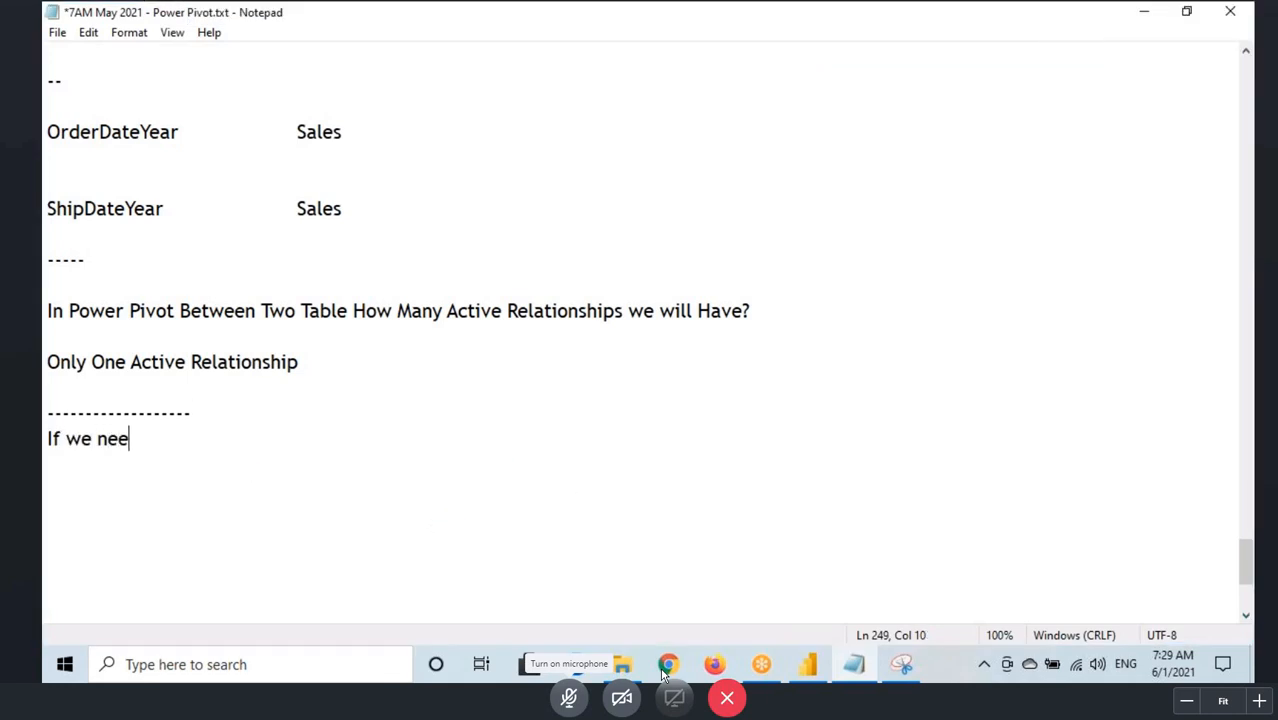
{"action": "type", "text": "d to See B"}
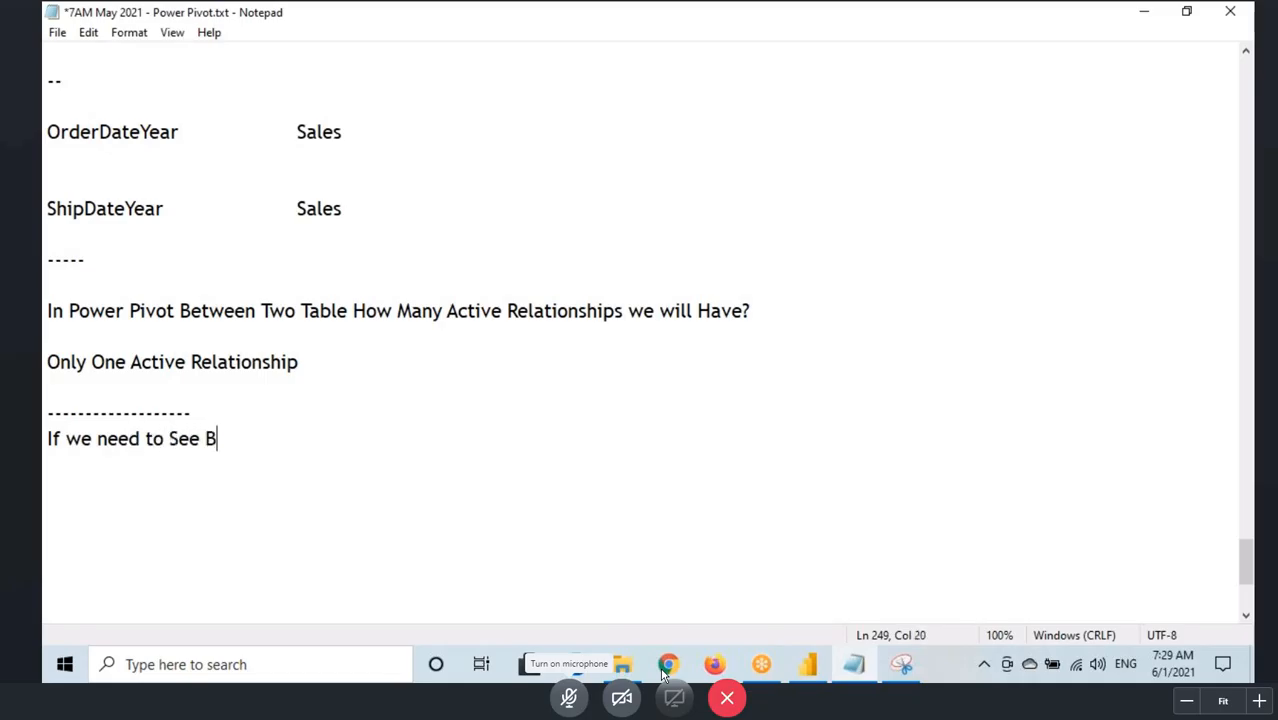
{"action": "type", "text": "oth Ord"}
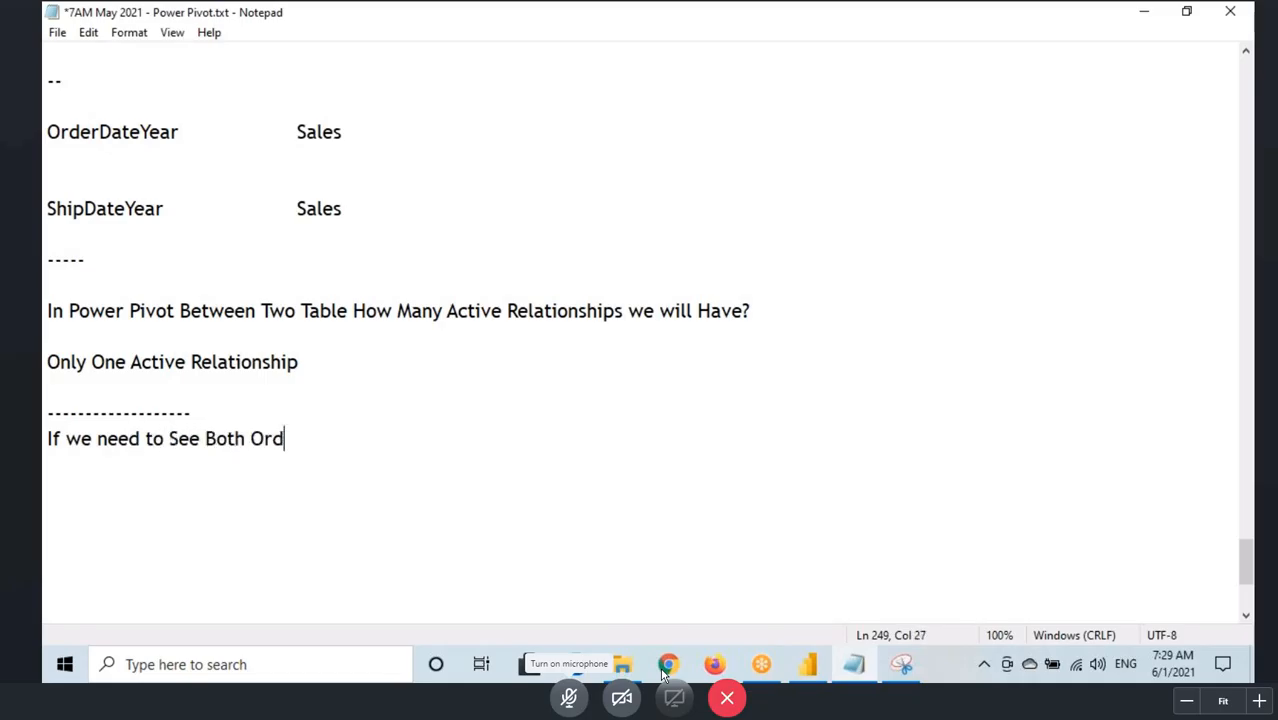
{"action": "type", "text": "er Date"}
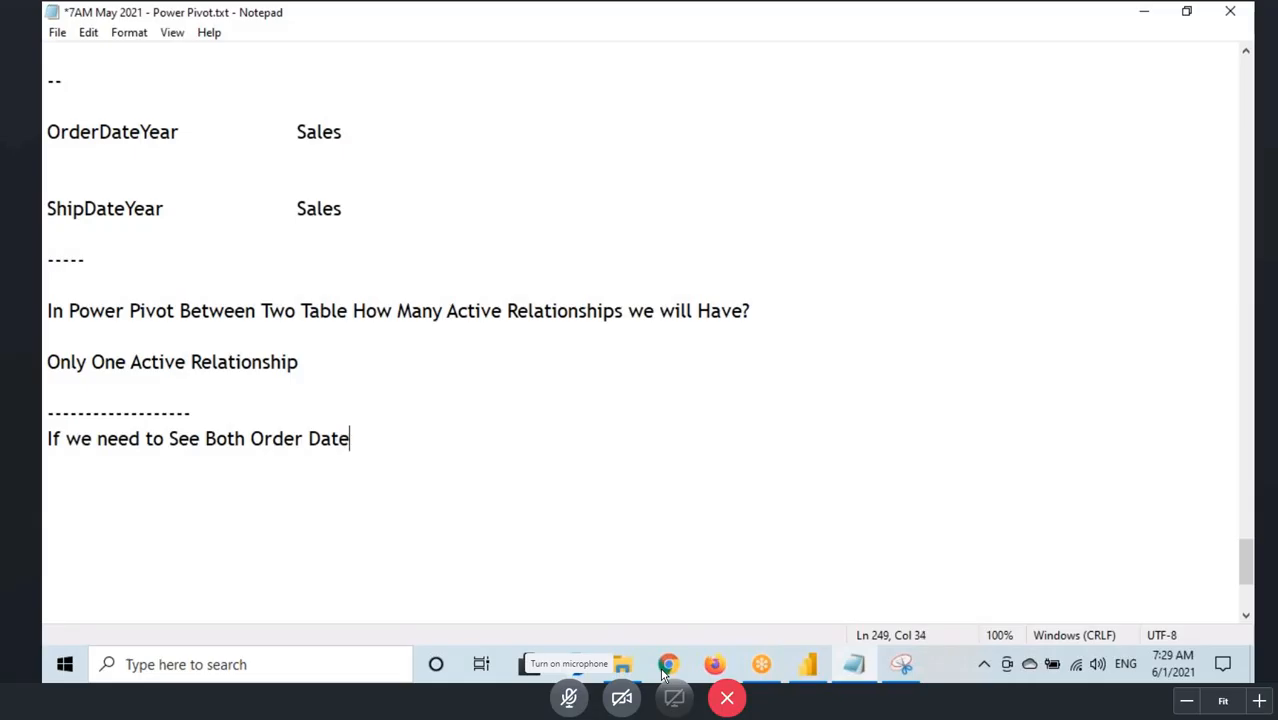
{"action": "type", "text": " & Sh"}
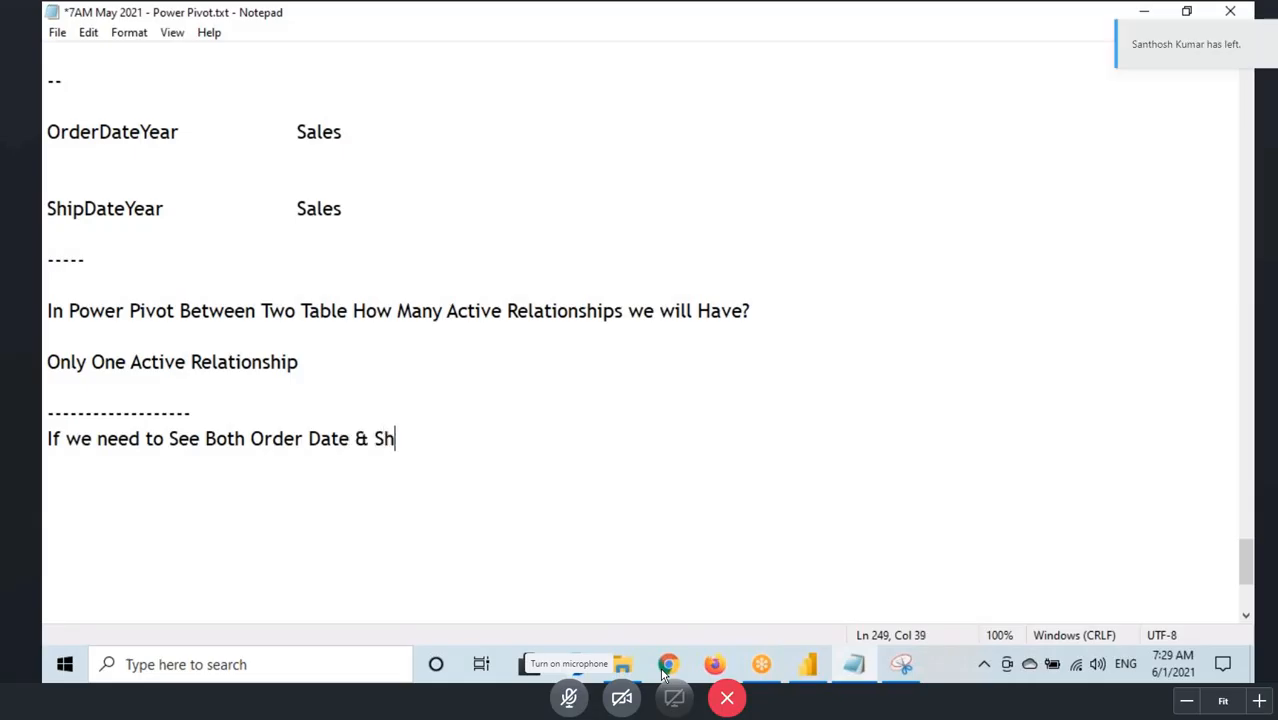
{"action": "type", "text": "ip Date "}
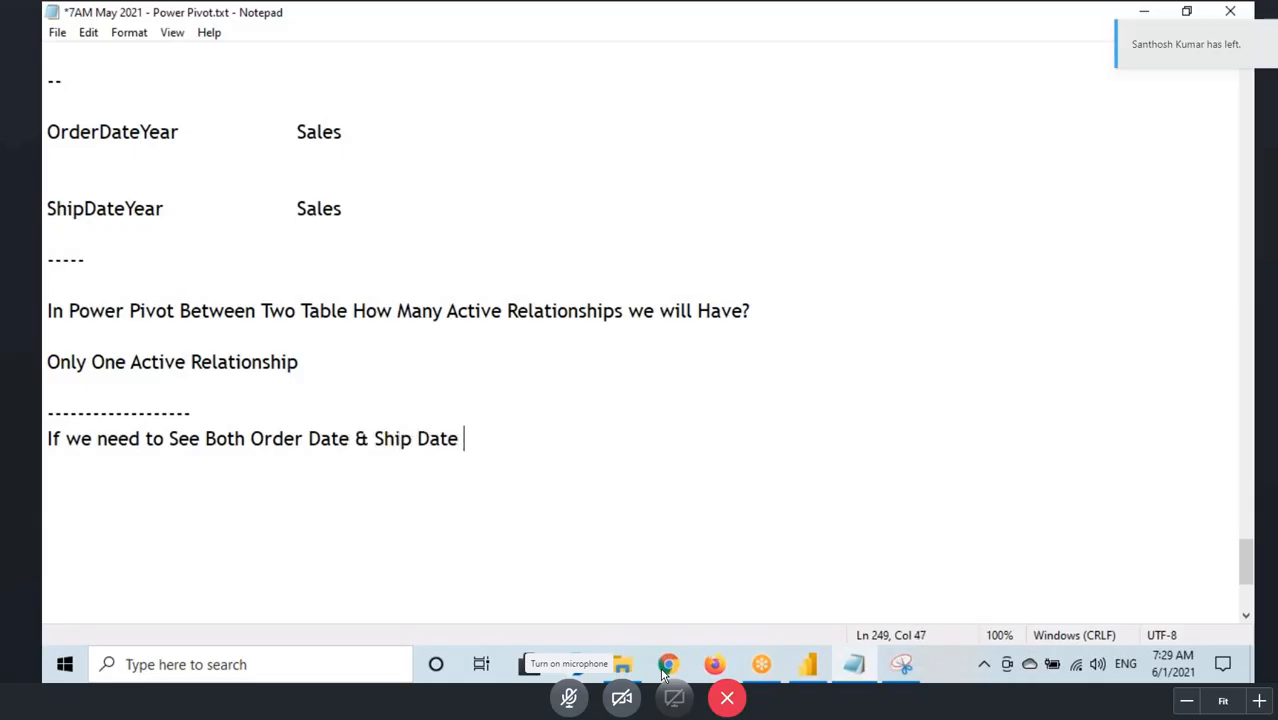
{"action": "type", "text": "wise Sal"}
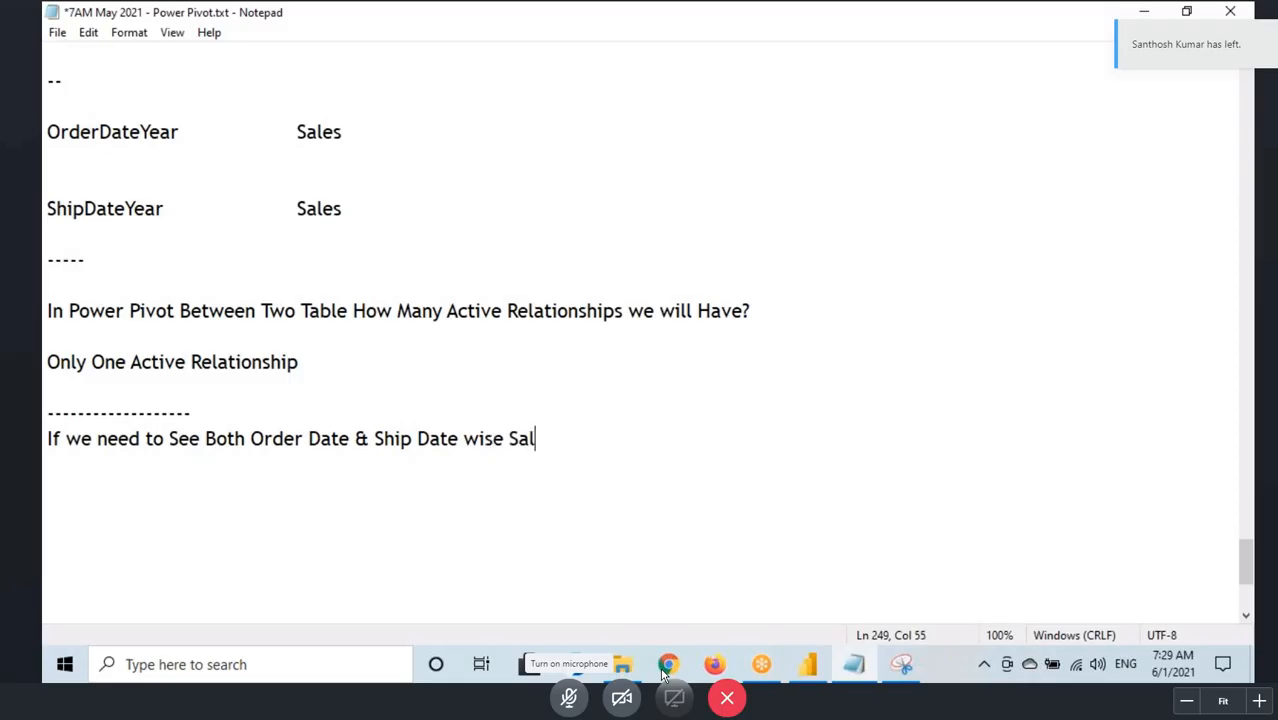
{"action": "type", "text": "es we hav"}
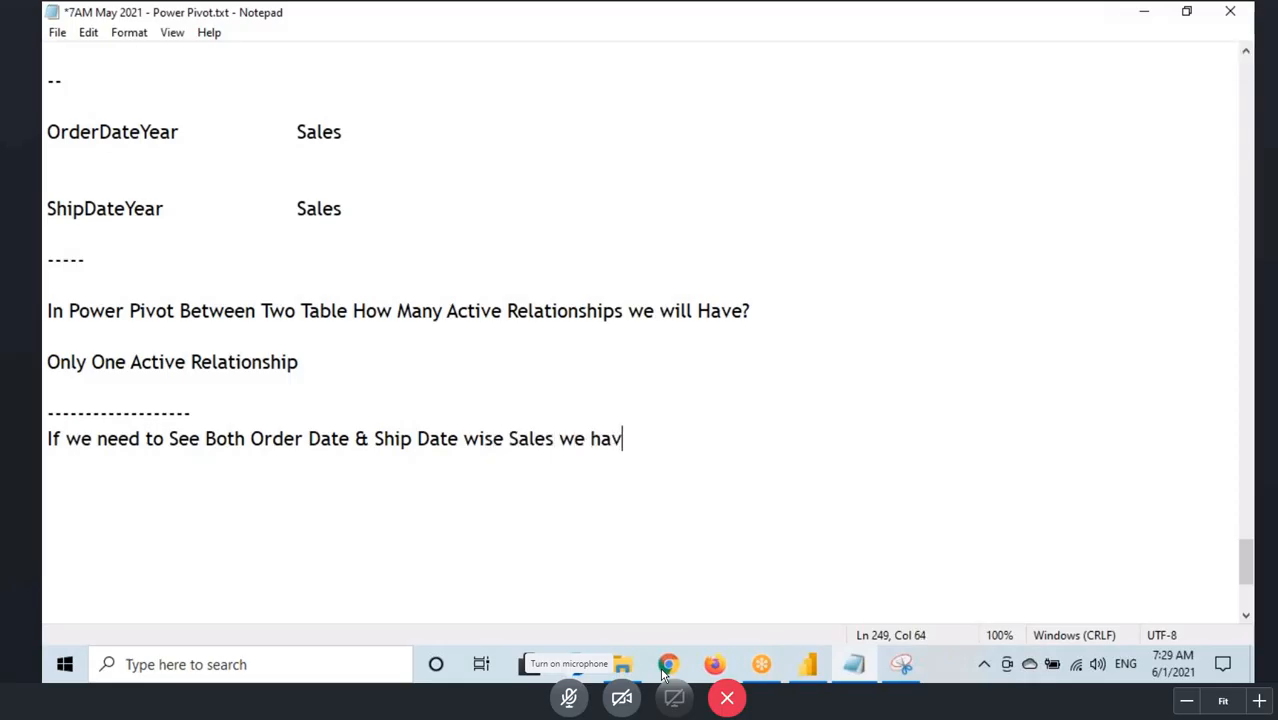
{"action": "type", "text": "e Some Wor"}
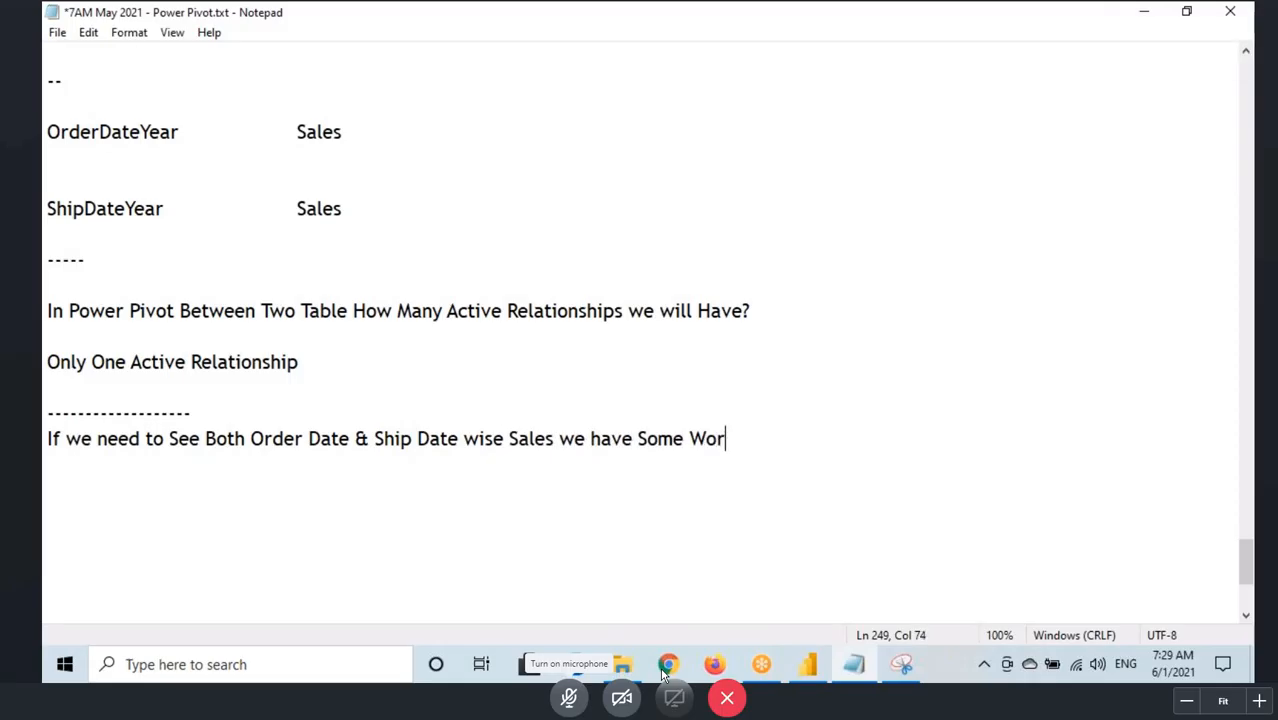
{"action": "type", "text": "kAround"}
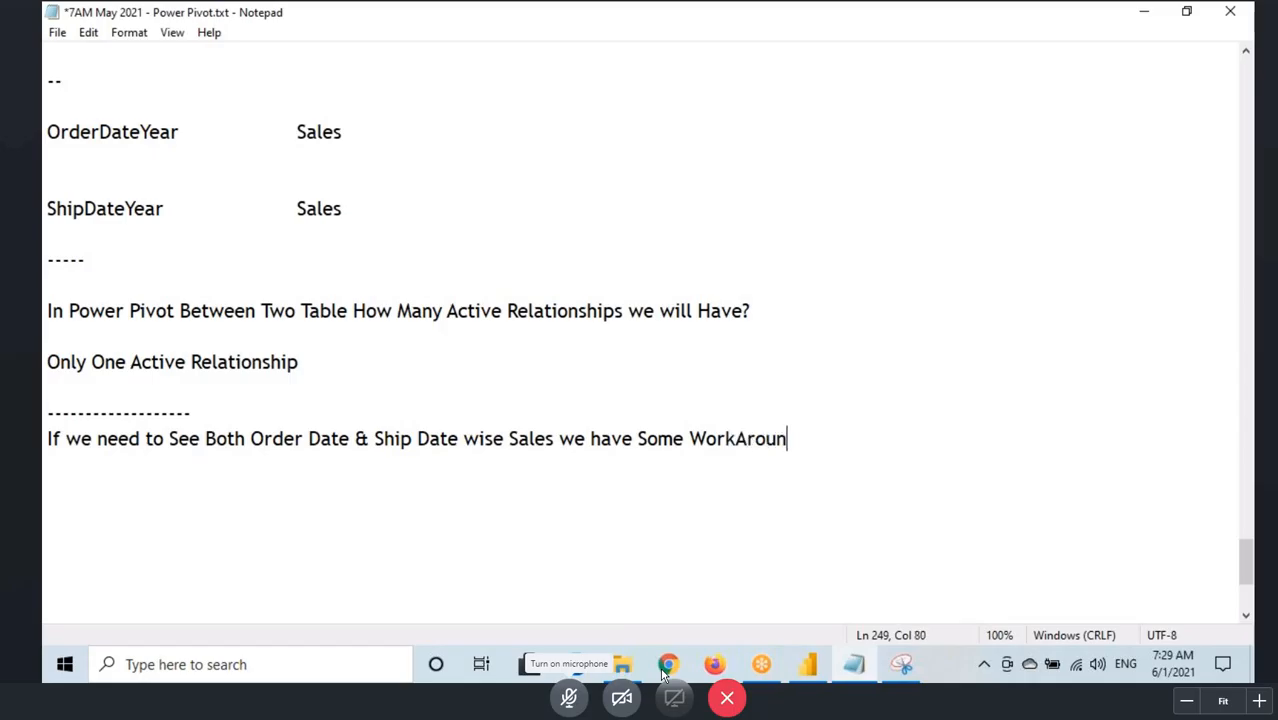
Step: Open "6. DAX Functions - Filter Functions.doc" from D:\Power BI Material\Power Pivot\DAX using File Explorer
{"action": "left_click", "coordinate": [625, 666]}
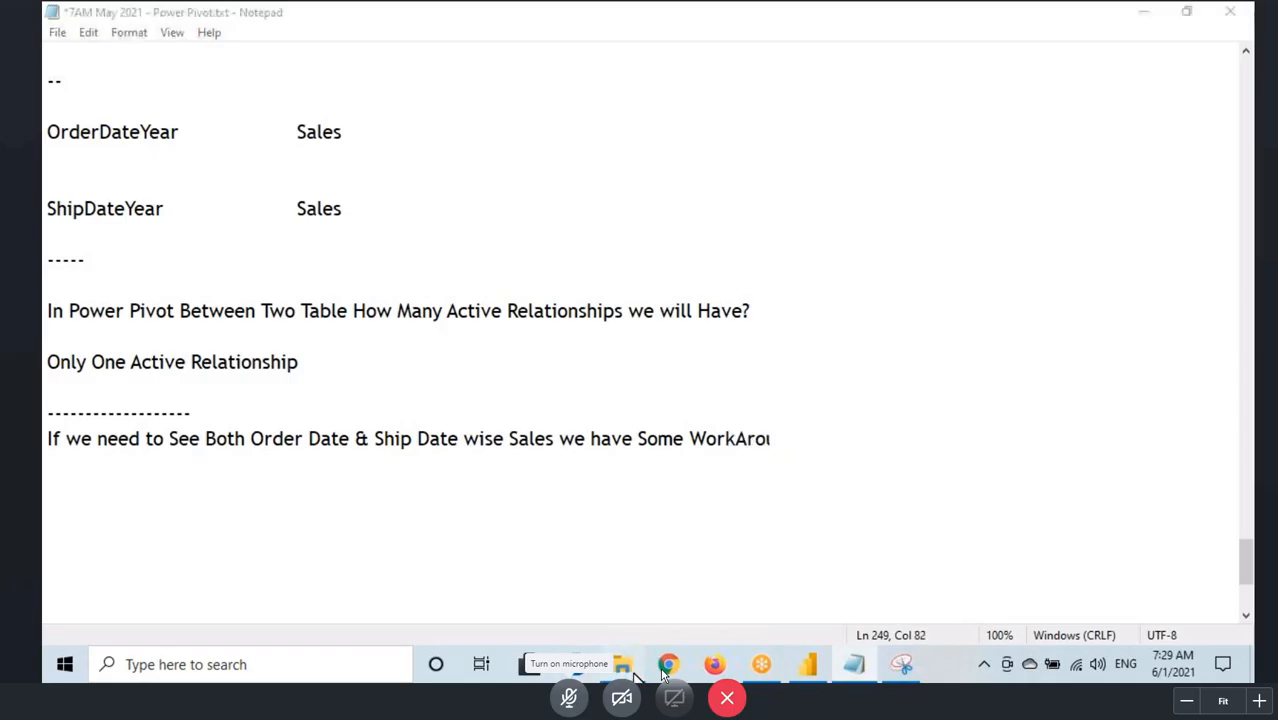
{"action": "left_click", "coordinate": [131, 451]}
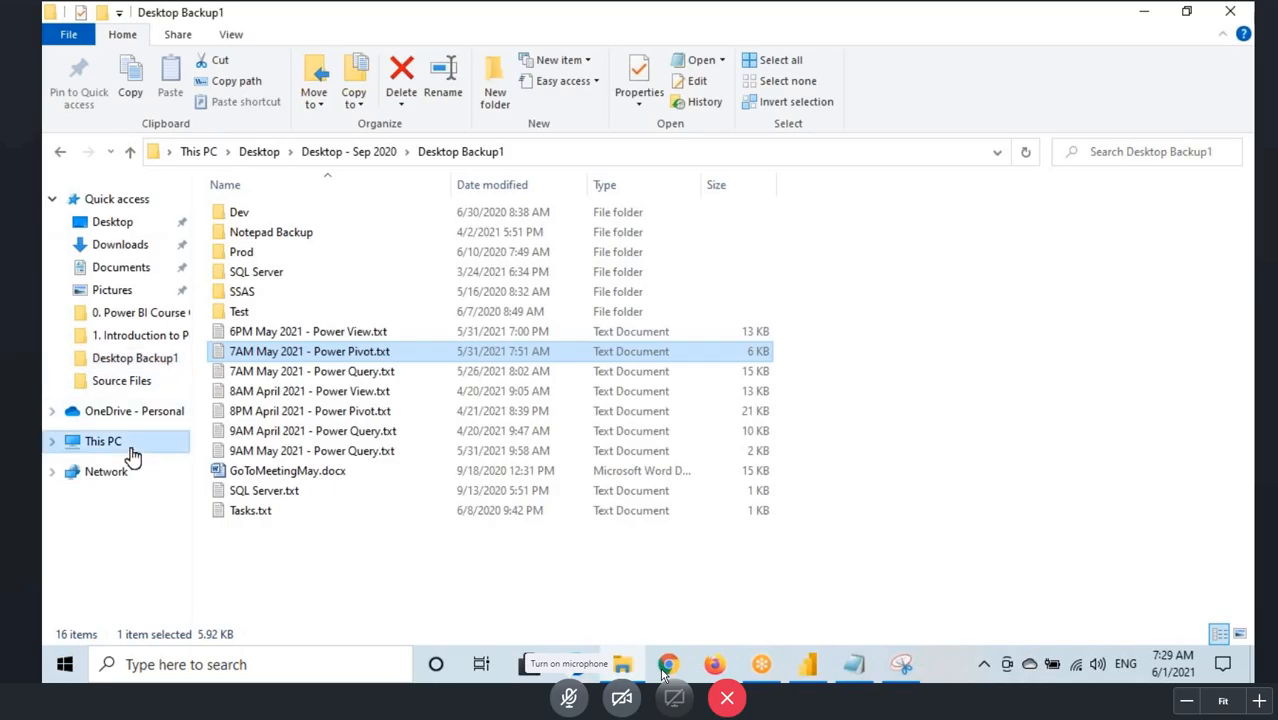
{"action": "double_click", "coordinate": [536, 368]}
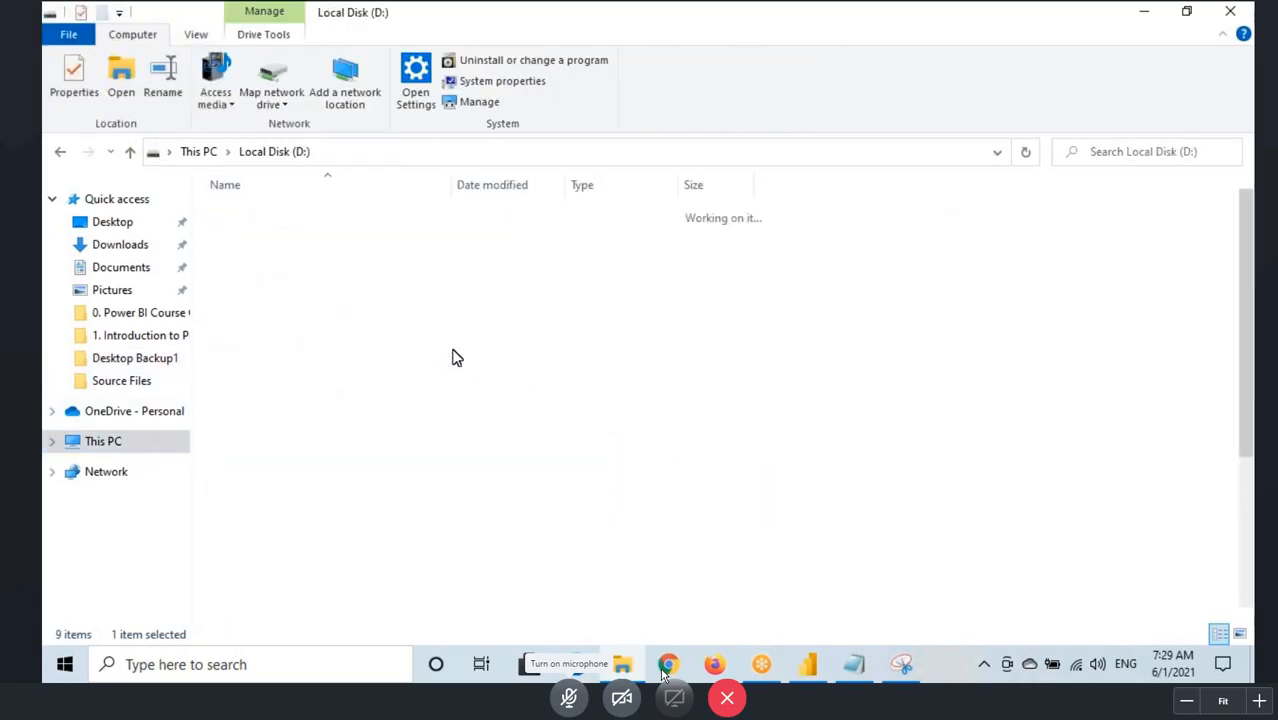
{"action": "double_click", "coordinate": [290, 336]}
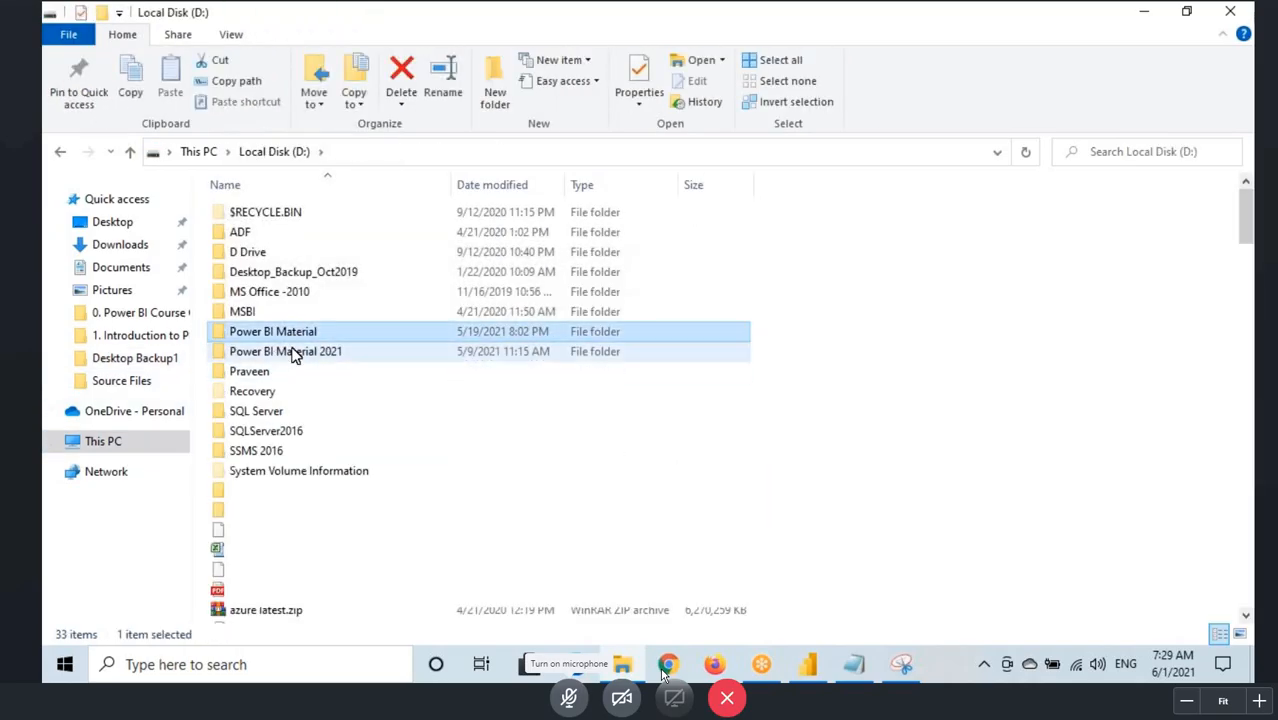
{"action": "double_click", "coordinate": [277, 362]}
{"action": "left_click", "coordinate": [251, 240]}
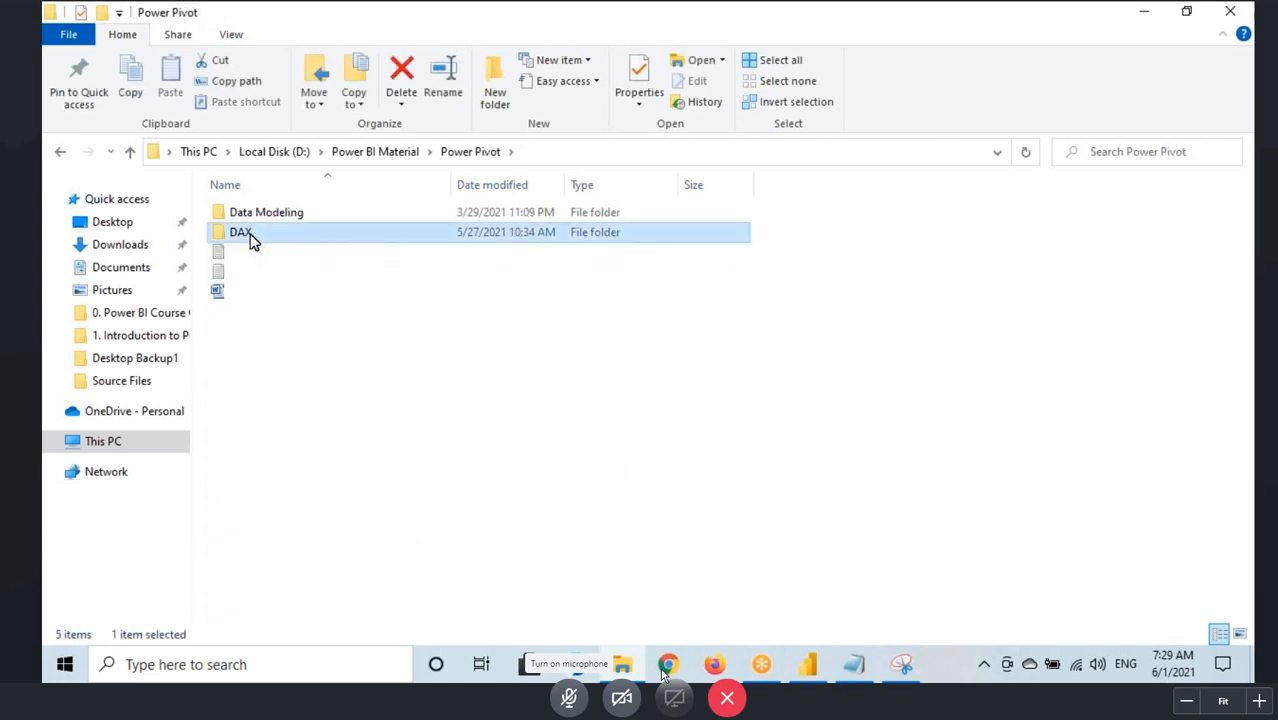
{"action": "left_click", "coordinate": [335, 356]}
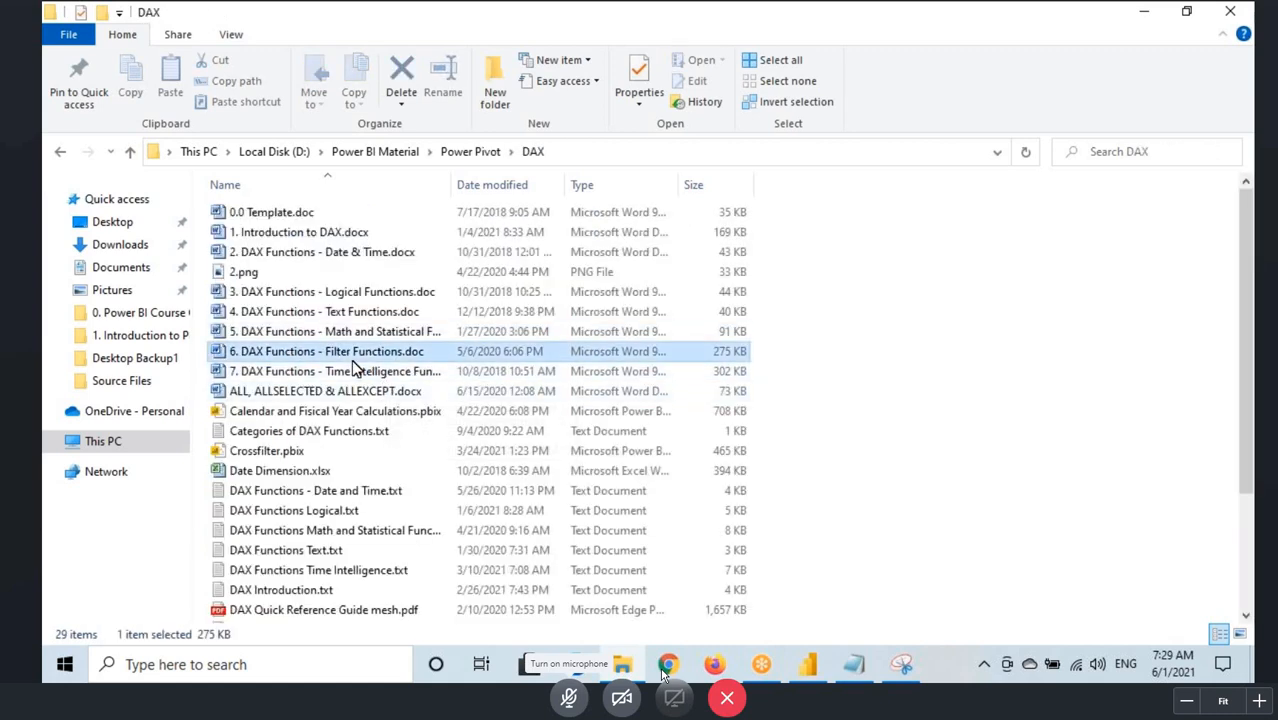
{"action": "double_click", "coordinate": [355, 353]}
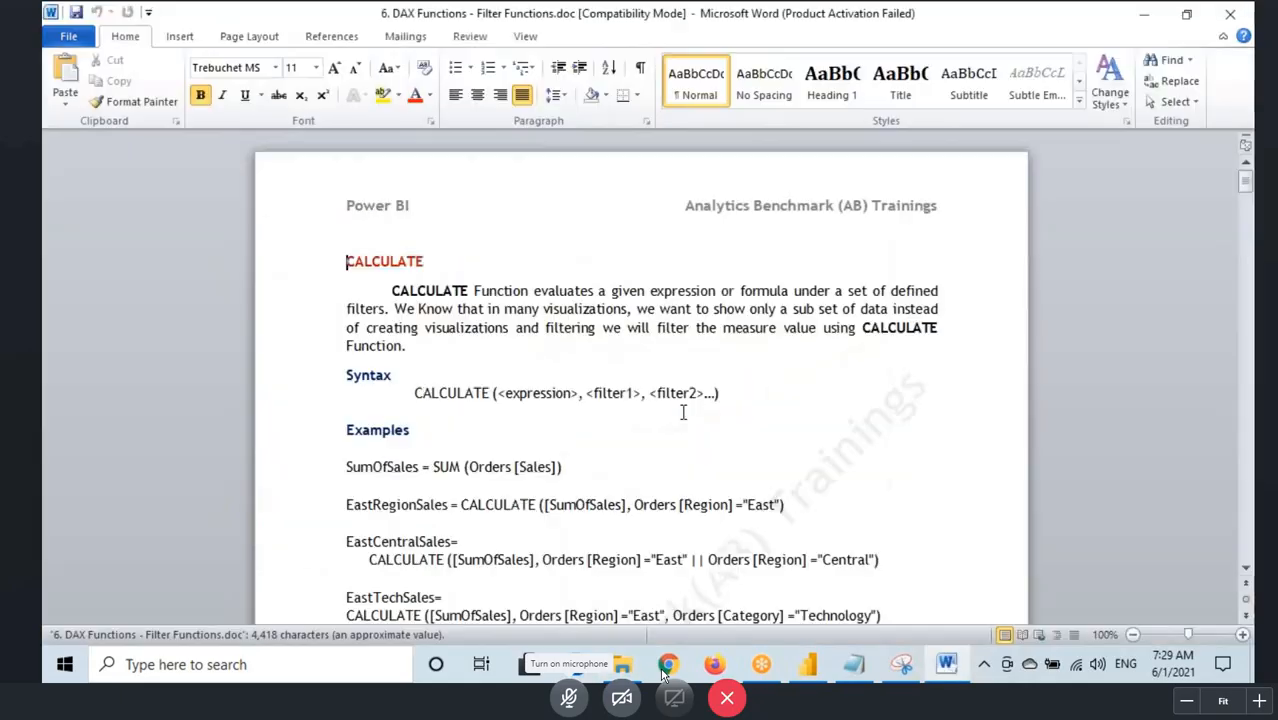
Step: Find the USERELATIONSHIP section in the Filter Functions document and highlight its heading
{"action": "left_click", "coordinate": [839, 511]}
{"action": "scroll", "coordinate": [590, 436], "scroll_direction": "down", "scroll_amount": 15}
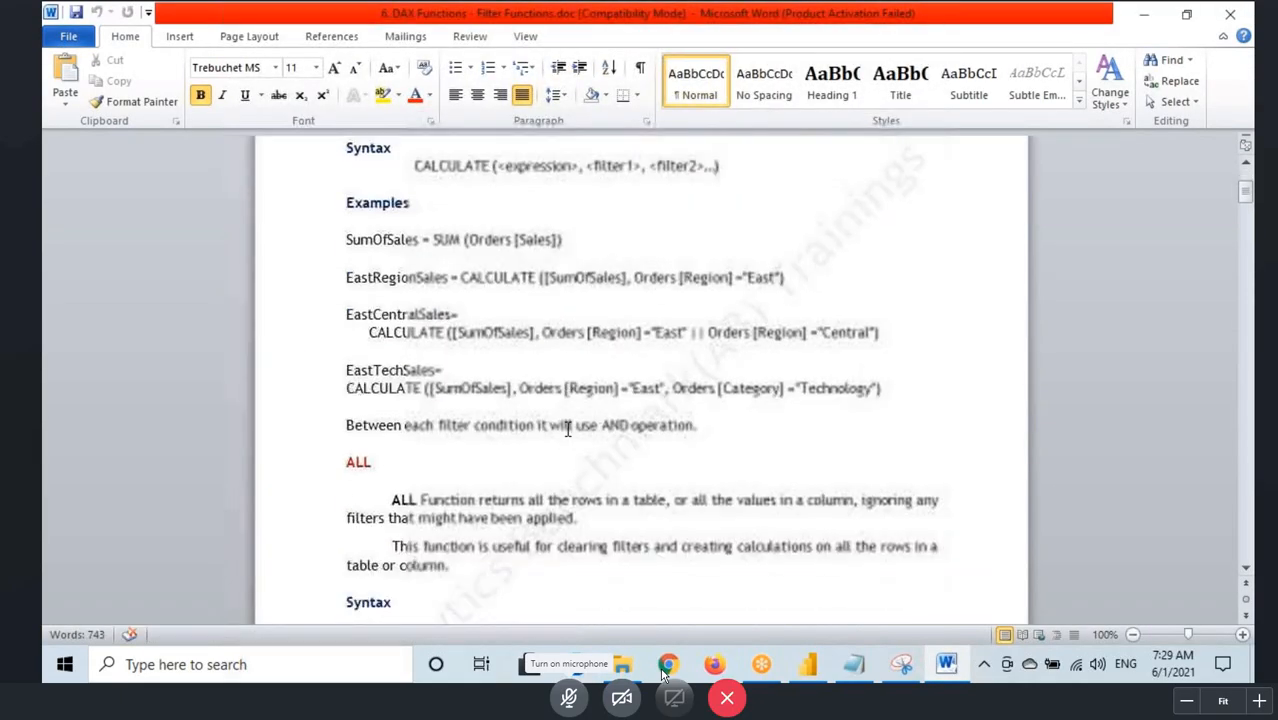
{"action": "scroll", "coordinate": [562, 436], "scroll_direction": "down", "scroll_amount": 5}
{"action": "scroll", "coordinate": [565, 437], "scroll_direction": "down", "scroll_amount": 20}
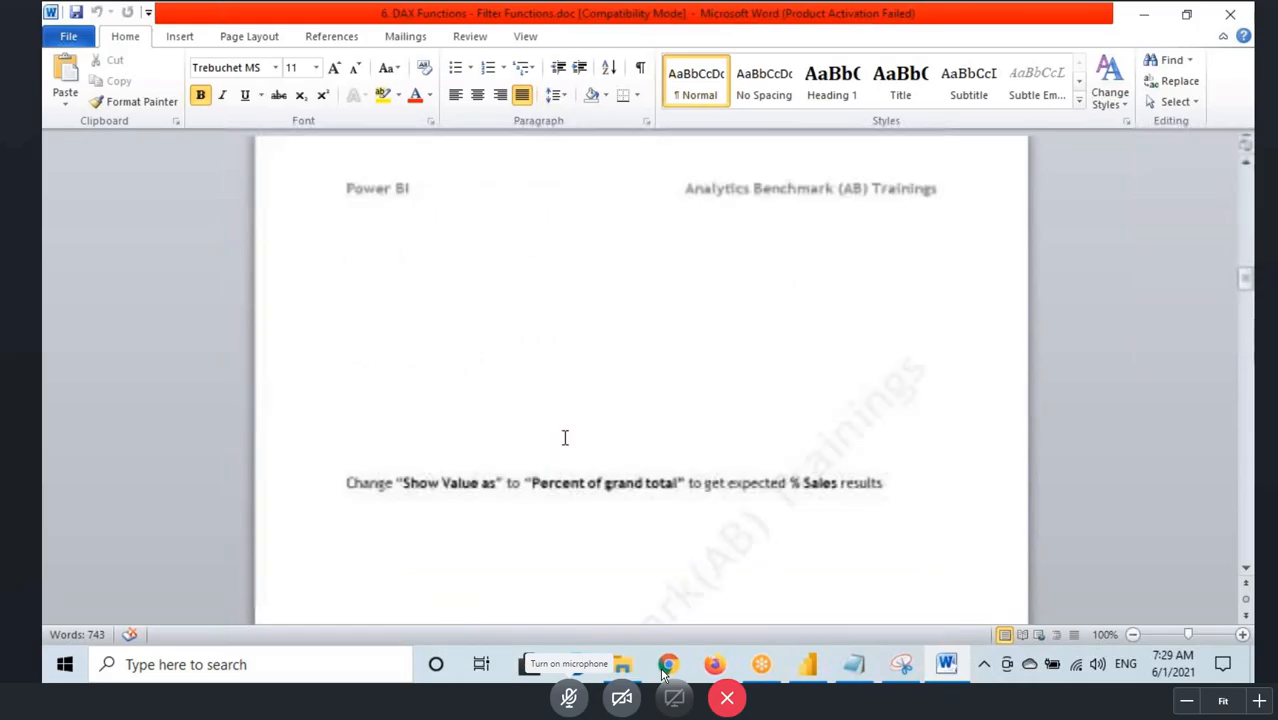
{"action": "scroll", "coordinate": [565, 437], "scroll_direction": "down", "scroll_amount": 20}
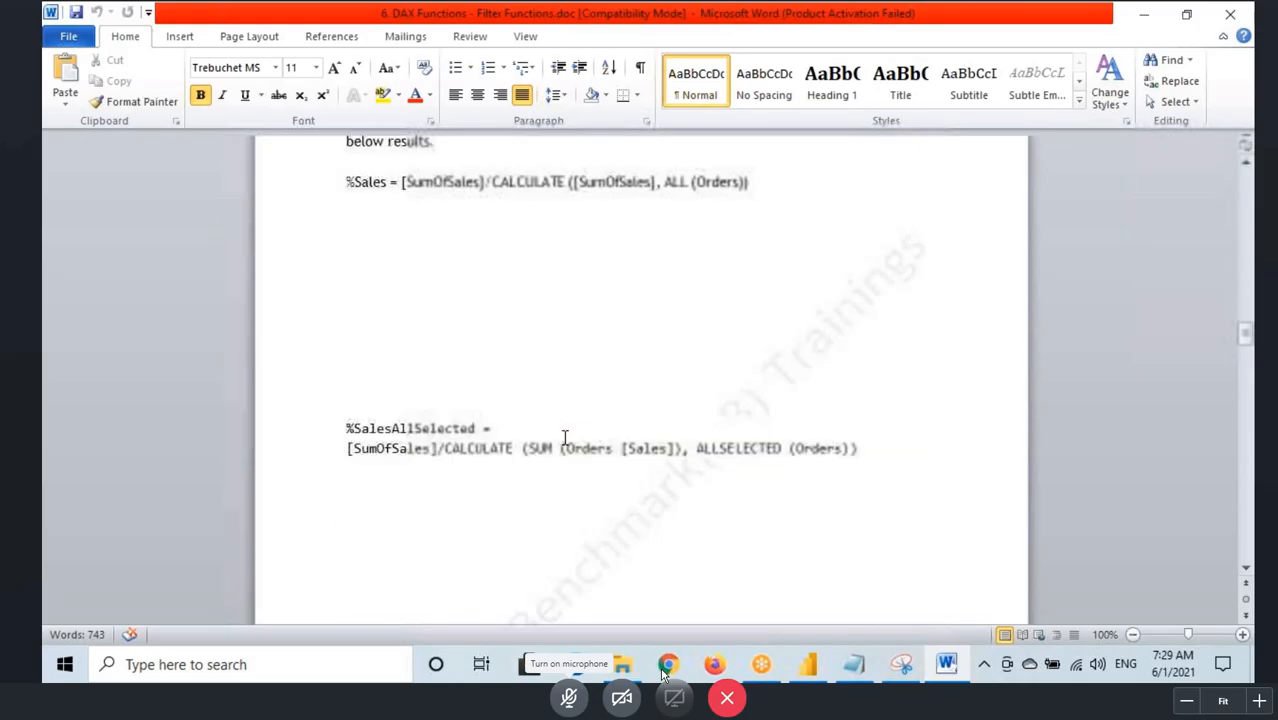
{"action": "scroll", "coordinate": [565, 437], "scroll_direction": "down", "scroll_amount": 10}
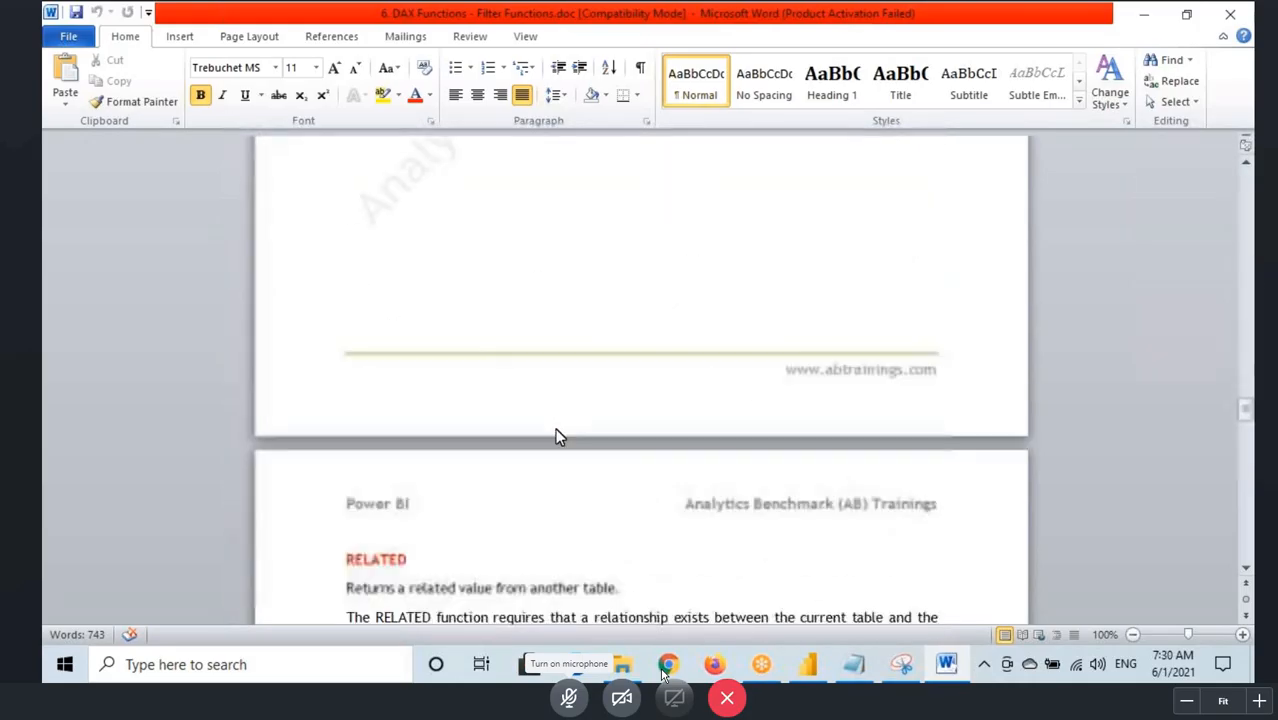
{"action": "scroll", "coordinate": [553, 434], "scroll_direction": "down", "scroll_amount": 8}
{"action": "left_click_drag", "start_coordinate": [378, 364], "coordinate": [486, 364]}
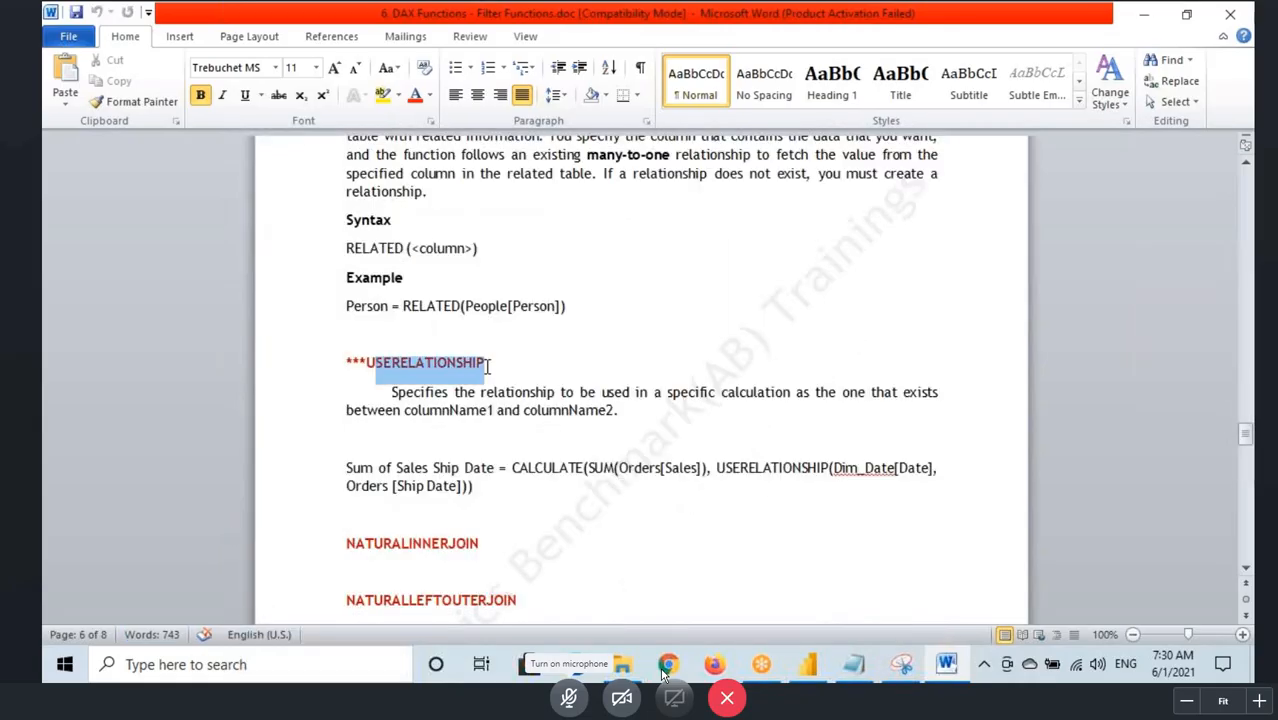
{"action": "left_click", "coordinate": [367, 364]}
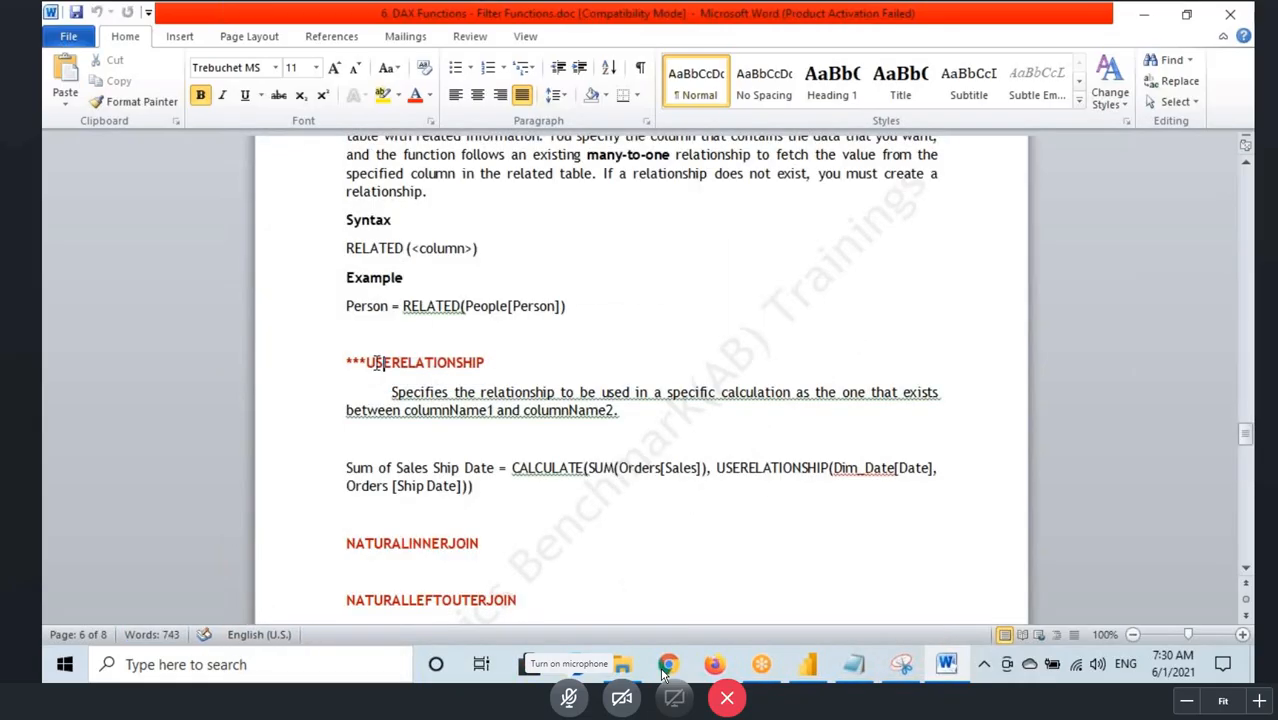
{"action": "double_click", "coordinate": [370, 364]}
Step: Switch to the Power BI model view, trace both SALES_DATA to TIME_DATA relationships with arrows, and clear the marks
{"action": "left_click", "coordinate": [800, 668]}
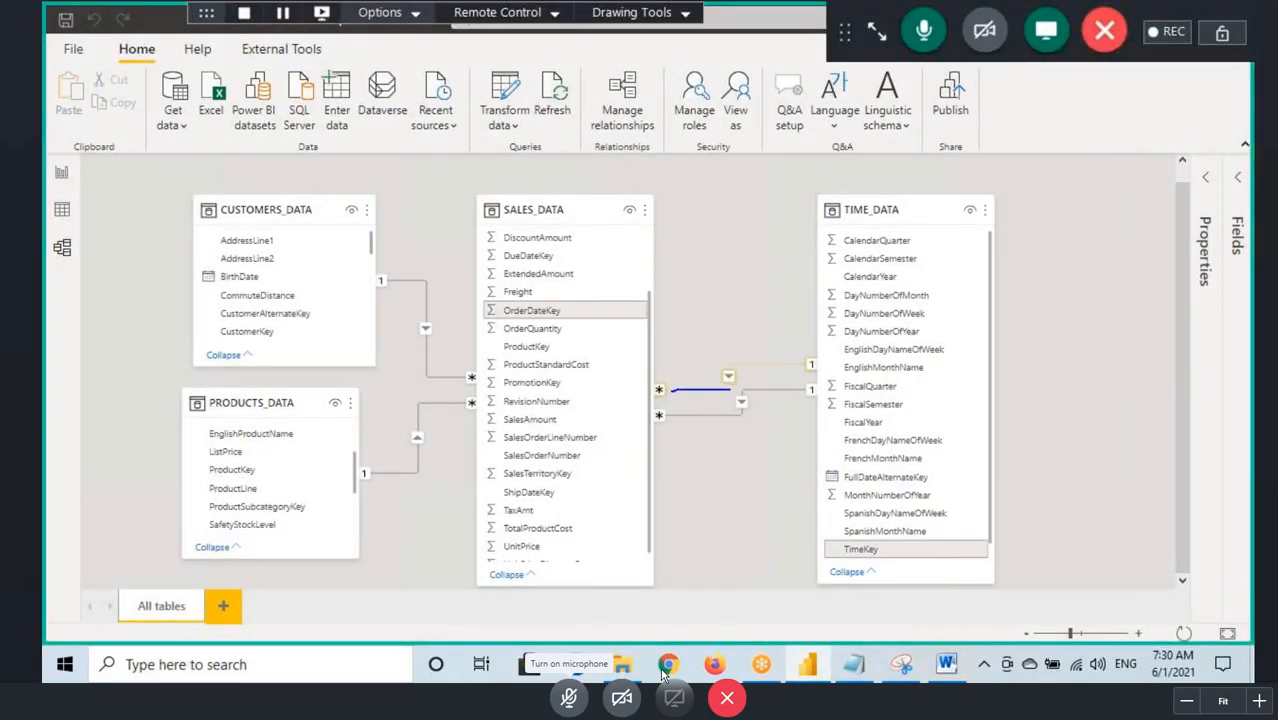
{"action": "mouse_move", "coordinate": [757, 361]}
{"action": "left_mouse_down"}
{"action": "mouse_move", "coordinate": [818, 360]}
{"action": "mouse_move", "coordinate": [748, 290]}
{"action": "left_mouse_up"}
{"action": "left_click_drag", "start_coordinate": [696, 416], "coordinate": [712, 458]}
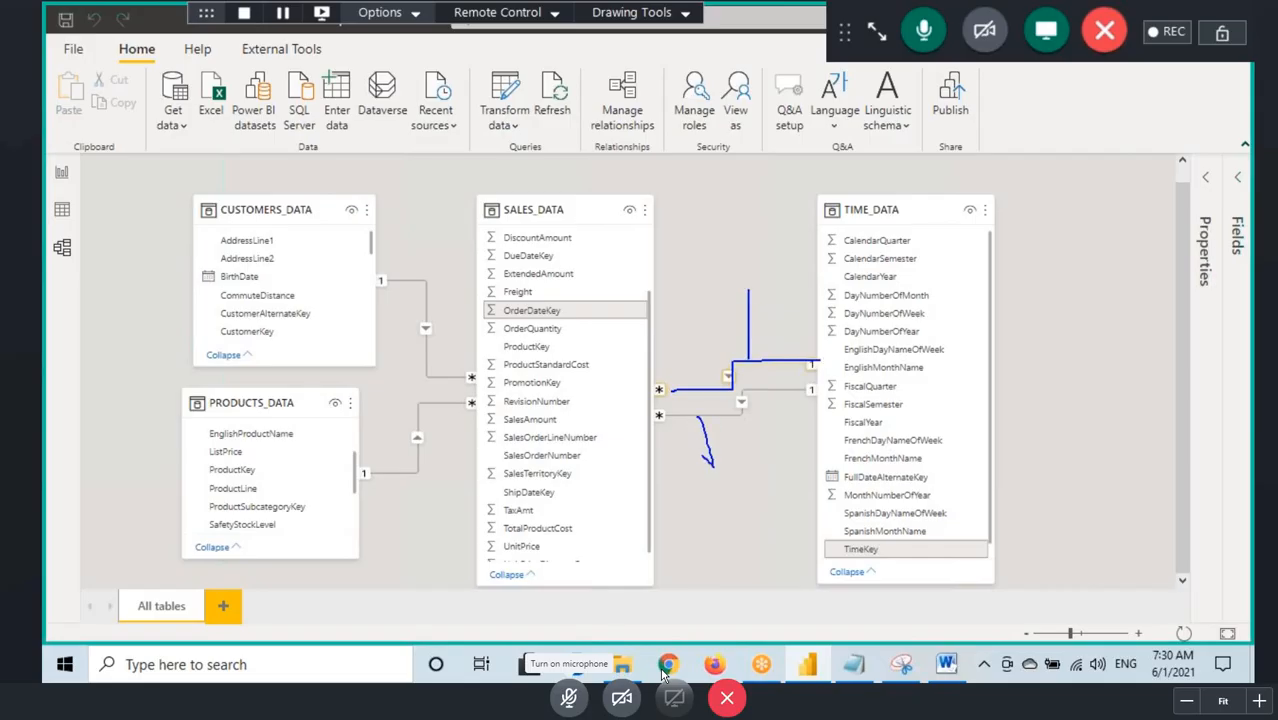
{"action": "left_click_drag", "start_coordinate": [668, 414], "coordinate": [808, 385]}
{"action": "left_click_drag", "start_coordinate": [660, 390], "coordinate": [822, 361]}
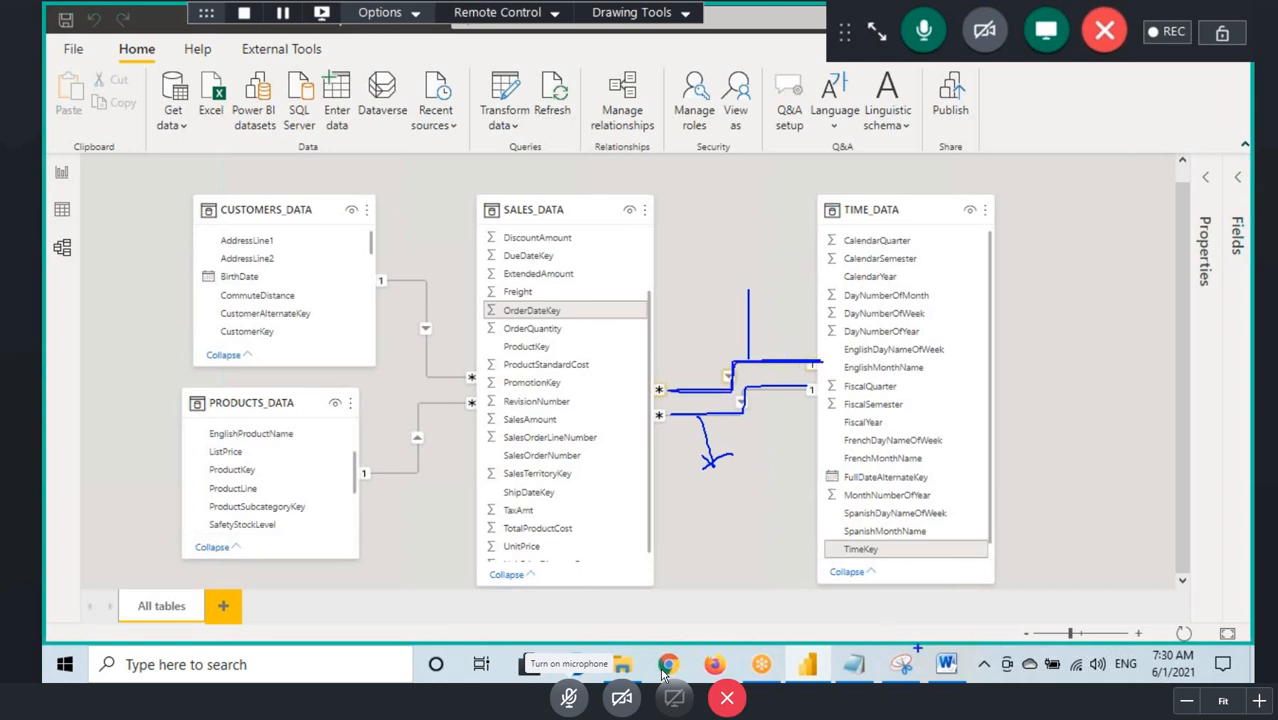
{"action": "key", "text": "Escape"}
Step: Return to the Filter Functions document in Word and select the word USERELATIONSHIP in its heading
{"action": "left_click", "coordinate": [946, 664]}
{"action": "left_click", "coordinate": [379, 366]}
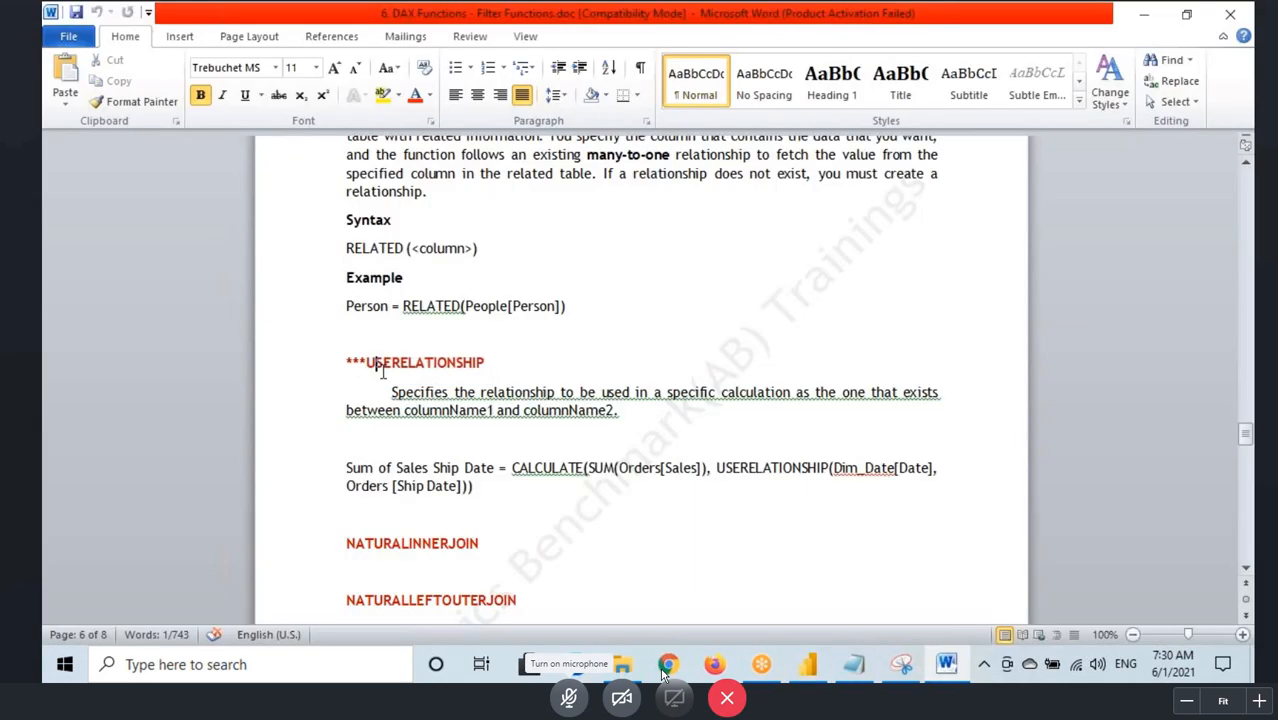
{"action": "left_click_drag", "start_coordinate": [379, 366], "coordinate": [491, 359]}
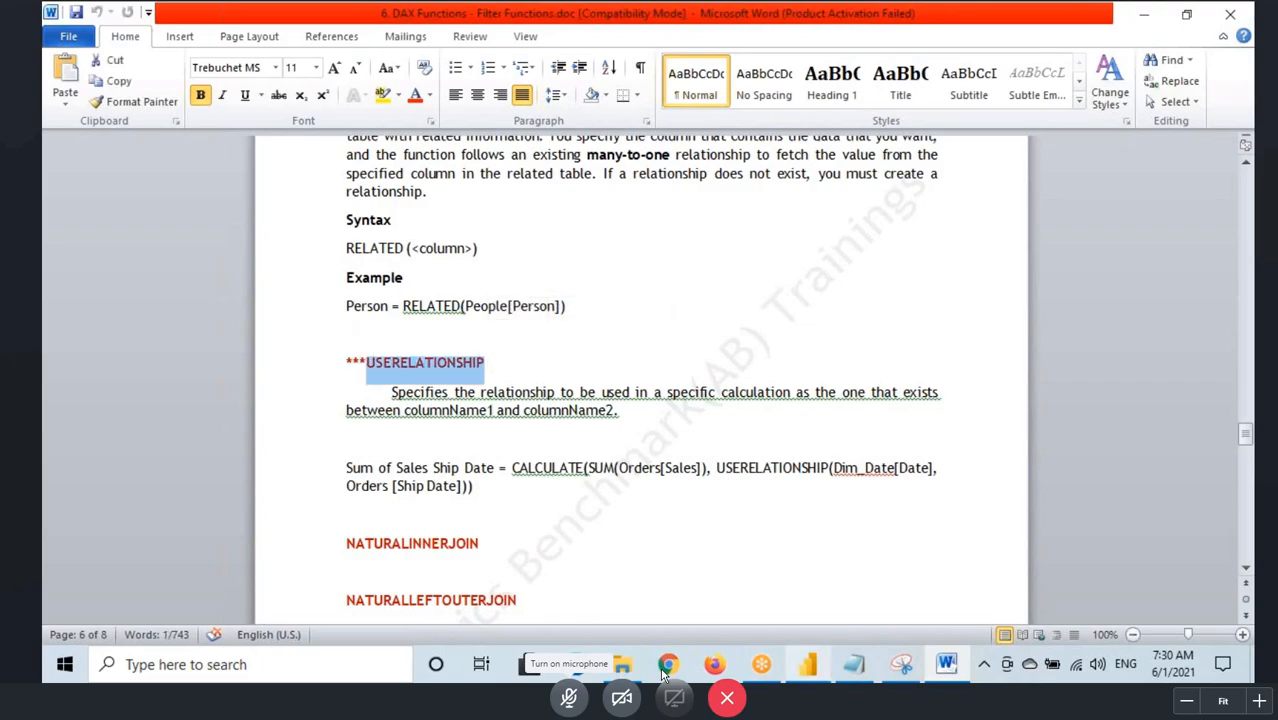
Step: Compare the Power BI model view, the USERELATIONSHIP section in Word, and the active-relationship question and answer in the Notepad notes
{"action": "left_click", "coordinate": [820, 668]}
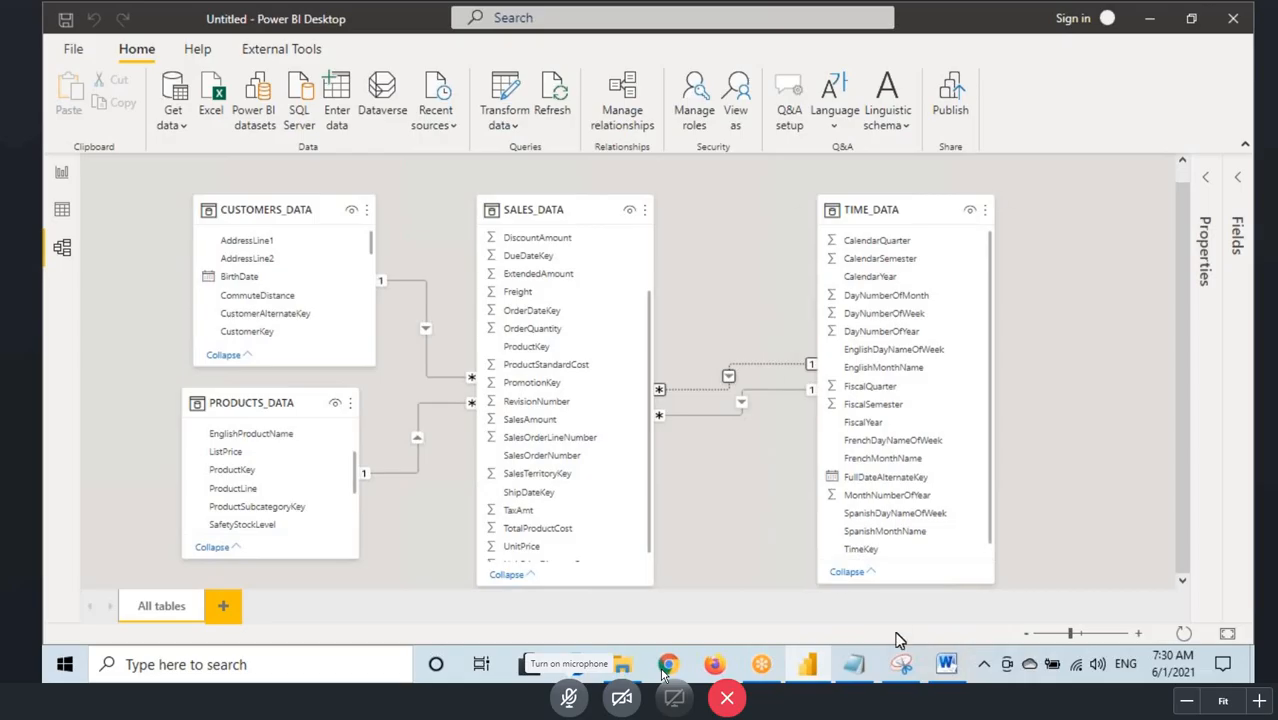
{"action": "left_click", "coordinate": [947, 672]}
{"action": "left_click_drag", "start_coordinate": [375, 366], "coordinate": [458, 366]}
{"action": "left_click", "coordinate": [945, 672]}
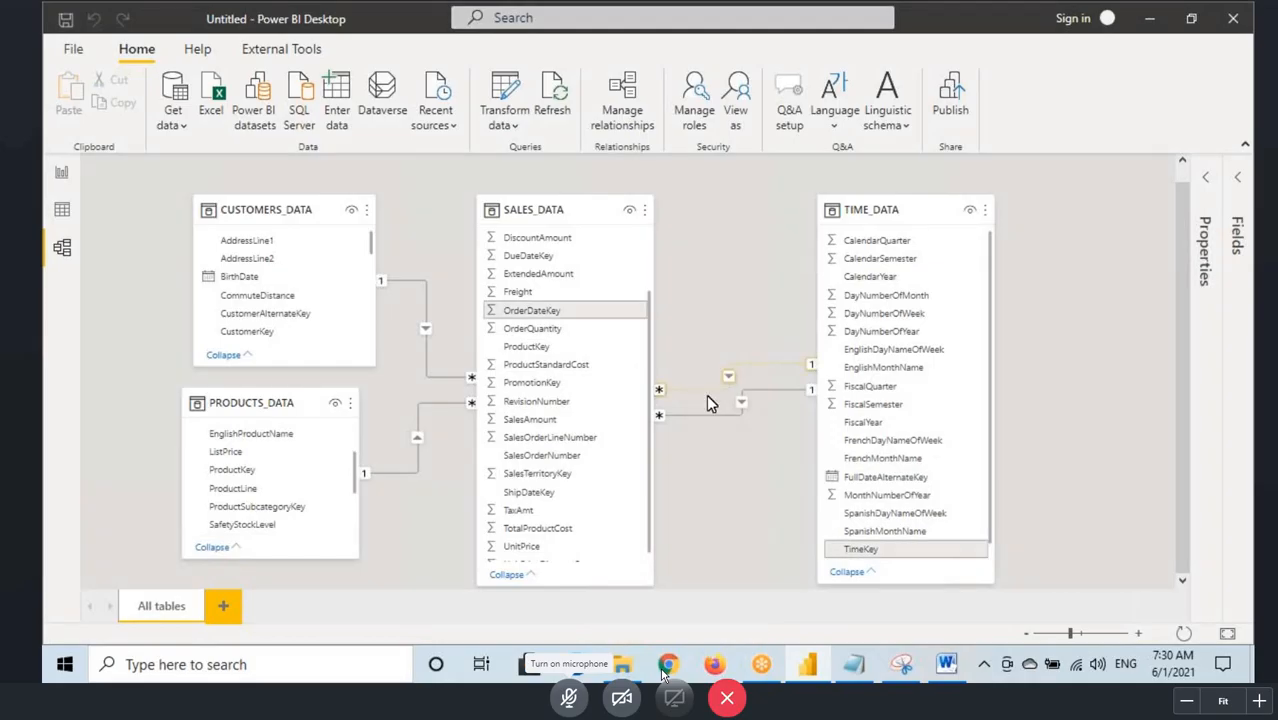
{"action": "left_click", "coordinate": [855, 664]}
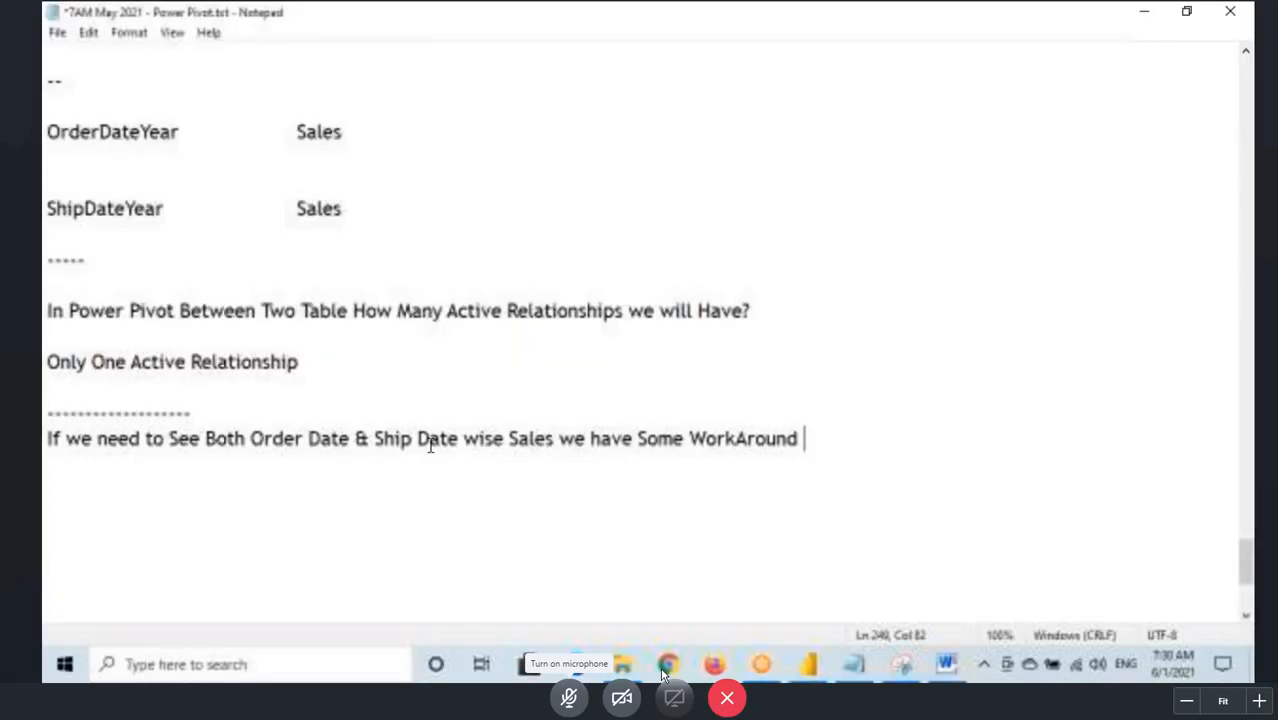
{"action": "left_click", "coordinate": [162, 340]}
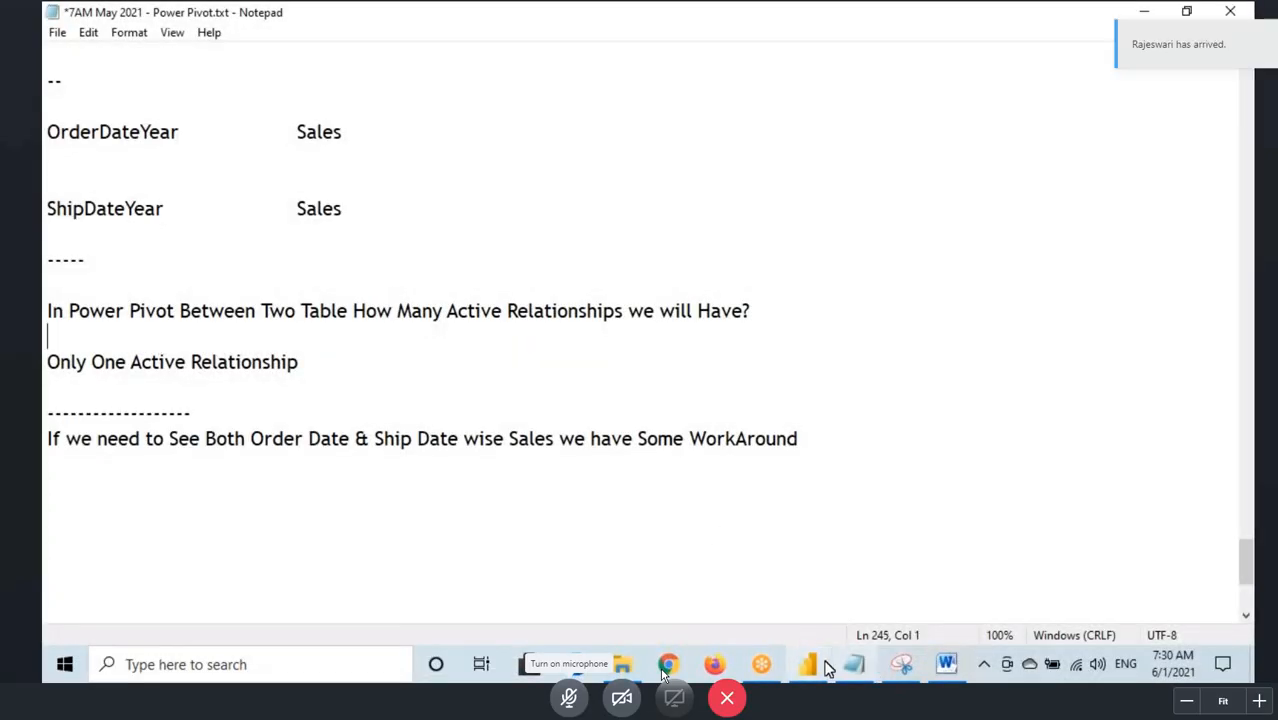
Step: Switch to the Power BI model view, box SALES_DATA, draw arrows into it from the three surrounding tables, and clear the marks
{"action": "left_click", "coordinate": [807, 664]}
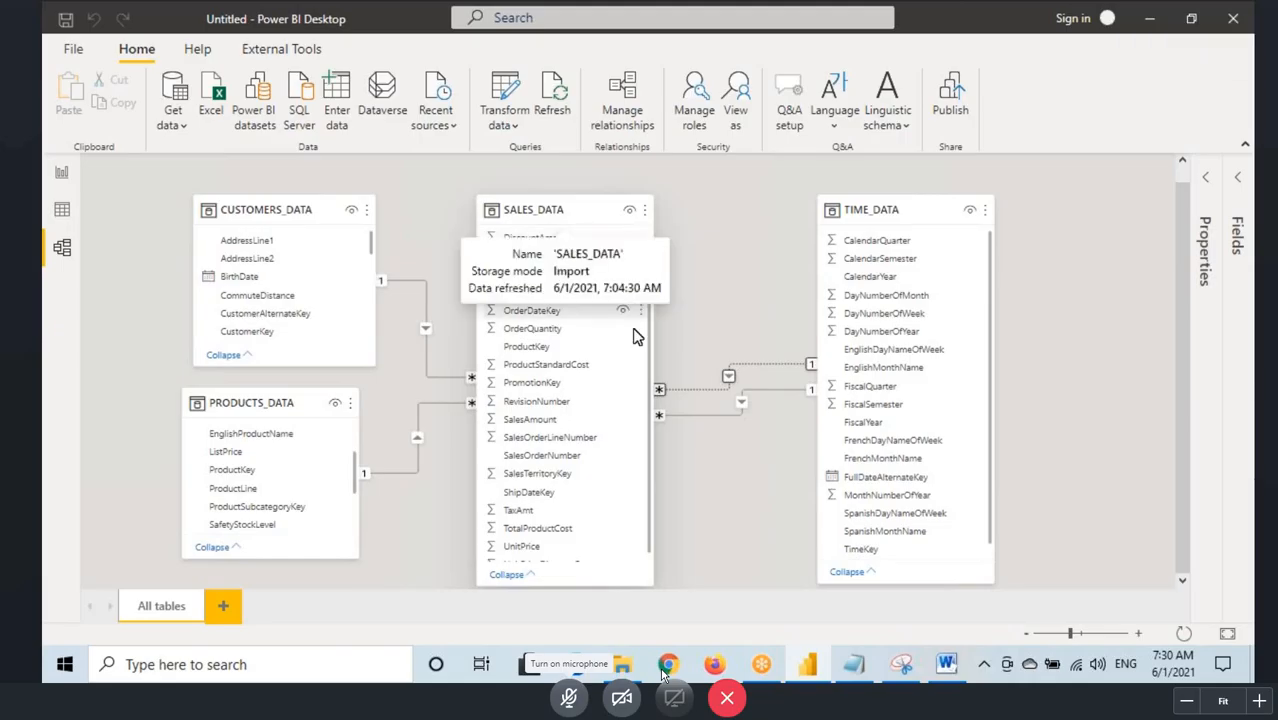
{"action": "left_click_drag", "start_coordinate": [474, 198], "coordinate": [667, 578]}
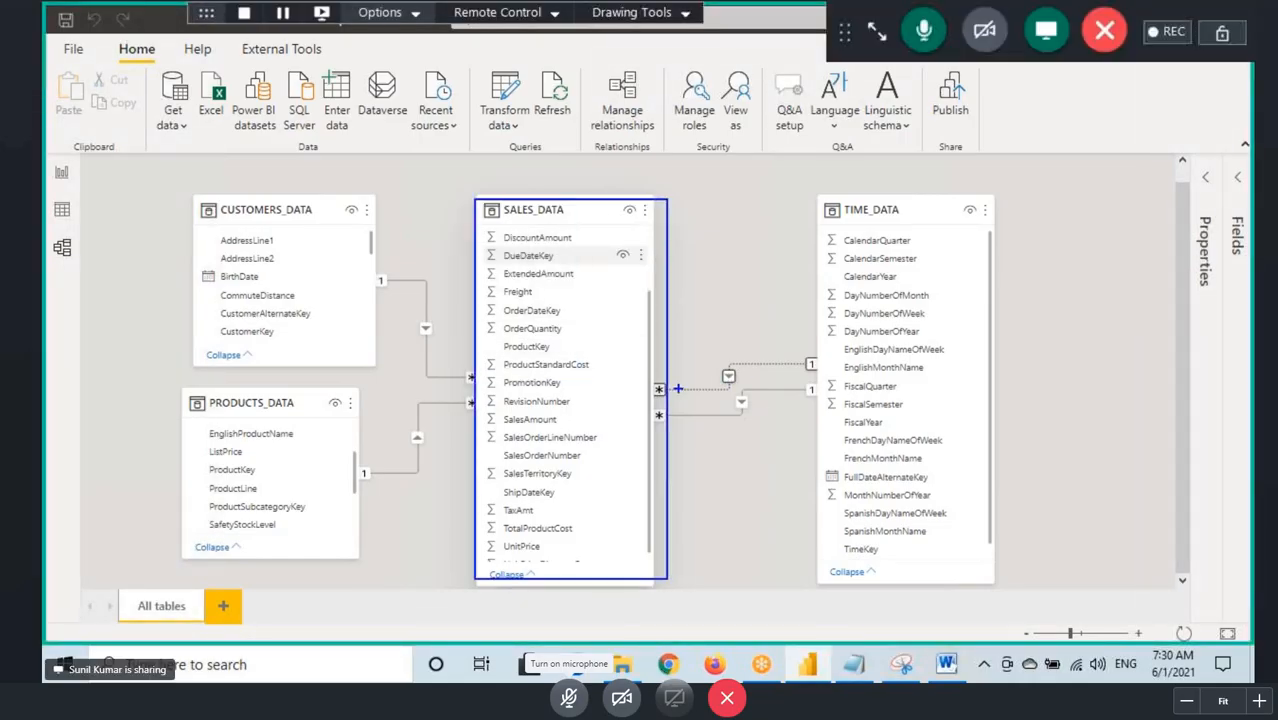
{"action": "left_click_drag", "start_coordinate": [677, 388], "coordinate": [830, 344]}
{"action": "left_click_drag", "start_coordinate": [466, 378], "coordinate": [320, 276]}
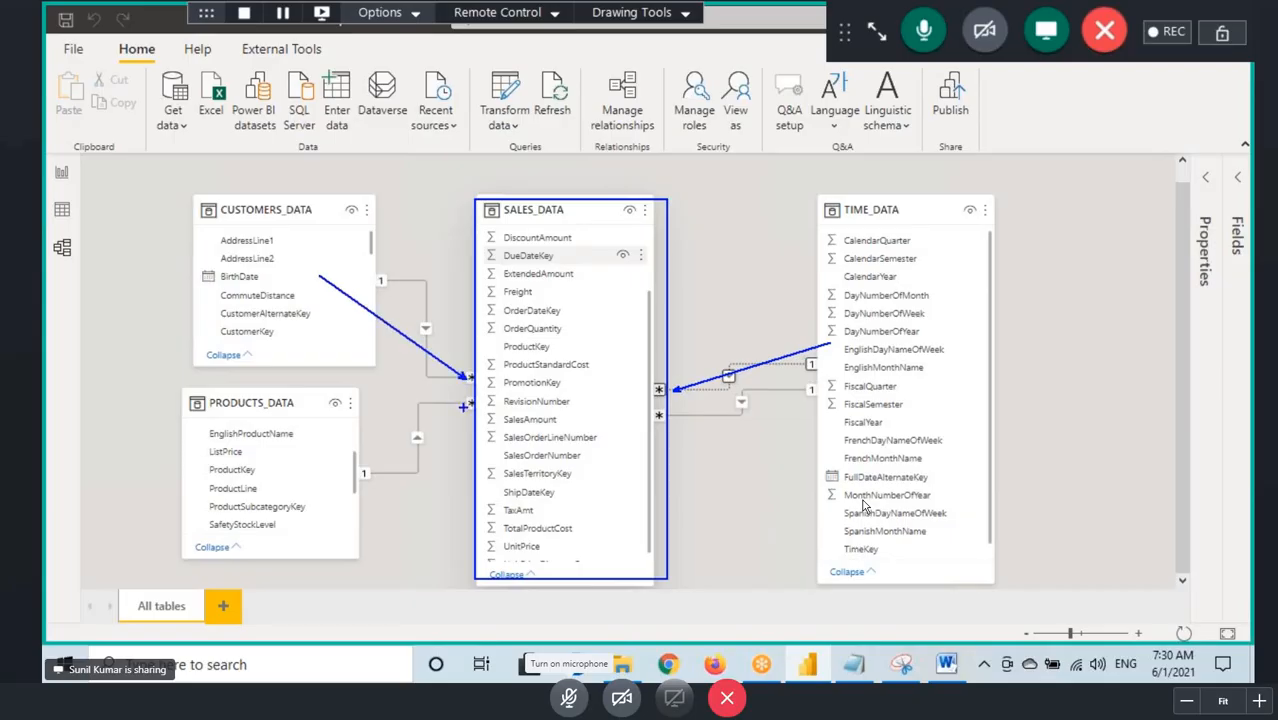
{"action": "left_click_drag", "start_coordinate": [468, 404], "coordinate": [326, 492]}
{"action": "left_click_drag", "start_coordinate": [478, 203], "coordinate": [696, 577]}
{"action": "mouse_move", "coordinate": [726, 152]}
{"action": "left_mouse_down"}
{"action": "mouse_move", "coordinate": [720, 175]}
{"action": "mouse_move", "coordinate": [742, 204]}
{"action": "mouse_move", "coordinate": [838, 163]}
{"action": "left_mouse_up"}
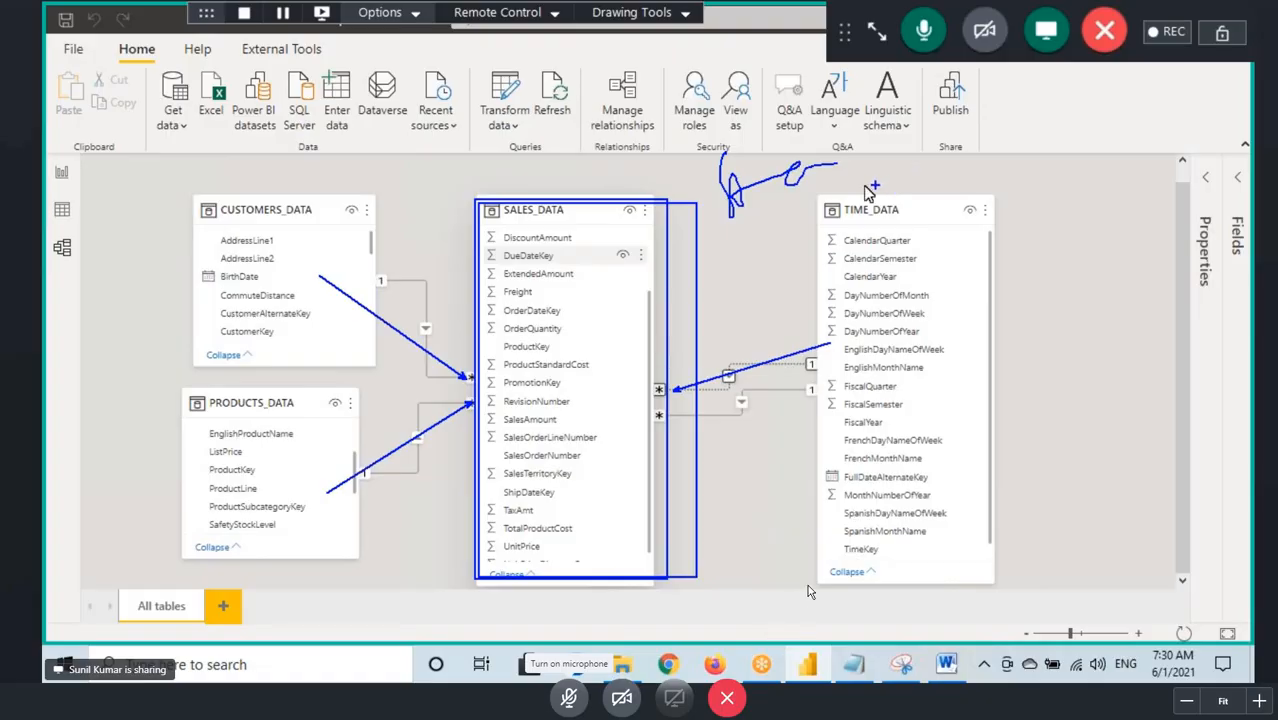
{"action": "key", "text": "Escape"}
Step: Open Manage relationships, mark the active states of both TIME_DATA relationships and the New, Autodetect, Edit and Delete options, and close it
{"action": "left_click", "coordinate": [620, 108]}
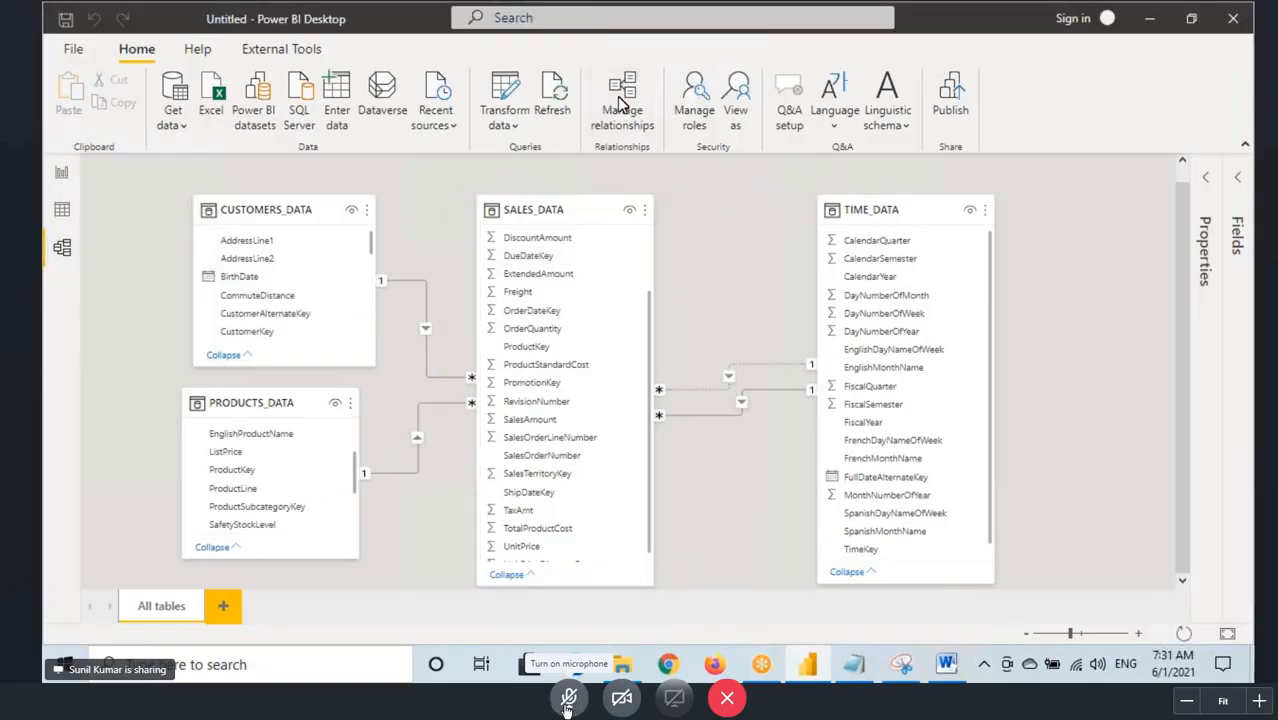
{"action": "left_click", "coordinate": [567, 698]}
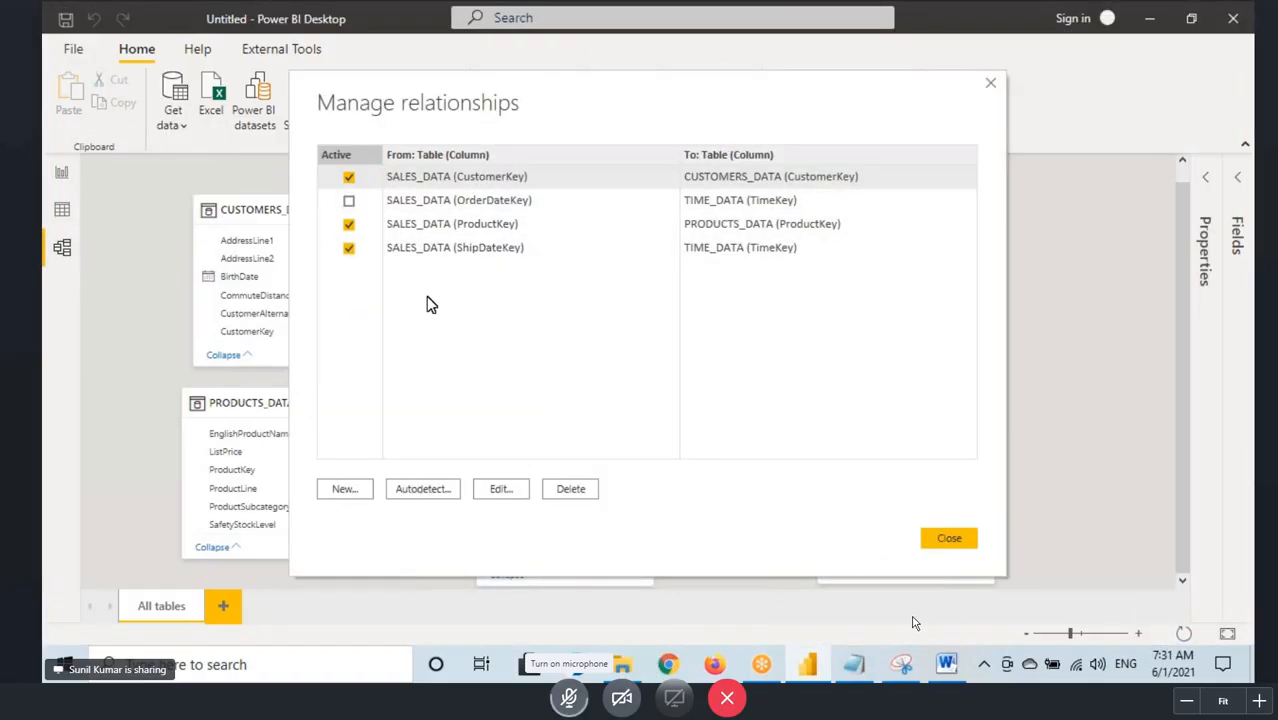
{"action": "left_click_drag", "start_coordinate": [345, 200], "coordinate": [365, 183]}
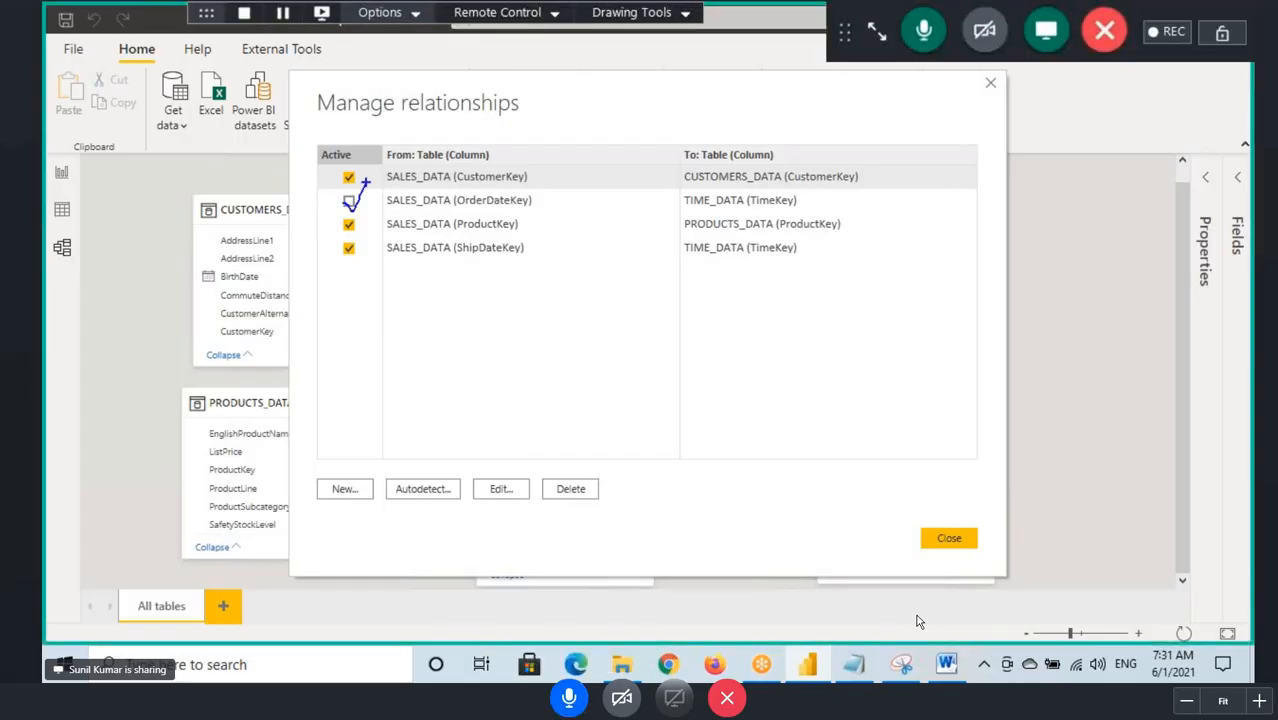
{"action": "left_click_drag", "start_coordinate": [340, 241], "coordinate": [368, 260]}
{"action": "left_click_drag", "start_coordinate": [467, 264], "coordinate": [726, 240]}
{"action": "mouse_move", "coordinate": [366, 484]}
{"action": "left_mouse_down"}
{"action": "mouse_move", "coordinate": [322, 500]}
{"action": "mouse_move", "coordinate": [356, 477]}
{"action": "left_mouse_up"}
{"action": "mouse_move", "coordinate": [458, 481]}
{"action": "left_mouse_down"}
{"action": "mouse_move", "coordinate": [392, 490]}
{"action": "mouse_move", "coordinate": [529, 473]}
{"action": "mouse_move", "coordinate": [574, 500]}
{"action": "mouse_move", "coordinate": [578, 474]}
{"action": "left_mouse_up"}
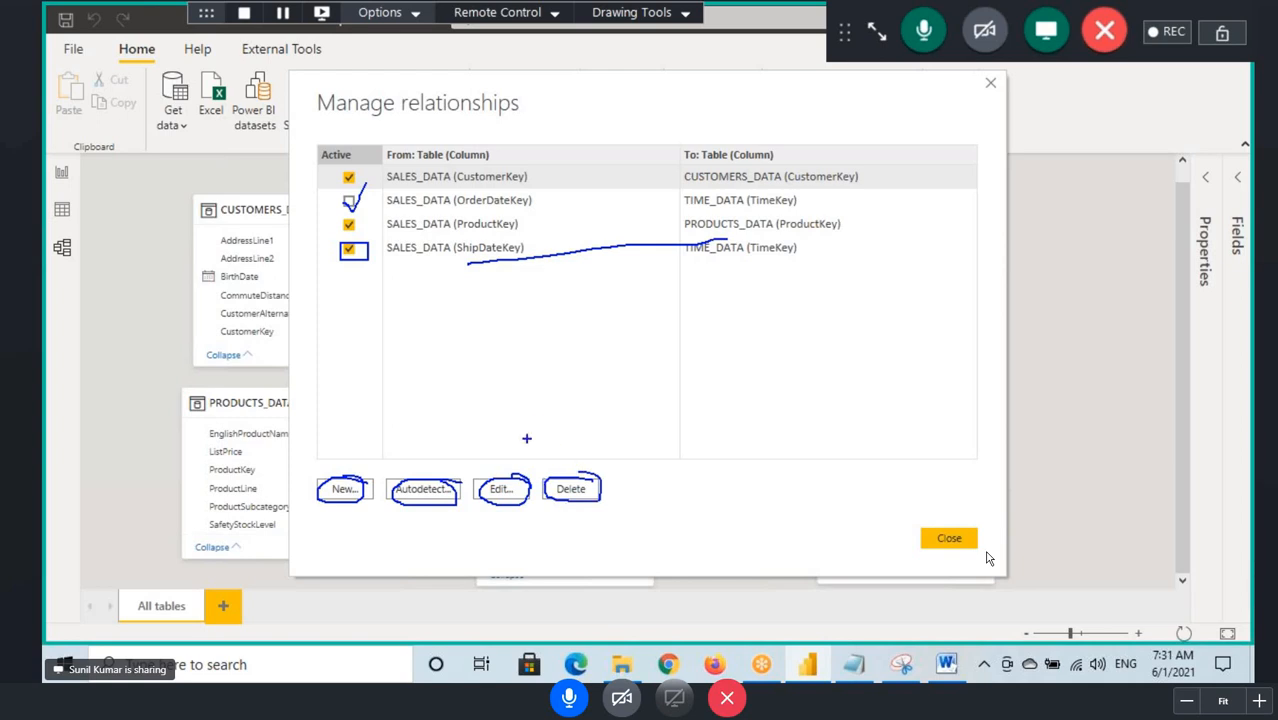
{"action": "key", "text": "Escape"}
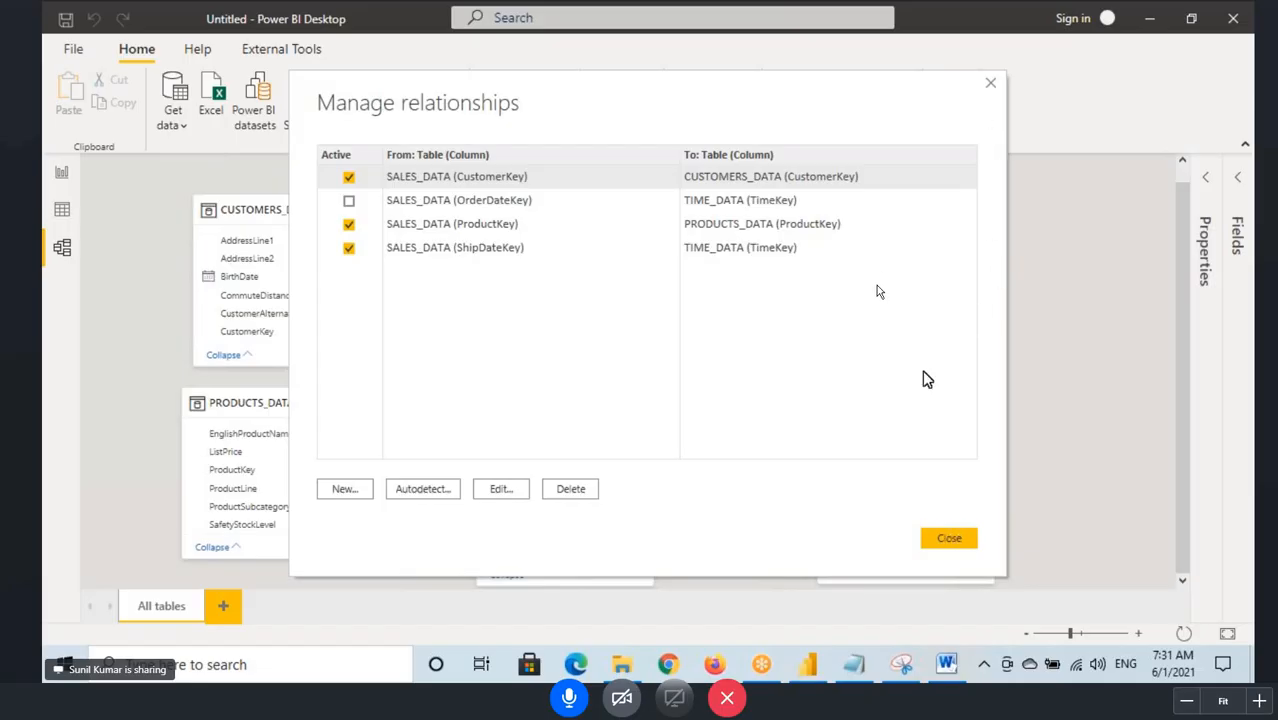
{"action": "left_click", "coordinate": [949, 538]}
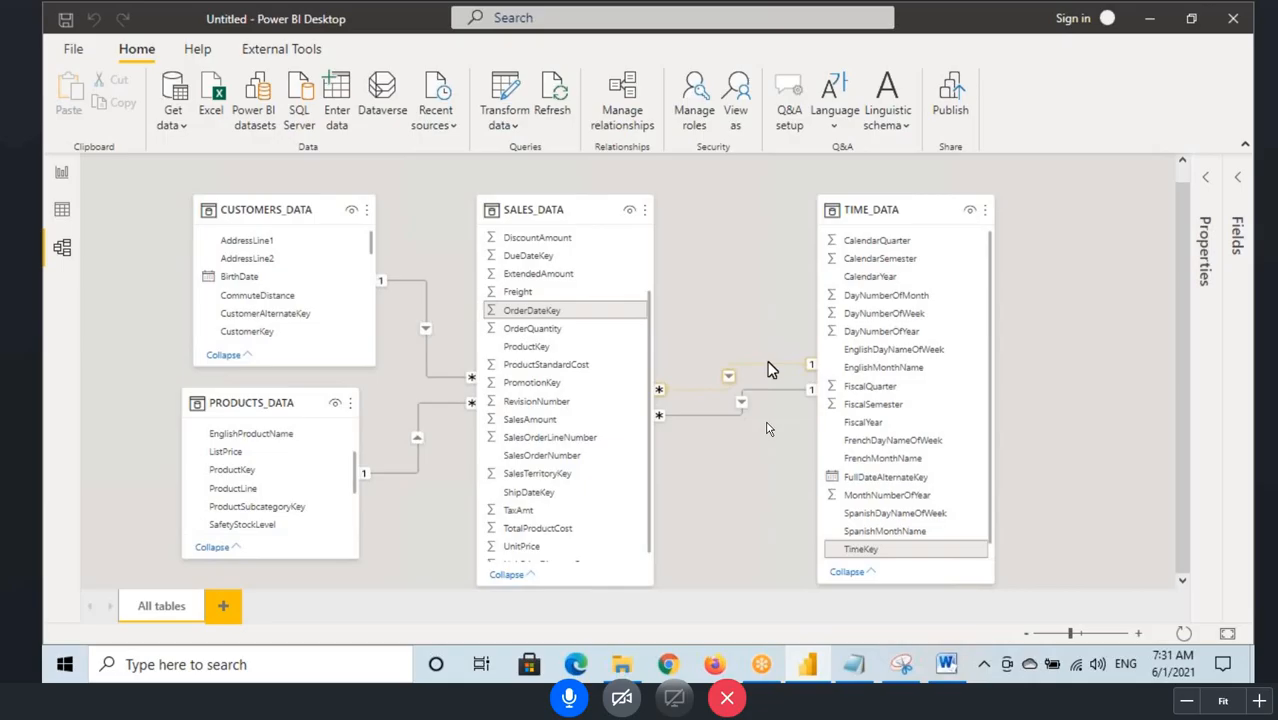
Step: Show the last columns of SALES_DATA in data view, sketch example columns C1 and C2 over them, and clear the marks
{"action": "left_click", "coordinate": [66, 210]}
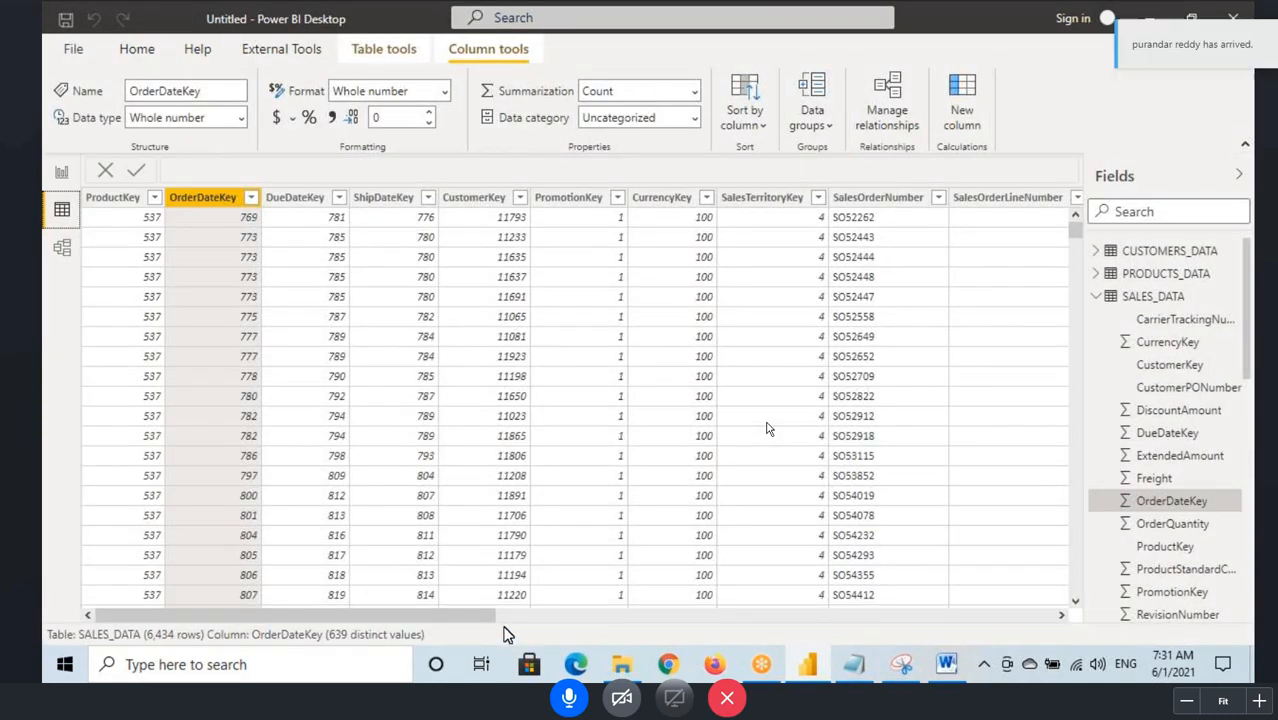
{"action": "left_click_drag", "start_coordinate": [476, 622], "coordinate": [1114, 625]}
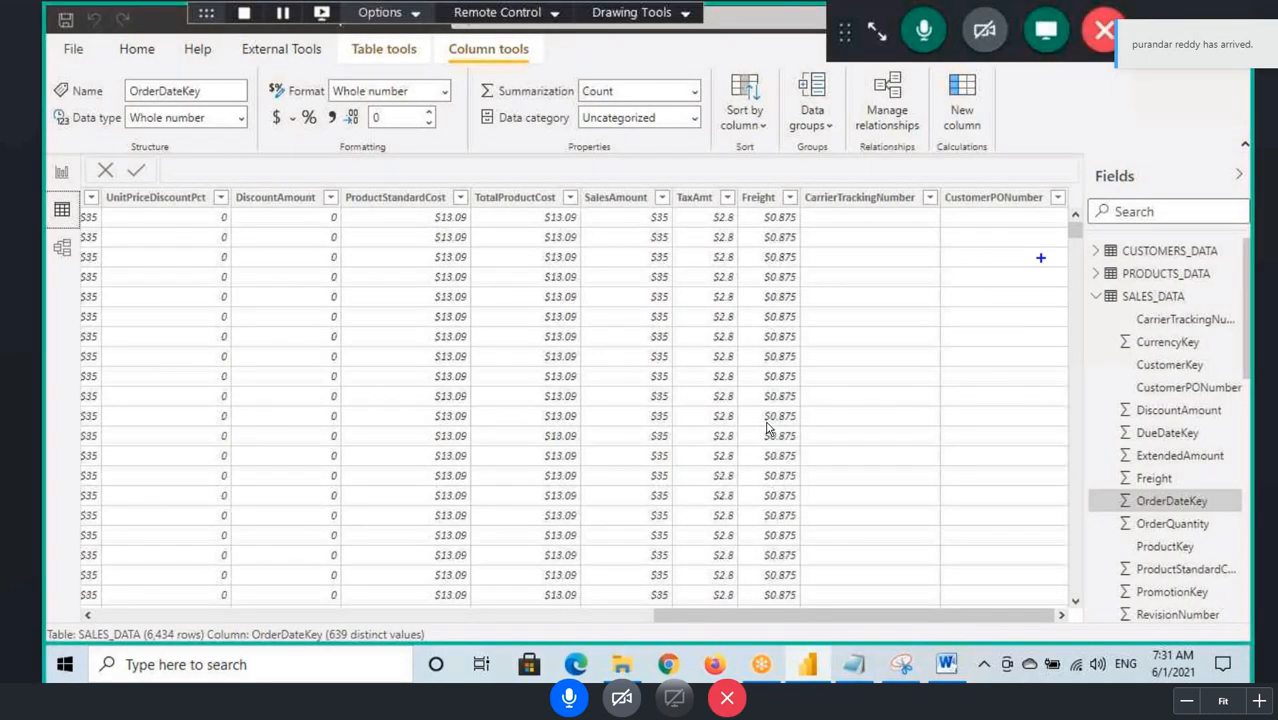
{"action": "left_click_drag", "start_coordinate": [1022, 152], "coordinate": [1061, 212]}
{"action": "left_click_drag", "start_coordinate": [1039, 201], "coordinate": [1067, 177]}
{"action": "mouse_move", "coordinate": [842, 220]}
{"action": "left_mouse_down"}
{"action": "mouse_move", "coordinate": [898, 218]}
{"action": "mouse_move", "coordinate": [846, 243]}
{"action": "mouse_move", "coordinate": [856, 212]}
{"action": "mouse_move", "coordinate": [926, 245]}
{"action": "mouse_move", "coordinate": [940, 208]}
{"action": "left_mouse_up"}
{"action": "mouse_move", "coordinate": [814, 172]}
{"action": "left_mouse_down"}
{"action": "mouse_move", "coordinate": [808, 196]}
{"action": "mouse_move", "coordinate": [850, 198]}
{"action": "left_mouse_up"}
{"action": "left_click_drag", "start_coordinate": [926, 162], "coordinate": [915, 188]}
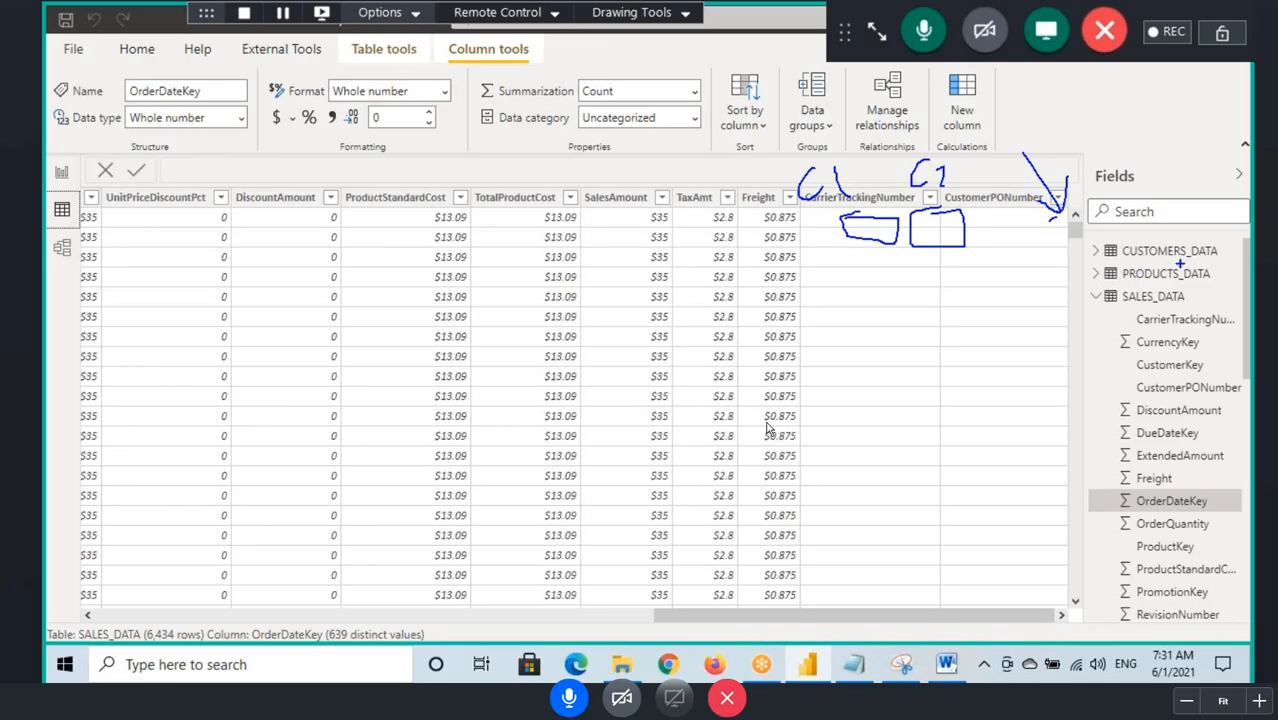
{"action": "mouse_move", "coordinate": [1000, 205]}
{"action": "left_mouse_down"}
{"action": "mouse_move", "coordinate": [1088, 144]}
{"action": "mouse_move", "coordinate": [1134, 183]}
{"action": "left_mouse_up"}
{"action": "key", "text": "Escape"}
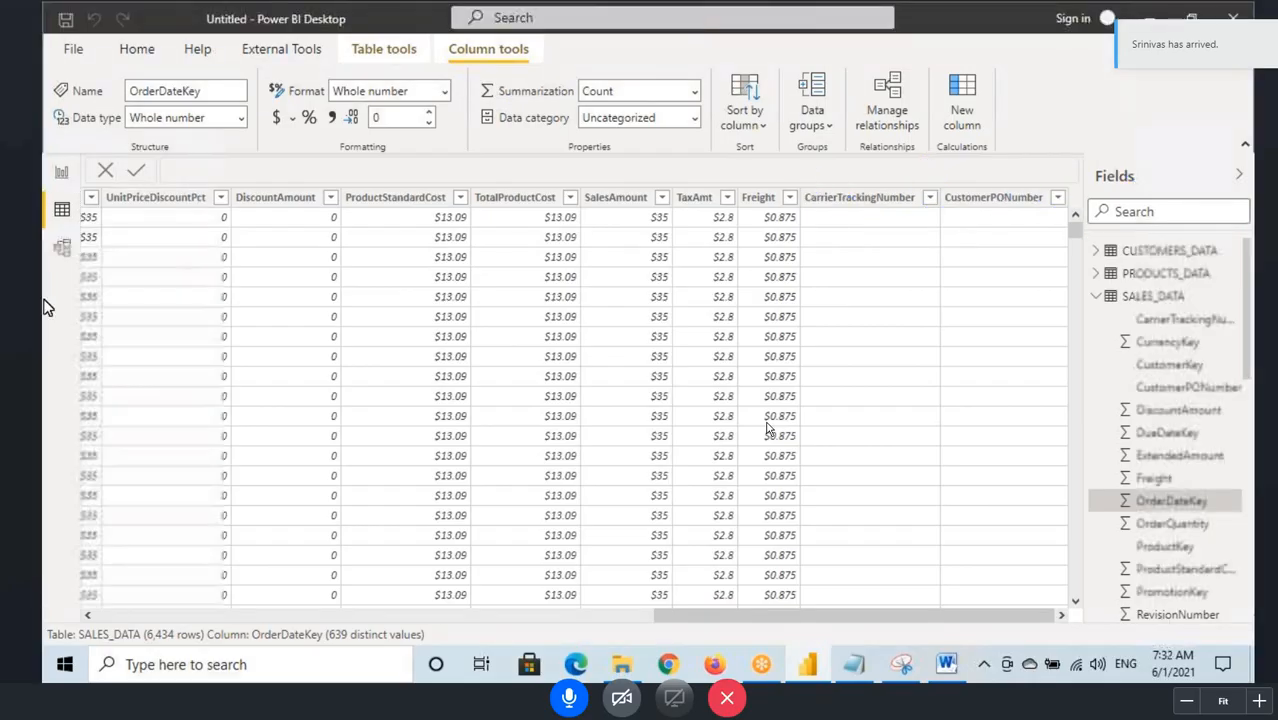
Step: Glance at the model view, return to the SALES_DATA rows, annotate the column headers and their link to PRODUCTS_DATA, and clear the marks
{"action": "left_click", "coordinate": [47, 254]}
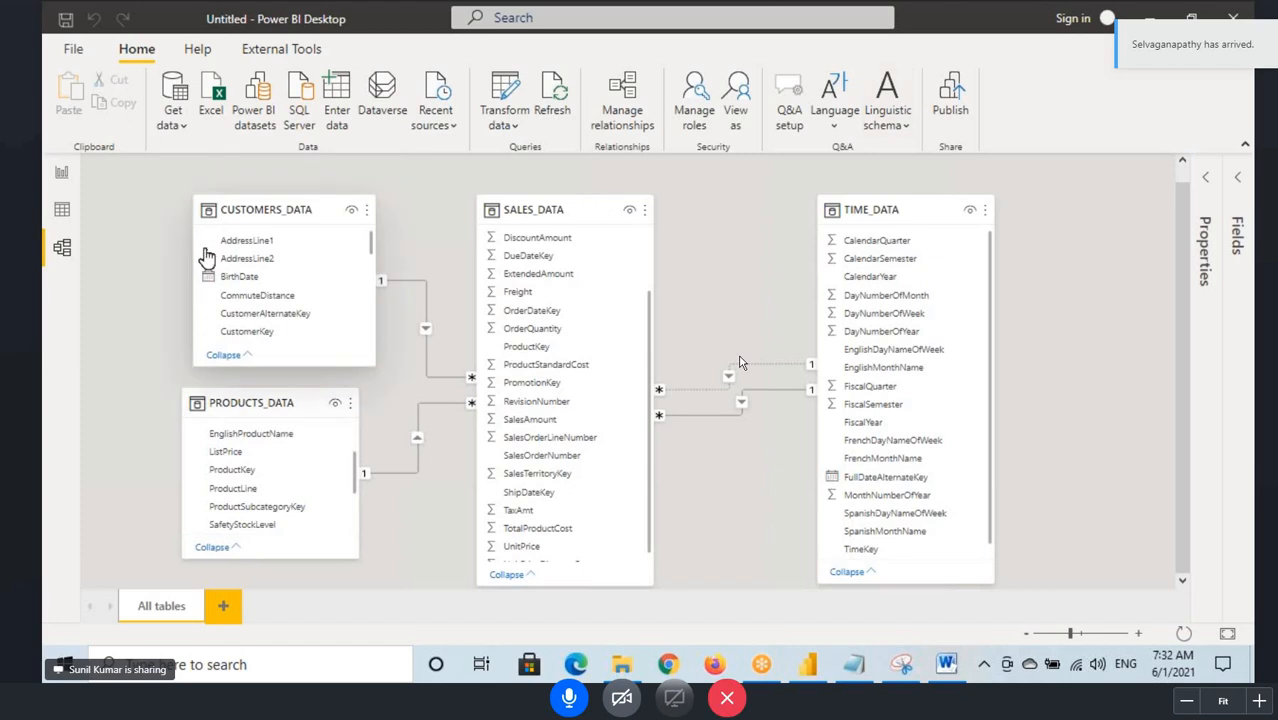
{"action": "left_click", "coordinate": [62, 209]}
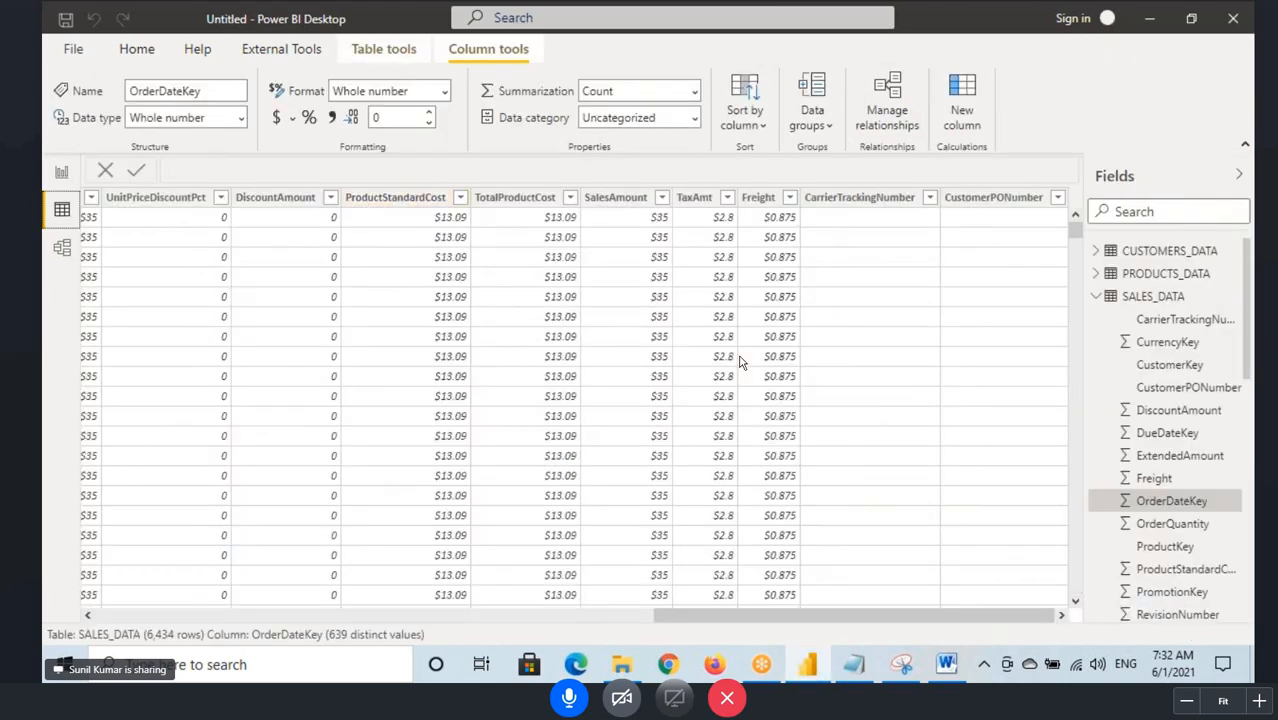
{"action": "mouse_move", "coordinate": [125, 198]}
{"action": "left_mouse_down"}
{"action": "mouse_move", "coordinate": [180, 140]}
{"action": "mouse_move", "coordinate": [328, 222]}
{"action": "left_mouse_up"}
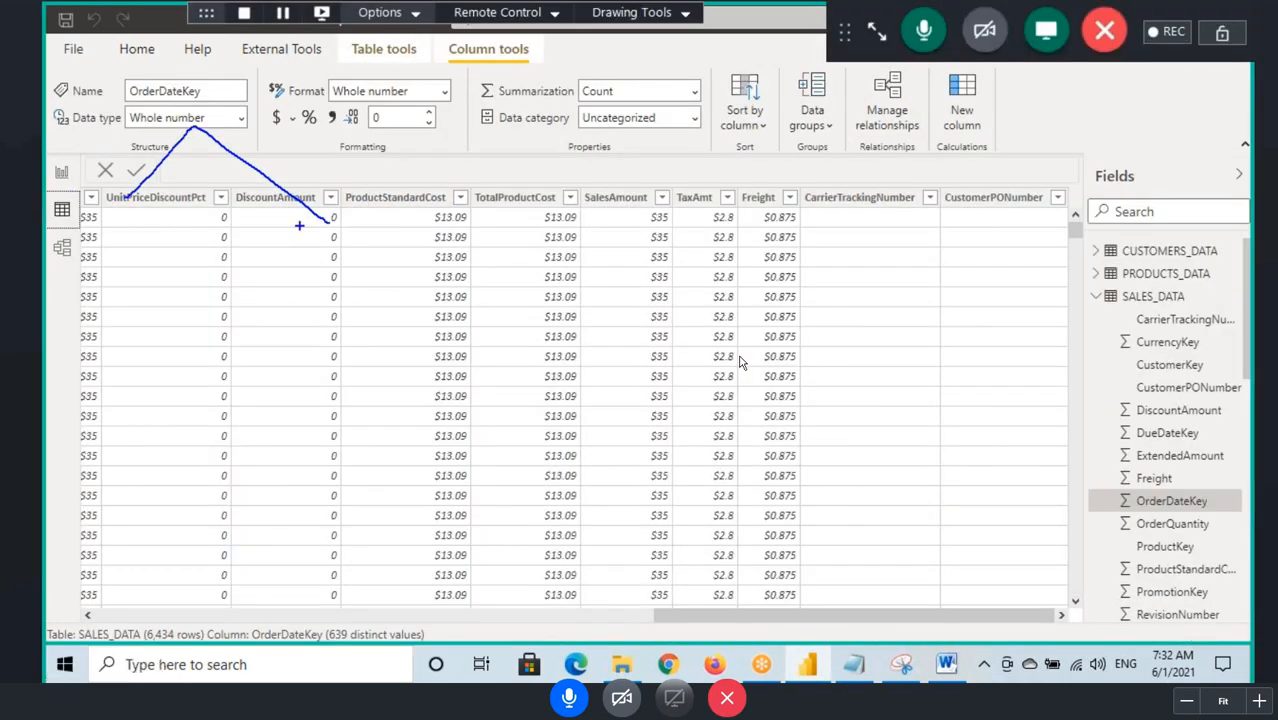
{"action": "mouse_move", "coordinate": [879, 165]}
{"action": "left_mouse_down"}
{"action": "mouse_move", "coordinate": [882, 187]}
{"action": "mouse_move", "coordinate": [905, 190]}
{"action": "mouse_move", "coordinate": [920, 168]}
{"action": "left_mouse_up"}
{"action": "left_click_drag", "start_coordinate": [935, 172], "coordinate": [936, 193]}
{"action": "left_click_drag", "start_coordinate": [956, 150], "coordinate": [960, 188]}
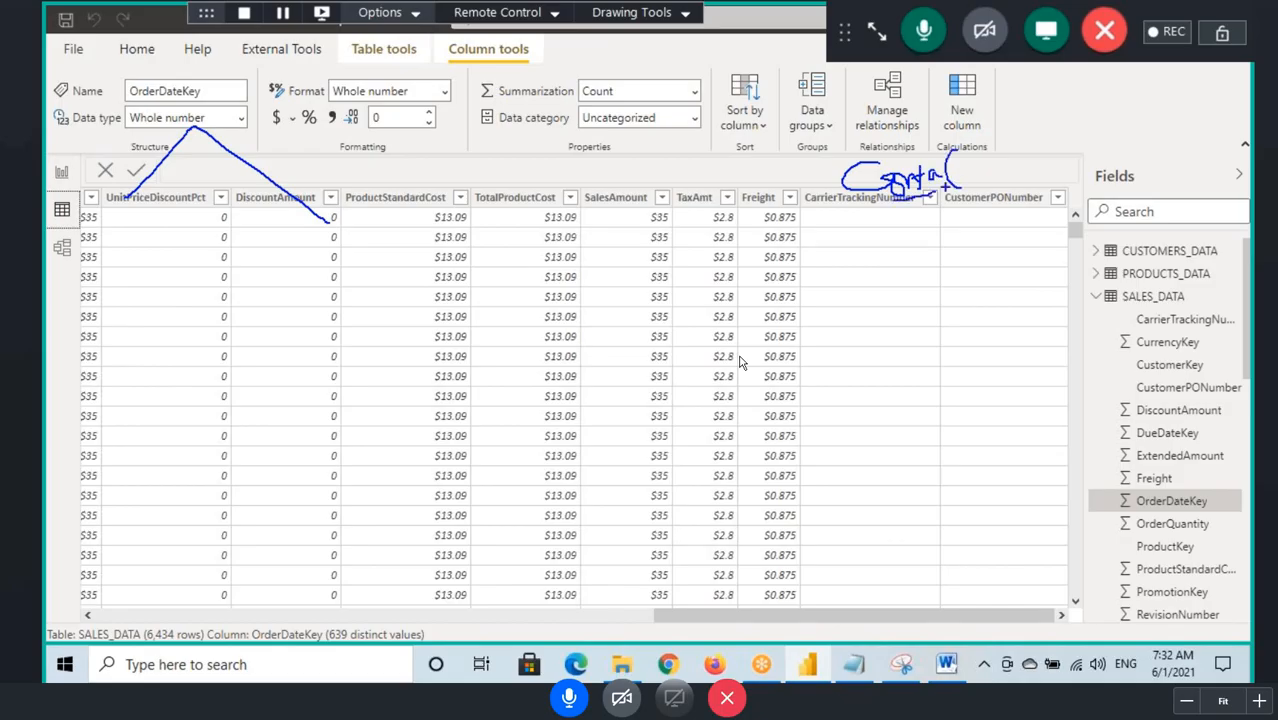
{"action": "left_click_drag", "start_coordinate": [100, 211], "coordinate": [178, 207]}
{"action": "left_click_drag", "start_coordinate": [270, 210], "coordinate": [308, 207]}
{"action": "left_click_drag", "start_coordinate": [188, 226], "coordinate": [372, 229]}
{"action": "mouse_move", "coordinate": [938, 197]}
{"action": "left_mouse_down"}
{"action": "mouse_move", "coordinate": [933, 210]}
{"action": "mouse_move", "coordinate": [970, 237]}
{"action": "mouse_move", "coordinate": [955, 256]}
{"action": "left_mouse_up"}
{"action": "left_click_drag", "start_coordinate": [1112, 283], "coordinate": [1184, 277]}
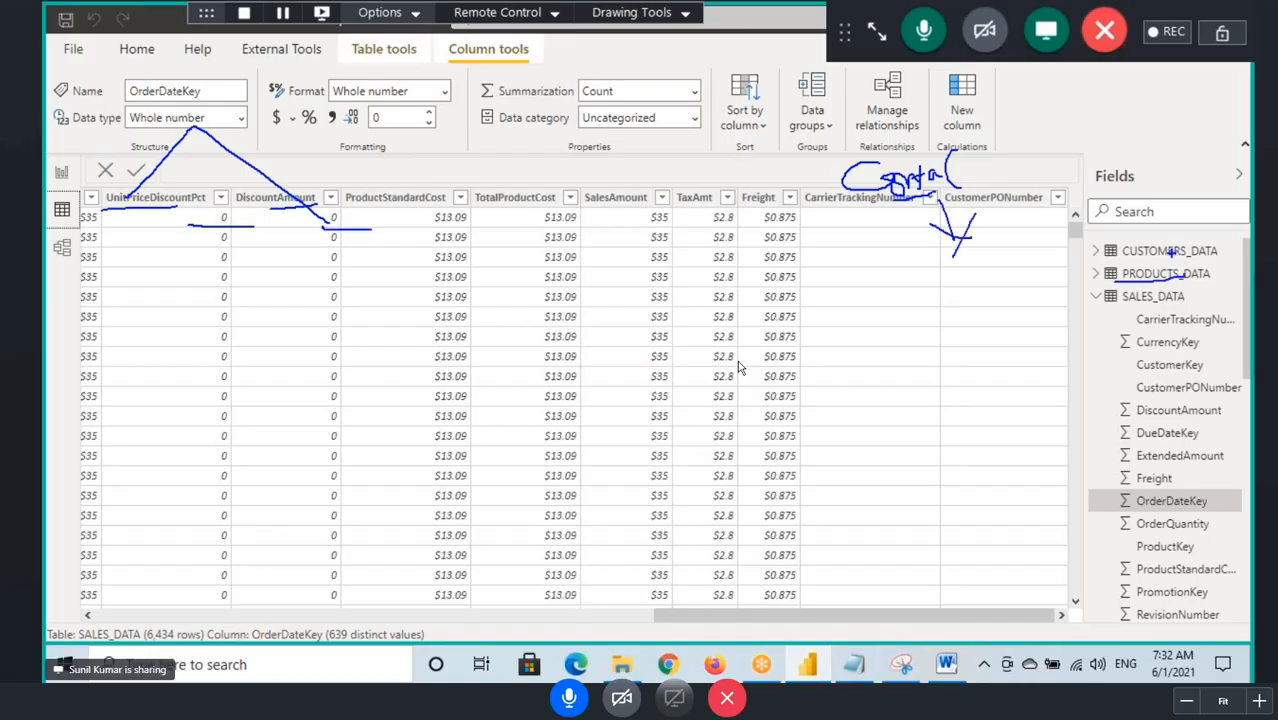
{"action": "mouse_move", "coordinate": [942, 202]}
{"action": "left_mouse_down"}
{"action": "mouse_move", "coordinate": [1080, 298]}
{"action": "mouse_move", "coordinate": [1158, 250]}
{"action": "left_mouse_up"}
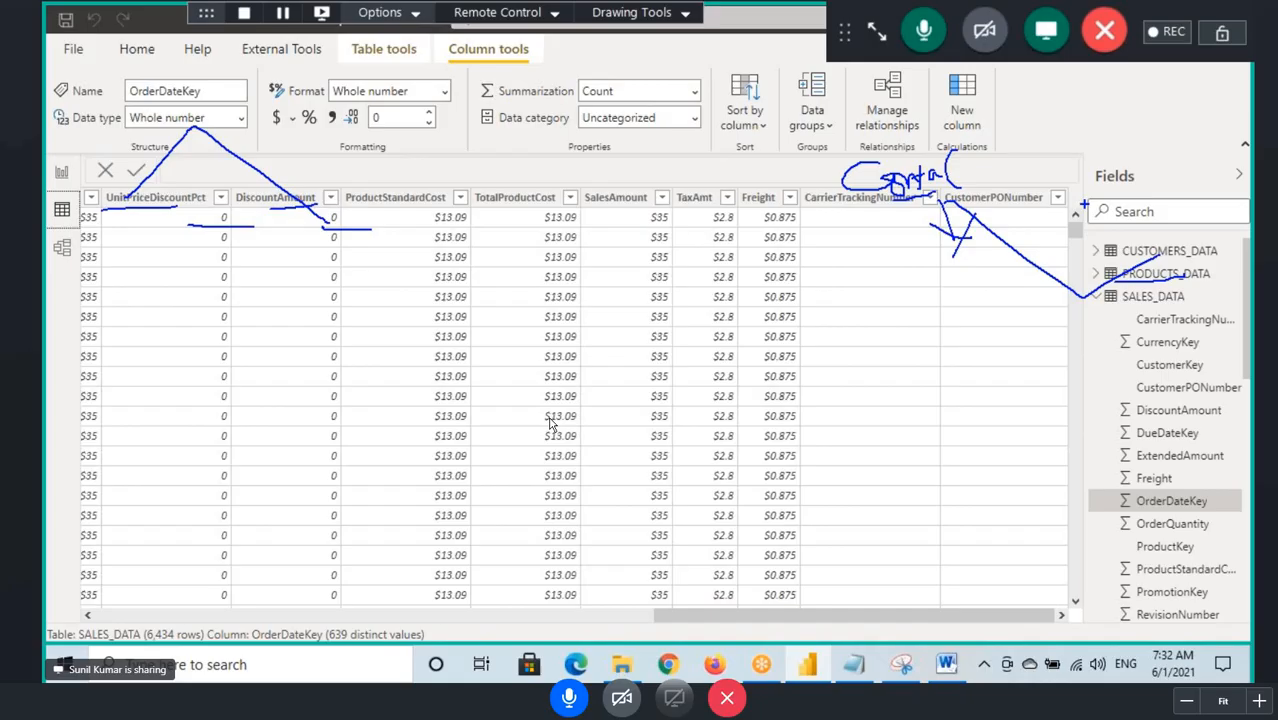
{"action": "key", "text": "Escape"}
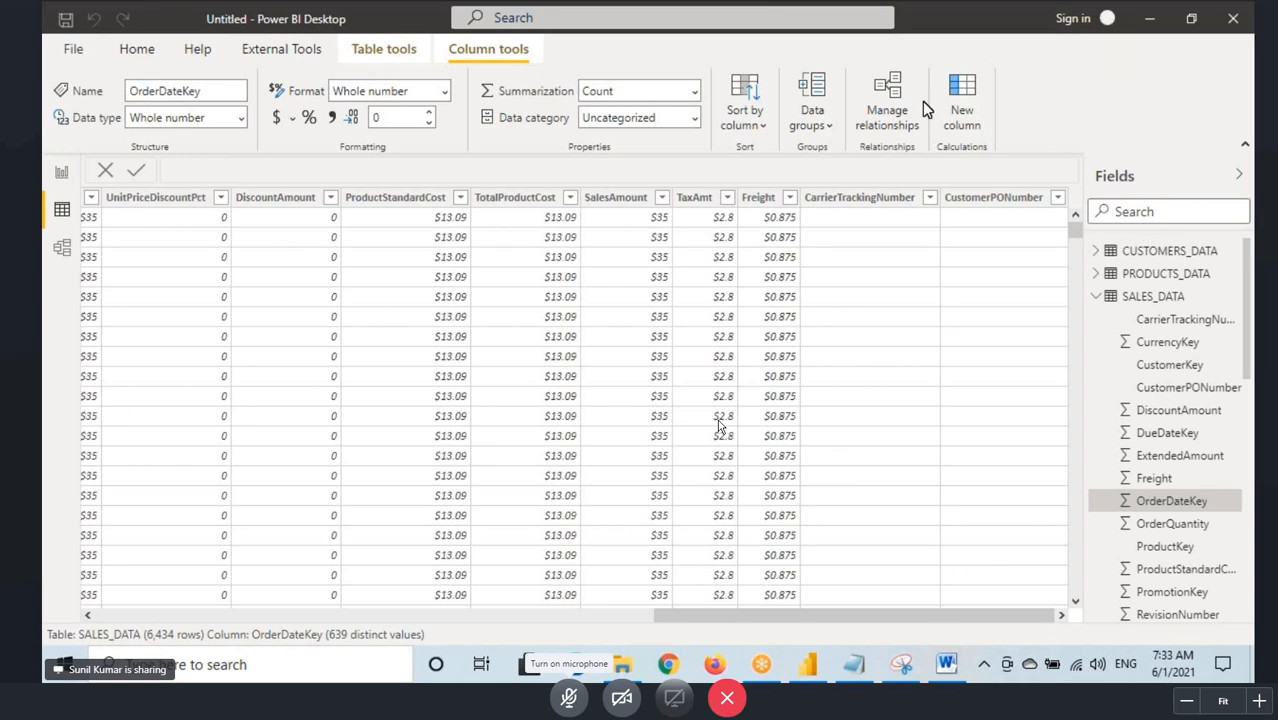
Step: Open the SALES_DATA to CUSTOMERS_DATA relationship for editing and mark its two tables, the CustomerKey columns and the cardinality
{"action": "left_click", "coordinate": [60, 248]}
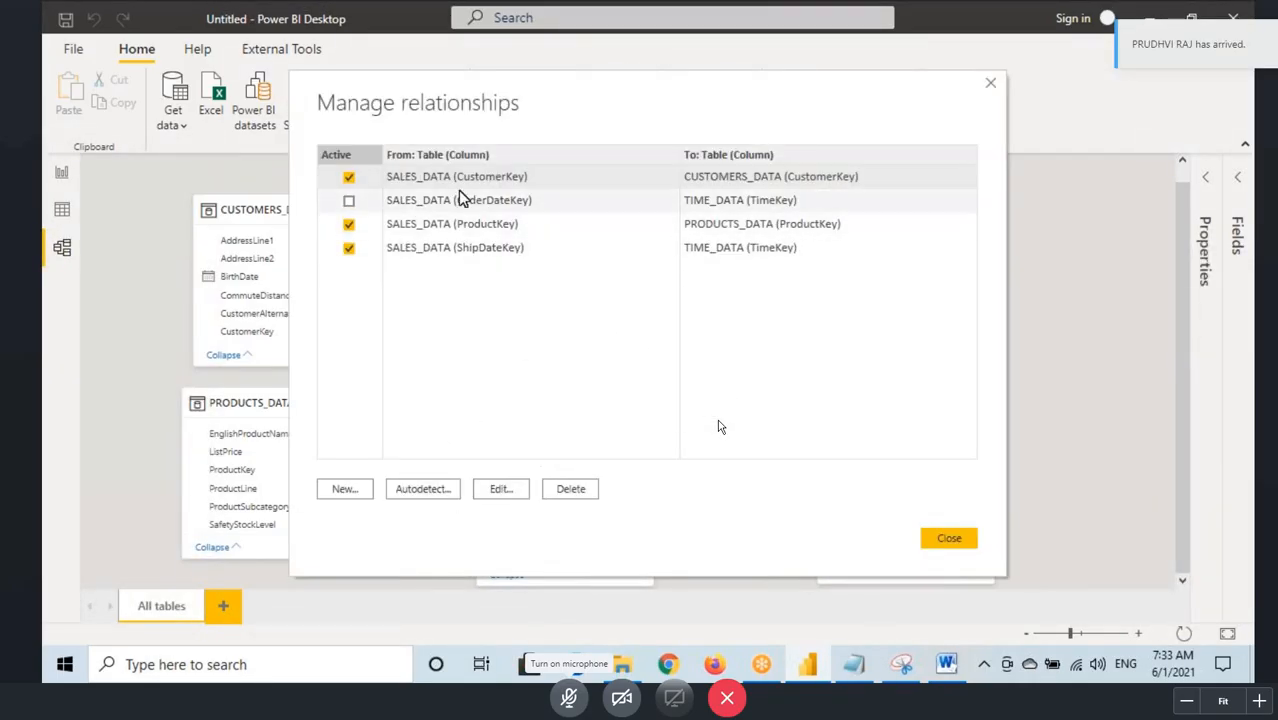
{"action": "left_click", "coordinate": [497, 489]}
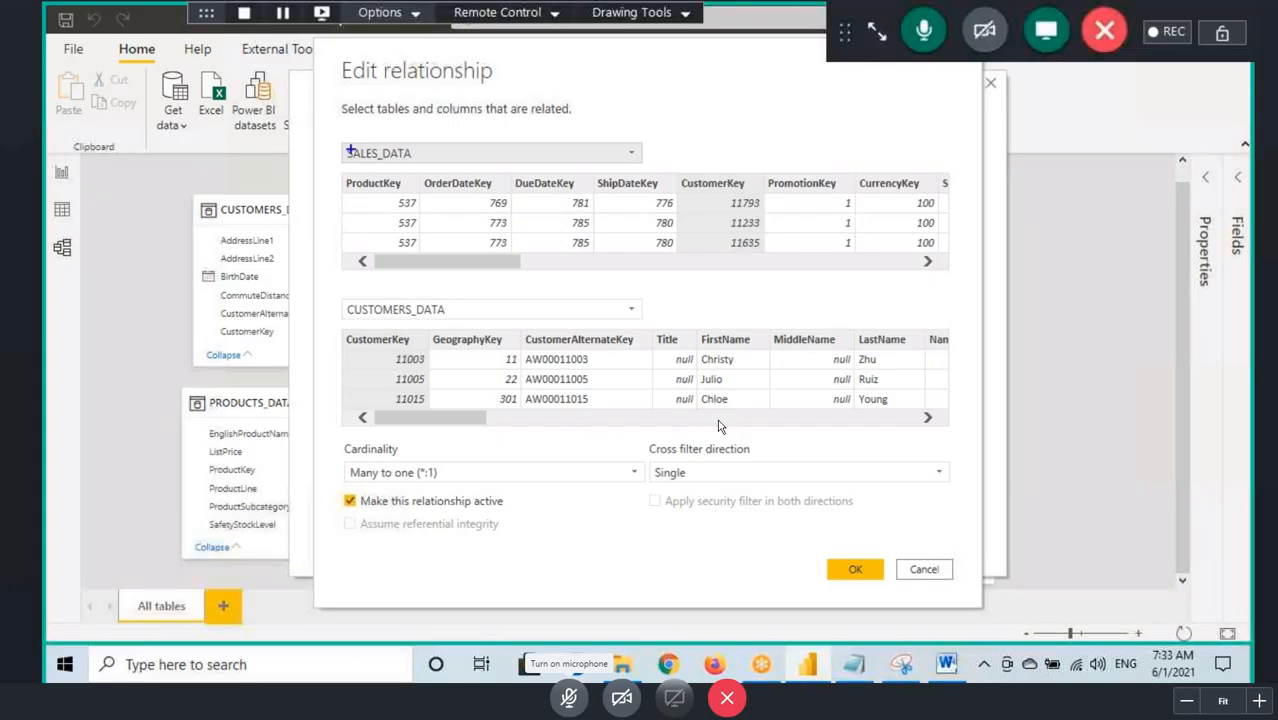
{"action": "left_click_drag", "start_coordinate": [336, 145], "coordinate": [427, 161]}
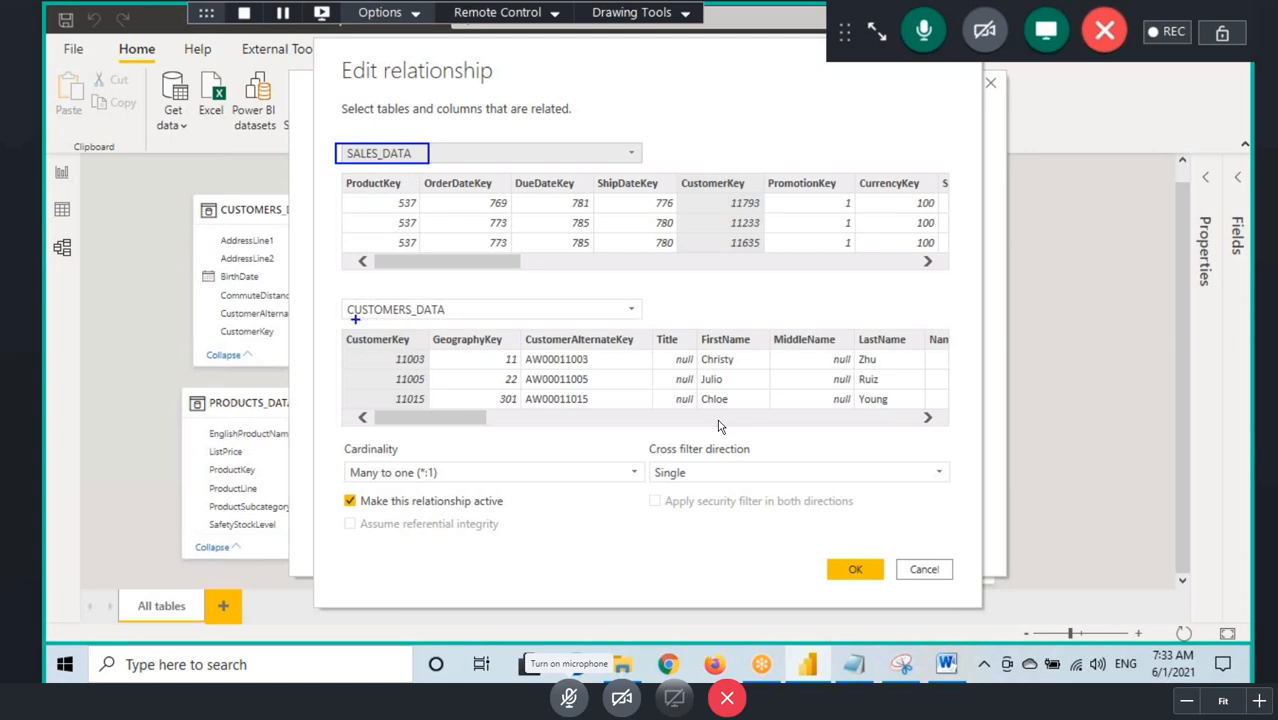
{"action": "left_click_drag", "start_coordinate": [355, 318], "coordinate": [457, 318]}
{"action": "left_click_drag", "start_coordinate": [341, 462], "coordinate": [430, 457]}
{"action": "left_click_drag", "start_coordinate": [366, 161], "coordinate": [400, 162]}
{"action": "left_click_drag", "start_coordinate": [382, 322], "coordinate": [490, 318]}
{"action": "left_click_drag", "start_coordinate": [724, 177], "coordinate": [729, 240]}
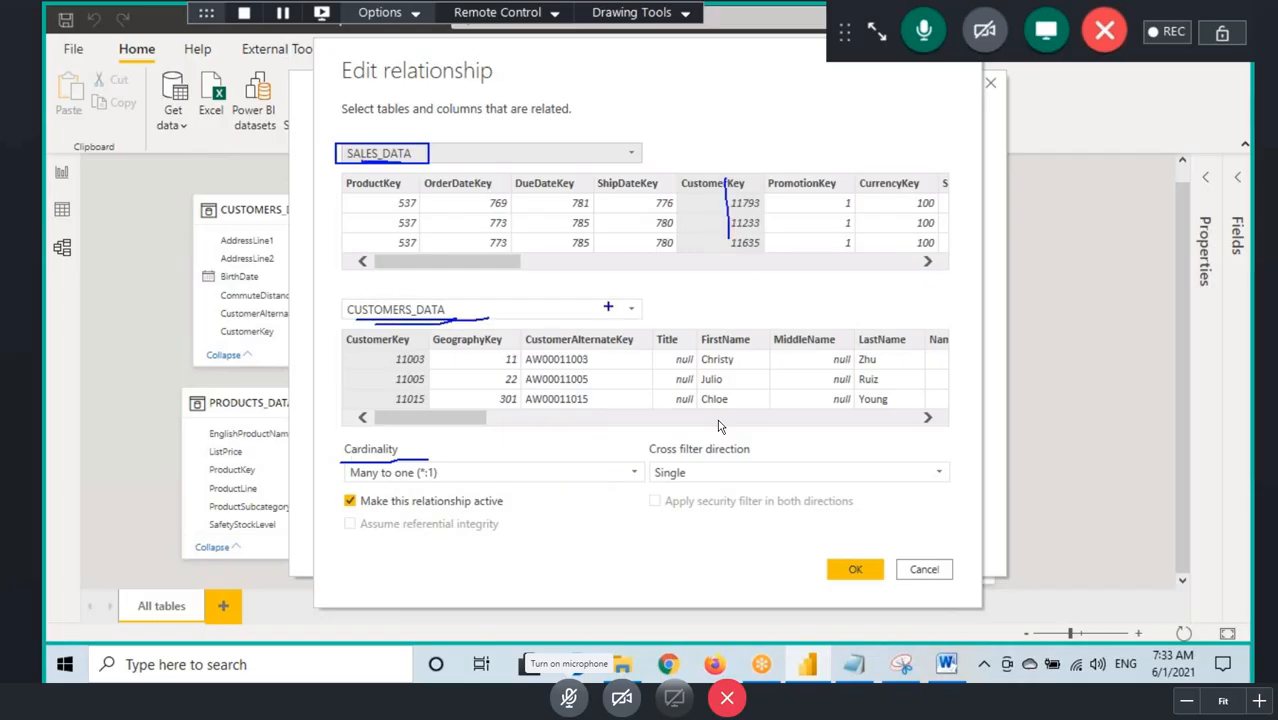
{"action": "left_click_drag", "start_coordinate": [376, 340], "coordinate": [376, 406]}
{"action": "mouse_move", "coordinate": [343, 472]}
{"action": "left_mouse_down"}
{"action": "mouse_move", "coordinate": [392, 486]}
{"action": "mouse_move", "coordinate": [384, 458]}
{"action": "mouse_move", "coordinate": [372, 484]}
{"action": "left_mouse_up"}
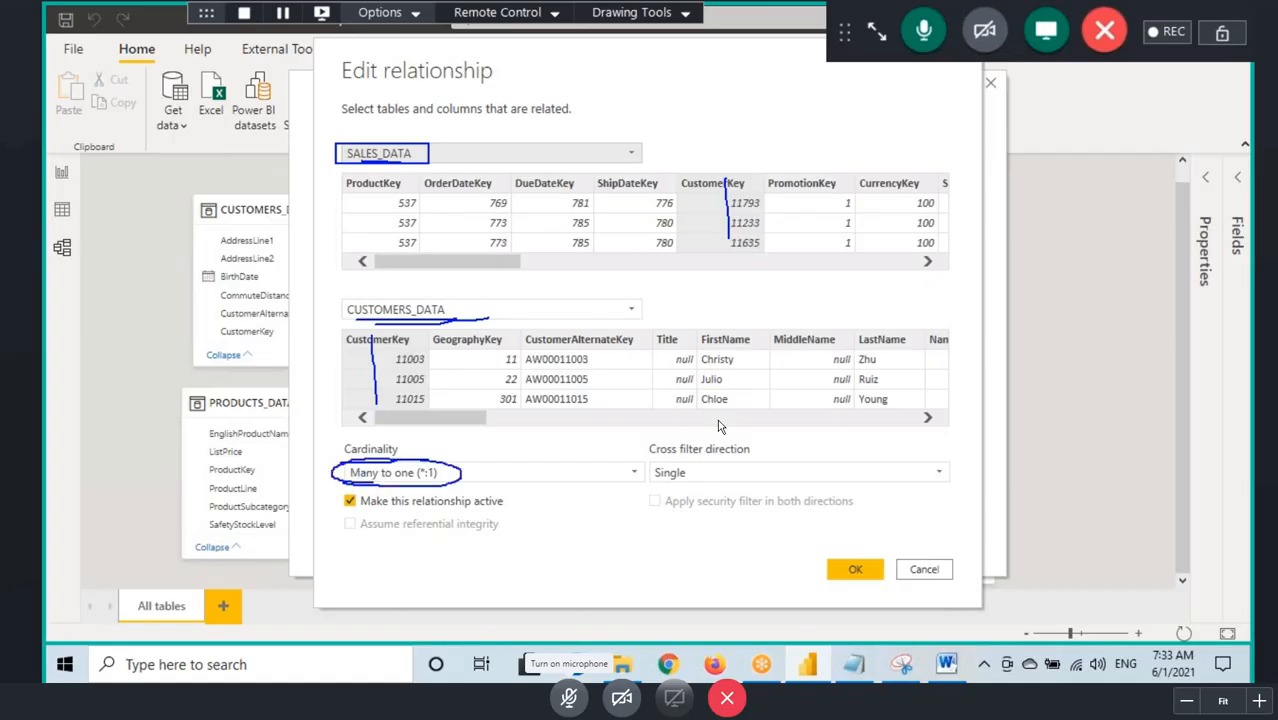
Step: Review the cardinality and cross filter direction choices for this relationship, keeping Many to one (*:1) and Single
{"action": "left_click", "coordinate": [405, 476]}
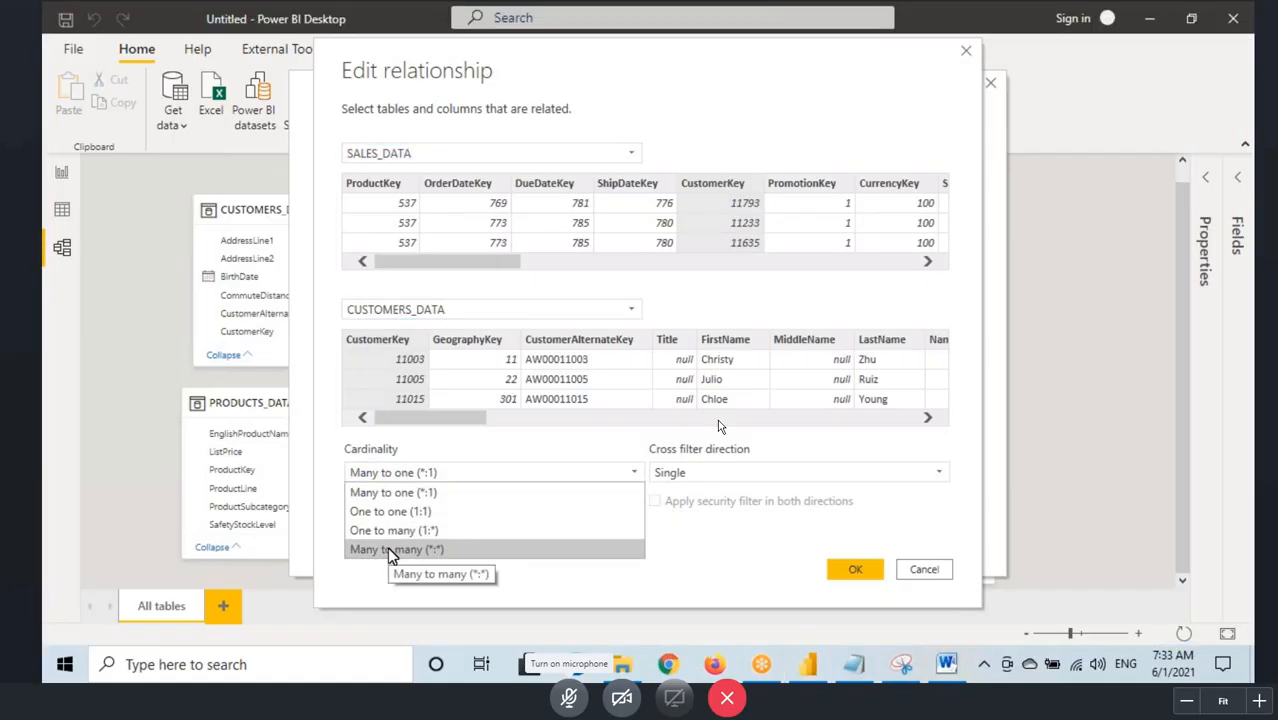
{"action": "left_click", "coordinate": [424, 493]}
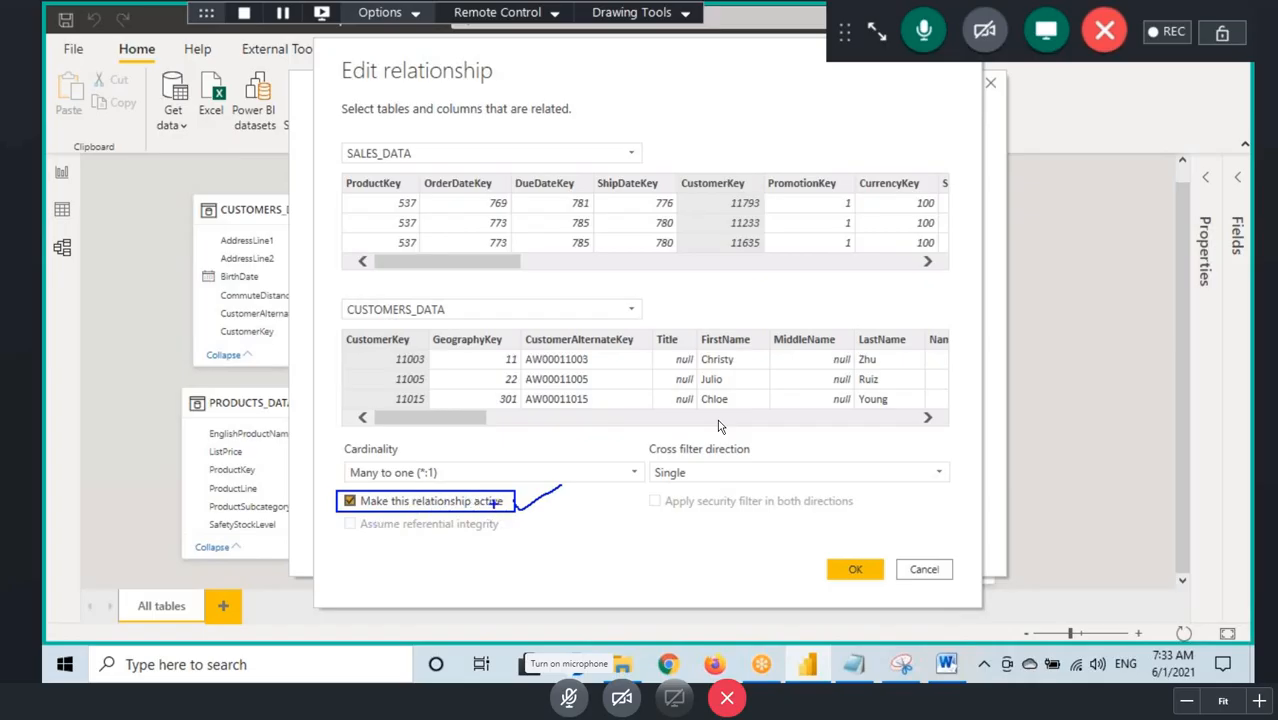
{"action": "left_click", "coordinate": [695, 474]}
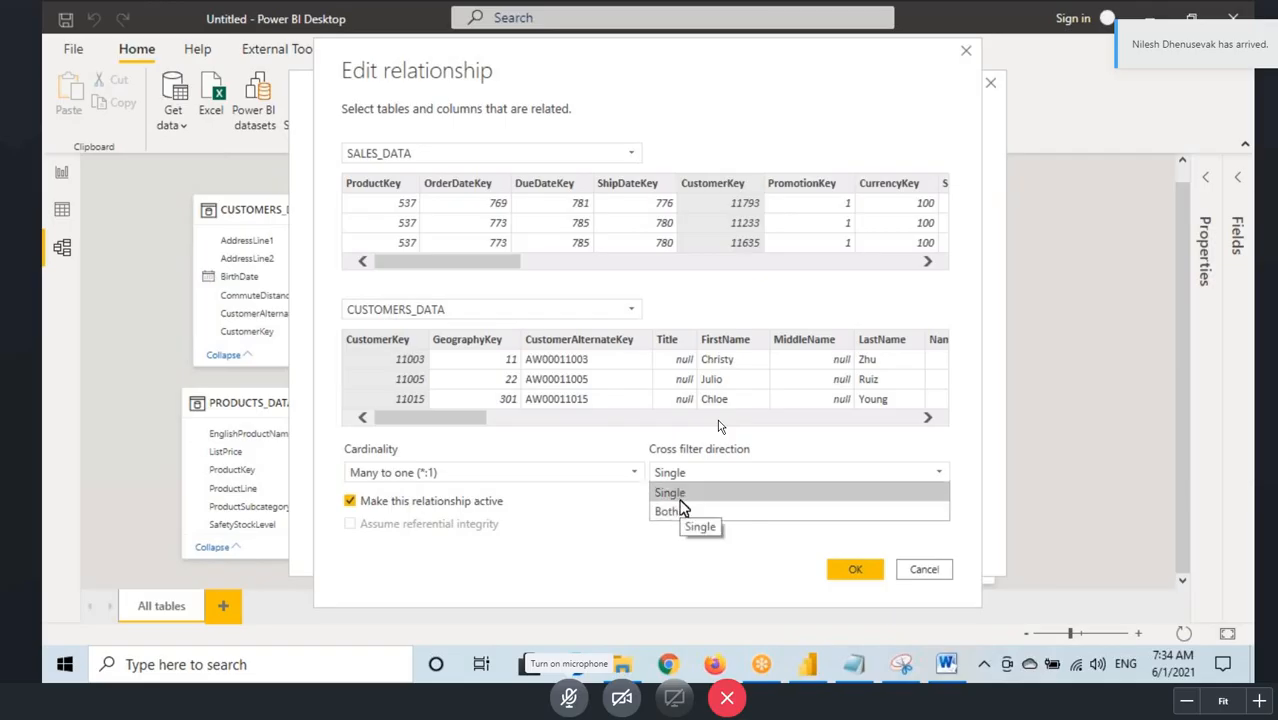
{"action": "left_click", "coordinate": [682, 493]}
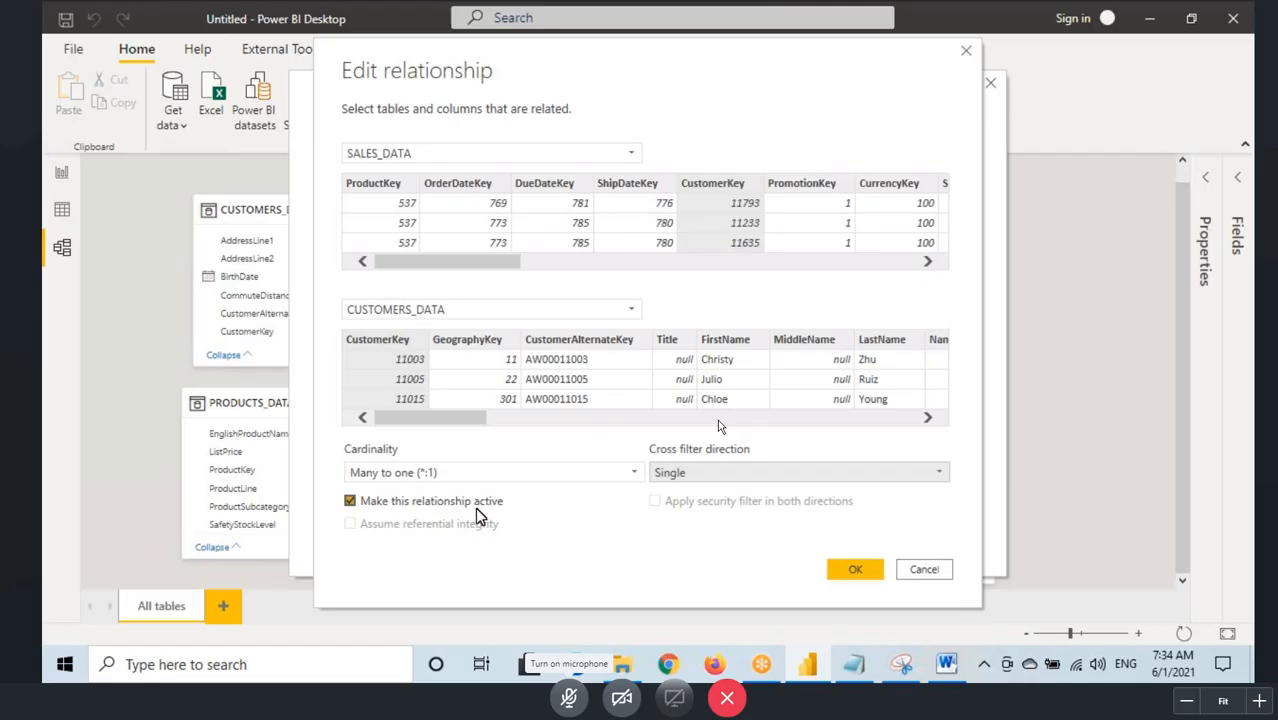
{"action": "left_click", "coordinate": [683, 476]}
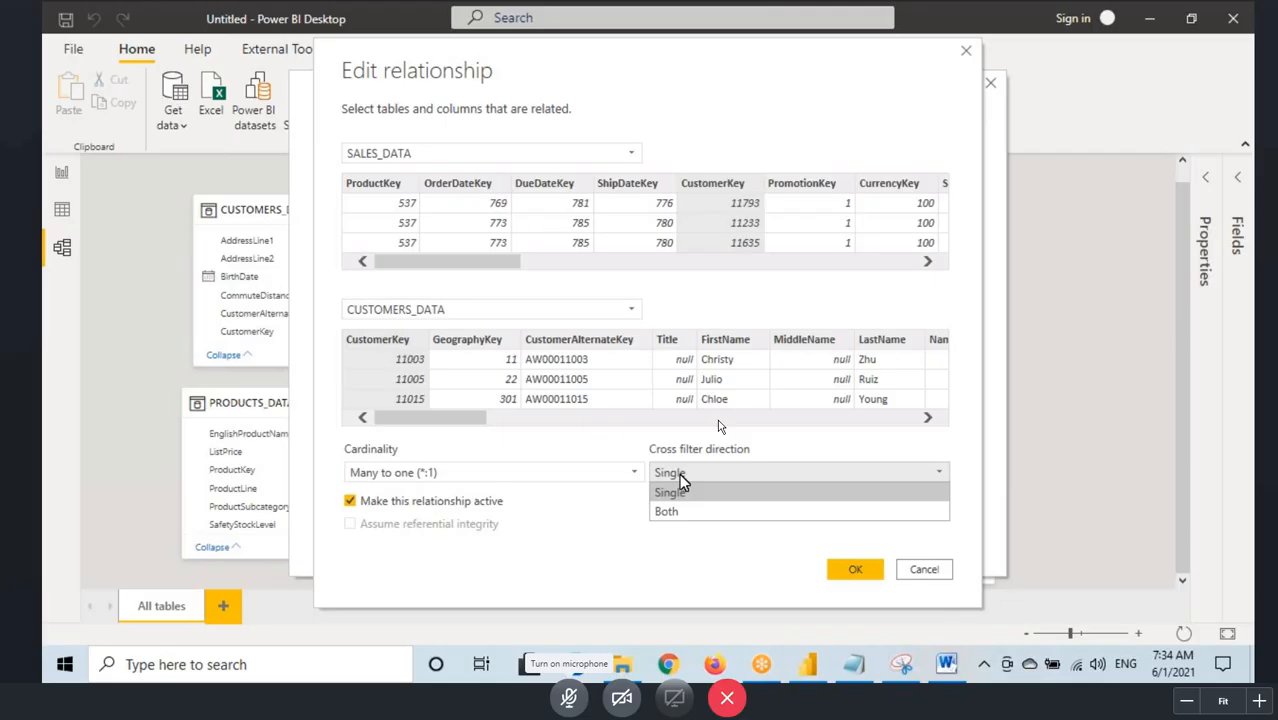
Step: Switch to the Power Pivot notes in Notepad and add three line breaks after the WorkAround sentence
{"action": "left_click", "coordinate": [918, 664]}
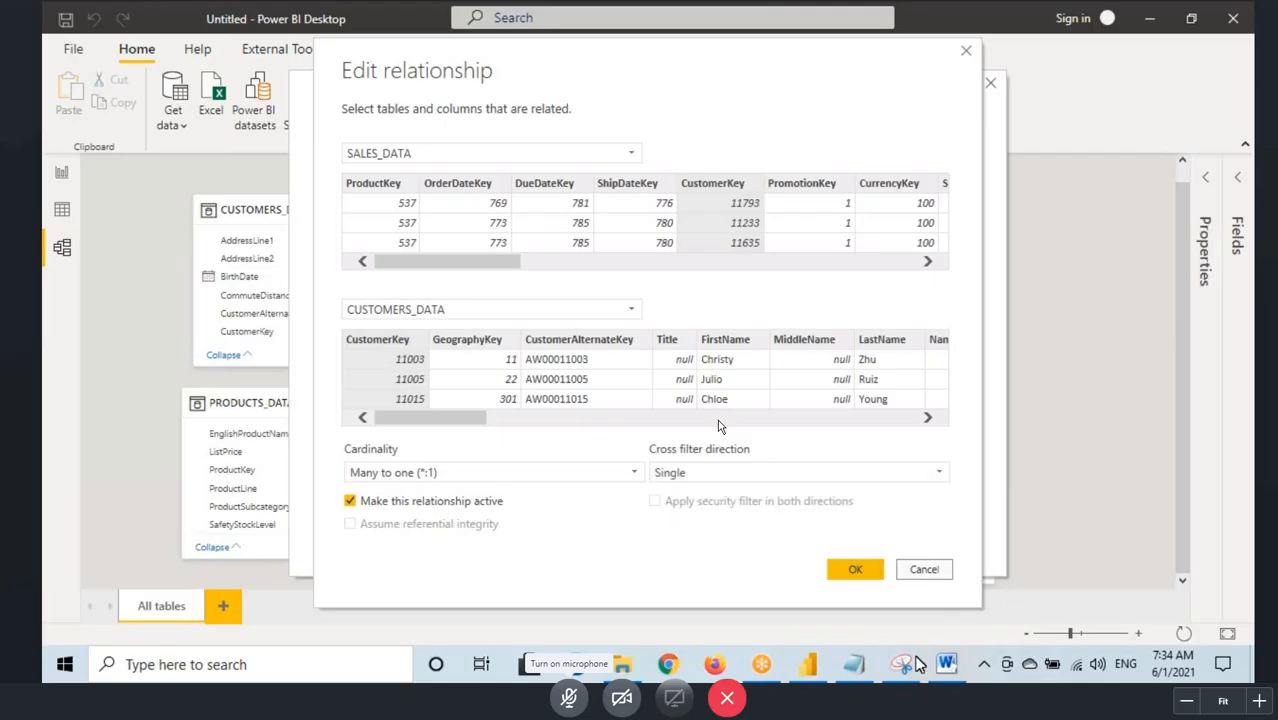
{"action": "mouse_move", "coordinate": [853, 664]}
{"action": "left_click", "coordinate": [815, 575]}
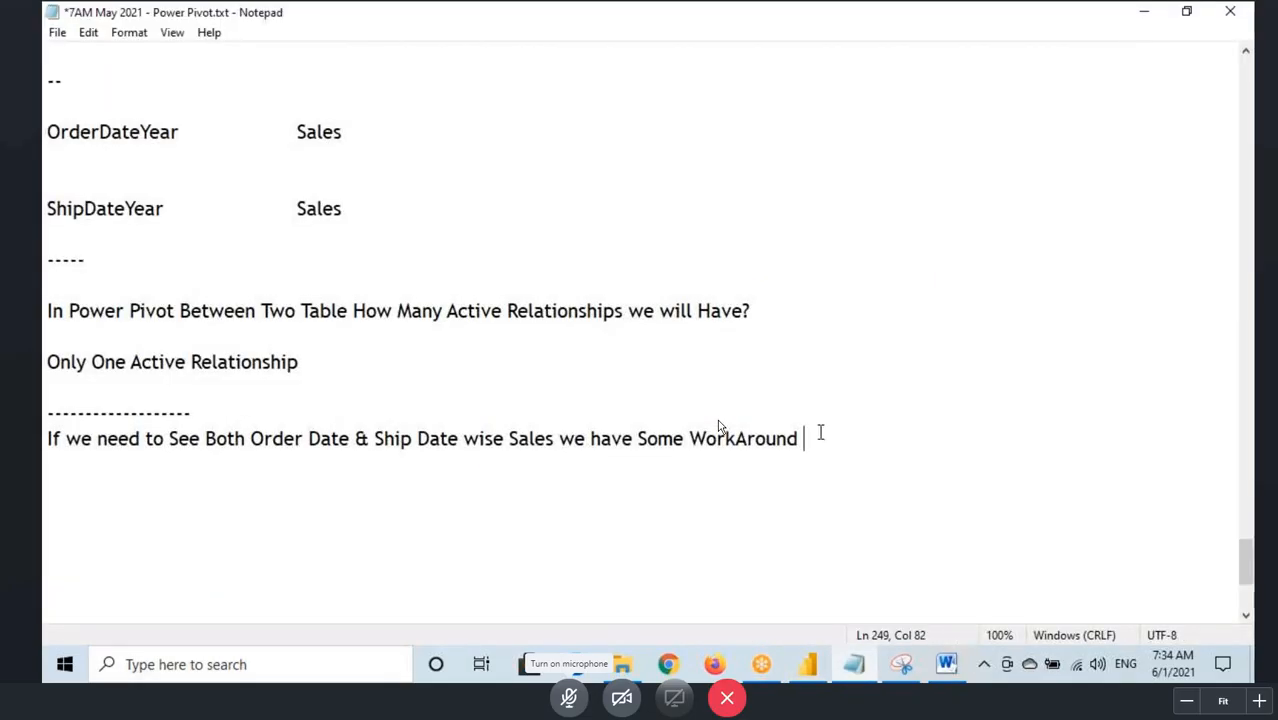
{"action": "key", "text": "Return"}
{"action": "key", "text": "Return"}
{"action": "key", "text": "Return"}
{"action": "left_click", "coordinate": [932, 47]}
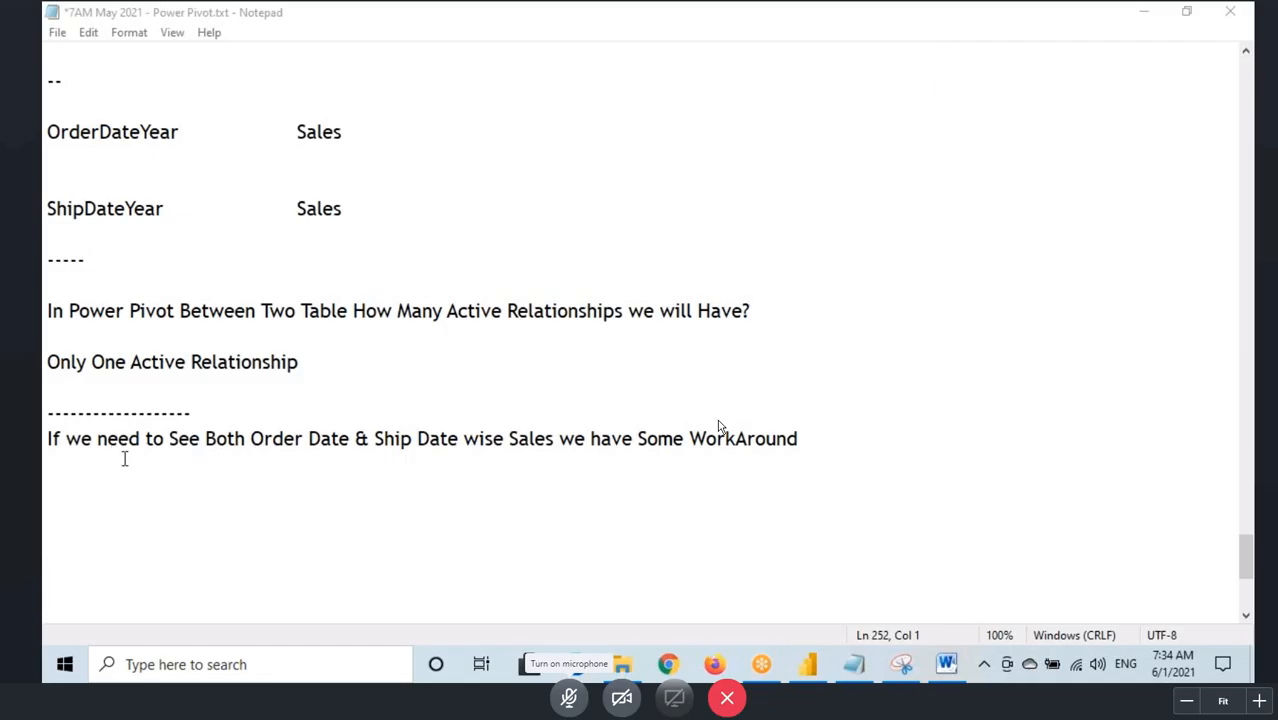
Step: Check the relationship's cardinality choices in Power BI, and add the line "Many to Many" below the WorkAround sentence in the Notepad notes
{"action": "left_click", "coordinate": [813, 673]}
{"action": "left_click", "coordinate": [385, 473]}
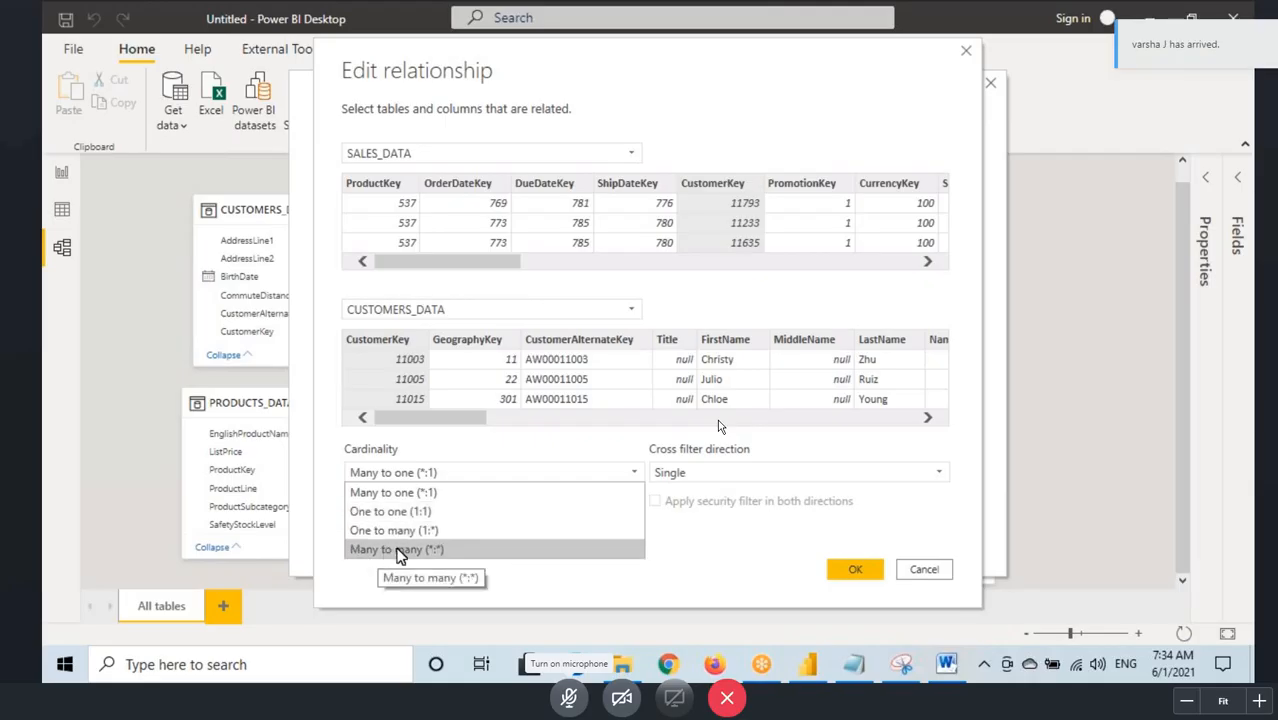
{"action": "left_click", "coordinate": [852, 668]}
{"action": "left_click", "coordinate": [802, 440]}
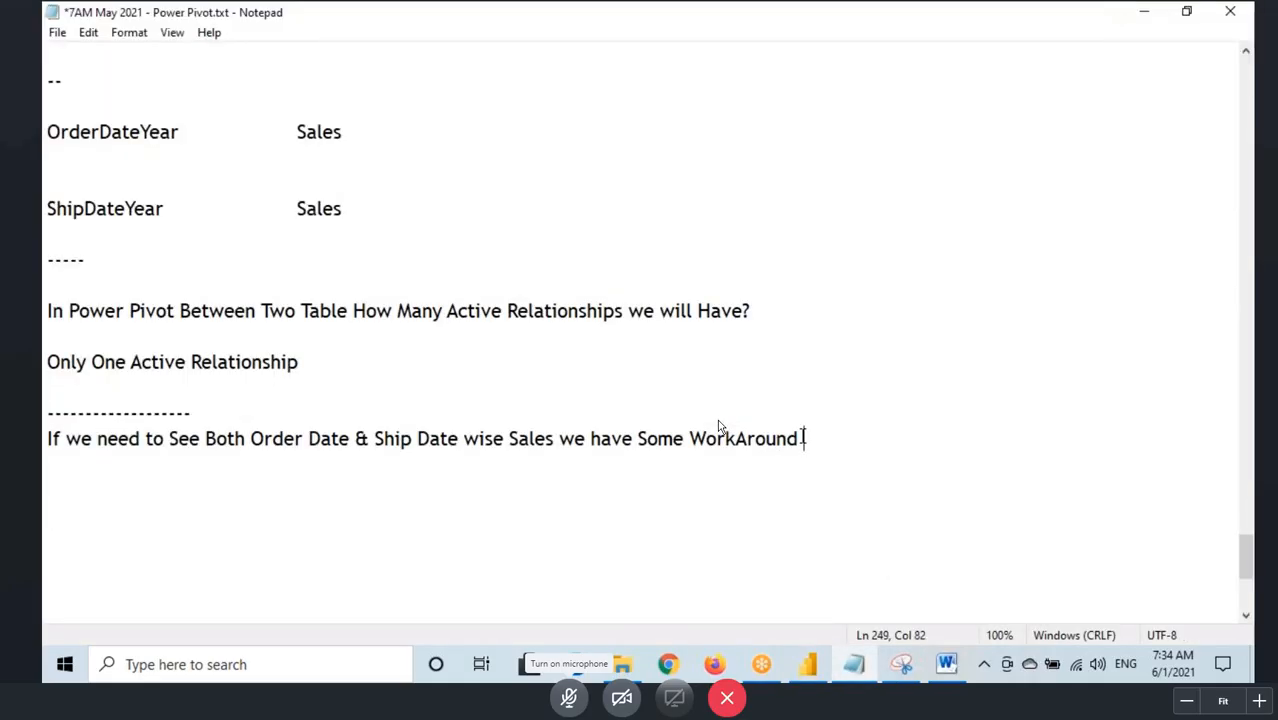
{"action": "key", "text": "Return"}
{"action": "key", "text": "Return"}
{"action": "scroll", "coordinate": [570, 354], "scroll_direction": "down", "scroll_amount": 5}
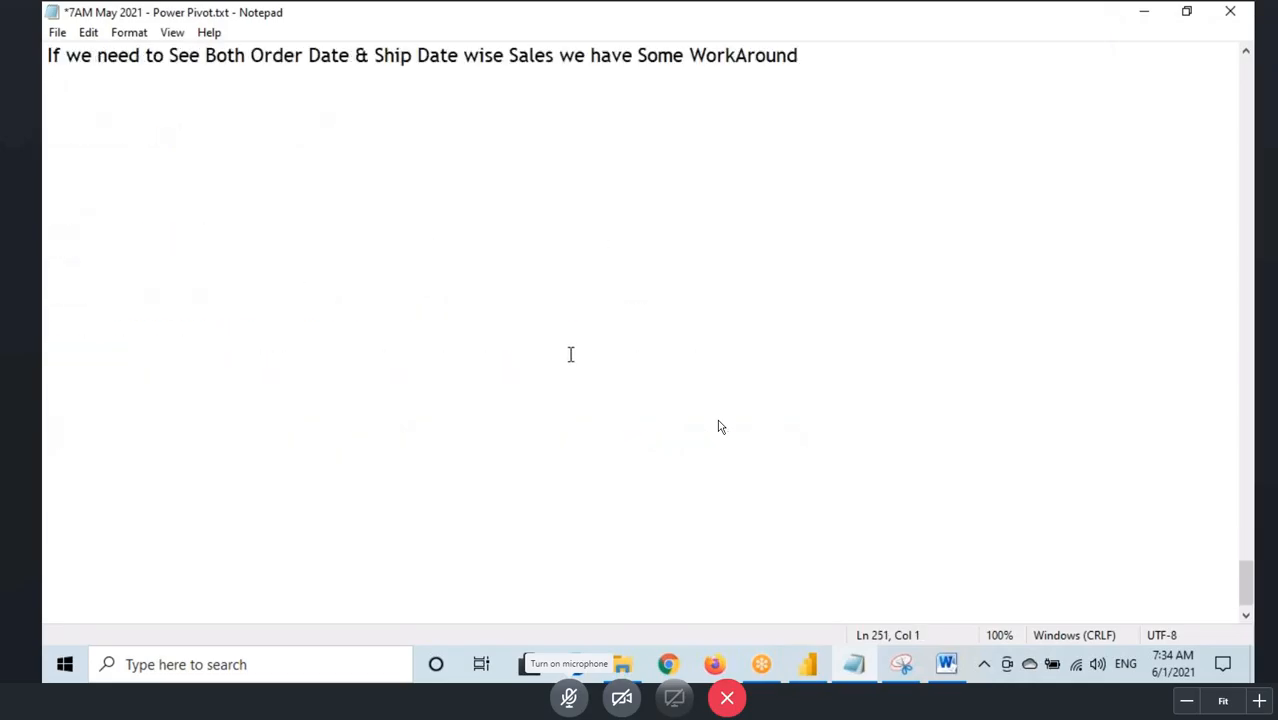
{"action": "type", "text": "Many to "}
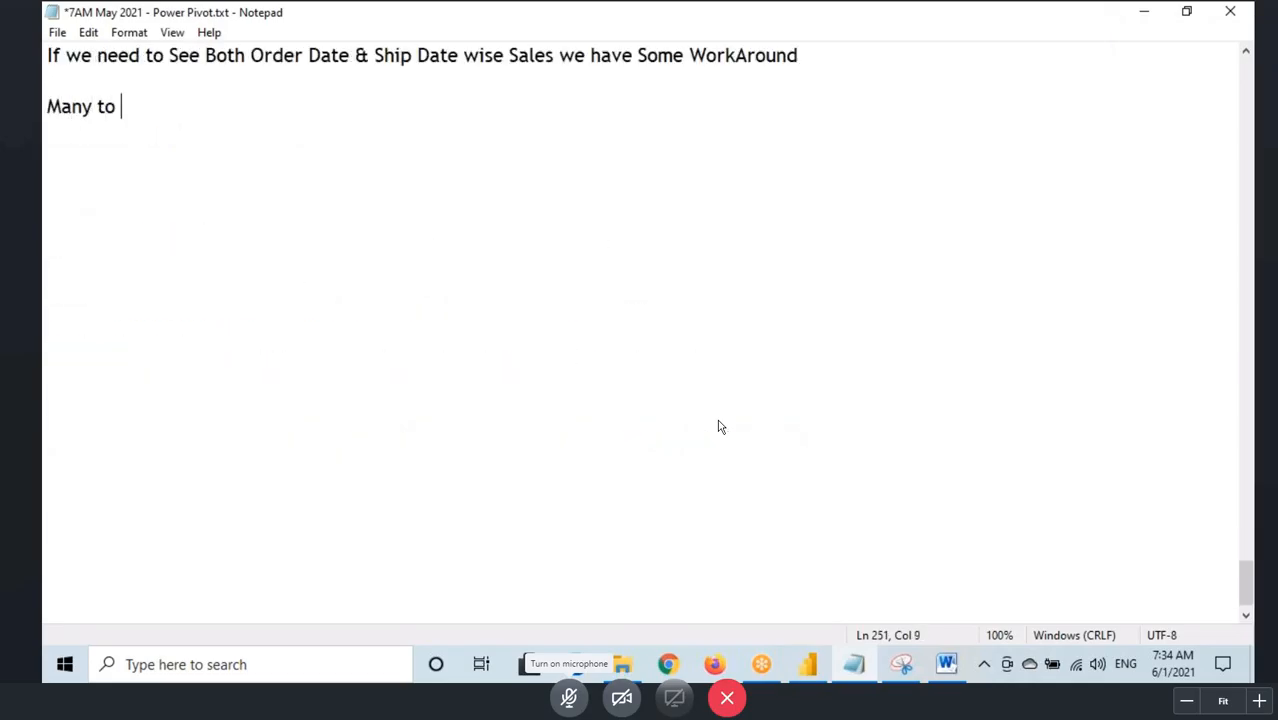
{"action": "type", "text": "Mant"}
{"action": "key", "text": "BackSpace"}
{"action": "key", "text": "BackSpace"}
{"action": "type", "text": "y"}
Step: Switch to Power BI, show the cross filter direction choices for the relationship and underline Both
{"action": "left_click", "coordinate": [808, 670]}
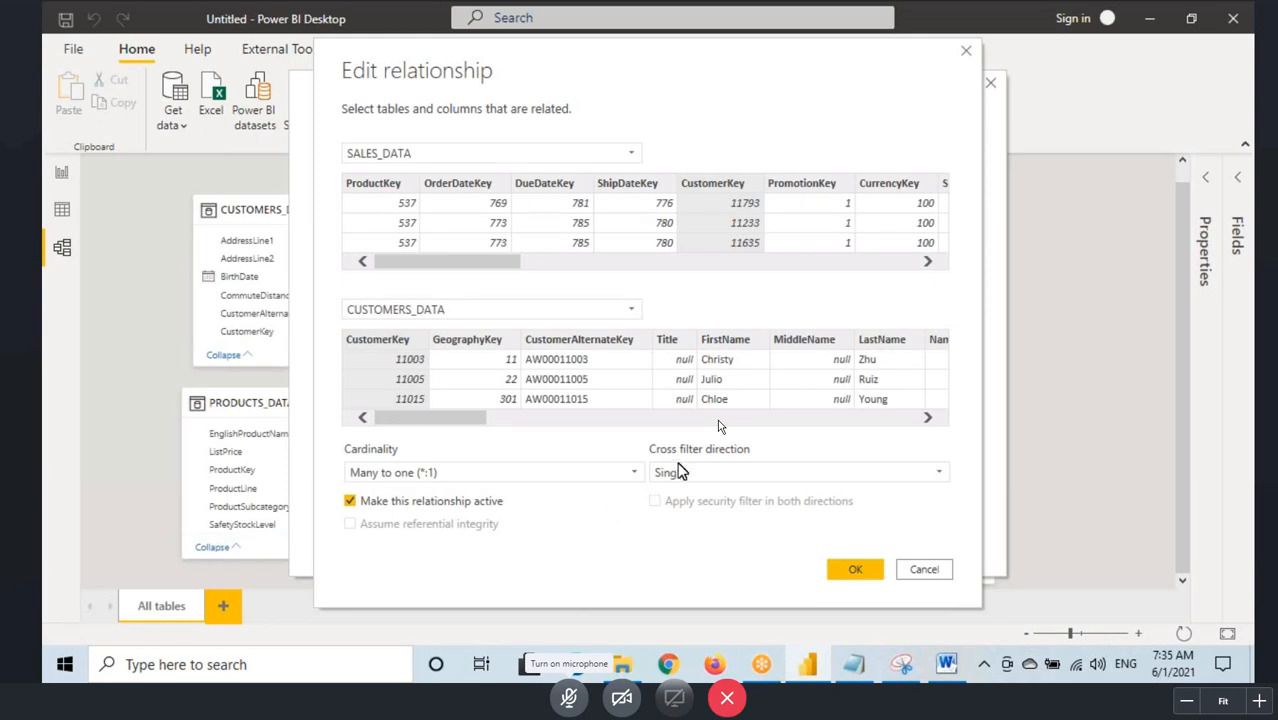
{"action": "left_click", "coordinate": [680, 472]}
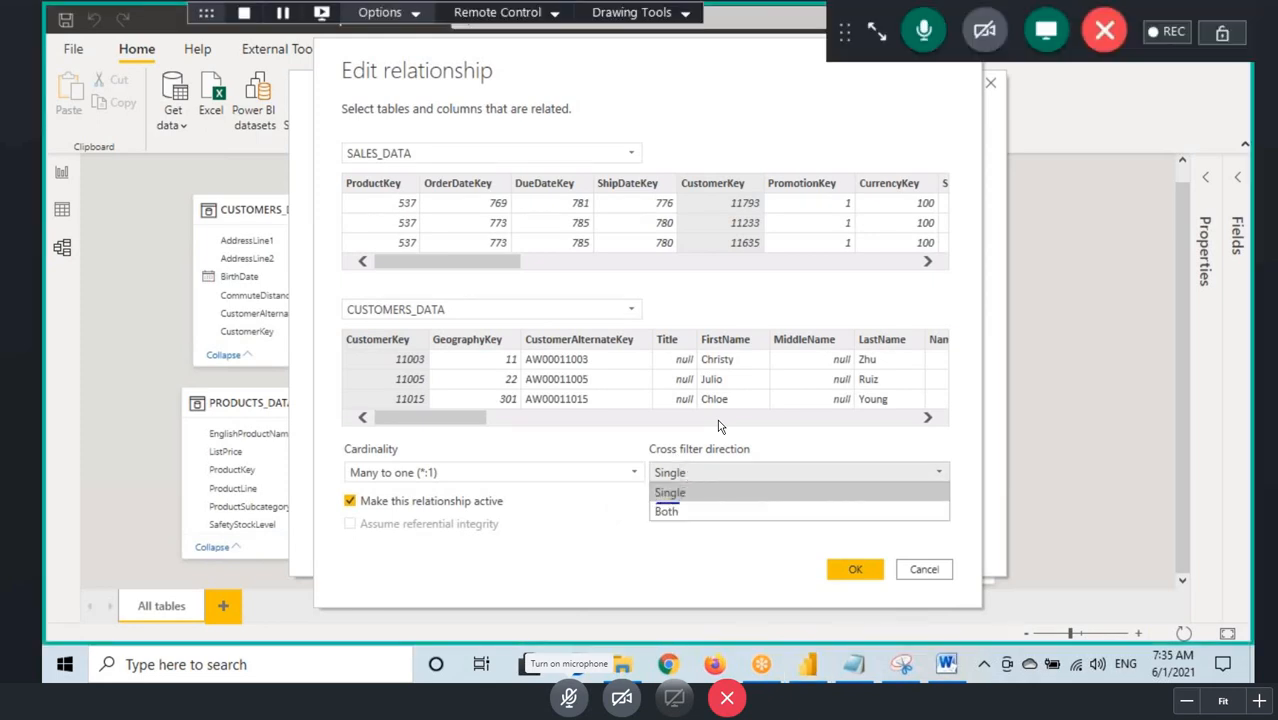
{"action": "left_click_drag", "start_coordinate": [656, 517], "coordinate": [697, 519]}
Step: Return to the Notepad notes and add "Cross Filter Direction" and "Single & Both" as separate lines below Many to Many
{"action": "key", "text": "alt+Tab"}
{"action": "key", "text": "Return"}
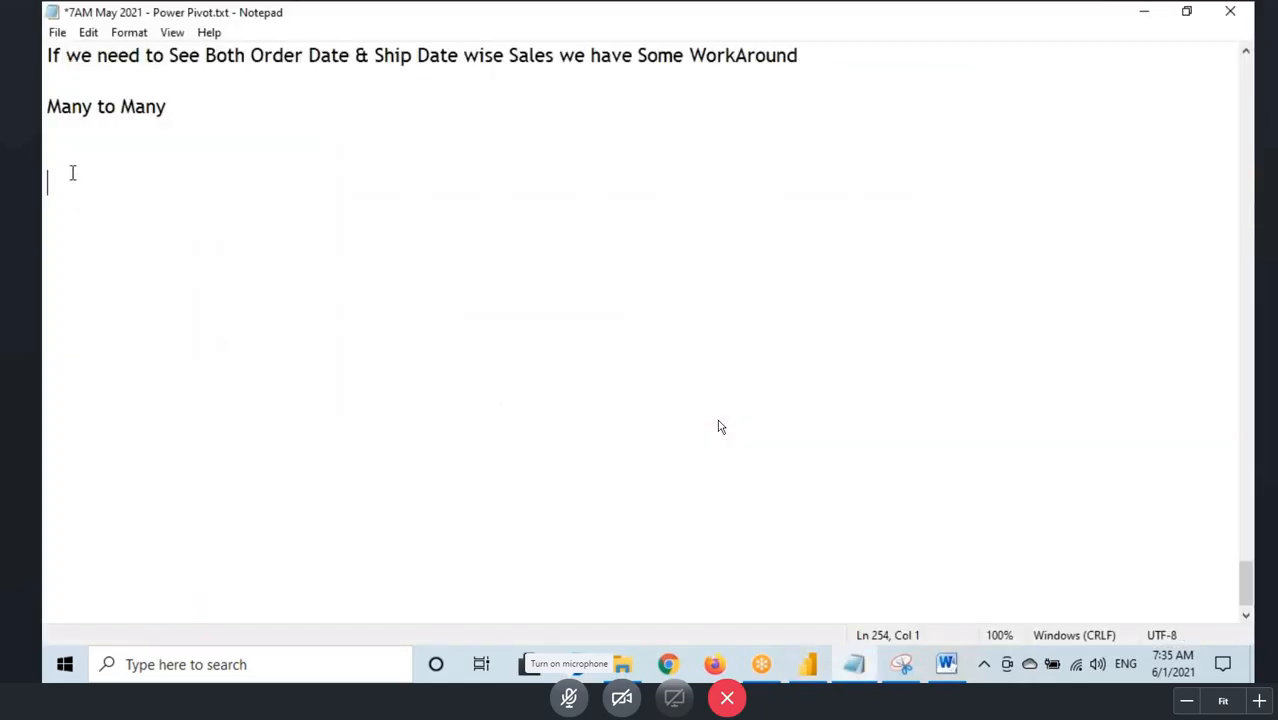
{"action": "key", "text": "Return"}
{"action": "type", "text": "Cross Filter Direction"}
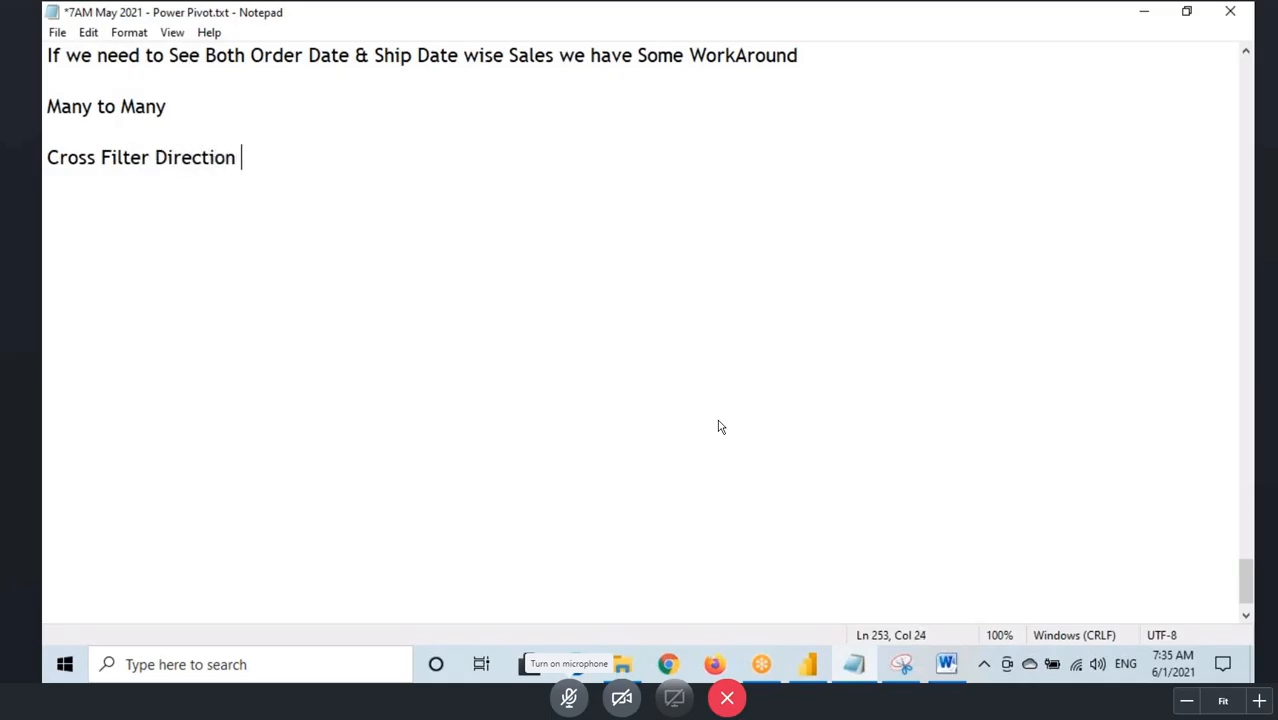
{"action": "key", "text": "Return"}
{"action": "key", "text": "Return"}
{"action": "type", "text": "Single & Both"}
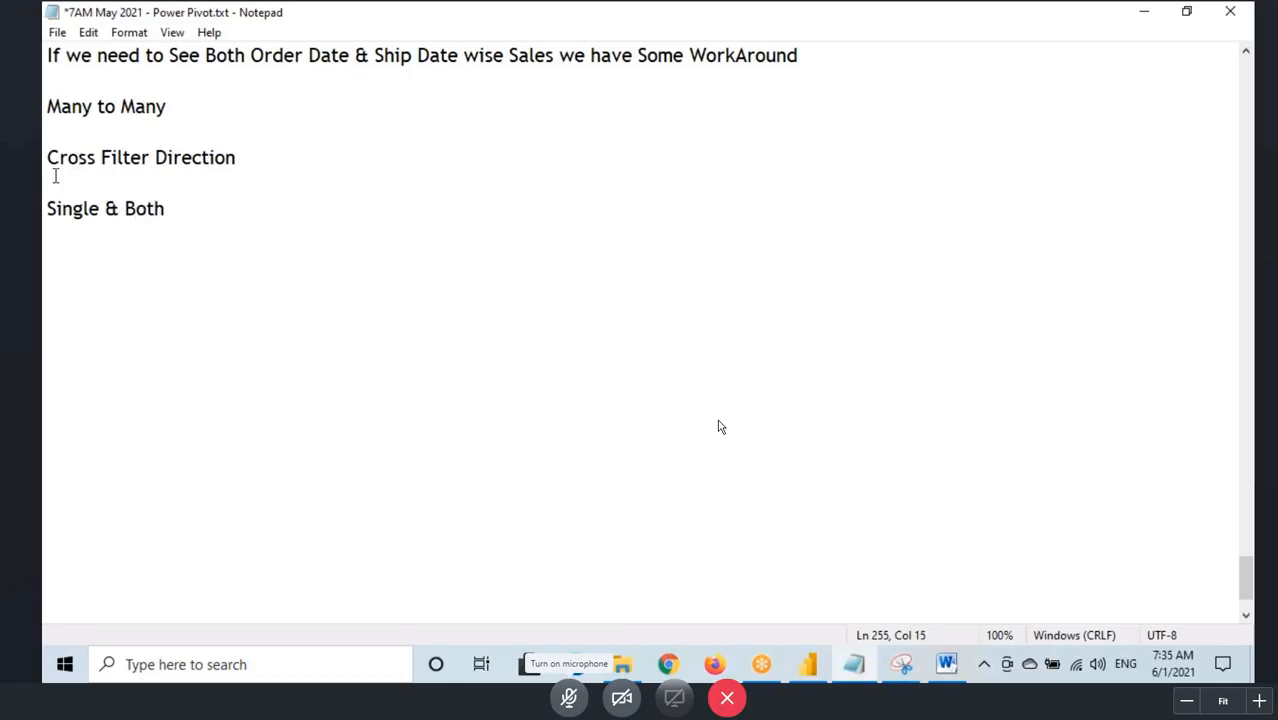
Step: Save the notes and remove the blank line between "Cross Filter Direction" and "Single & Both"
{"action": "left_click_drag", "start_coordinate": [46, 202], "coordinate": [196, 207]}
{"action": "left_click", "coordinate": [201, 217]}
{"action": "key", "text": "ctrl+s"}
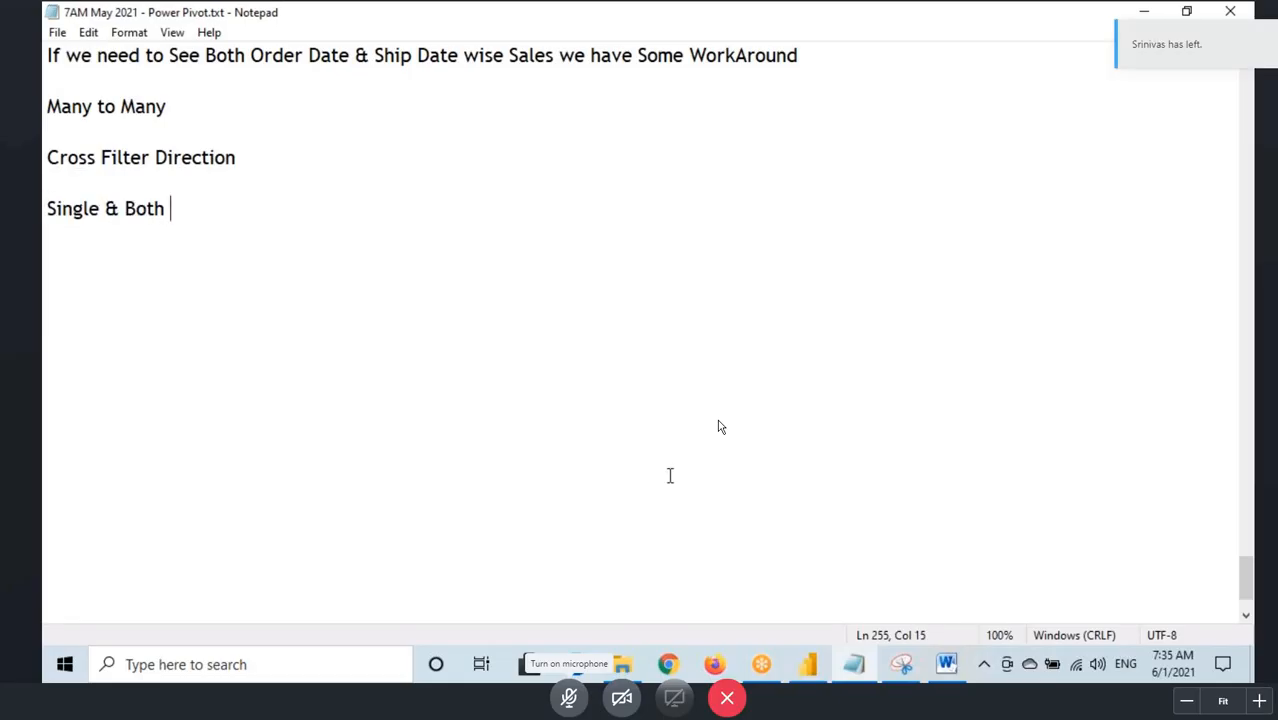
{"action": "left_click", "coordinate": [246, 163]}
{"action": "key", "text": "Delete"}
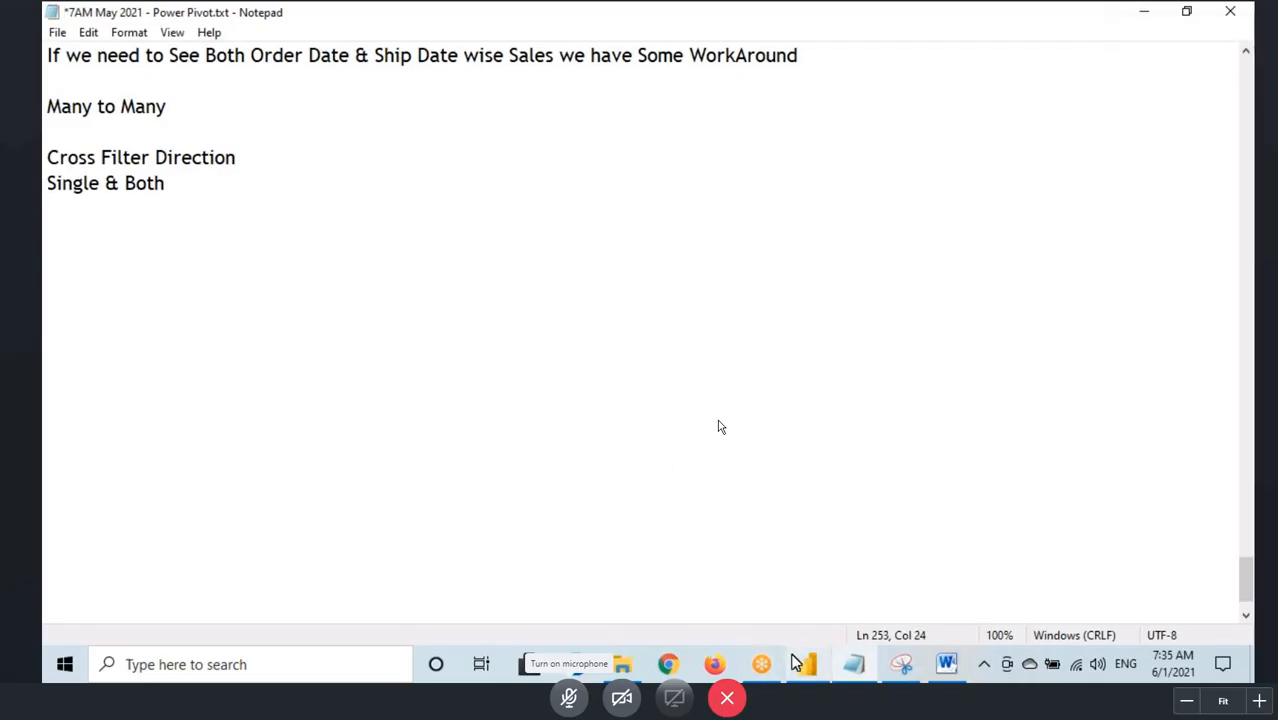
Step: Switch to Power BI and box, underline and circle the "Apply security filter in both directions" option, clearing the marks at the end
{"action": "left_click", "coordinate": [799, 663]}
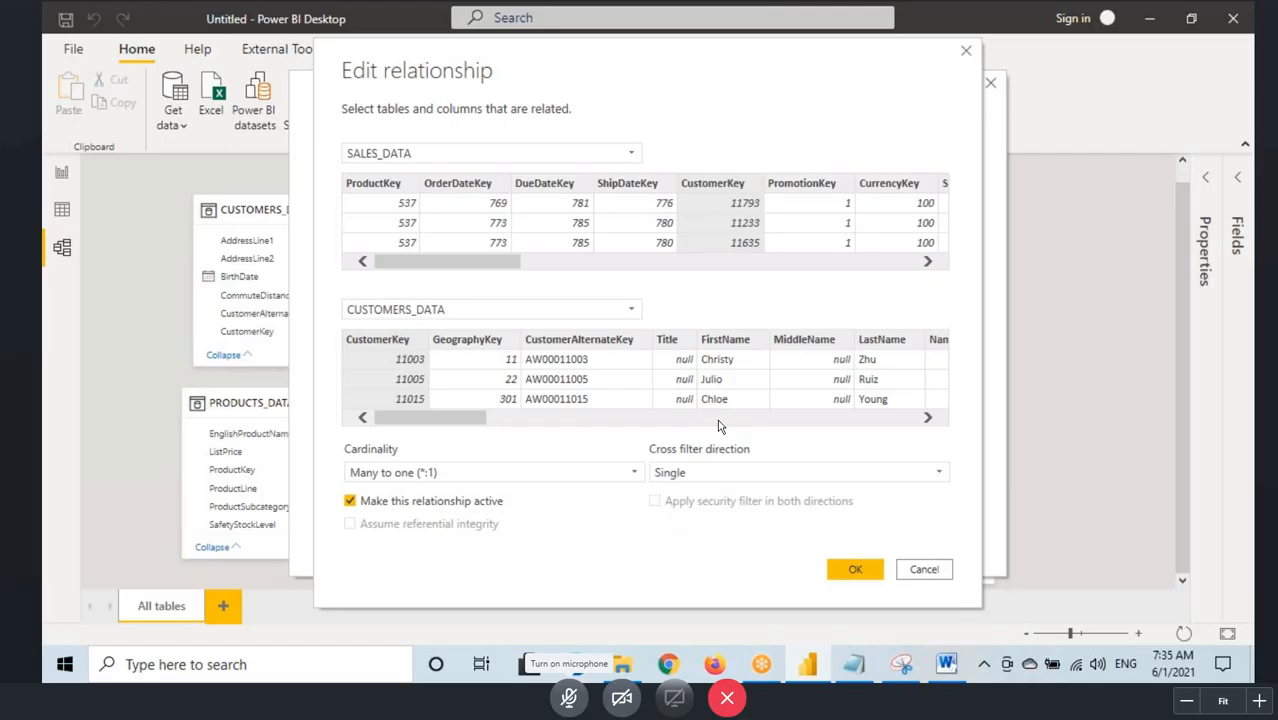
{"action": "left_click_drag", "start_coordinate": [646, 489], "coordinate": [857, 518]}
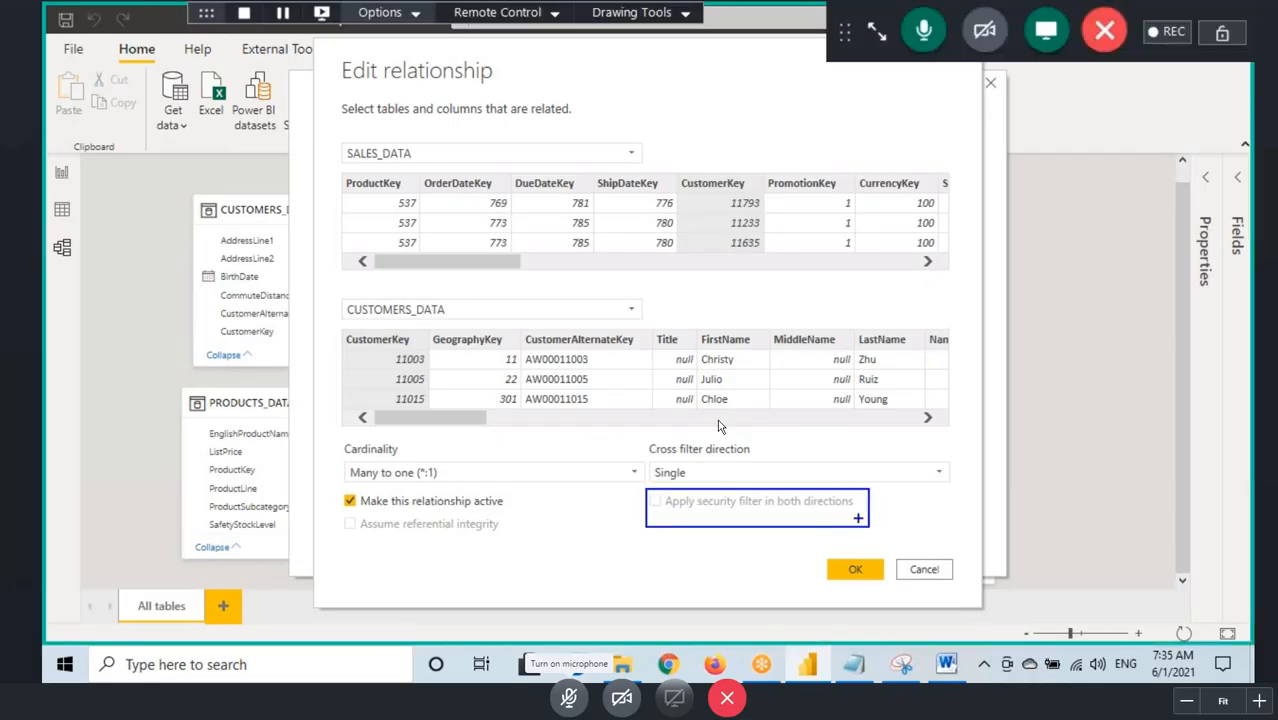
{"action": "mouse_move", "coordinate": [648, 512]}
{"action": "left_mouse_down"}
{"action": "mouse_move", "coordinate": [850, 512]}
{"action": "mouse_move", "coordinate": [949, 484]}
{"action": "left_mouse_up"}
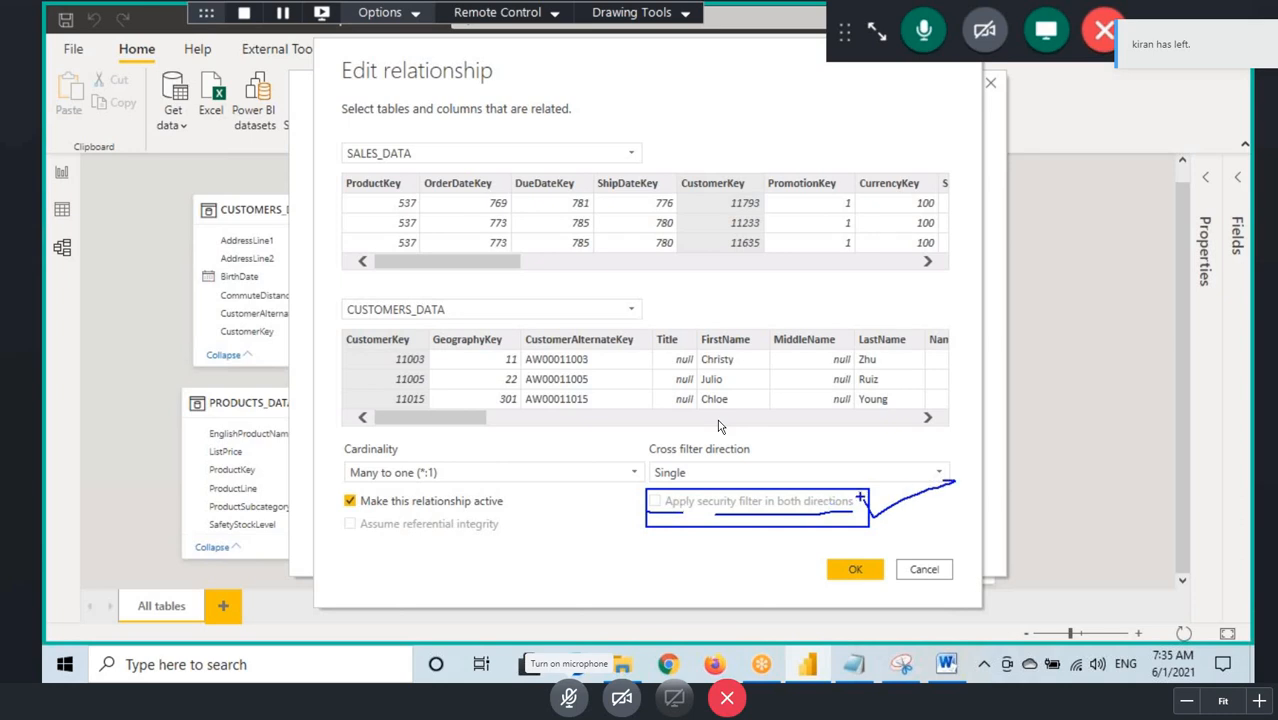
{"action": "mouse_move", "coordinate": [858, 492]}
{"action": "left_mouse_down"}
{"action": "mouse_move", "coordinate": [759, 482]}
{"action": "mouse_move", "coordinate": [756, 521]}
{"action": "mouse_move", "coordinate": [868, 515]}
{"action": "mouse_move", "coordinate": [771, 480]}
{"action": "left_mouse_up"}
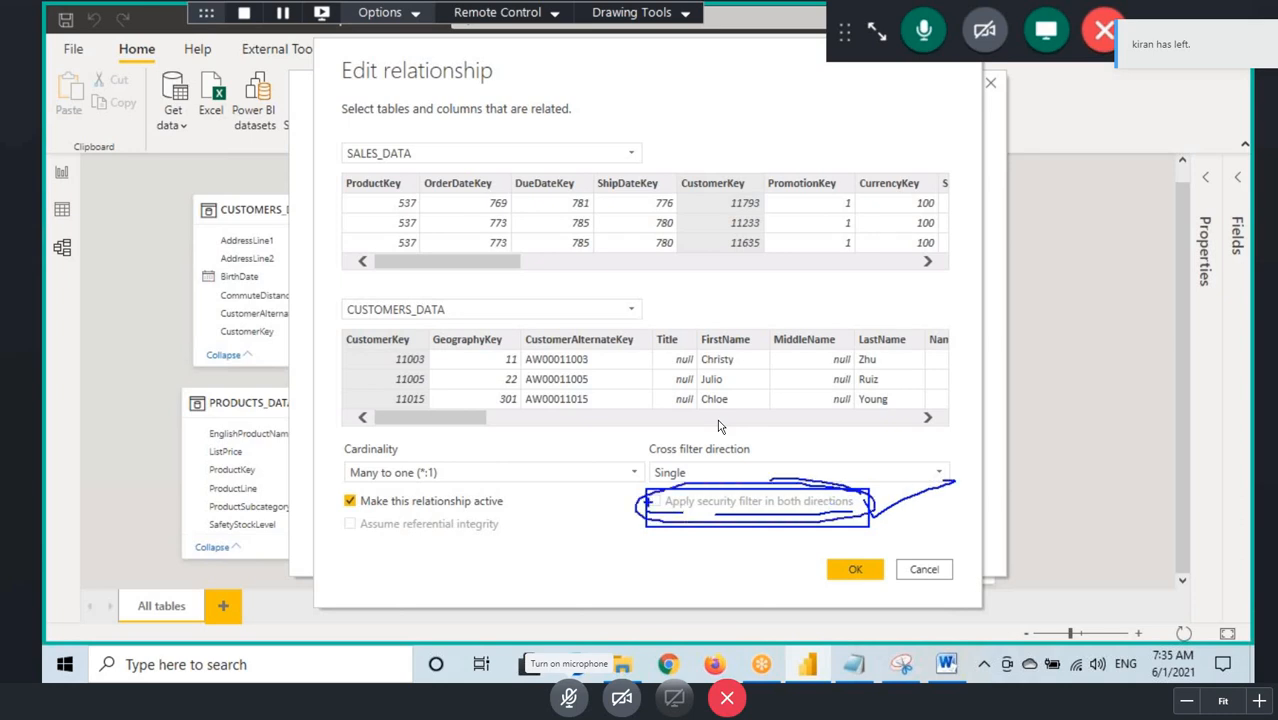
{"action": "left_click_drag", "start_coordinate": [648, 500], "coordinate": [675, 478]}
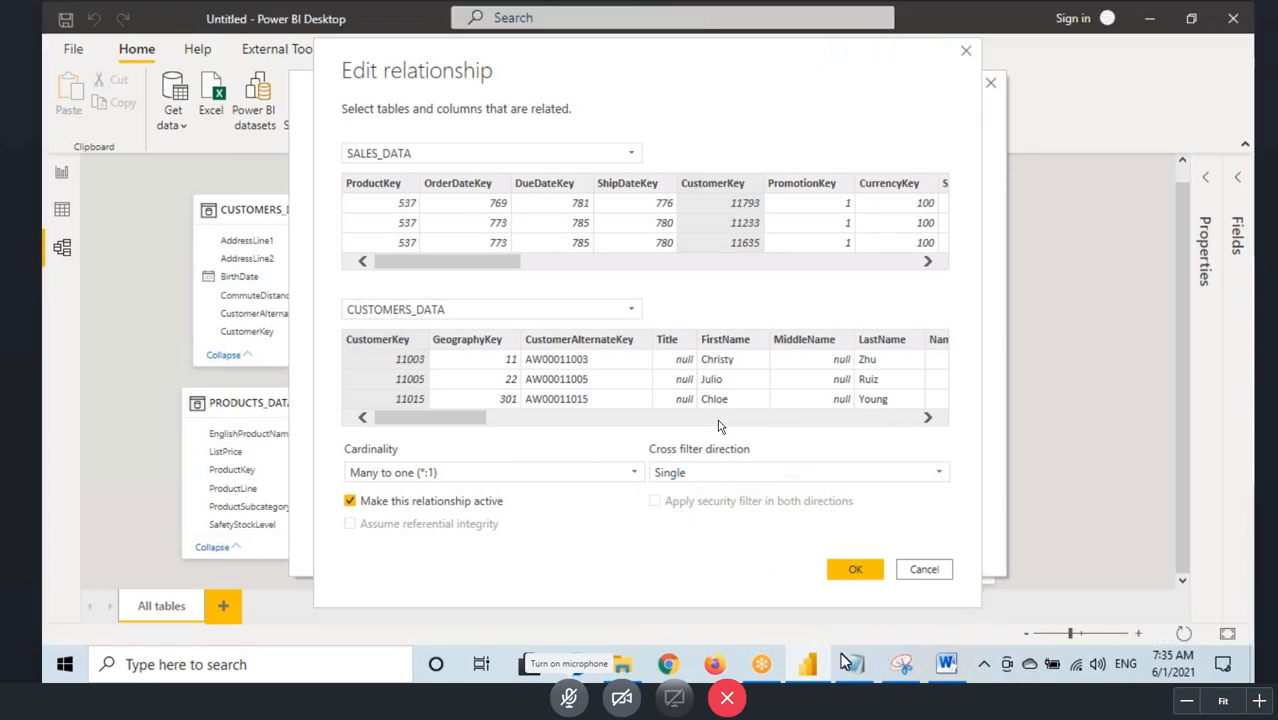
Step: Add the line "Apply Security Filter in Both Directions" to the Notepad notes below Single & Both and highlight it
{"action": "key", "text": "alt+Tab"}
{"action": "type", "text": "A"}
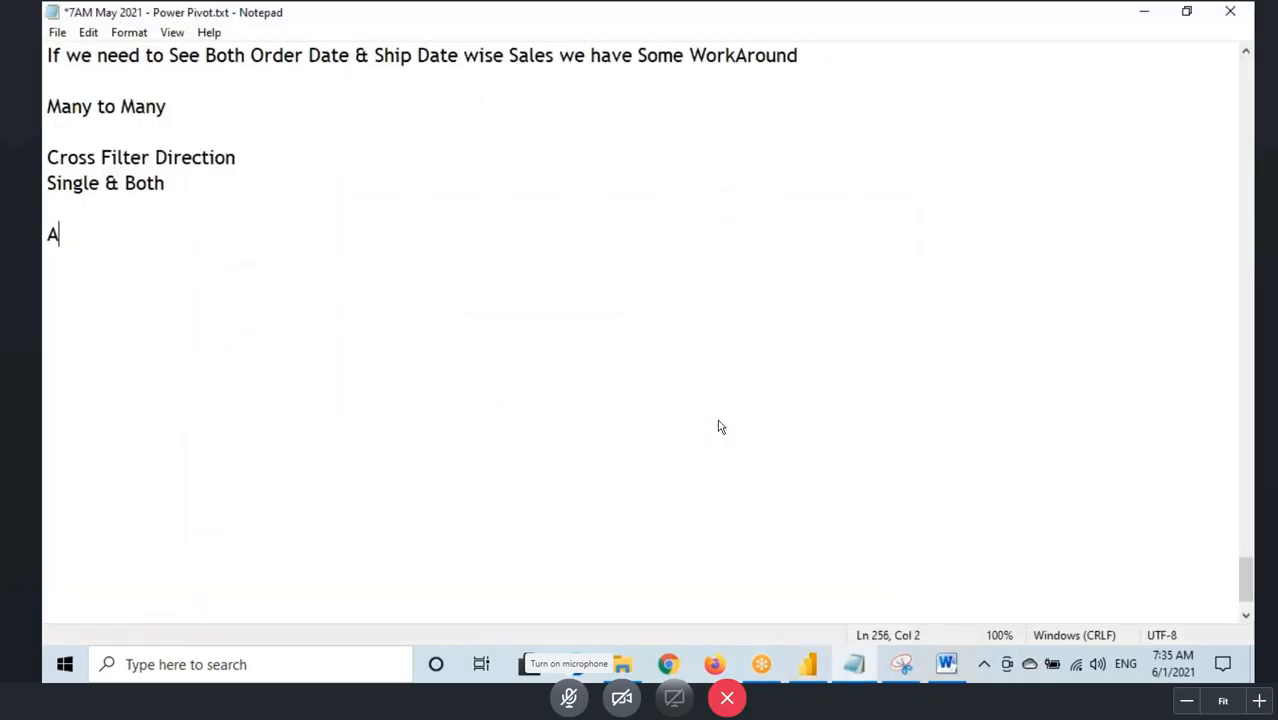
{"action": "type", "text": "pply Security Filter "}
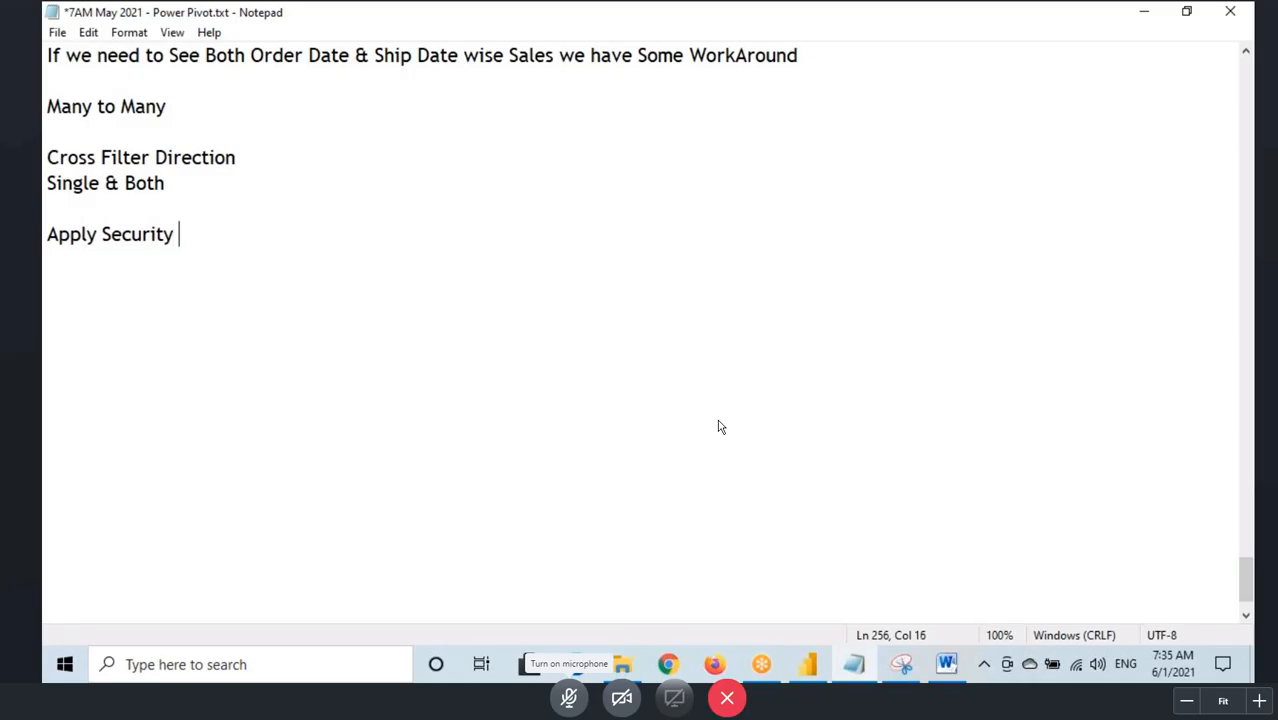
{"action": "type", "text": "in "}
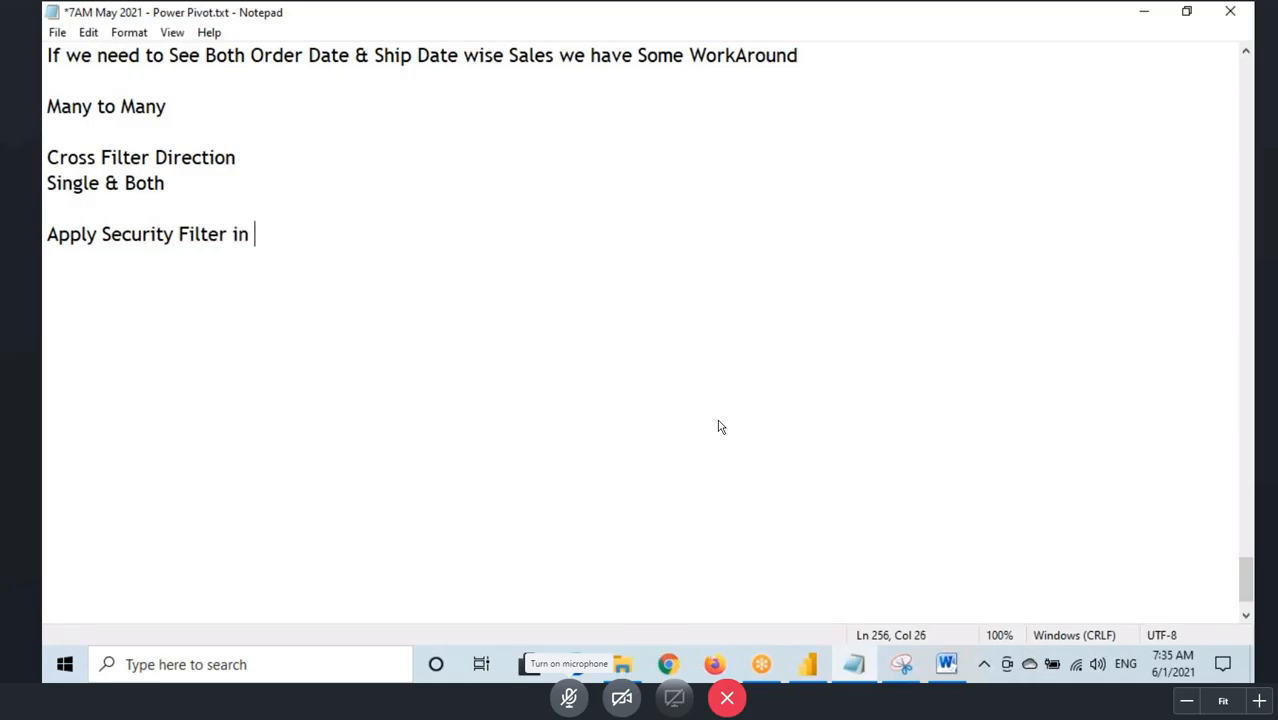
{"action": "type", "text": "Both Di"}
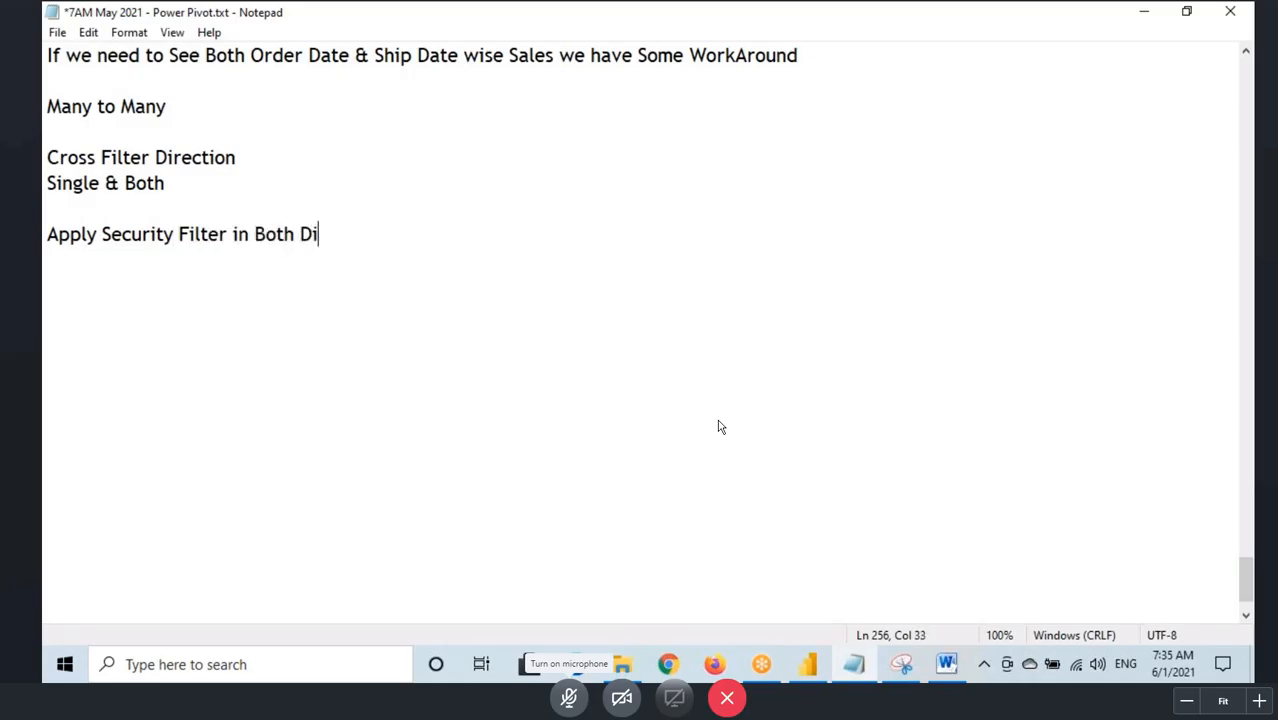
{"action": "type", "text": "rections"}
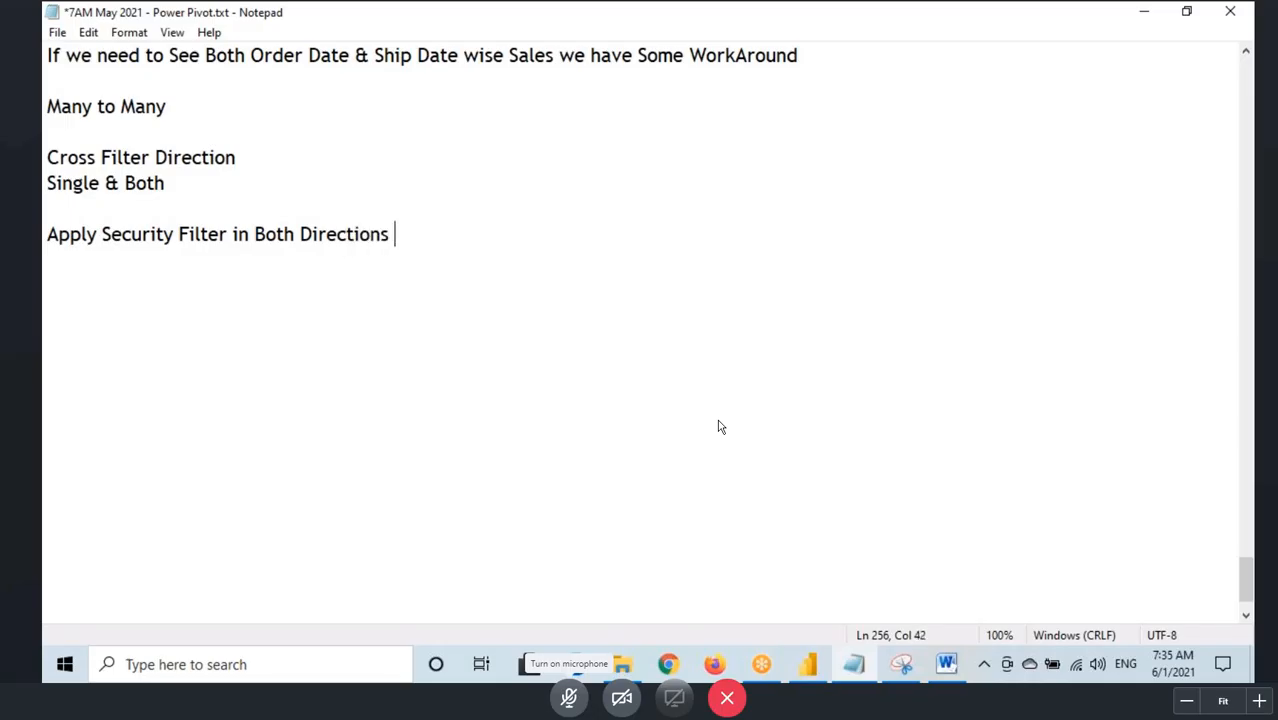
{"action": "left_click_drag", "start_coordinate": [47, 234], "coordinate": [383, 234]}
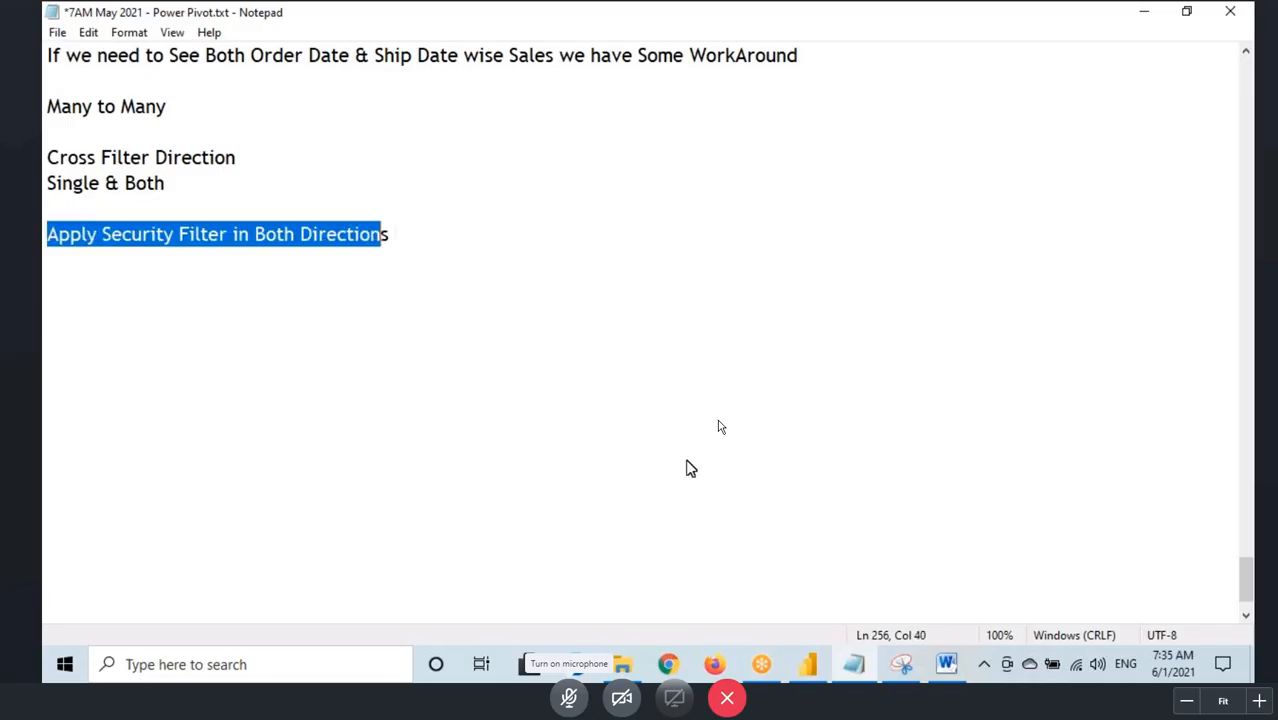
Step: Go back to Power BI, mark the security filter option with a box, a tick and an underline, and clear the annotations
{"action": "left_click", "coordinate": [805, 660]}
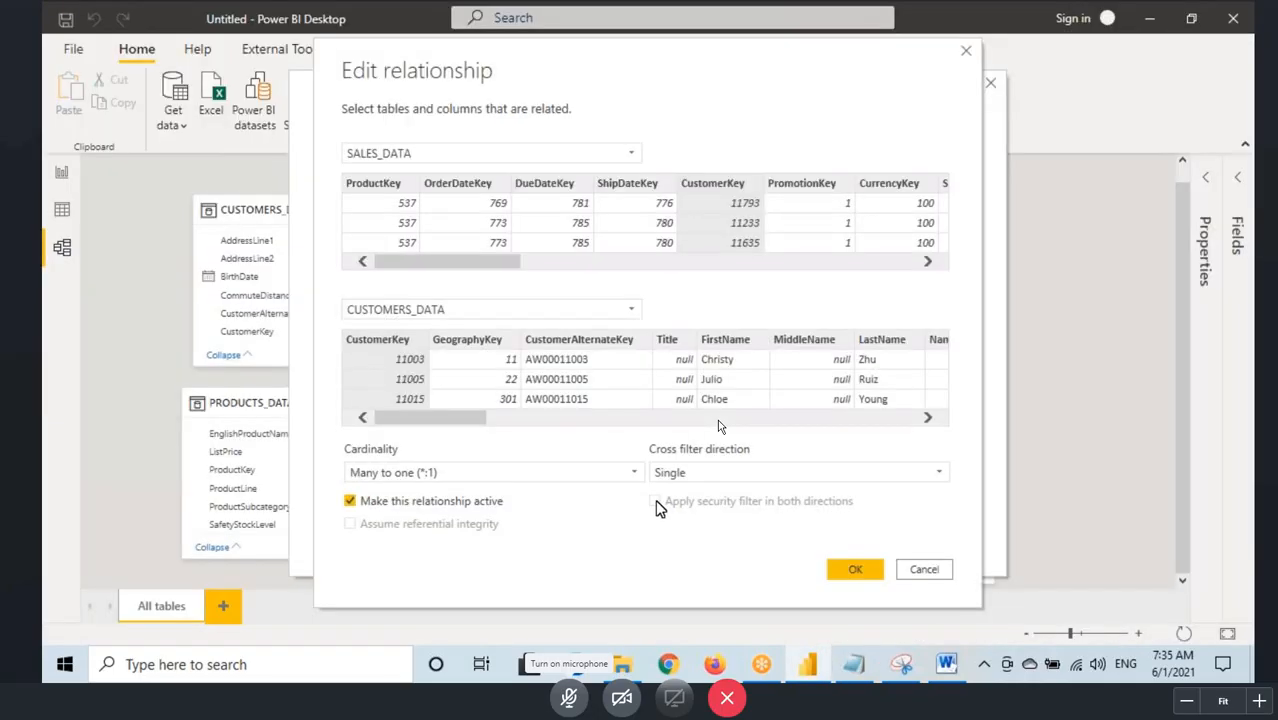
{"action": "key", "text": "ctrl+2"}
{"action": "mouse_move", "coordinate": [642, 494]}
{"action": "left_mouse_down"}
{"action": "mouse_move", "coordinate": [773, 516]}
{"action": "mouse_move", "coordinate": [858, 506]}
{"action": "left_mouse_up"}
{"action": "left_click_drag", "start_coordinate": [643, 497], "coordinate": [694, 453]}
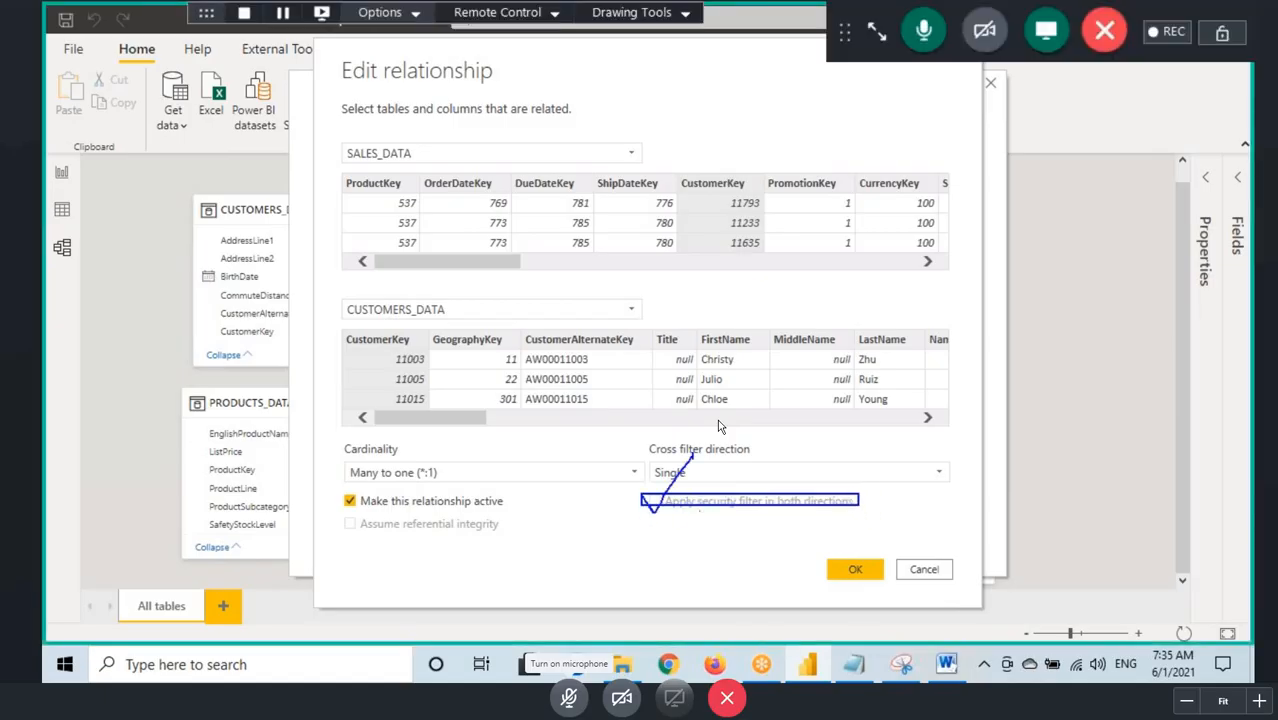
{"action": "left_click_drag", "start_coordinate": [699, 511], "coordinate": [788, 509]}
{"action": "key", "text": "Escape"}
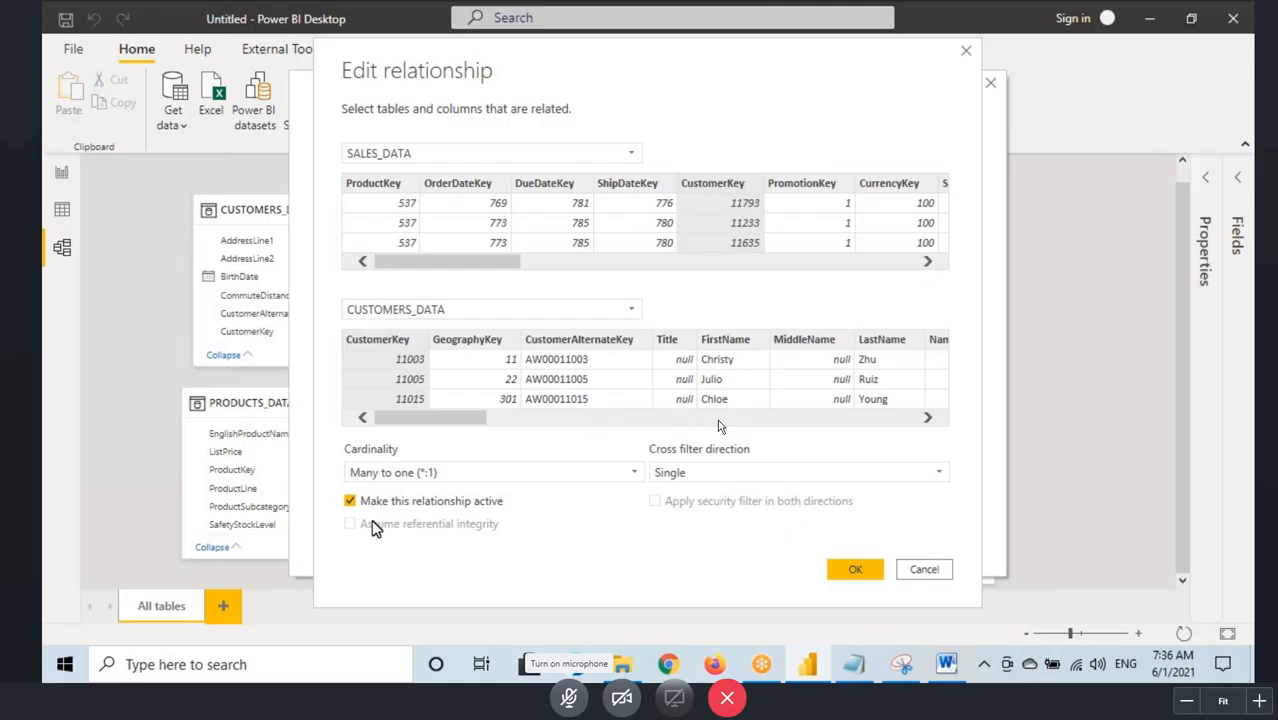
Step: Box and underline the "Assume referential integrity" option in the relationship settings, and clear the marks
{"action": "key", "text": "ctrl+2"}
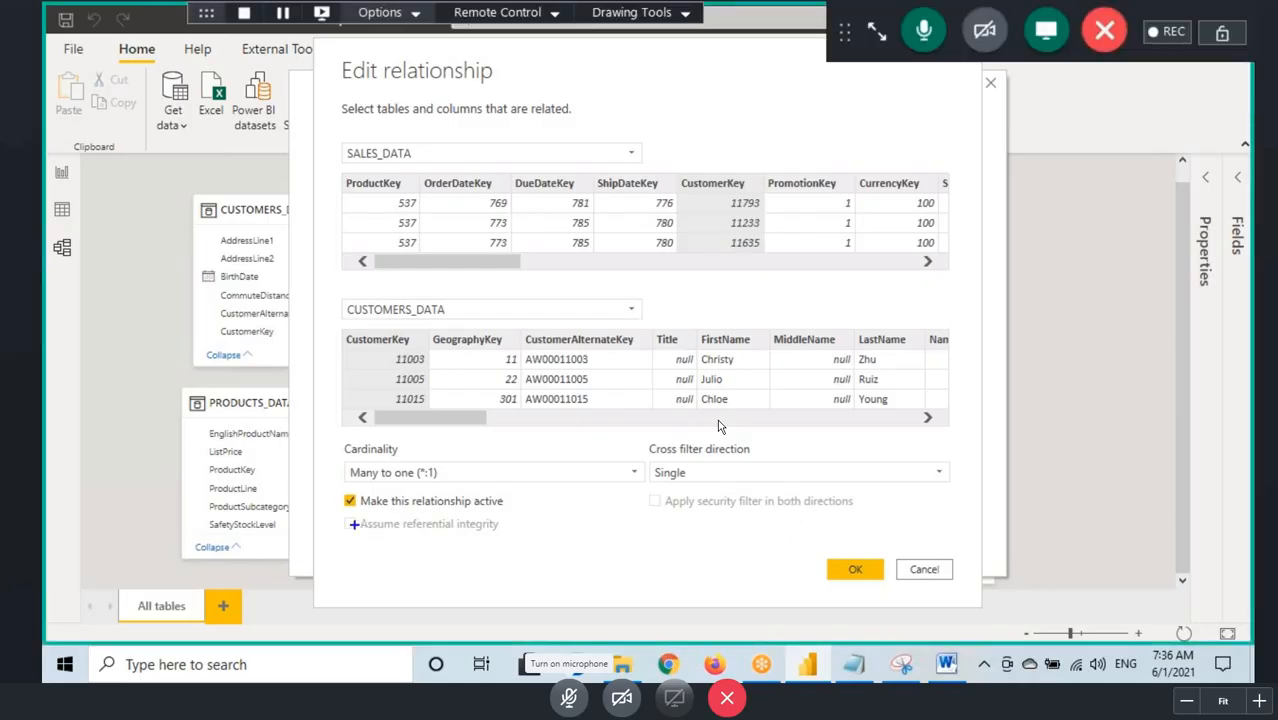
{"action": "left_click_drag", "start_coordinate": [335, 515], "coordinate": [531, 547]}
{"action": "left_click_drag", "start_coordinate": [368, 535], "coordinate": [474, 535]}
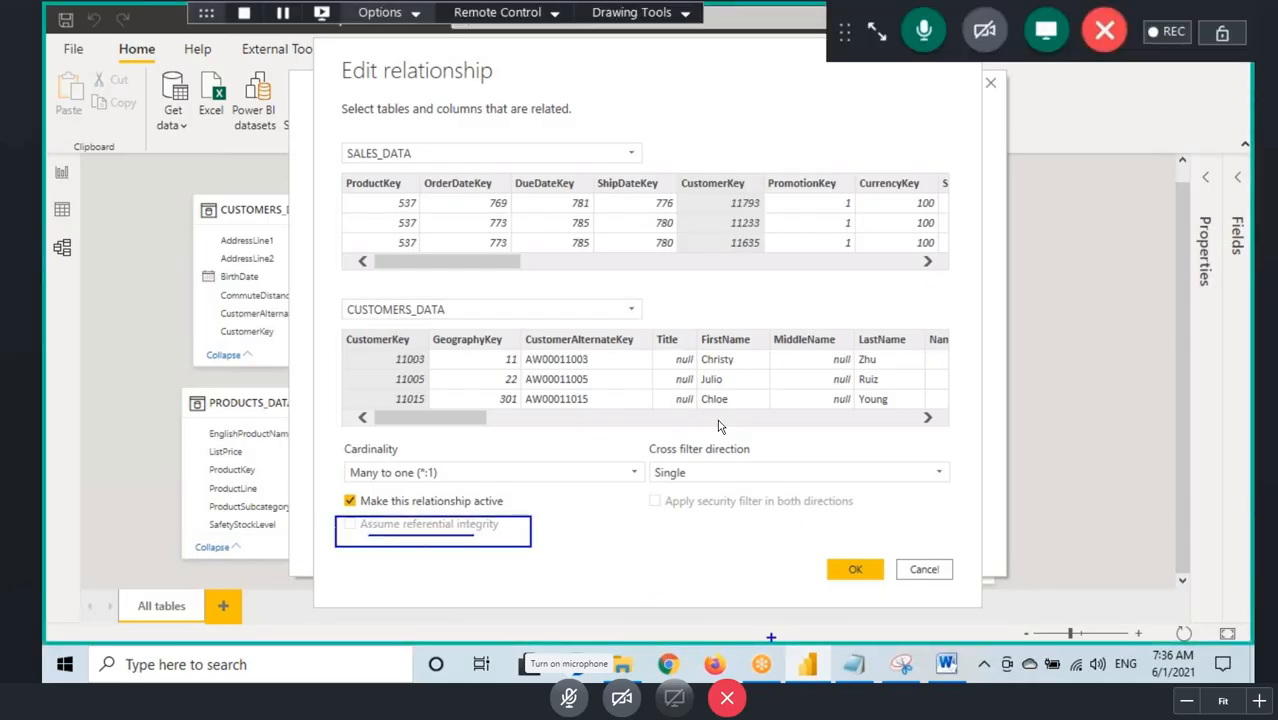
{"action": "key", "text": "Escape"}
Step: Add the line "Assume Referential Integrity" to the Notepad notes below the security filter line and highlight its last words
{"action": "left_click", "coordinate": [851, 667]}
{"action": "left_click", "coordinate": [68, 267]}
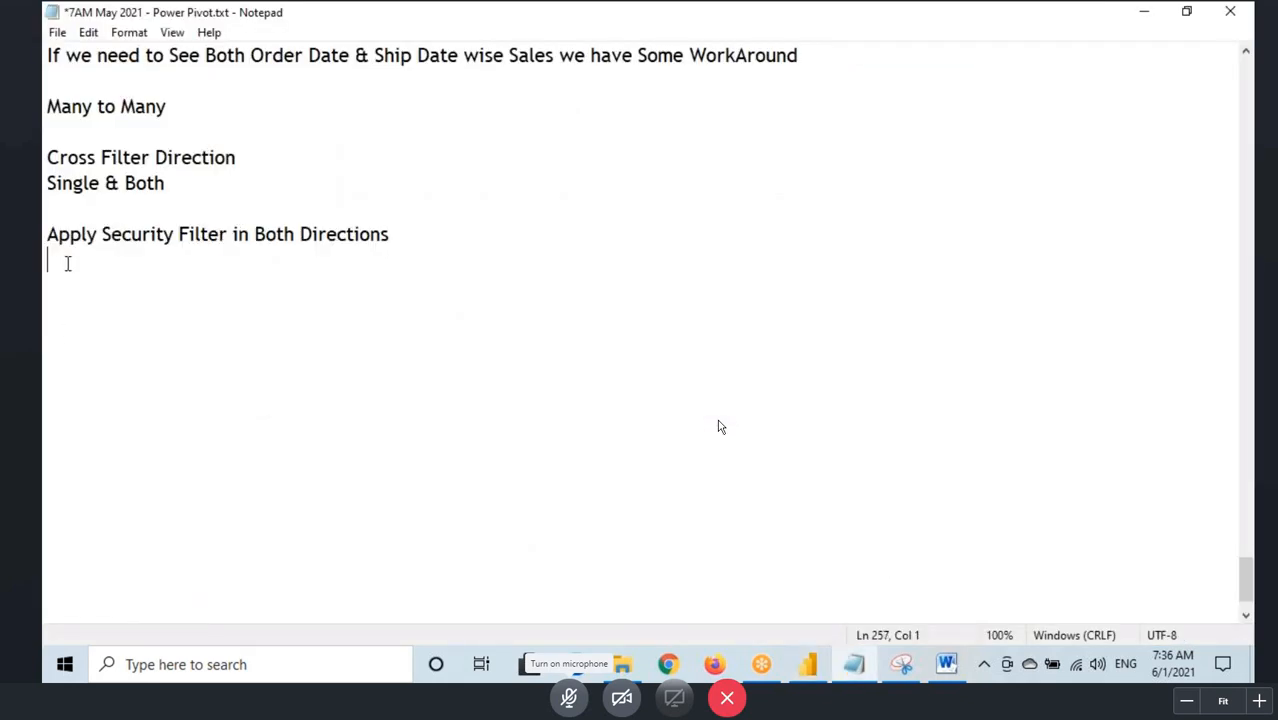
{"action": "key", "text": "Return"}
{"action": "type", "text": "Assume Referenti"}
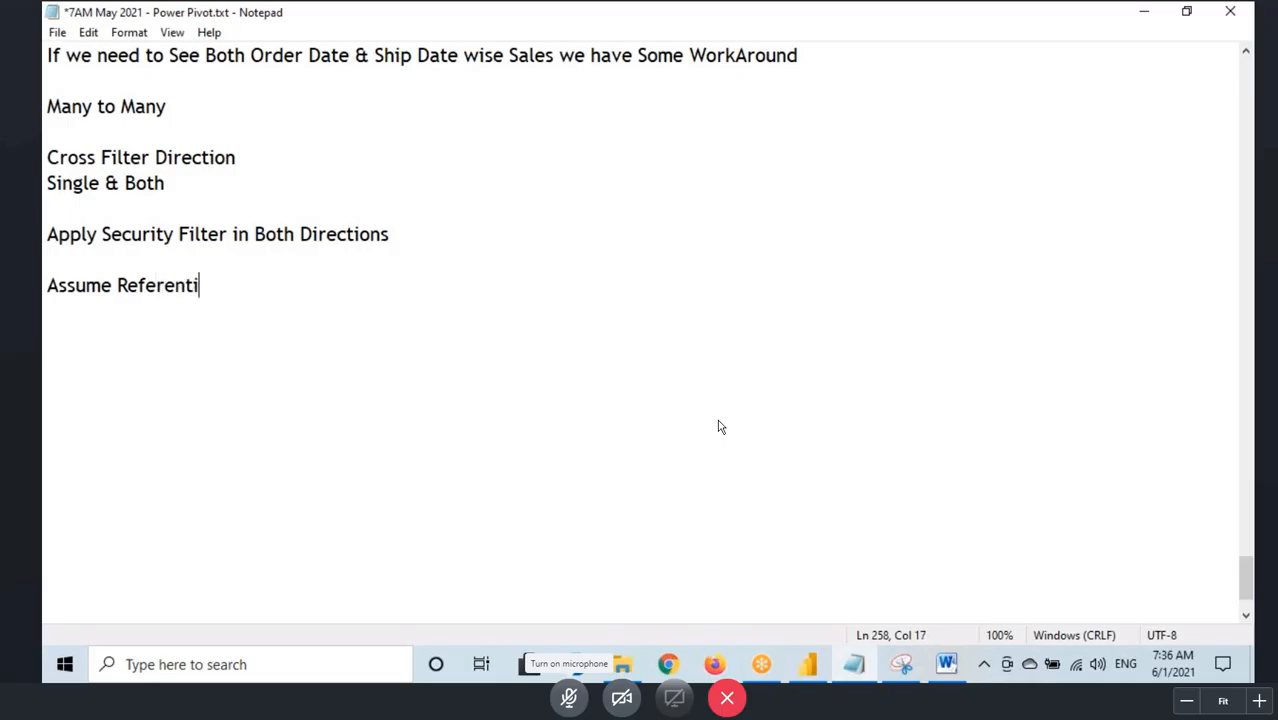
{"action": "type", "text": "al Inte"}
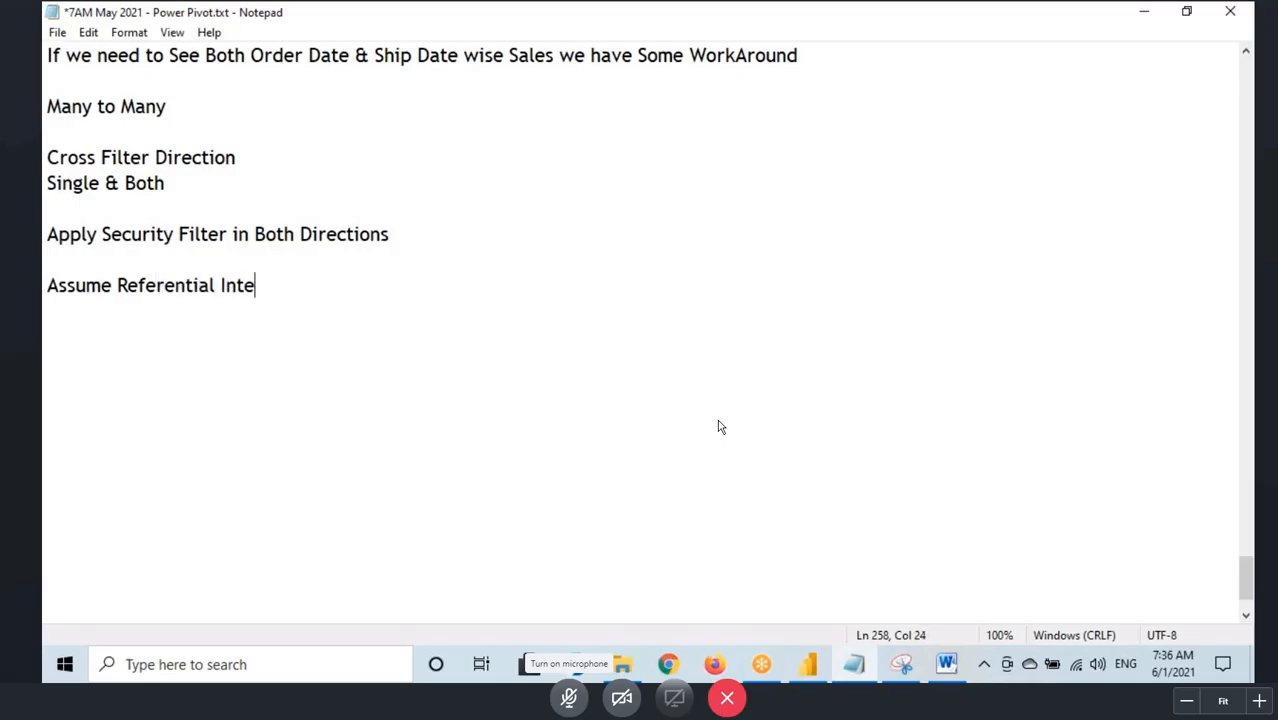
{"action": "type", "text": "grity"}
{"action": "left_click_drag", "start_coordinate": [125, 285], "coordinate": [610, 536]}
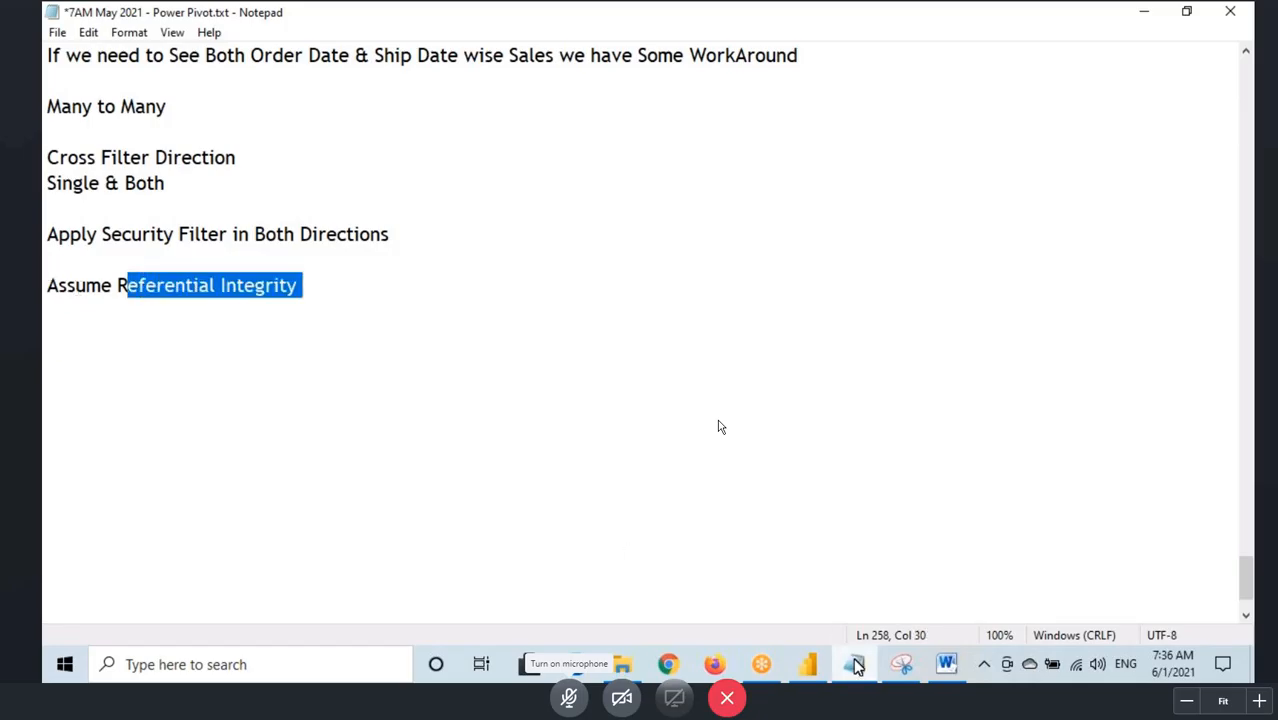
Step: Return to Power BI, box the "Assume referential integrity" option, draw an arrow at it, and clear the annotations
{"action": "left_click", "coordinate": [797, 668]}
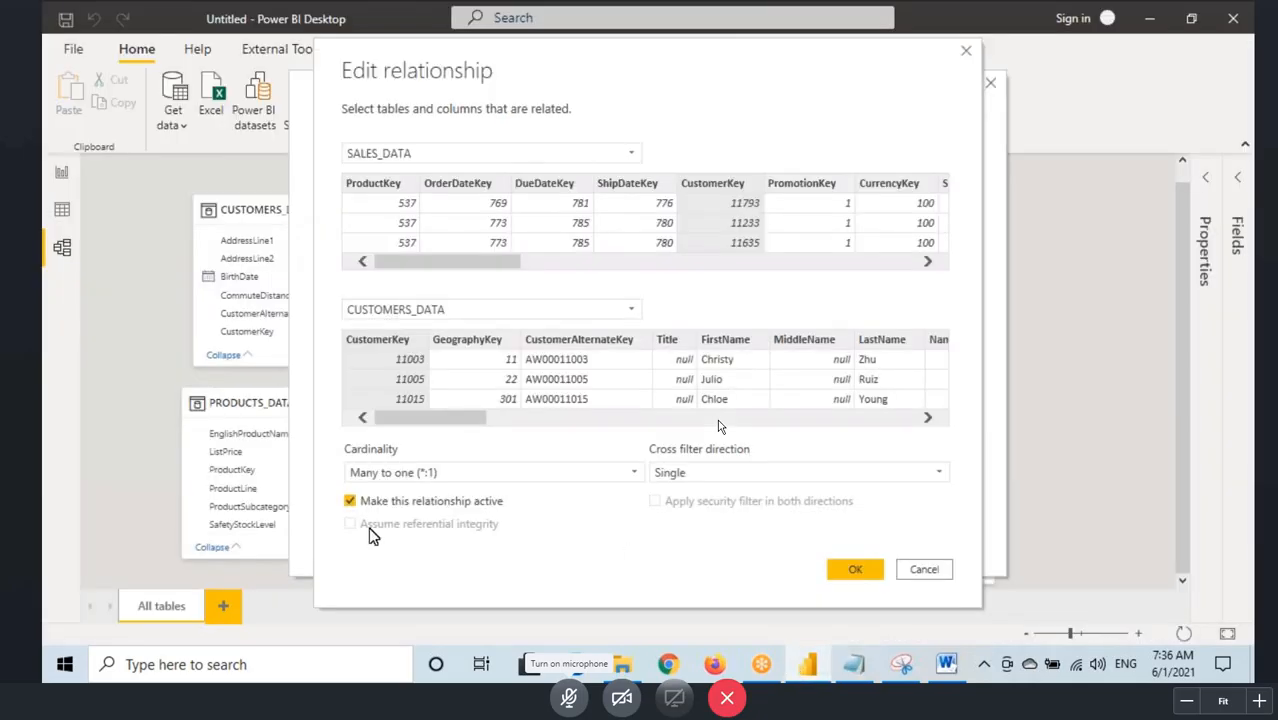
{"action": "key", "text": "ctrl+2"}
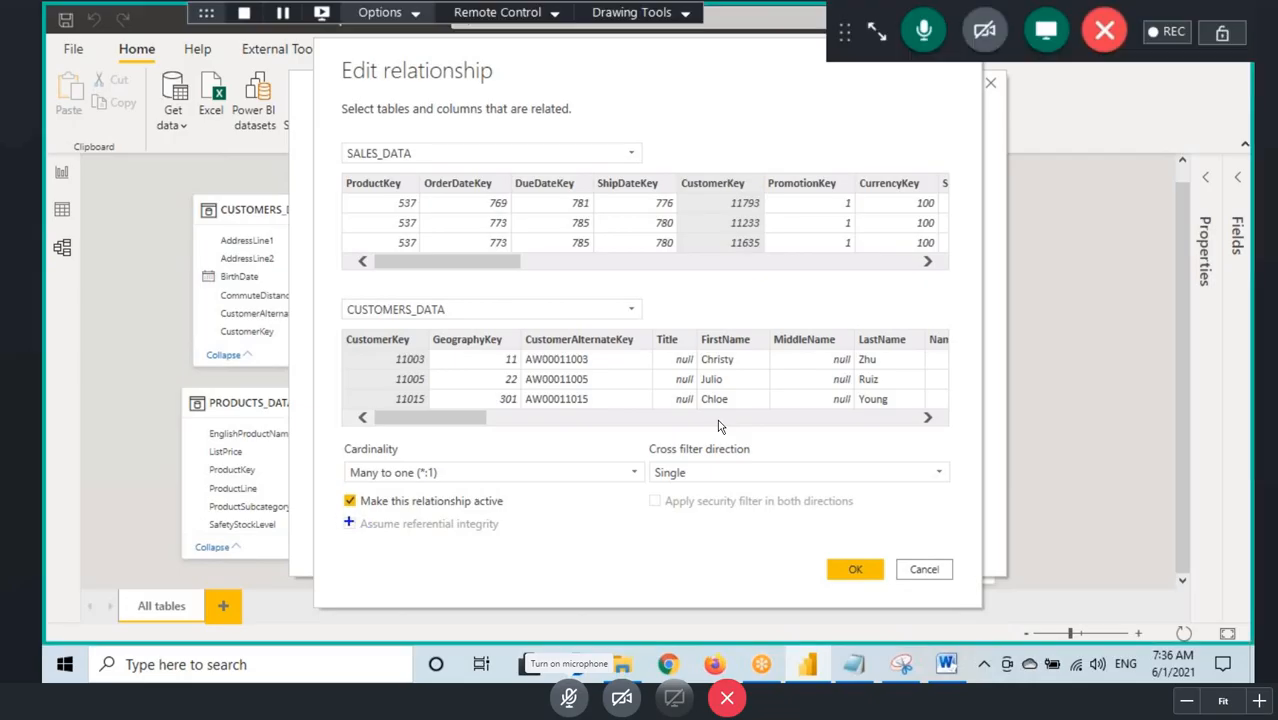
{"action": "left_click_drag", "start_coordinate": [341, 516], "coordinate": [516, 540]}
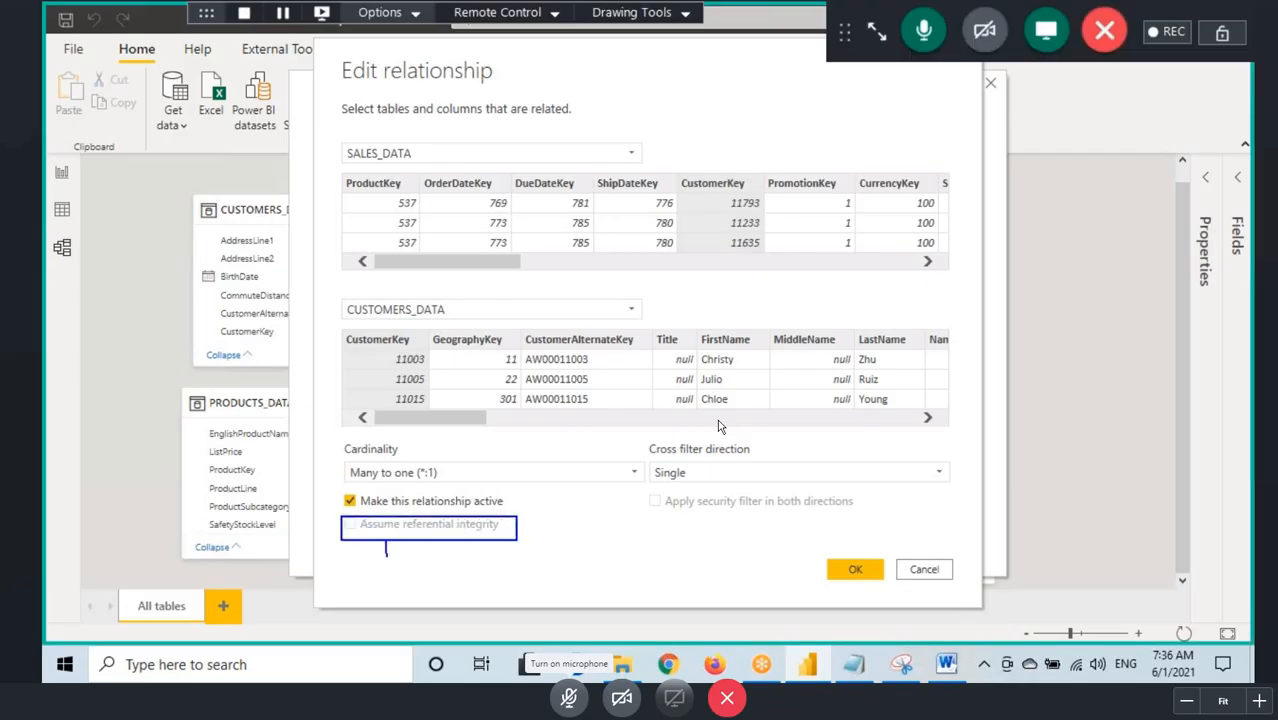
{"action": "left_click_drag", "start_coordinate": [386, 556], "coordinate": [389, 575]}
{"action": "mouse_move", "coordinate": [386, 538]}
{"action": "left_mouse_down"}
{"action": "mouse_move", "coordinate": [372, 553]}
{"action": "mouse_move", "coordinate": [366, 512]}
{"action": "left_mouse_up"}
Step: Close the relationship dialogs without changes and delete the relationship between CUSTOMERS_DATA and SALES_DATA
{"action": "left_click", "coordinate": [930, 568]}
{"action": "left_click", "coordinate": [948, 540]}
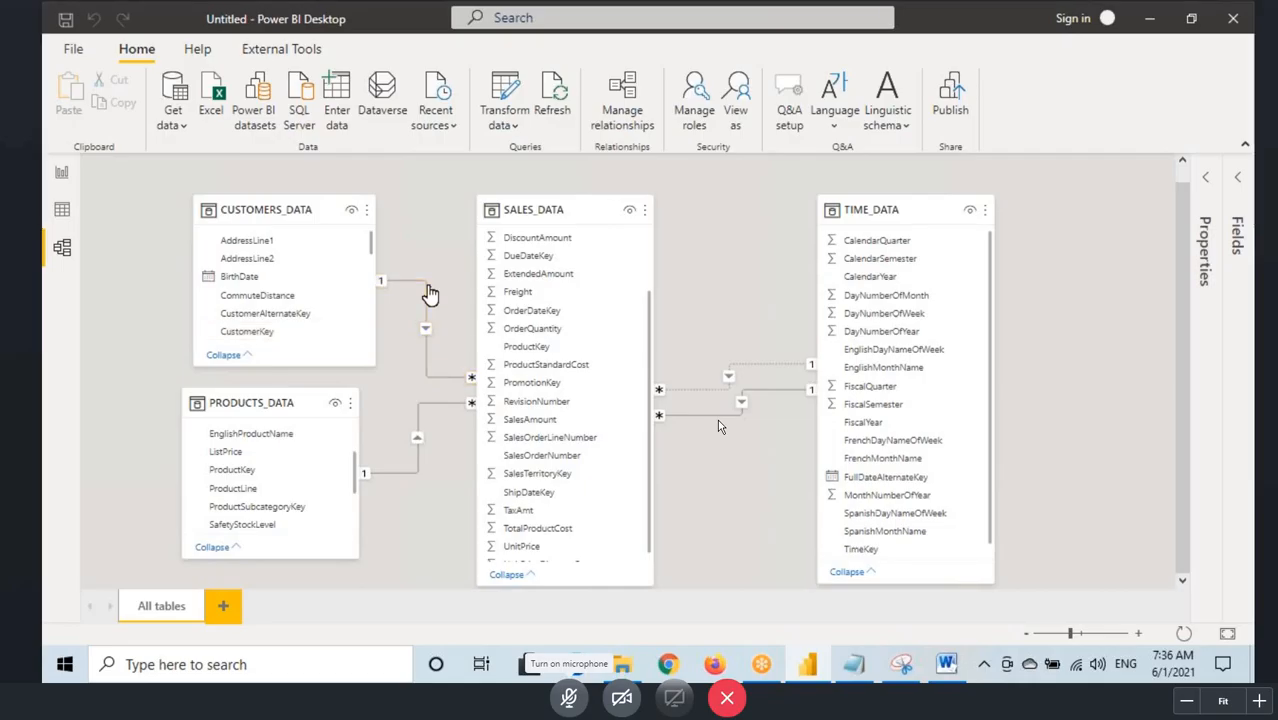
{"action": "right_click", "coordinate": [430, 293]}
{"action": "left_click", "coordinate": [450, 298]}
{"action": "left_click", "coordinate": [736, 361]}
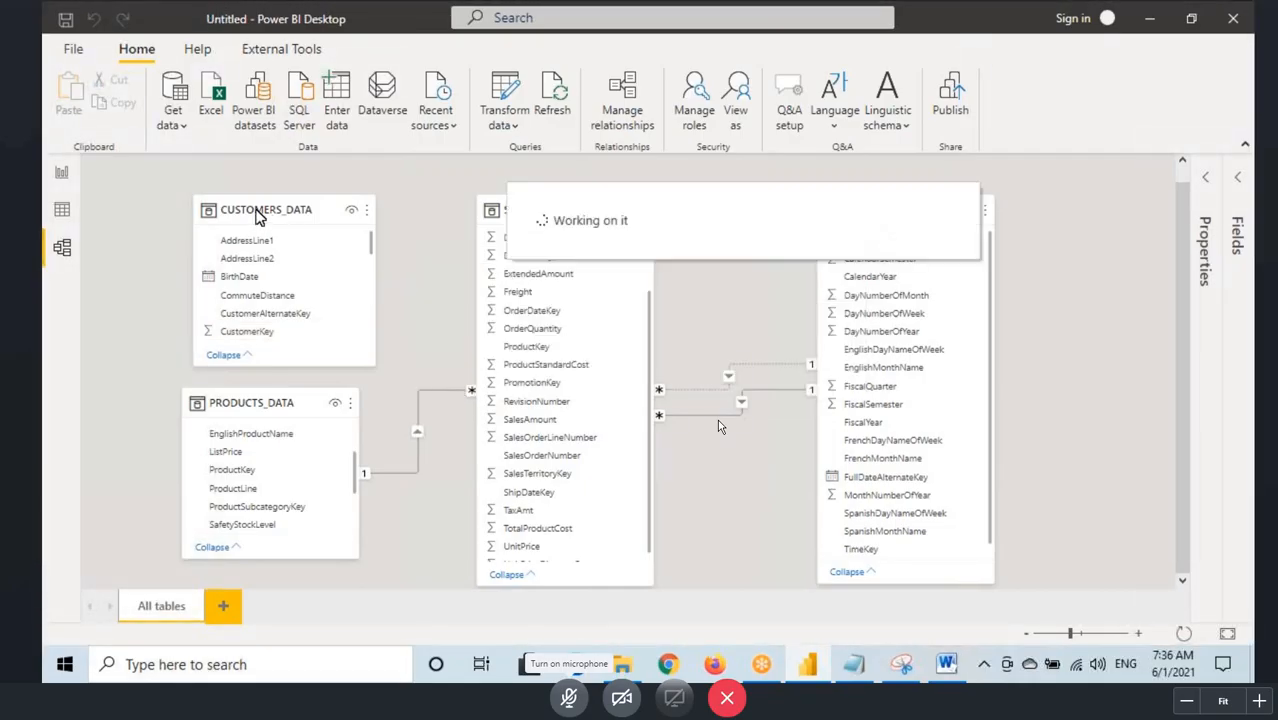
Step: Start a new relationship in the relationship manager, choosing CUSTOMERS_DATA as the first table and SALES_DATA as the second
{"action": "left_click", "coordinate": [627, 100]}
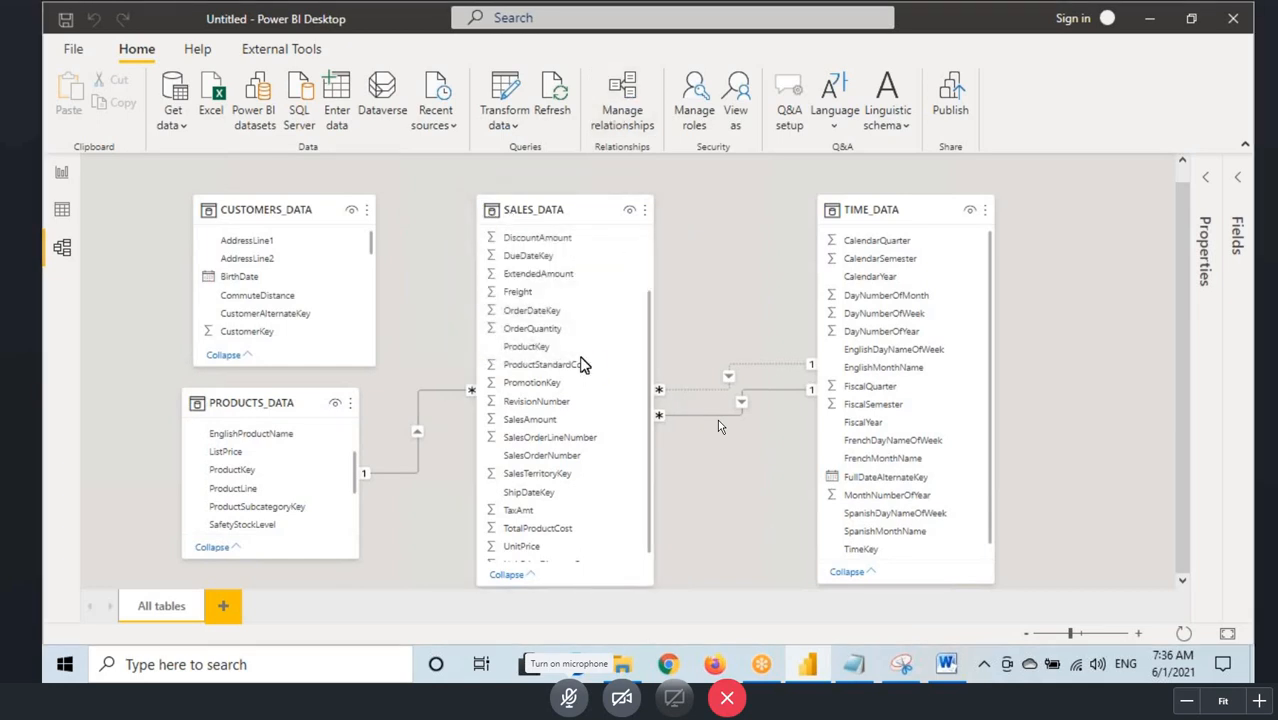
{"action": "key", "text": "Return"}
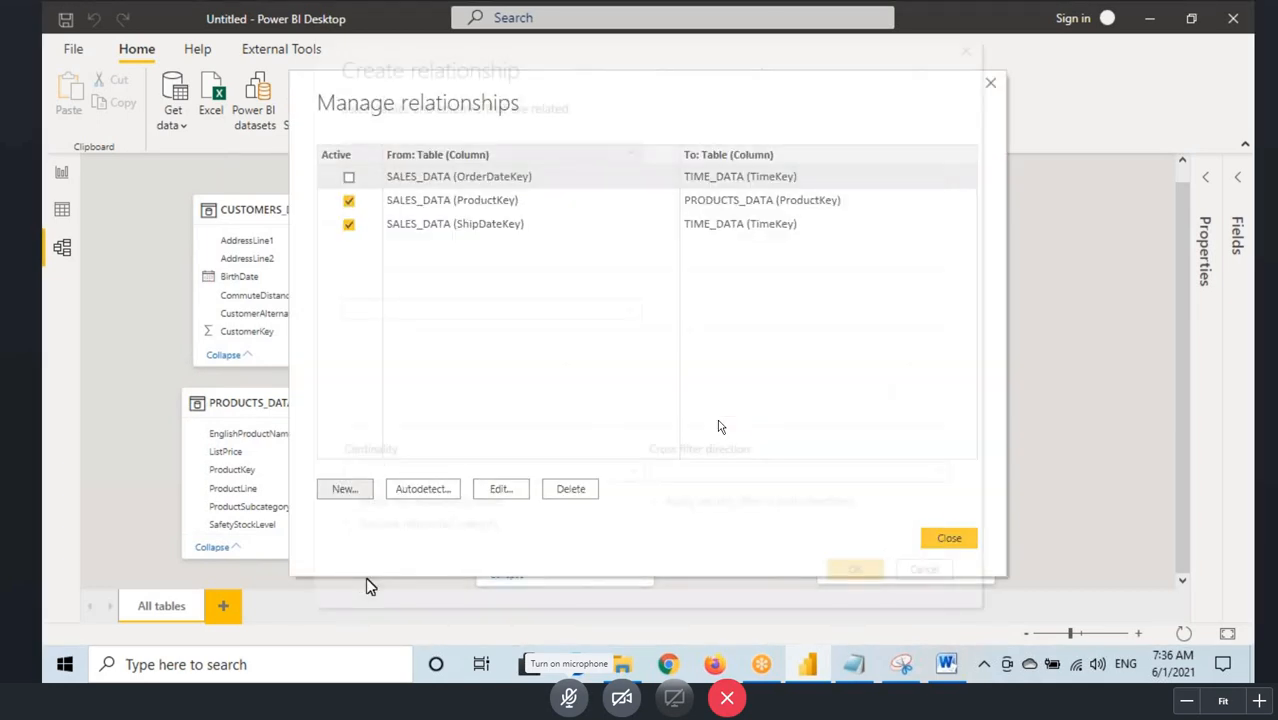
{"action": "left_click", "coordinate": [385, 157]}
{"action": "left_click", "coordinate": [371, 173]}
{"action": "left_click", "coordinate": [397, 310]}
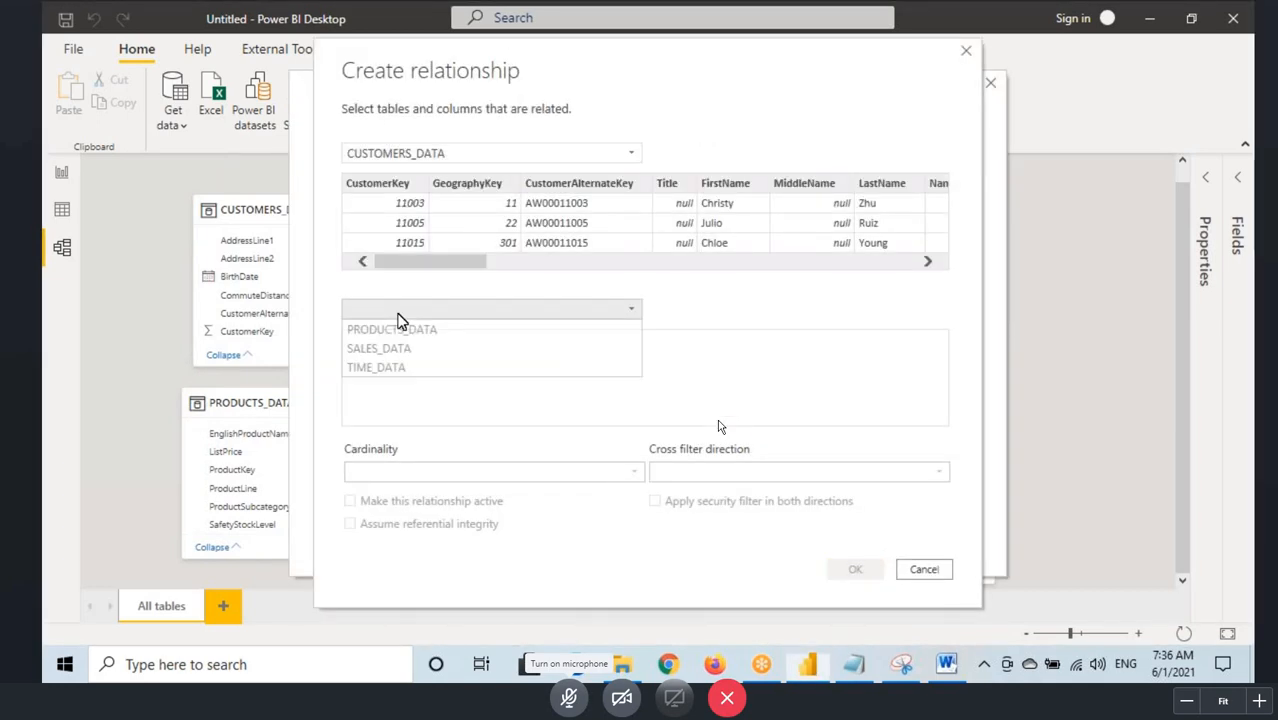
{"action": "left_click", "coordinate": [397, 351]}
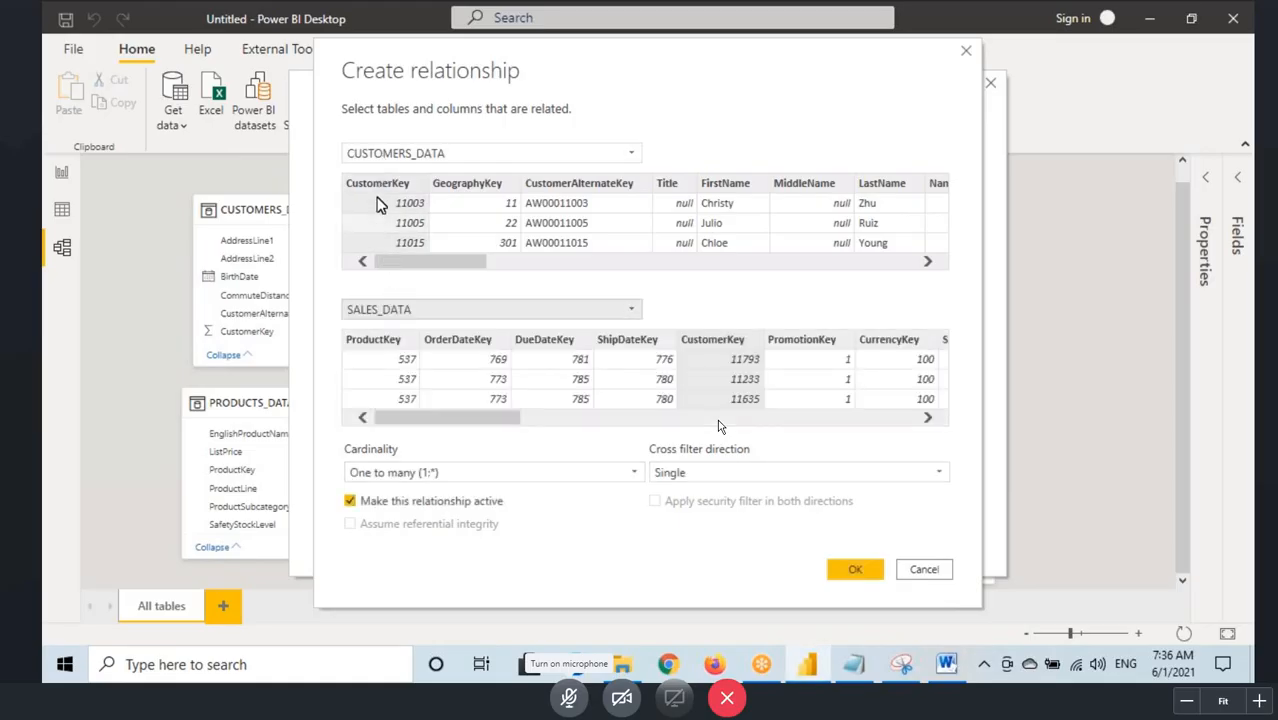
Step: Review the cardinality choices for the new relationship, pointing out One to many (1:*), and leave the choice as it is
{"action": "left_click", "coordinate": [387, 473]}
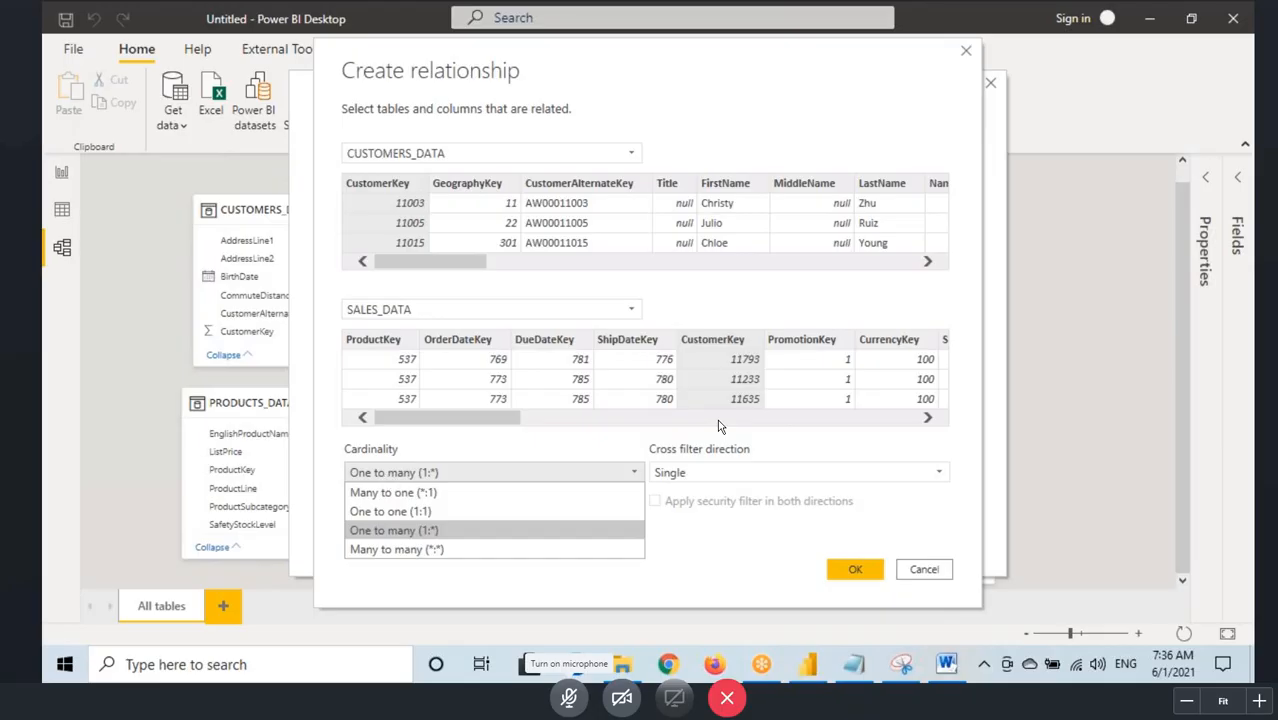
{"action": "left_click_drag", "start_coordinate": [357, 533], "coordinate": [424, 538]}
{"action": "key", "text": "Escape"}
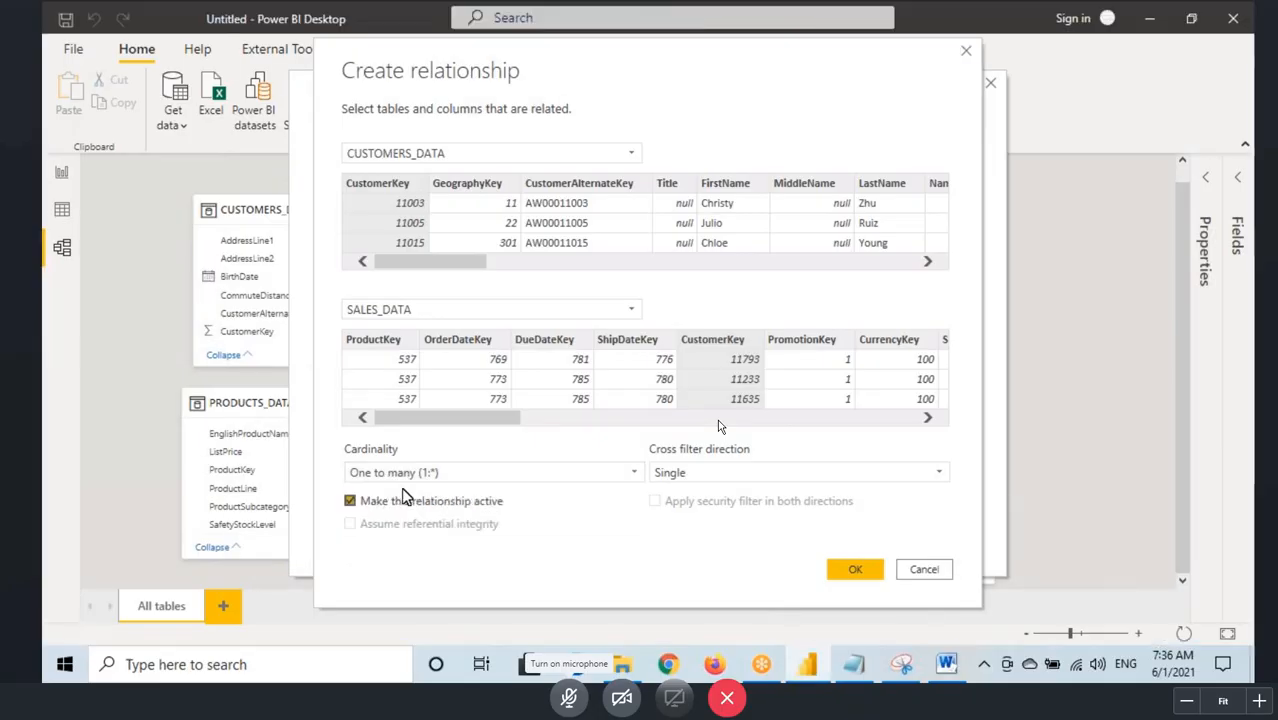
Step: Box and tick the "Make this relationship active" option, clear the marks, and create the relationship
{"action": "key", "text": "ctrl+2"}
{"action": "mouse_move", "coordinate": [339, 494]}
{"action": "left_mouse_down"}
{"action": "mouse_move", "coordinate": [526, 510]}
{"action": "mouse_move", "coordinate": [568, 470]}
{"action": "left_mouse_up"}
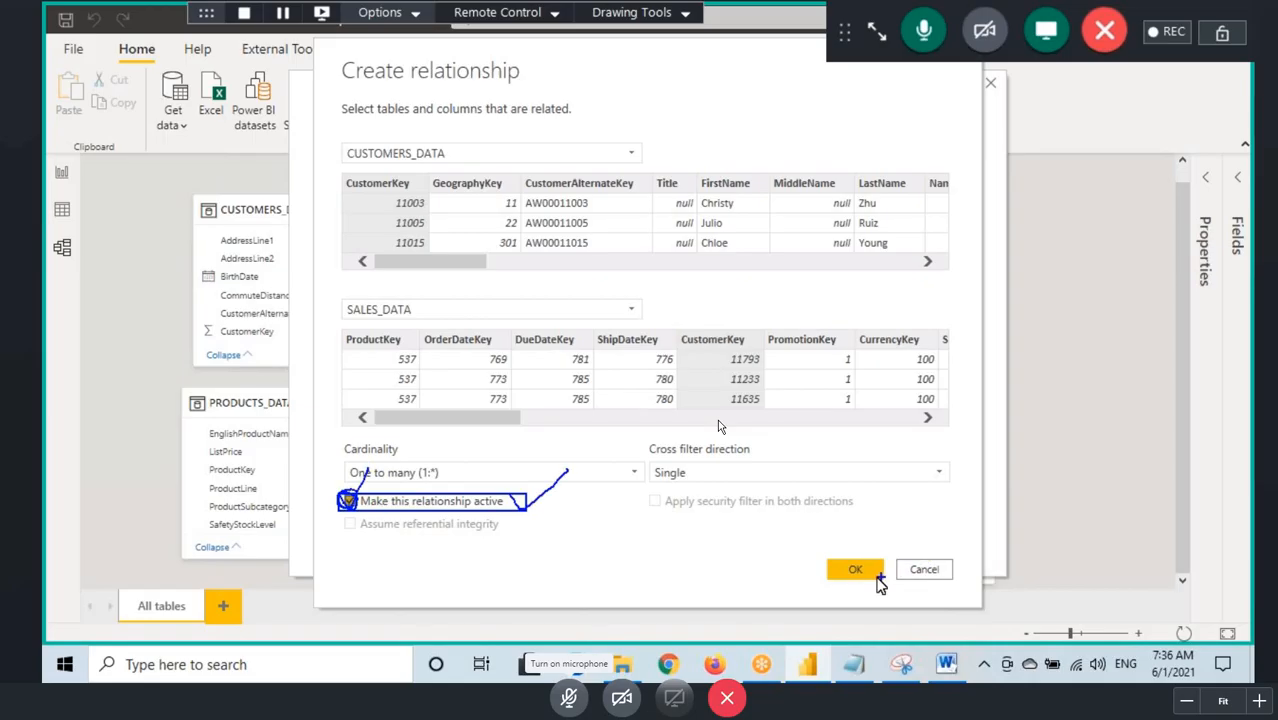
{"action": "key", "text": "Escape"}
{"action": "left_click", "coordinate": [855, 570]}
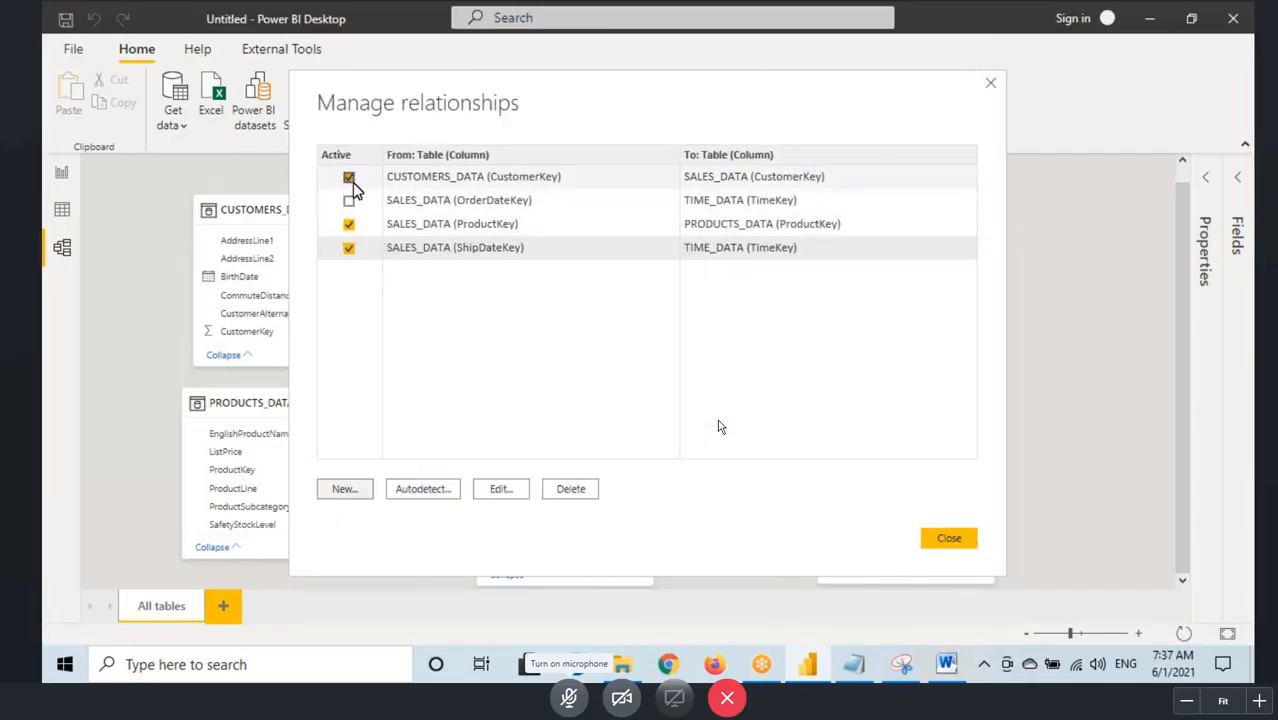
Step: Open the CUSTOMERS_DATA to SALES_DATA relationship for editing, try the Many to many and One to one cardinalities, and restore One to many (1:*)
{"action": "left_click", "coordinate": [490, 180]}
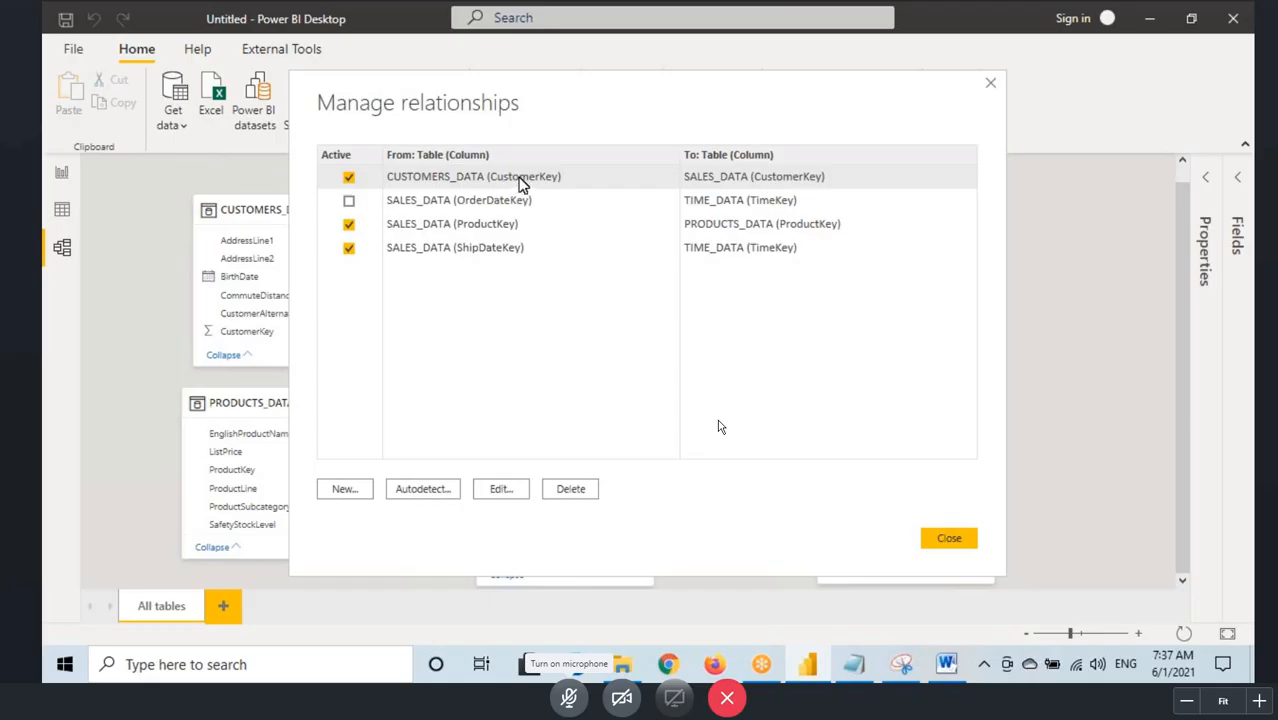
{"action": "left_click", "coordinate": [503, 490]}
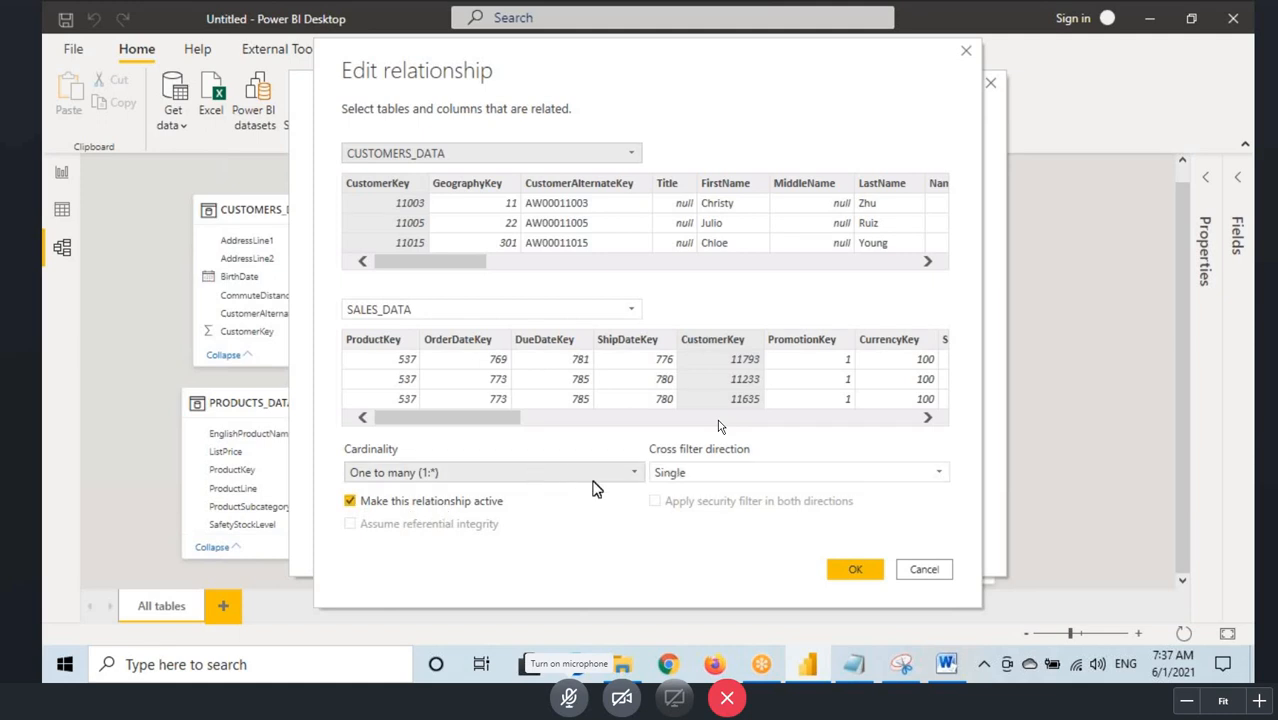
{"action": "left_click", "coordinate": [548, 475]}
{"action": "left_click", "coordinate": [400, 549]}
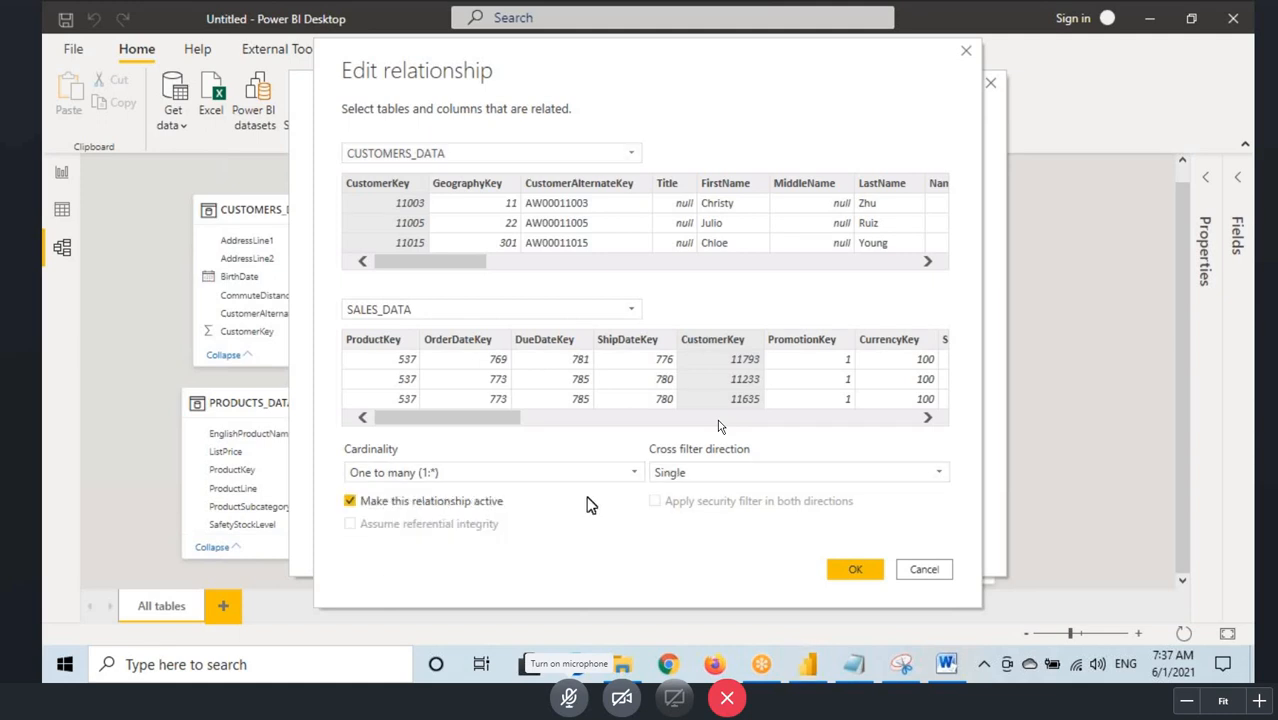
{"action": "left_click", "coordinate": [480, 476]}
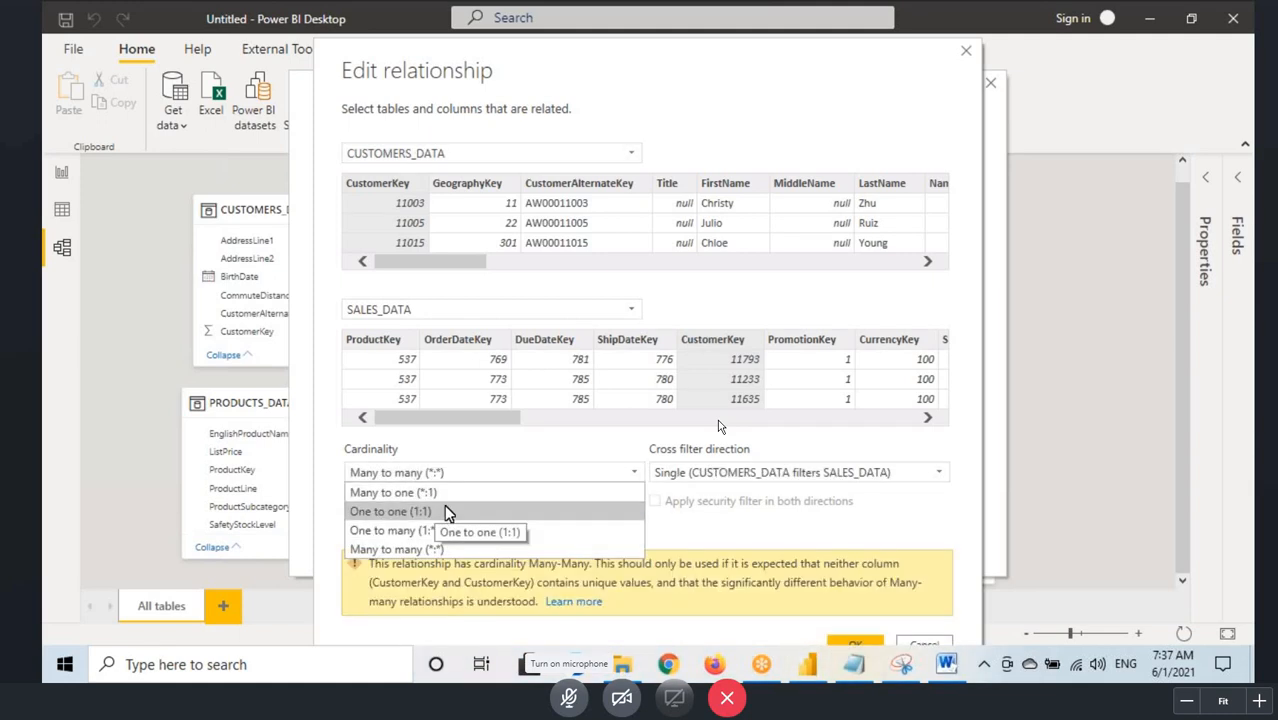
{"action": "left_click", "coordinate": [388, 511]}
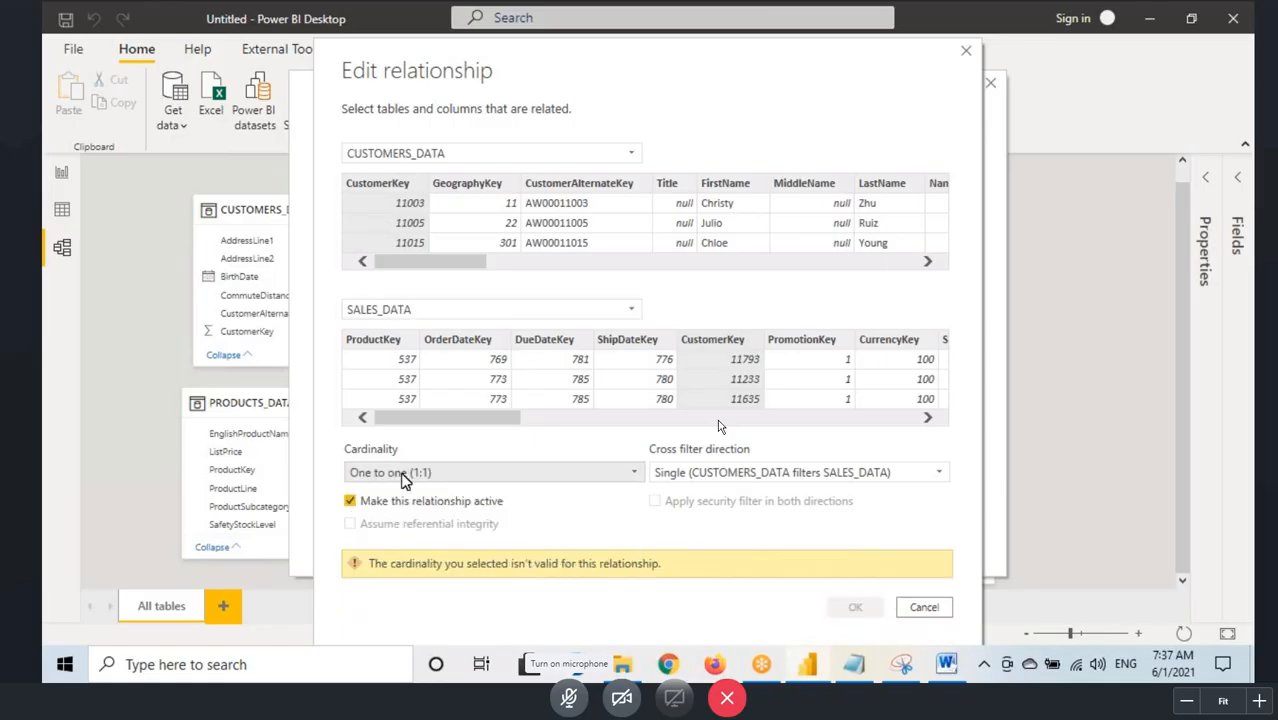
{"action": "left_click", "coordinate": [400, 474]}
{"action": "left_click", "coordinate": [389, 529]}
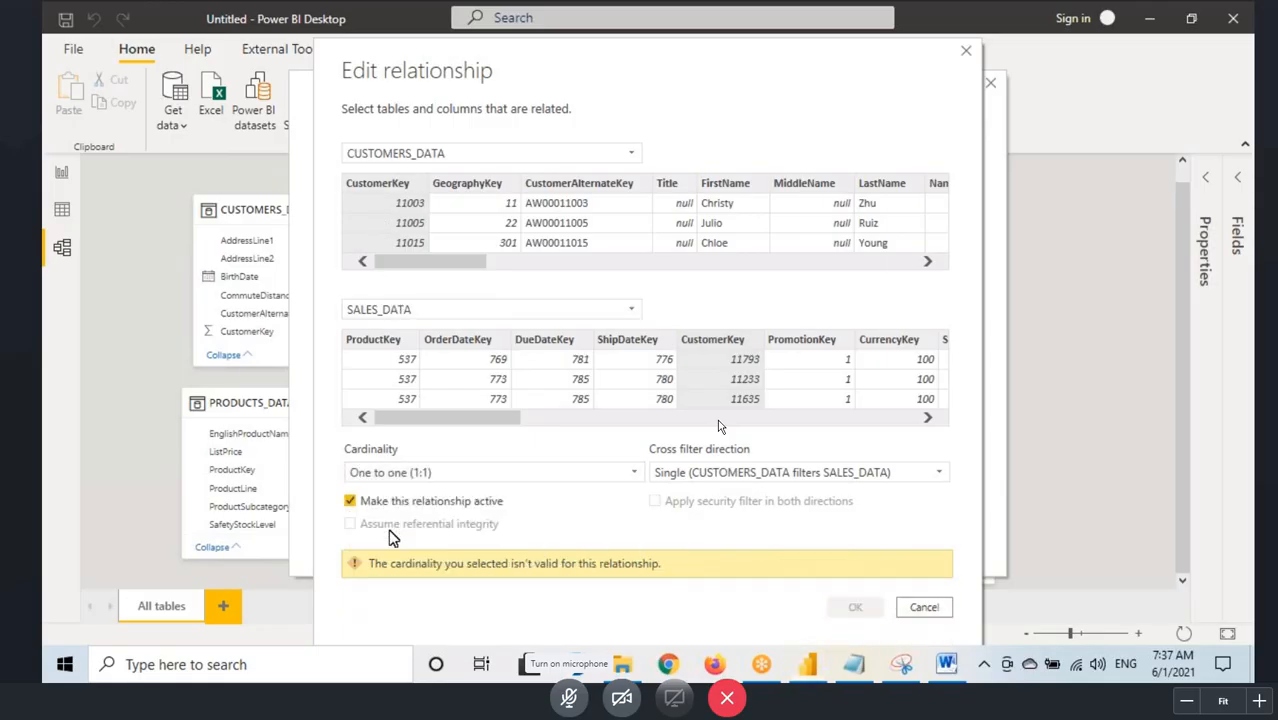
Step: Review the cross filter direction choices, box the Many to many cardinality, circle "Cross filter direction", and clear the annotations
{"action": "left_click", "coordinate": [673, 472]}
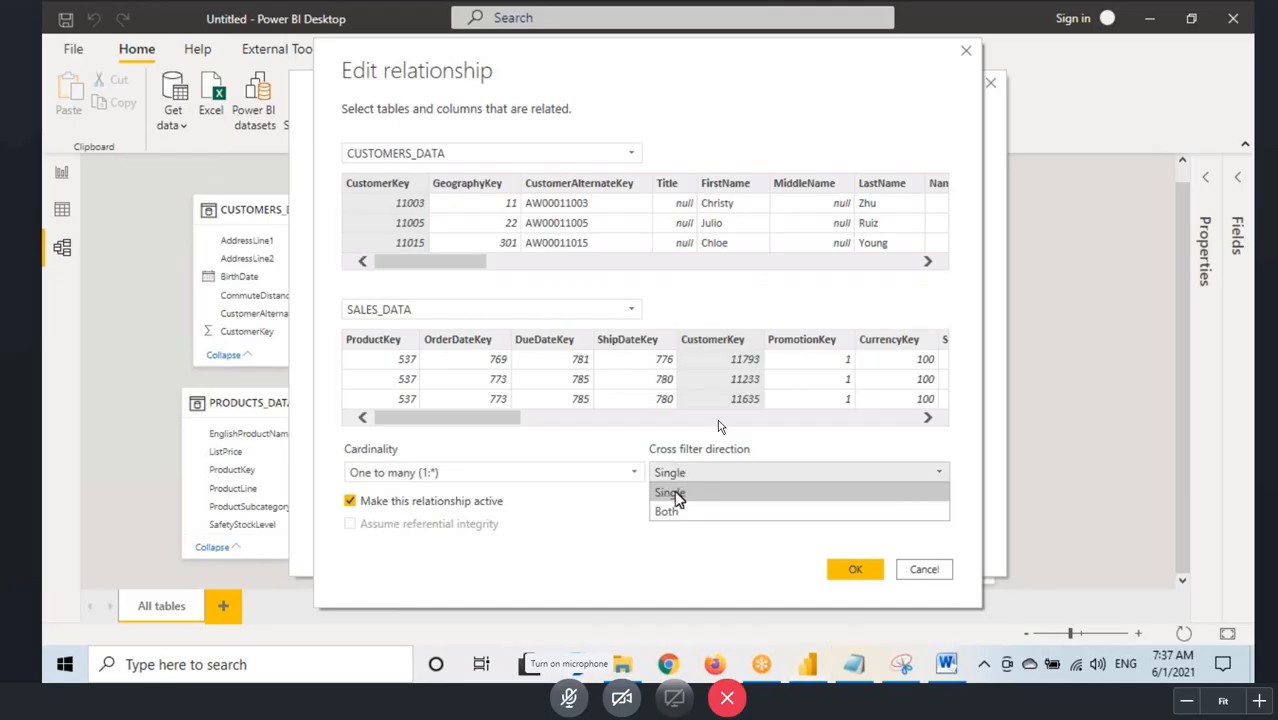
{"action": "left_click", "coordinate": [404, 537]}
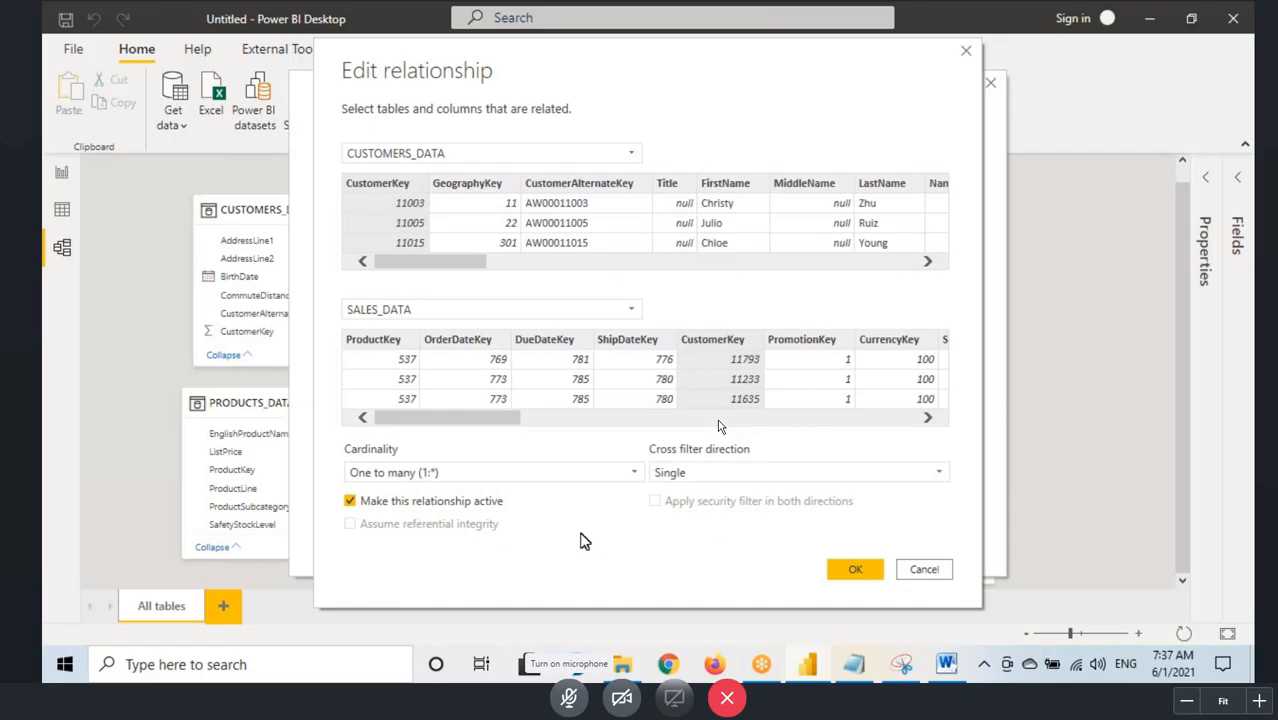
{"action": "left_click", "coordinate": [466, 480]}
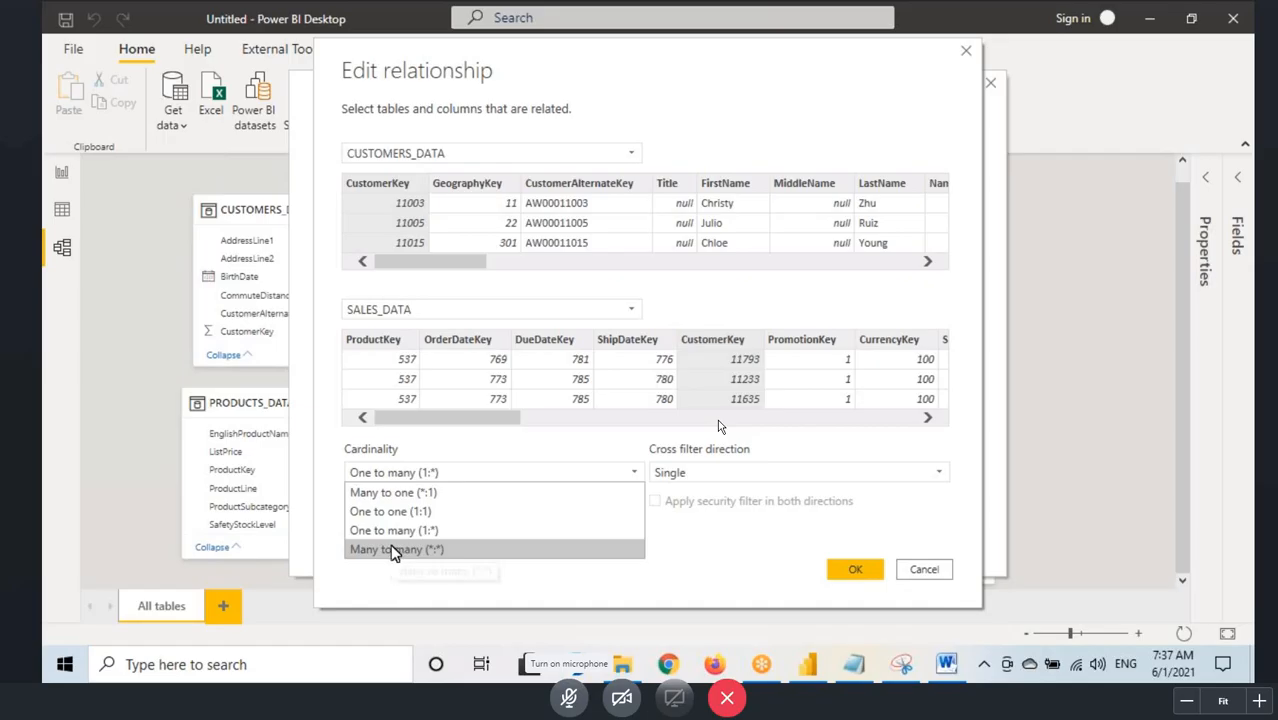
{"action": "key", "text": "ctrl+shift+r"}
{"action": "left_click_drag", "start_coordinate": [340, 542], "coordinate": [479, 561]}
{"action": "mouse_move", "coordinate": [650, 461]}
{"action": "left_mouse_down"}
{"action": "mouse_move", "coordinate": [694, 416]}
{"action": "mouse_move", "coordinate": [700, 457]}
{"action": "left_mouse_up"}
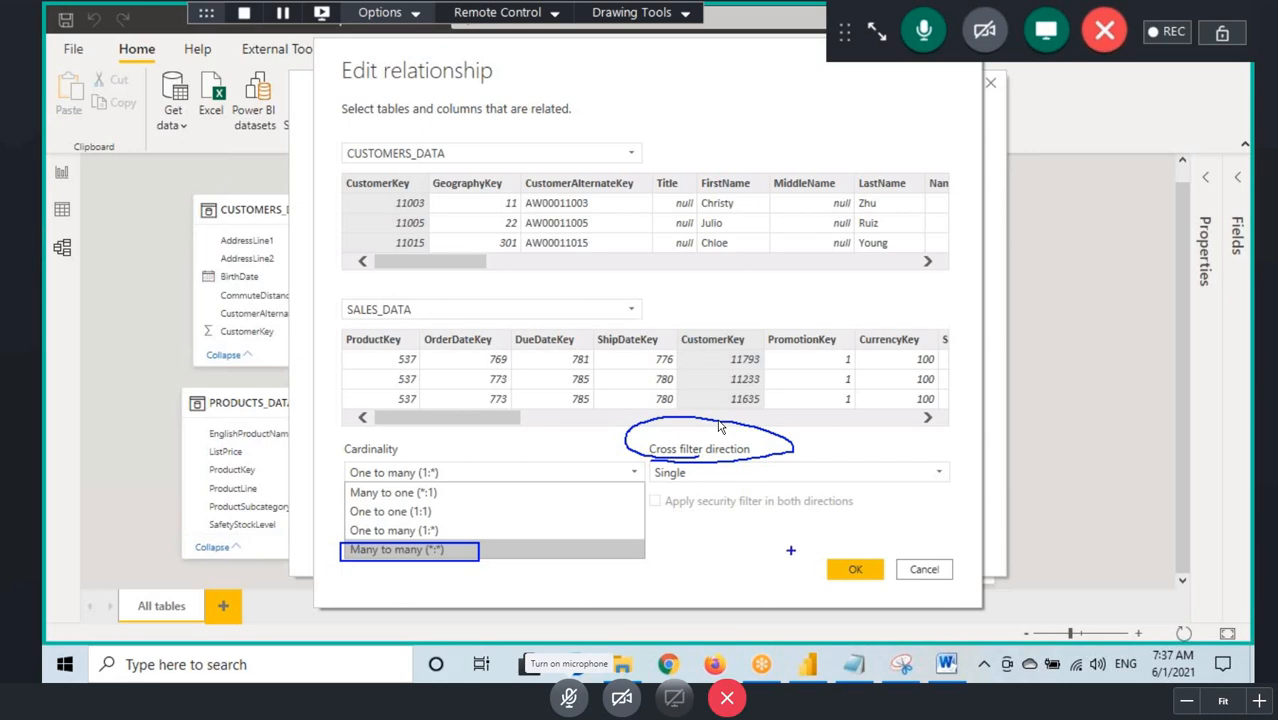
{"action": "key", "text": "Escape"}
Step: Accept the relationship settings, close the relationship manager, and reopen the SALES_DATA to CUSTOMERS_DATA relationship from the model view
{"action": "left_click", "coordinate": [852, 569]}
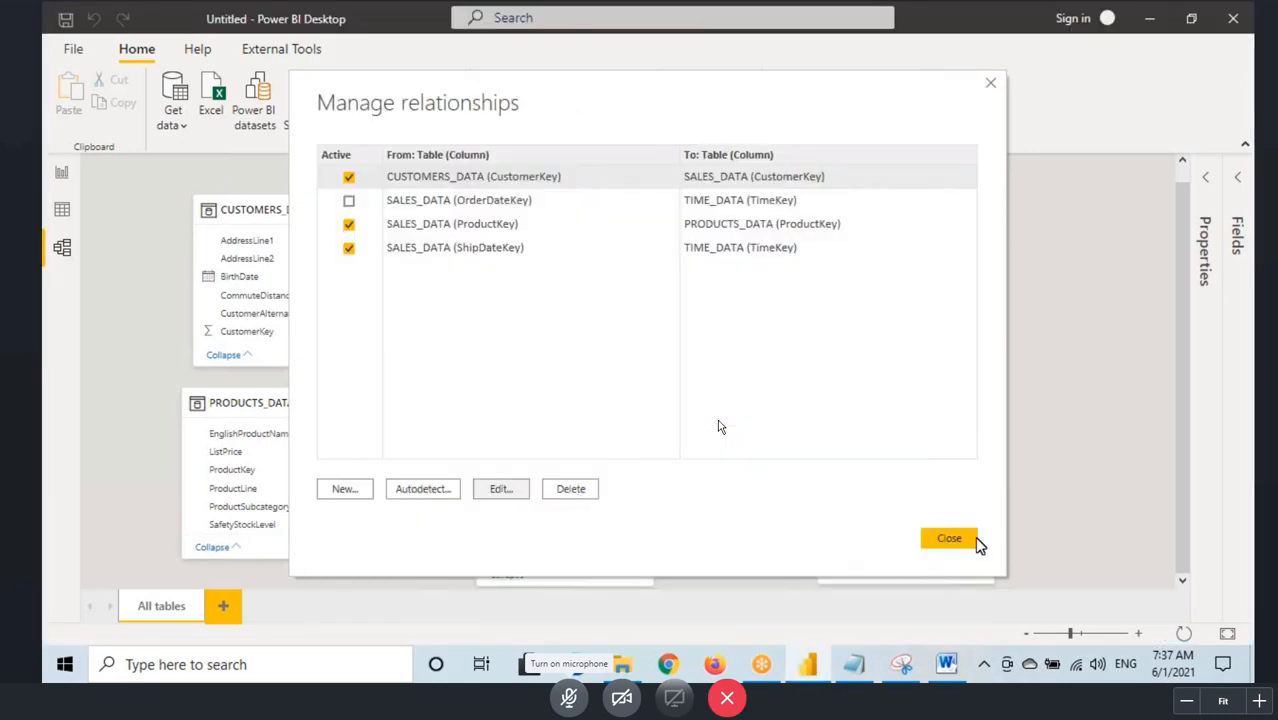
{"action": "left_click", "coordinate": [949, 540]}
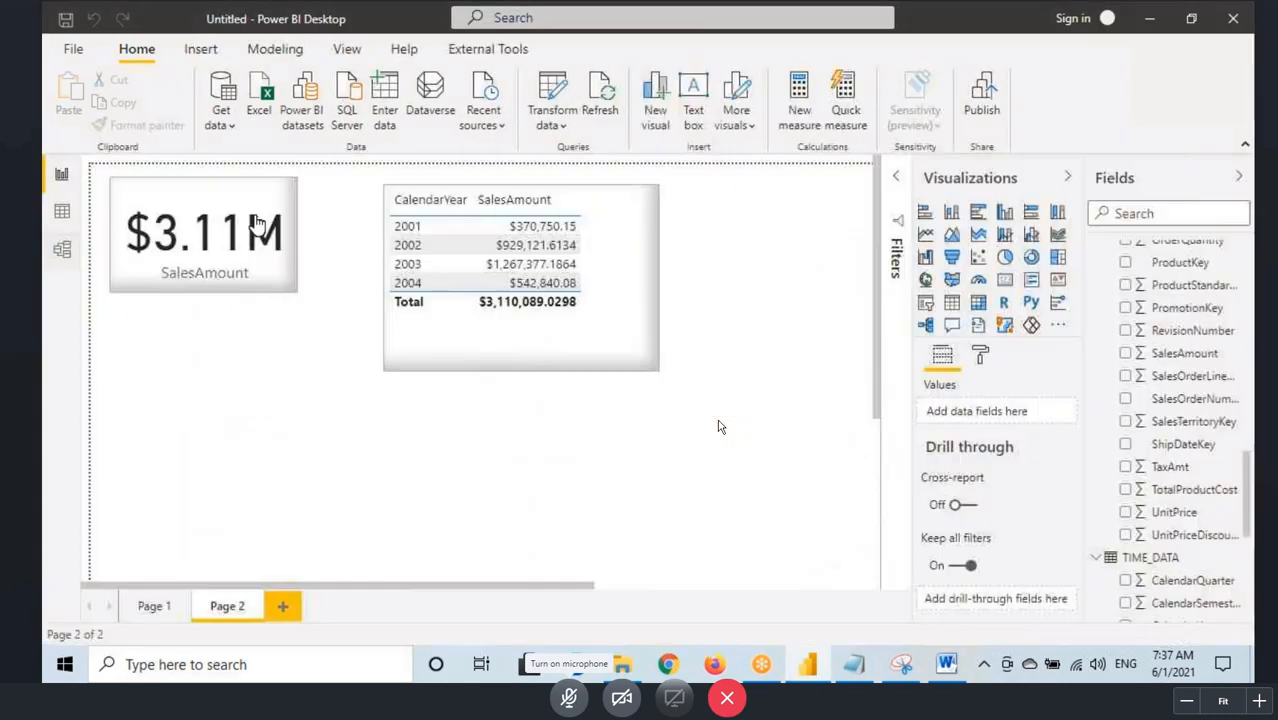
{"action": "left_click", "coordinate": [62, 249]}
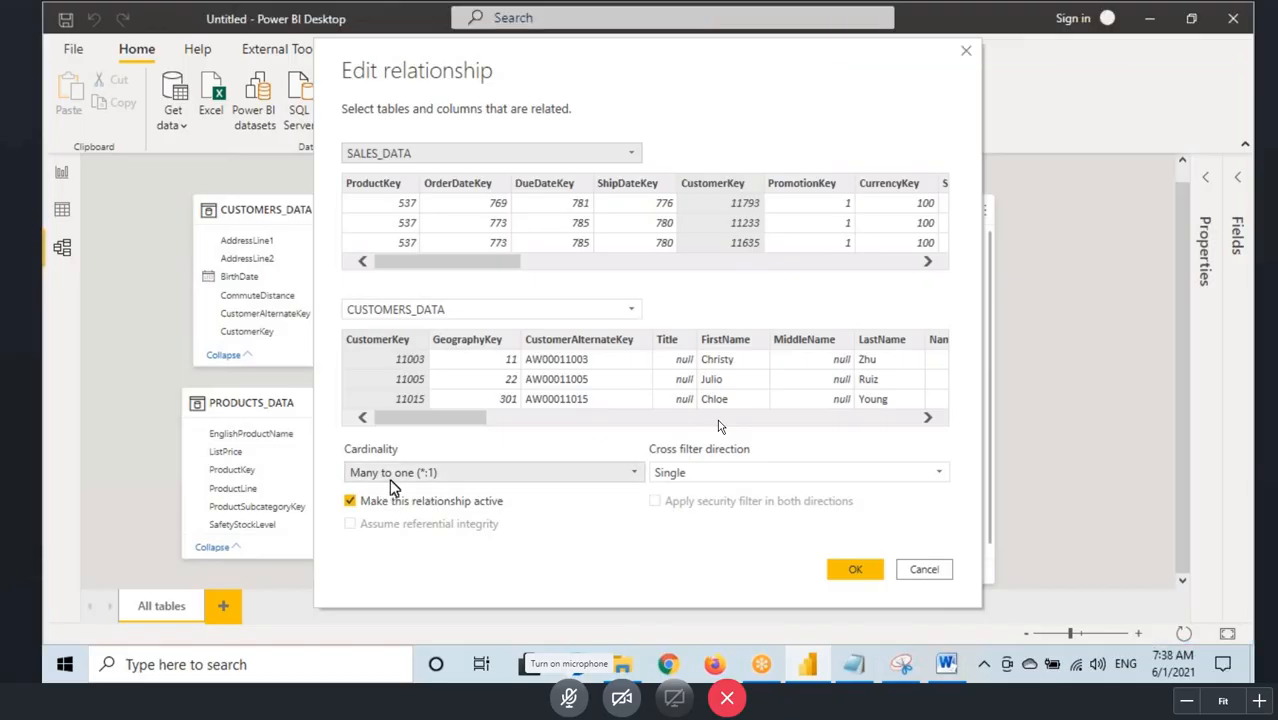
Step: Switch to the Notepad notes and highlight the topics from "Many to Many" down to "Assume Referential Integrity"
{"action": "left_click", "coordinate": [851, 664]}
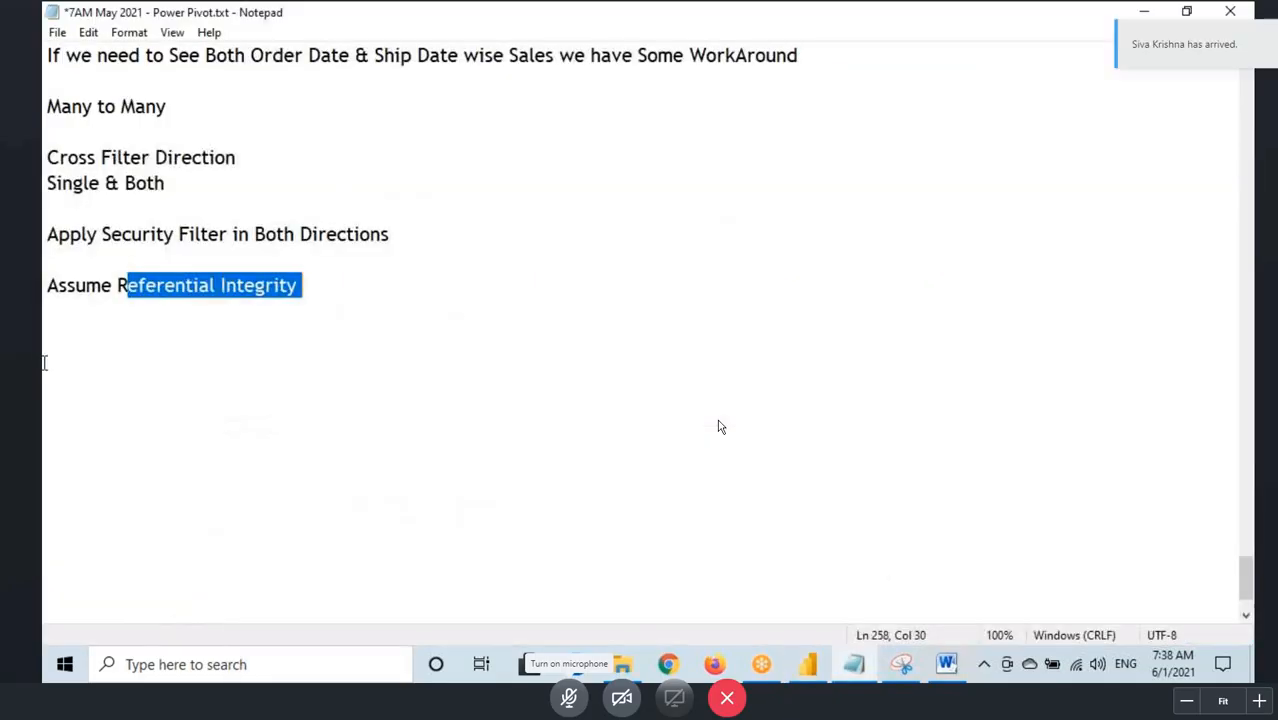
{"action": "left_click_drag", "start_coordinate": [44, 106], "coordinate": [48, 310]}
{"action": "left_click_drag", "start_coordinate": [44, 106], "coordinate": [180, 105]}
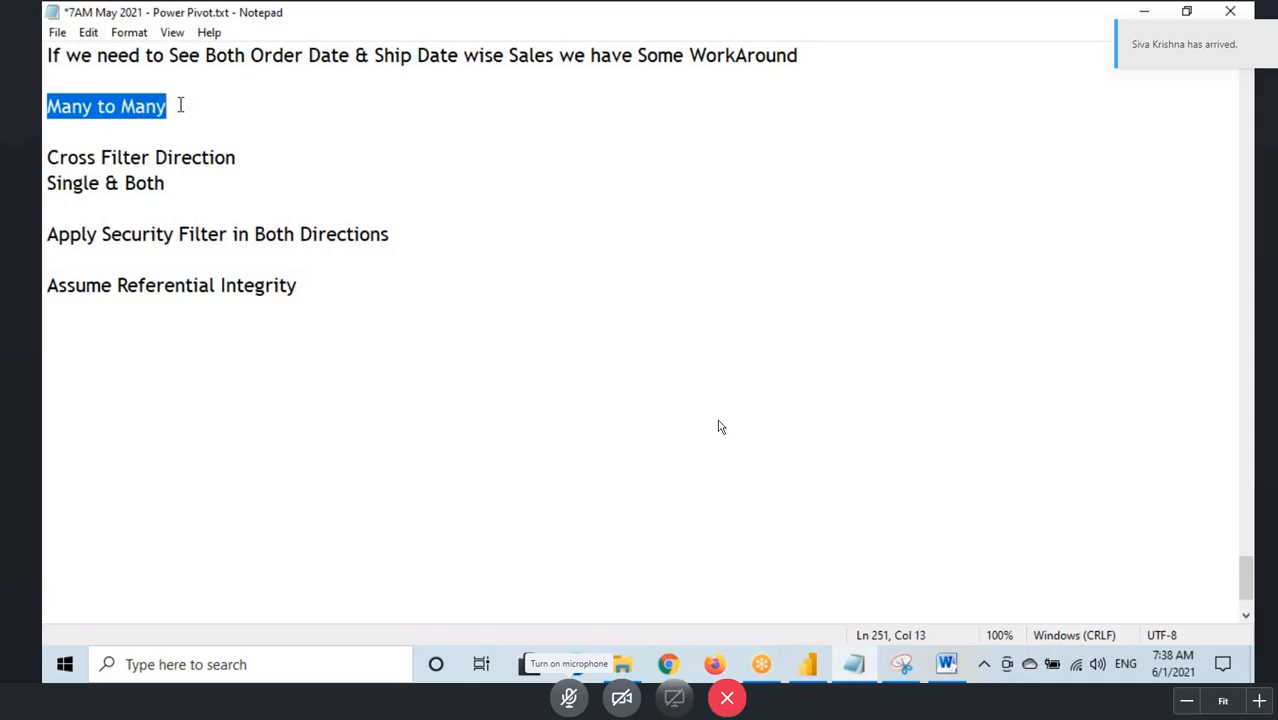
{"action": "key", "text": "shift+Down"}
{"action": "key", "text": "shift+Down"}
{"action": "key", "text": "shift+Down"}
{"action": "key", "text": "shift+Down"}
{"action": "key", "text": "shift+Down"}
{"action": "key", "text": "shift+Down"}
{"action": "key", "text": "shift+Down"}
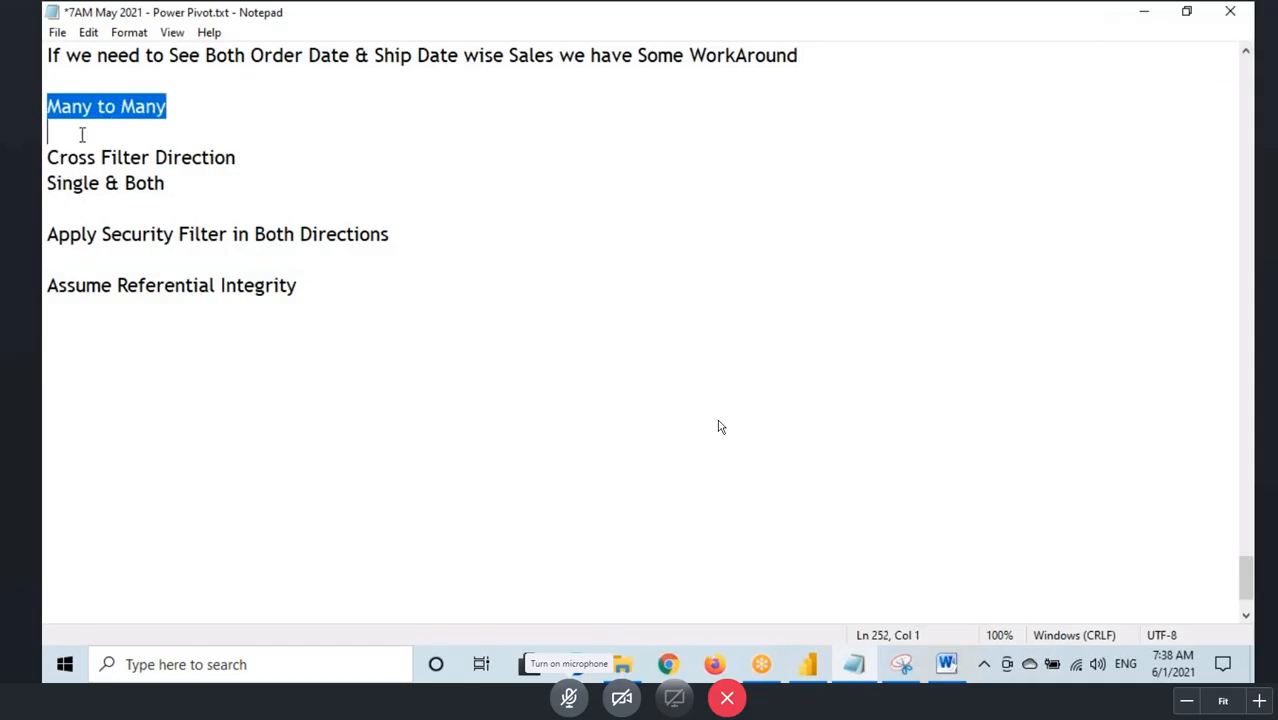
{"action": "key", "text": "shift+End"}
{"action": "left_click_drag", "start_coordinate": [44, 106], "coordinate": [320, 287]}
{"action": "left_click_drag", "start_coordinate": [48, 106], "coordinate": [340, 289]}
{"action": "left_click_drag", "start_coordinate": [48, 106], "coordinate": [187, 110]}
Step: Insert two blank lines above the "Many to Many" line in the notes
{"action": "left_click", "coordinate": [44, 108]}
{"action": "key", "text": "Return"}
{"action": "key", "text": "Return"}
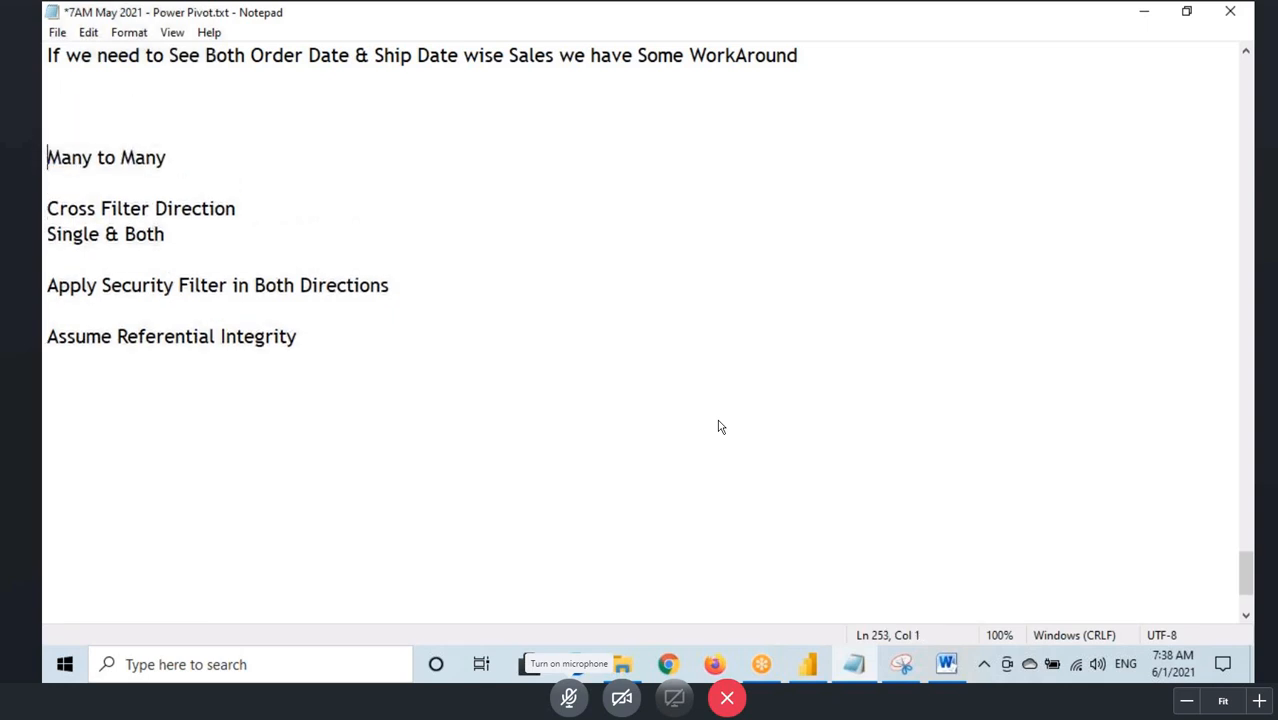
Step: Highlight the whole topic list, followed by the "Many to Many", "Cross Filter Direction" and "Single & Both" lines one by one
{"action": "left_click_drag", "start_coordinate": [297, 337], "coordinate": [44, 163]}
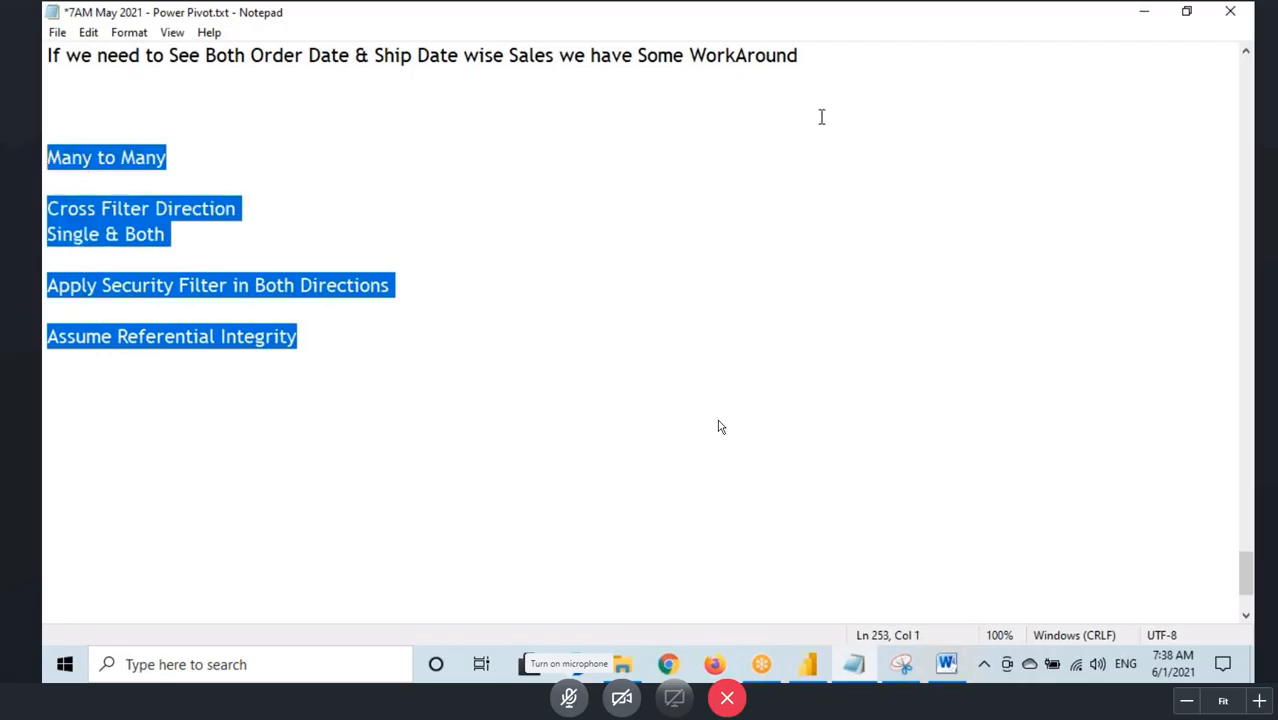
{"action": "left_click", "coordinate": [888, 37]}
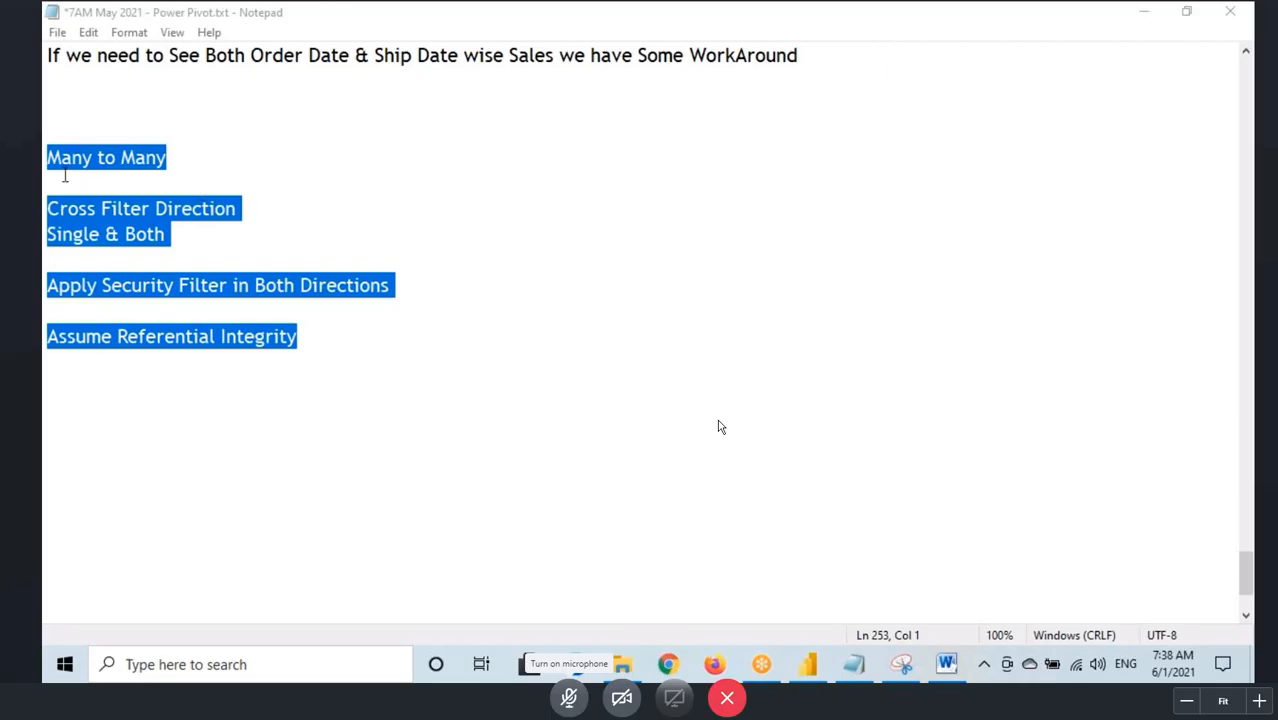
{"action": "left_click_drag", "start_coordinate": [49, 157], "coordinate": [170, 158]}
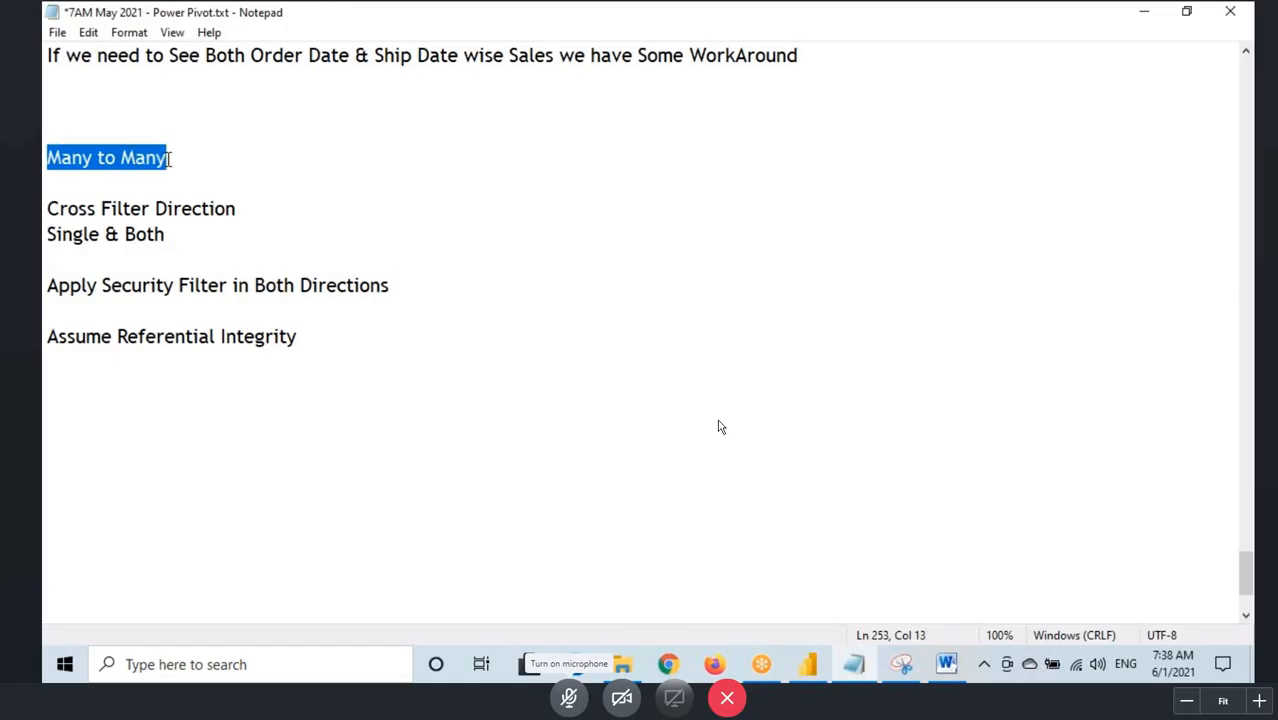
{"action": "left_click_drag", "start_coordinate": [47, 209], "coordinate": [243, 211]}
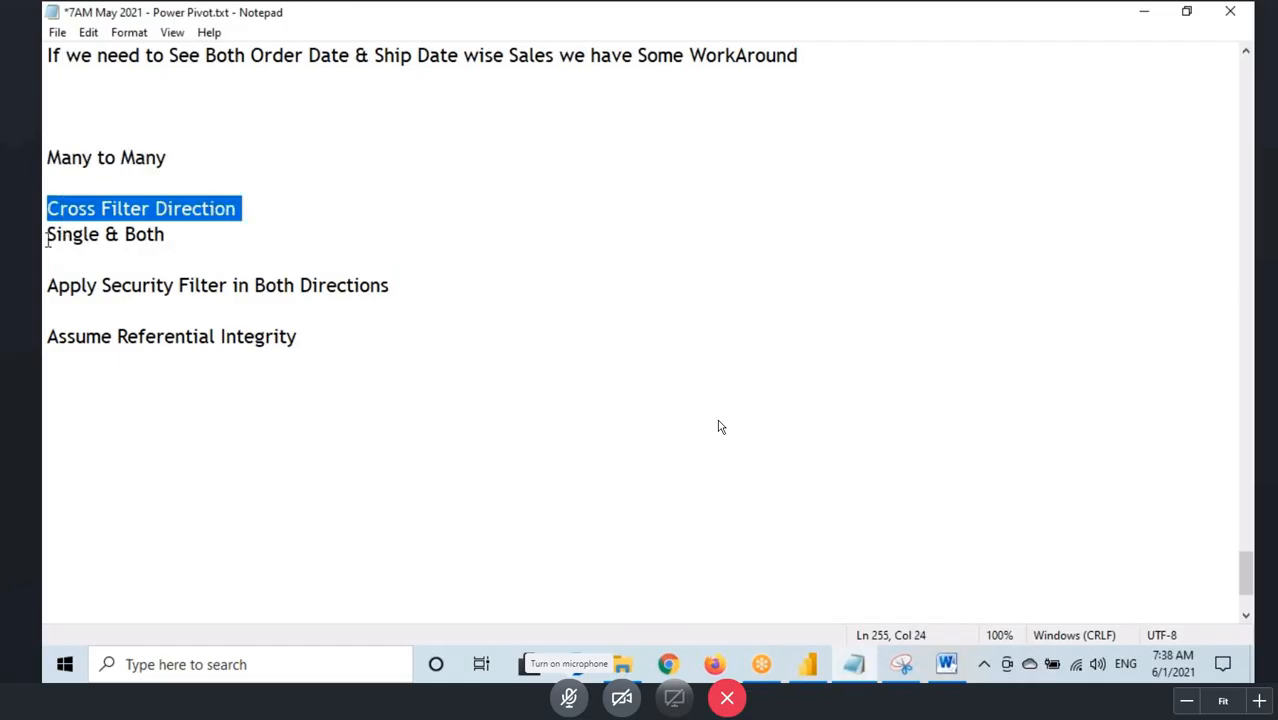
{"action": "left_click_drag", "start_coordinate": [48, 238], "coordinate": [184, 238]}
Step: Highlight the "Assume Referential Integrity" and "Apply Security Filter in Both Directions" lines in turn, and finish with the whole topic list
{"action": "left_click_drag", "start_coordinate": [44, 336], "coordinate": [299, 337]}
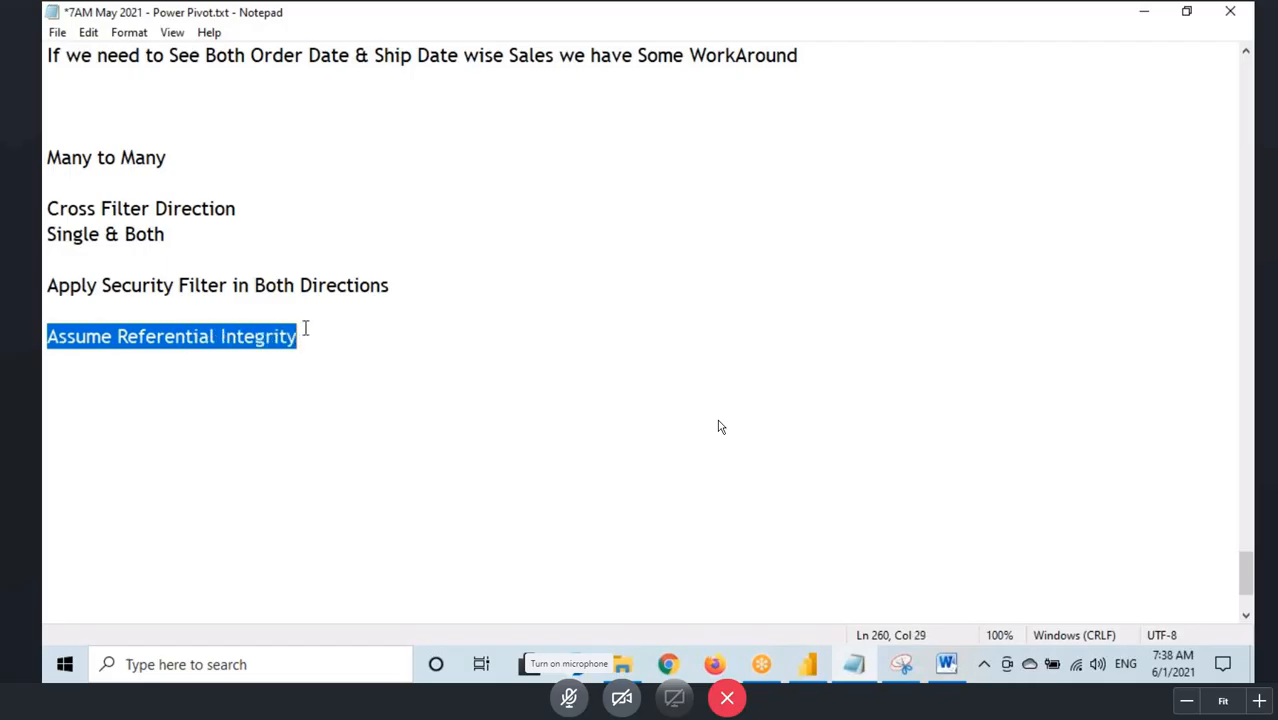
{"action": "left_click_drag", "start_coordinate": [217, 337], "coordinate": [340, 337]}
{"action": "left_click", "coordinate": [340, 337]}
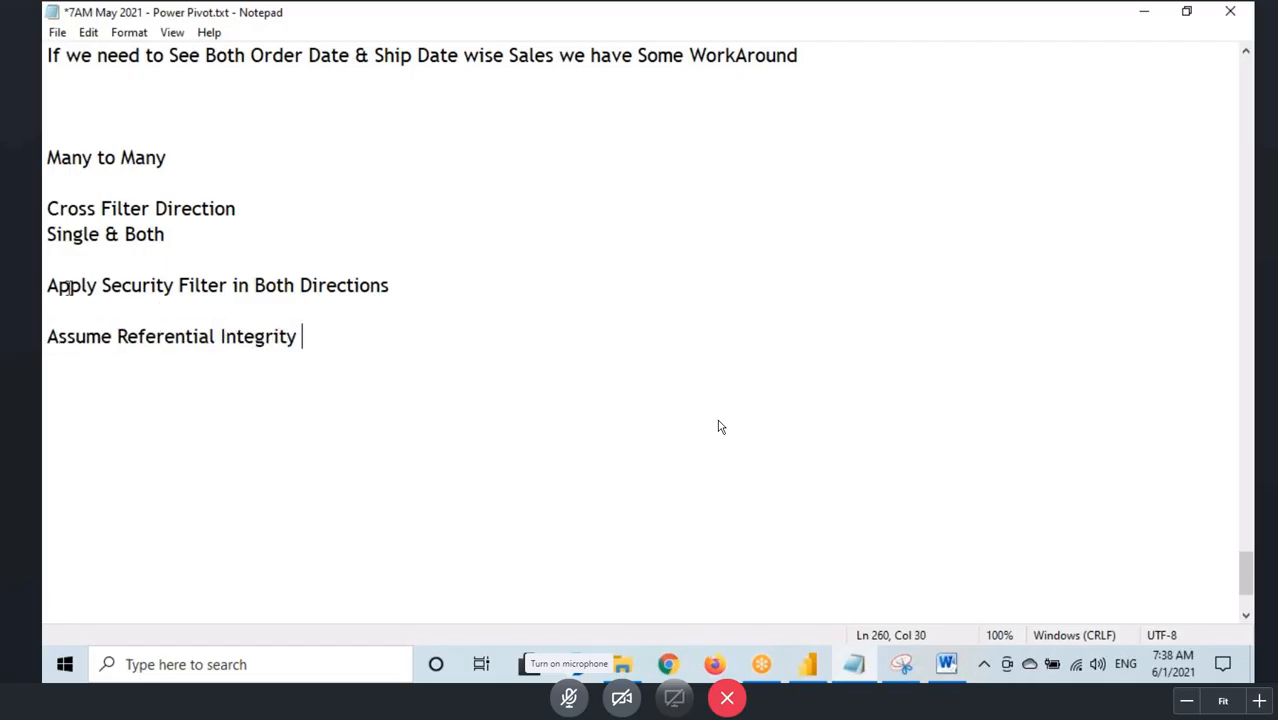
{"action": "left_click", "coordinate": [52, 286]}
{"action": "left_click_drag", "start_coordinate": [62, 286], "coordinate": [393, 286]}
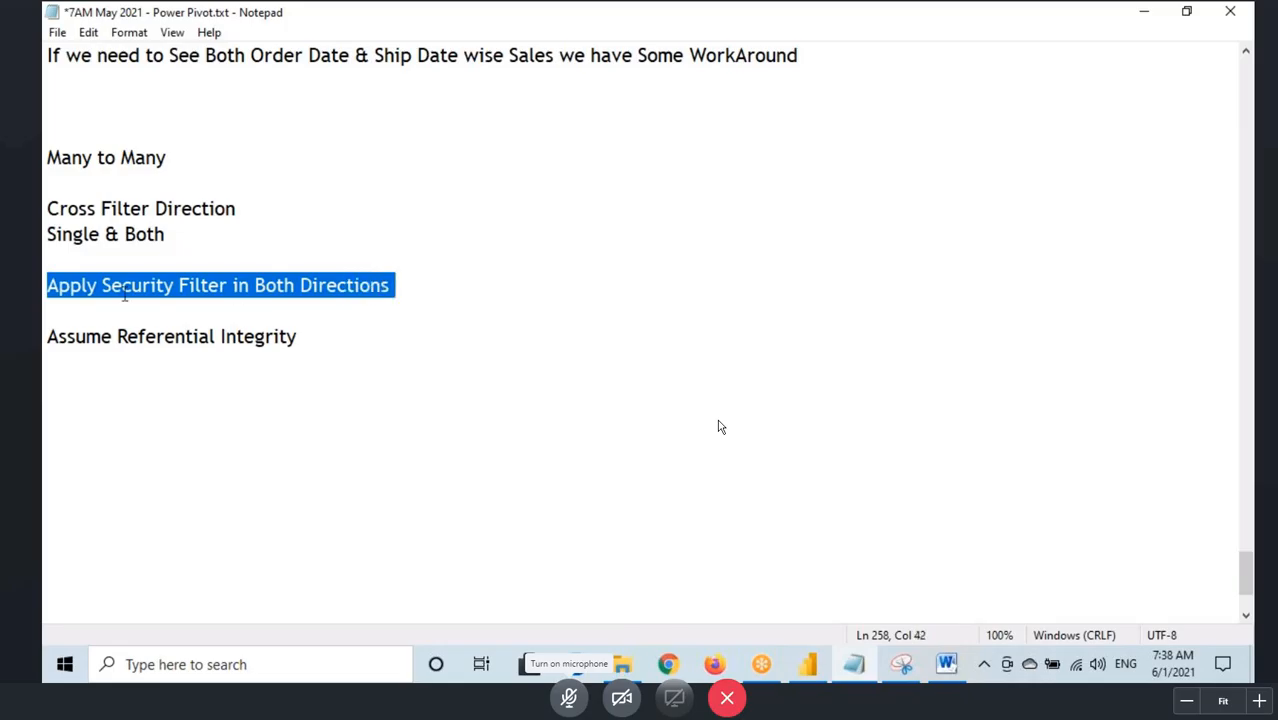
{"action": "left_click", "coordinate": [44, 286]}
{"action": "left_click_drag", "start_coordinate": [44, 286], "coordinate": [421, 289]}
{"action": "left_click_drag", "start_coordinate": [314, 336], "coordinate": [44, 162]}
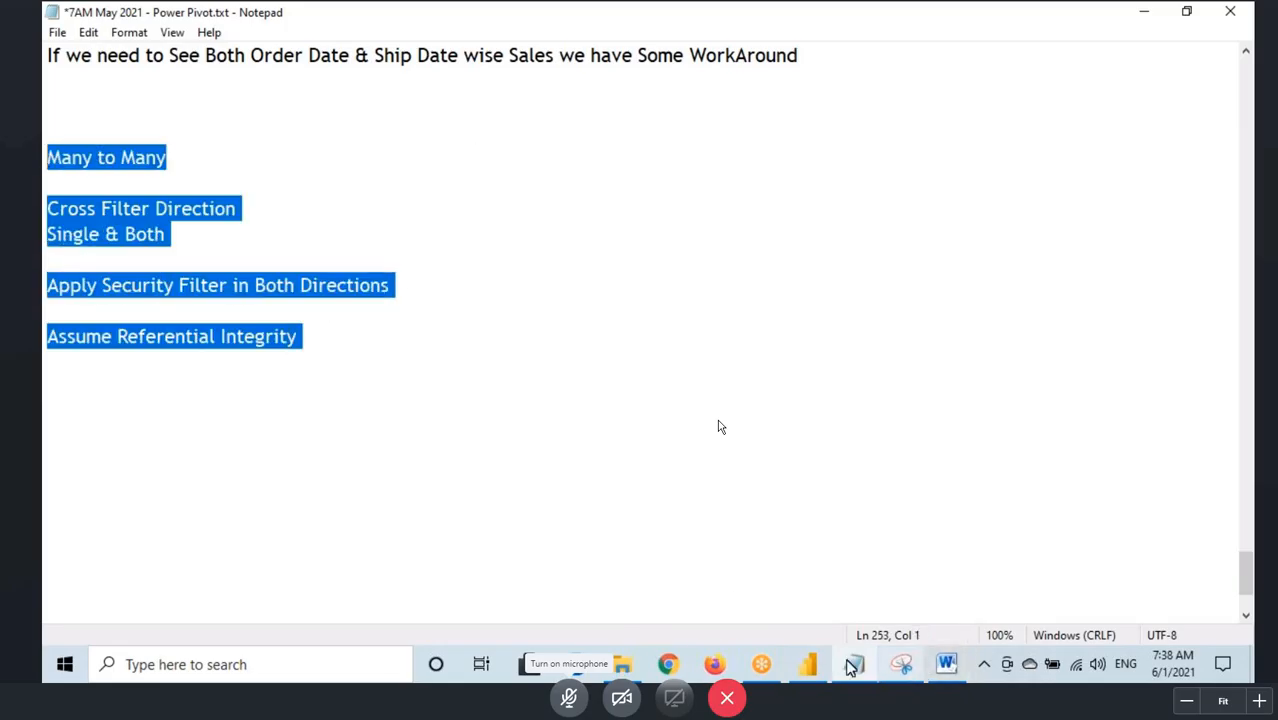
Step: Switch to Power BI Desktop and accept the many-to-one, single-direction relationship between SALES_DATA and CUSTOMERS_DATA
{"action": "key", "text": "alt+Tab"}
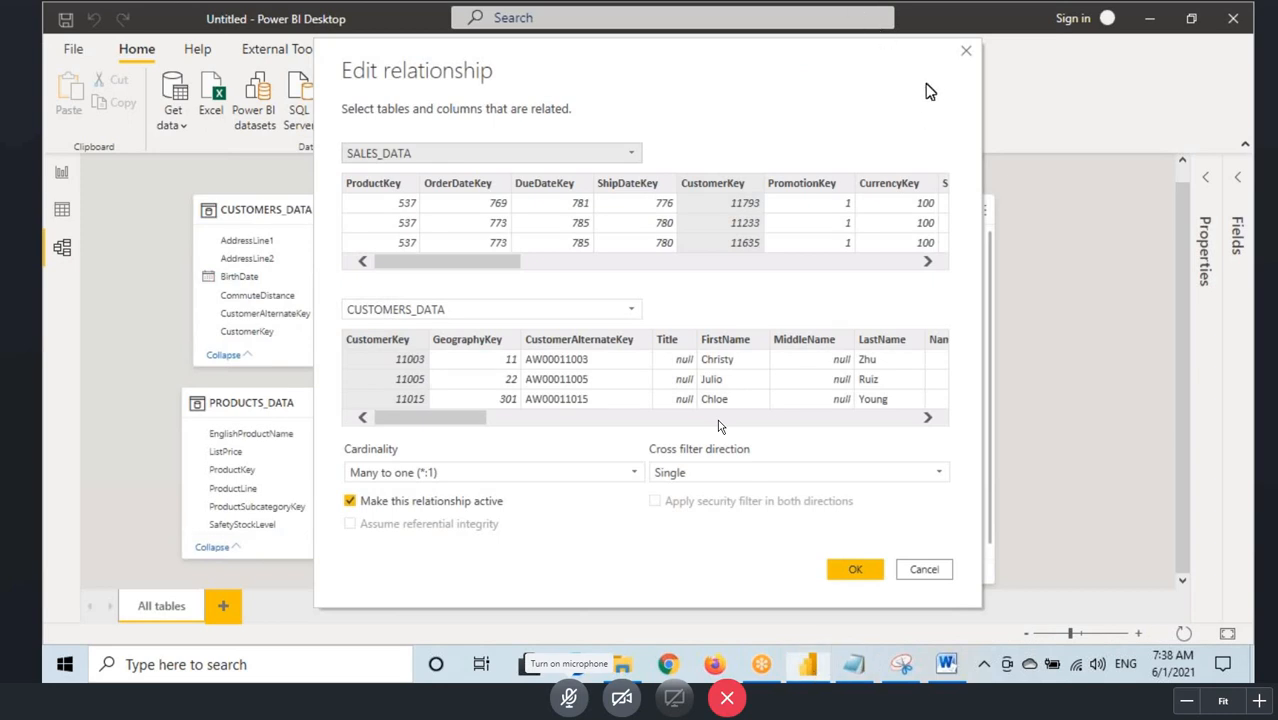
{"action": "left_click", "coordinate": [857, 569]}
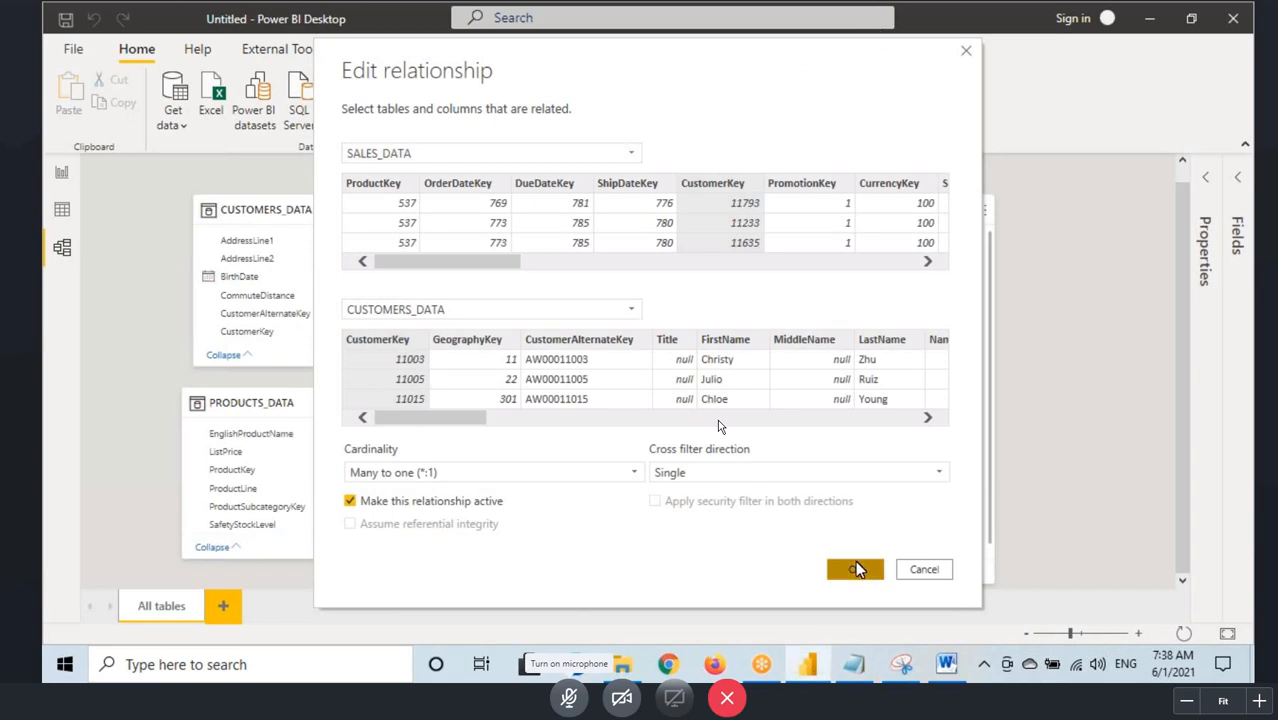
Step: Switch to the Notepad notes and add the line "2 Videos" above the "Many to Many" topic
{"action": "left_click", "coordinate": [864, 672]}
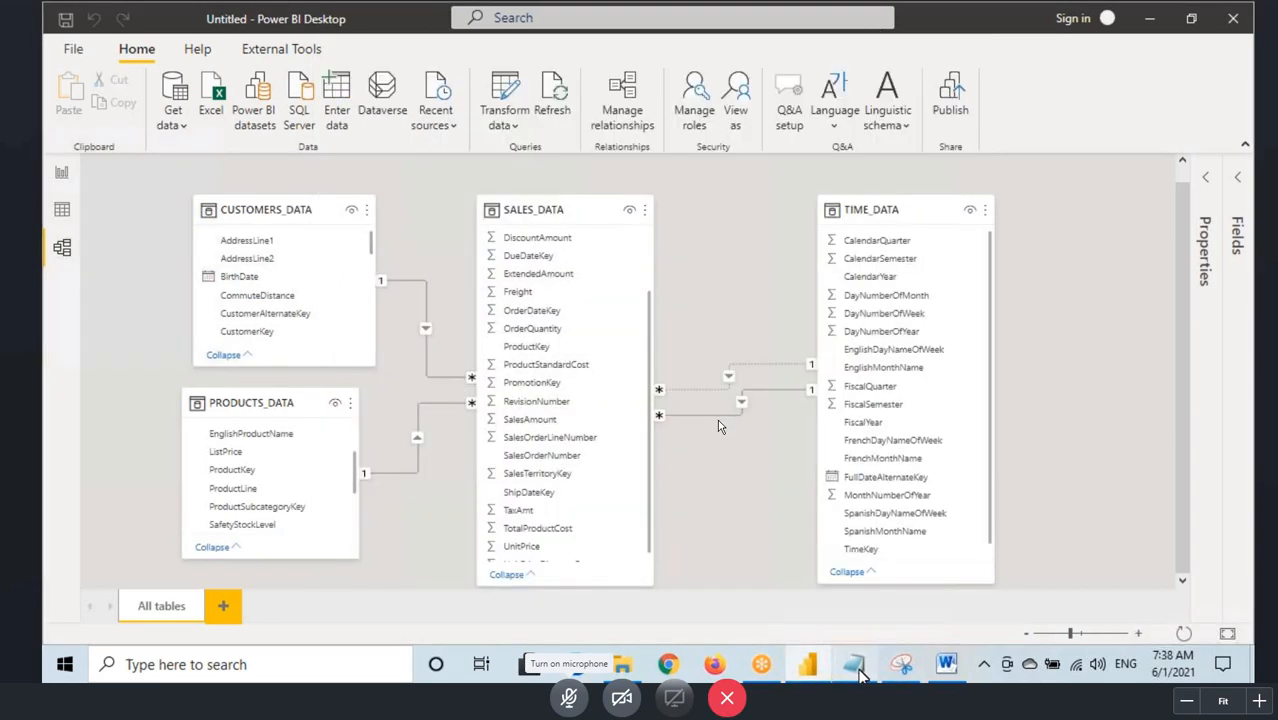
{"action": "key", "text": "Left"}
{"action": "type", "text": "2 Videos"}
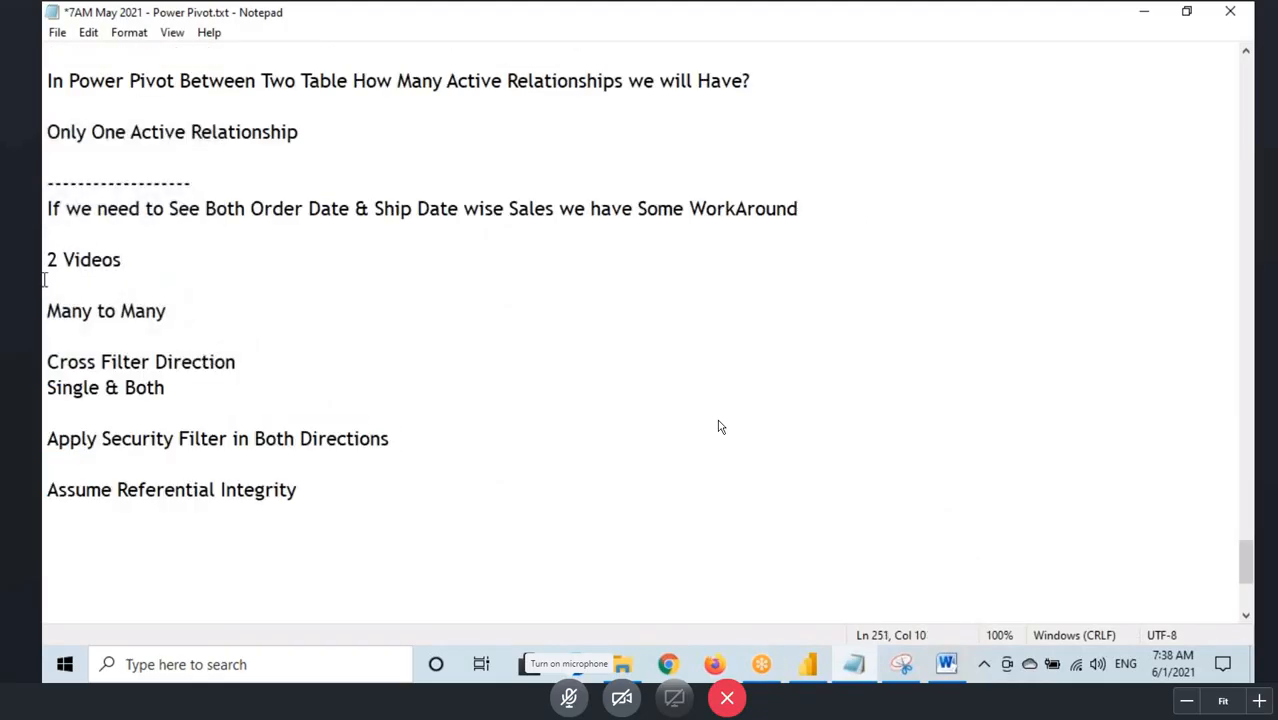
Step: Highlight the notes from "2 Videos" to "Assume Referential Integrity", and view the relationship diagram in Power BI Desktop
{"action": "left_click_drag", "start_coordinate": [46, 258], "coordinate": [394, 528]}
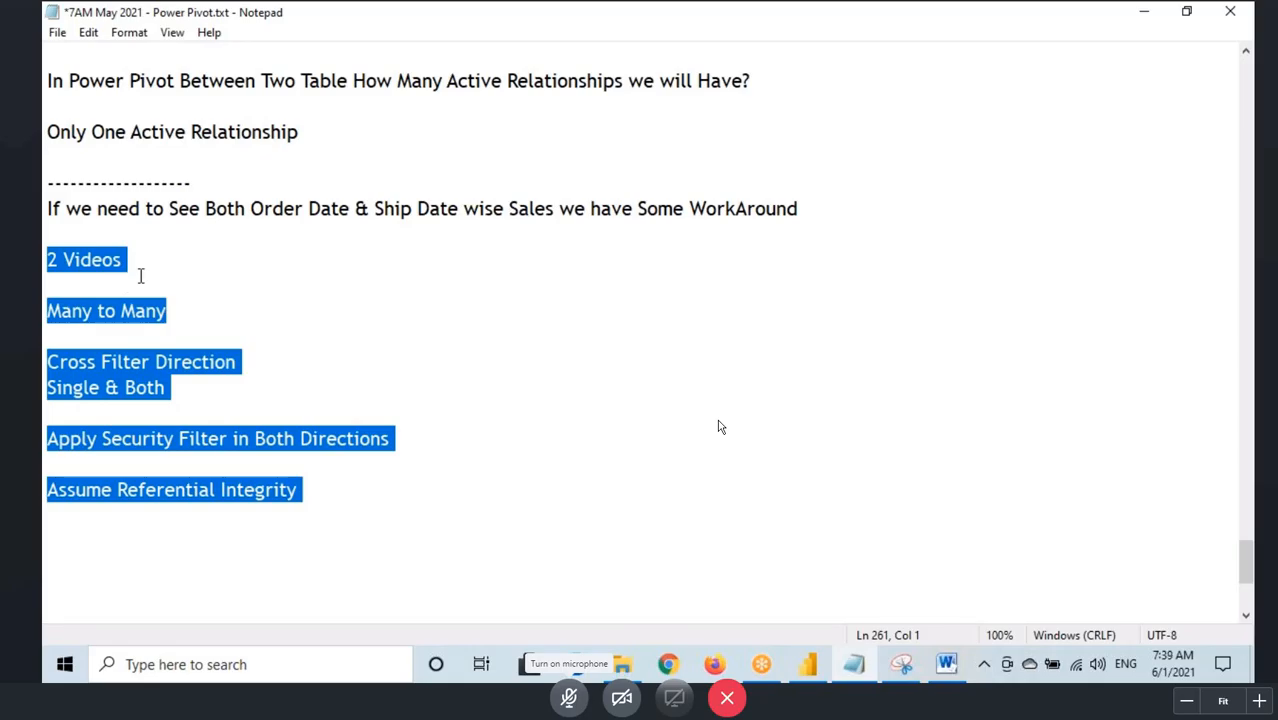
{"action": "left_click", "coordinate": [810, 666]}
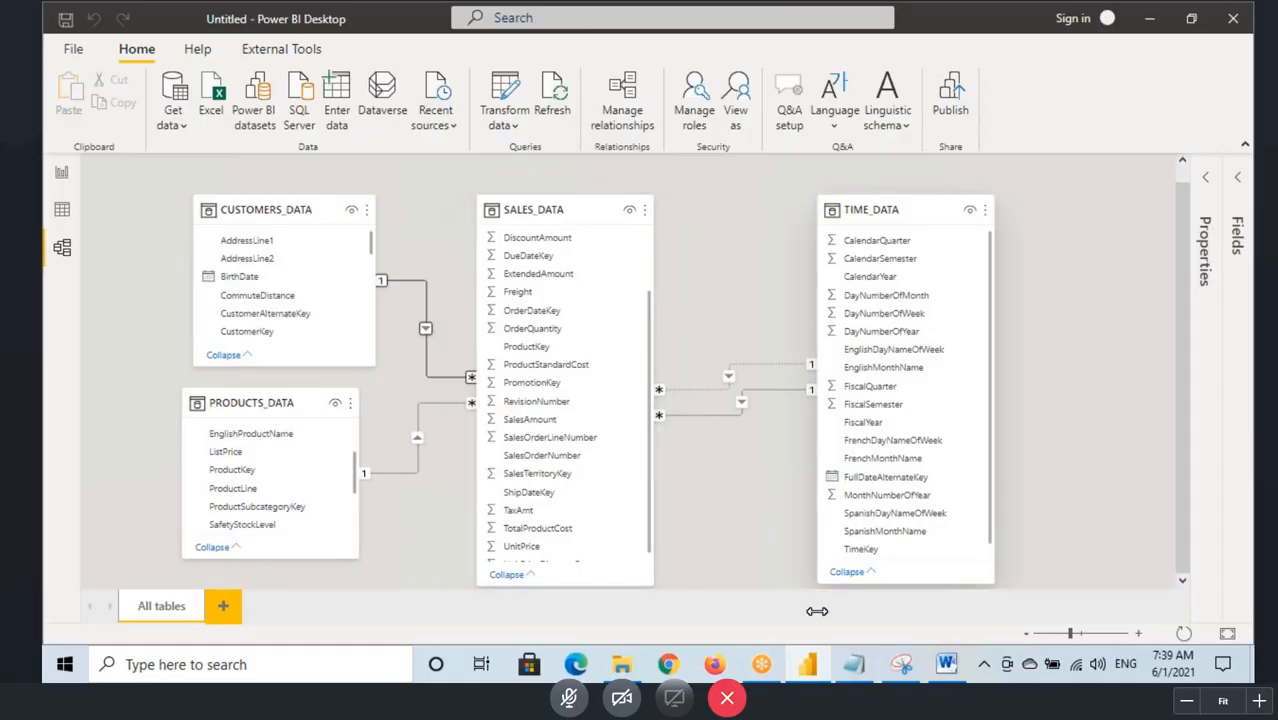
{"action": "left_click", "coordinate": [853, 664]}
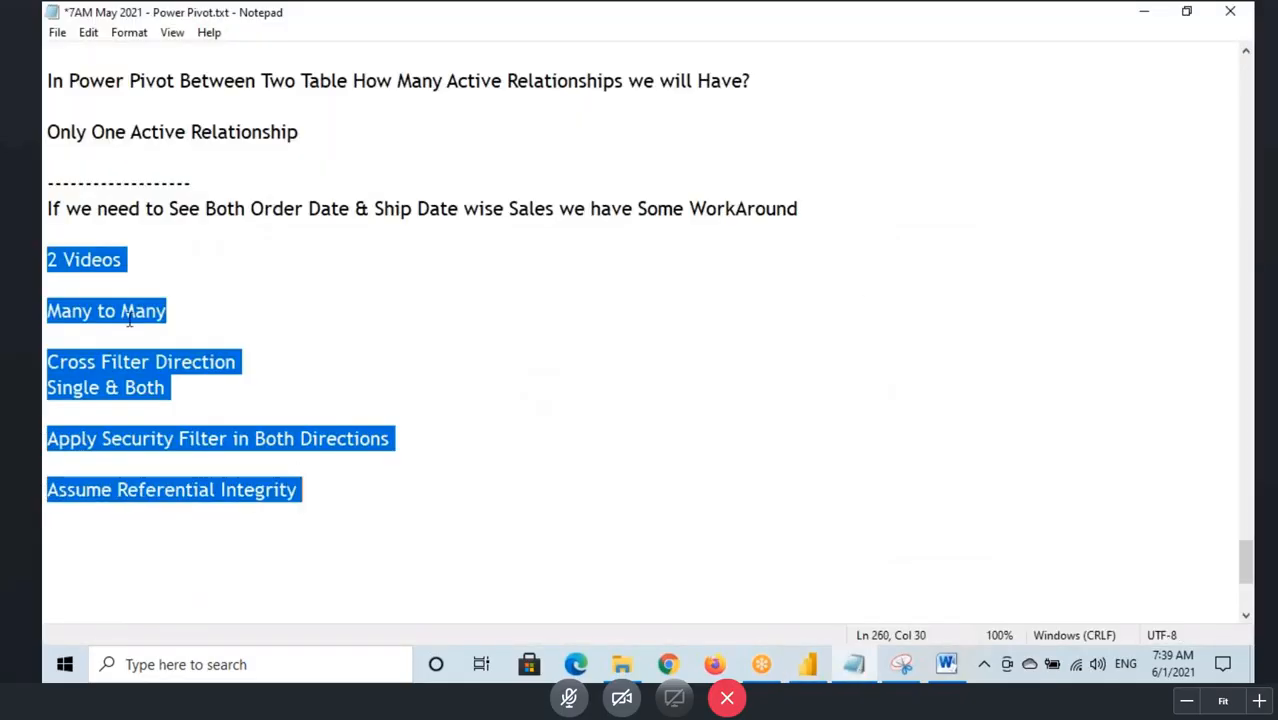
{"action": "left_click_drag", "start_coordinate": [46, 260], "coordinate": [314, 496]}
{"action": "left_click", "coordinate": [792, 670]}
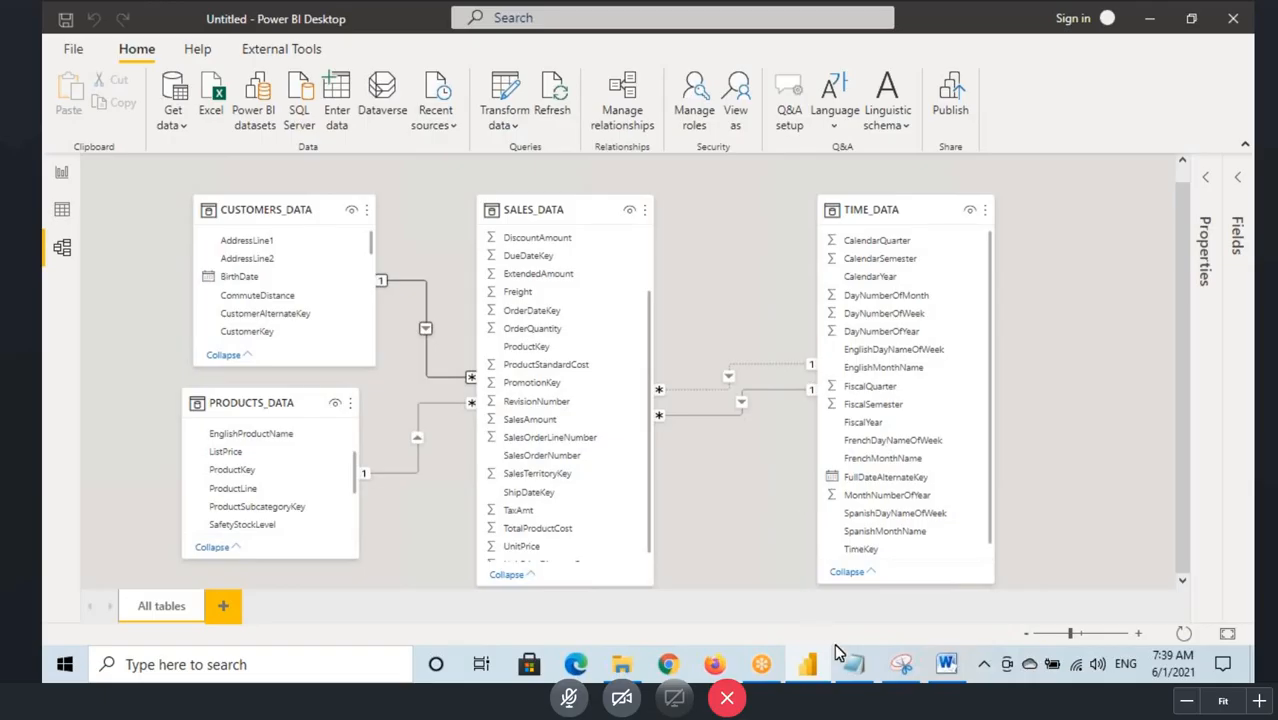
Step: Return to Notepad and highlight the topic list from "2 Videos" to "Assume Referential Integrity" several times over
{"action": "left_click", "coordinate": [853, 664]}
{"action": "left_click_drag", "start_coordinate": [46, 260], "coordinate": [304, 491]}
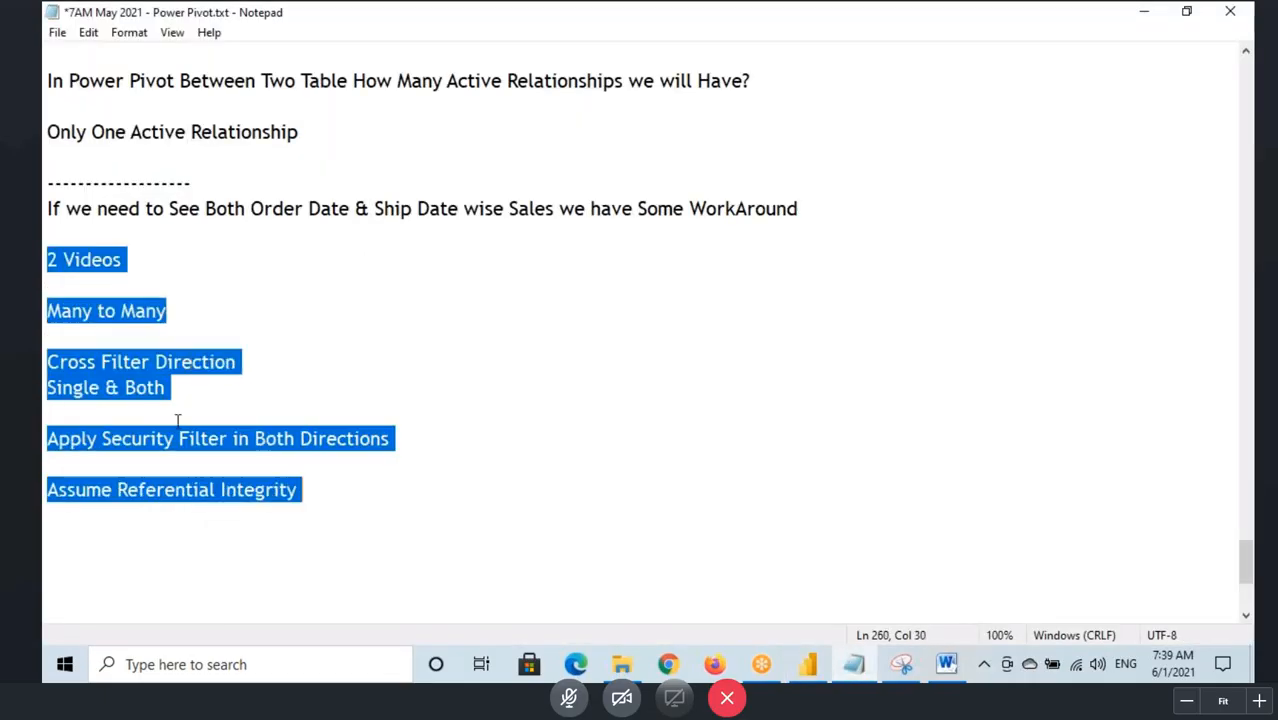
{"action": "left_click_drag", "start_coordinate": [46, 260], "coordinate": [304, 491]}
{"action": "left_click", "coordinate": [44, 259]}
{"action": "left_click_drag", "start_coordinate": [44, 259], "coordinate": [304, 491]}
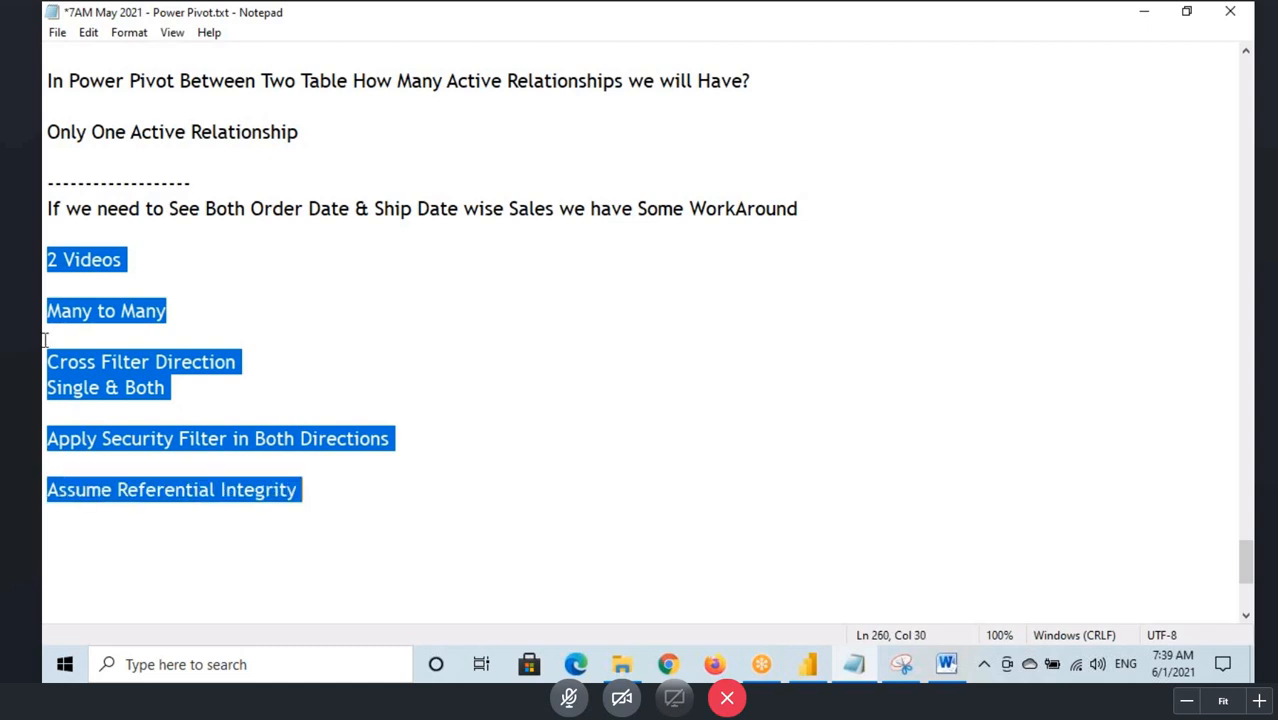
{"action": "left_click", "coordinate": [44, 270]}
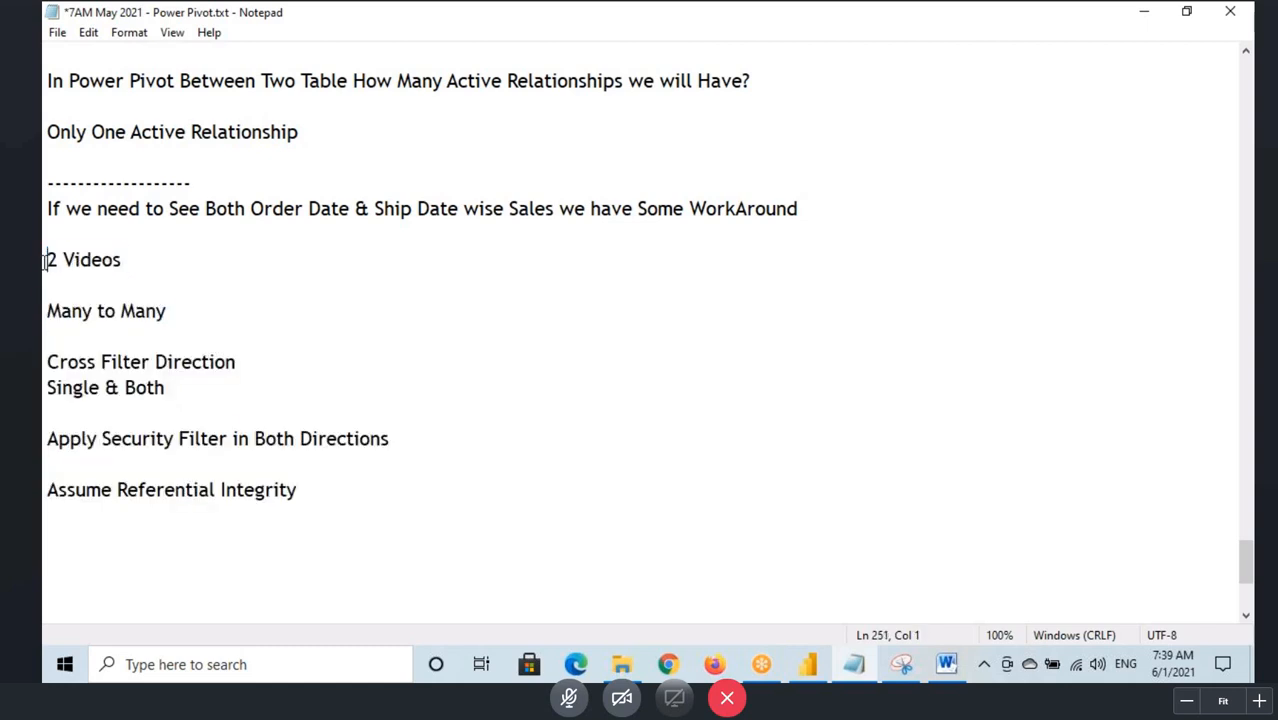
{"action": "left_click_drag", "start_coordinate": [44, 270], "coordinate": [246, 460]}
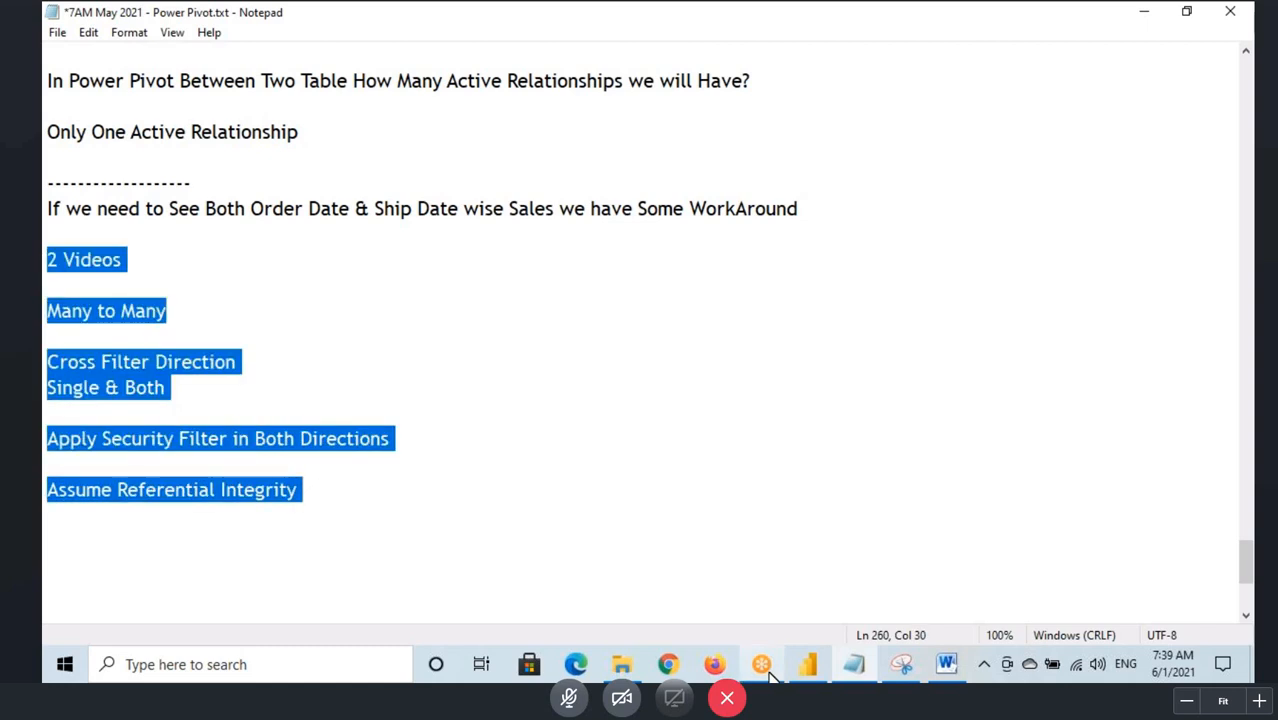
Step: Switch to Power BI Desktop, add a new report page in Report view, and insert a large text box on it
{"action": "left_click", "coordinate": [808, 668]}
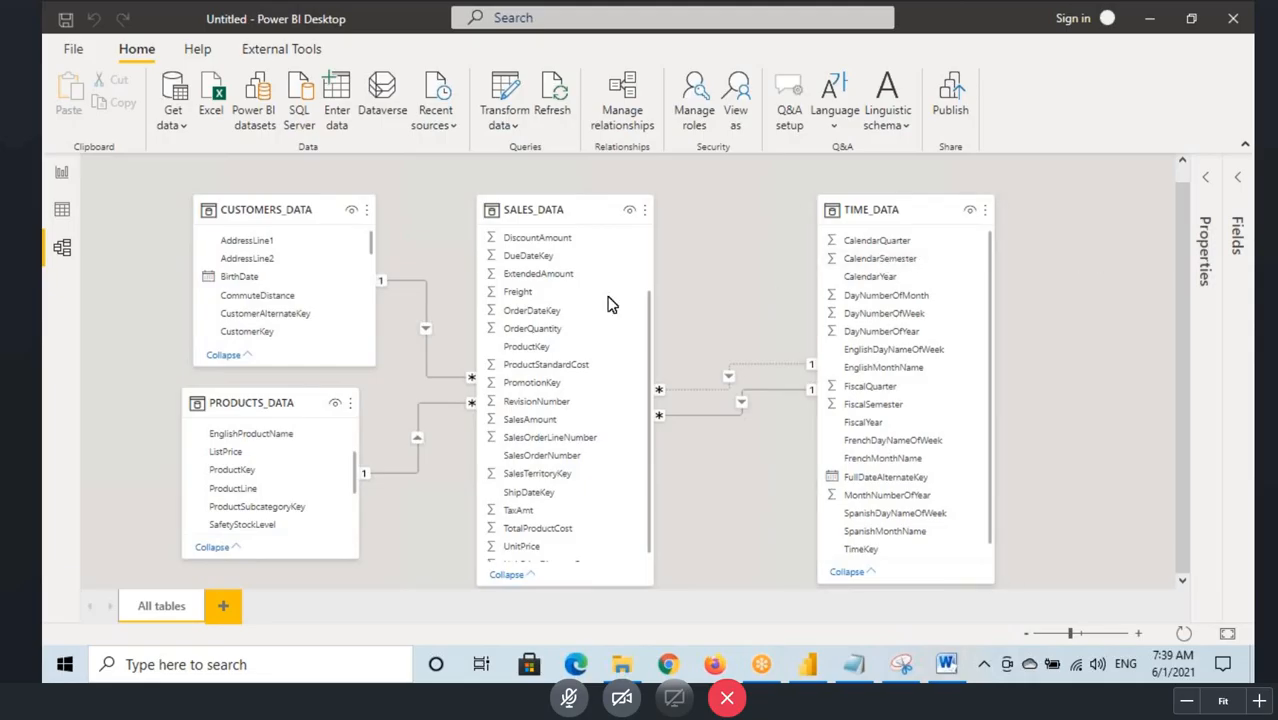
{"action": "left_click", "coordinate": [61, 175]}
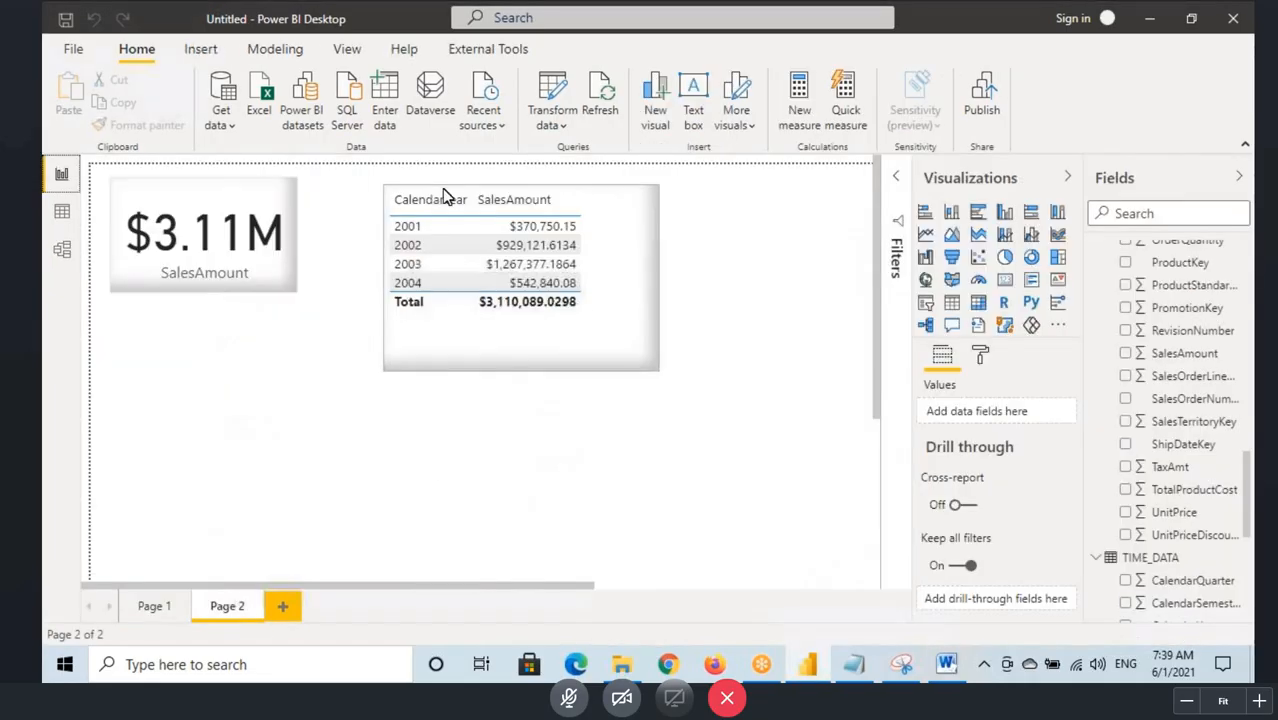
{"action": "left_click", "coordinate": [282, 606]}
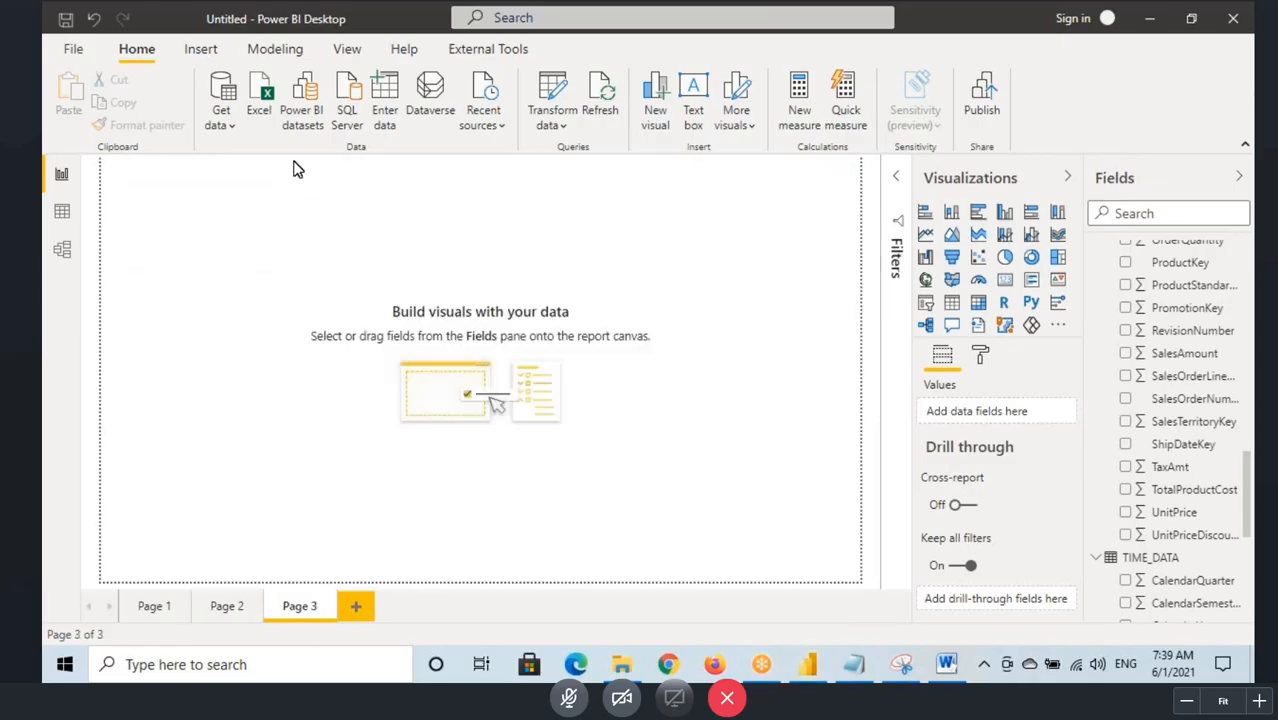
{"action": "left_click", "coordinate": [206, 50]}
{"action": "left_click", "coordinate": [546, 105]}
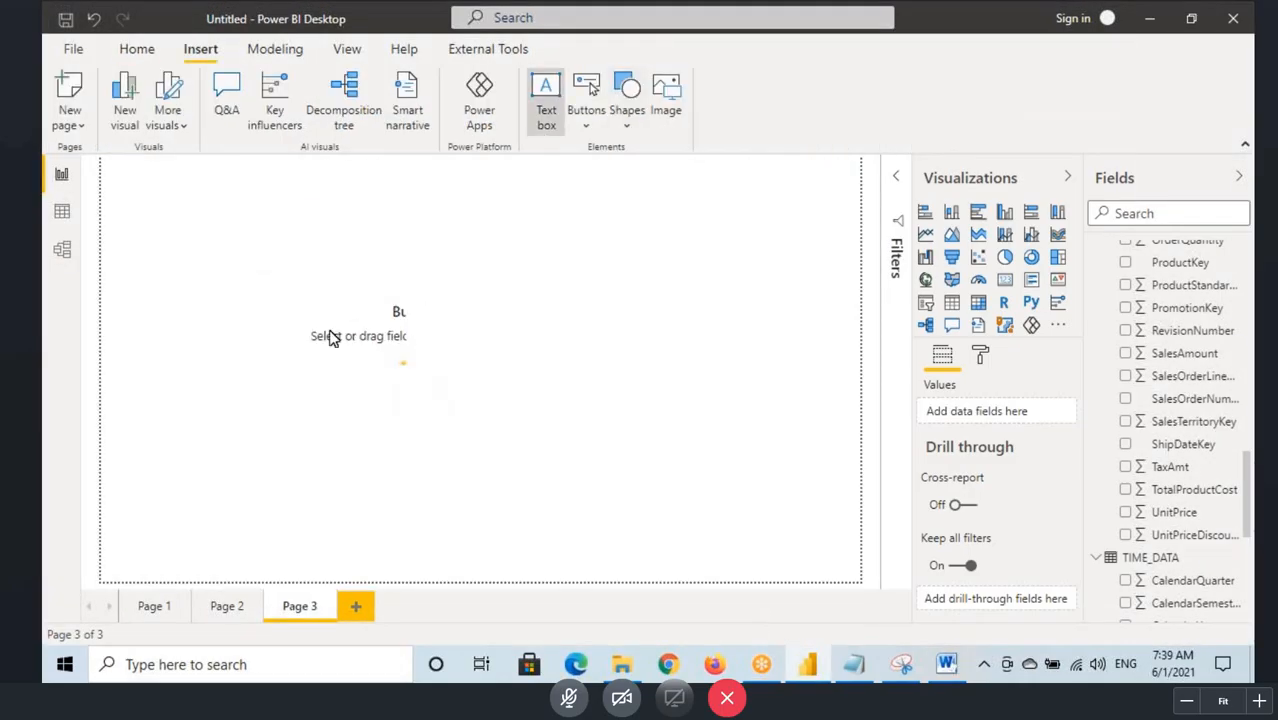
{"action": "left_click_drag", "start_coordinate": [267, 315], "coordinate": [635, 545]}
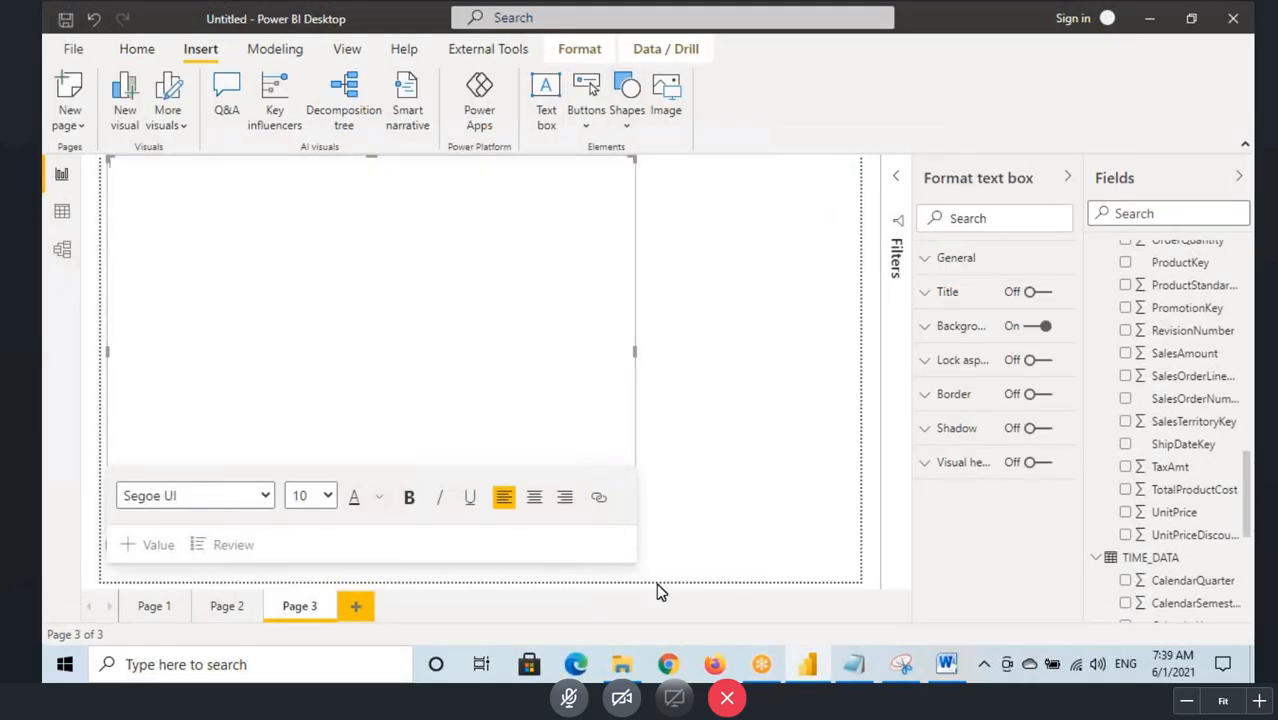
Step: Switch to the Notepad notes and go back to the section on active relationships above the topic list
{"action": "left_click", "coordinate": [856, 666]}
{"action": "scroll", "coordinate": [314, 416], "scroll_direction": "up", "scroll_amount": 6}
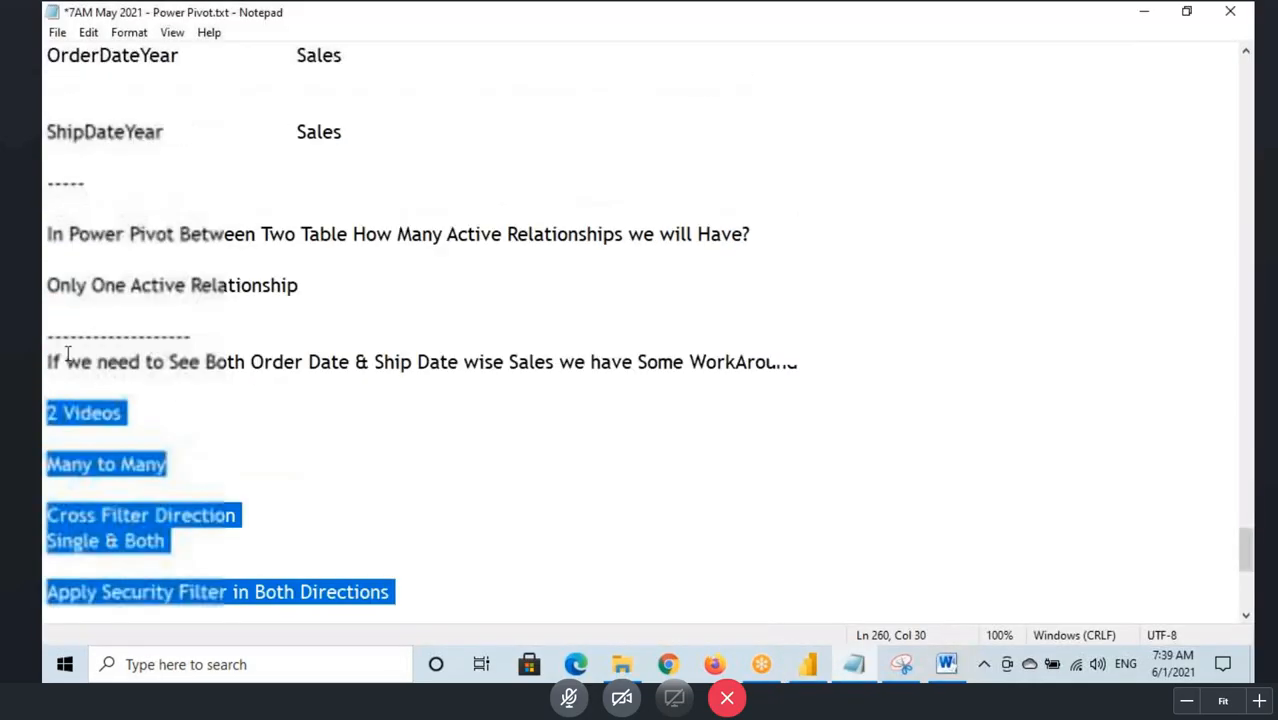